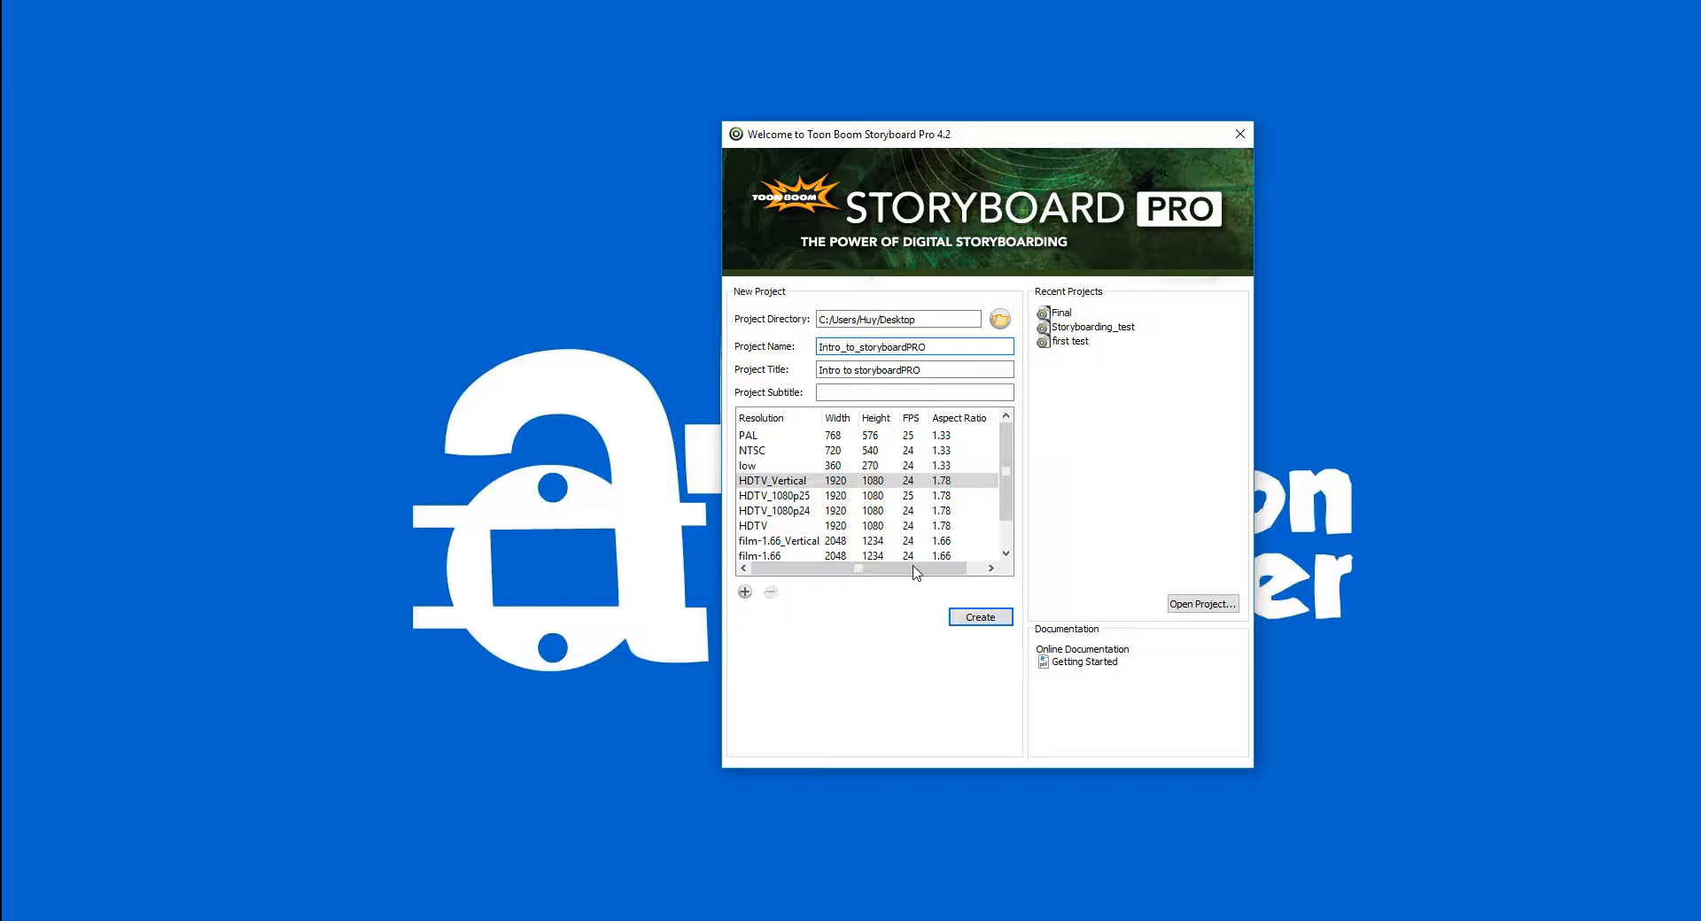
Step: Create the Intro_to_storyboardPRO project at the HDTV_Vertical 1920 x 1080, 24 fps resolution and switch to the drawing workspace
click(777, 487)
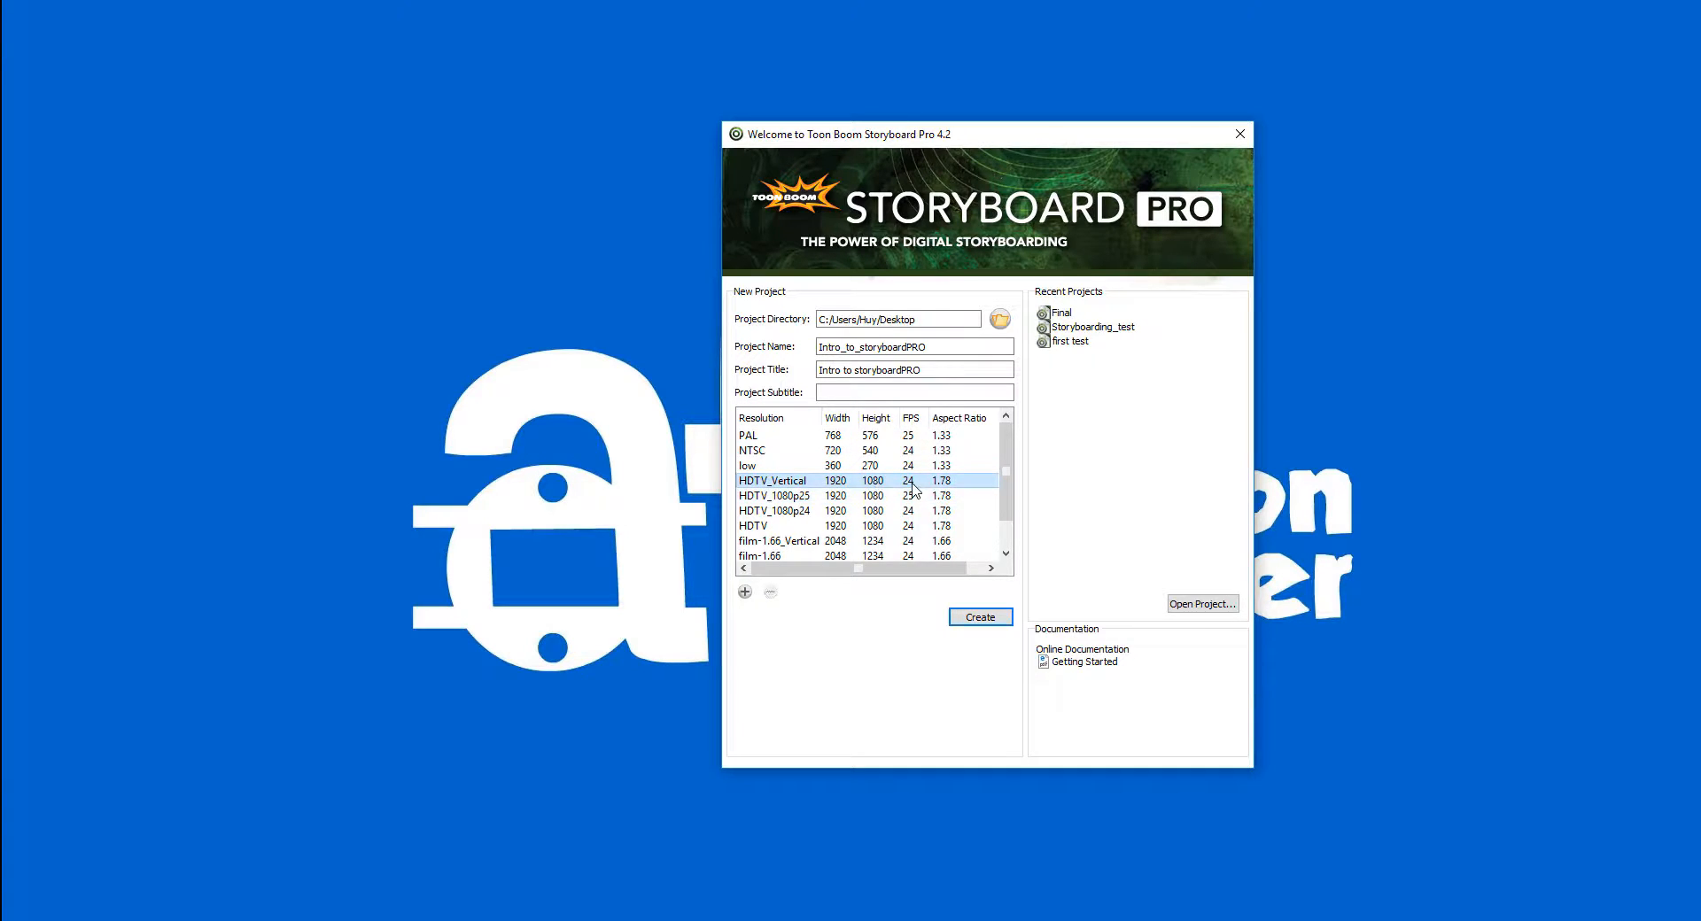
click(979, 617)
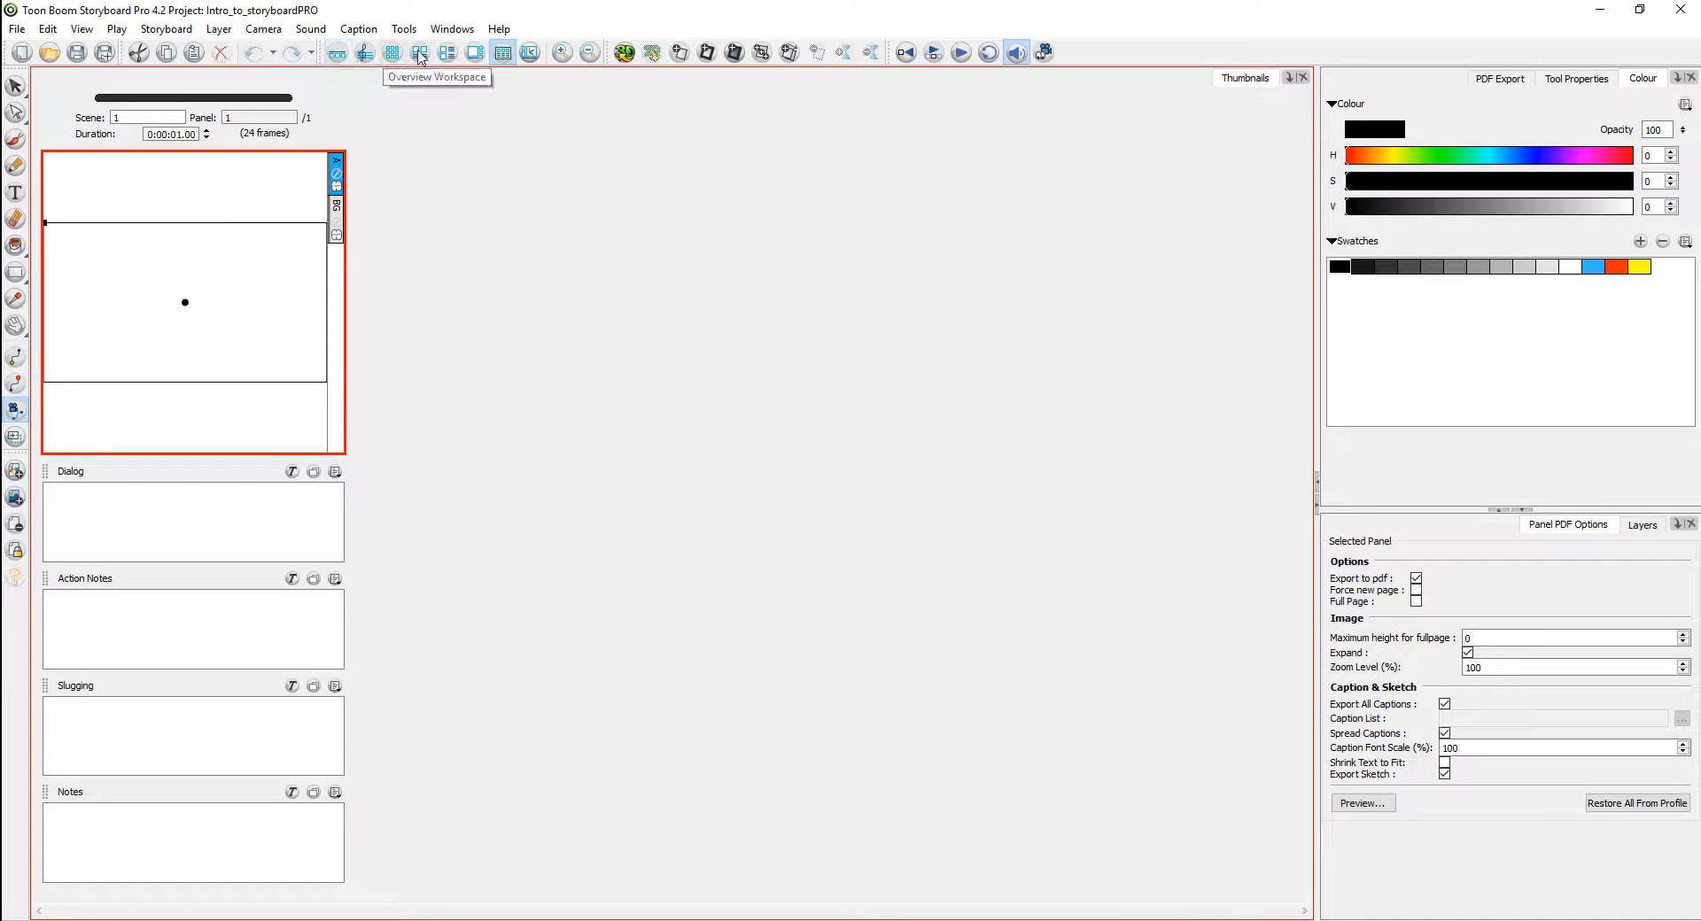
click(338, 54)
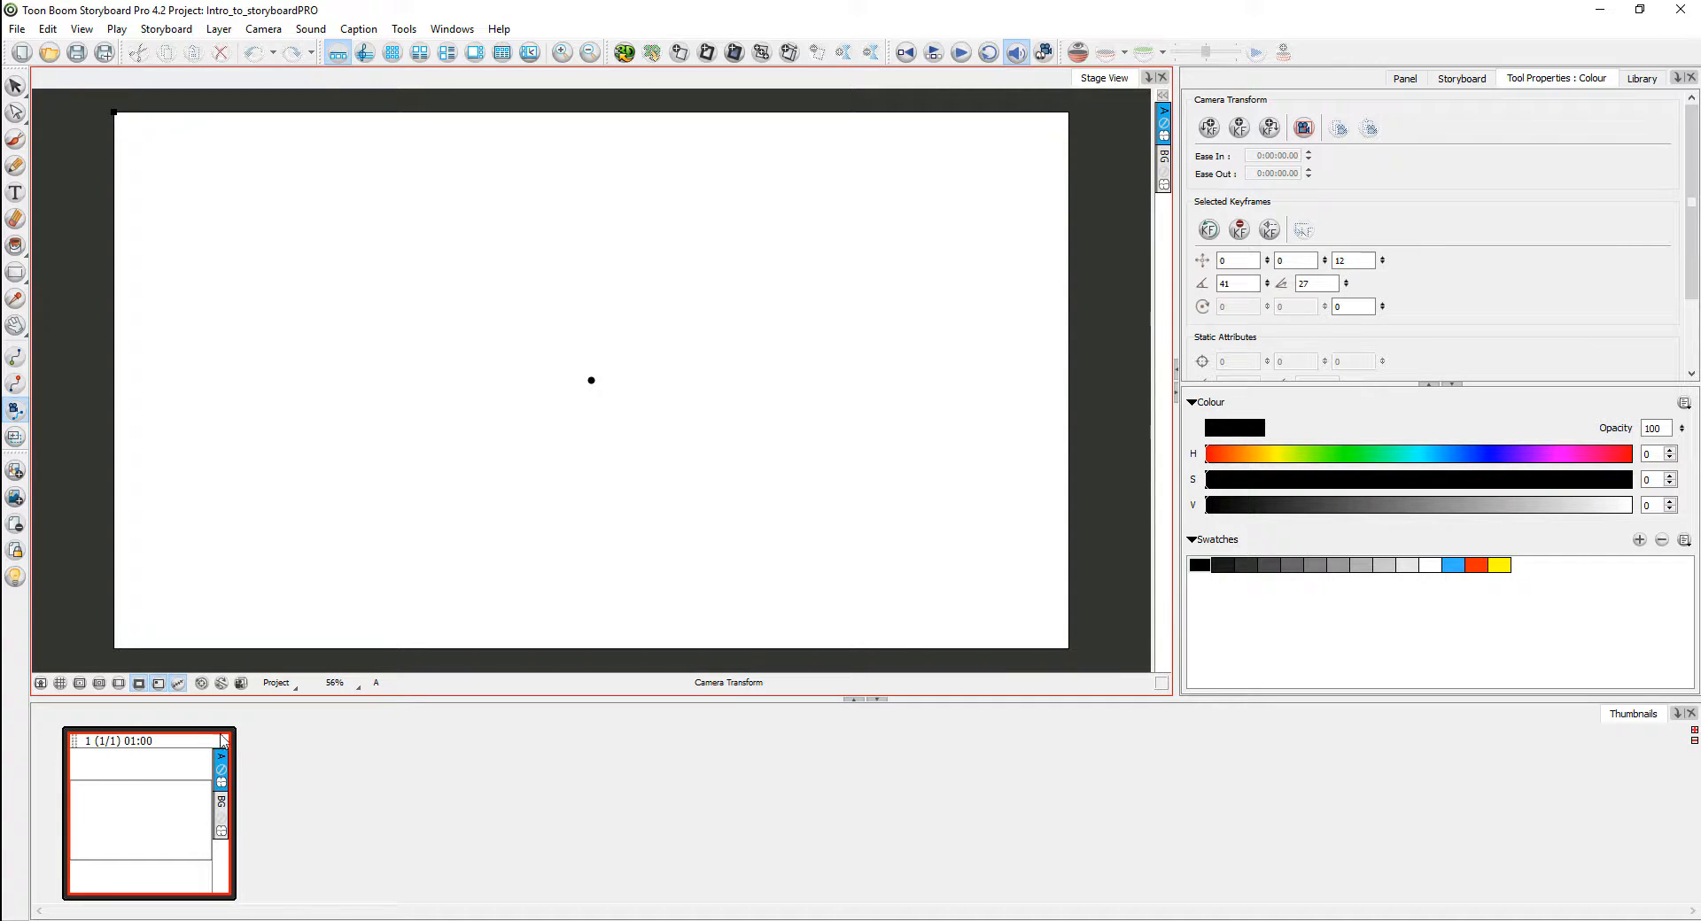
Step: Compare layers A and BG by selecting each of them in the stage view, ending on layer A
click(1165, 161)
click(1168, 125)
click(1165, 161)
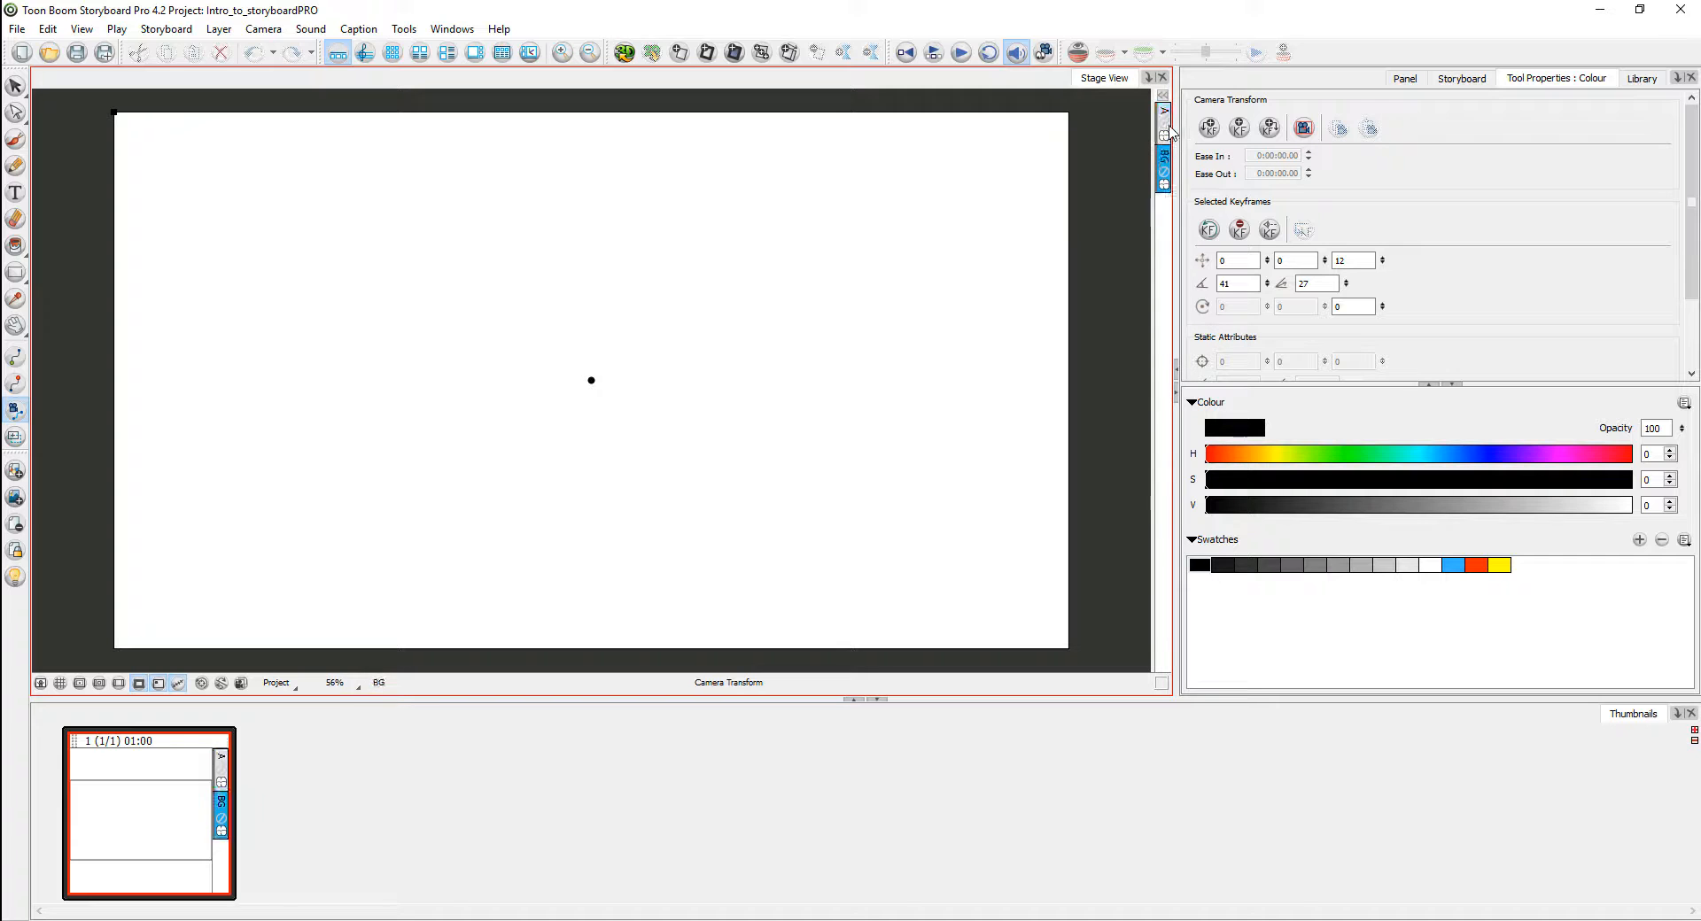
click(1165, 131)
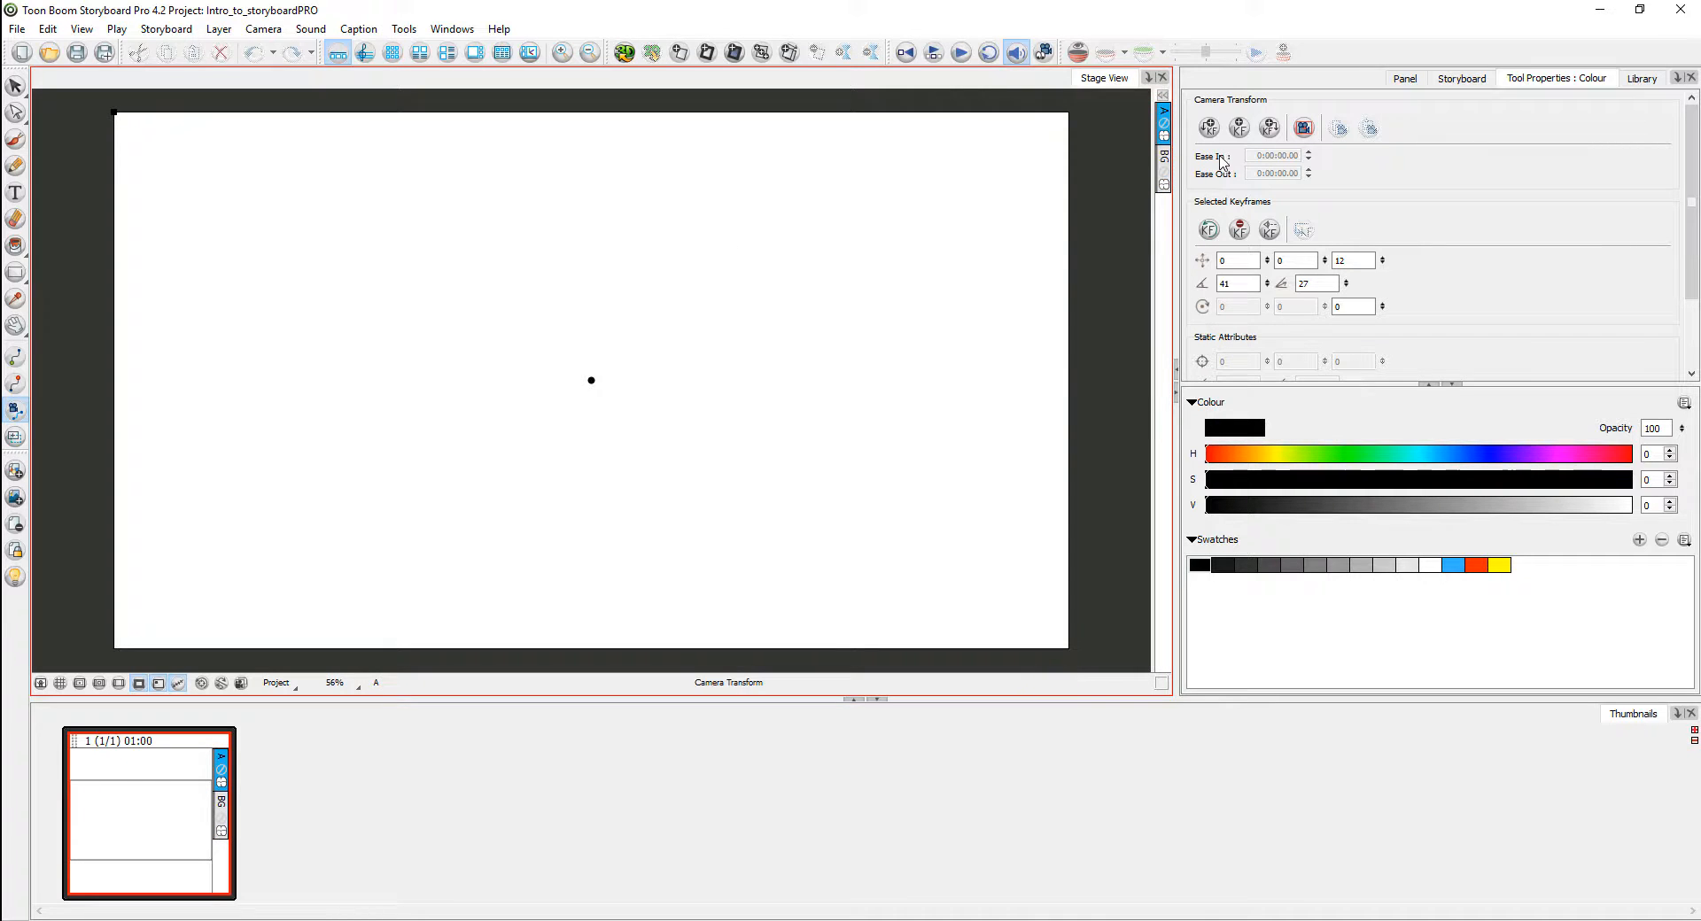
click(1165, 168)
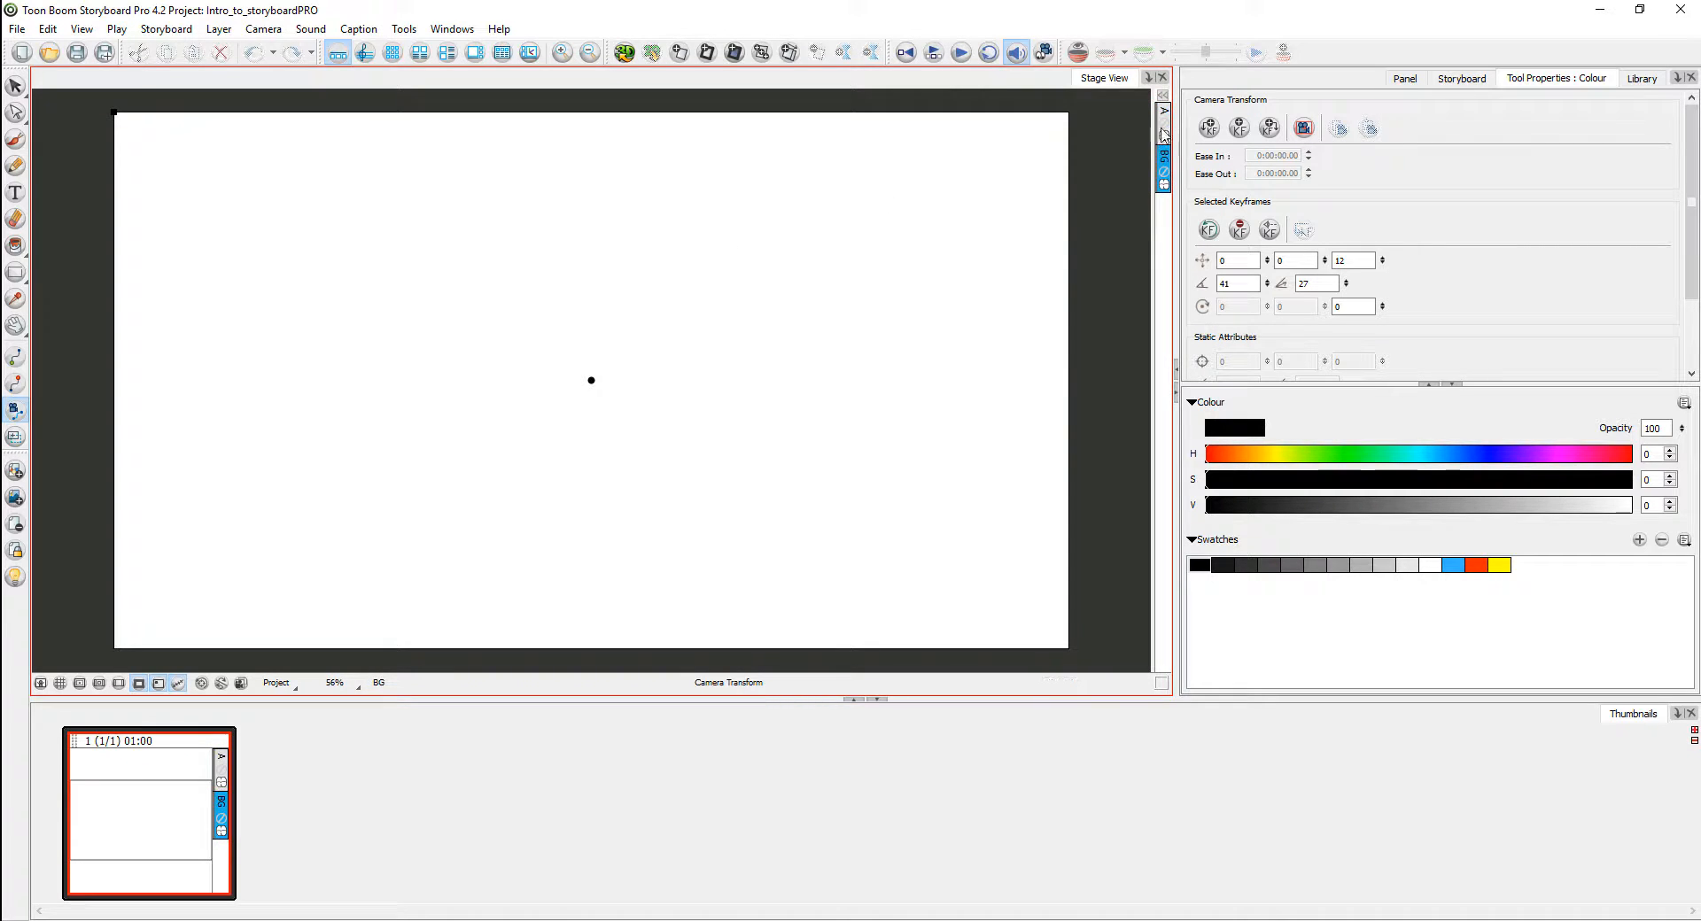
click(1165, 128)
click(1165, 164)
click(1166, 128)
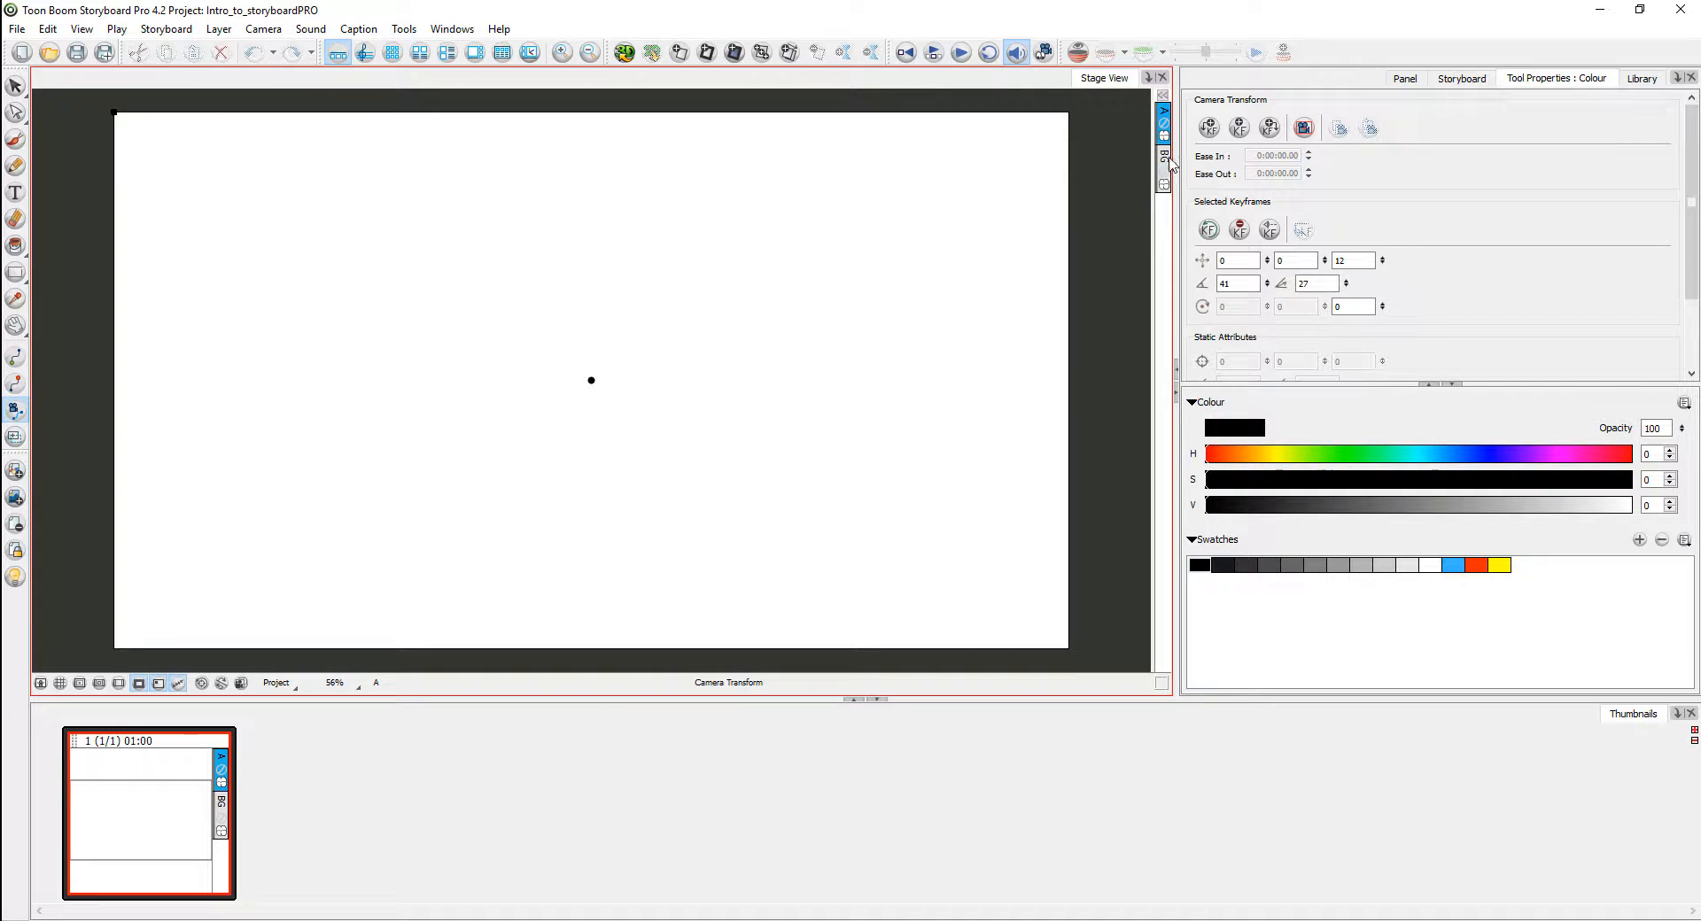
Step: Draw a wide light blue rectangle across the lower part of the frame on layer A and fill it with the same blue
click(16, 274)
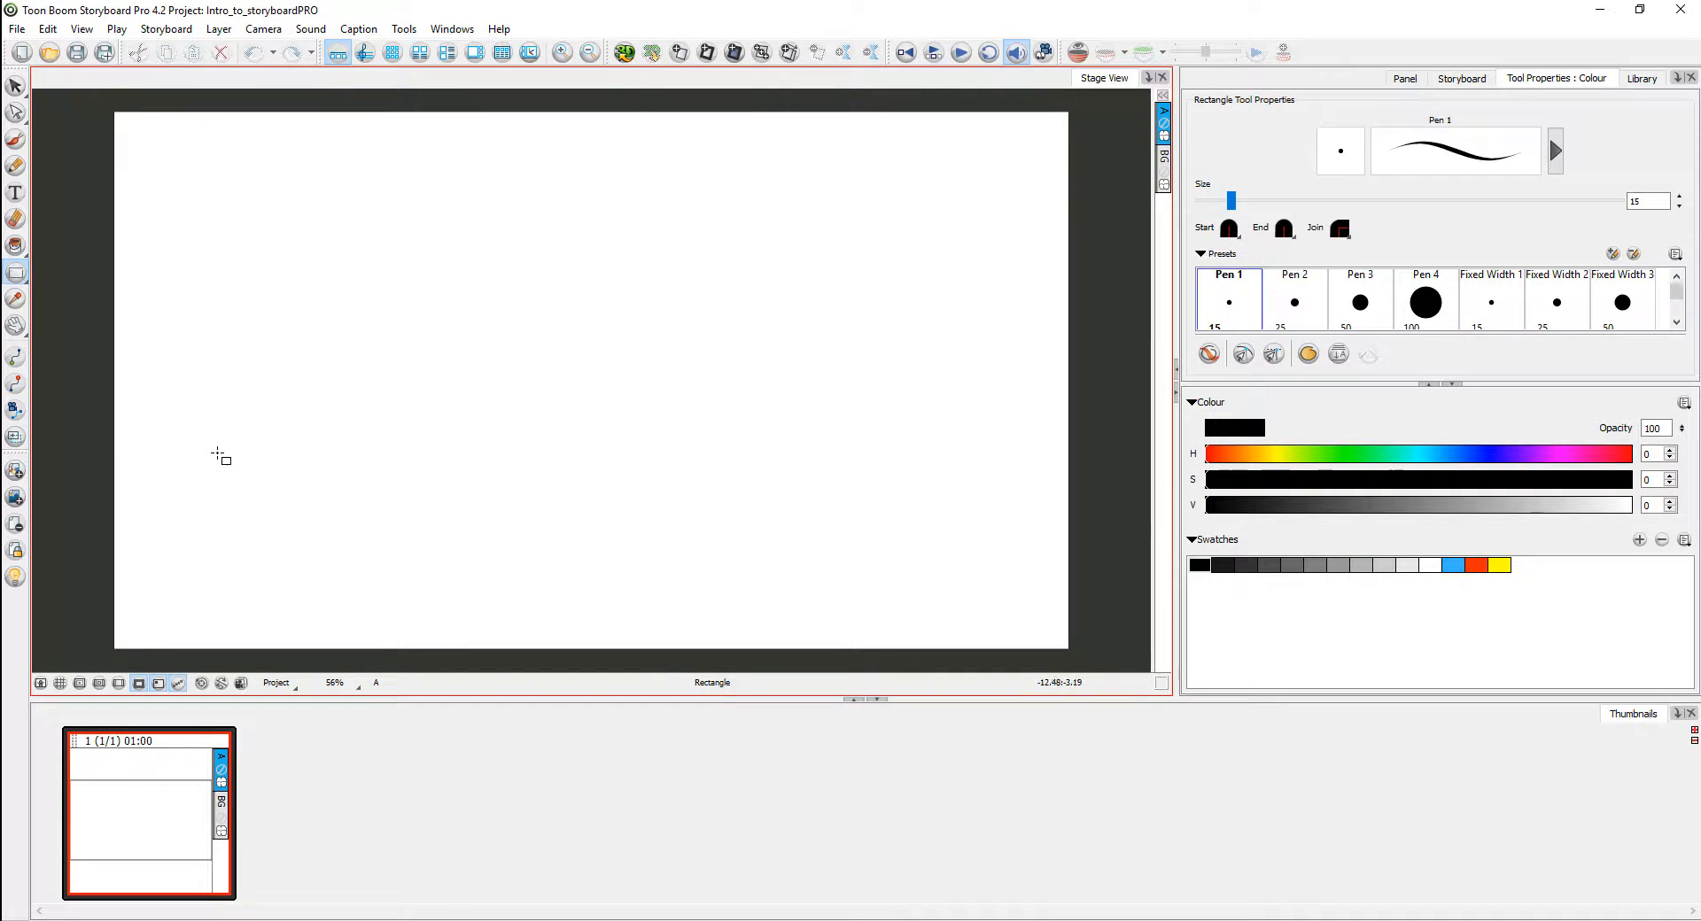
click(1458, 563)
drag(225, 433, 1018, 605)
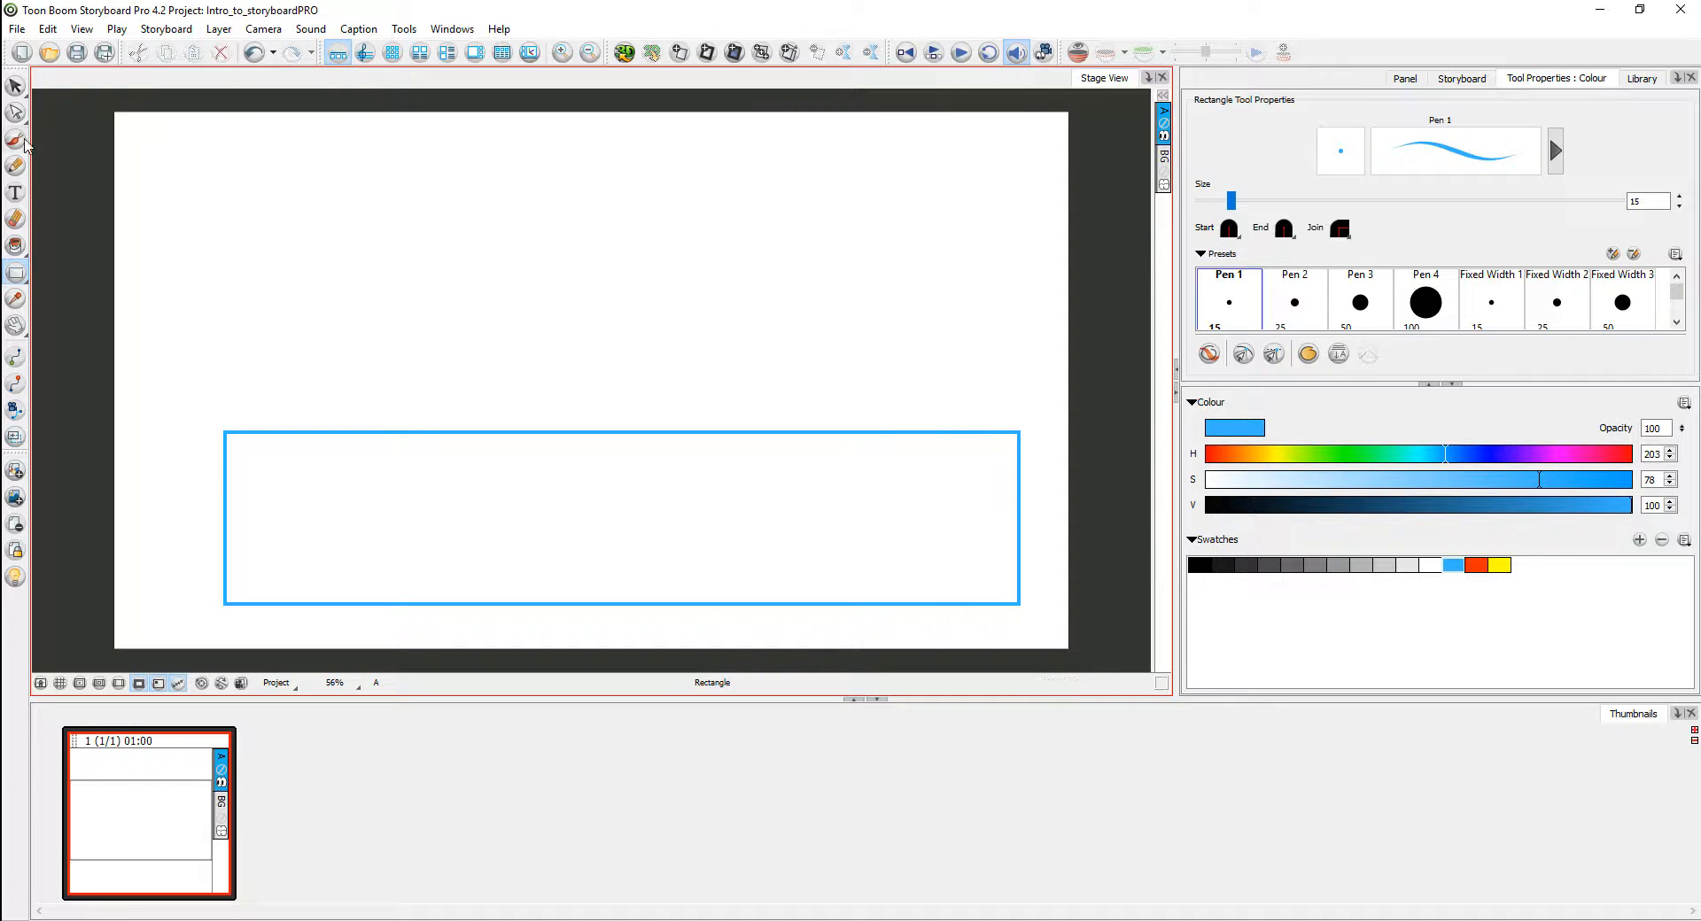
click(16, 247)
click(349, 520)
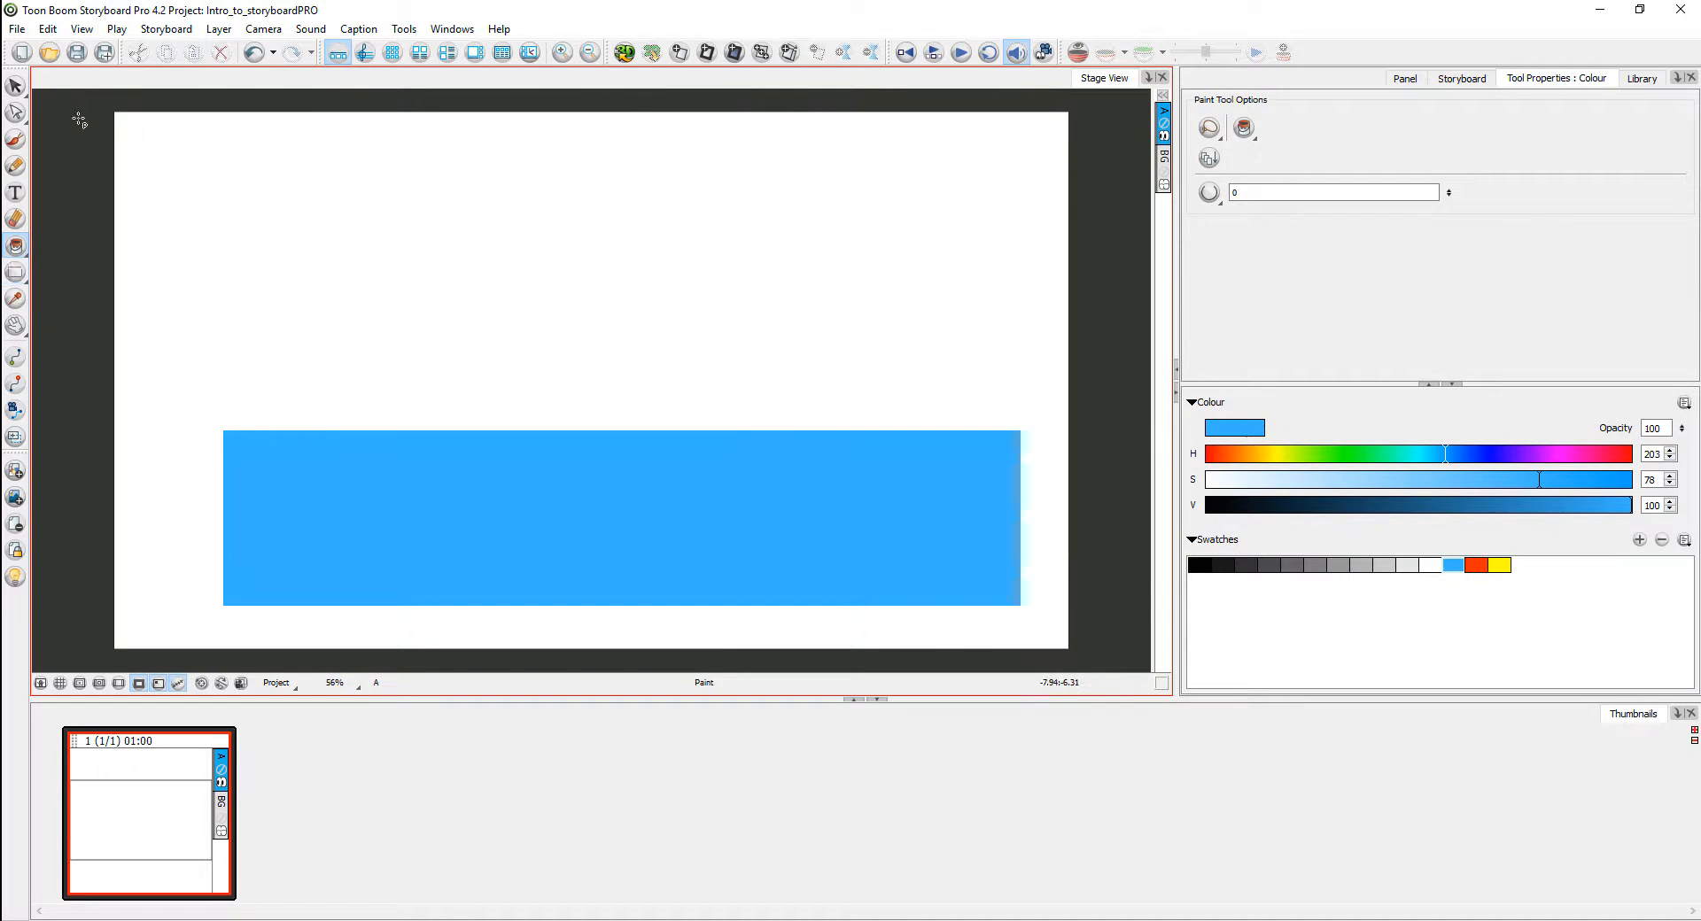
Step: Round off the left end of the blue rectangle with the Contour Editor by reshaping its two corner points
click(16, 114)
click(225, 434)
mouse_move(225, 434)
mouse_down()
mouse_move(171, 482)
mouse_move(197, 437)
mouse_up()
drag(227, 606, 268, 613)
drag(157, 499, 148, 483)
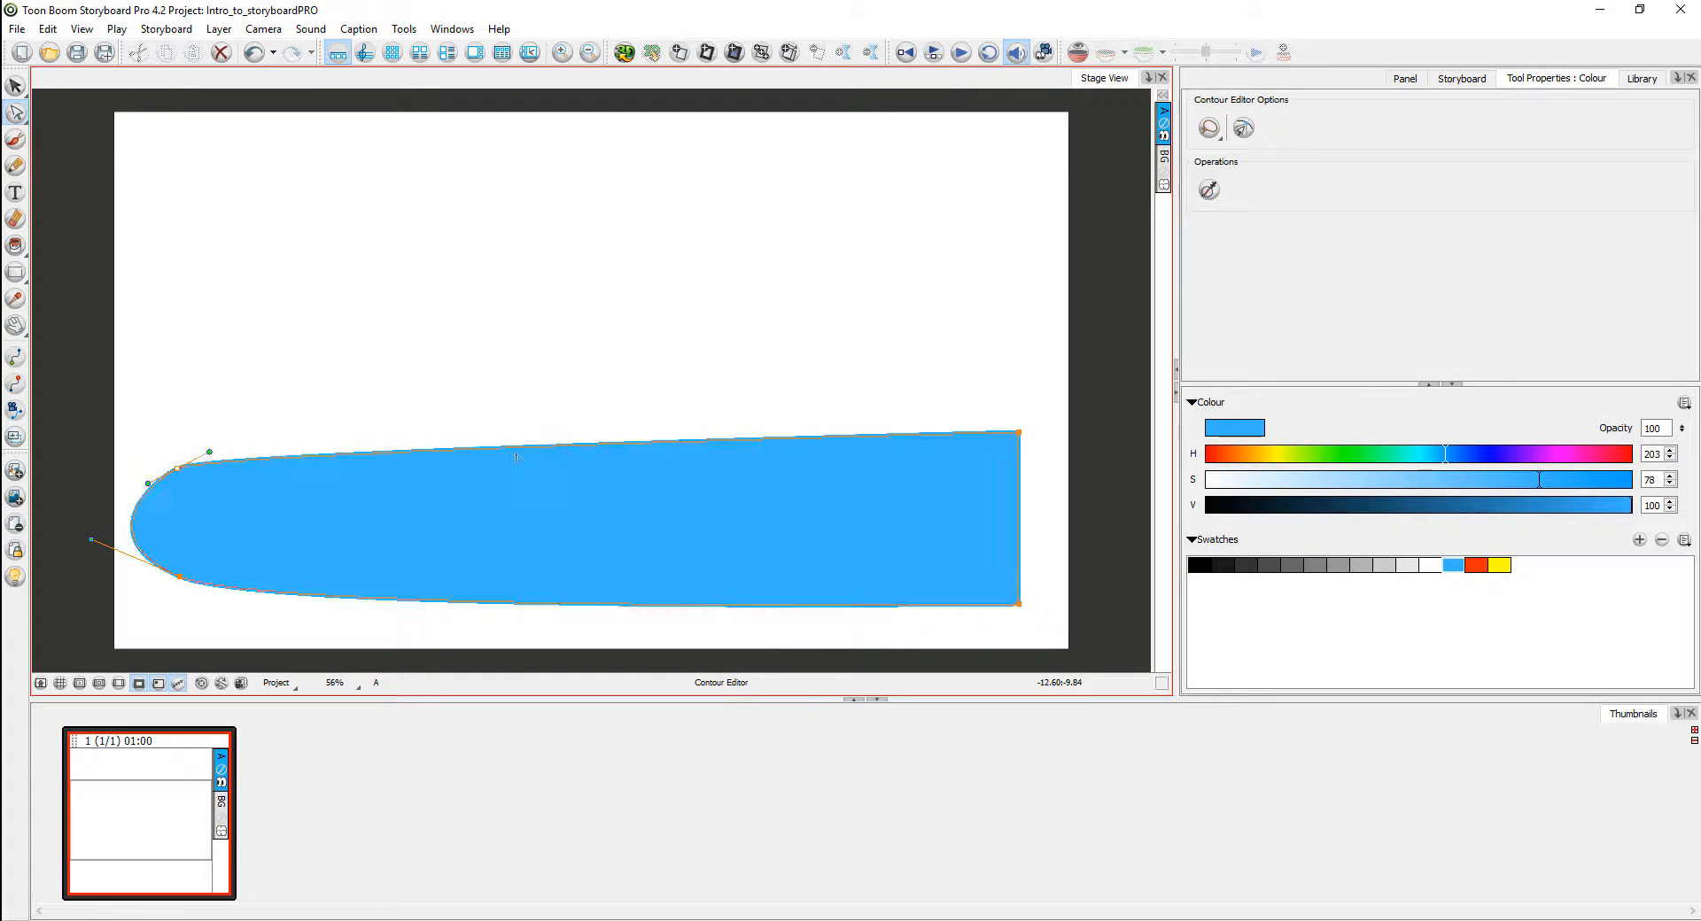
Step: Round off the right end of the blue shape by moving its upper and lower corner points inward and curving the outline
drag(1019, 433, 890, 379)
drag(1019, 433, 900, 454)
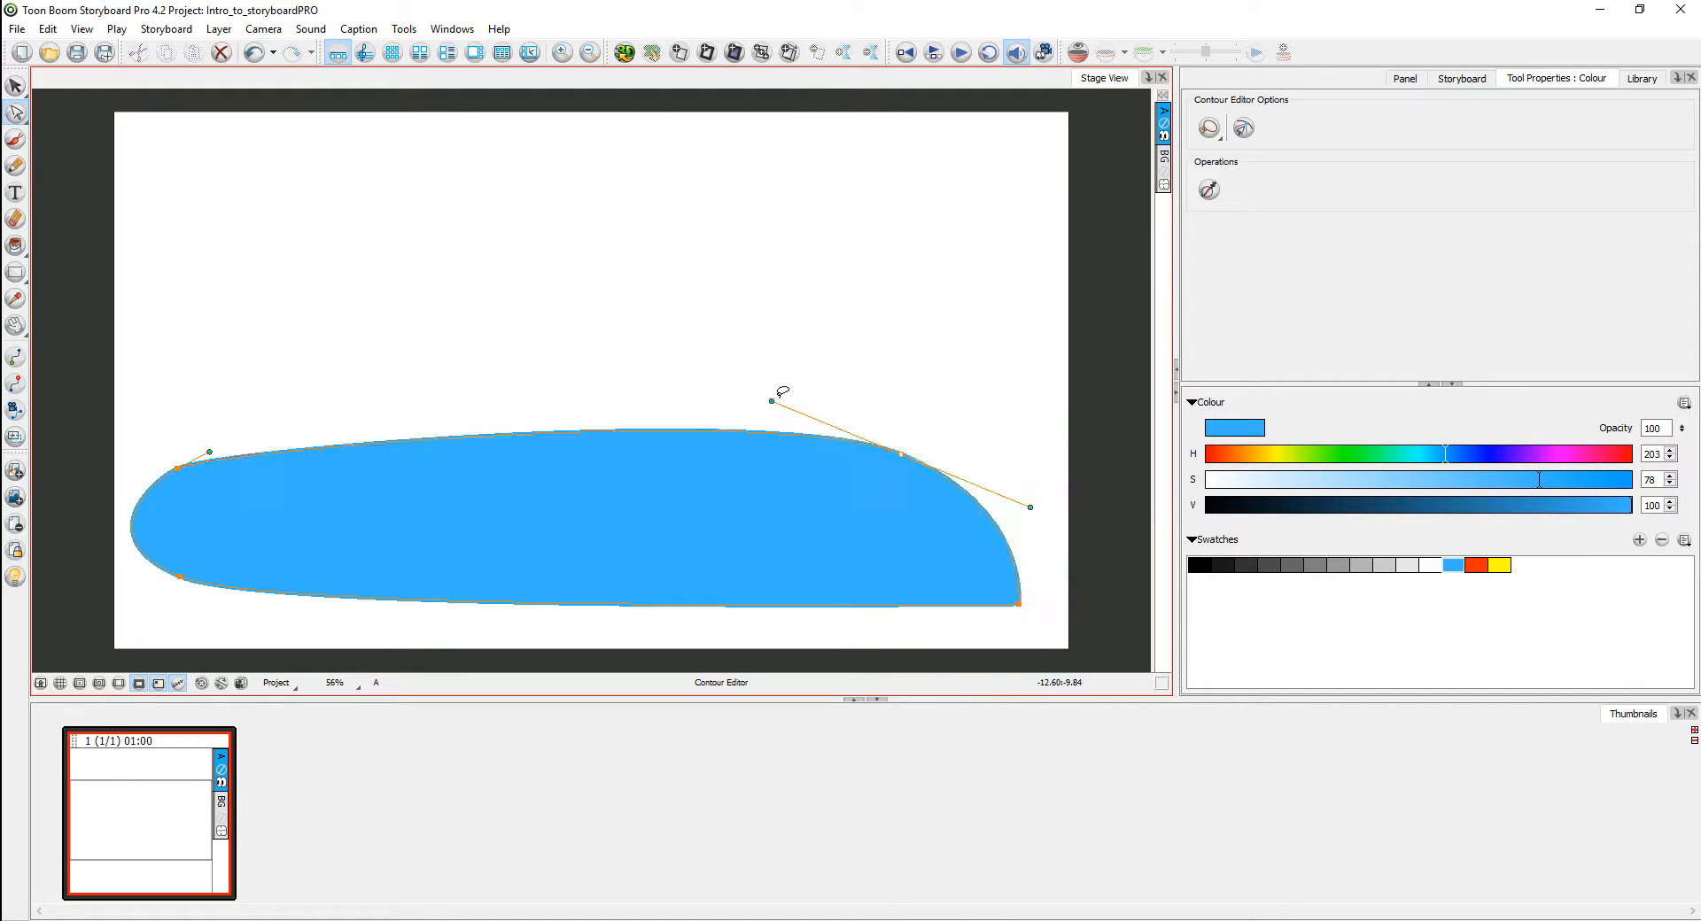
drag(772, 403, 705, 393)
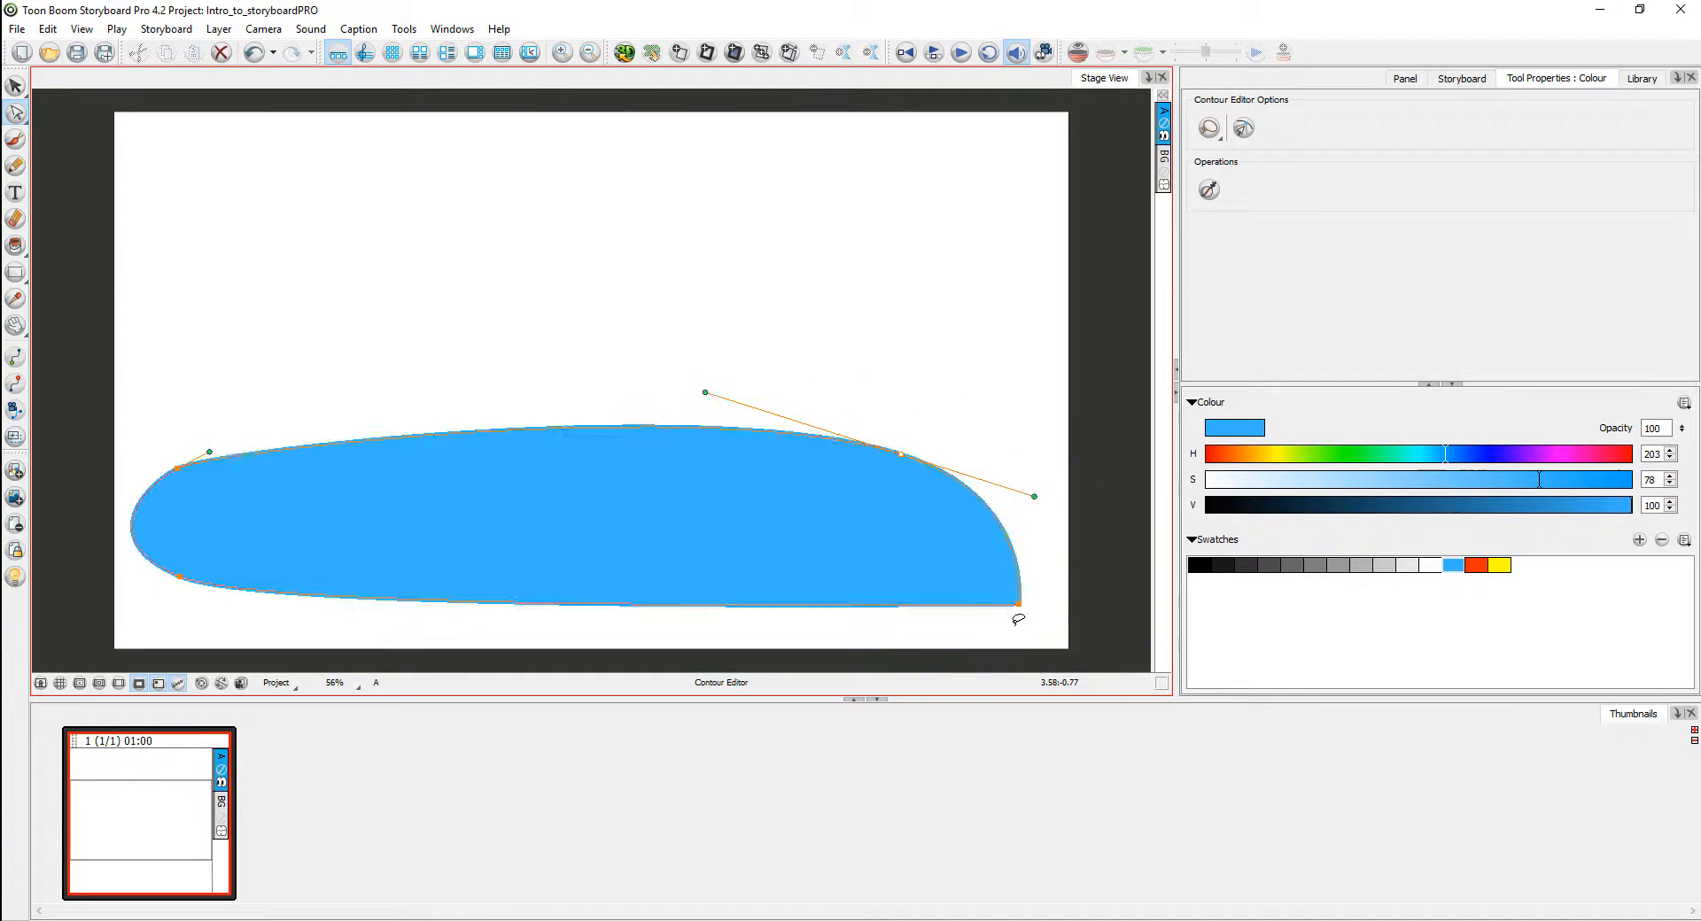
drag(1019, 605, 928, 578)
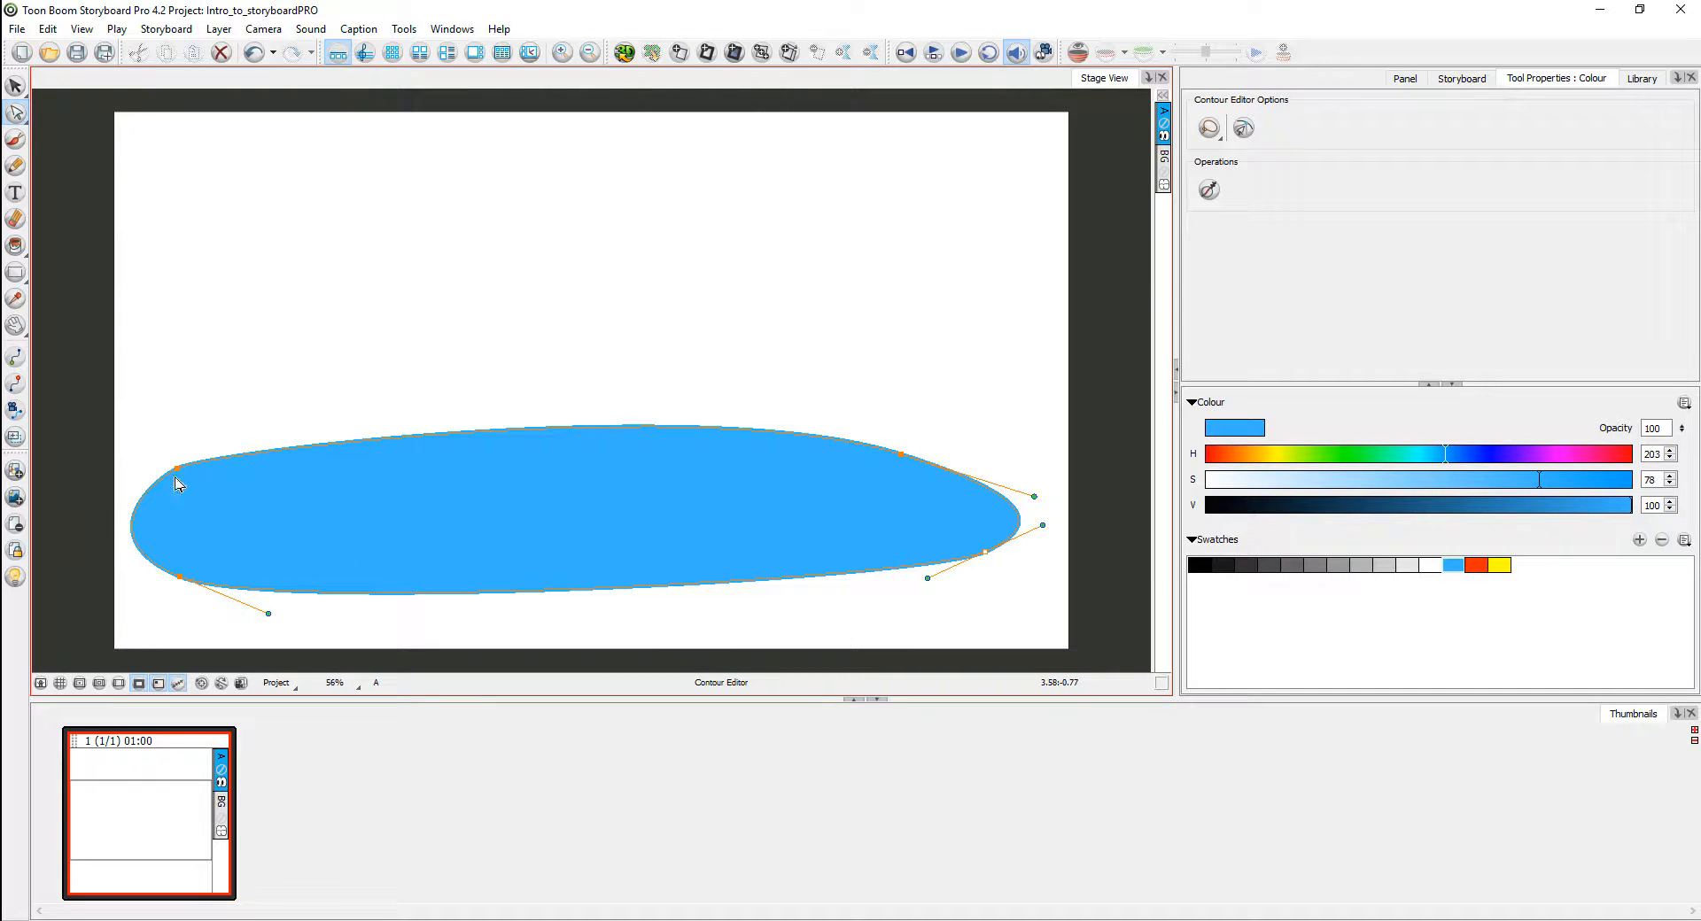
Step: Refine the curve at the upper-left corner of the blue shape so its outline bulges slightly outward
drag(178, 468, 137, 488)
drag(218, 449, 226, 439)
click(507, 362)
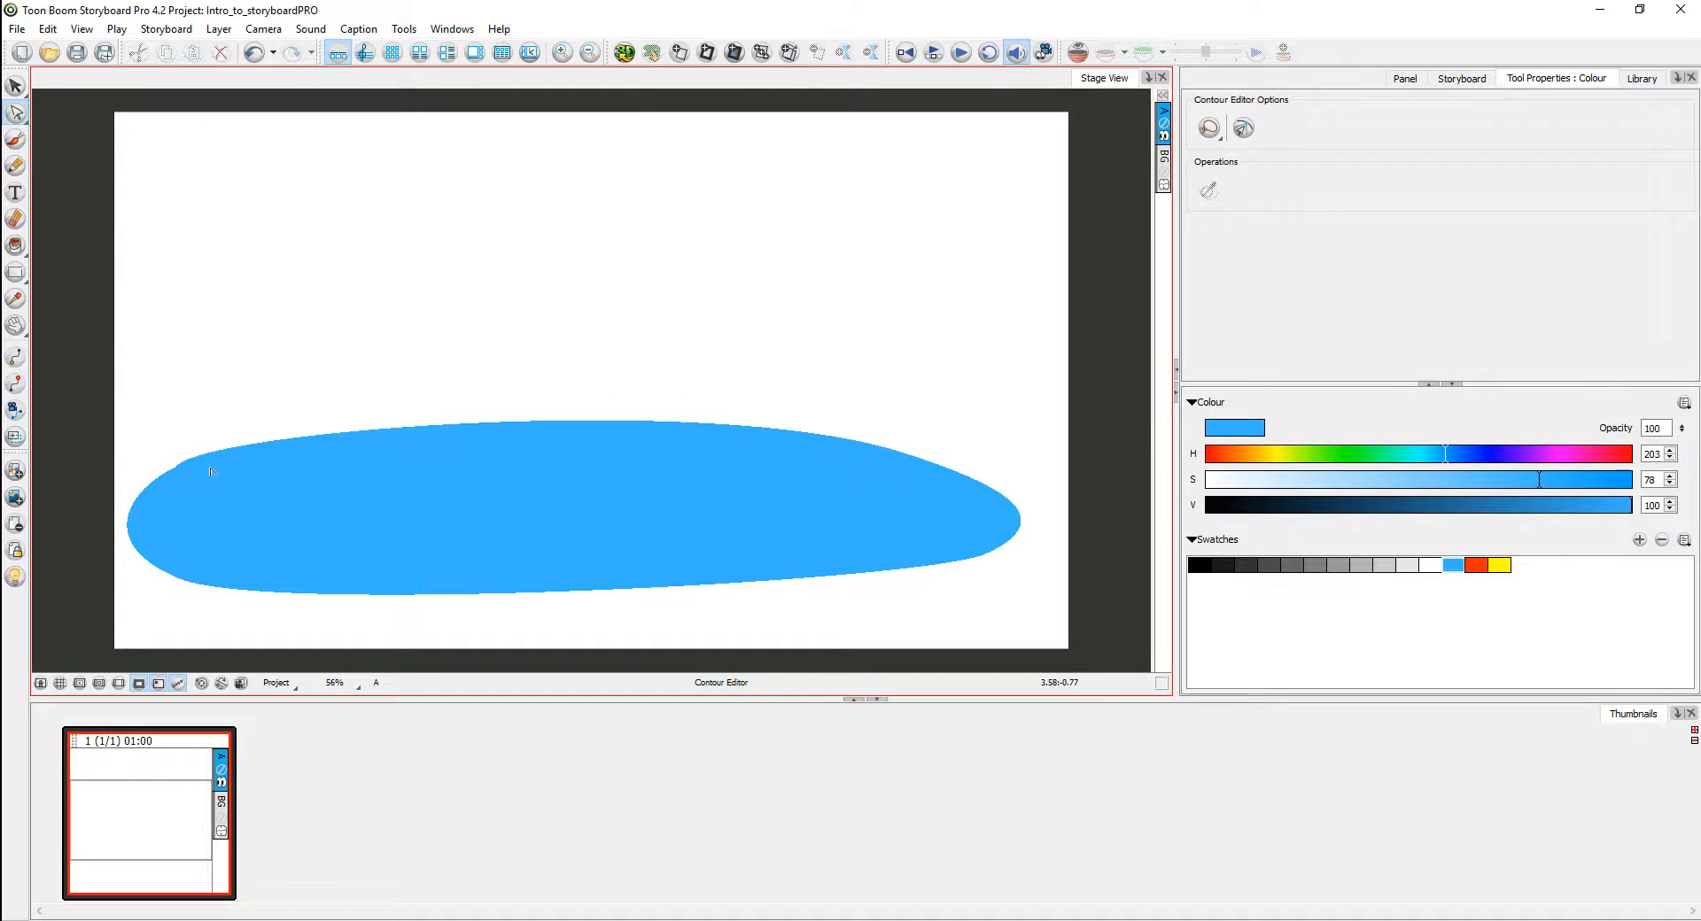
click(208, 441)
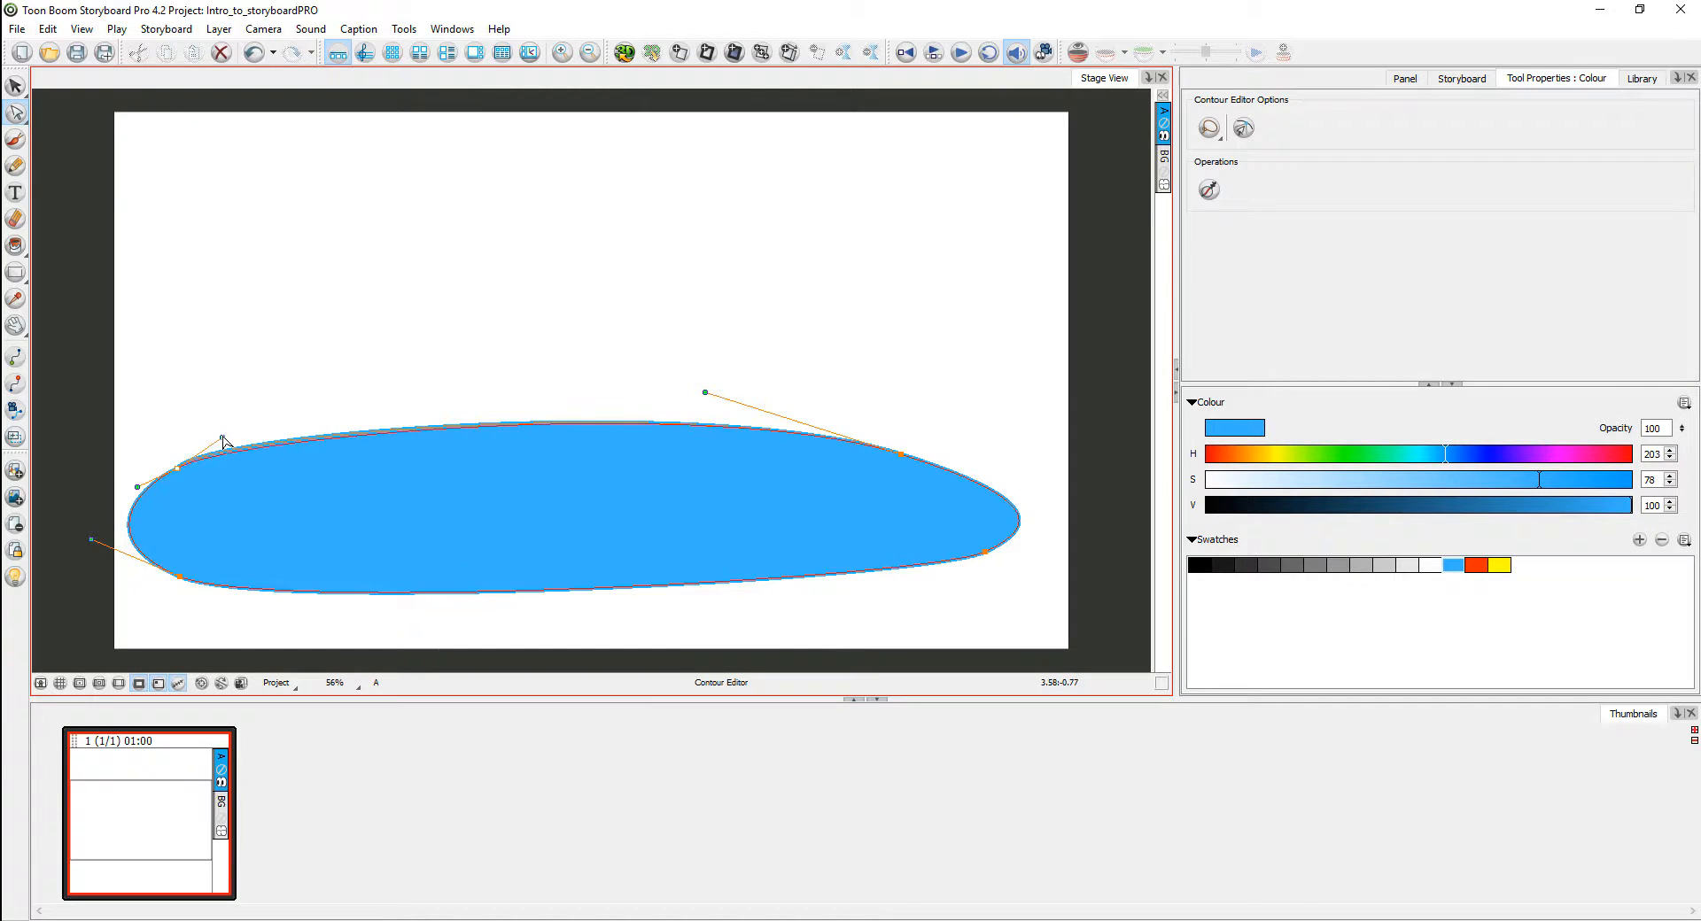
click(334, 372)
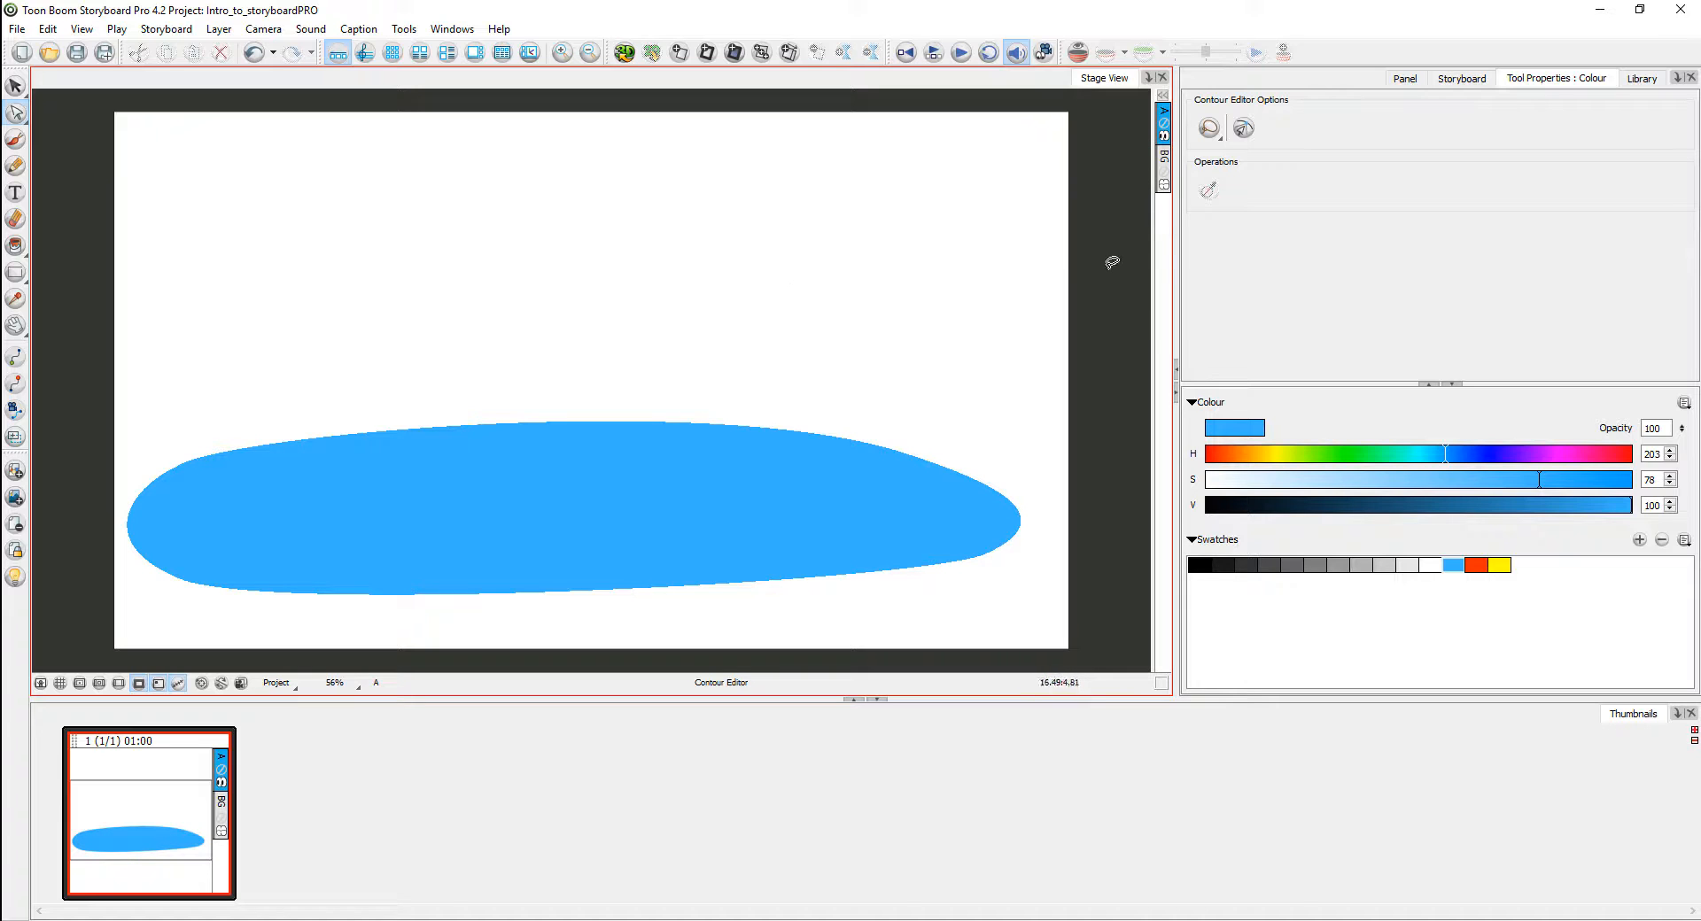
Step: Add a new bitmap layer above layer A and choose the Pencil brush in dark grey for sketching
right_click(1164, 218)
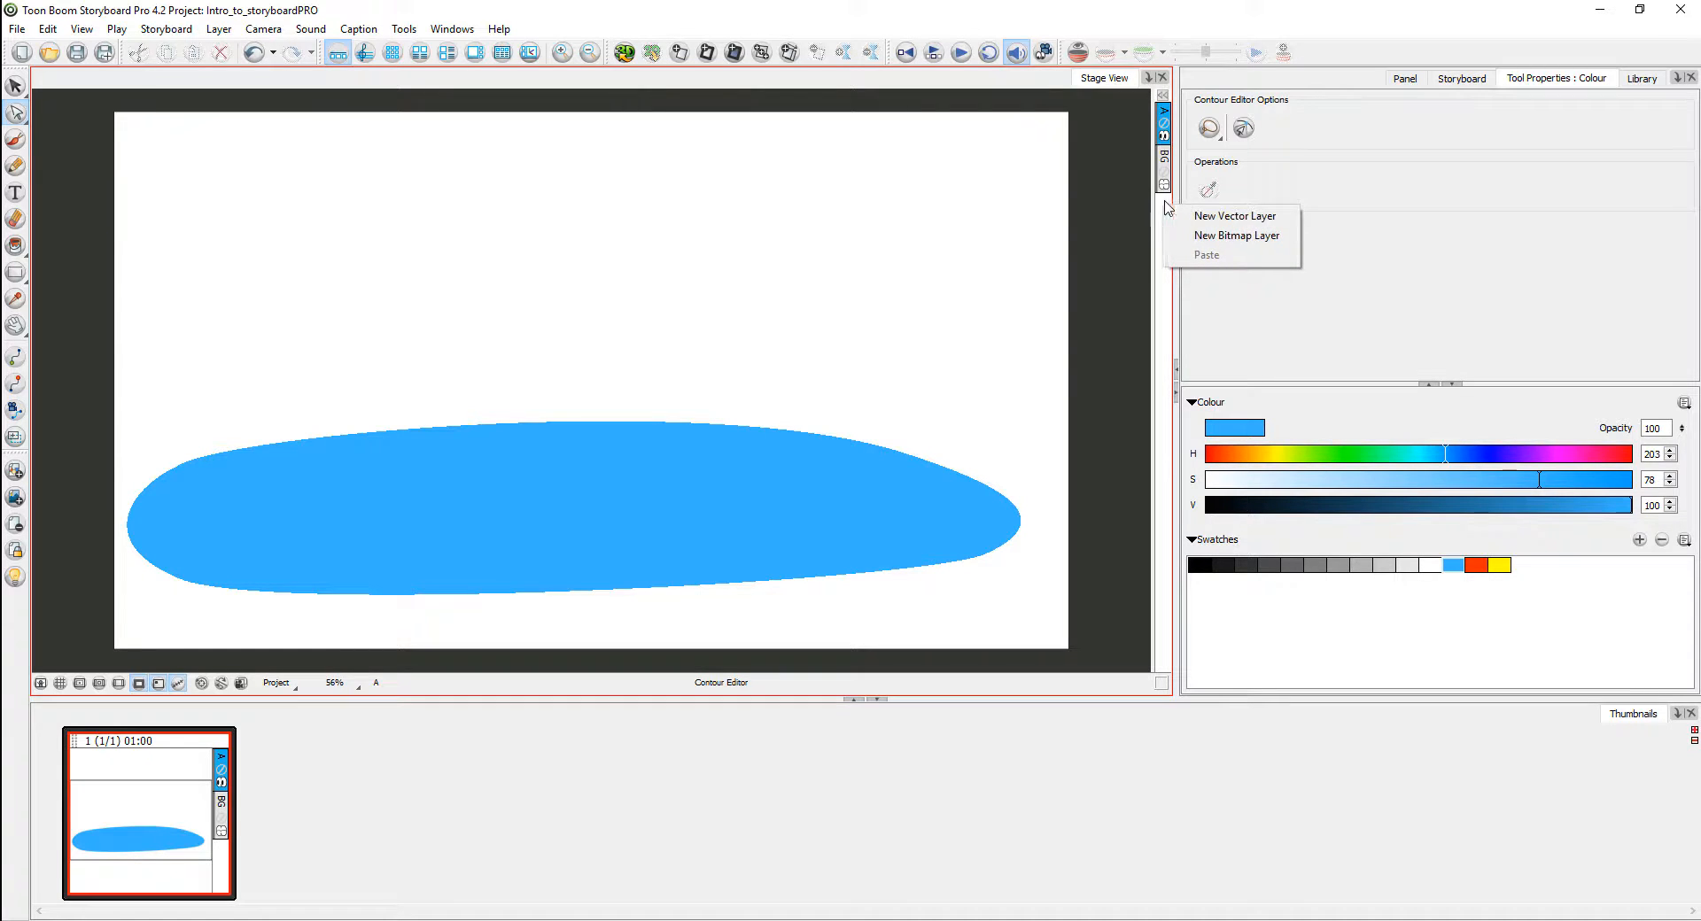
click(1208, 247)
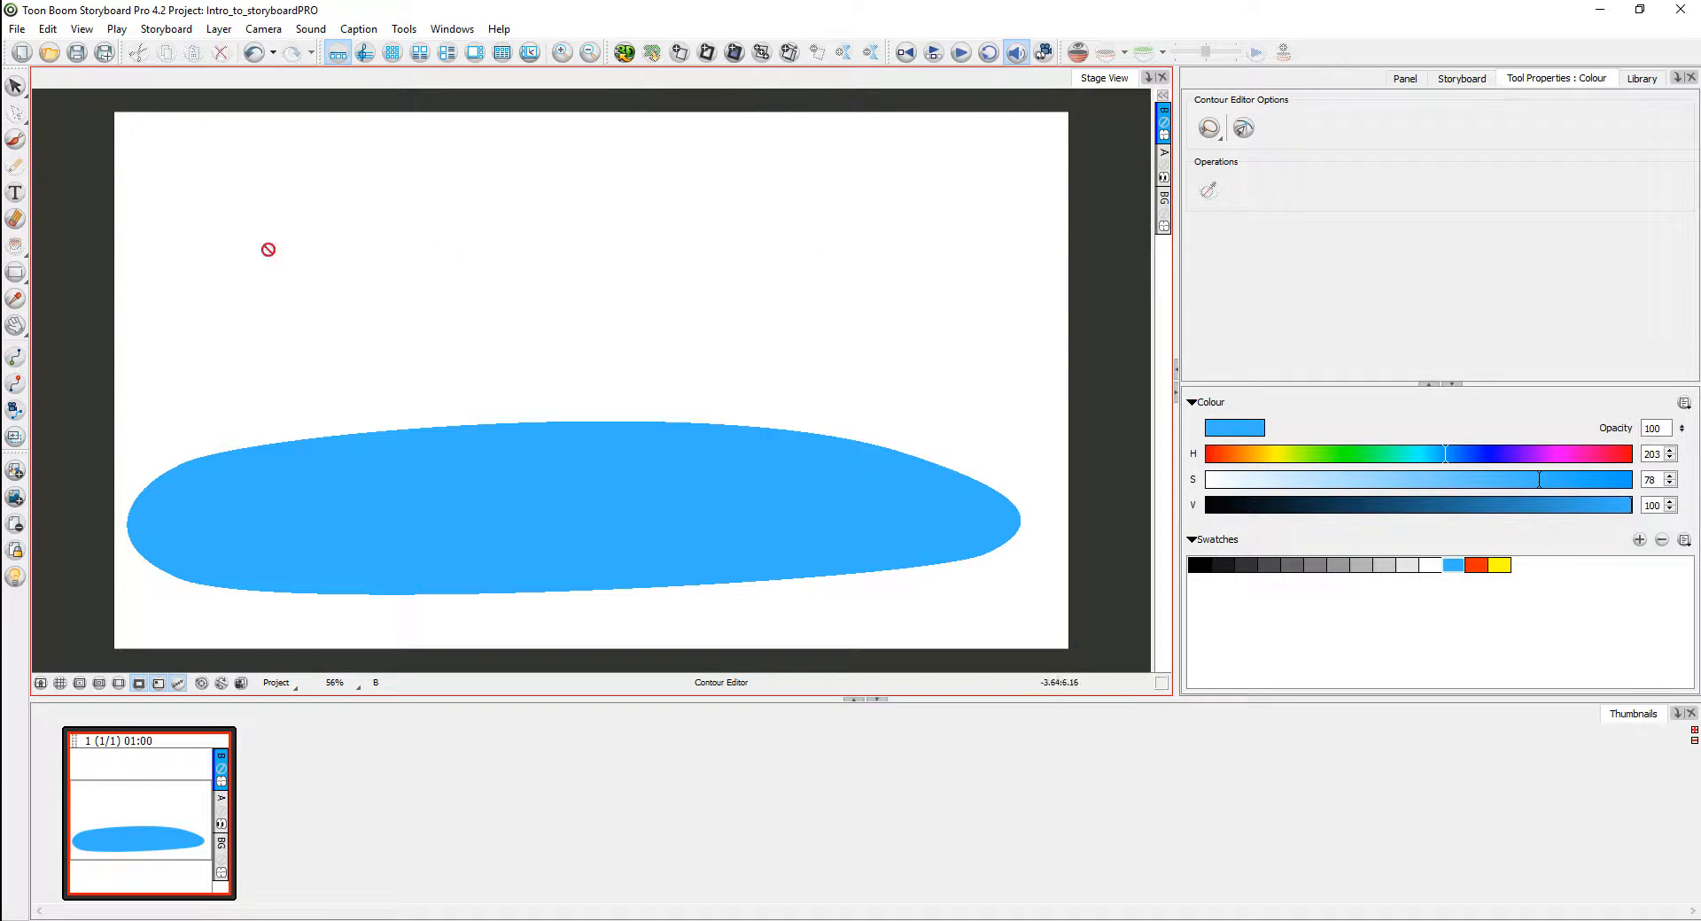
click(15, 140)
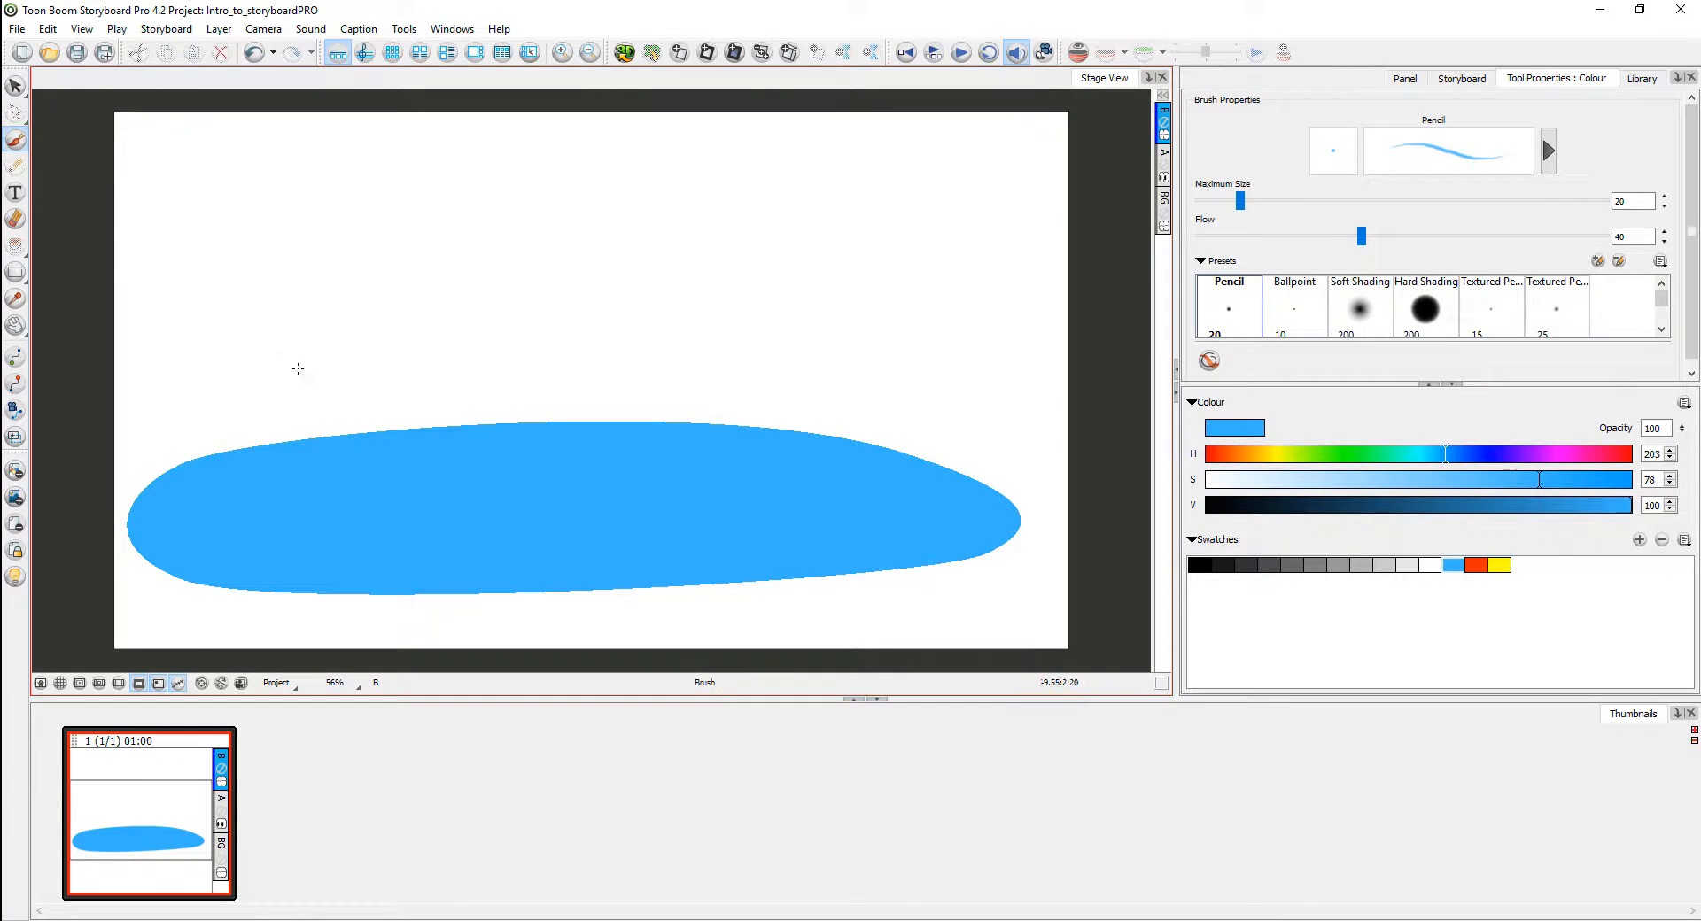
scroll(338, 376, up, 2)
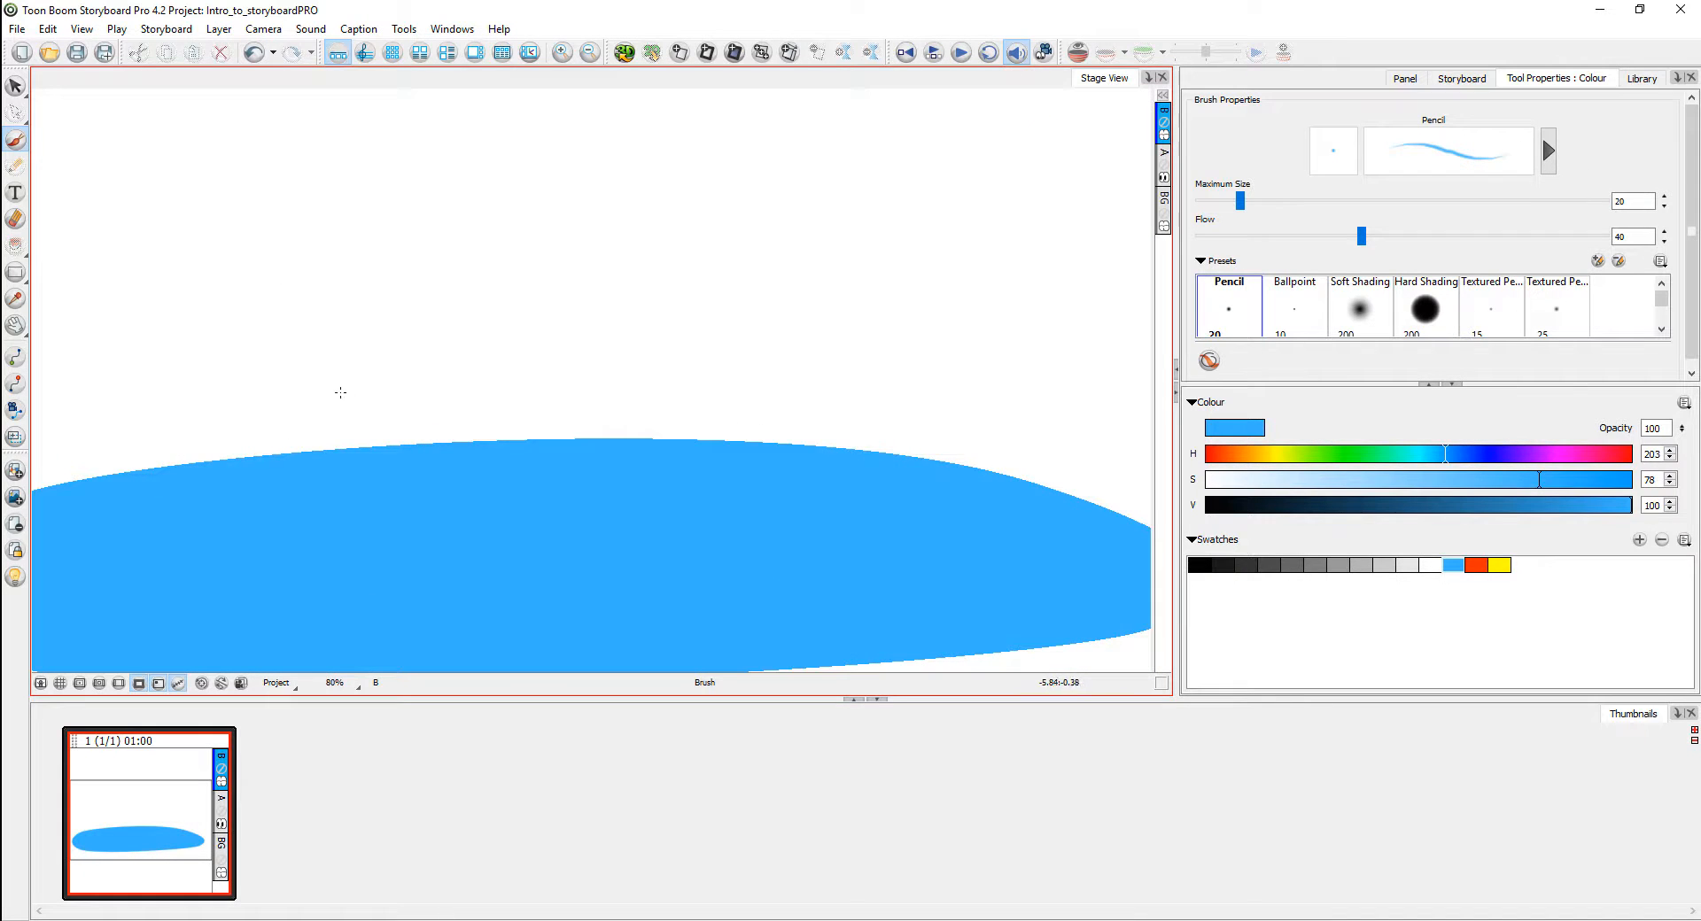
scroll(340, 393, up, 1)
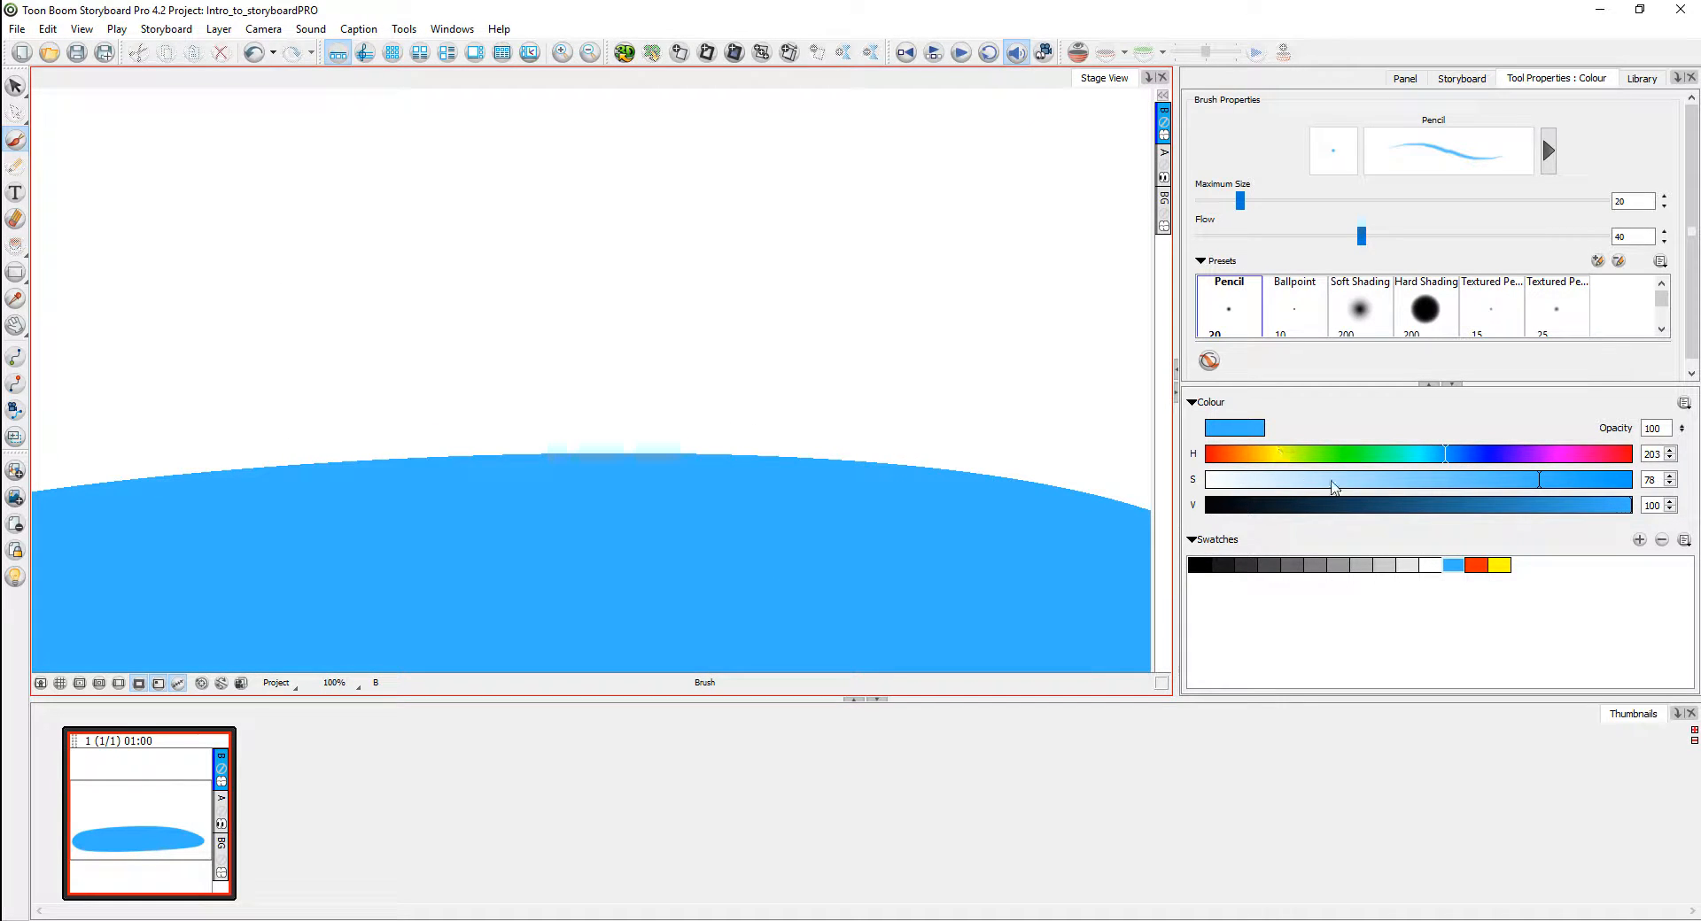
click(1293, 565)
Step: Sketch a duck's outline above the blue shape, with tail, wing, head, beak and rounded belly
mouse_move(419, 277)
mouse_down()
mouse_move(403, 364)
mouse_move(421, 282)
mouse_up()
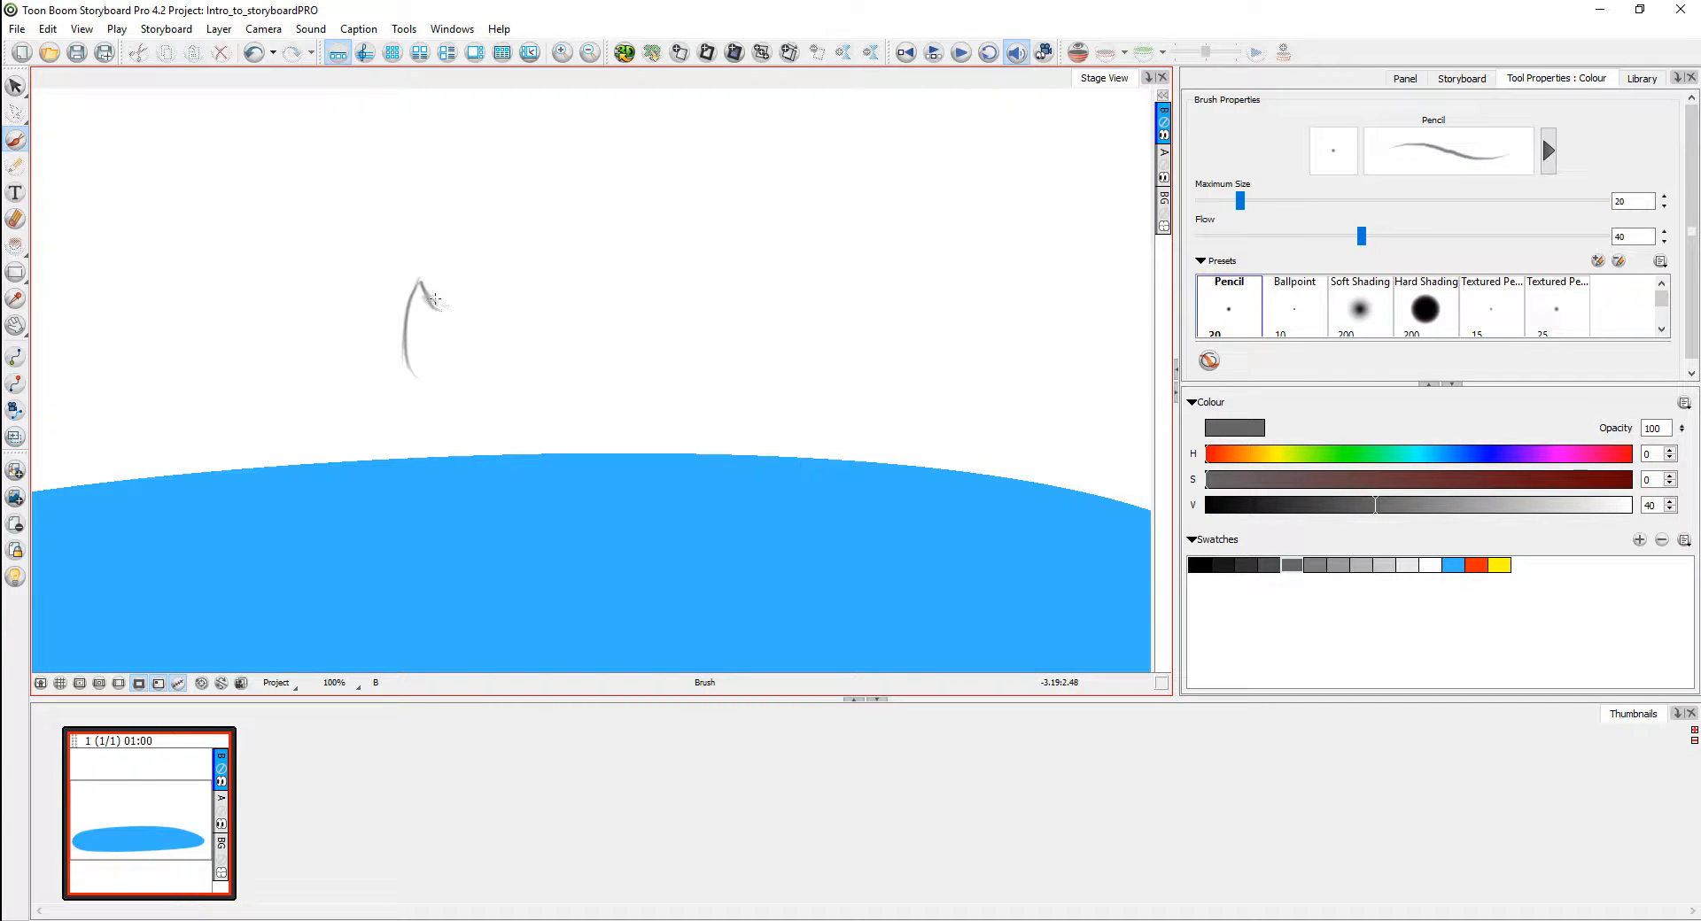
mouse_move(470, 316)
mouse_down()
mouse_move(510, 304)
mouse_move(537, 228)
mouse_up()
mouse_move(510, 282)
mouse_down()
mouse_move(560, 226)
mouse_move(519, 240)
mouse_move(595, 240)
mouse_move(579, 223)
mouse_move(611, 277)
mouse_up()
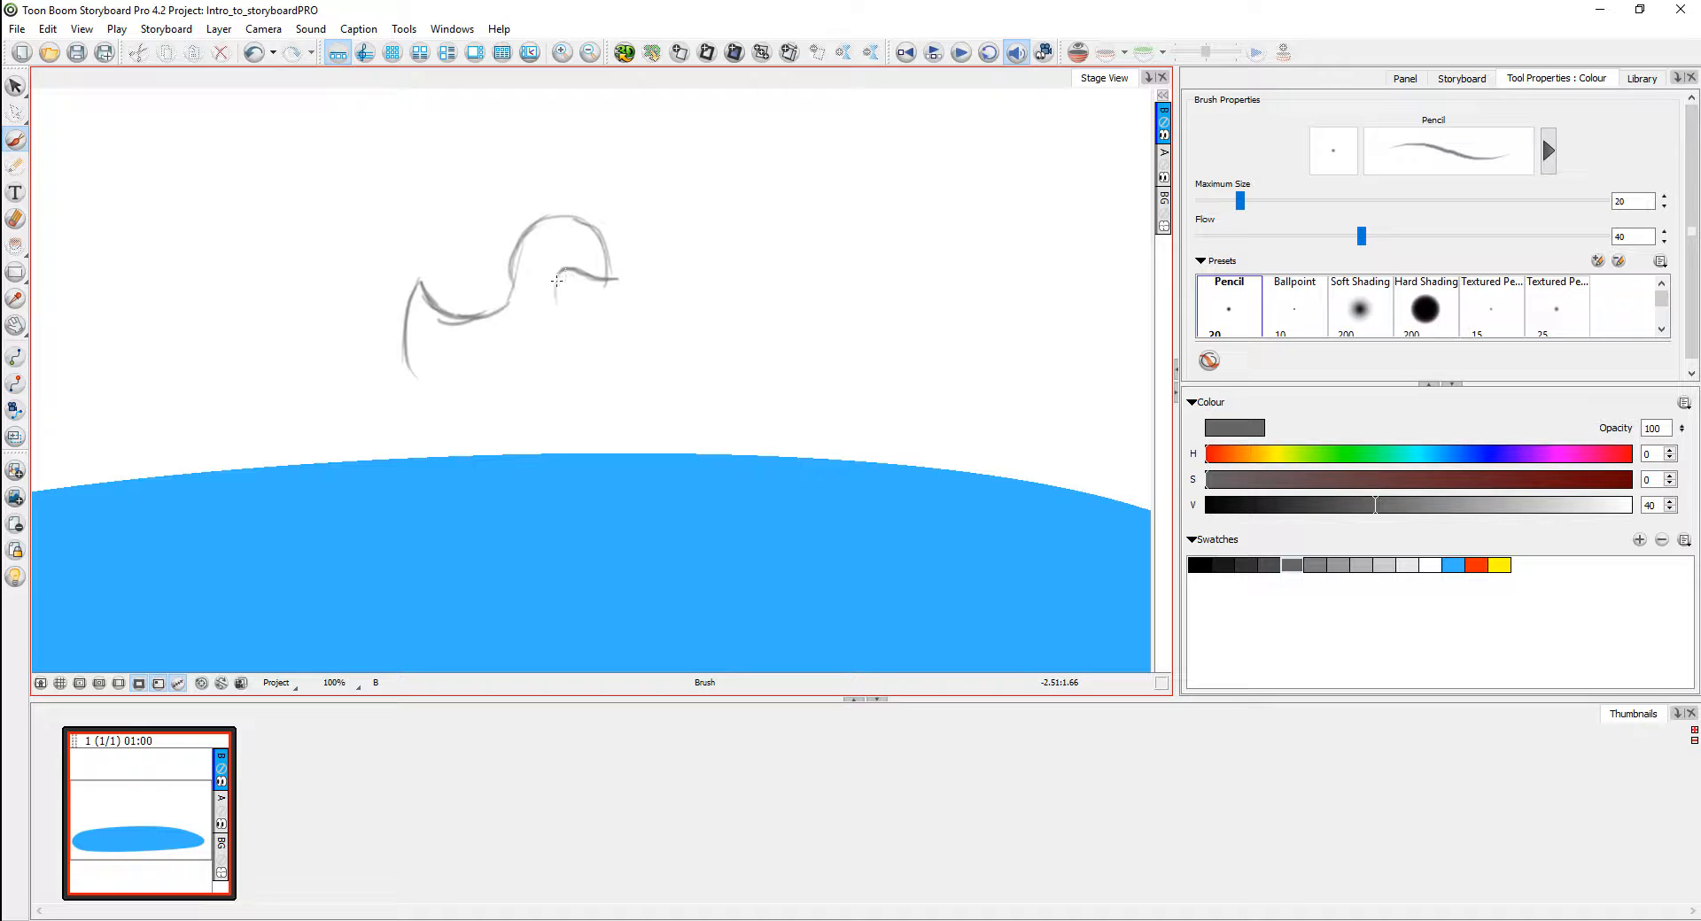
mouse_move(591, 304)
mouse_down()
mouse_move(562, 296)
mouse_move(610, 290)
mouse_up()
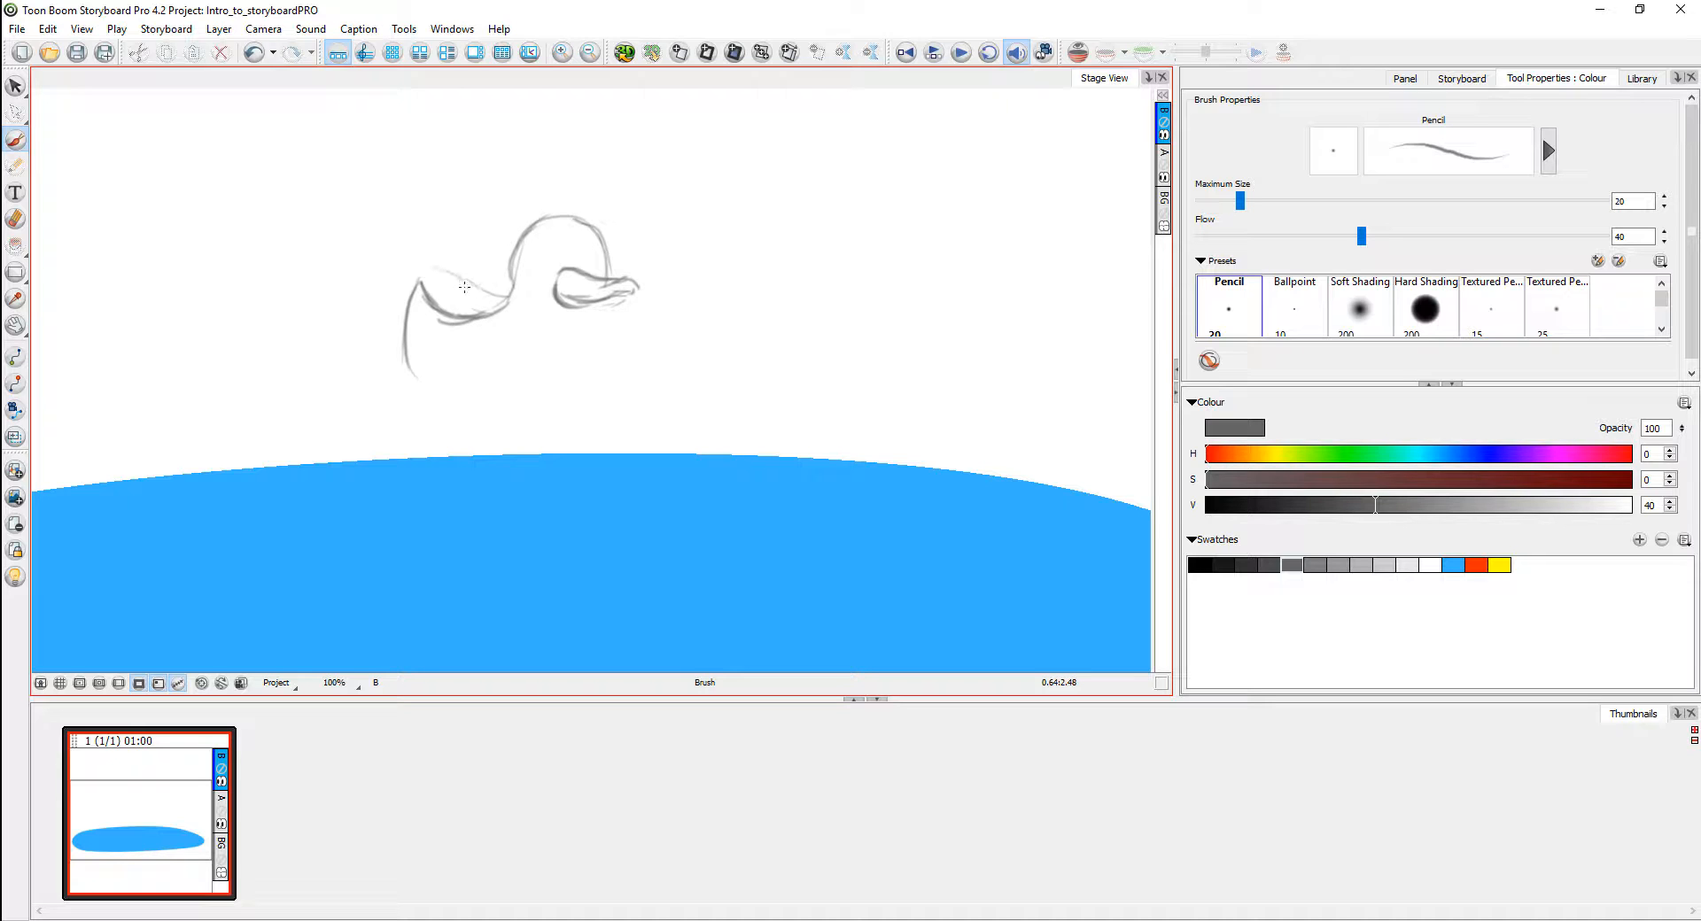
mouse_move(461, 279)
mouse_down()
mouse_move(402, 265)
mouse_move(395, 321)
mouse_move(399, 269)
mouse_move(389, 365)
mouse_up()
mouse_move(388, 285)
mouse_down()
mouse_move(410, 382)
mouse_move(439, 371)
mouse_move(501, 400)
mouse_move(556, 367)
mouse_move(577, 375)
mouse_move(507, 402)
mouse_move(591, 323)
mouse_move(546, 382)
mouse_move(592, 326)
mouse_up()
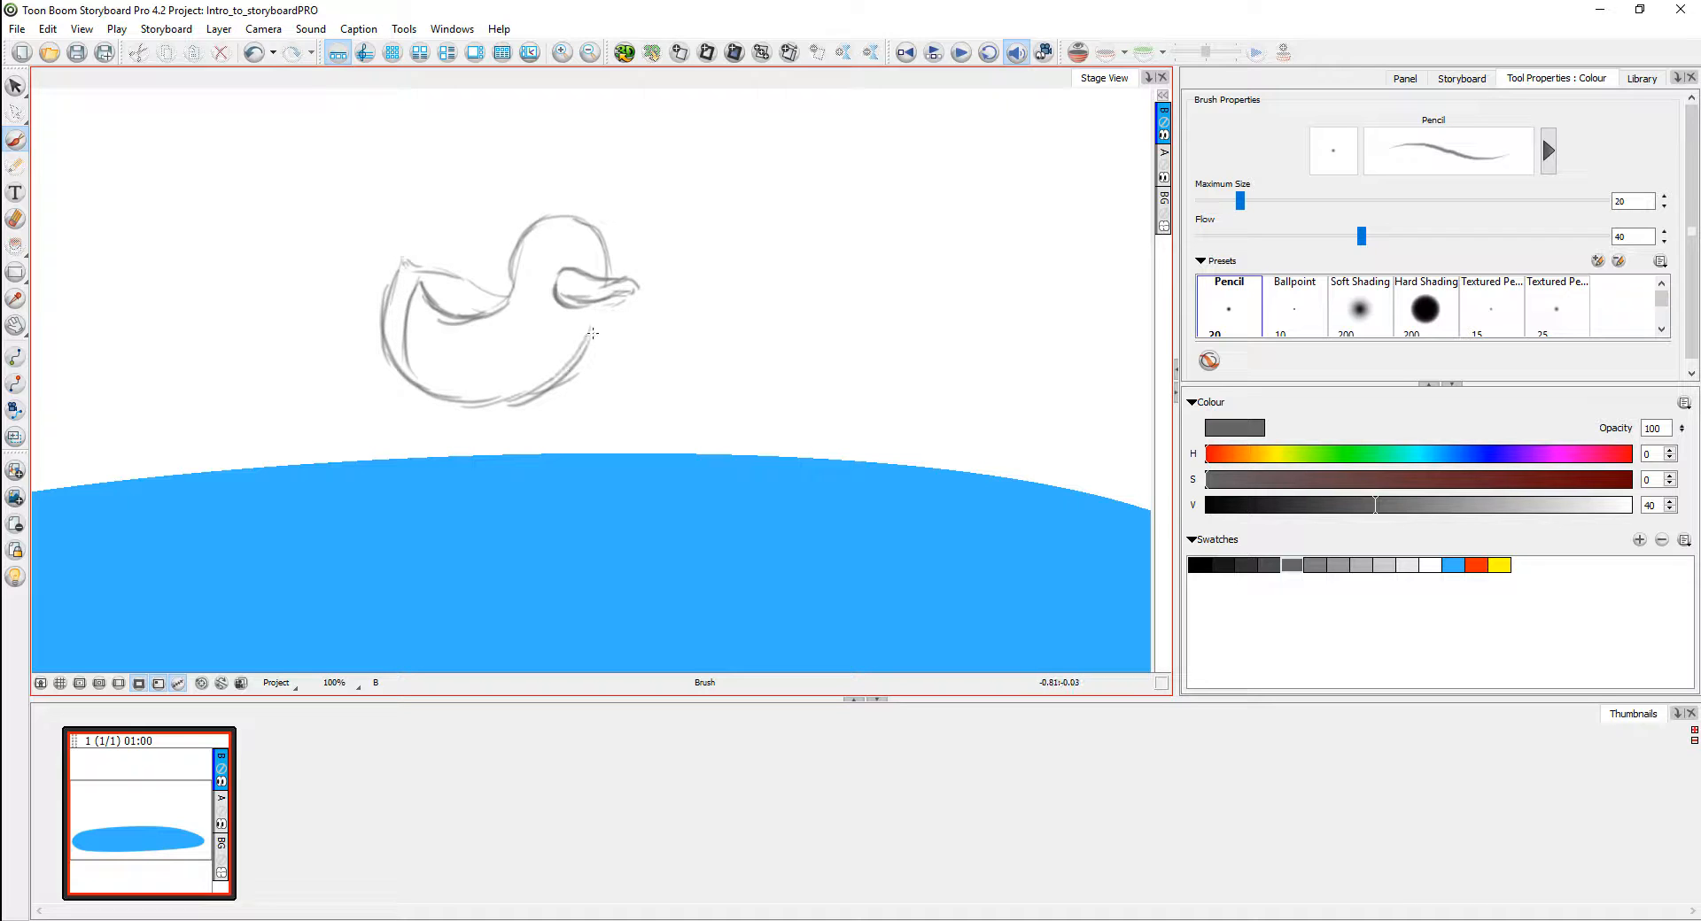
Step: Draw the duck's eyes with pupils and a head tuft, and darken the lines of its breast, belly and wing
mouse_move(549, 380)
mouse_down()
mouse_move(600, 302)
mouse_move(549, 238)
mouse_up()
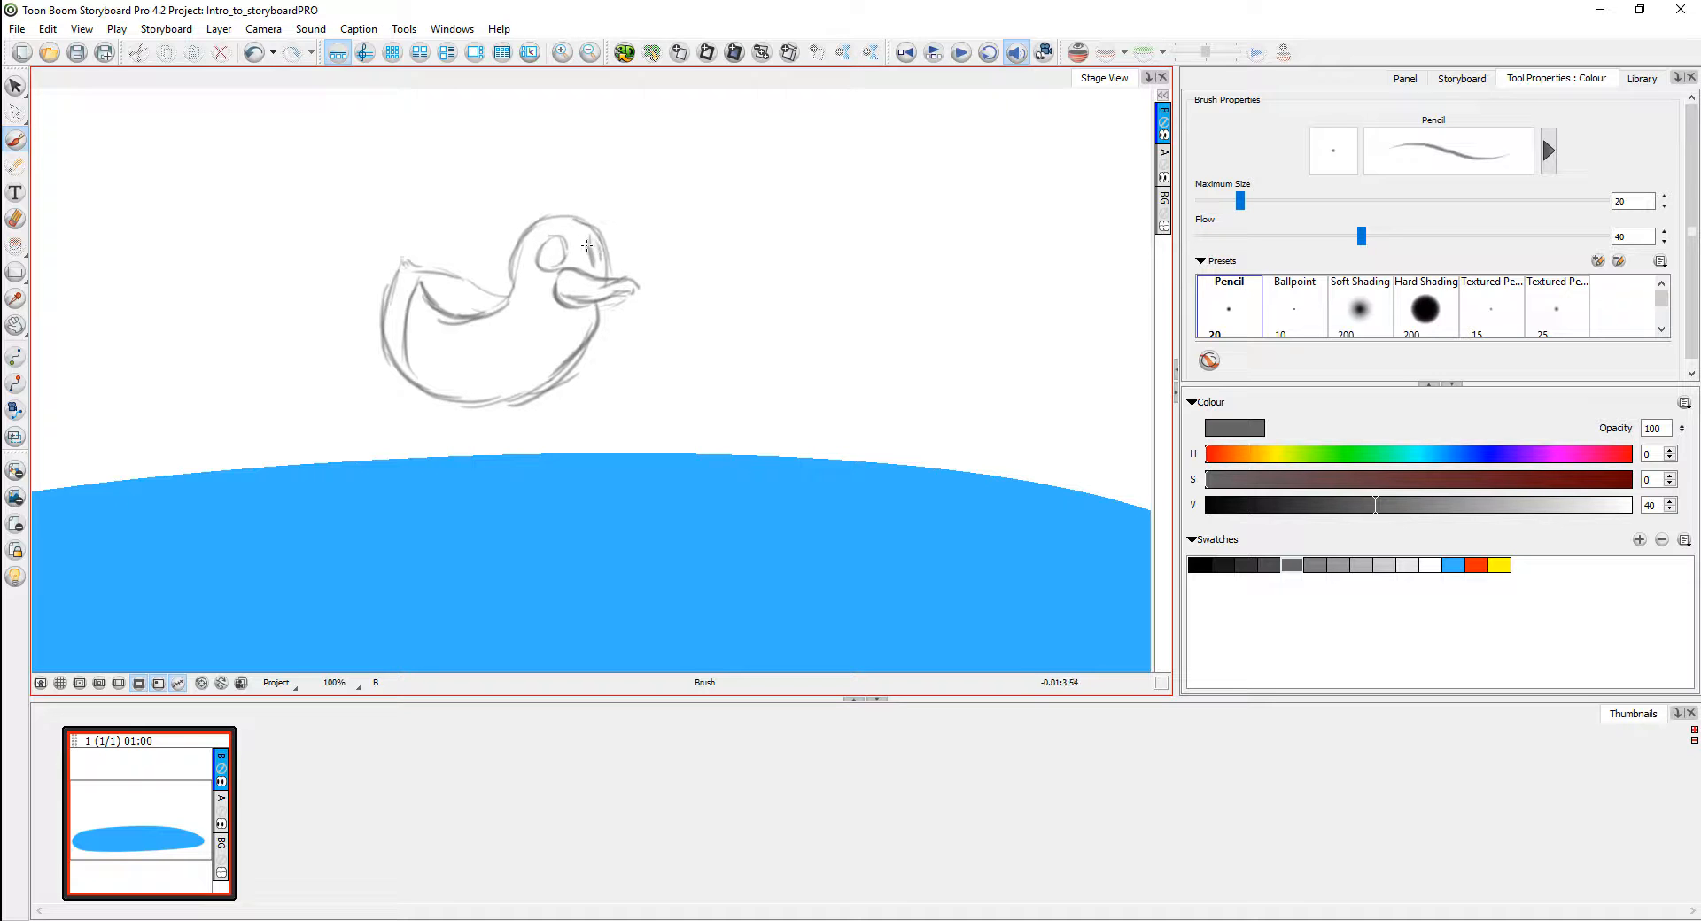
drag(598, 333, 608, 297)
drag(568, 368, 604, 310)
drag(538, 401, 576, 369)
mouse_move(470, 407)
mouse_down()
mouse_move(566, 362)
mouse_move(502, 419)
mouse_move(424, 388)
mouse_move(568, 365)
mouse_up()
mouse_move(408, 298)
mouse_down()
mouse_move(404, 239)
mouse_move(421, 270)
mouse_move(507, 298)
mouse_up()
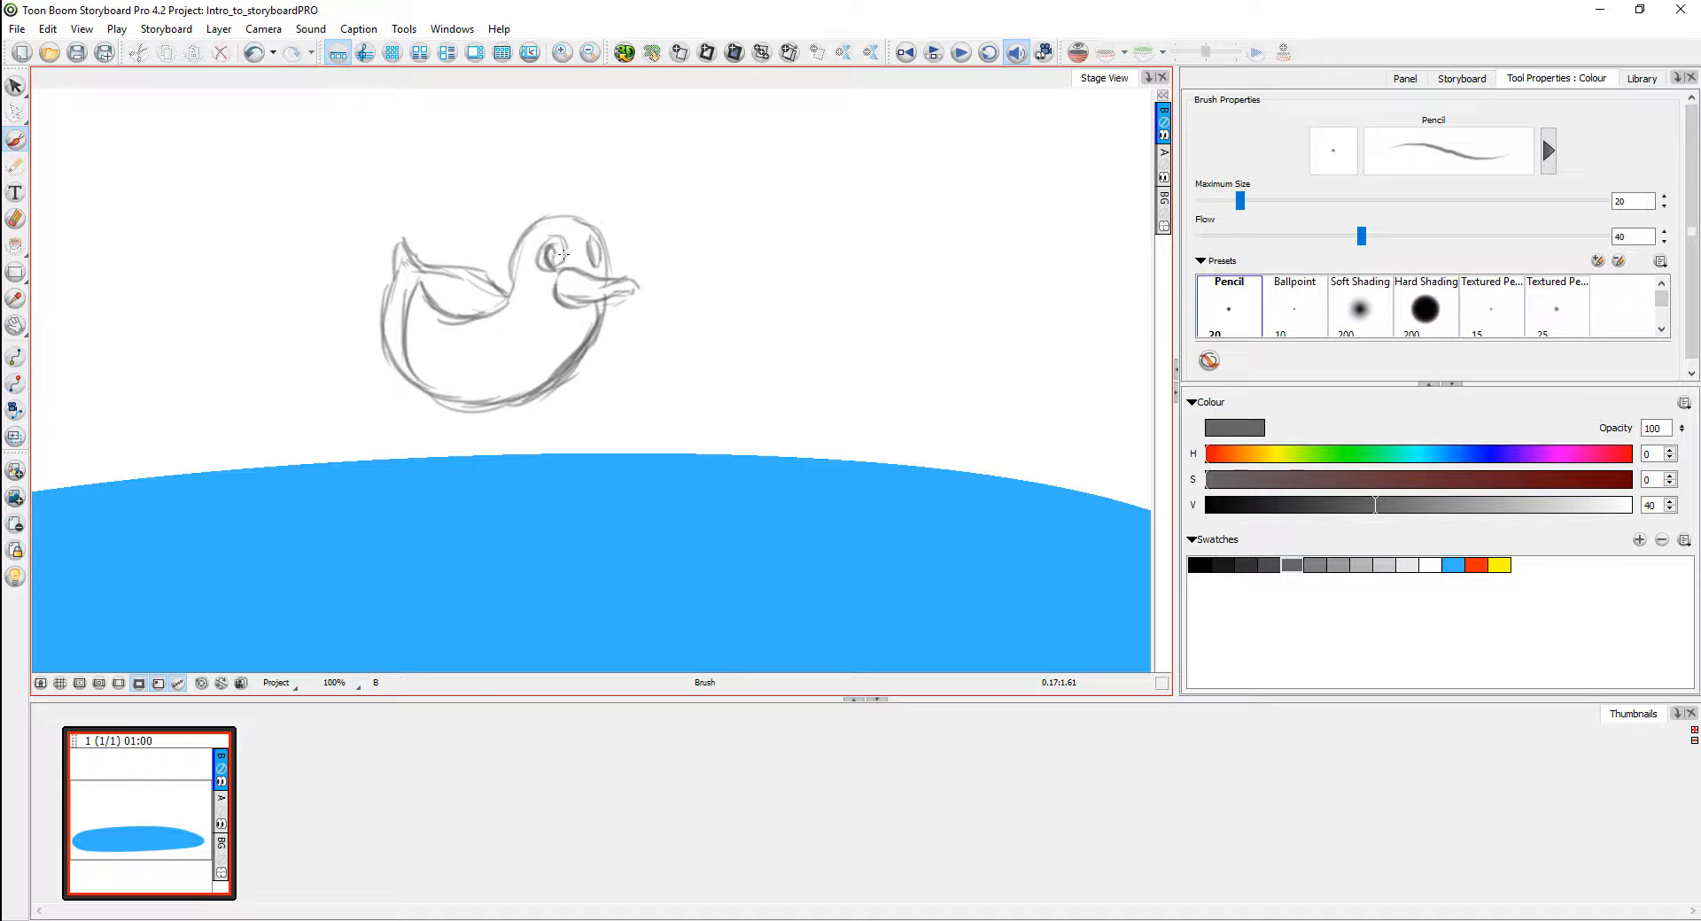
mouse_move(549, 257)
mouse_down()
mouse_move(592, 247)
mouse_move(598, 264)
mouse_up()
drag(569, 206, 565, 211)
drag(601, 306, 572, 371)
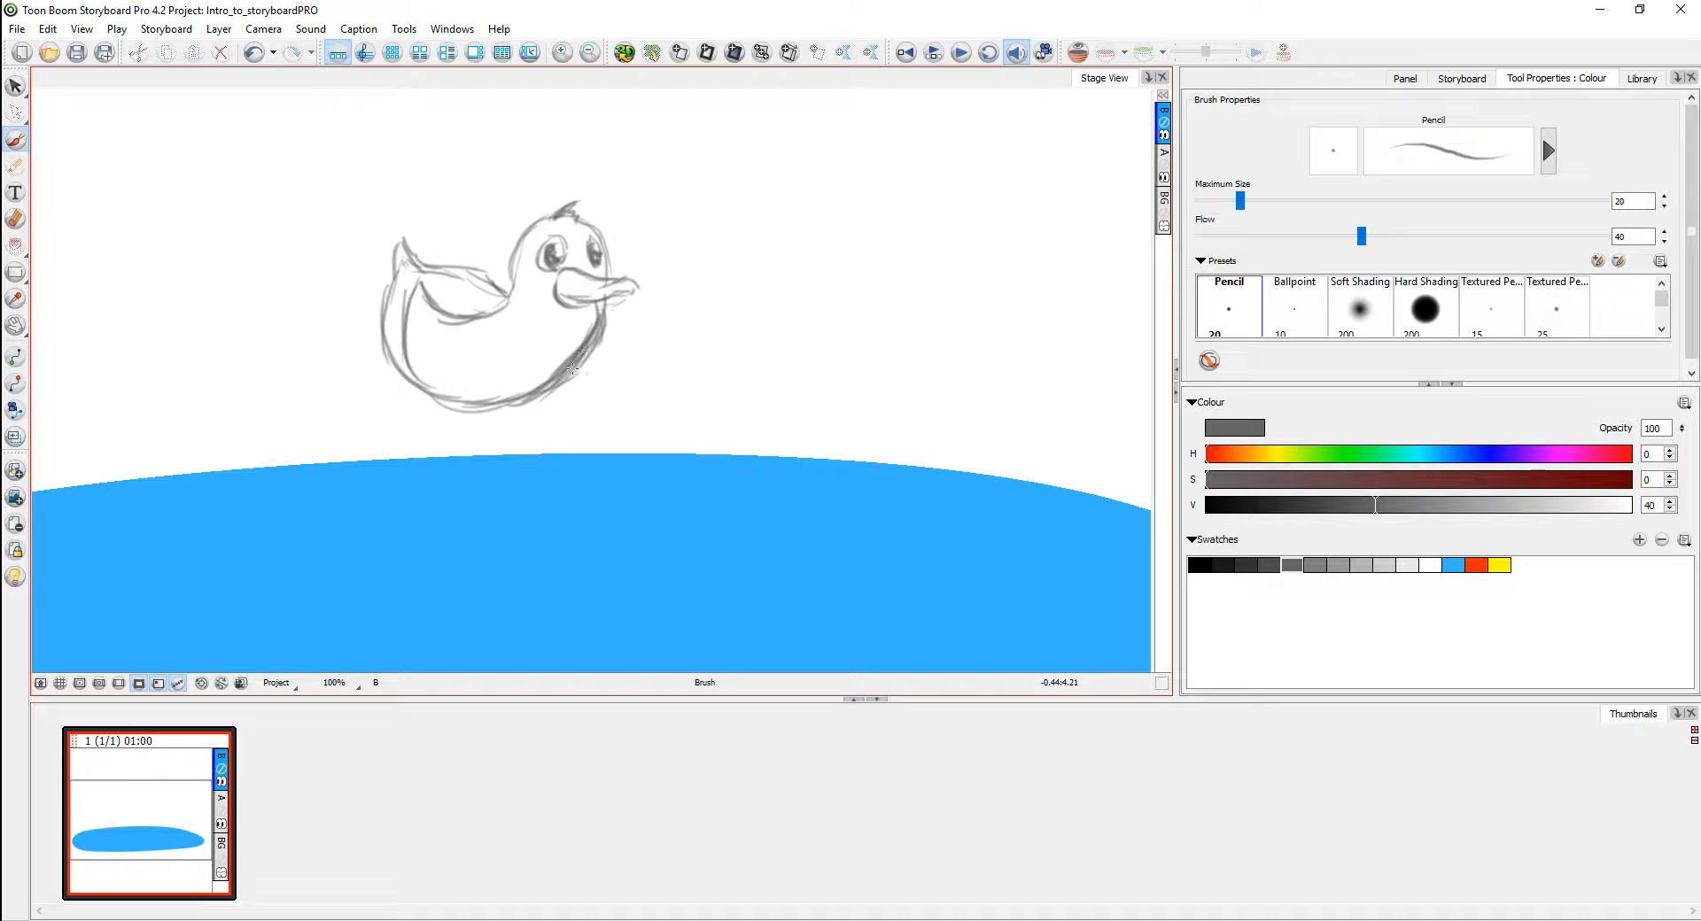
Step: Select the duck drawing on the bitmap layer and reposition it above the left half of the blue shape
click(15, 85)
key(2)
mouse_move(580, 439)
mouse_down()
mouse_move(575, 278)
mouse_move(669, 294)
mouse_up()
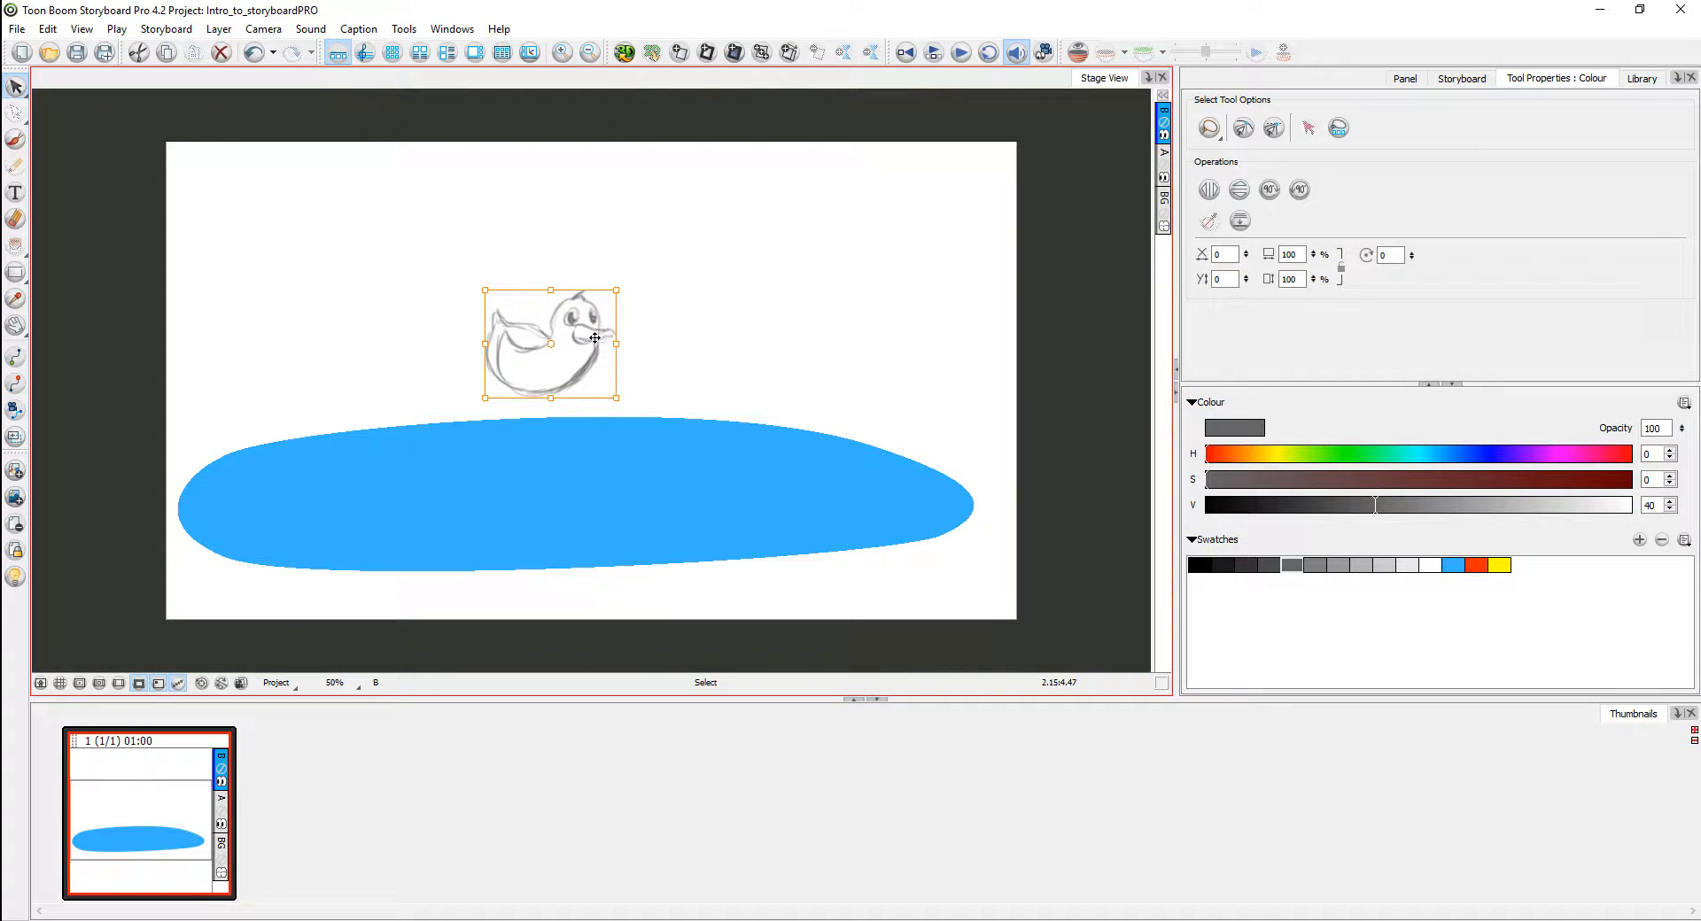
mouse_move(594, 337)
mouse_down()
mouse_move(595, 380)
mouse_move(619, 361)
mouse_move(546, 391)
mouse_move(594, 291)
mouse_move(741, 277)
mouse_up()
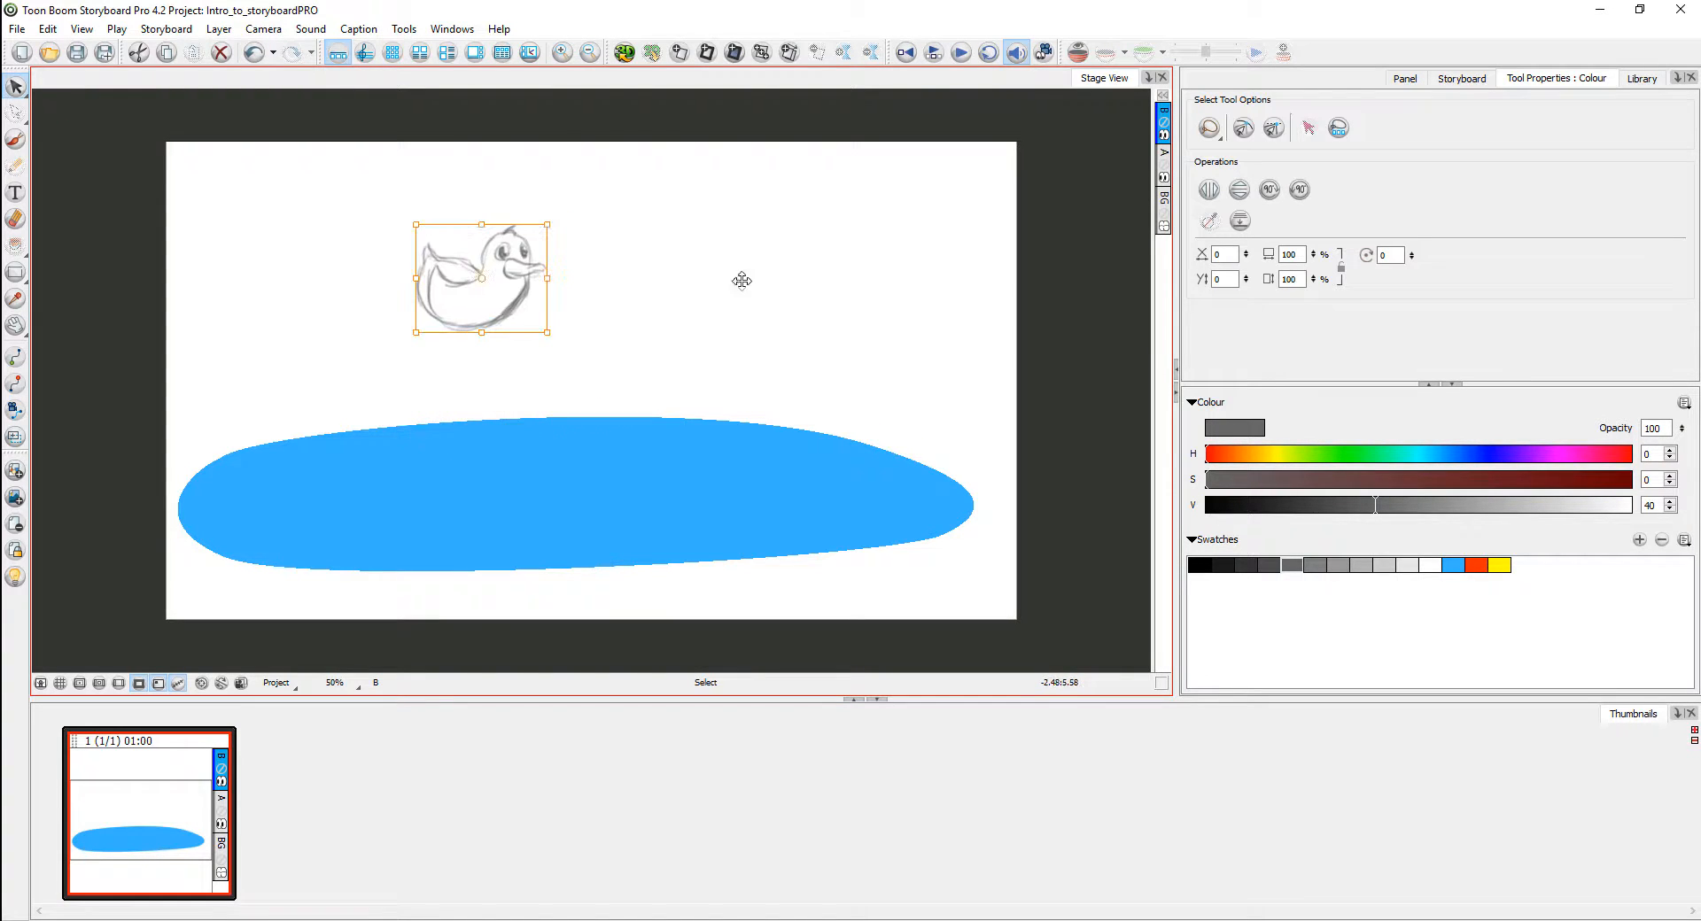
click(1164, 138)
click(1164, 138)
drag(491, 313, 474, 341)
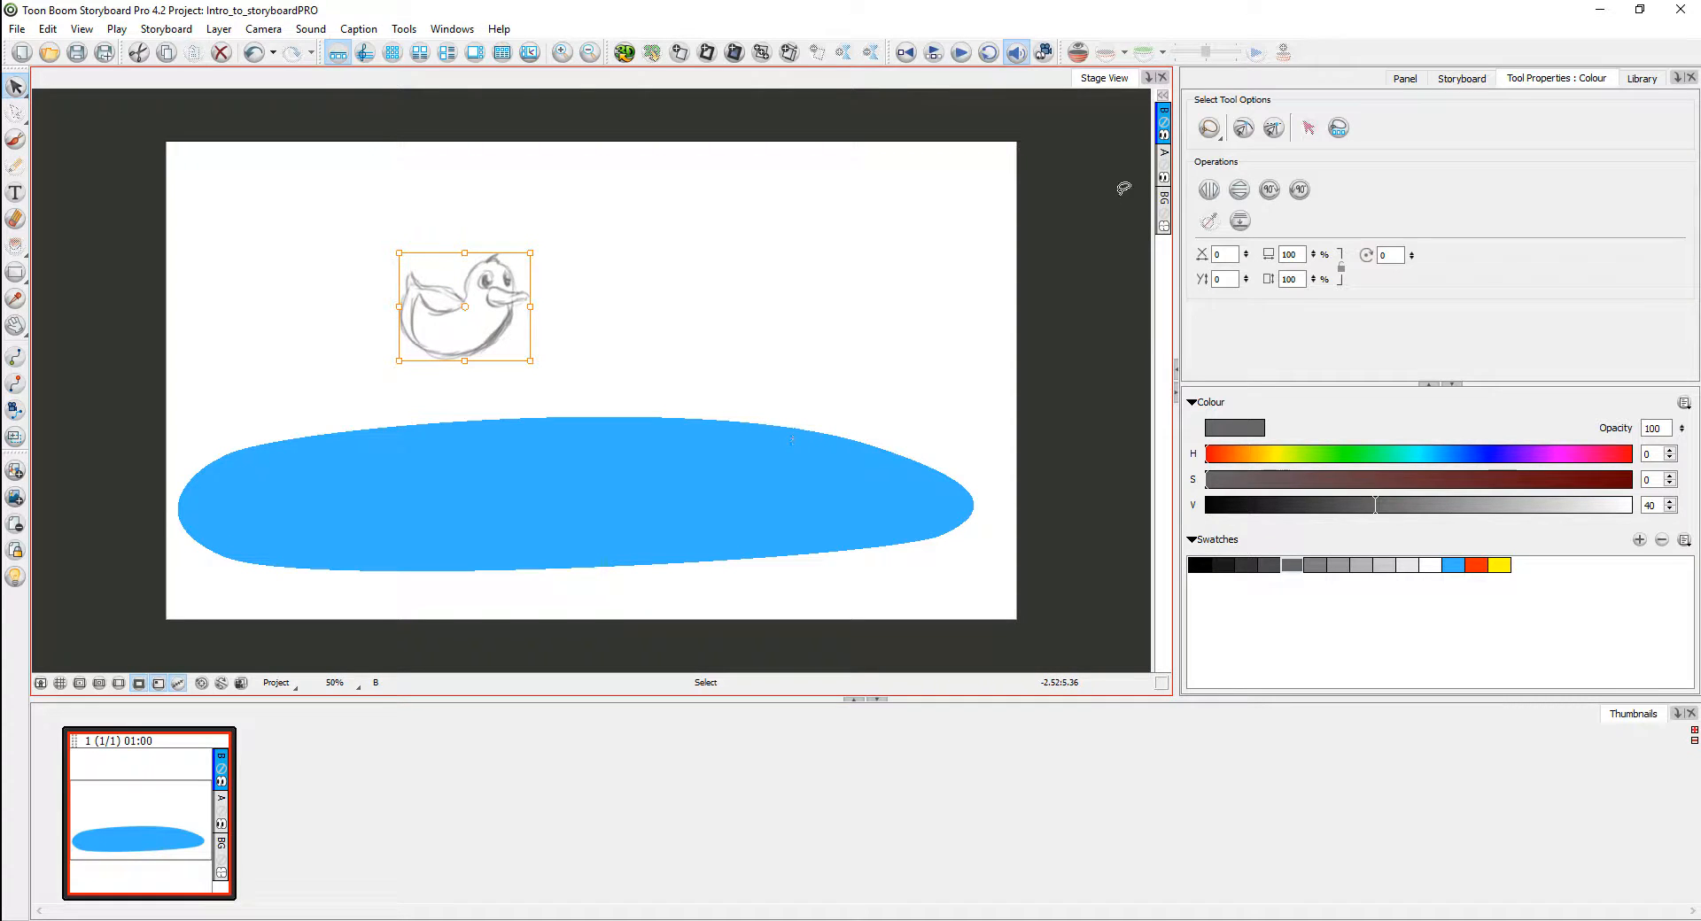
Step: Switch to layer A and stretch the right end of the blue shape upward and outward with the Contour Editor
click(1165, 161)
mouse_move(836, 365)
mouse_down()
mouse_move(779, 562)
mouse_move(844, 490)
mouse_up()
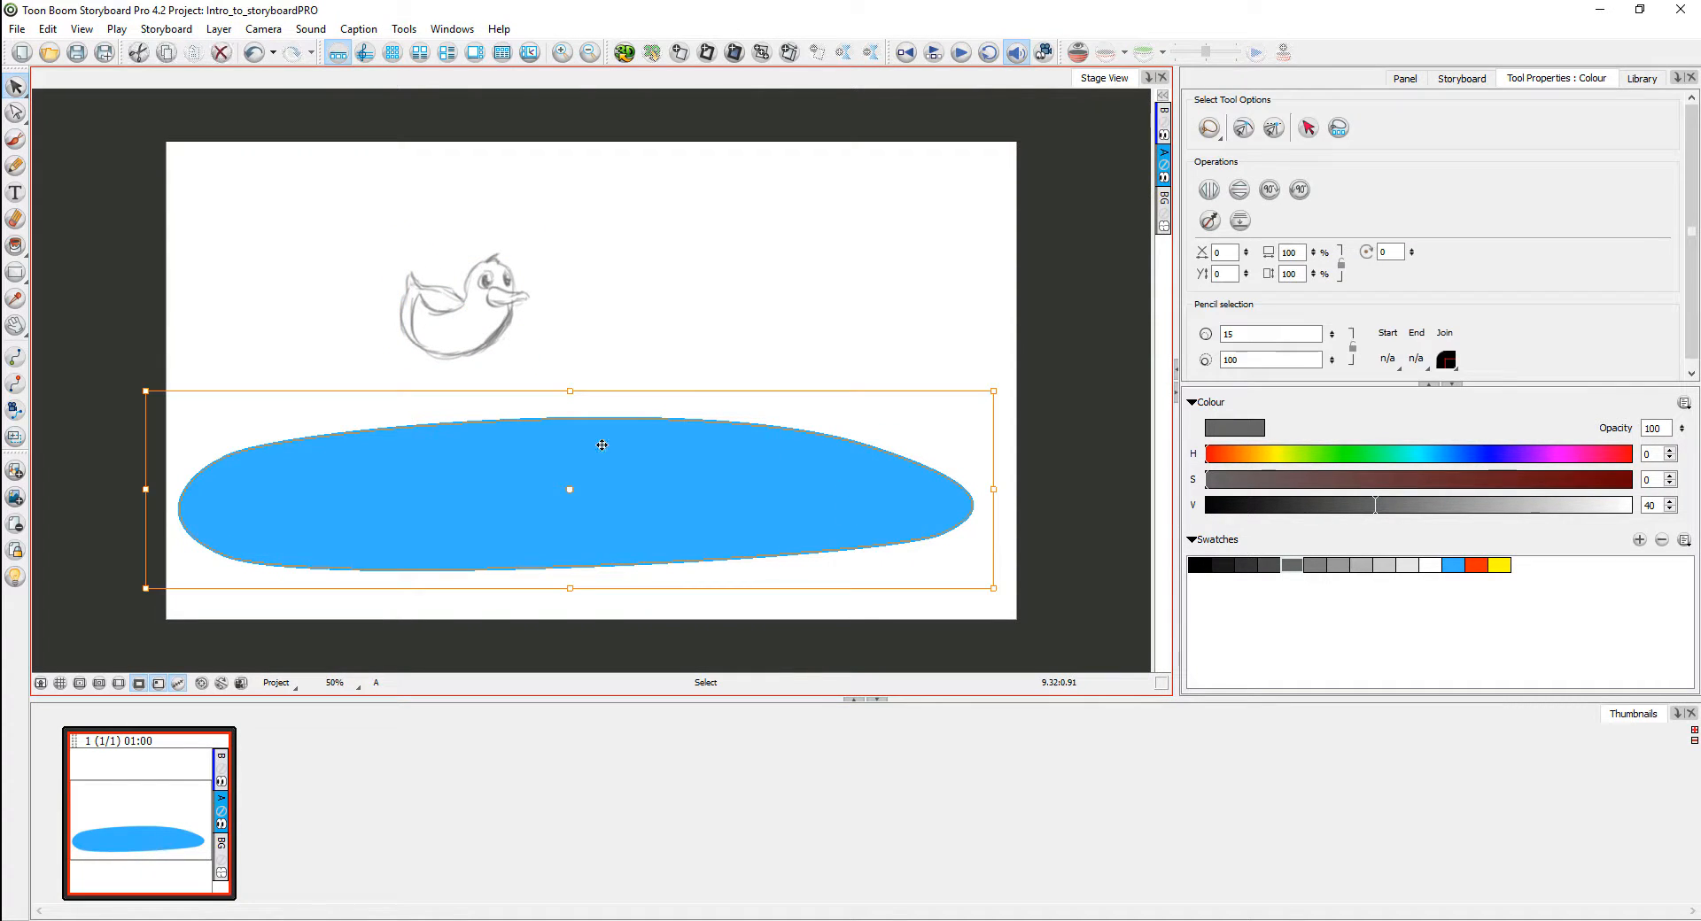
click(16, 113)
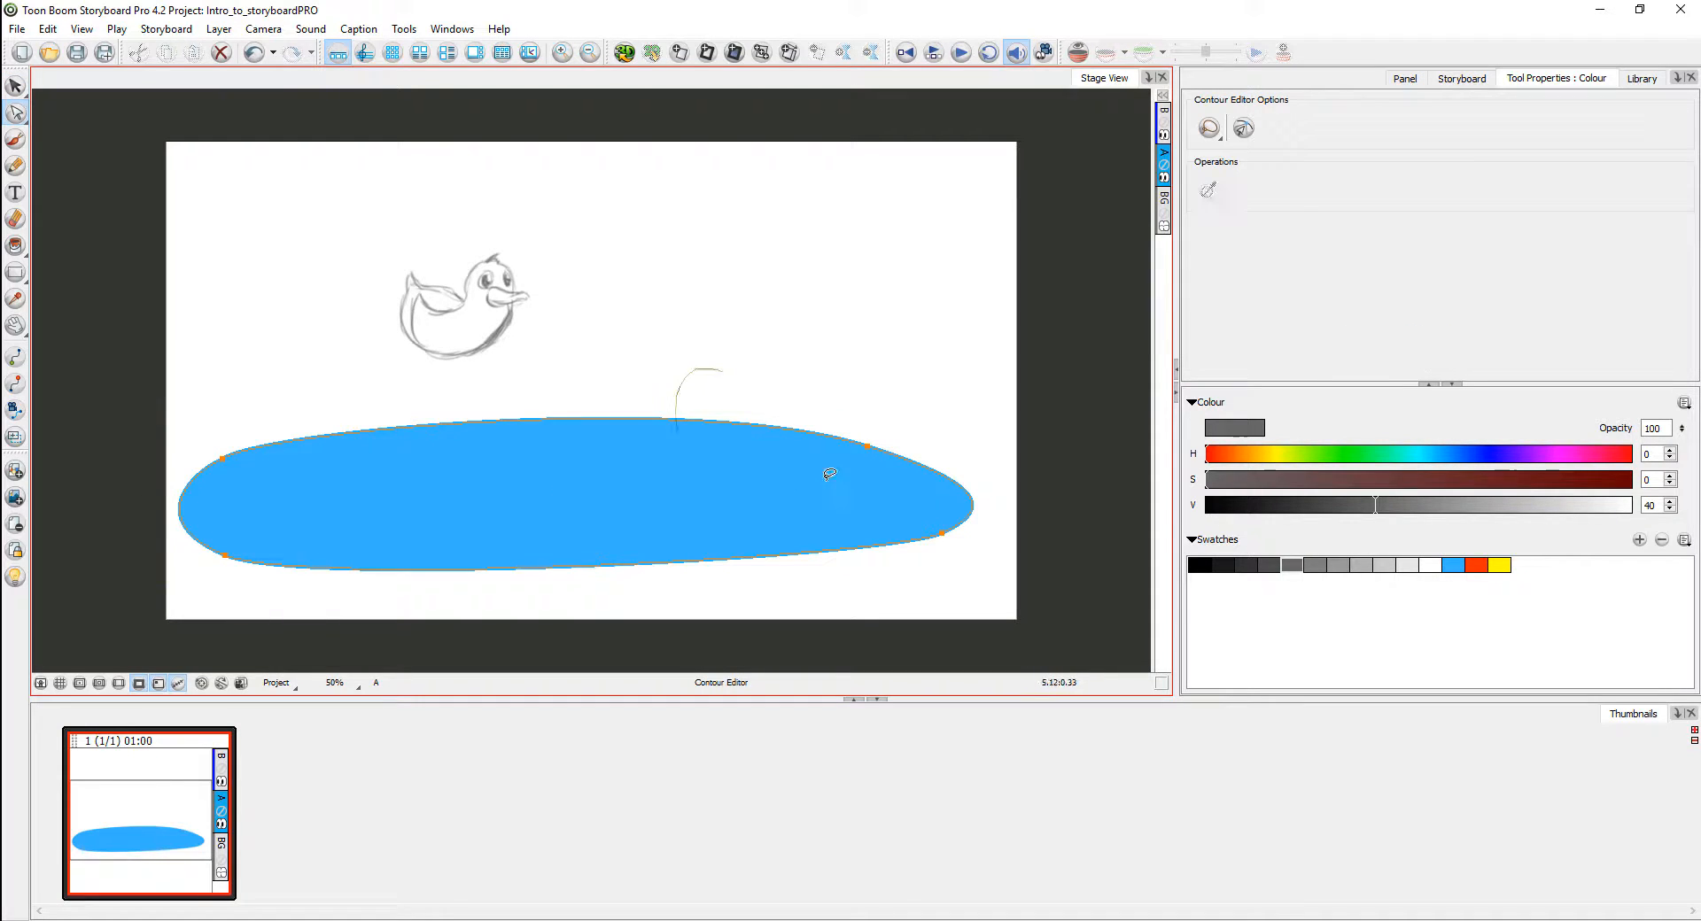
drag(854, 445, 903, 417)
drag(941, 533, 959, 537)
click(835, 348)
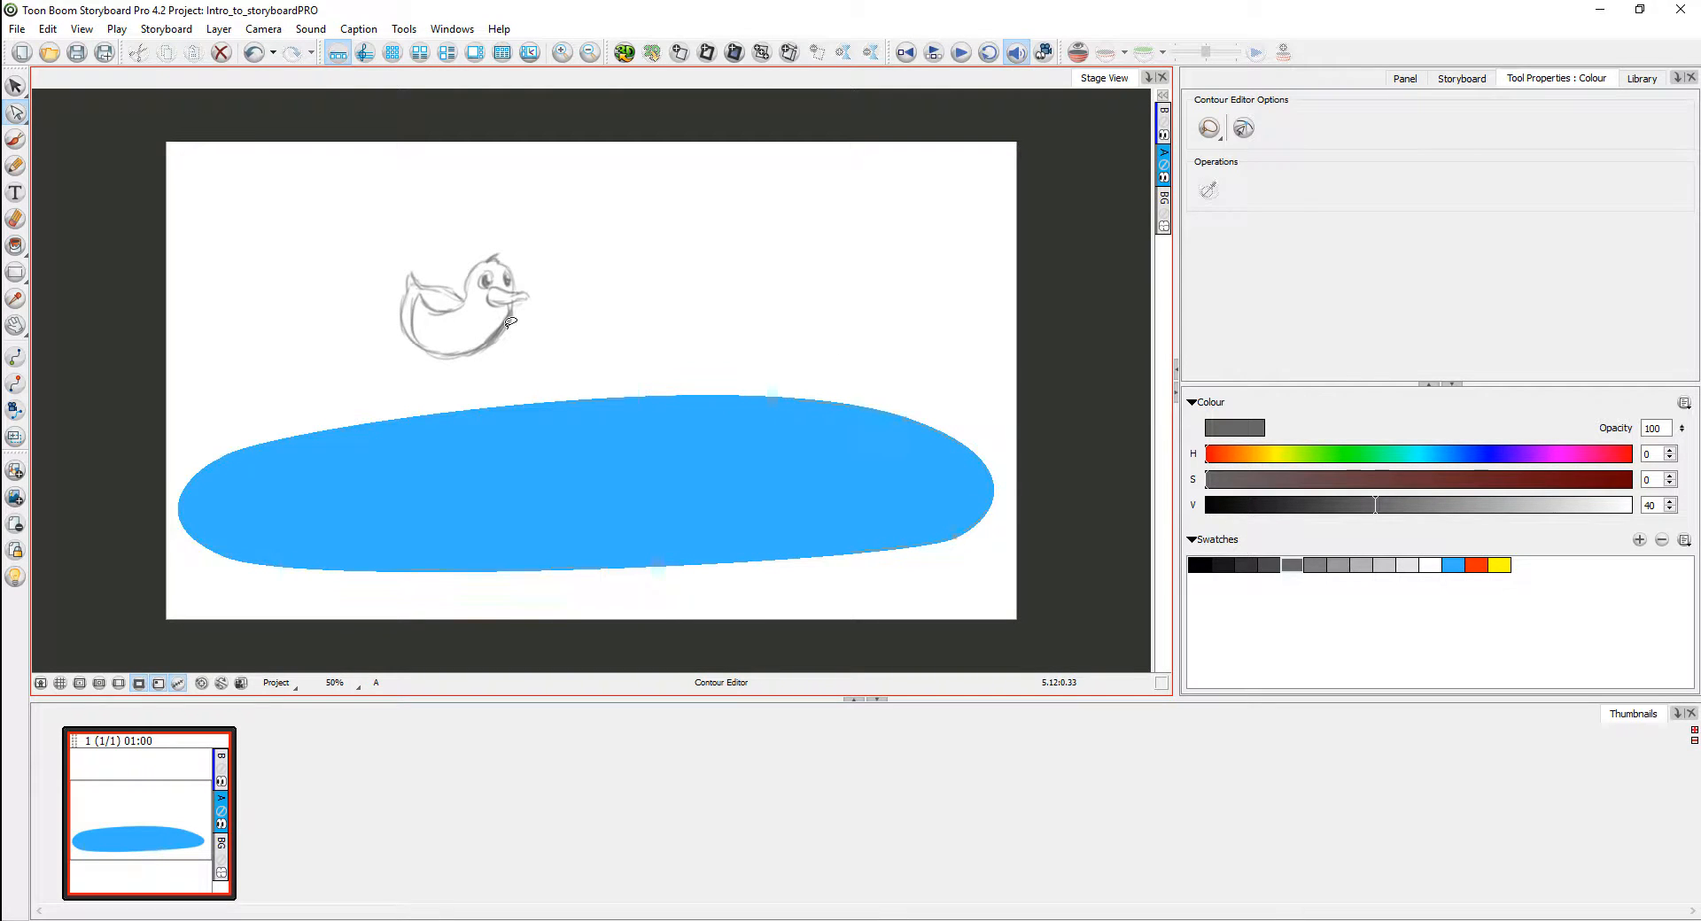
Step: Select the duck drawing on bitmap layer B with the Select tool and shift it slightly downward
click(887, 489)
click(502, 212)
key(alt+s)
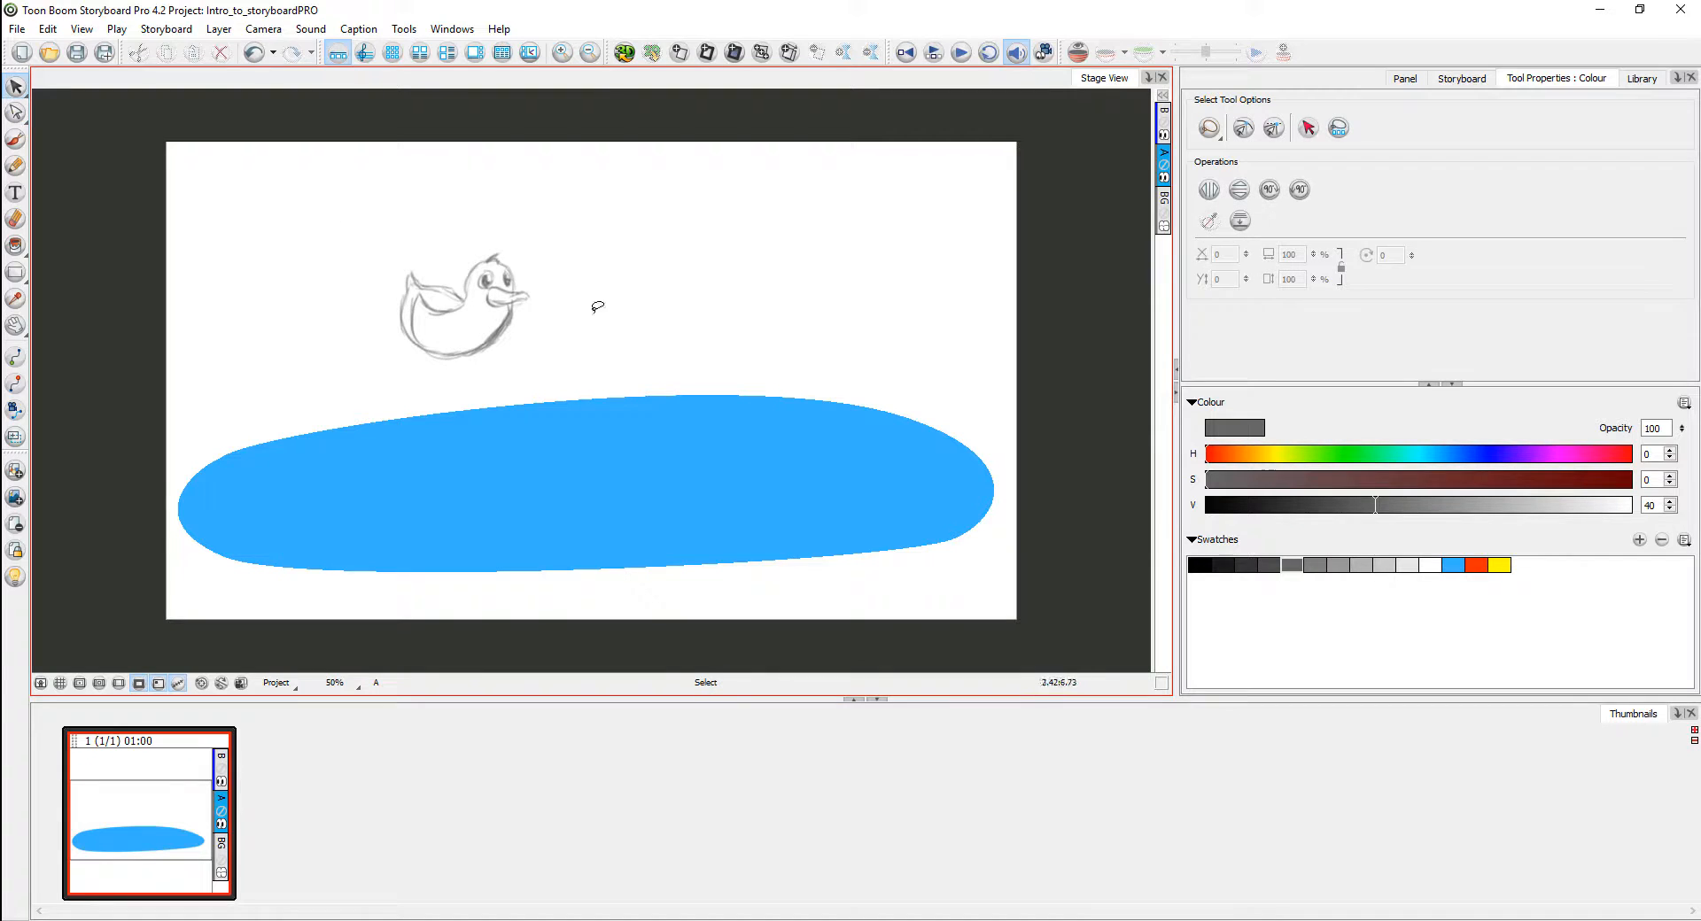
click(1163, 124)
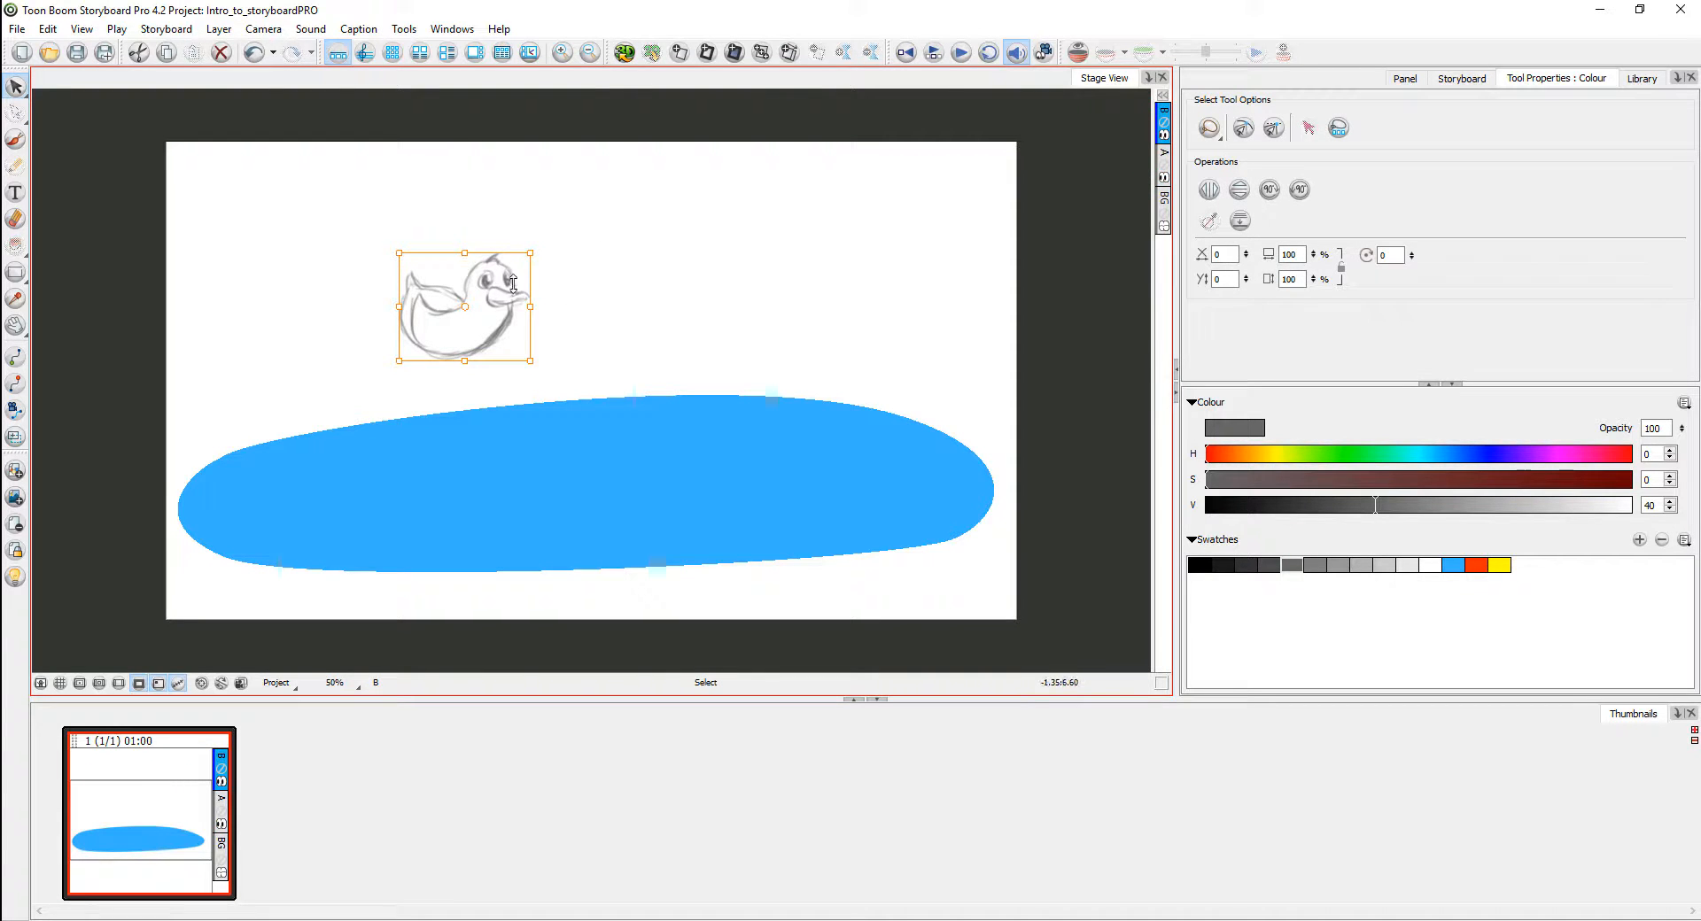
mouse_move(509, 334)
mouse_down()
mouse_move(596, 445)
mouse_move(528, 340)
mouse_move(555, 267)
mouse_move(505, 280)
mouse_move(500, 302)
mouse_move(520, 251)
mouse_move(627, 320)
mouse_move(496, 298)
mouse_up()
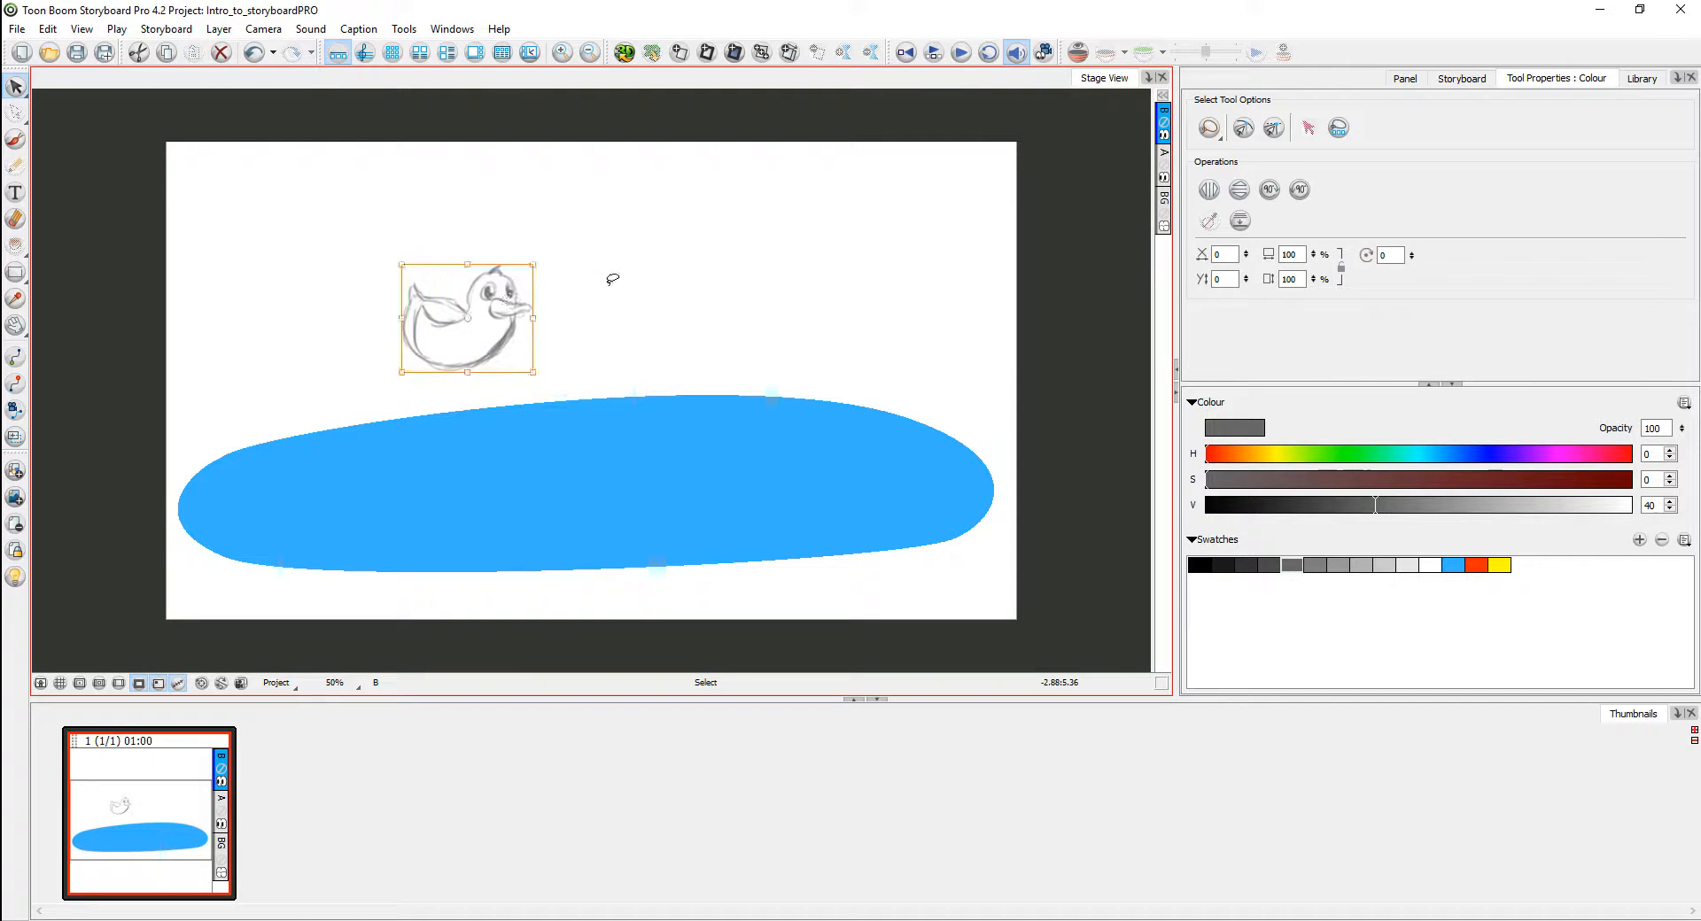
click(612, 274)
Step: Cut the duck's head from its body with the Cutter tool and try moving the cut piece to other positions
click(21, 92)
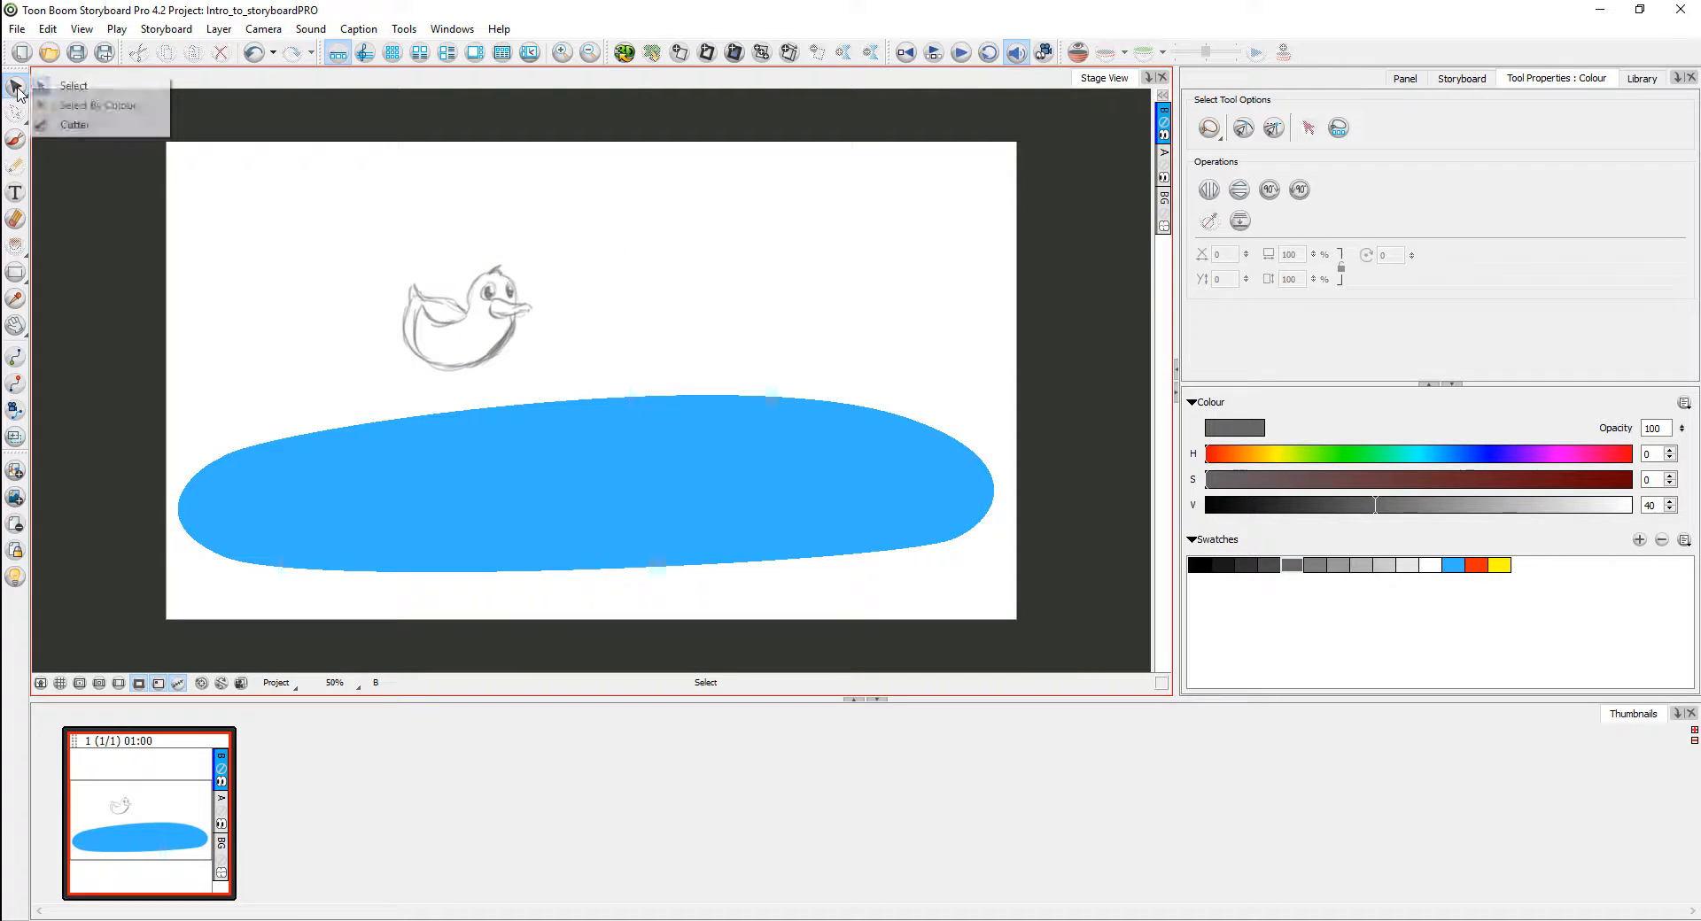
click(62, 125)
mouse_move(556, 259)
mouse_down()
mouse_move(461, 268)
mouse_move(485, 324)
mouse_move(557, 264)
mouse_move(551, 226)
mouse_up()
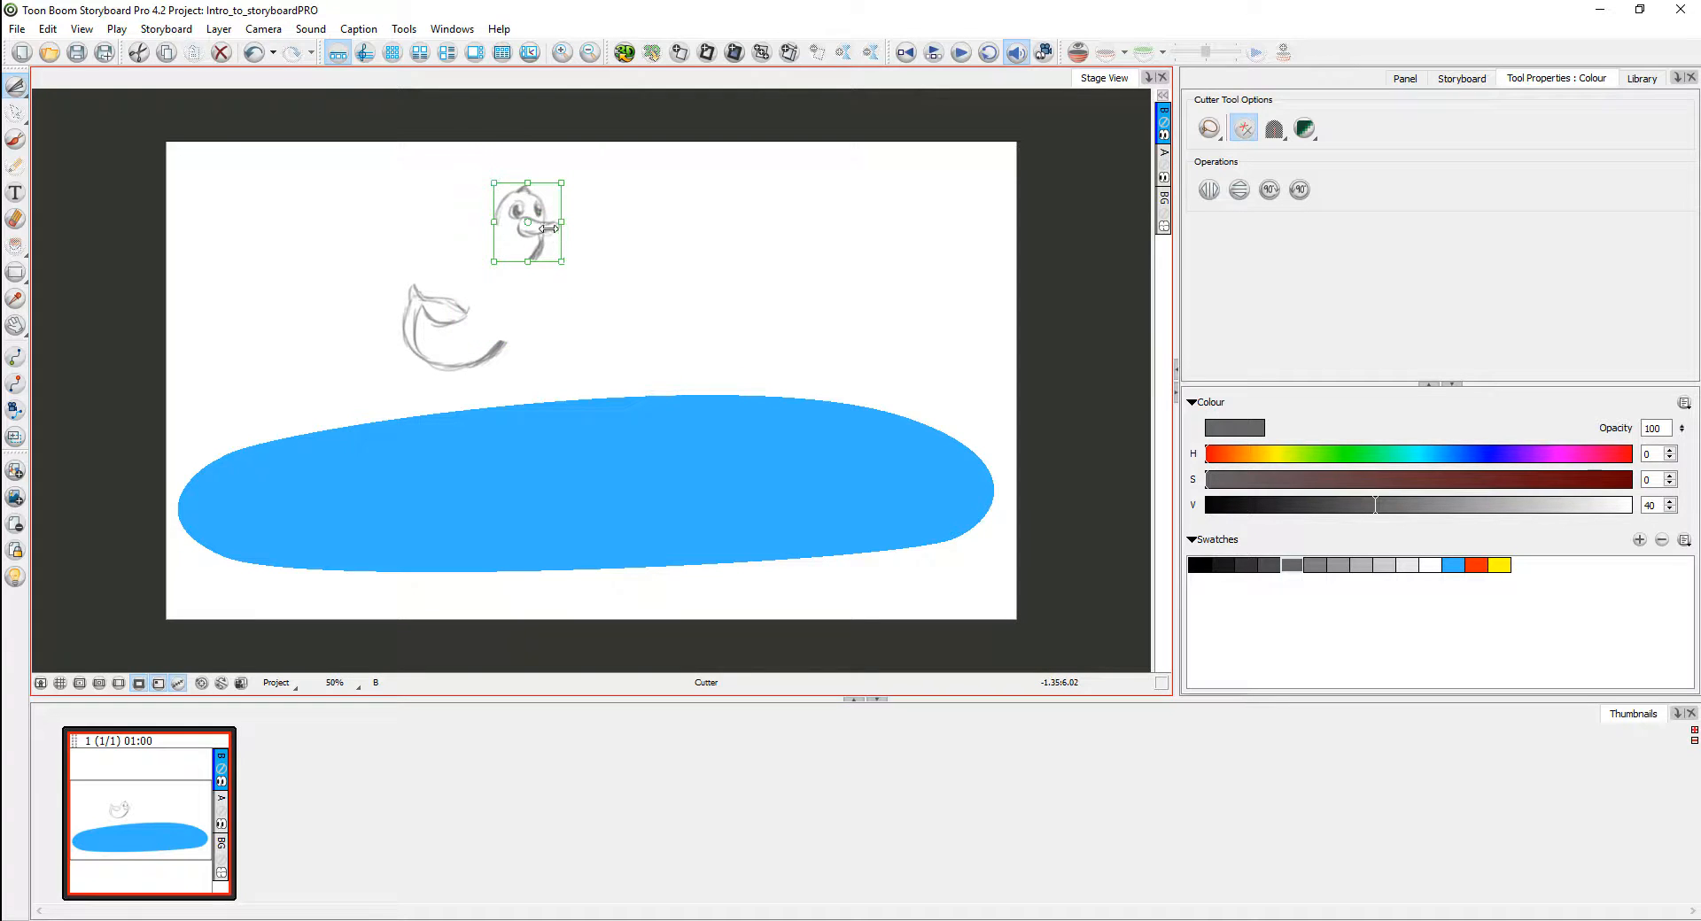
key(ctrl+z)
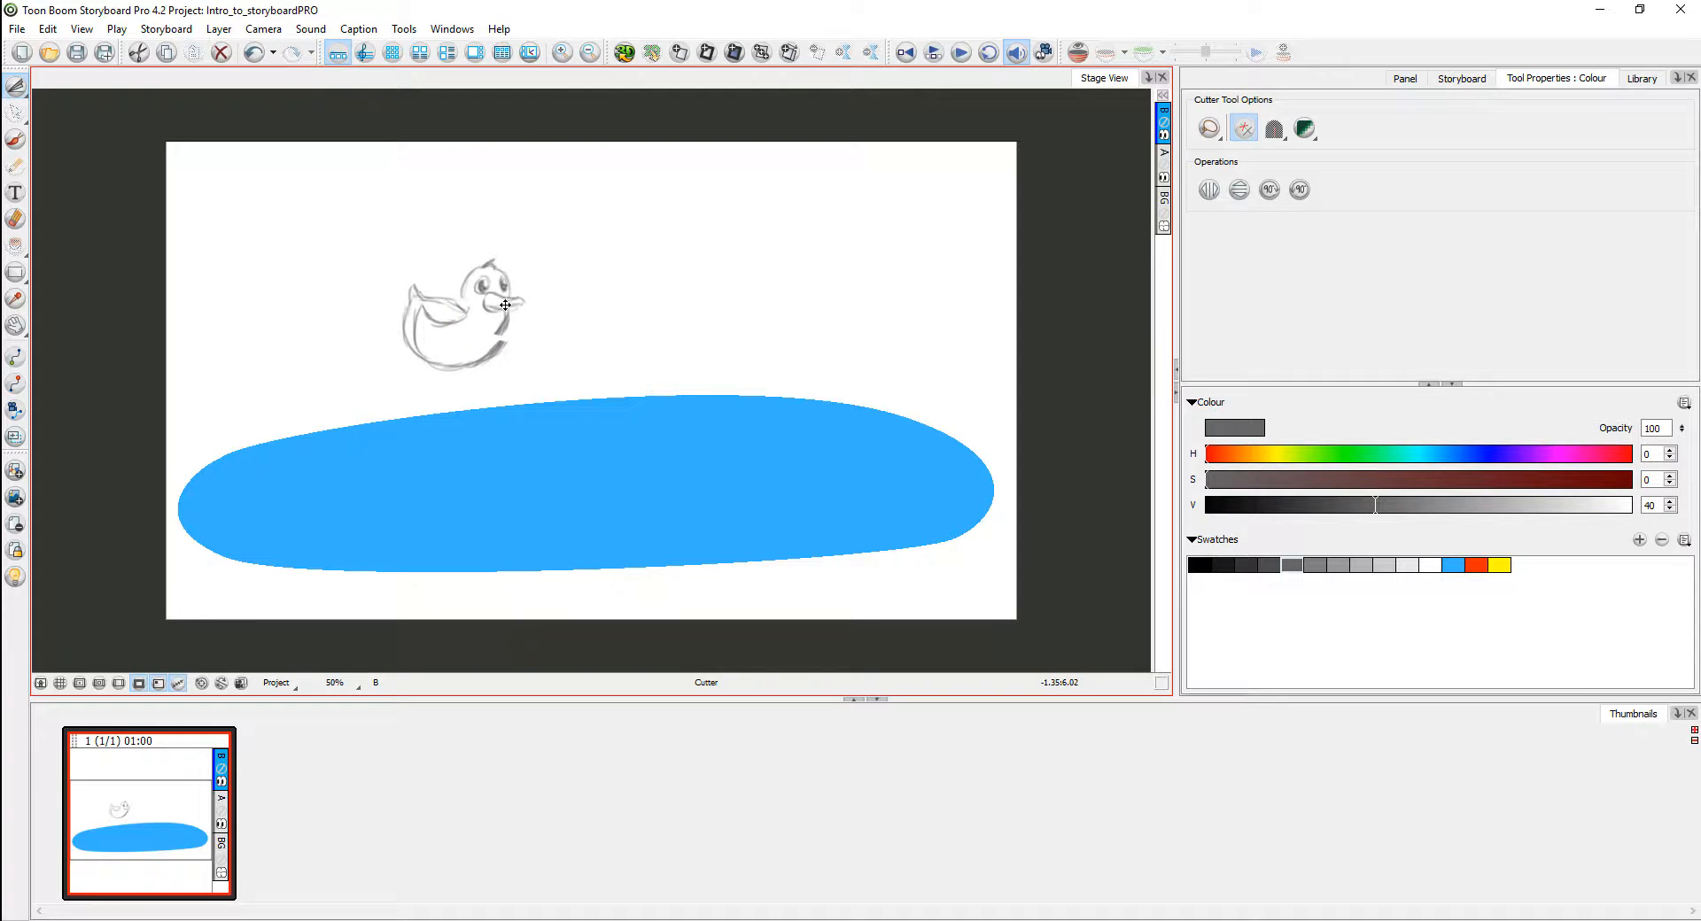
drag(504, 312, 498, 352)
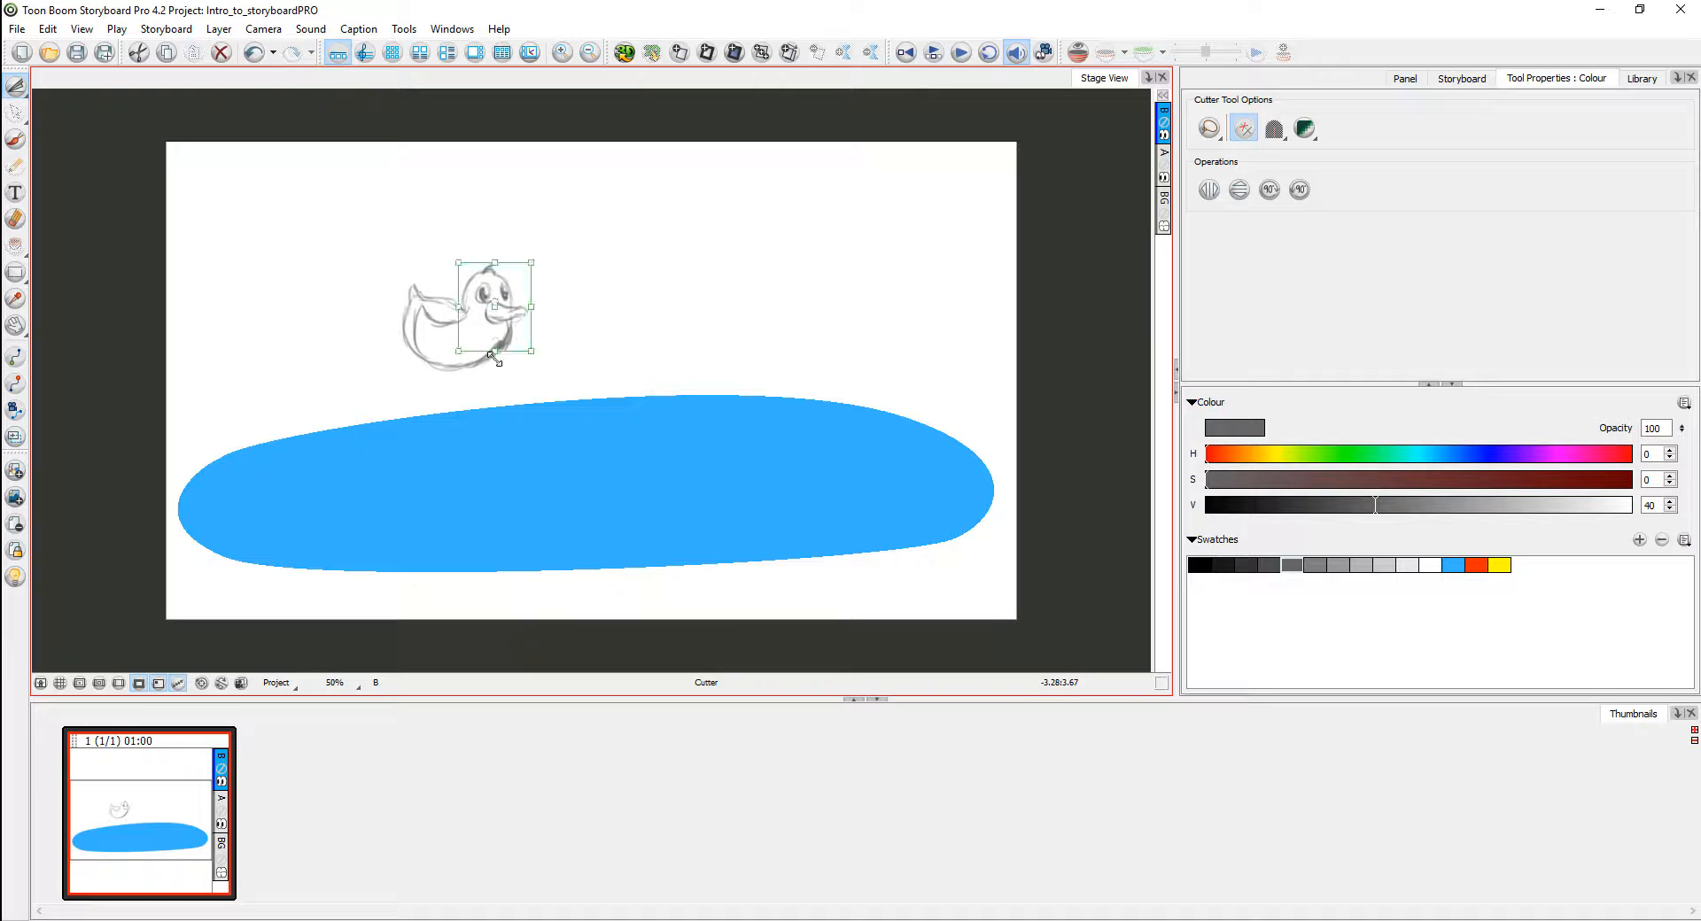
click(581, 328)
Step: Undo the Cutter edits and the last move of the duck drawing
key(ctrl+z)
key(ctrl+z)
key(ctrl+z)
key(ctrl+z)
key(ctrl+z)
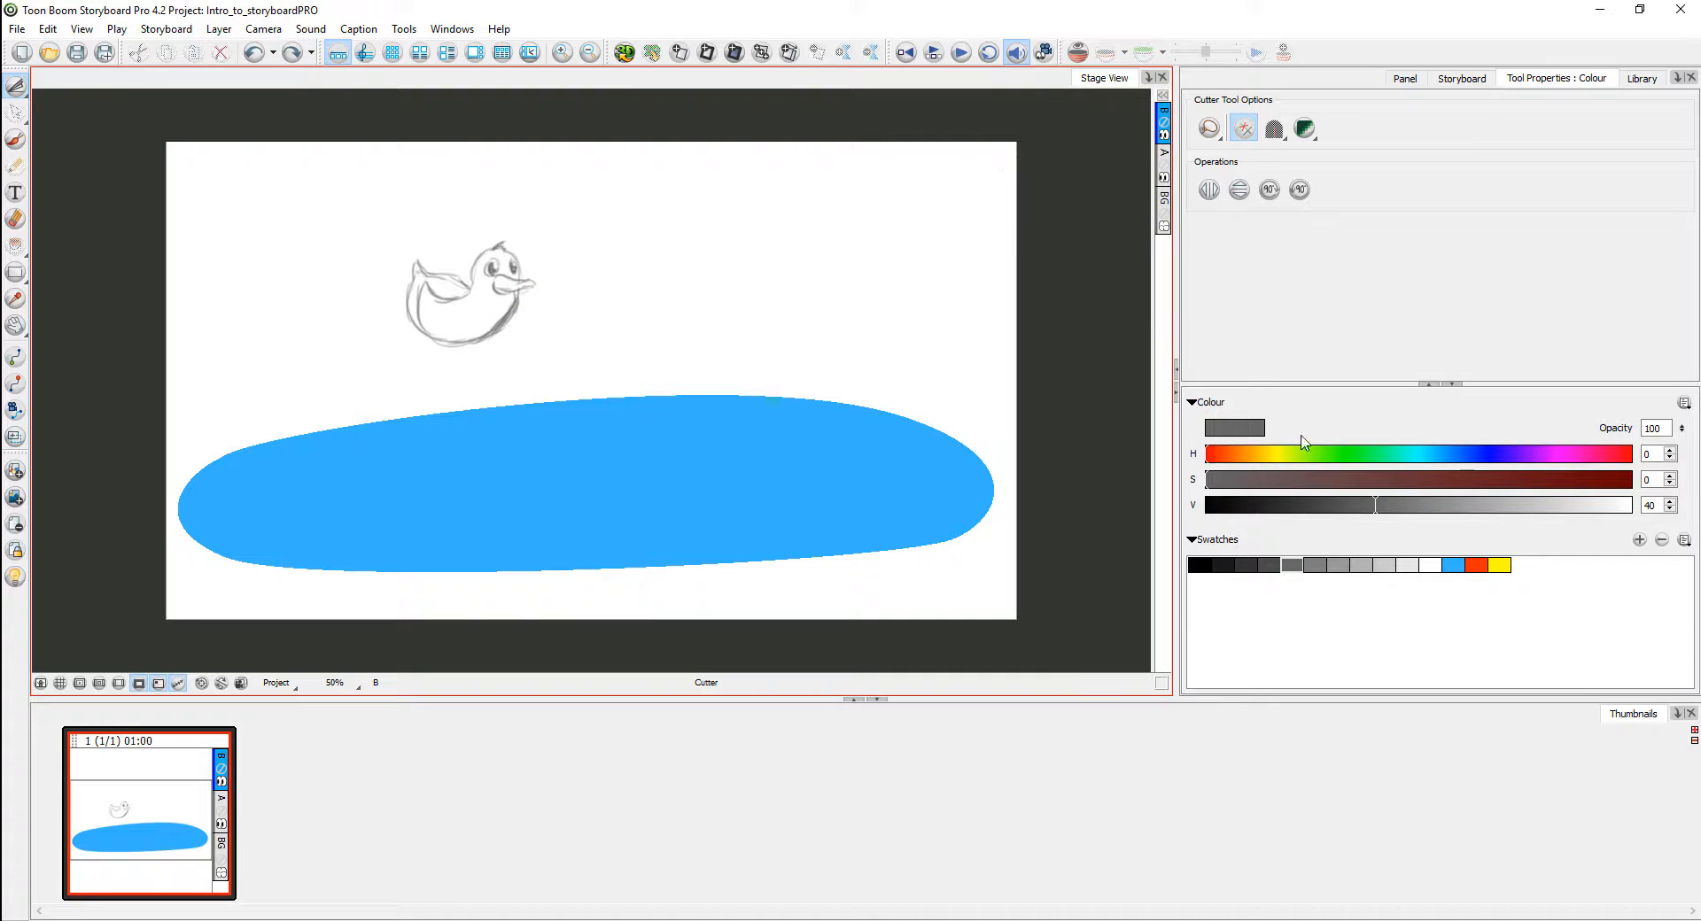
Step: Add a new bitmap layer directly above pond layer A, beneath the duck's line drawing
click(1166, 174)
right_click(1165, 256)
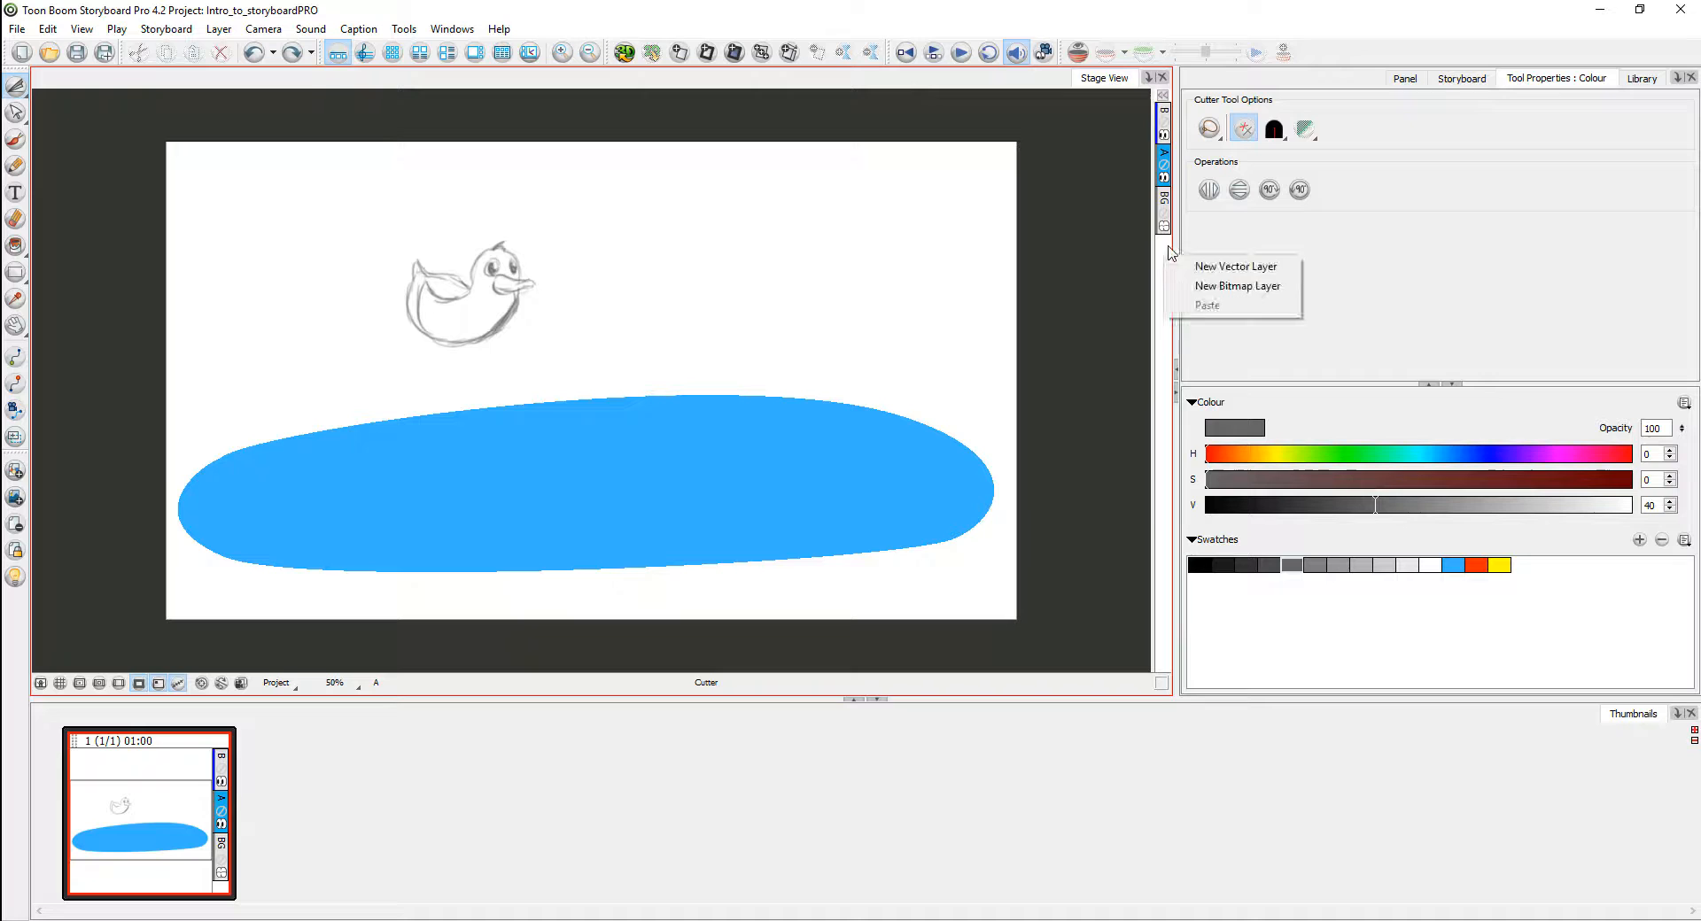
click(1196, 286)
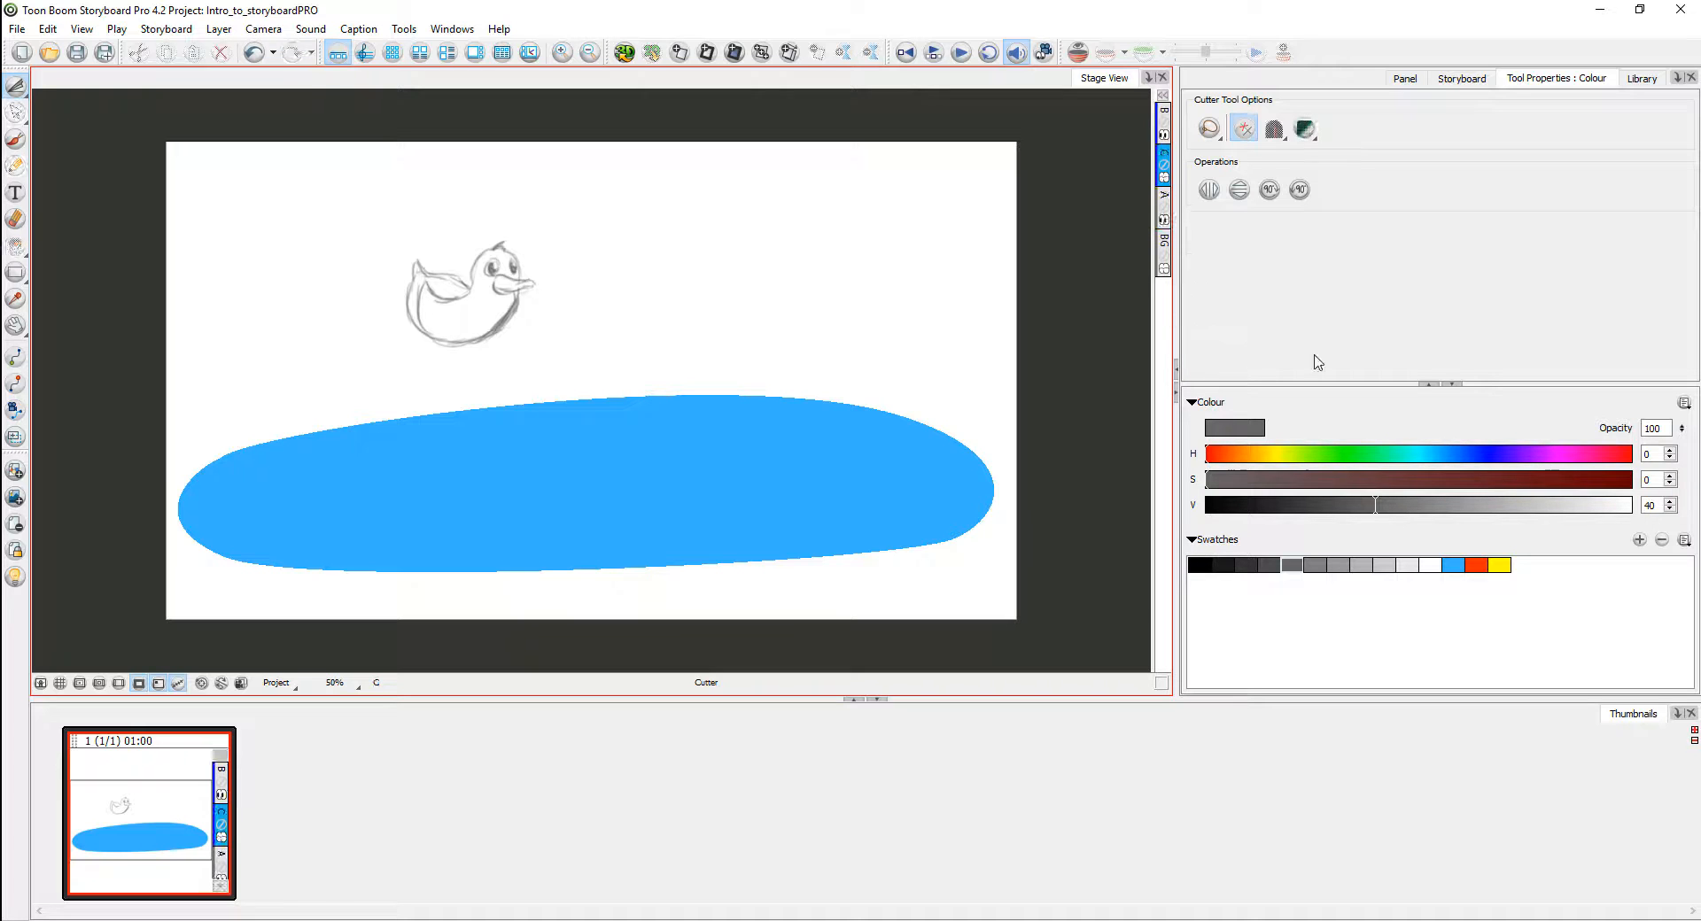
Step: Choose the yellow swatch and the Brush tool, make a test stroke on the duck's tail, and set the maximum brush size to 40.2
click(1499, 565)
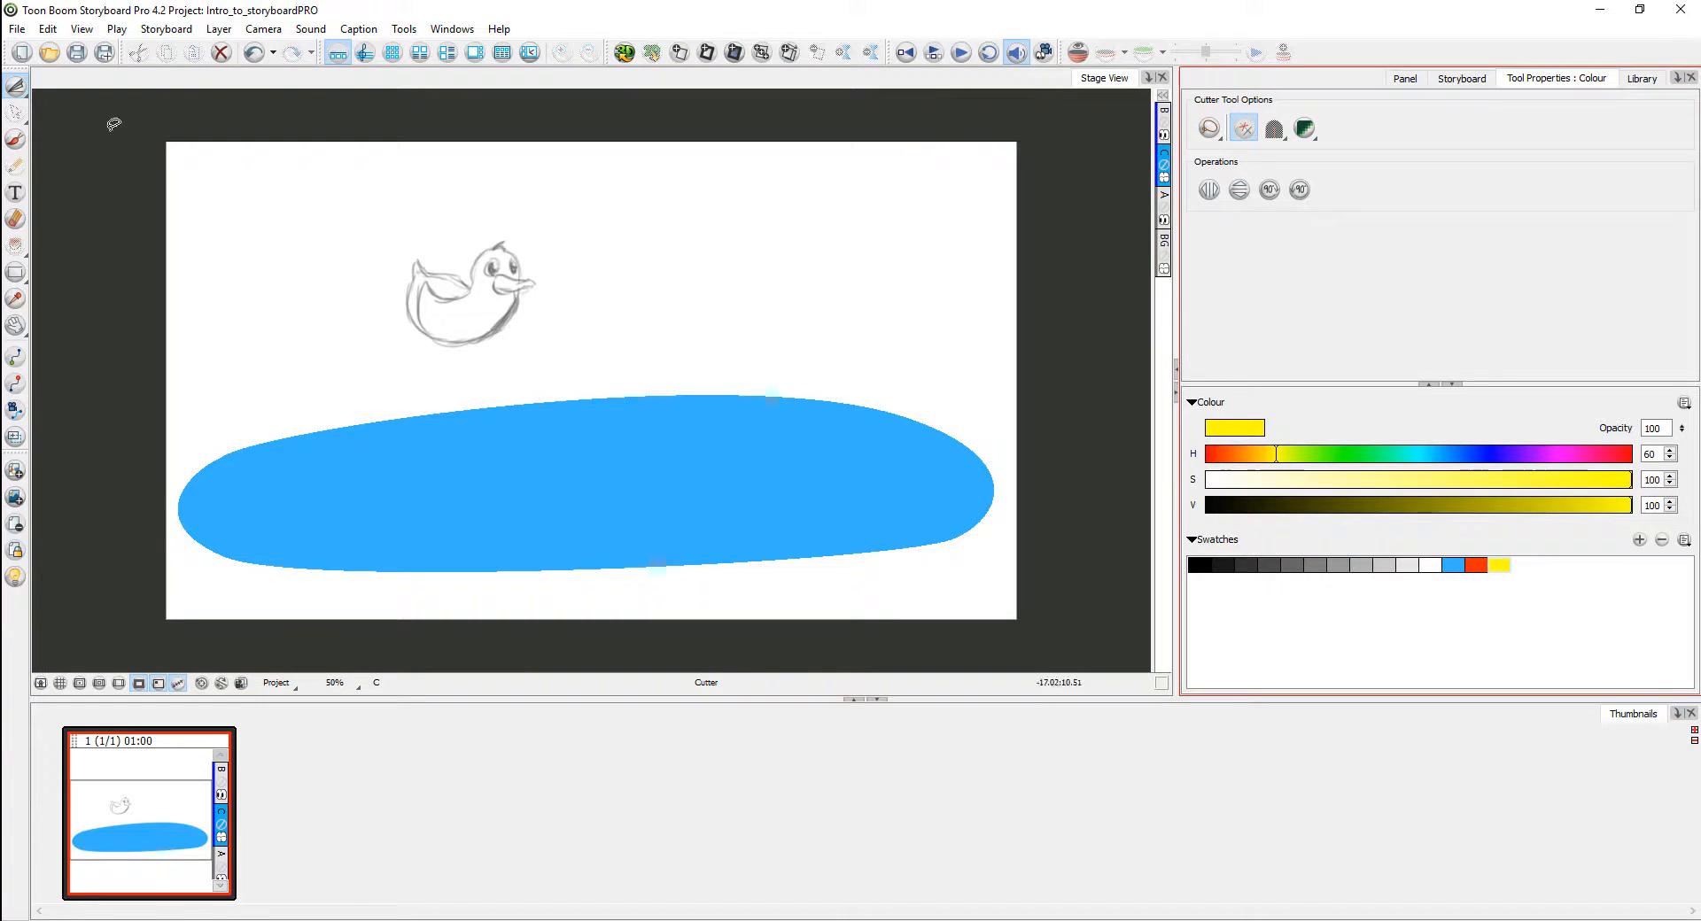
click(15, 139)
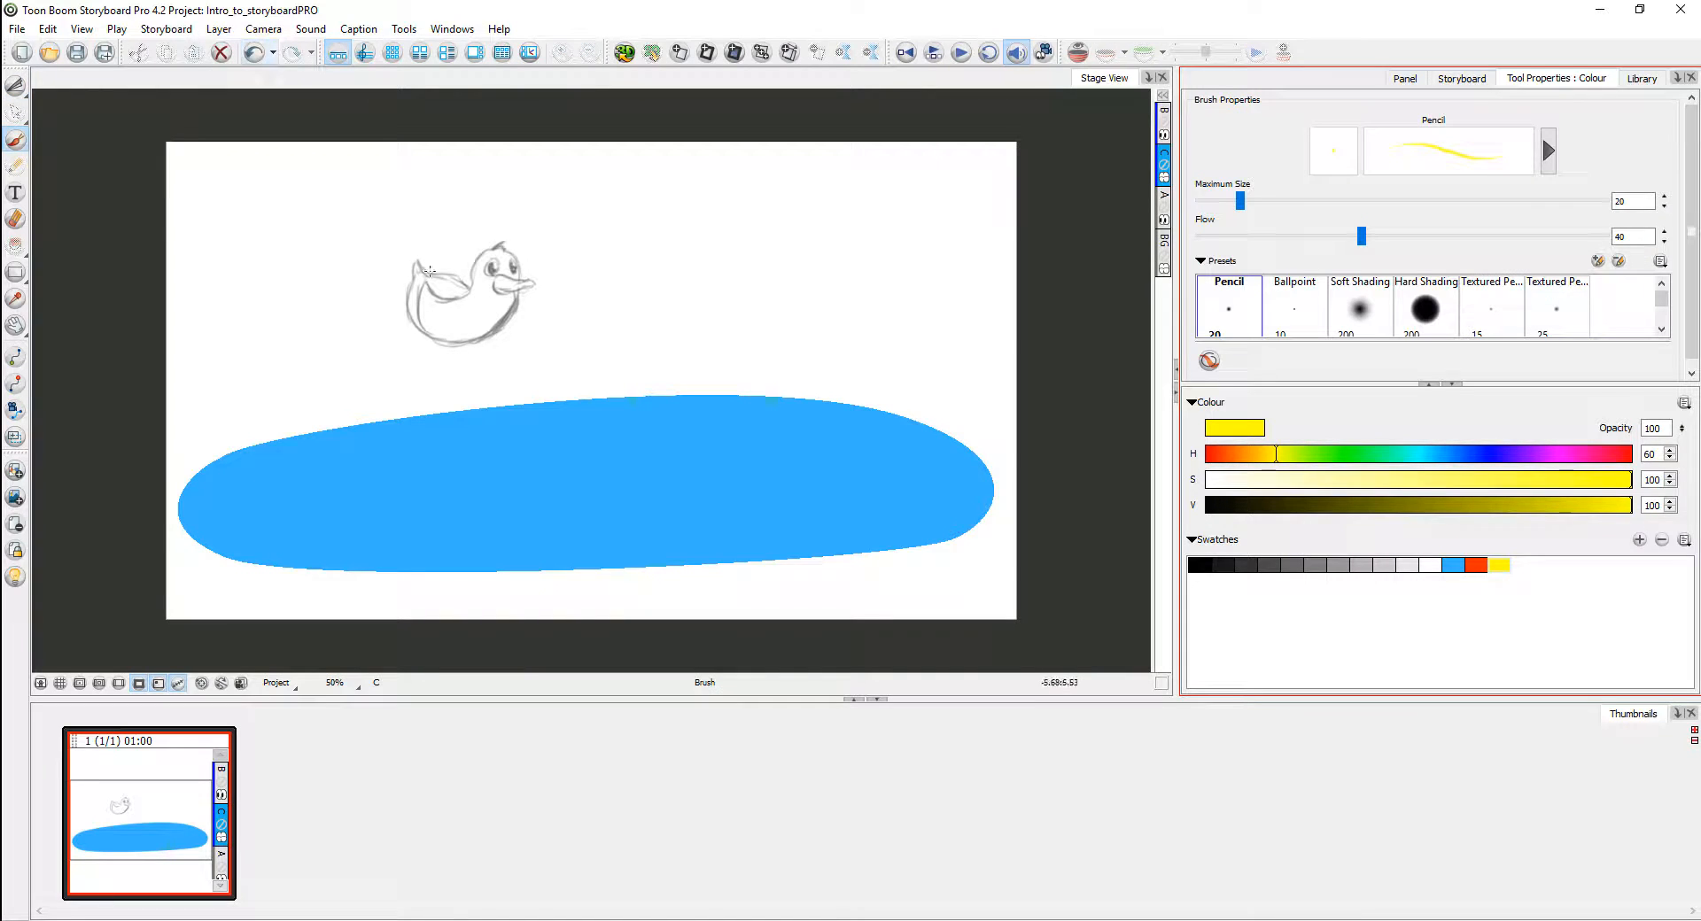
drag(418, 266, 418, 280)
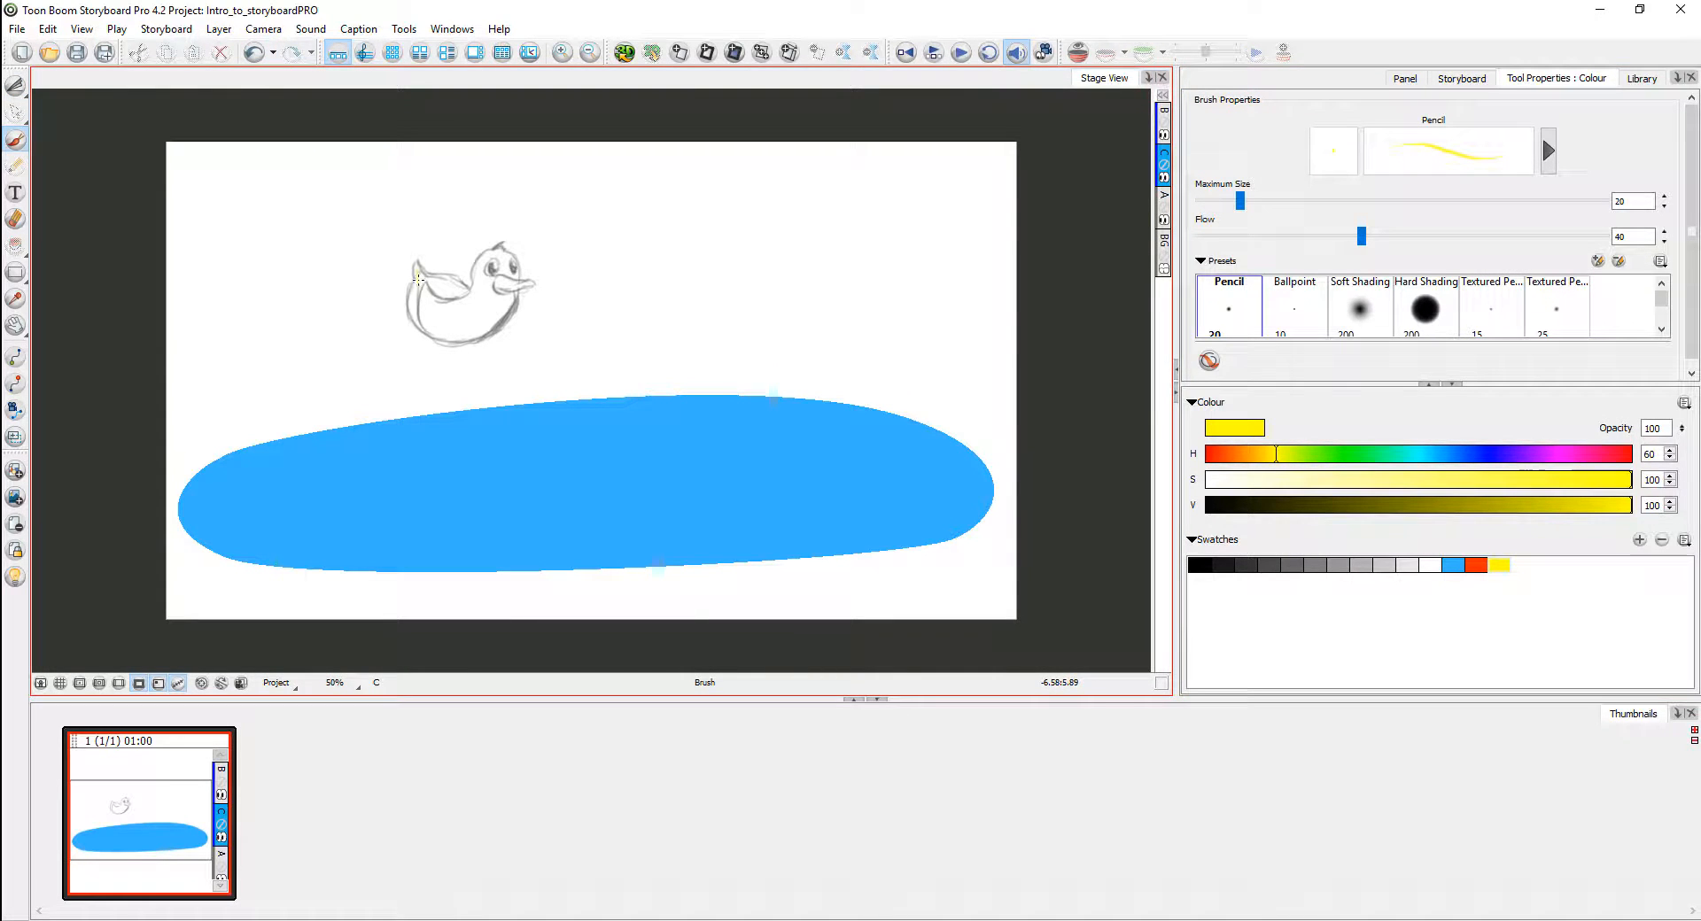
drag(1240, 200, 1282, 200)
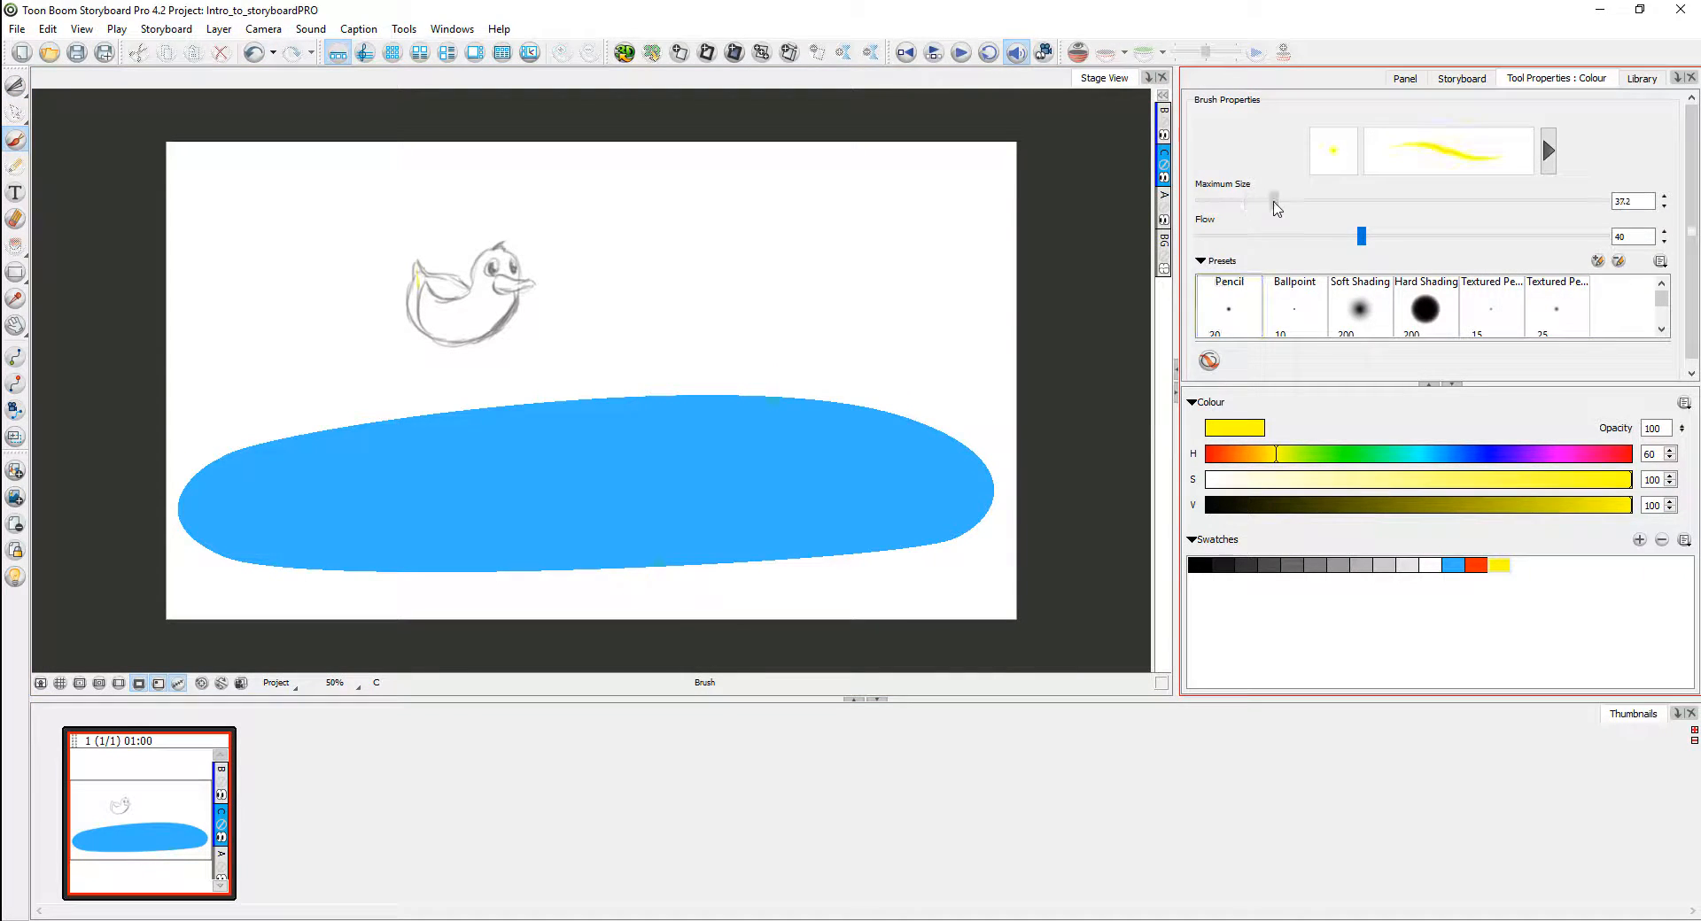
Step: Dab yellow over the duck's wing, and undo the yellow strokes and the new layer
drag(438, 321, 434, 294)
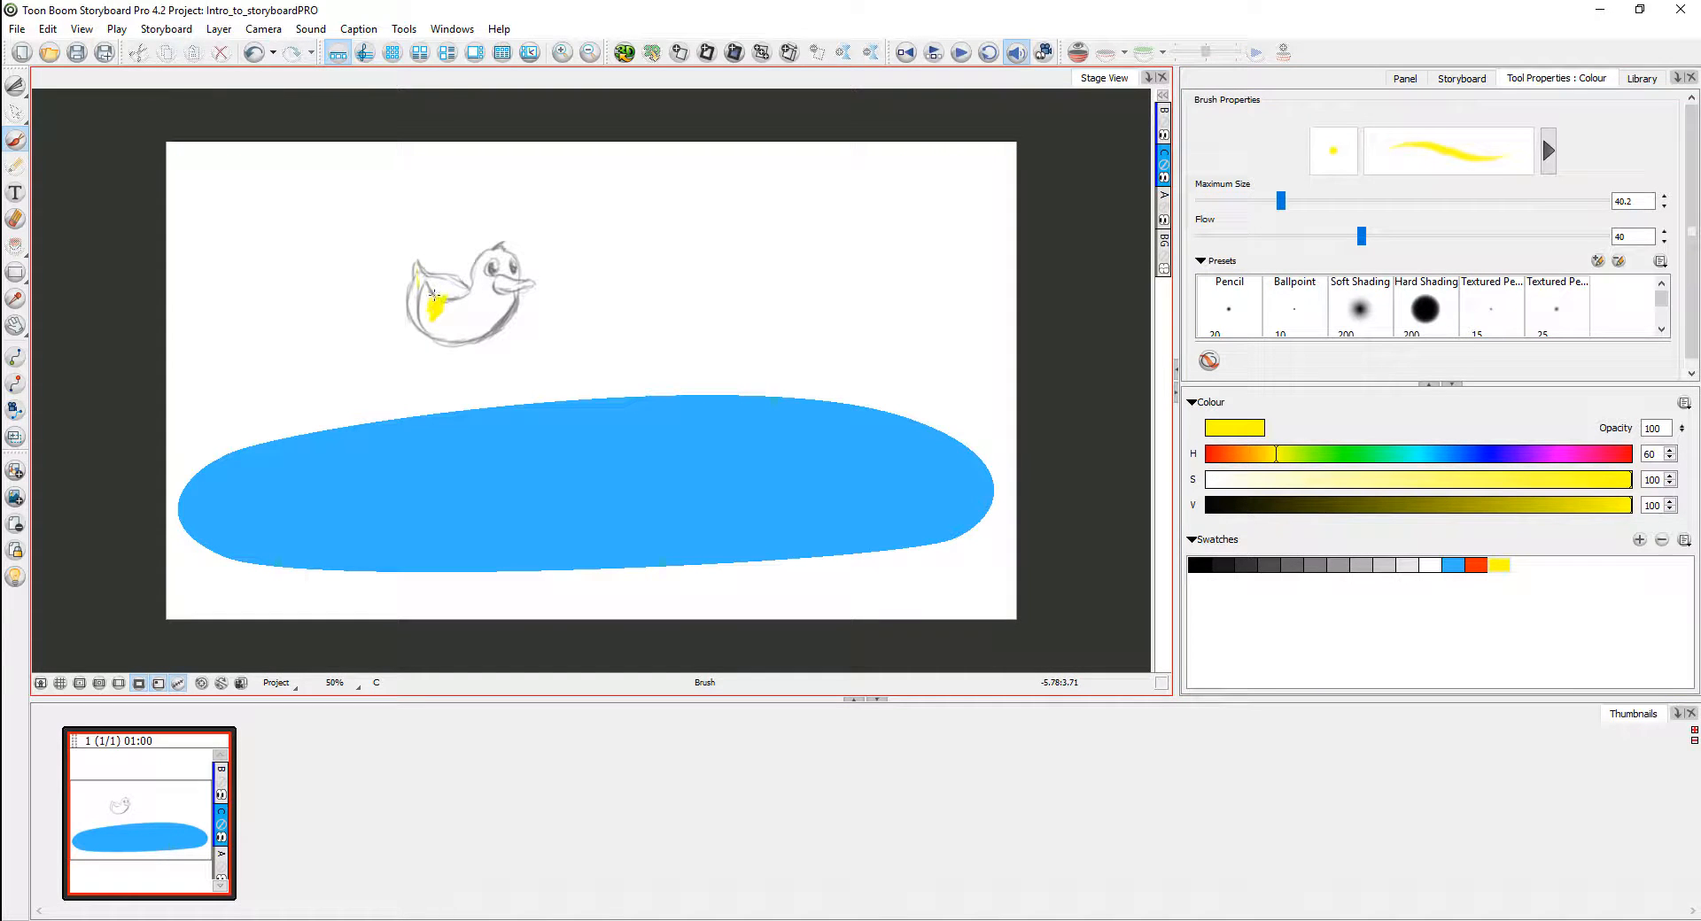
key(ctrl+z)
key(ctrl+z)
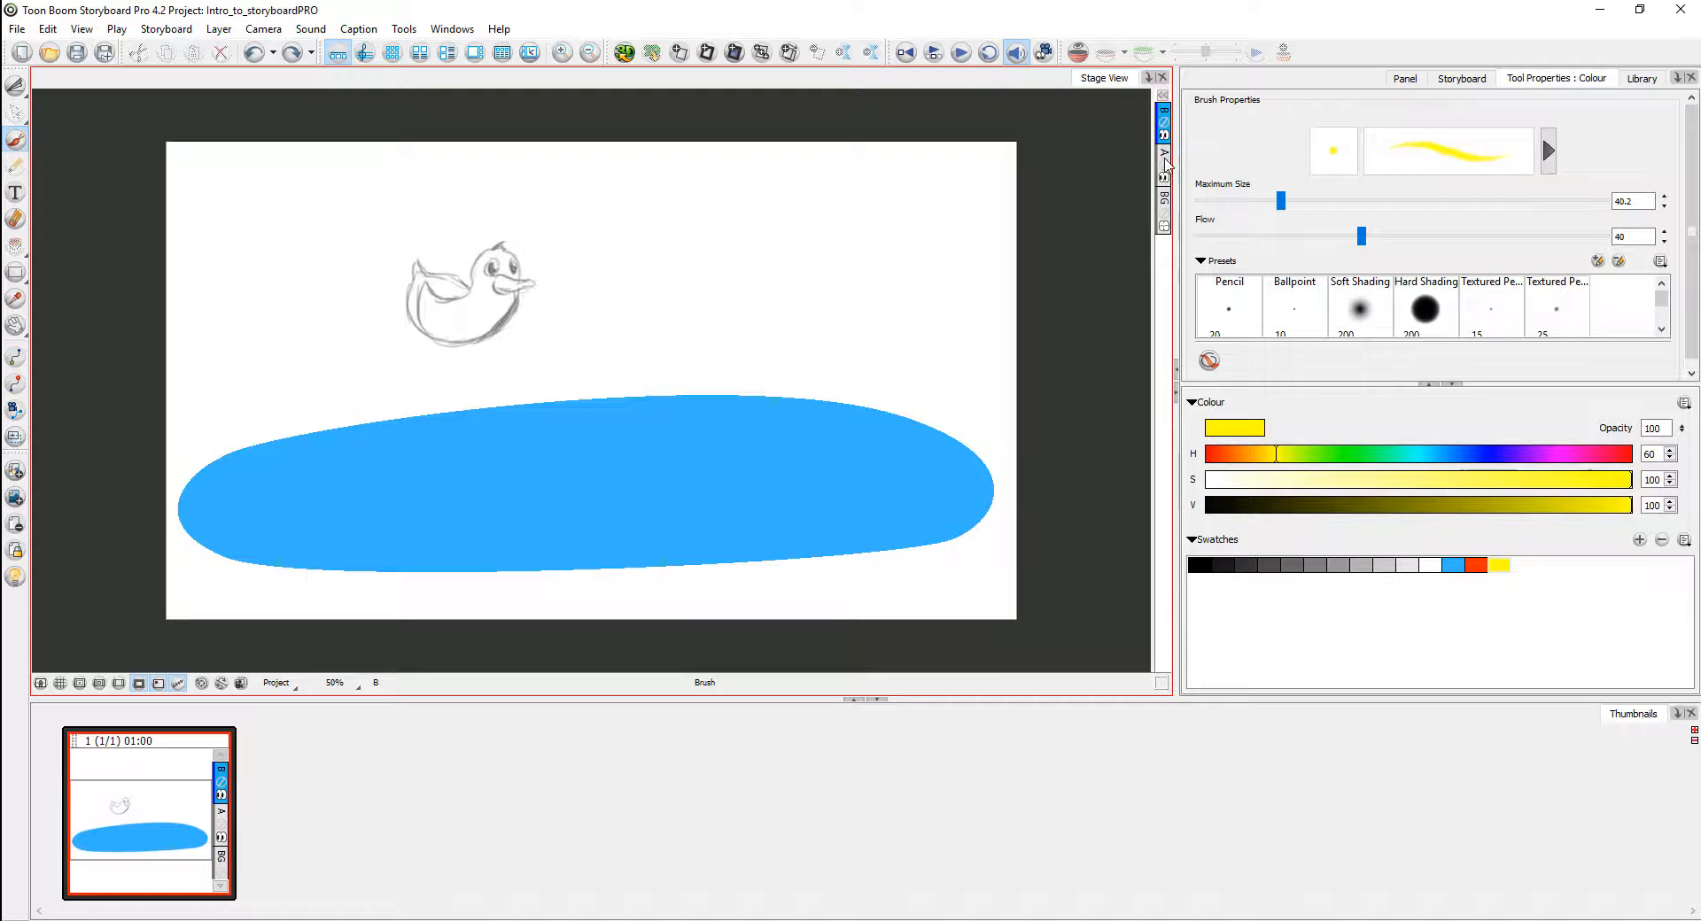
Step: Create a bitmap layer for the duck's colour between pond layer A and line drawing layer B
click(1165, 161)
right_click(1165, 263)
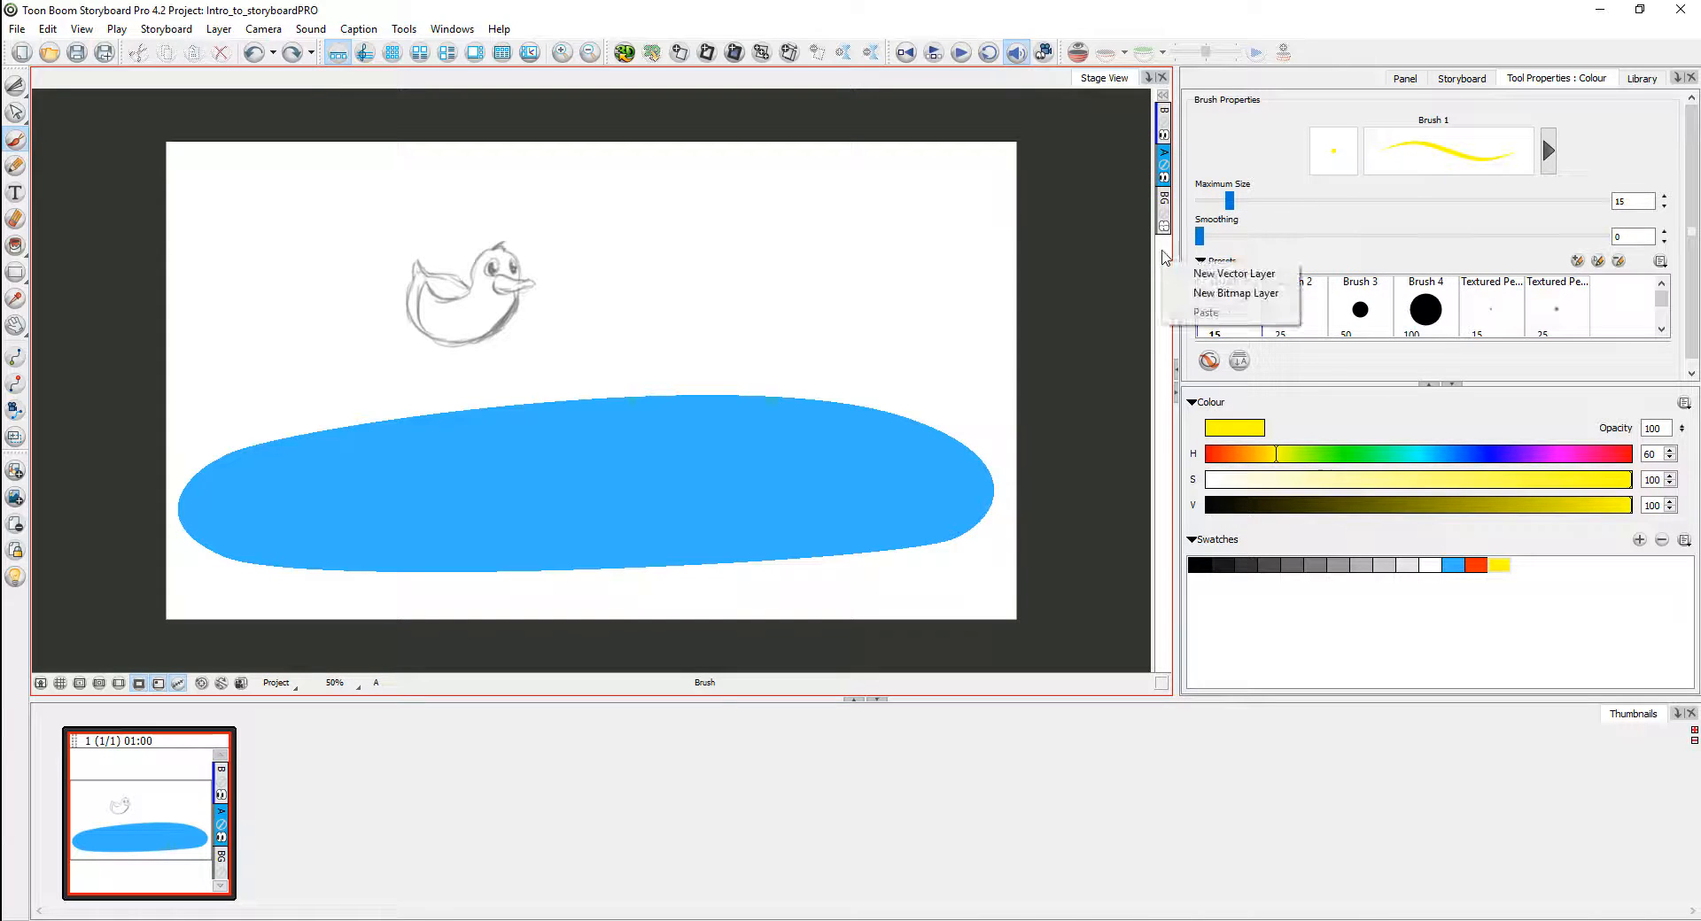
click(1191, 293)
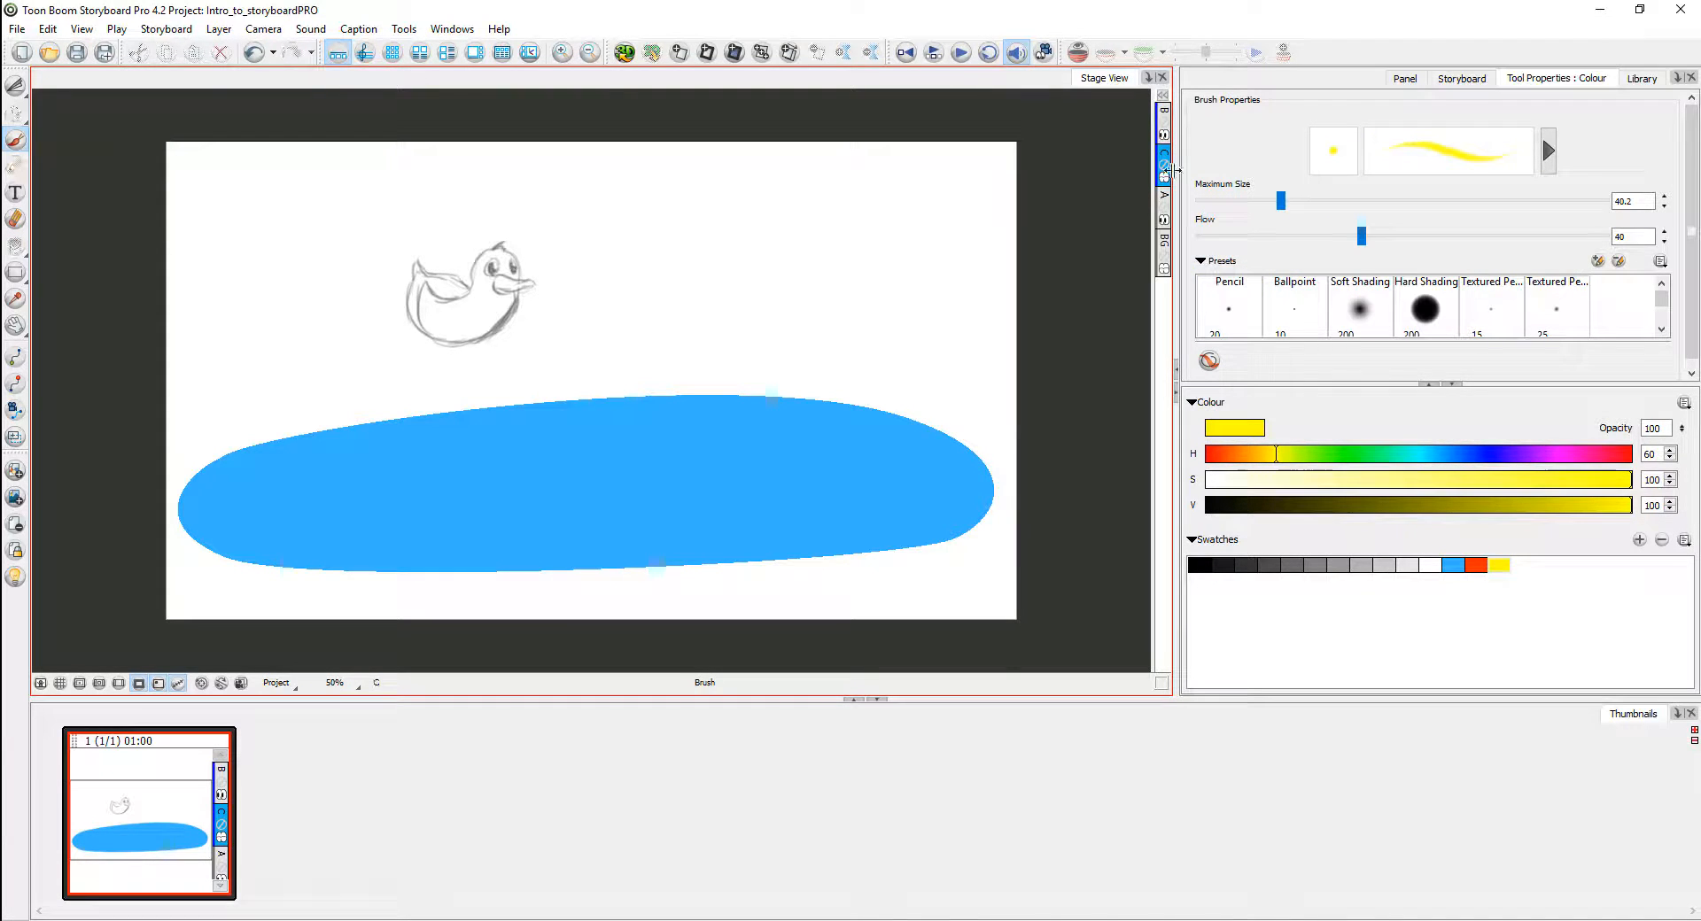
Step: Toggle the visibility of layers B and C to compare them, and brush a first yellow patch onto the duck's body on layer C
click(1165, 137)
click(1166, 137)
click(1169, 182)
click(1166, 182)
drag(475, 305, 474, 290)
click(1165, 138)
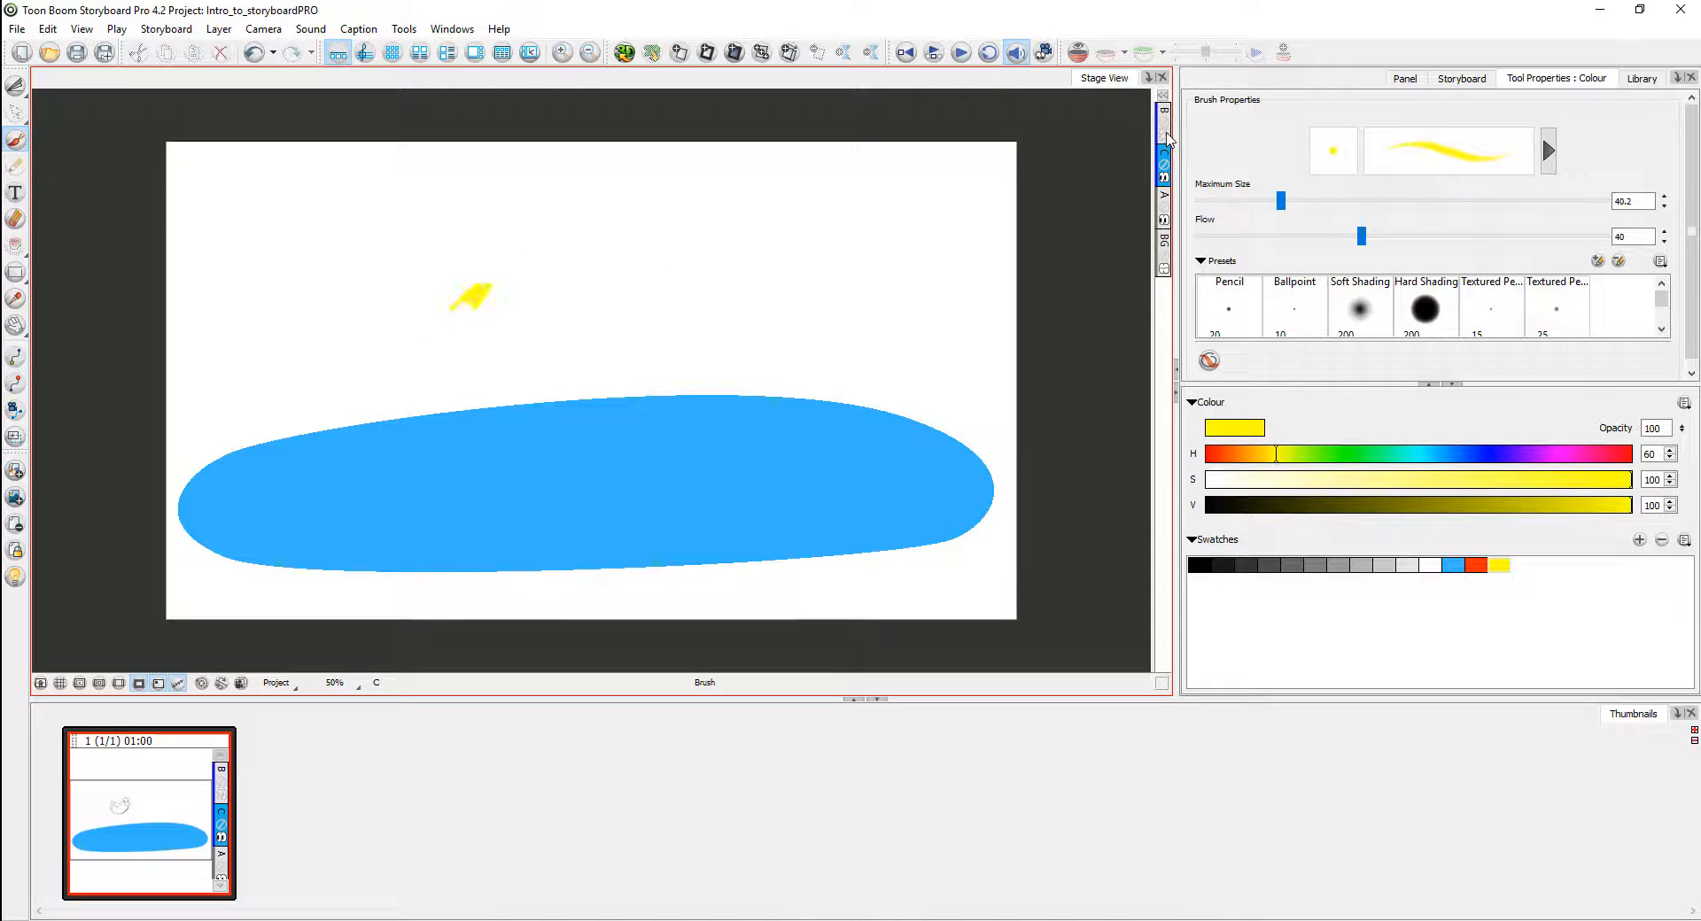
click(1166, 138)
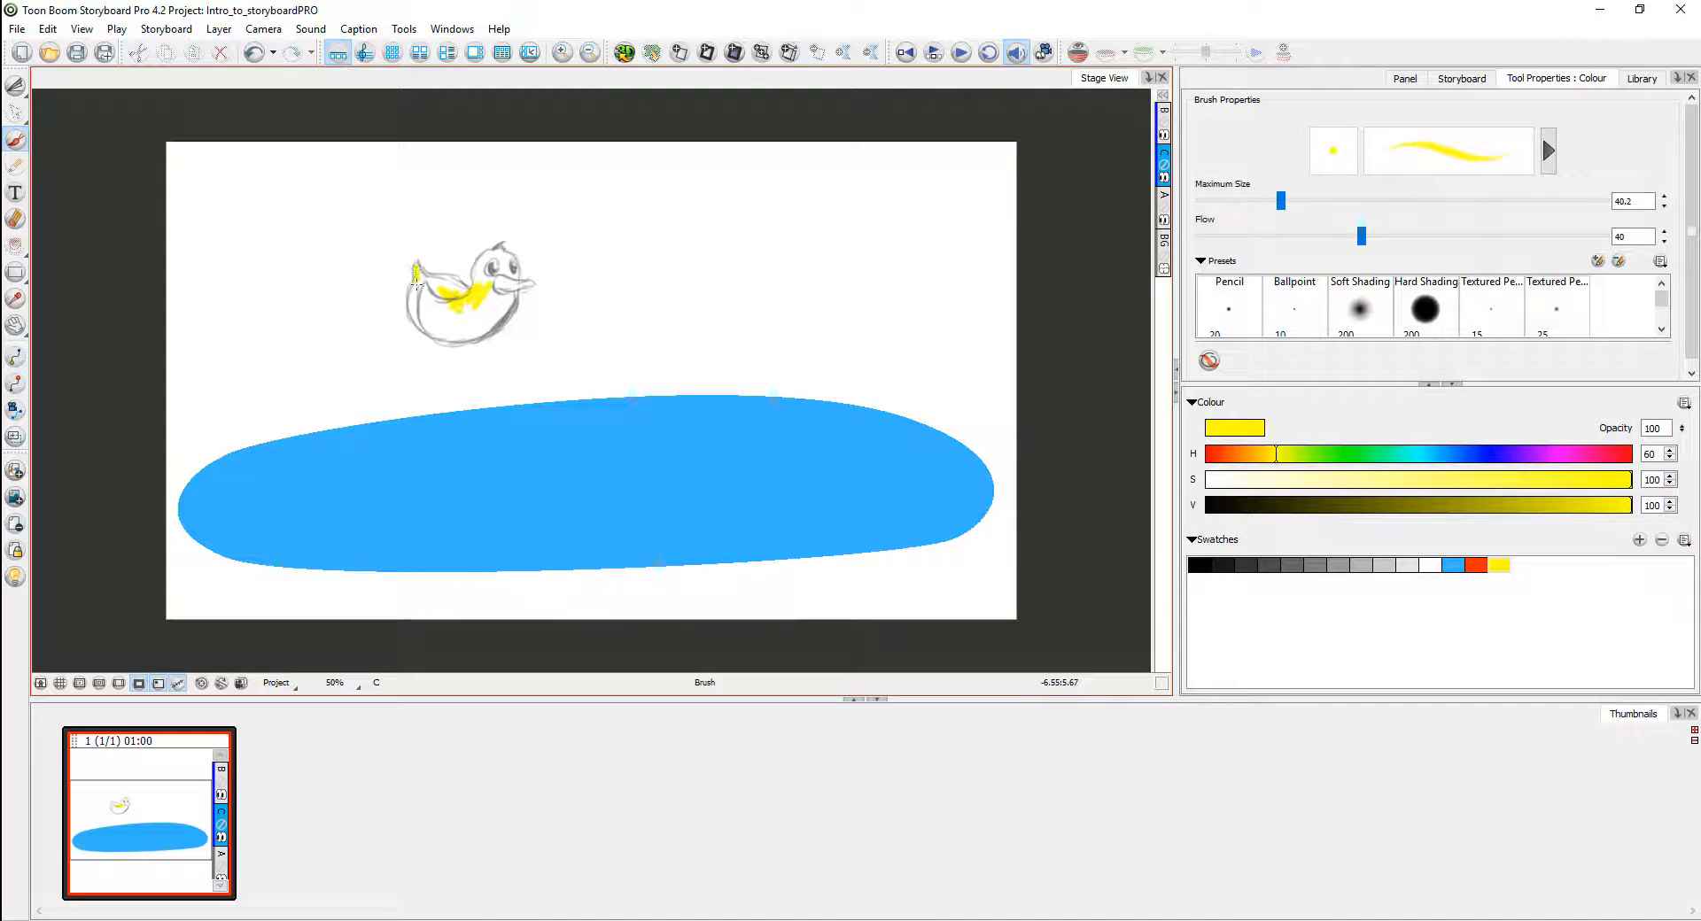
Step: Paint the duck's tail, wing and belly yellow within the sketched outline on layer C
drag(416, 278, 413, 286)
drag(434, 290, 421, 299)
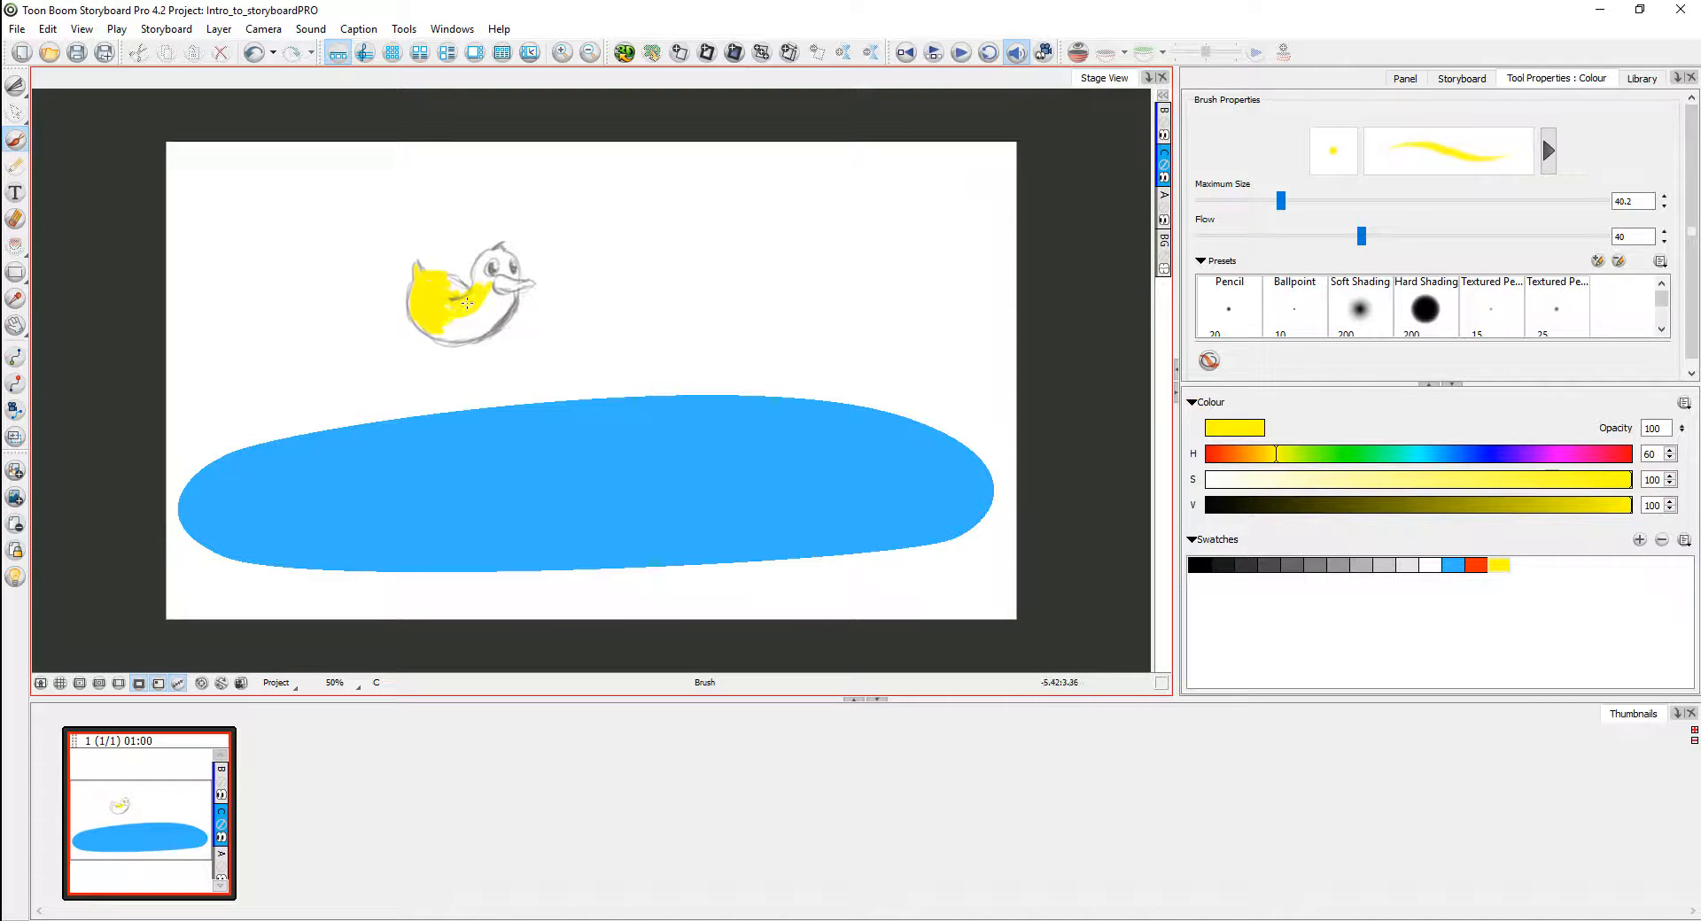
mouse_move(467, 303)
mouse_down()
mouse_move(436, 328)
mouse_move(490, 314)
mouse_up()
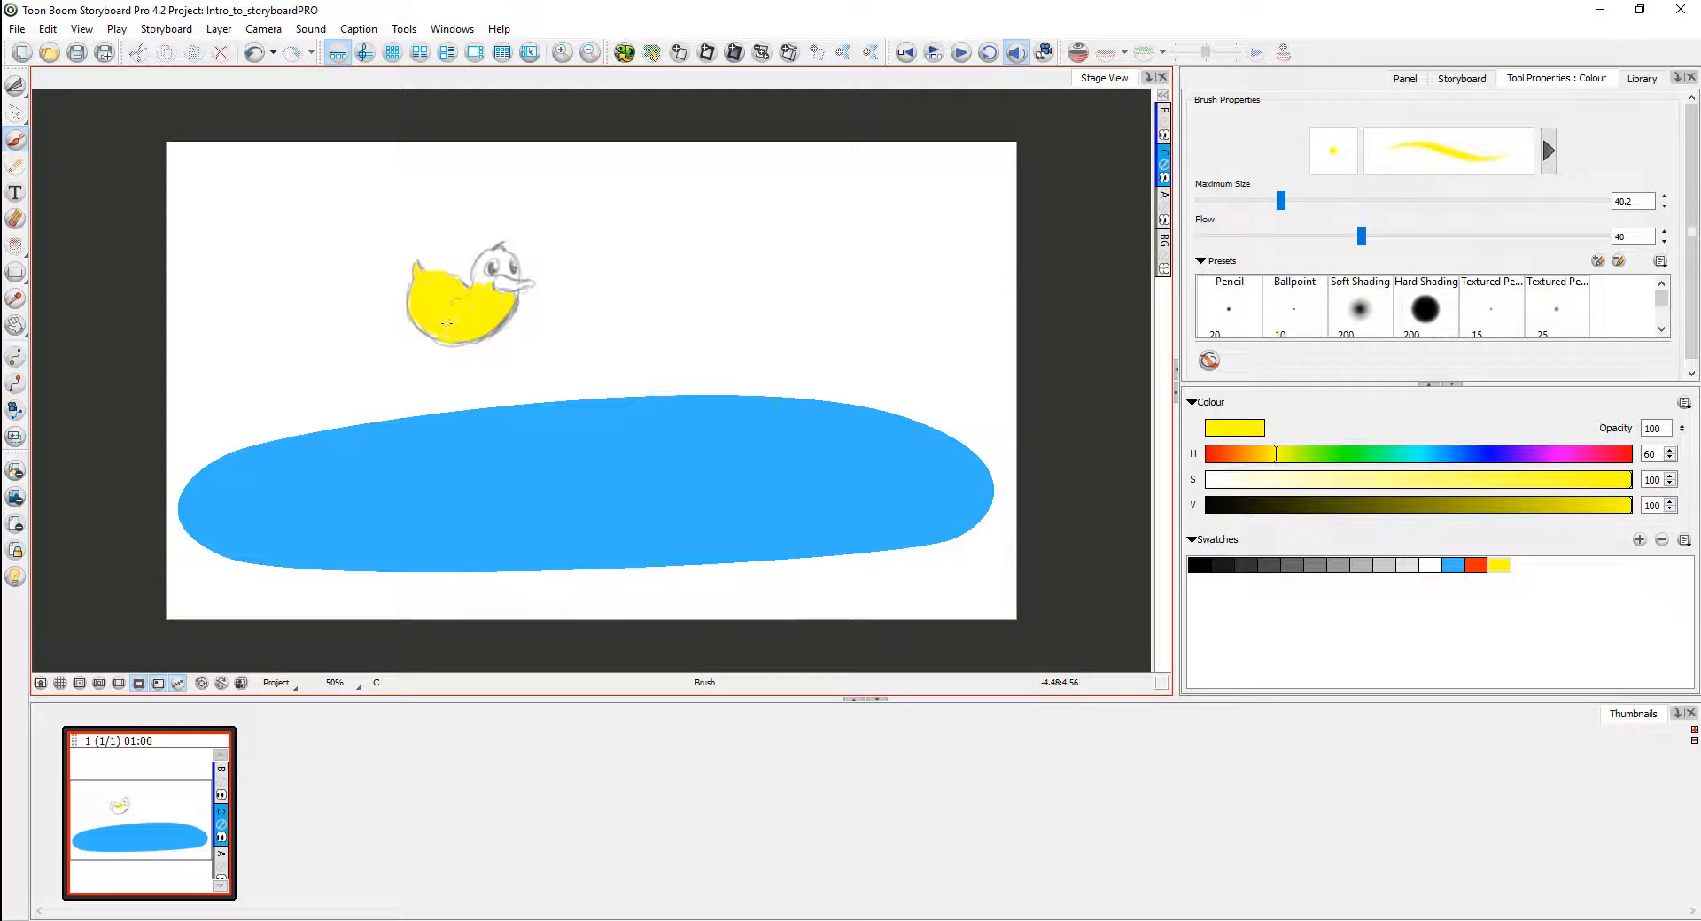
Step: Paint the duck's neck and head yellow at close range, leaving the eyes and beak uncoloured
key(2)
key(2)
key(2)
key(space)
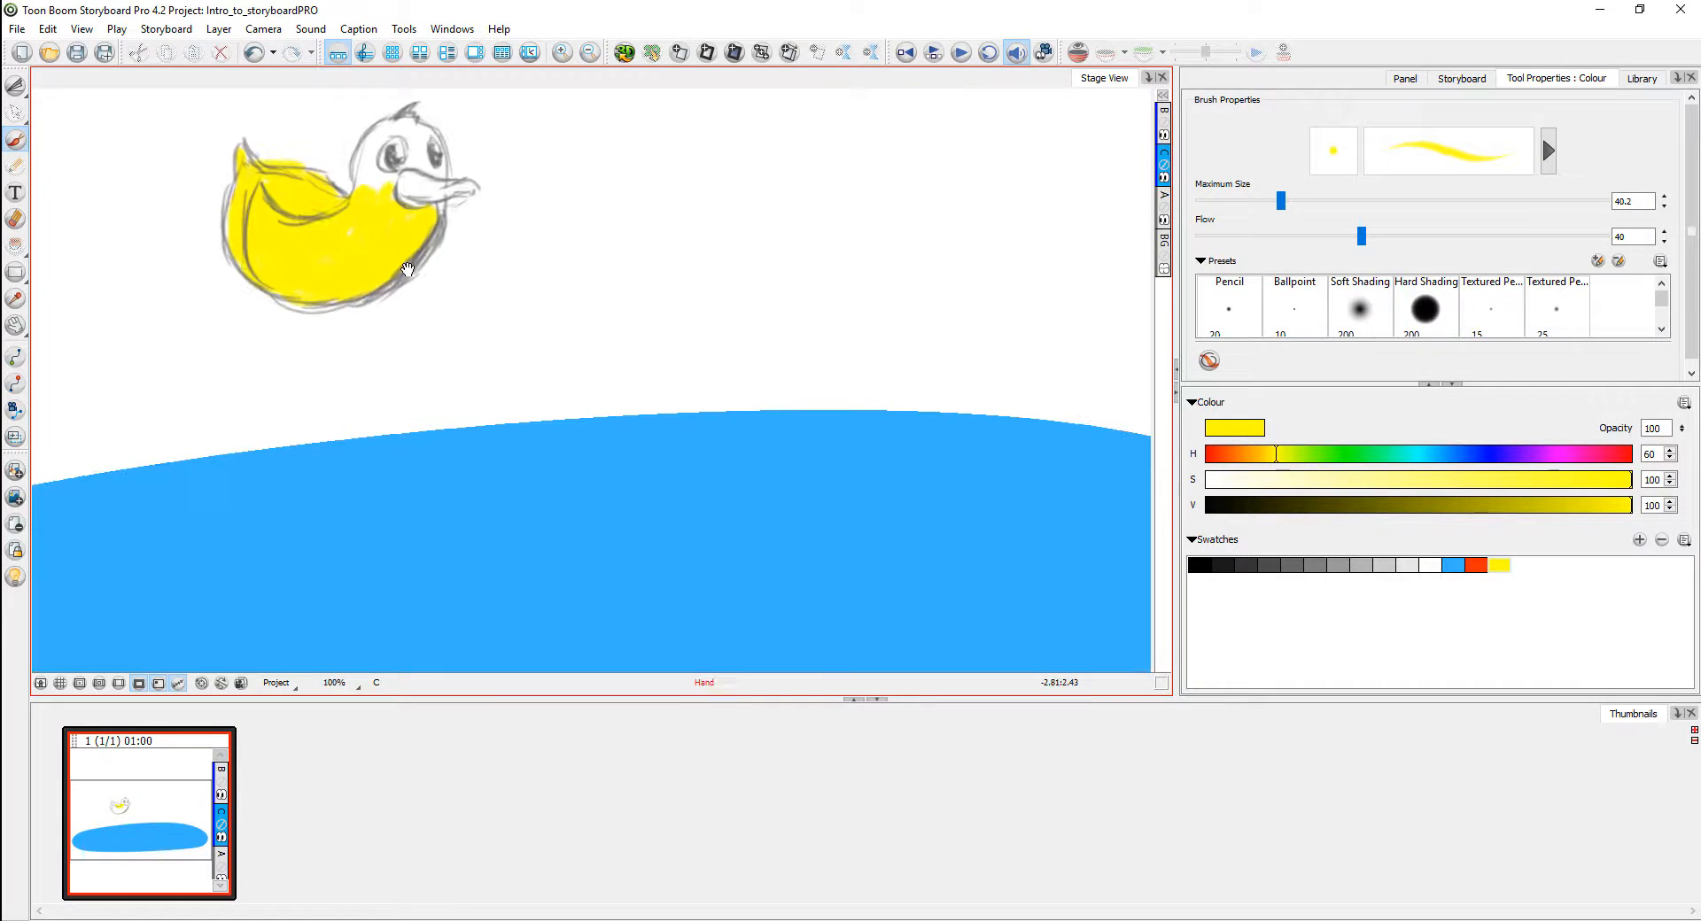
drag(407, 270, 553, 369)
key(2)
drag(505, 279, 557, 318)
mouse_move(566, 226)
mouse_down()
mouse_move(535, 291)
mouse_move(540, 262)
mouse_move(558, 297)
mouse_up()
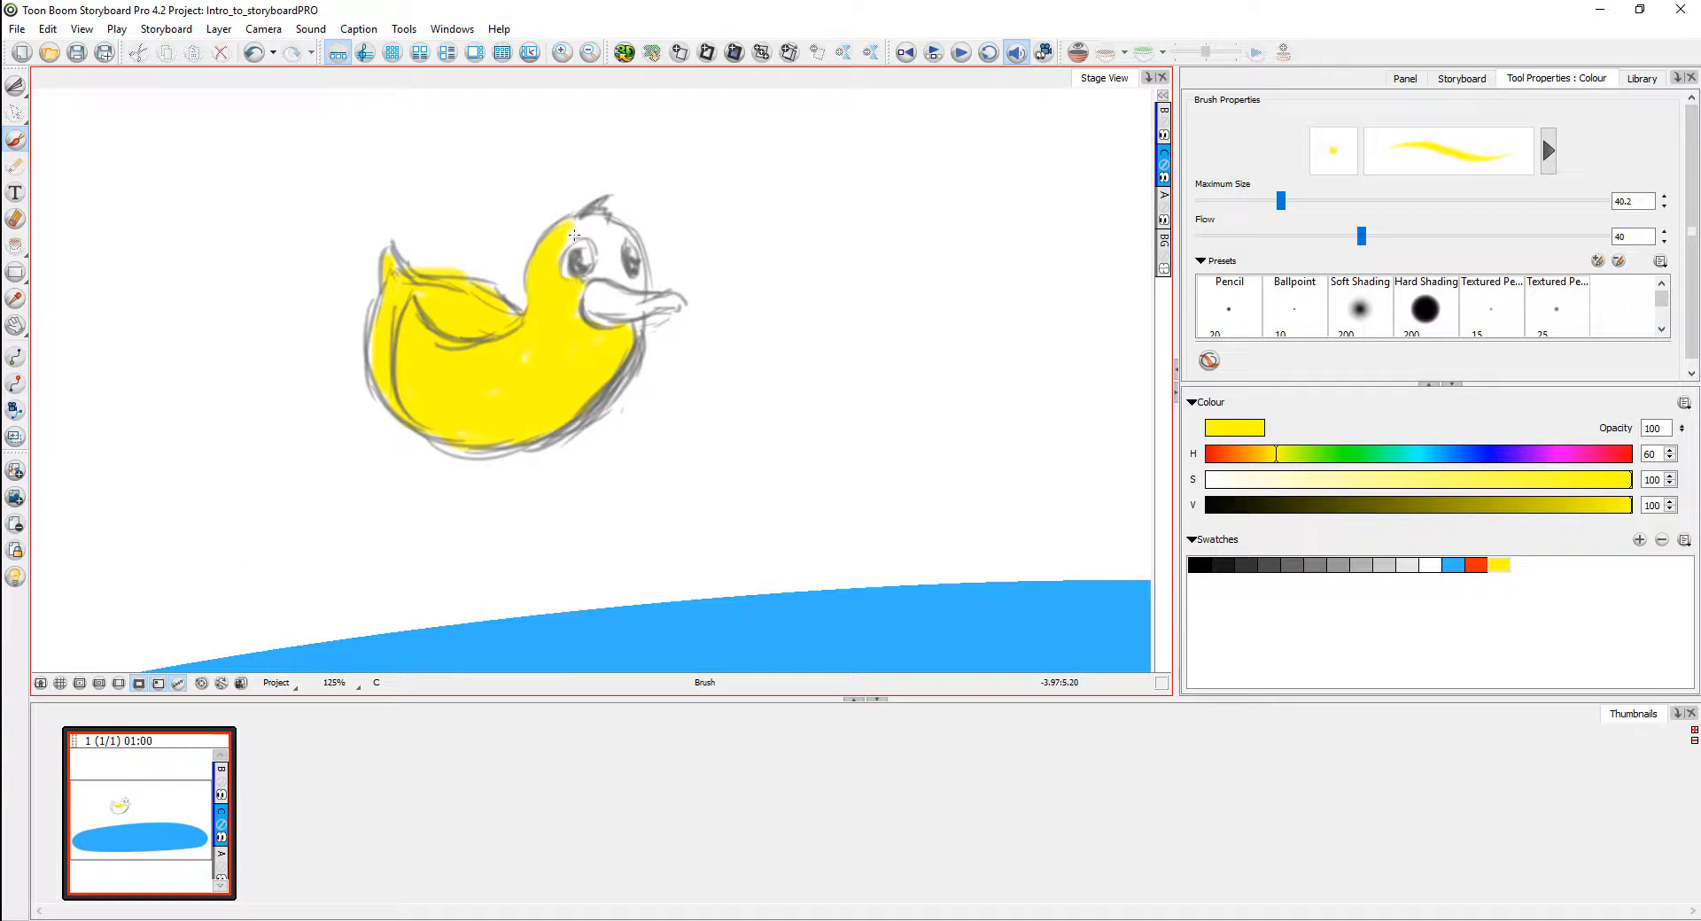
mouse_move(574, 236)
mouse_down()
mouse_move(590, 276)
mouse_move(636, 286)
mouse_up()
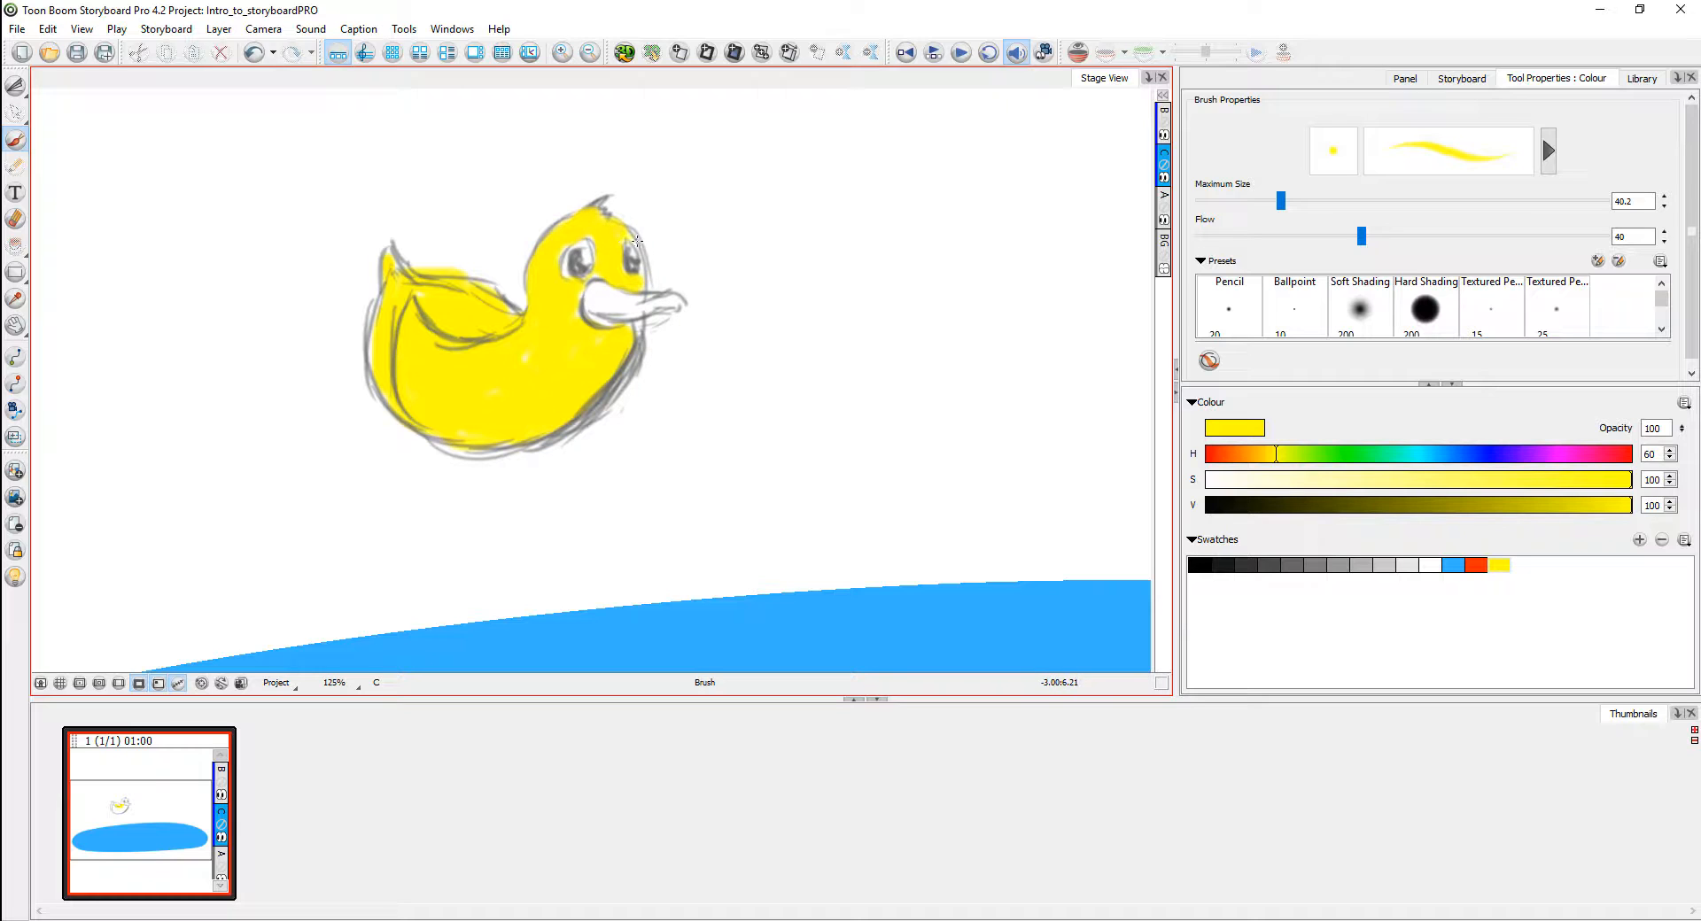
Step: Set the colour's hue to 33 for orange, save it as a new swatch, and paint the duck's beak with it
drag(1276, 454, 1244, 453)
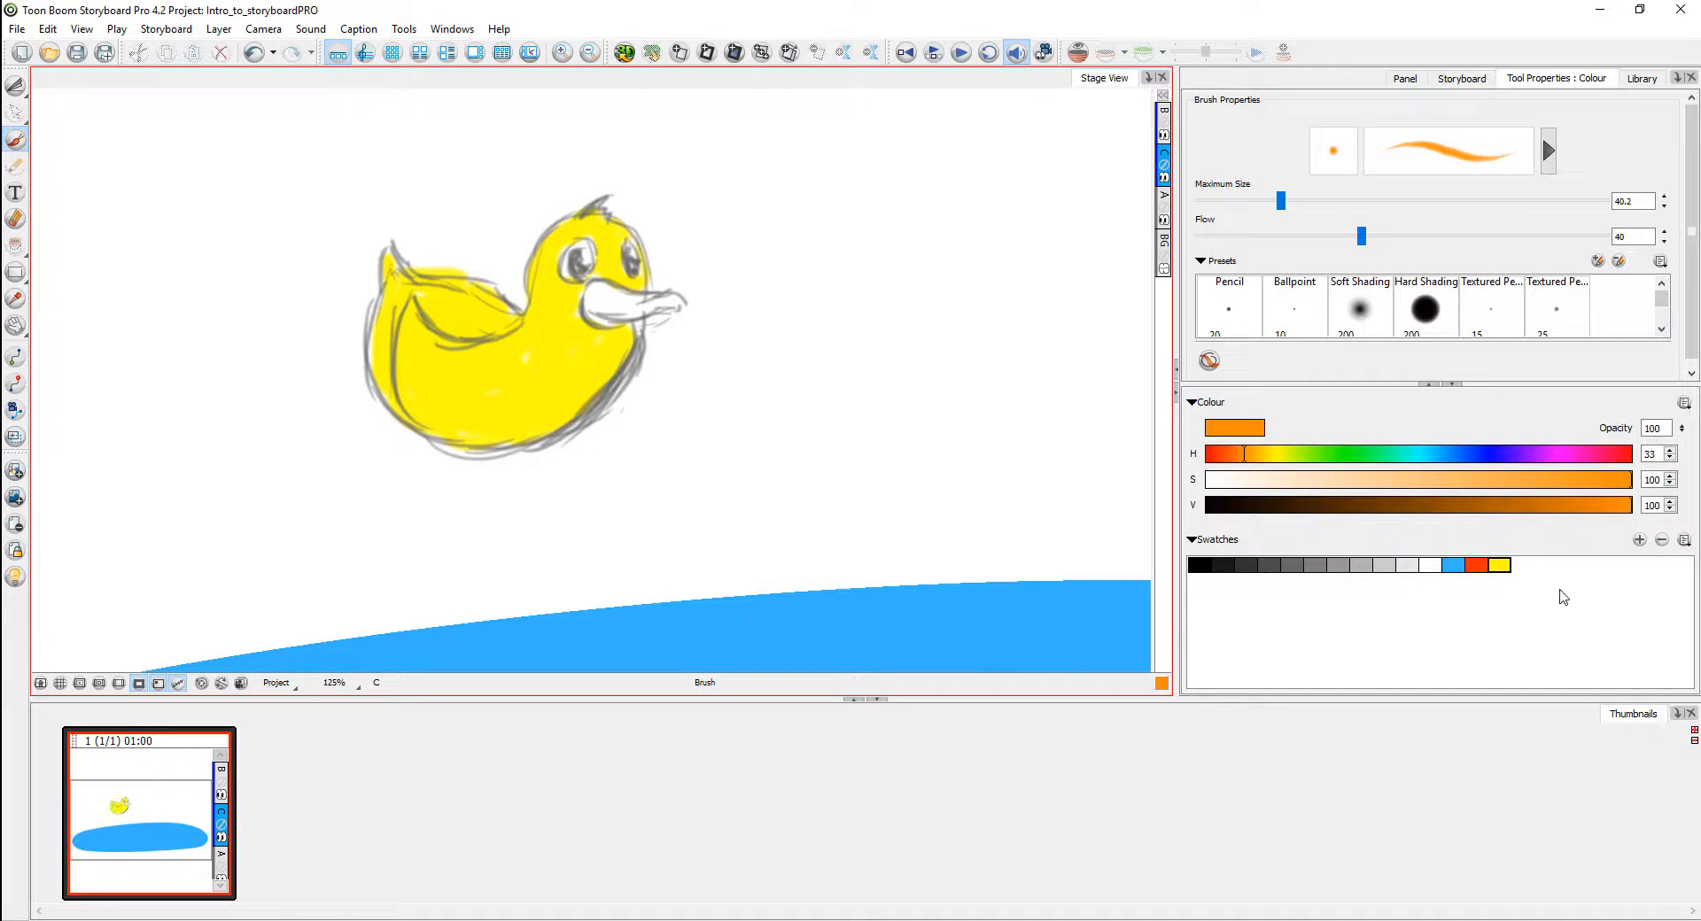
click(1639, 540)
mouse_move(601, 292)
mouse_down()
mouse_move(588, 308)
mouse_move(673, 300)
mouse_move(660, 311)
mouse_move(674, 325)
mouse_up()
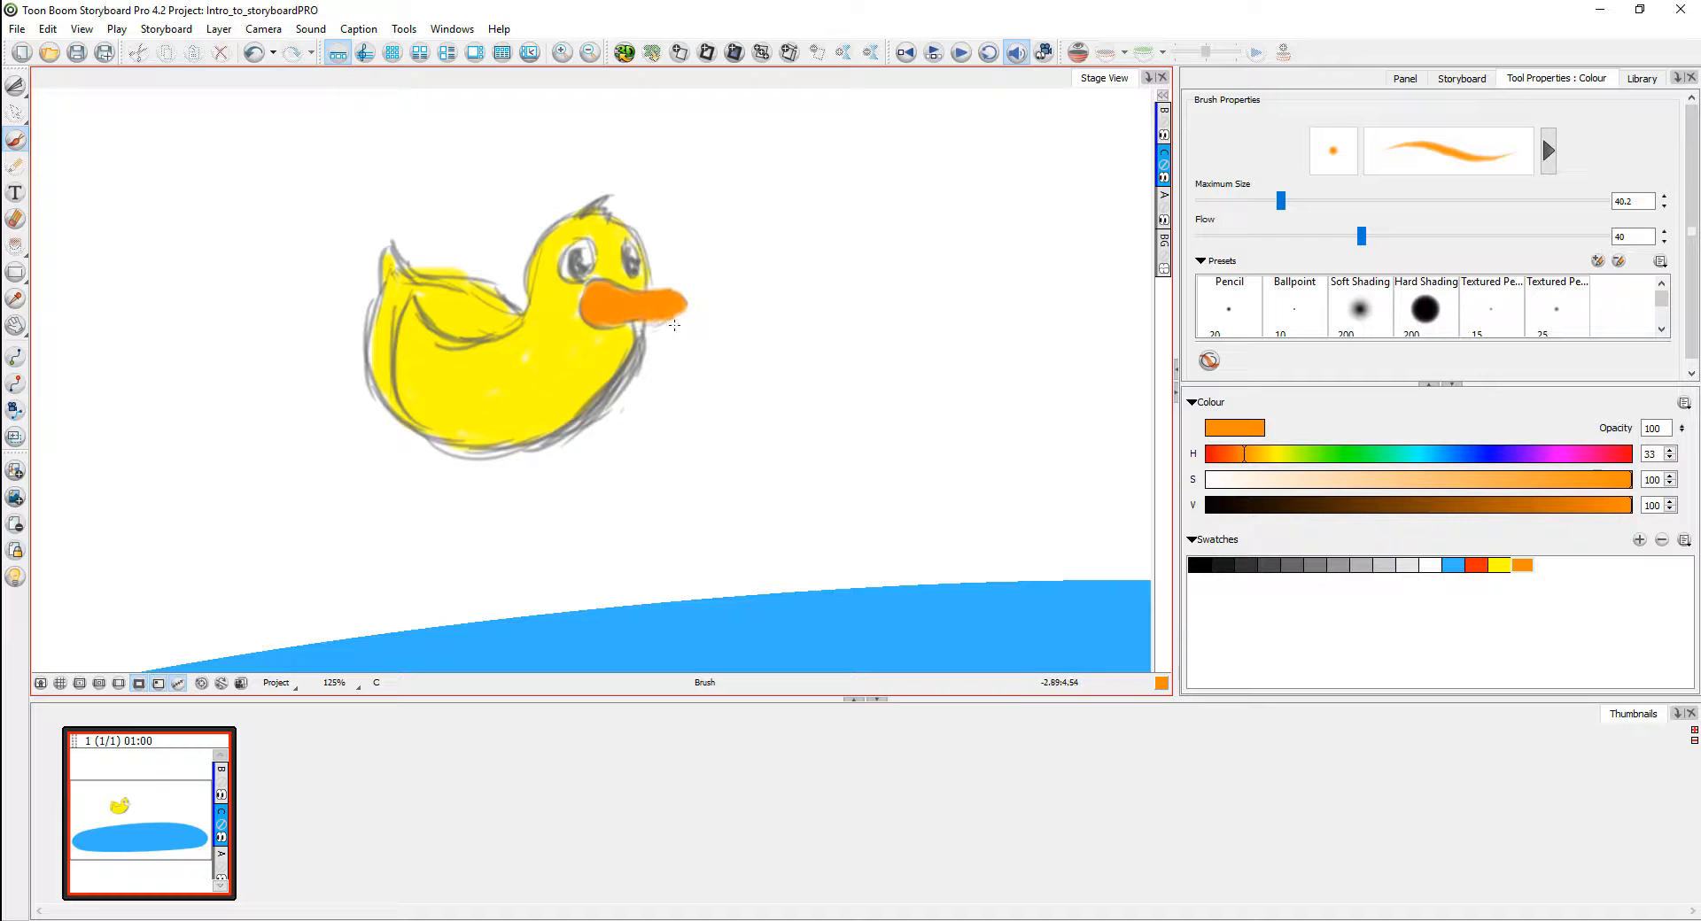
Step: Select the duck's colour on layer C and toggle layers B and C to compare the line drawing with the colour
key(1)
key(1)
key(1)
key(1)
key(1)
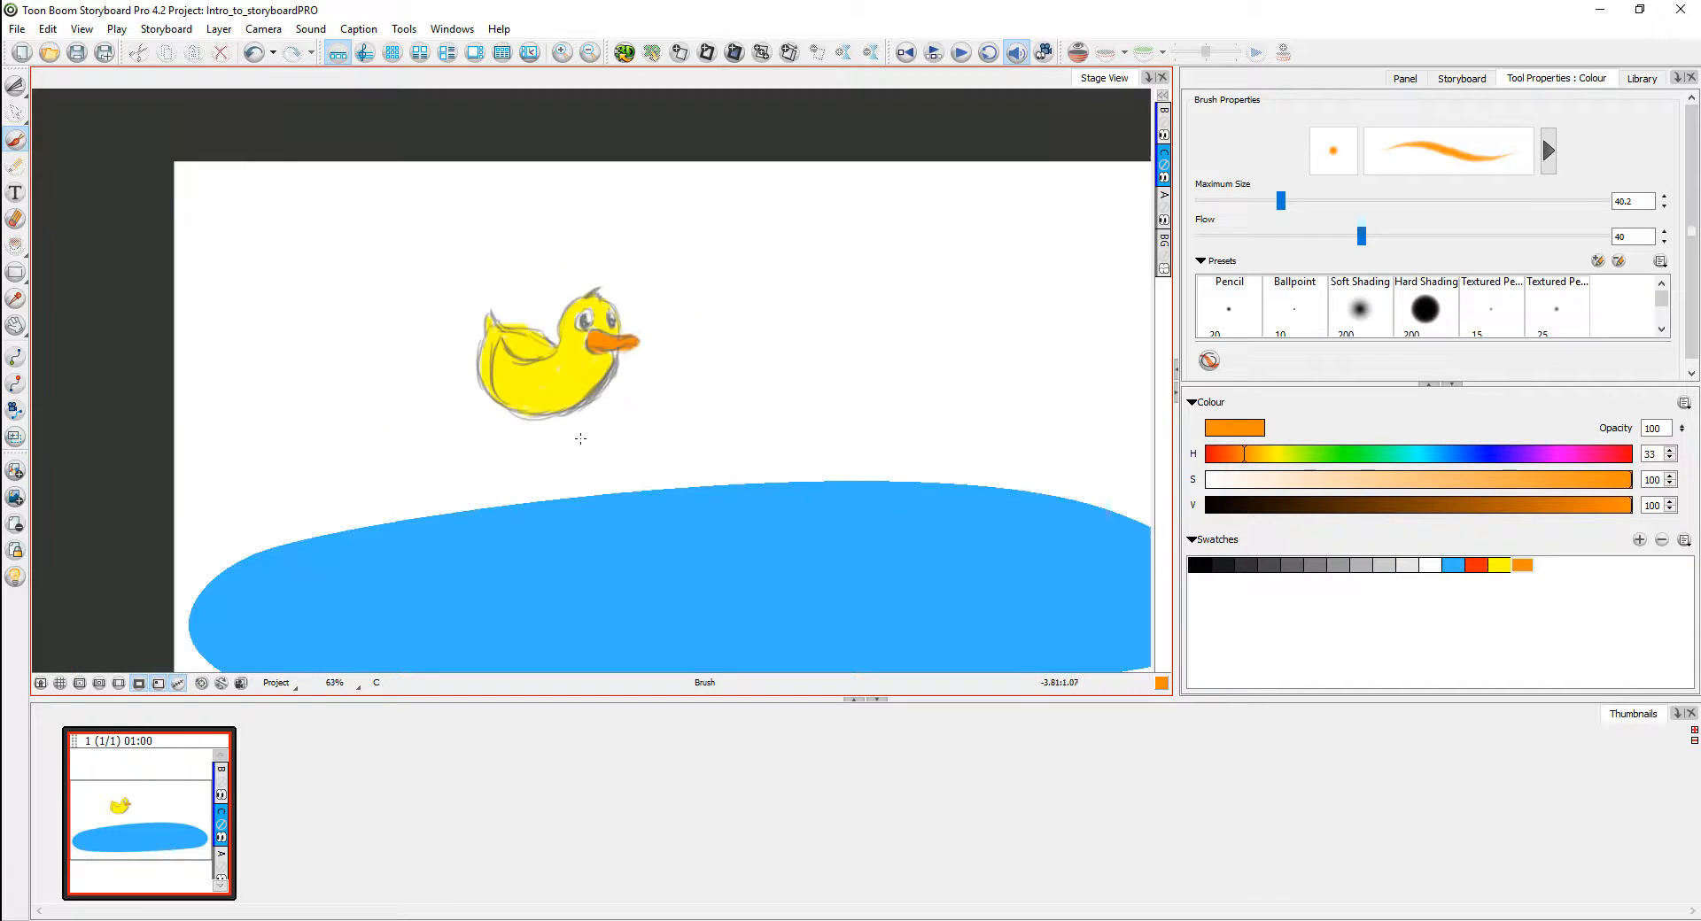
drag(609, 407, 582, 376)
click(16, 87)
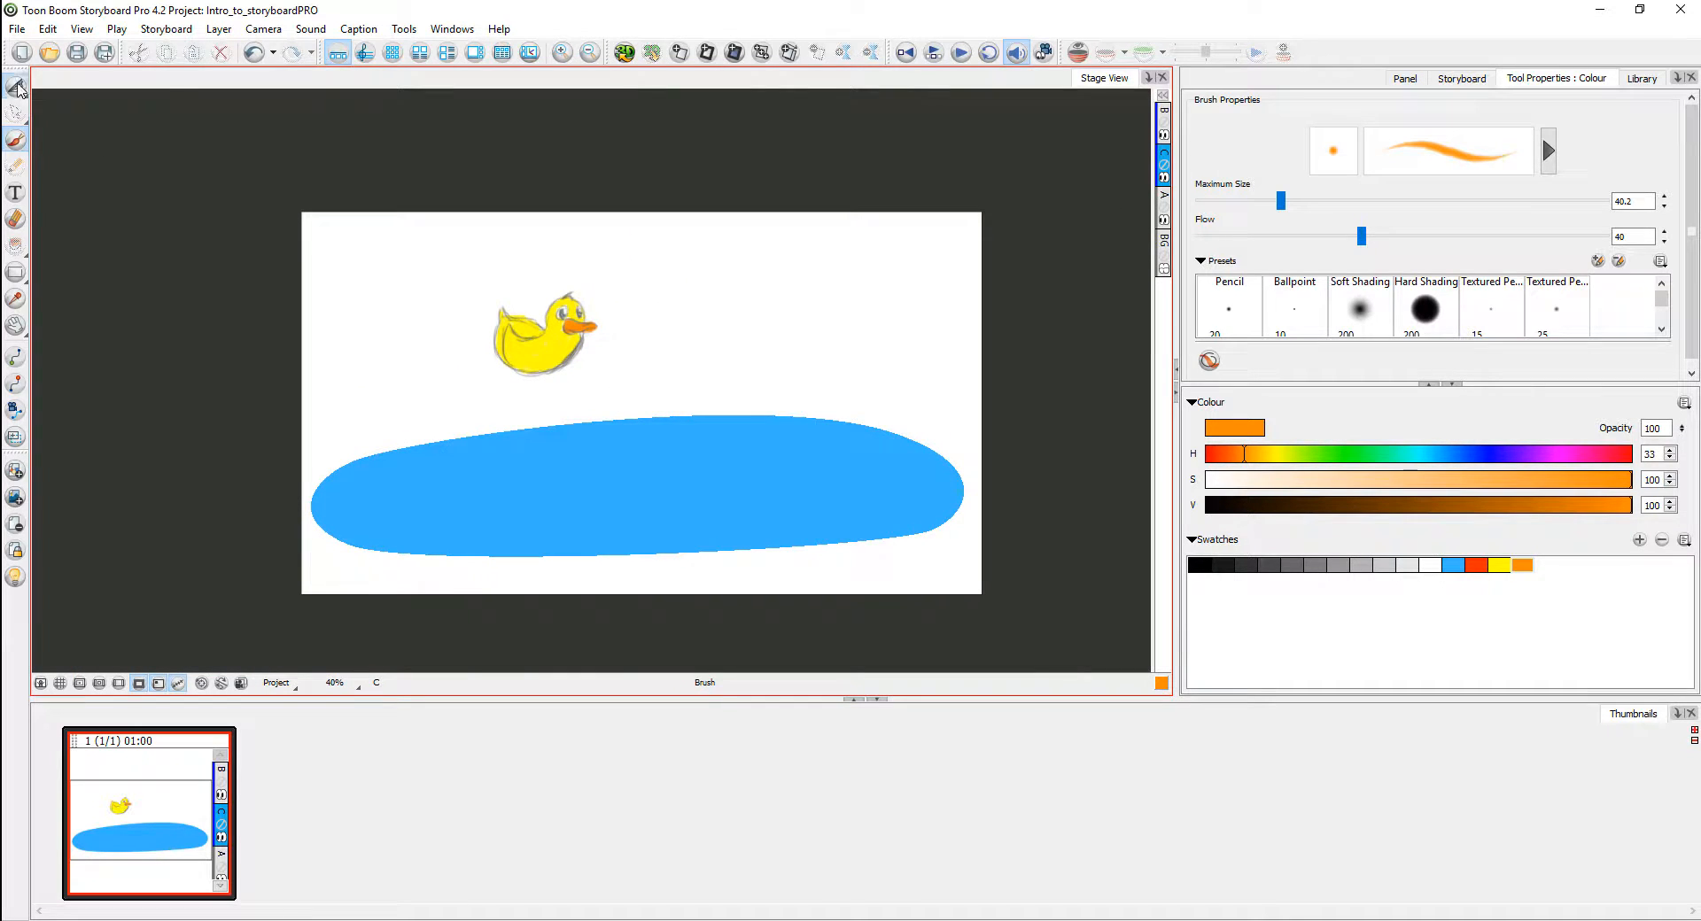
click(74, 86)
click(557, 335)
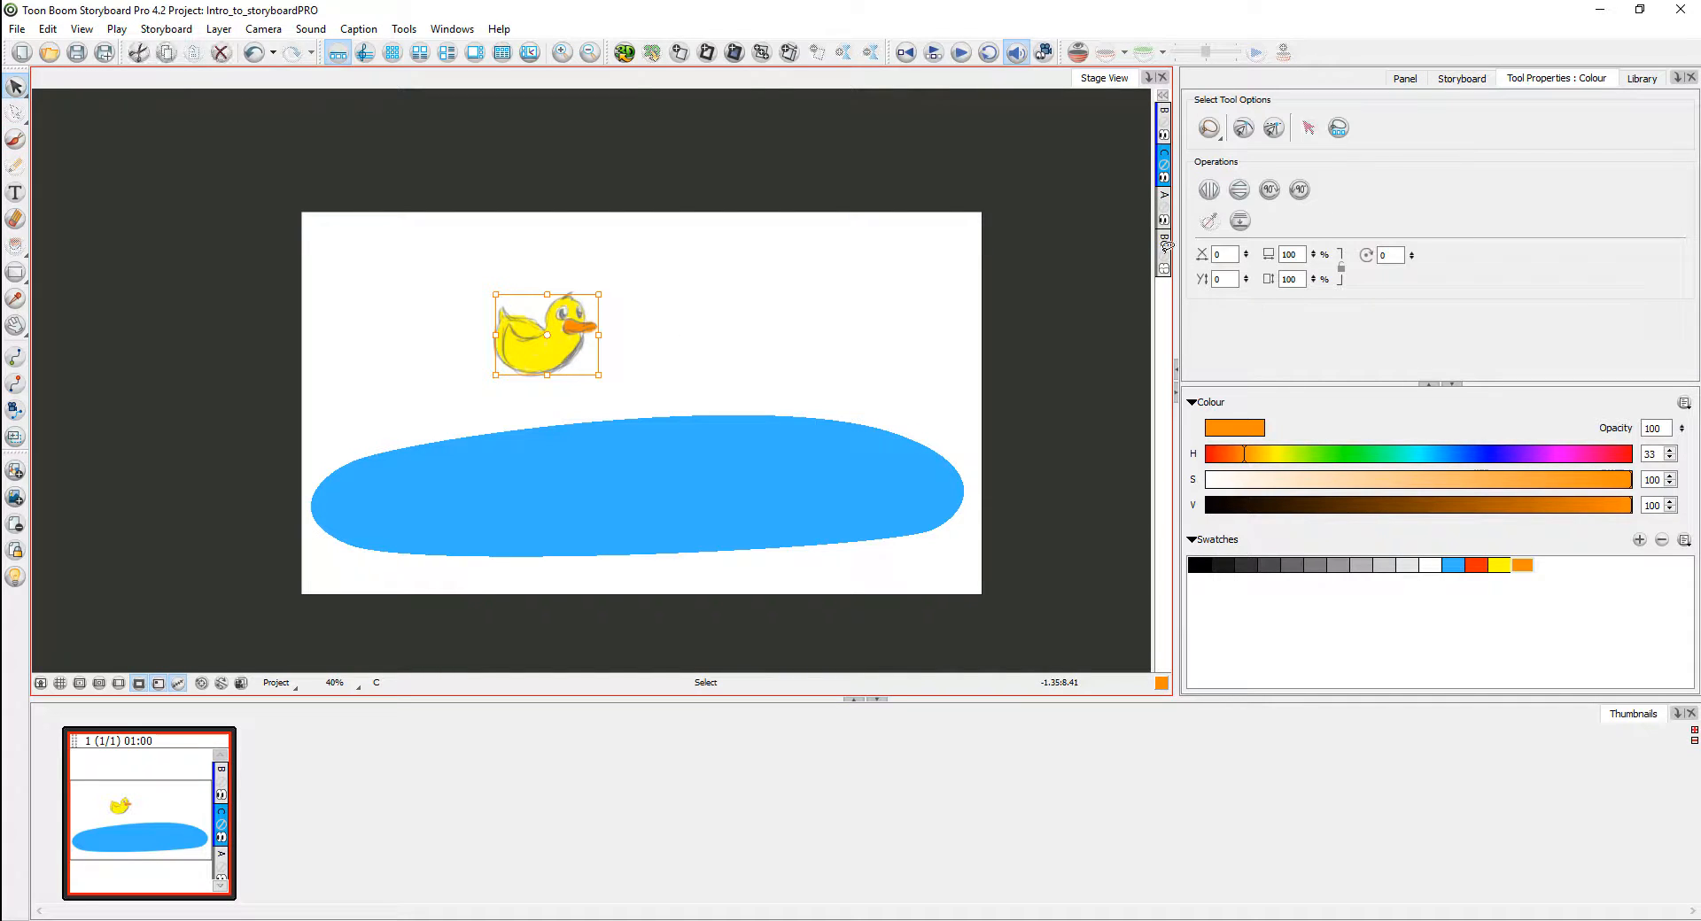
click(1164, 134)
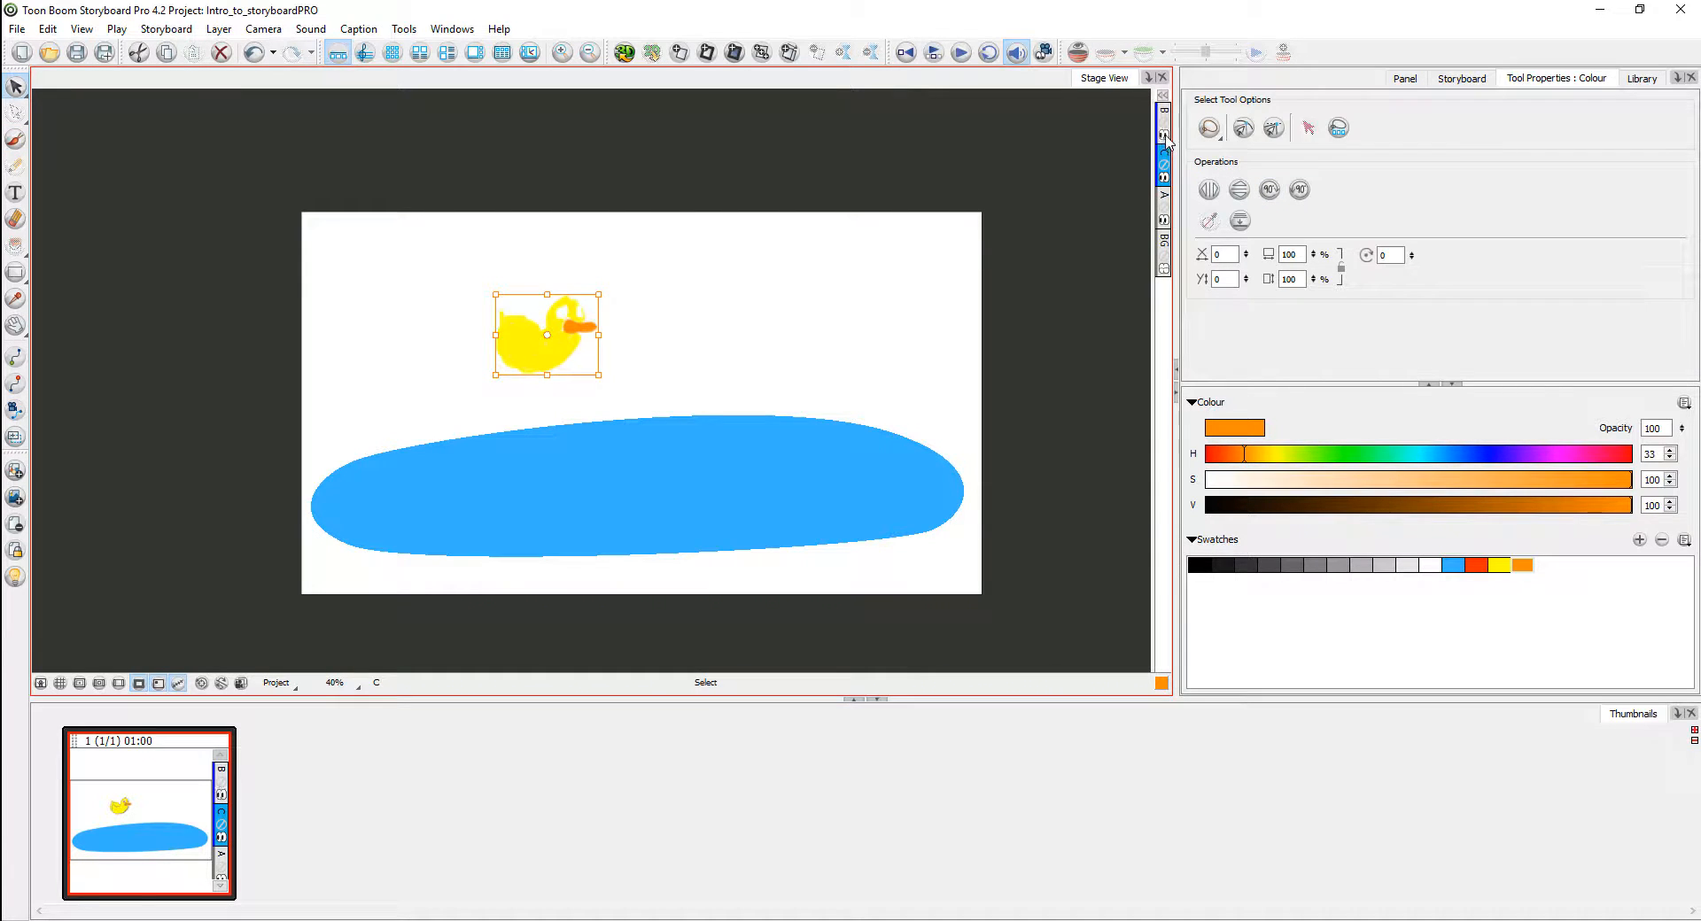
click(1164, 135)
click(1165, 178)
click(1165, 179)
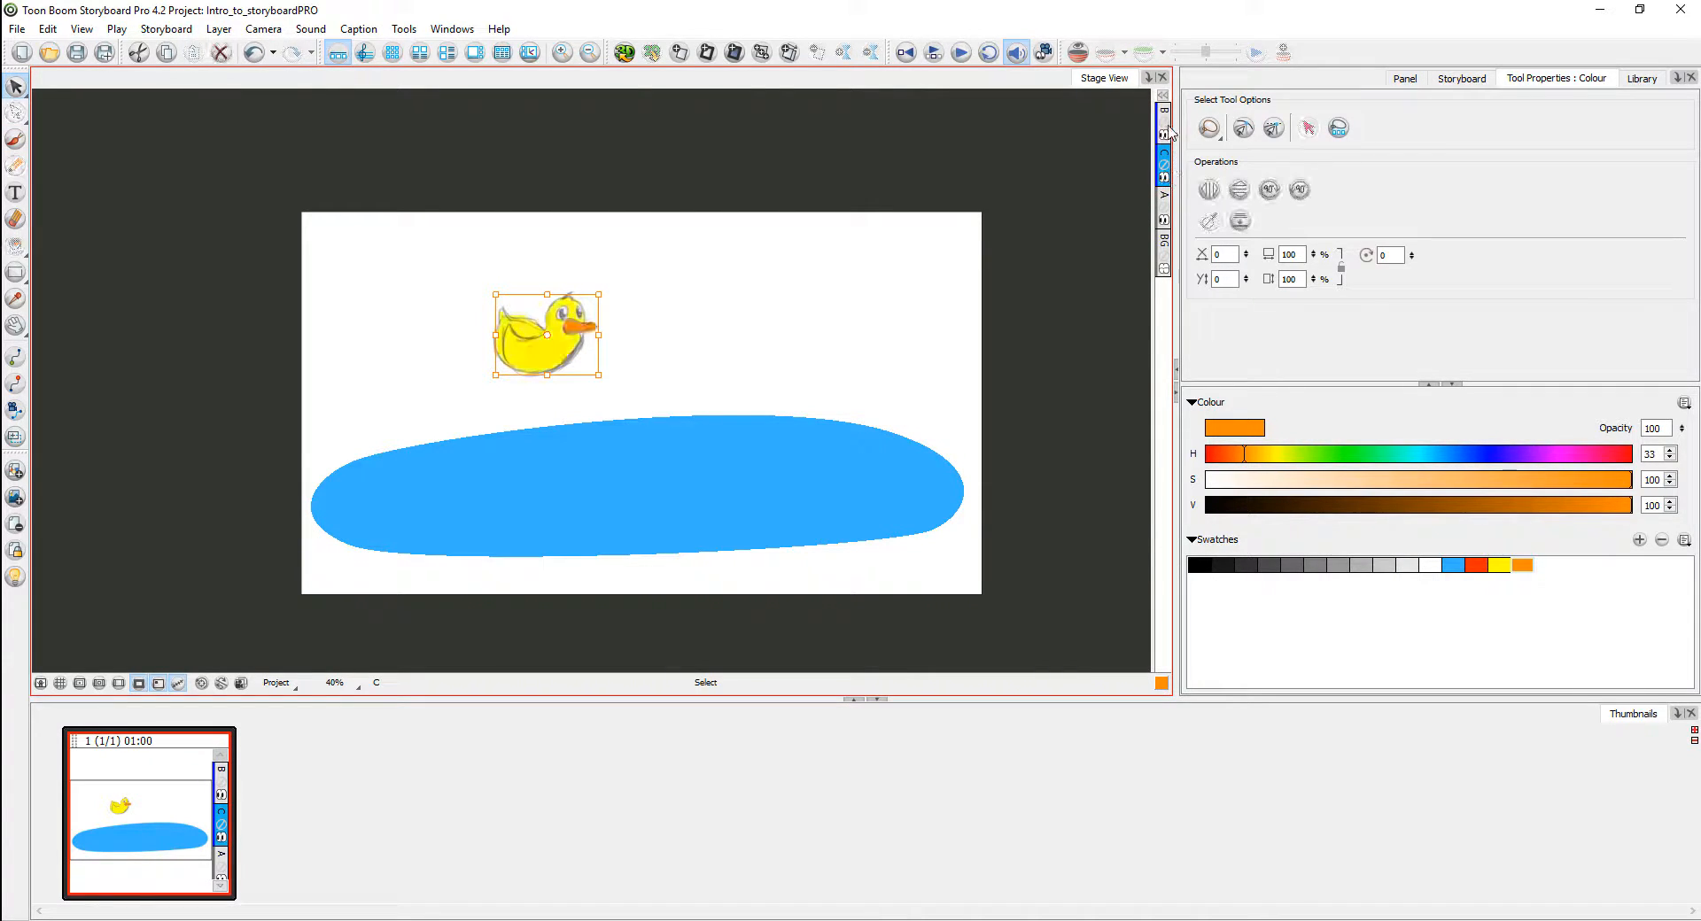
Step: Select layers B and C together and merge the duck's lines and colour into a single layer
click(1165, 115)
click(1165, 157)
right_click(1166, 157)
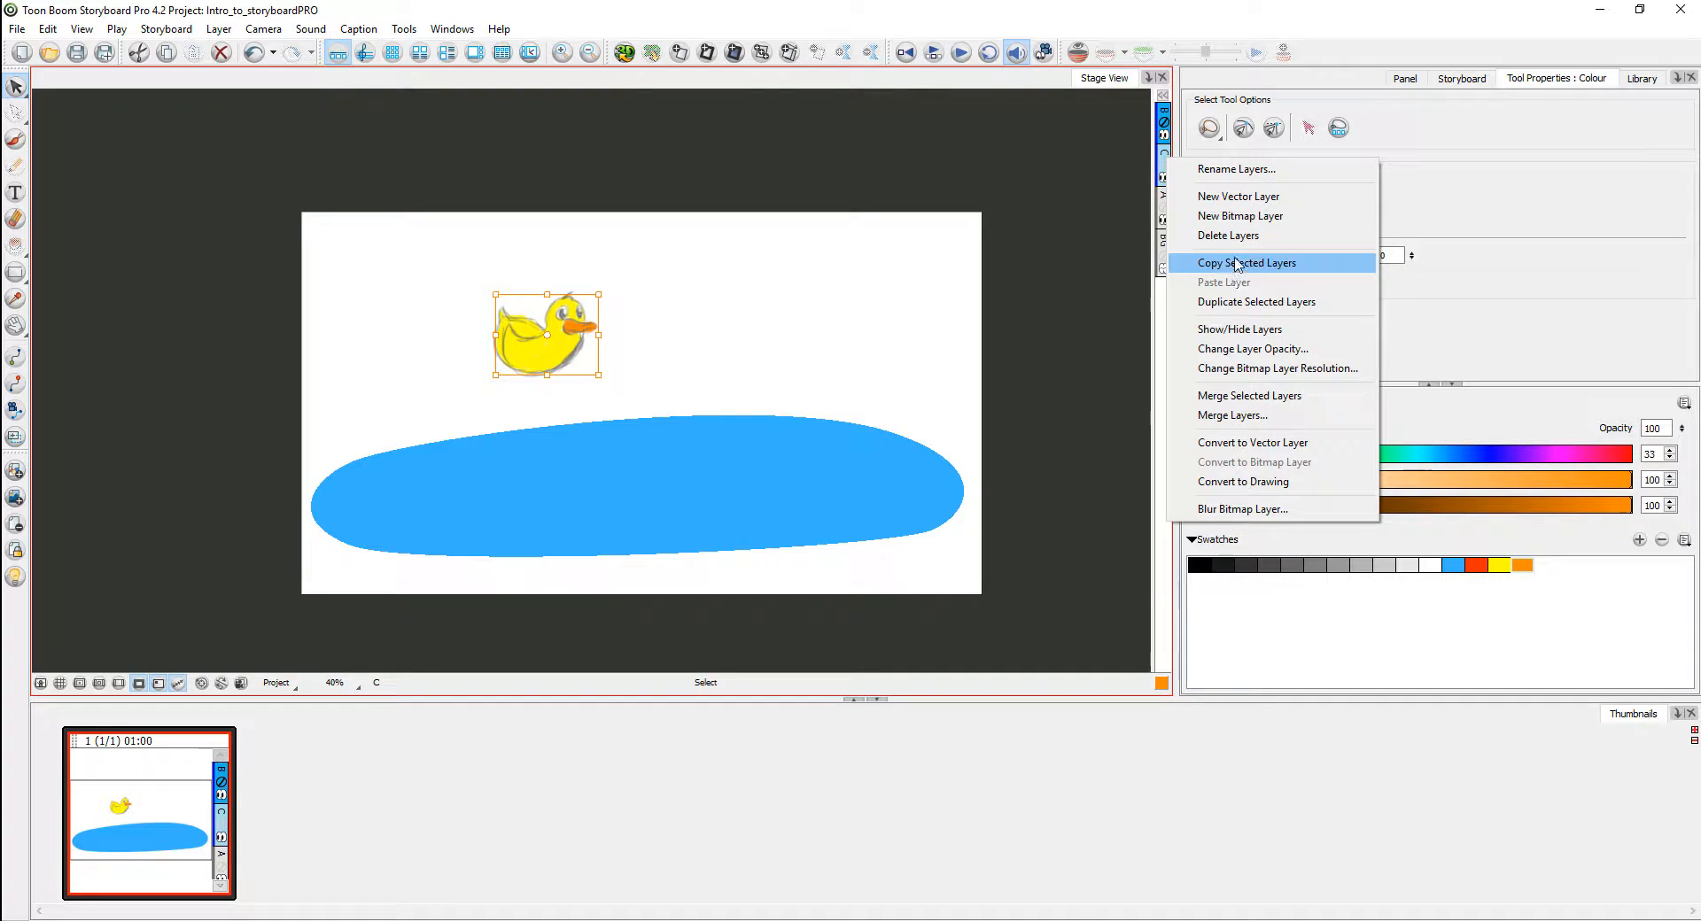
click(1281, 401)
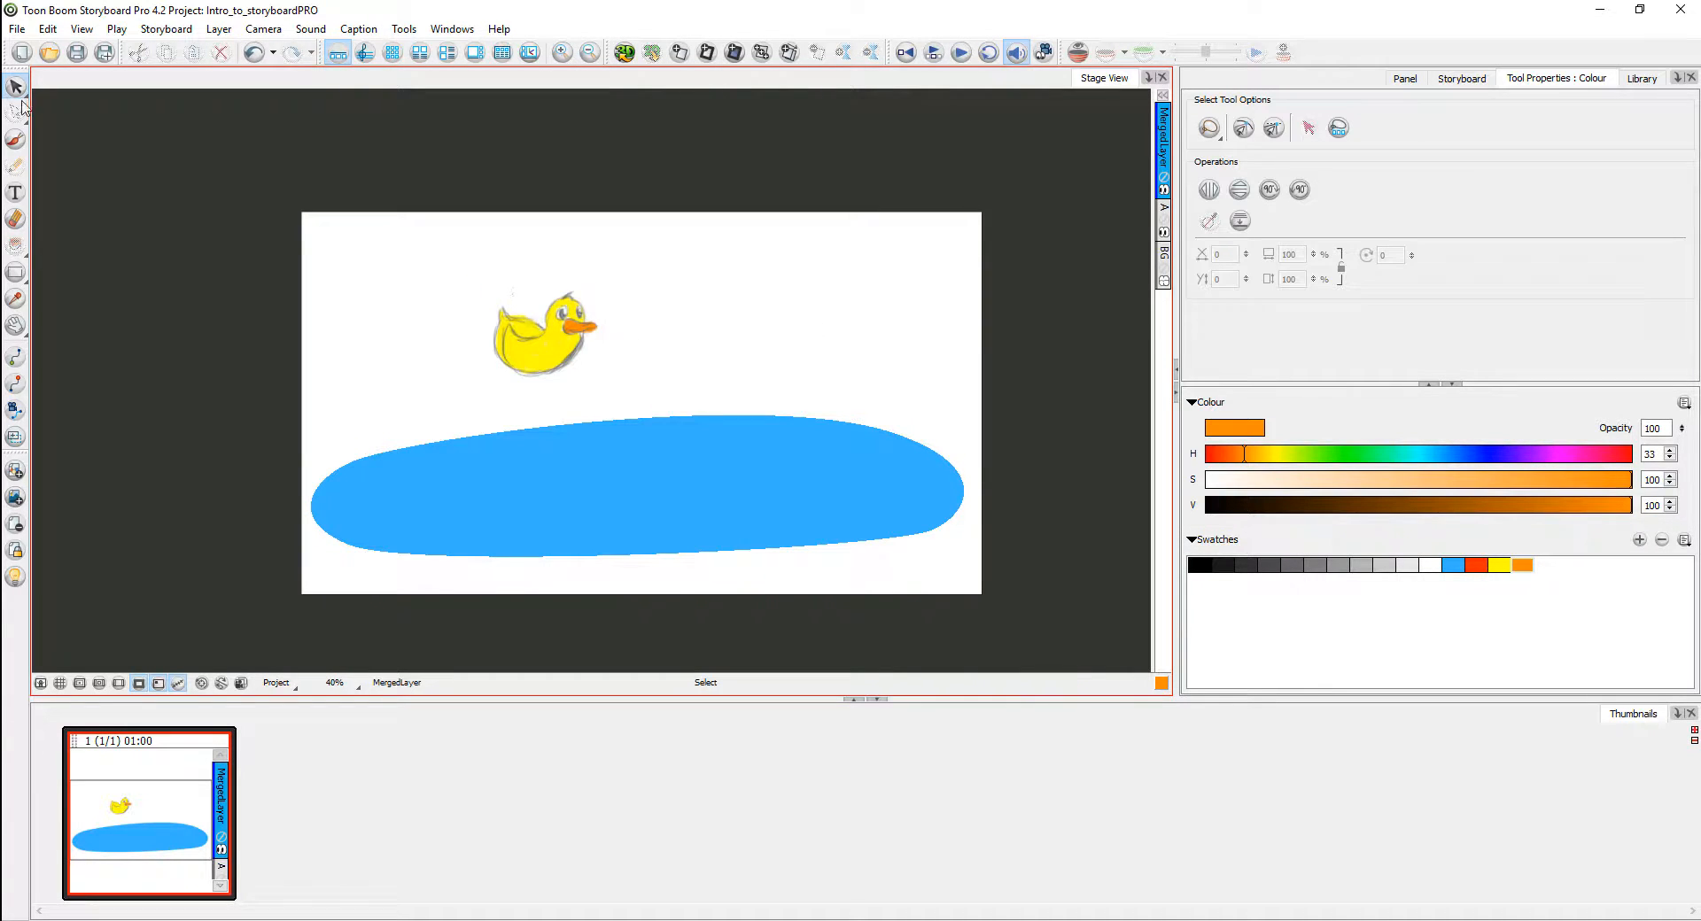
Step: Move the merged duck down so that it sits on the upper edge of the blue pond, and deselect it
click(584, 341)
drag(585, 341, 588, 424)
click(647, 370)
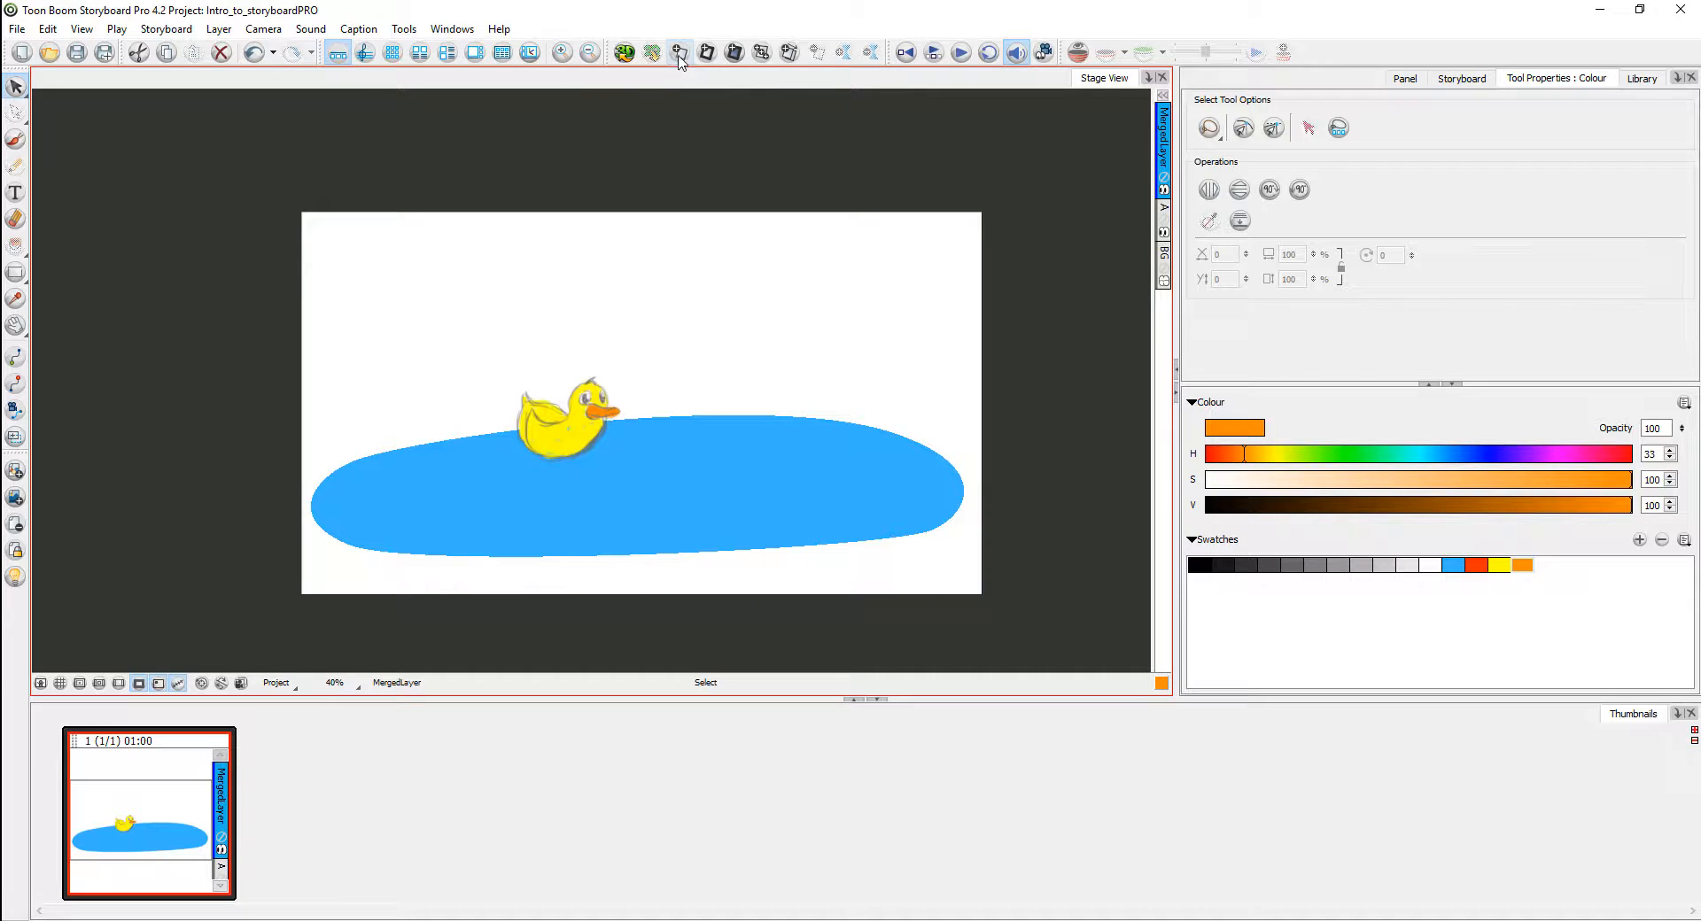
Step: Duplicate the panel, move the duck to the right along the pond in the copy, and flip between both panels to compare
click(789, 53)
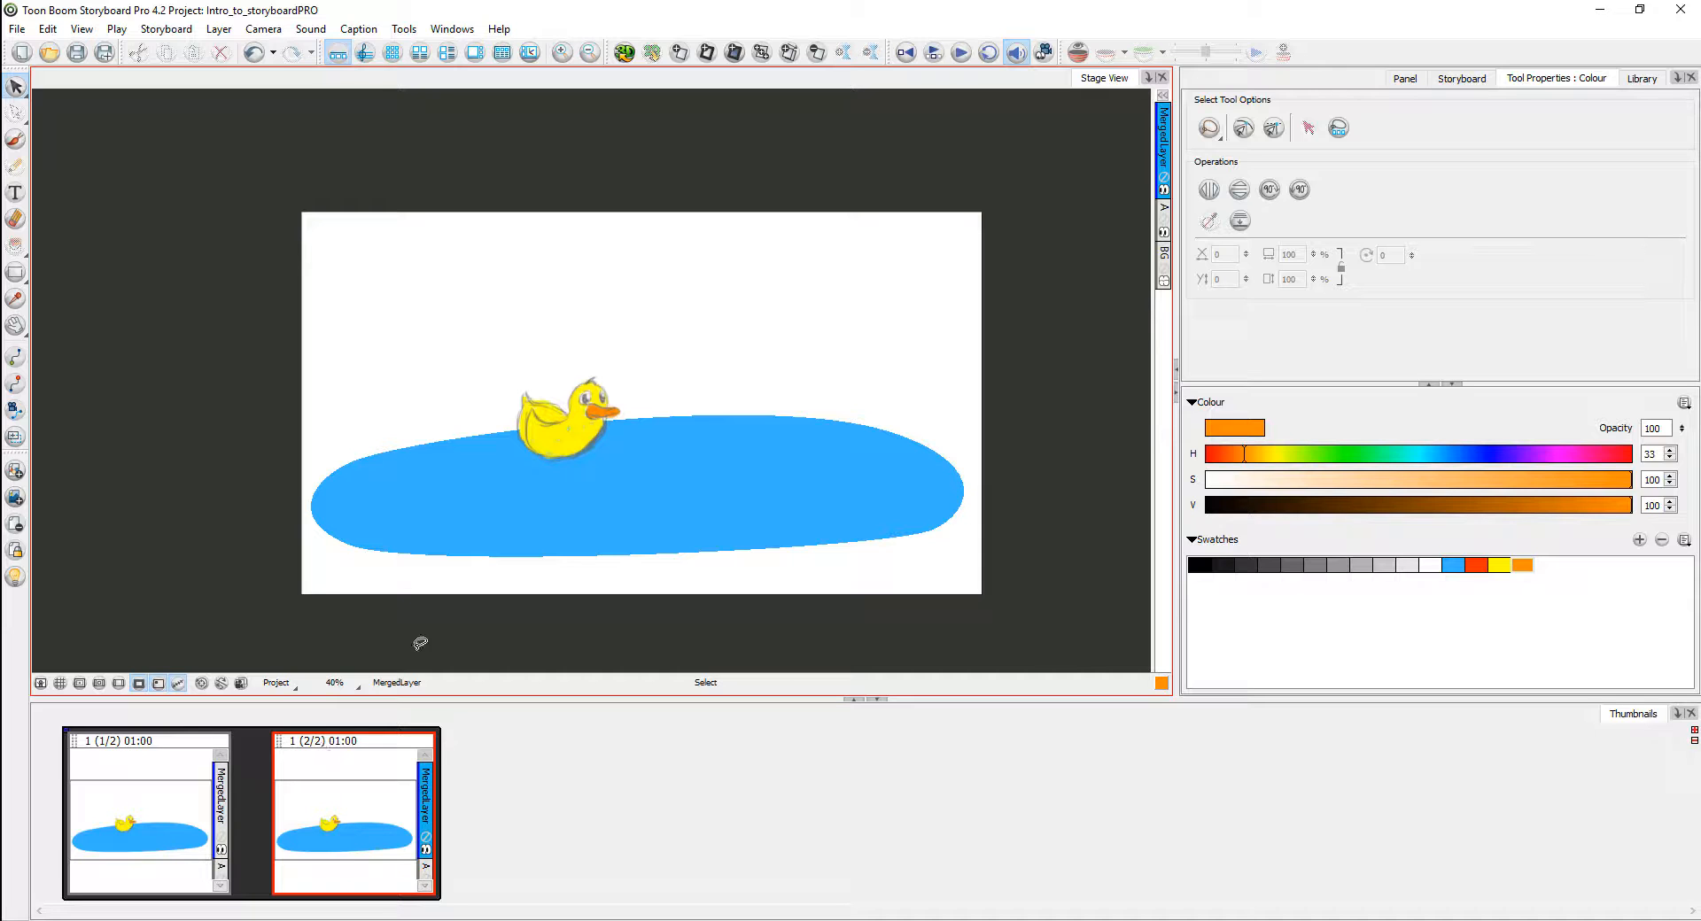
click(606, 410)
drag(592, 425, 772, 425)
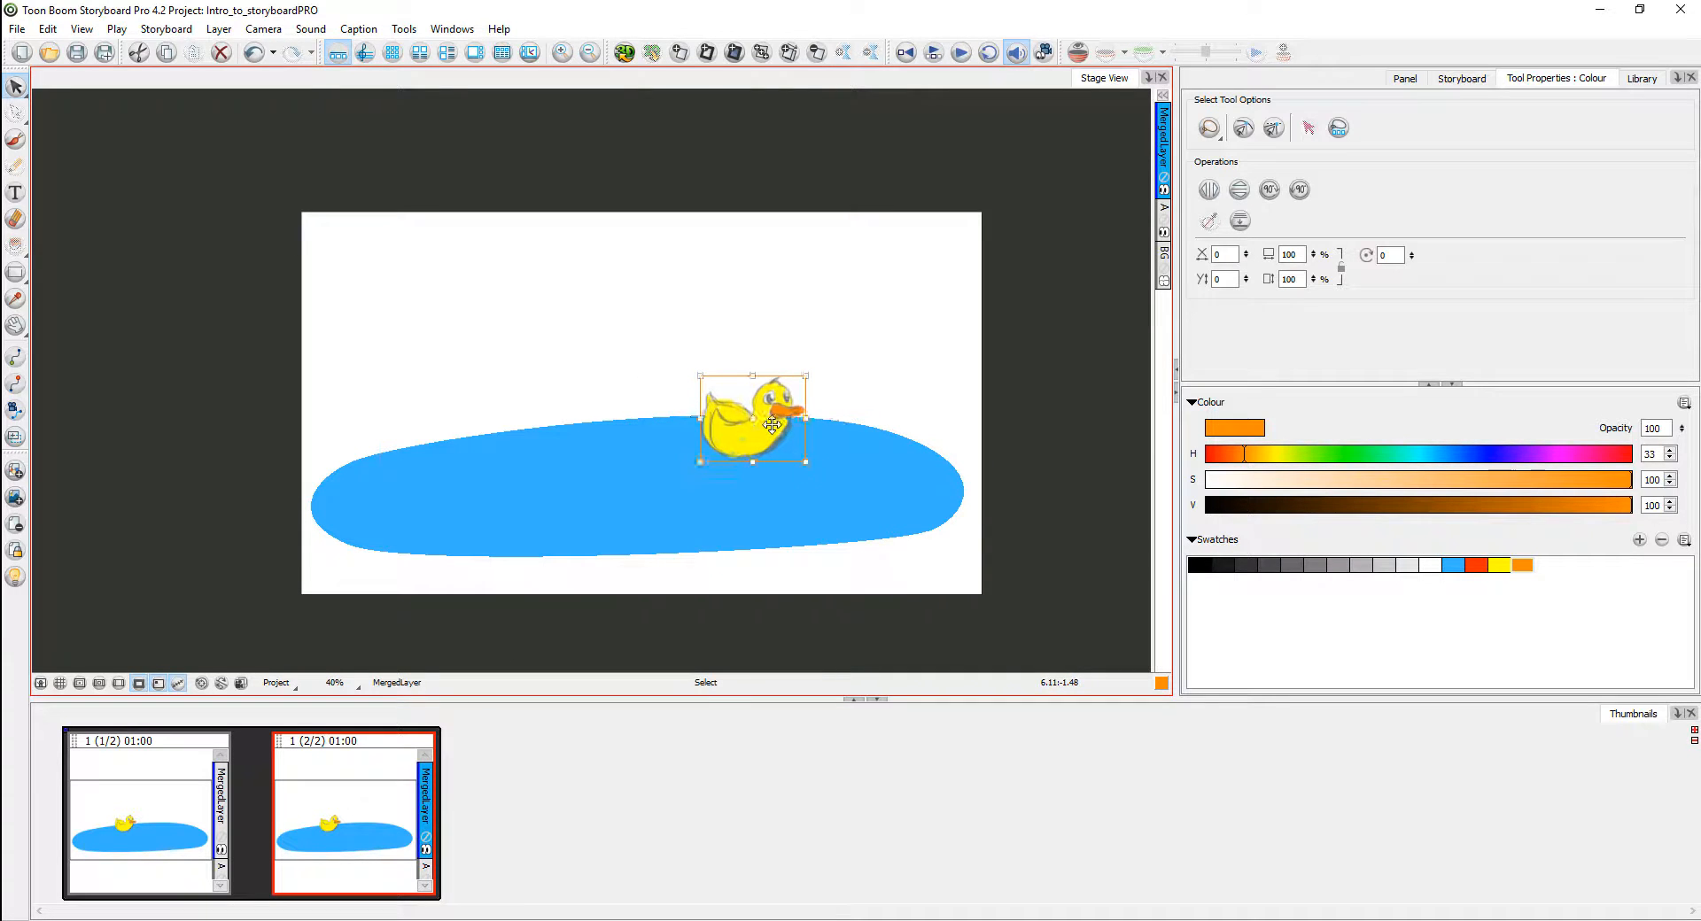
click(164, 776)
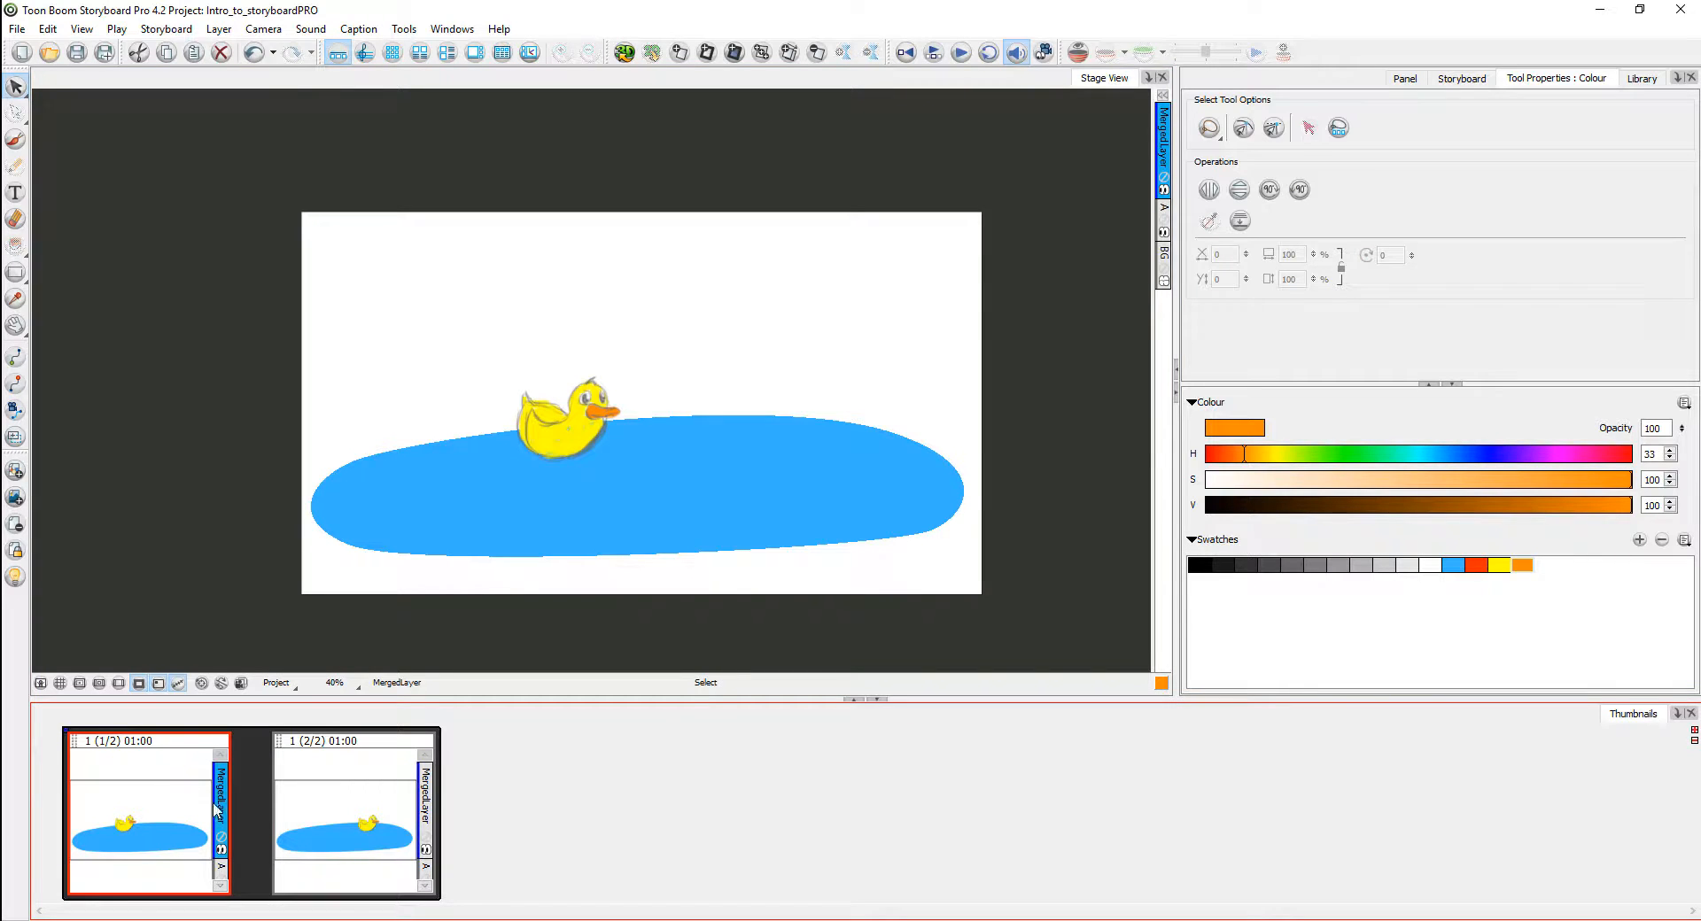
click(354, 793)
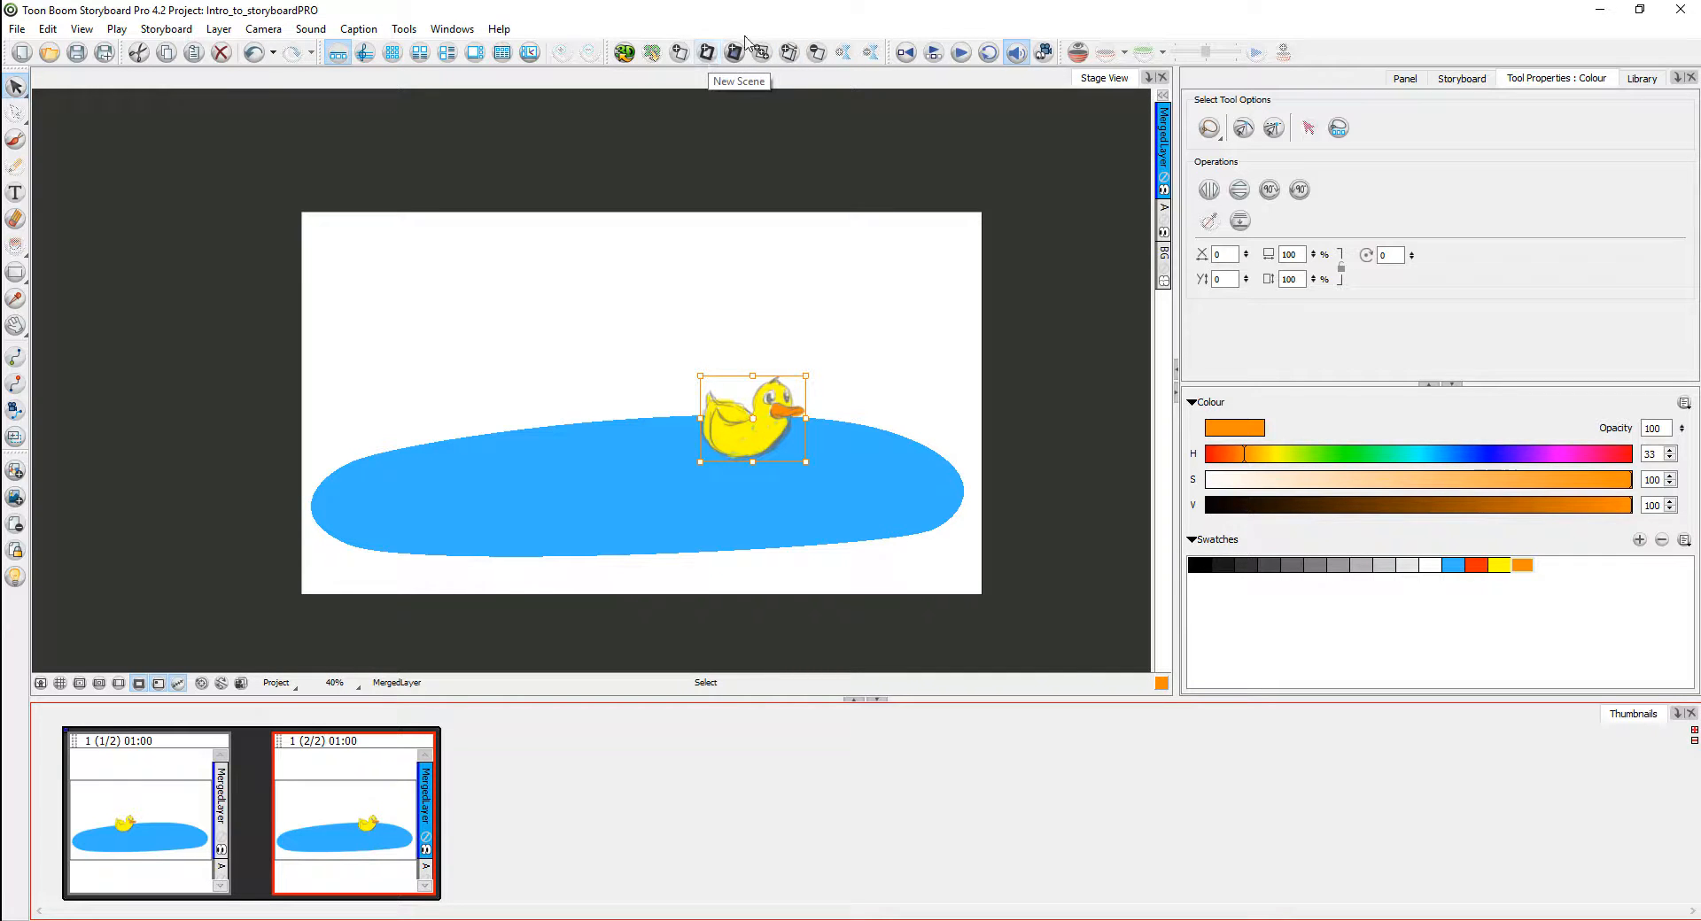
Step: Add a new scene, and select and copy the duck from the merged layer in scene 1's second panel
click(707, 53)
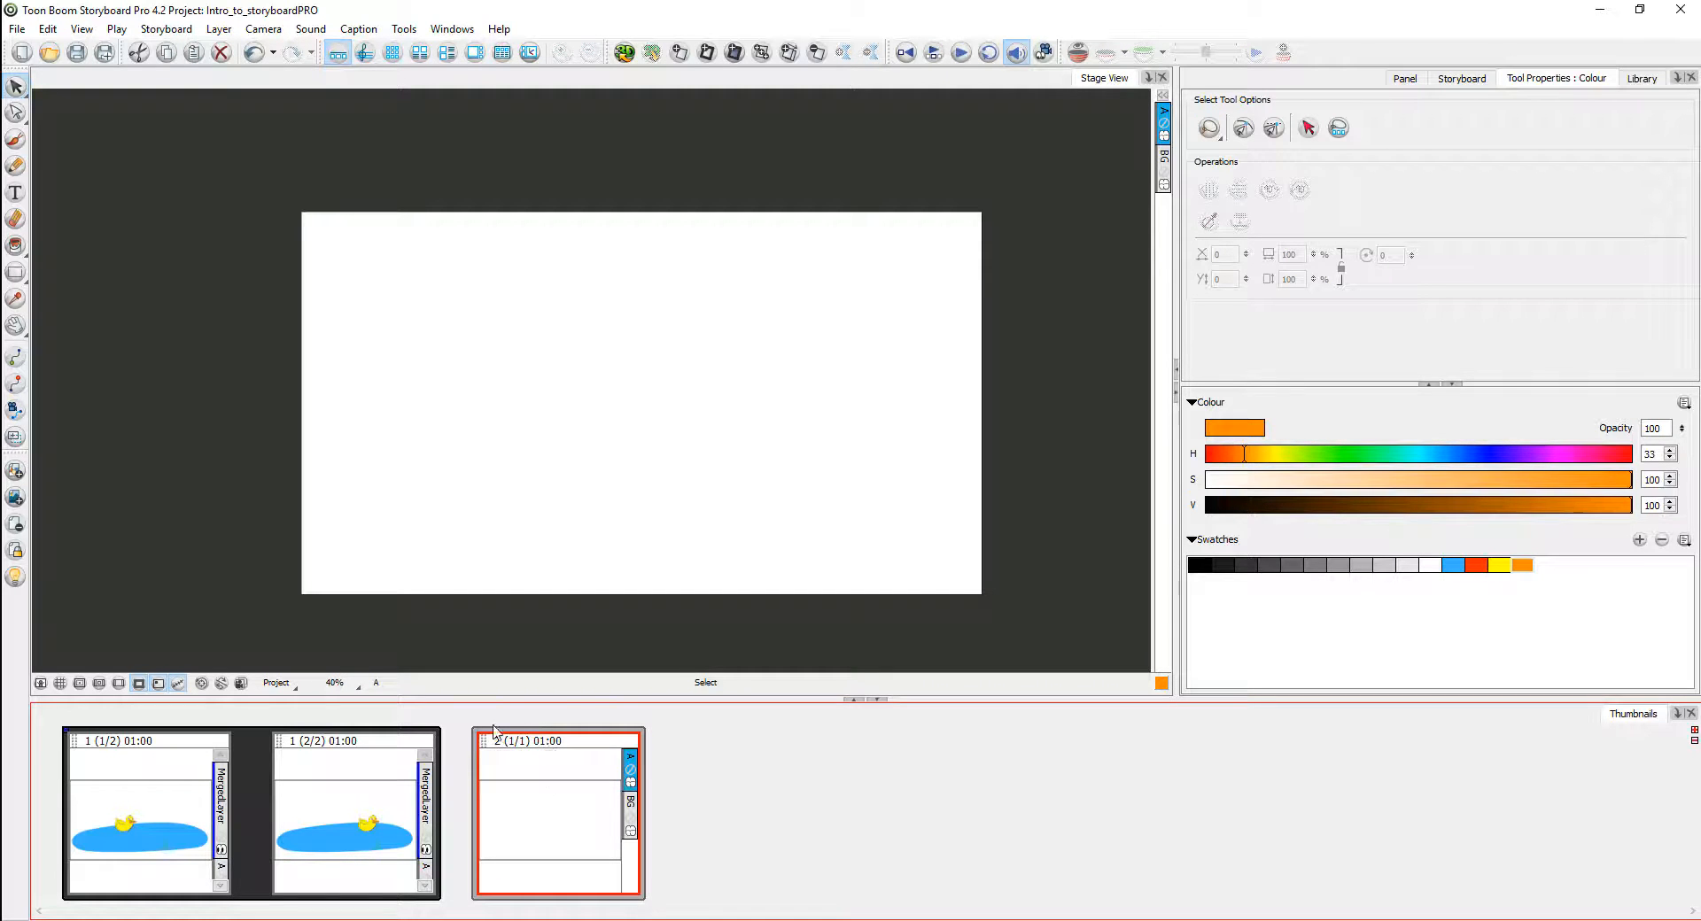
click(366, 782)
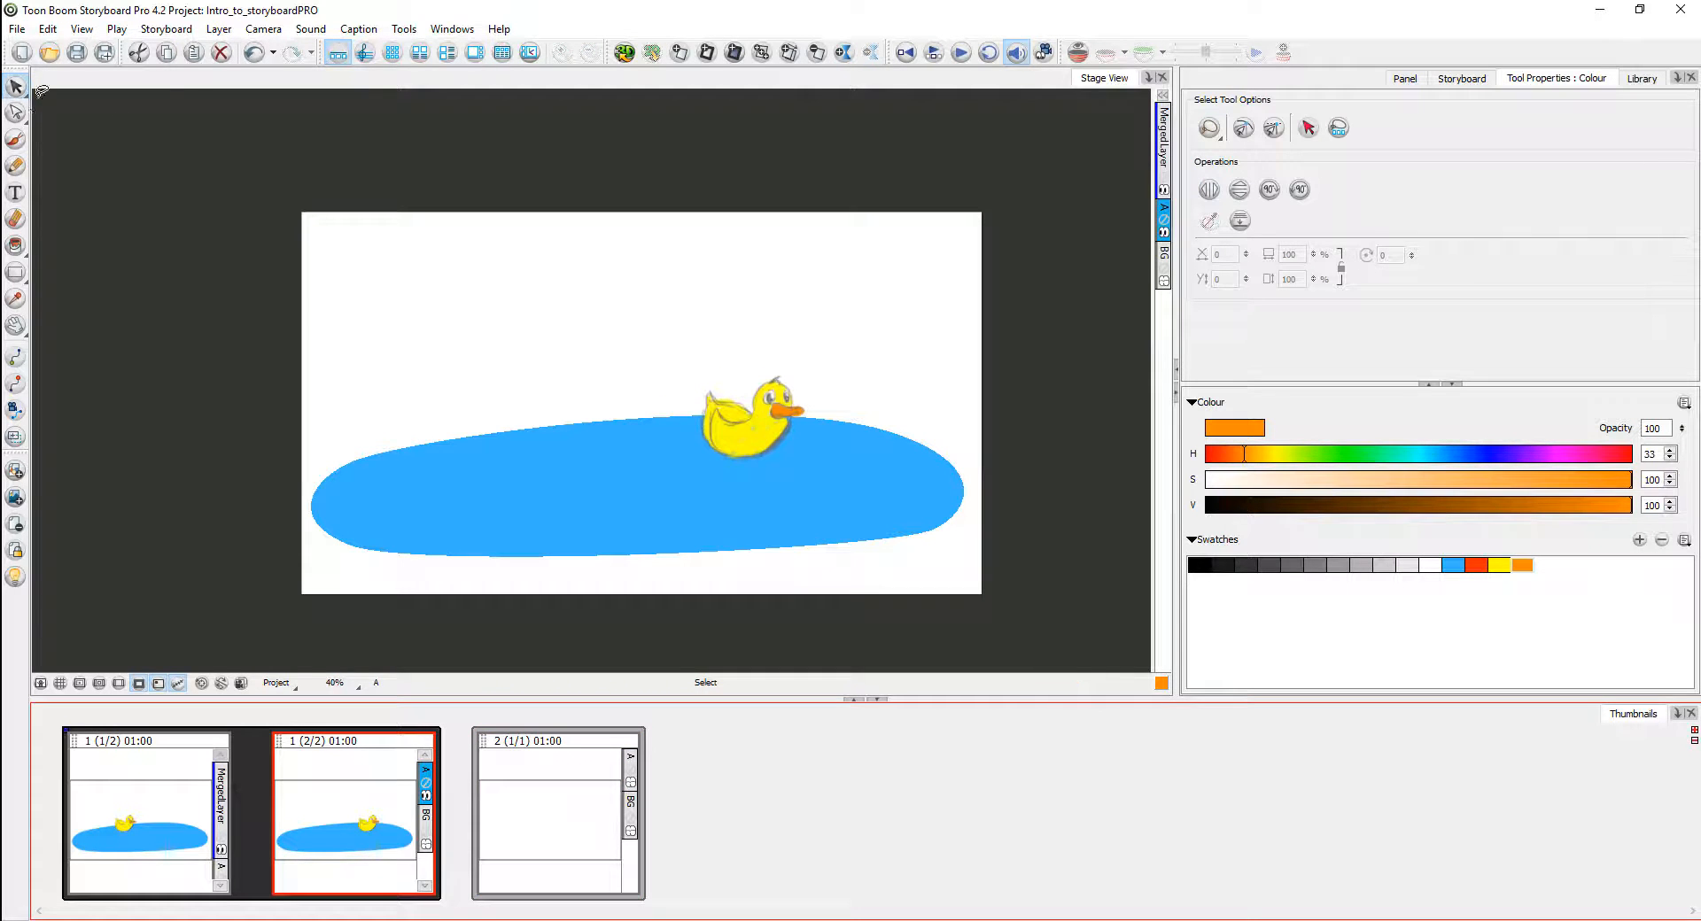
drag(792, 370, 764, 411)
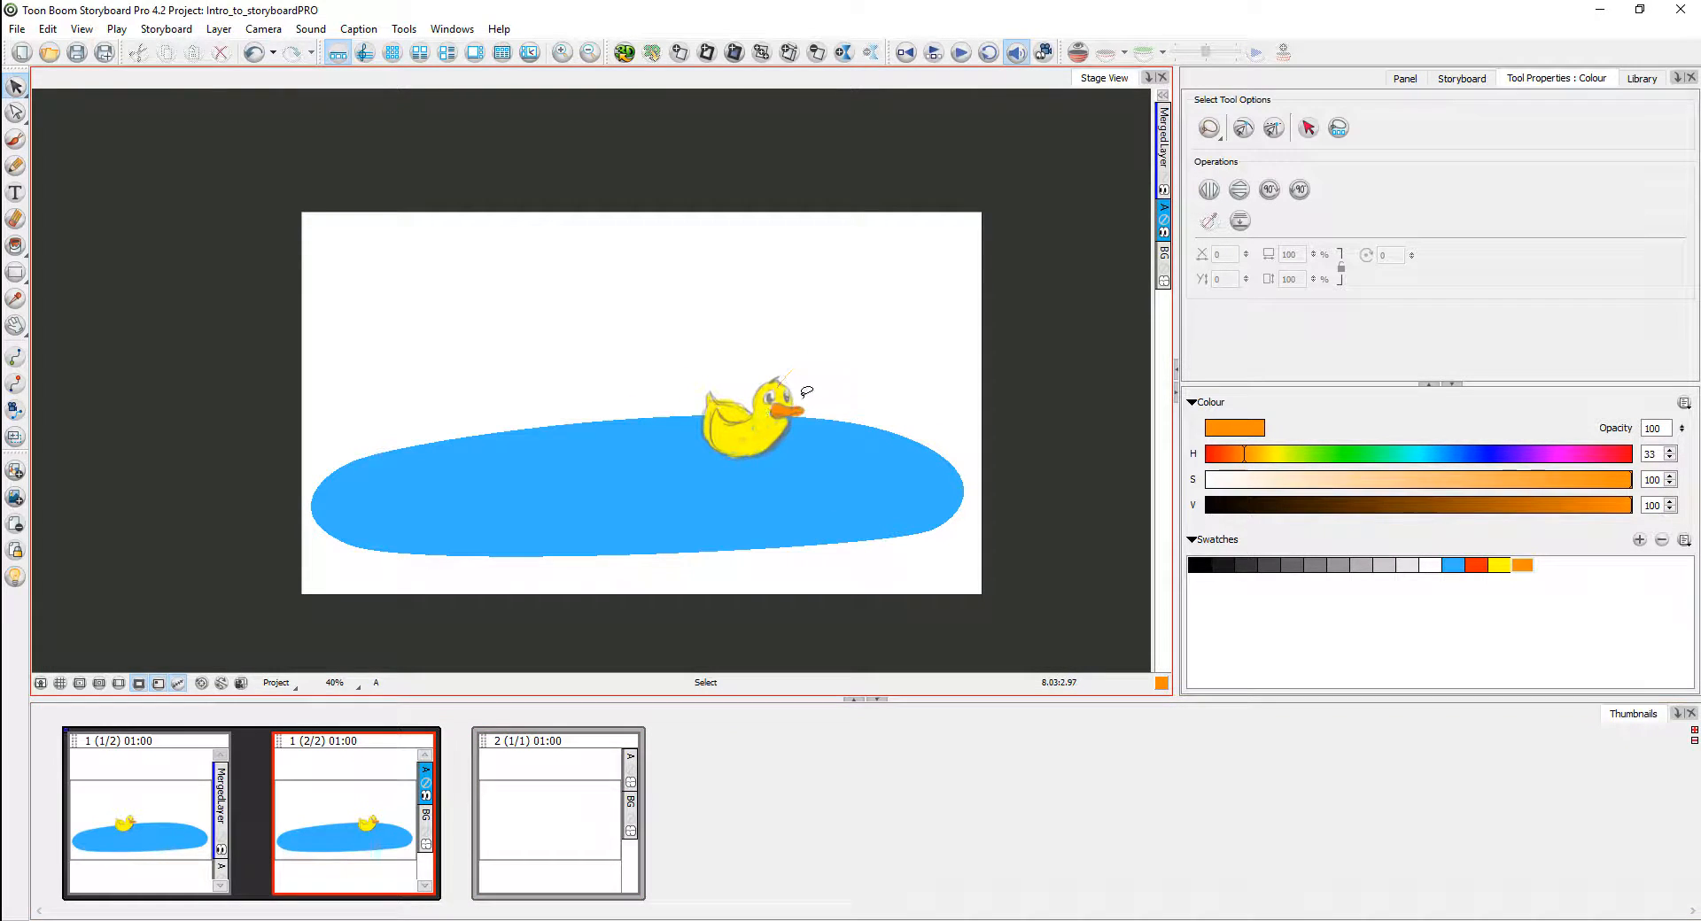
click(797, 415)
click(840, 315)
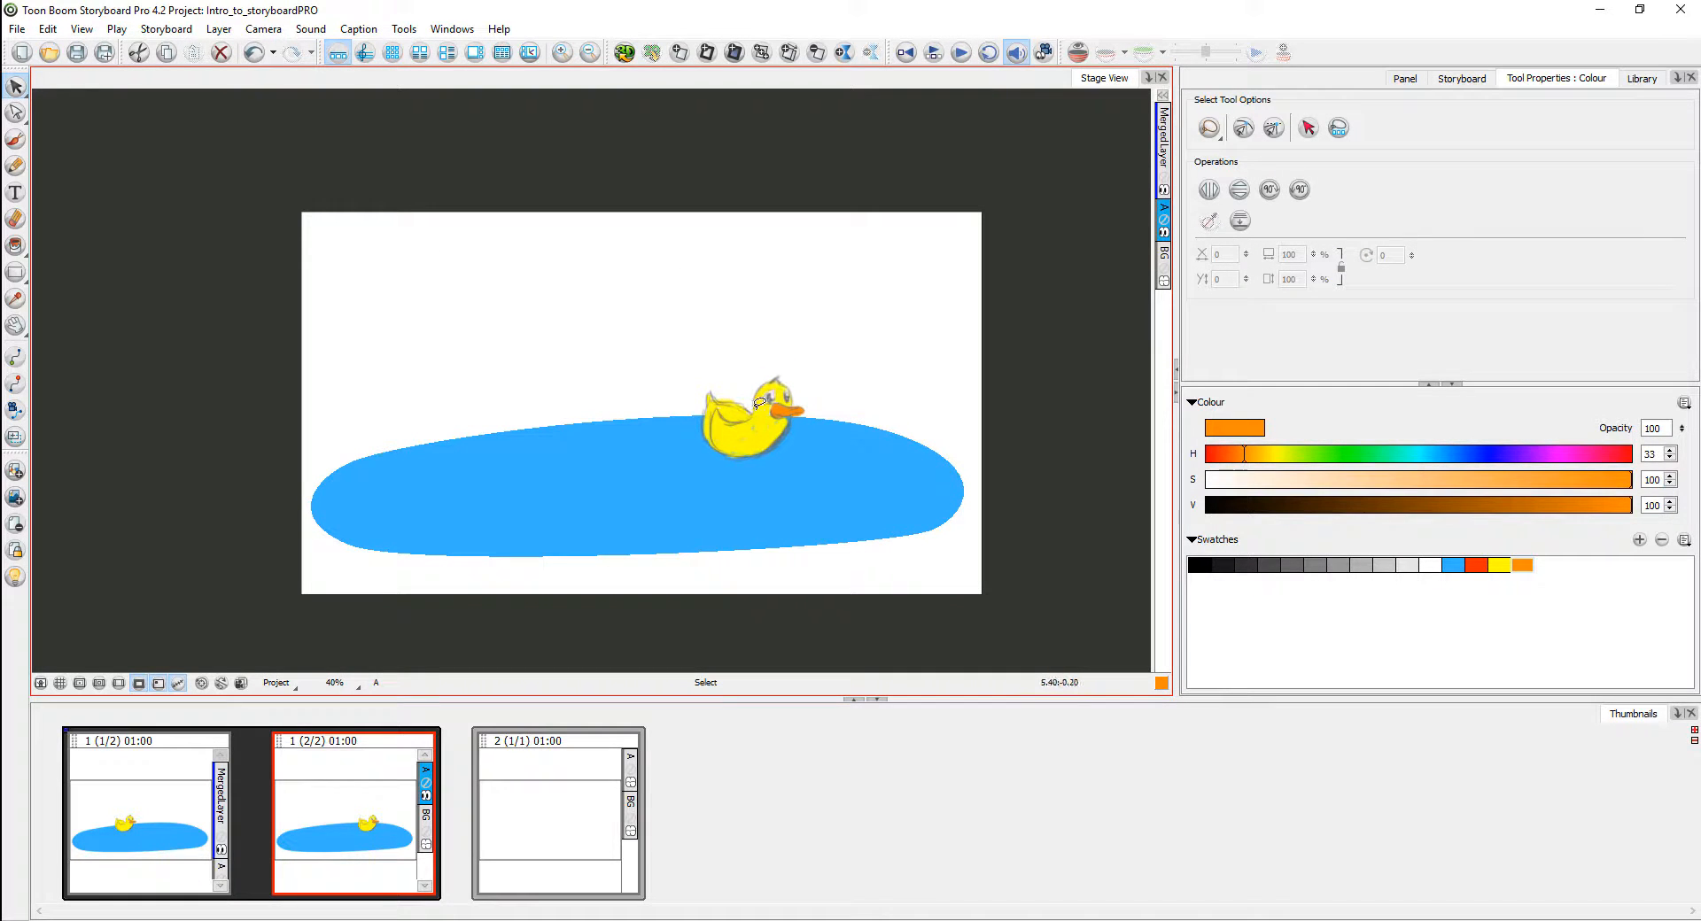
click(1165, 158)
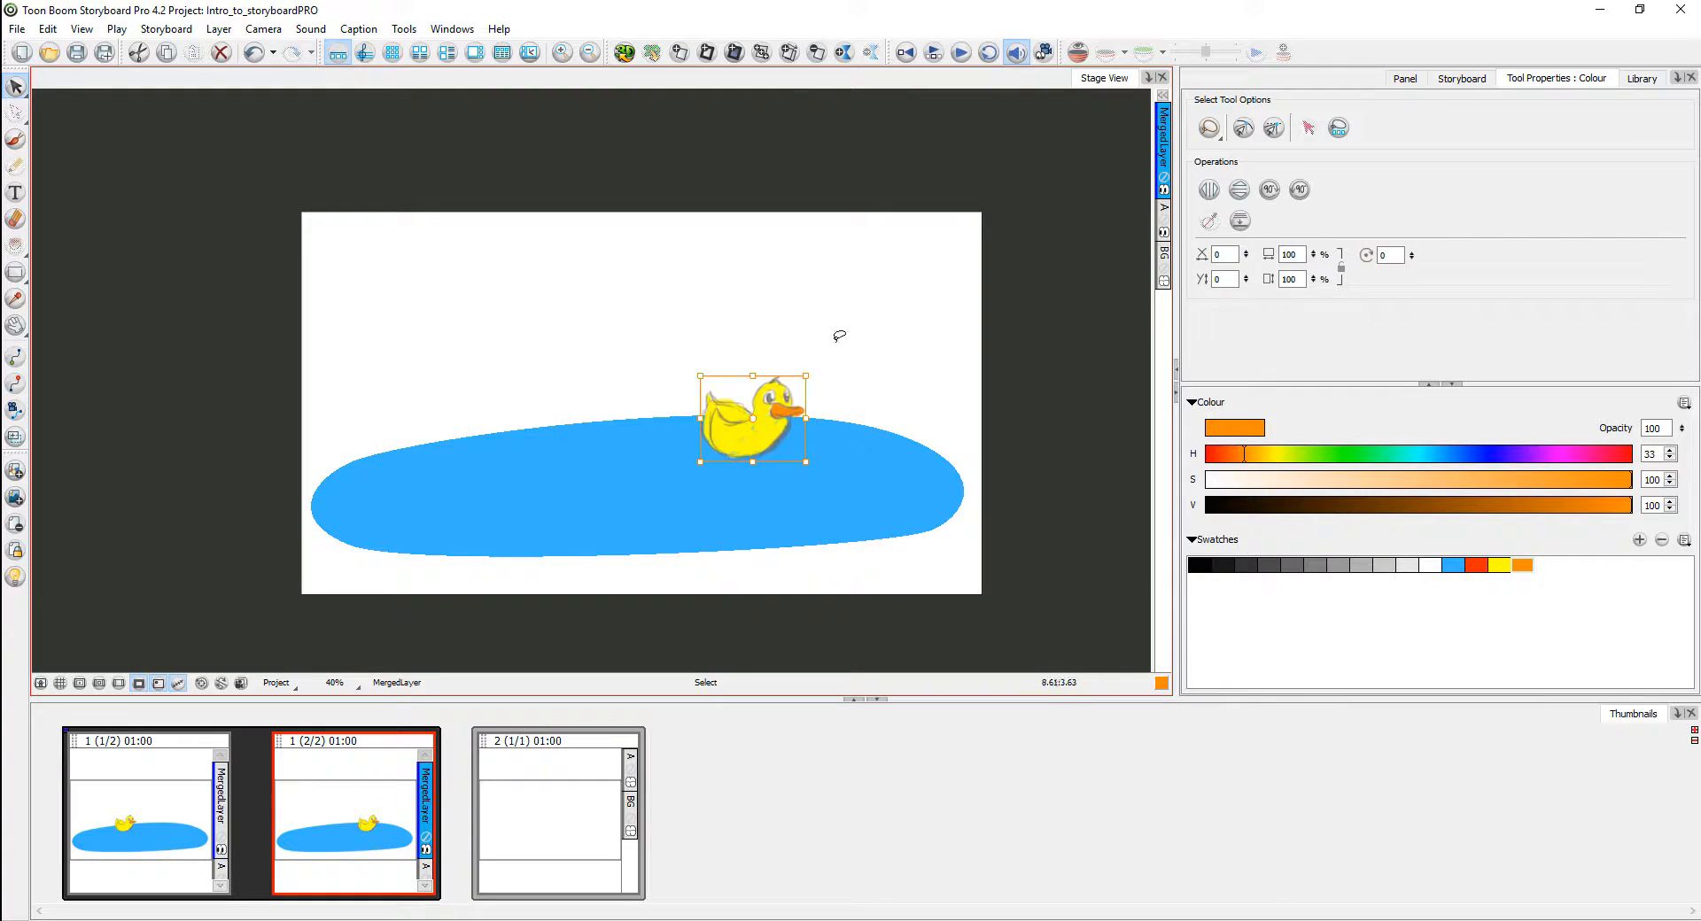
click(771, 418)
Step: Add a bitmap layer to the scene 2 panel and paste the copied duck onto it
click(558, 805)
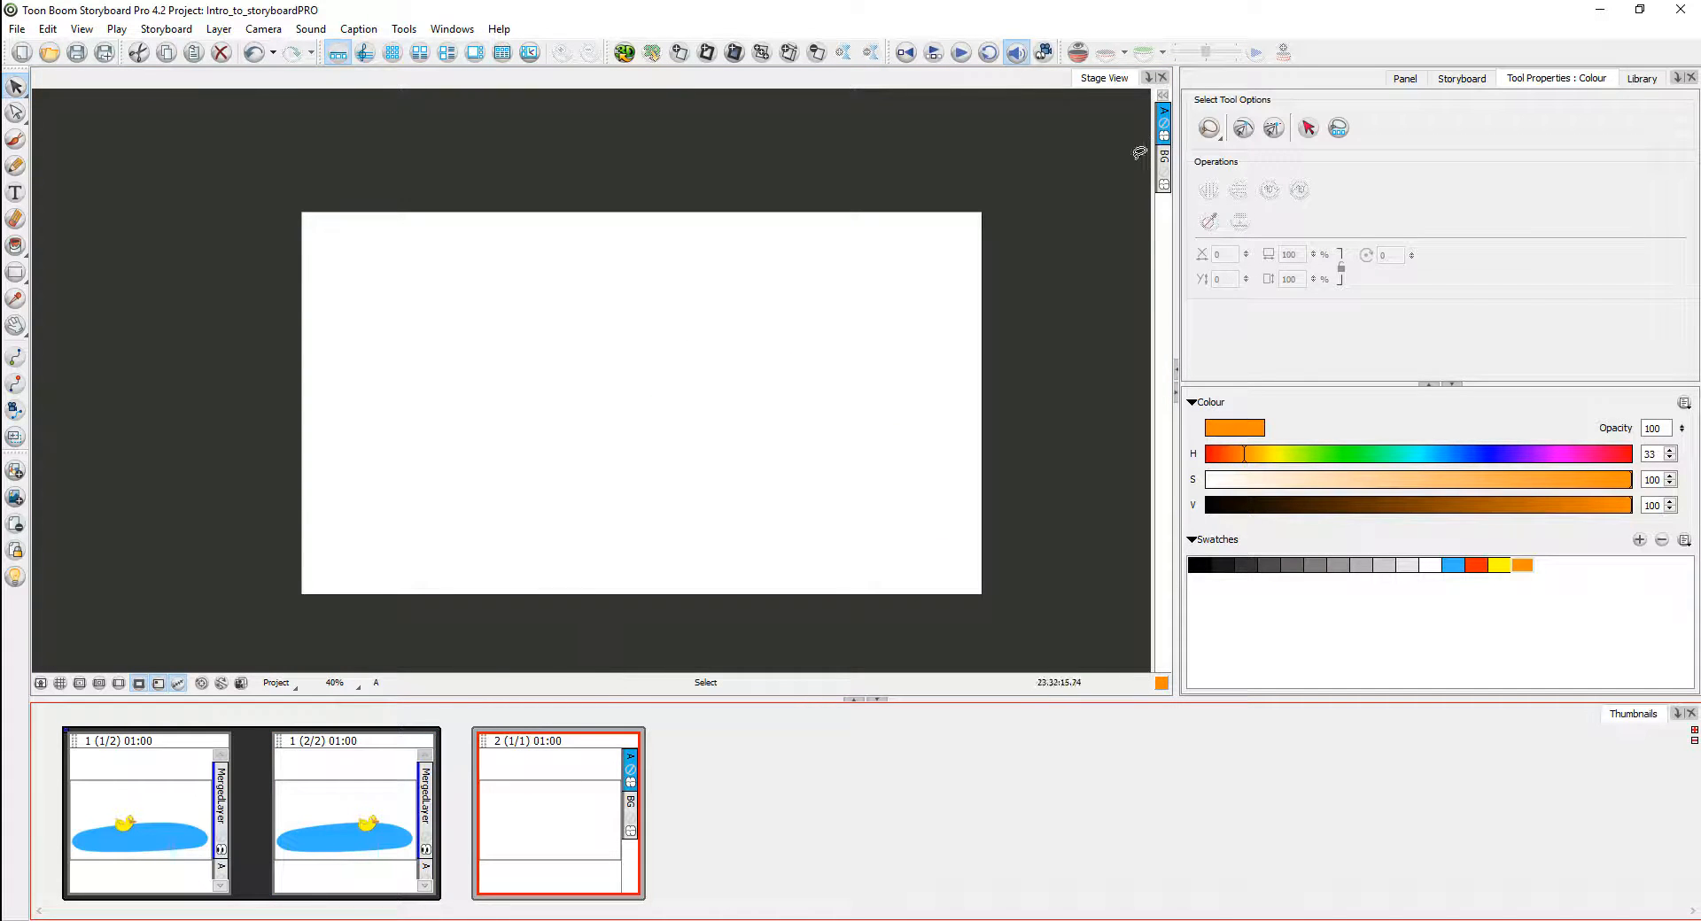
right_click(1165, 229)
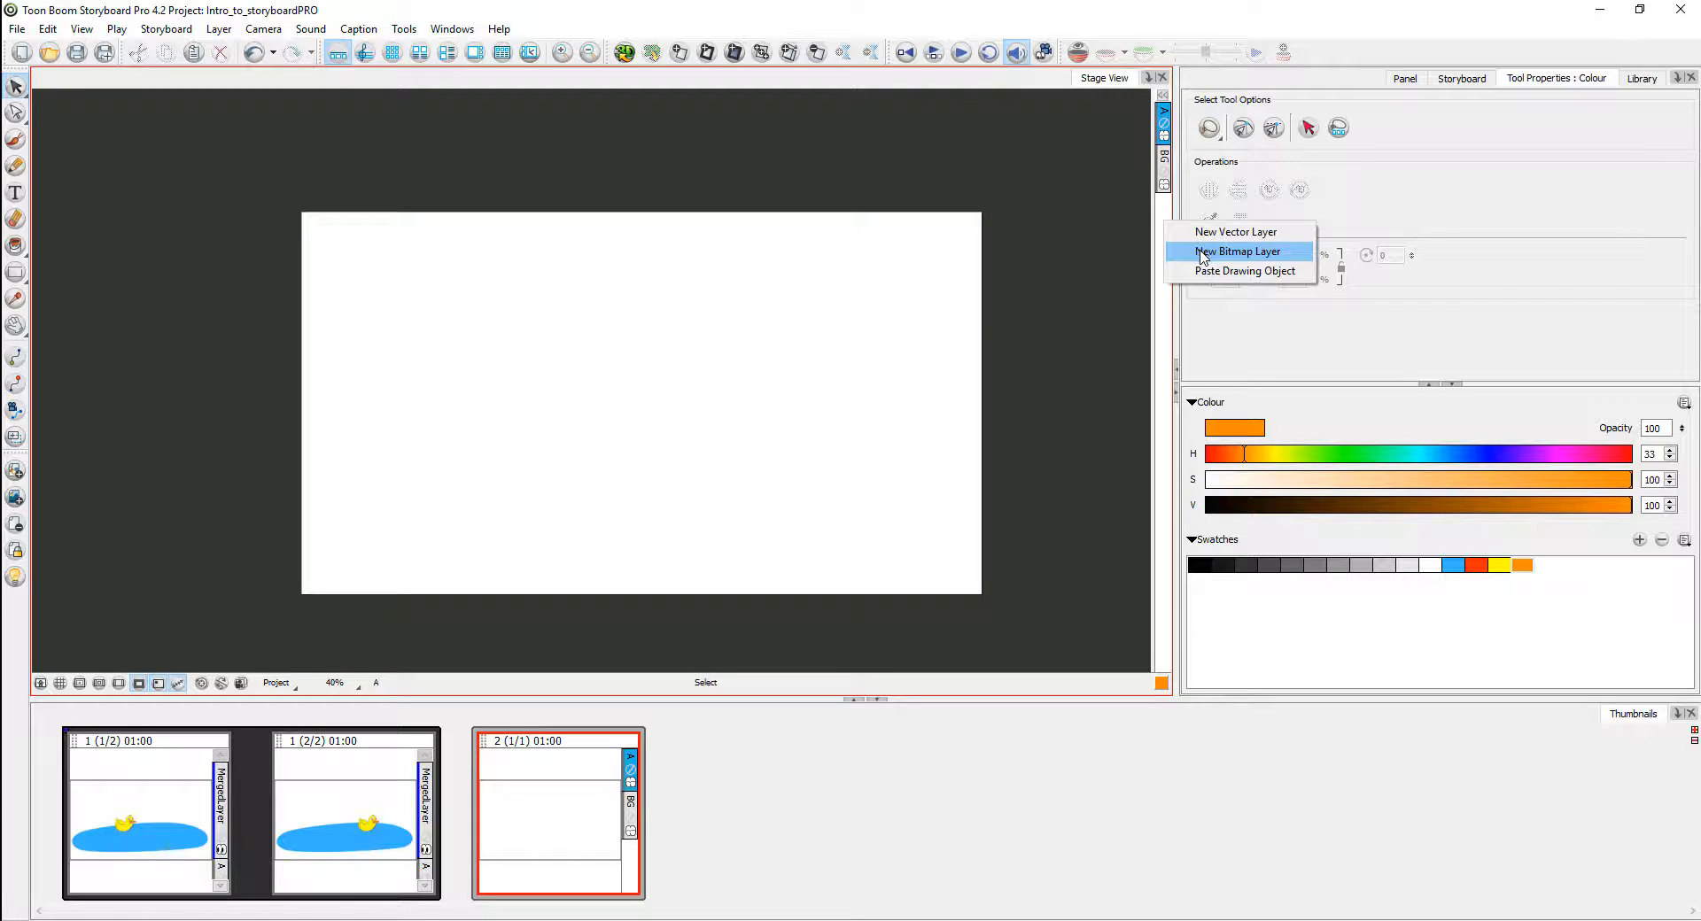
click(1203, 253)
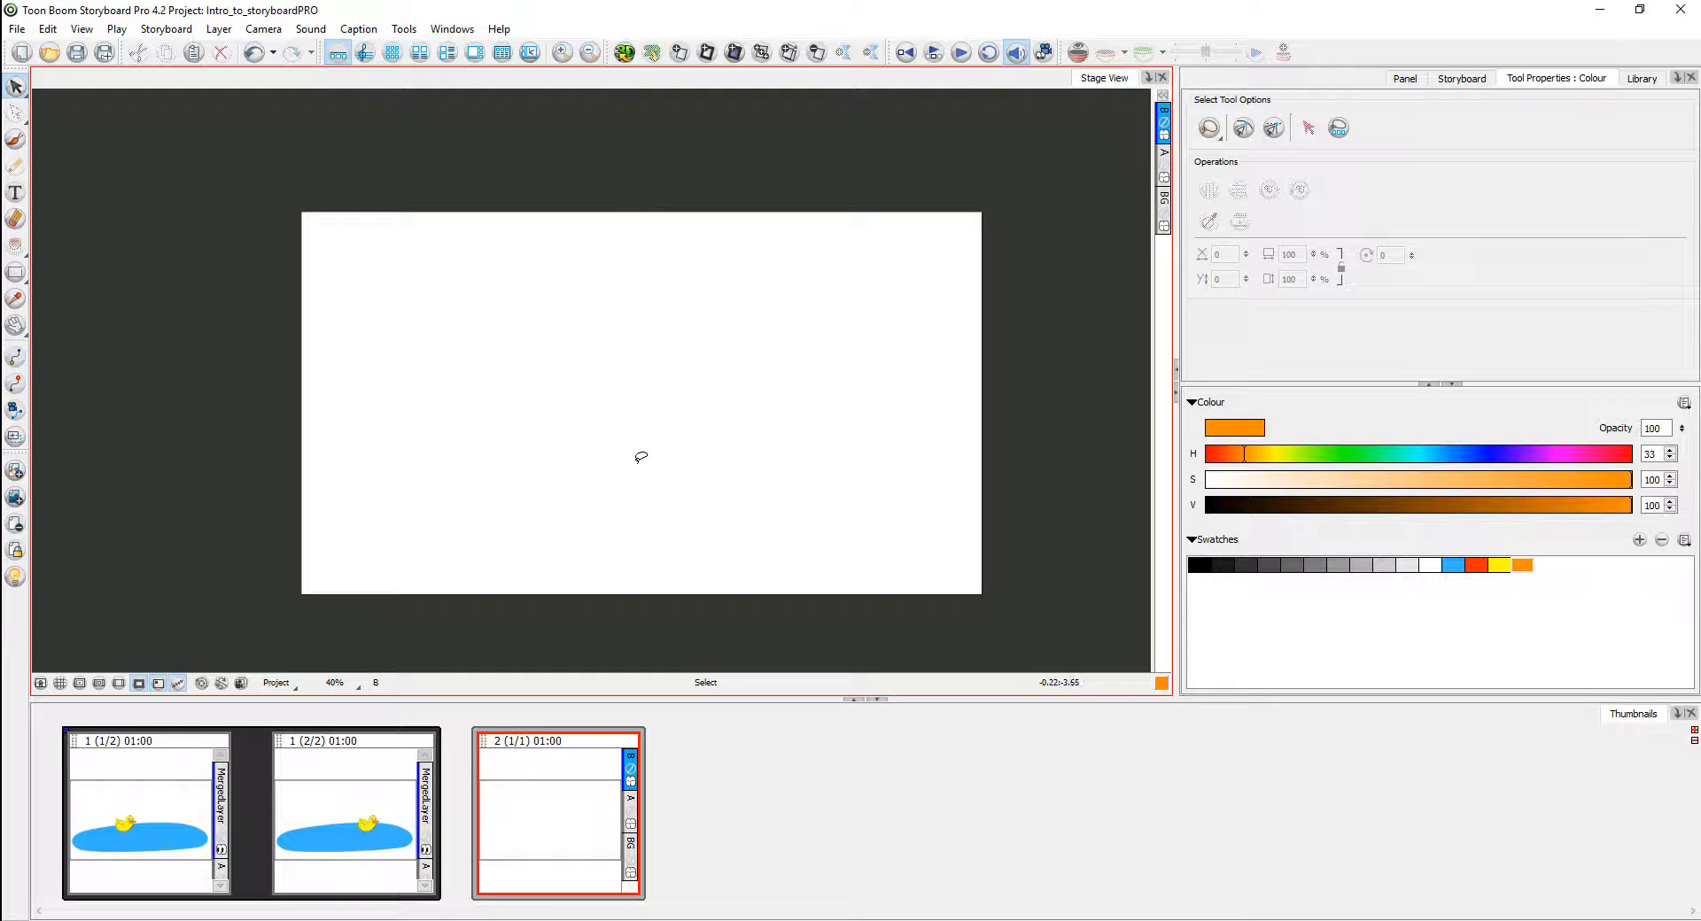
key(ctrl+v)
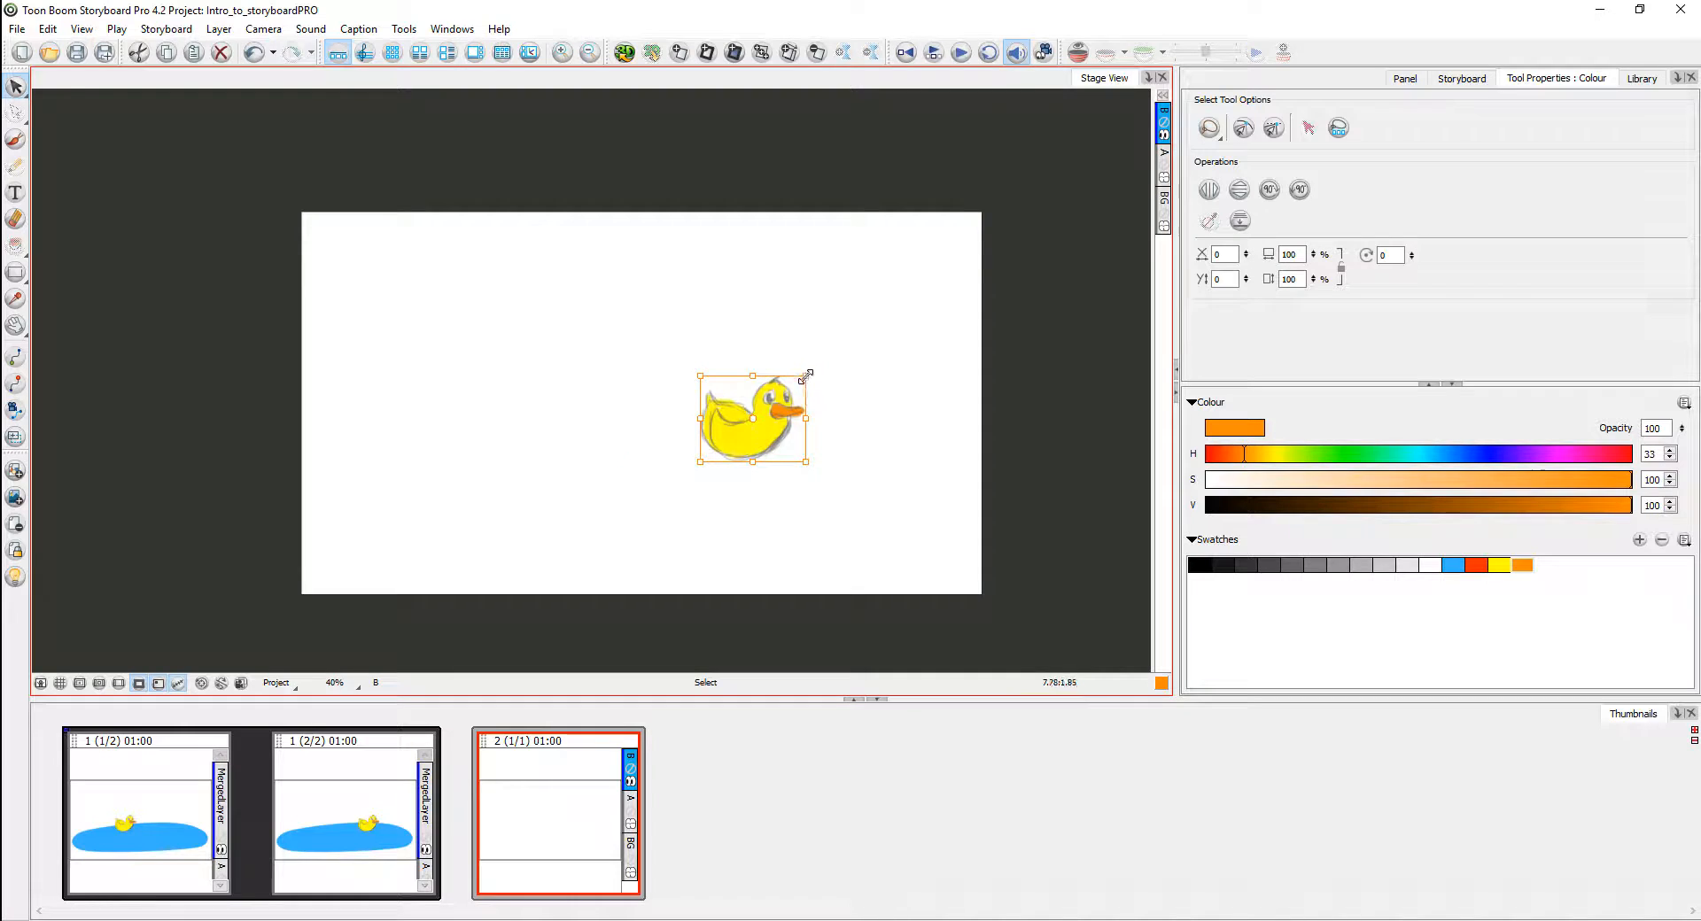
Step: Enlarge the pasted duck into a close-up that fills most of the frame's height, reposition it slightly left of centre, and deselect it
drag(815, 370, 1082, 140)
drag(942, 327, 630, 484)
drag(778, 298, 829, 257)
drag(665, 441, 661, 455)
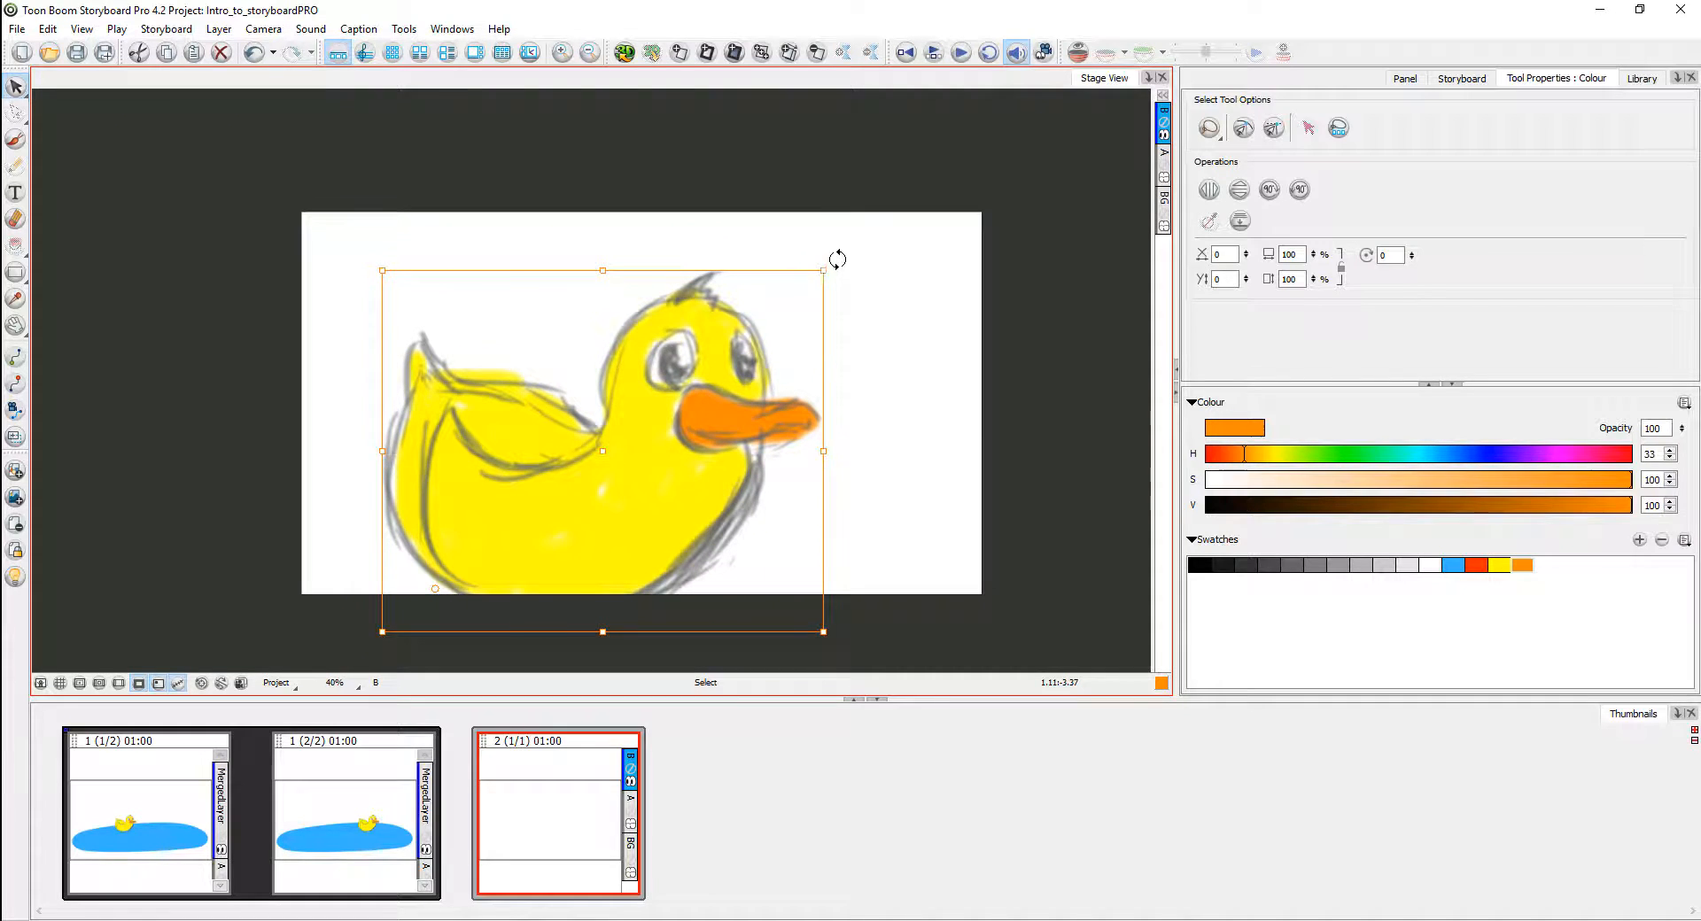
click(836, 361)
Step: Copy the pond from layer A of scene 1's second panel and paste it onto vector layer A of scene 2
click(292, 802)
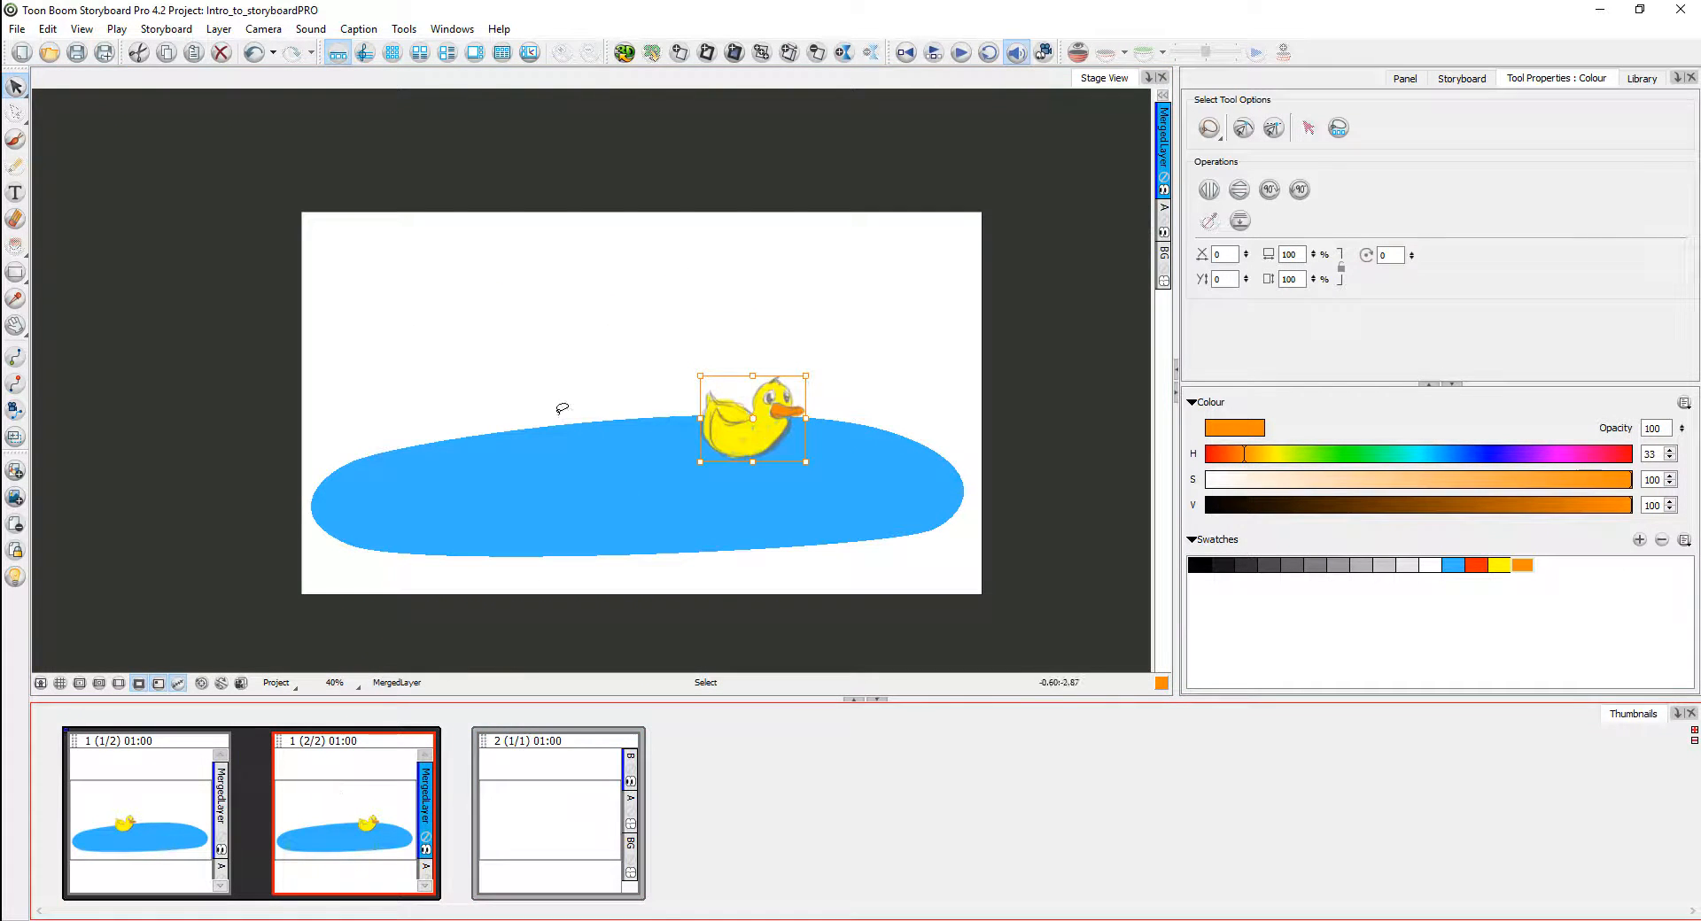
click(588, 493)
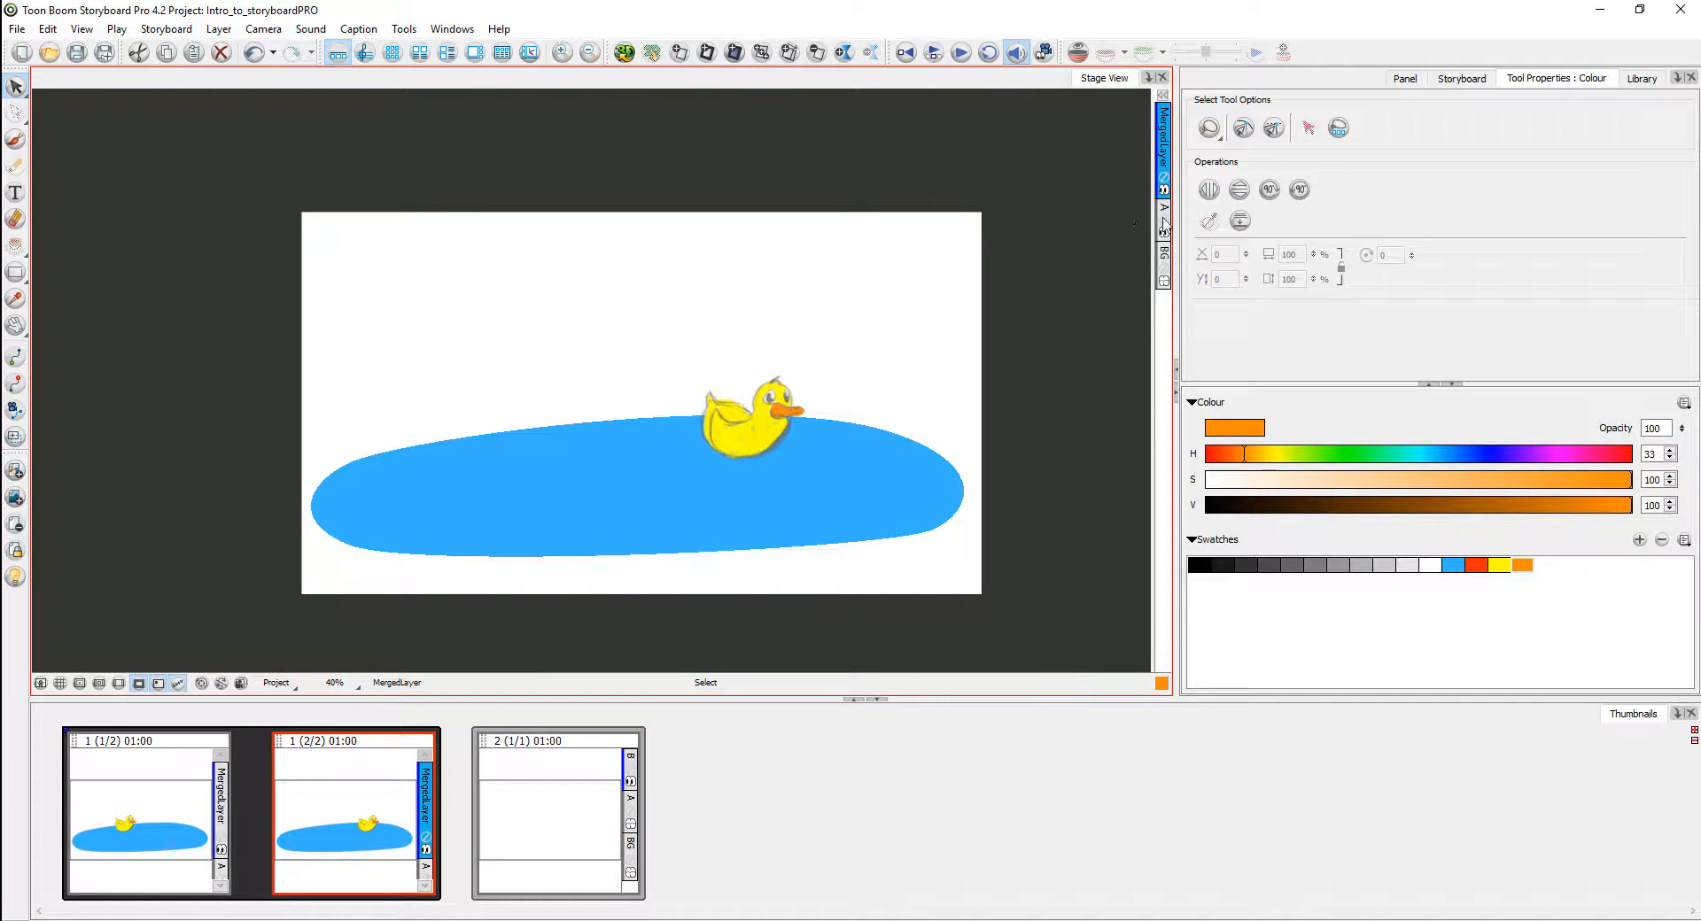
click(1164, 209)
click(871, 470)
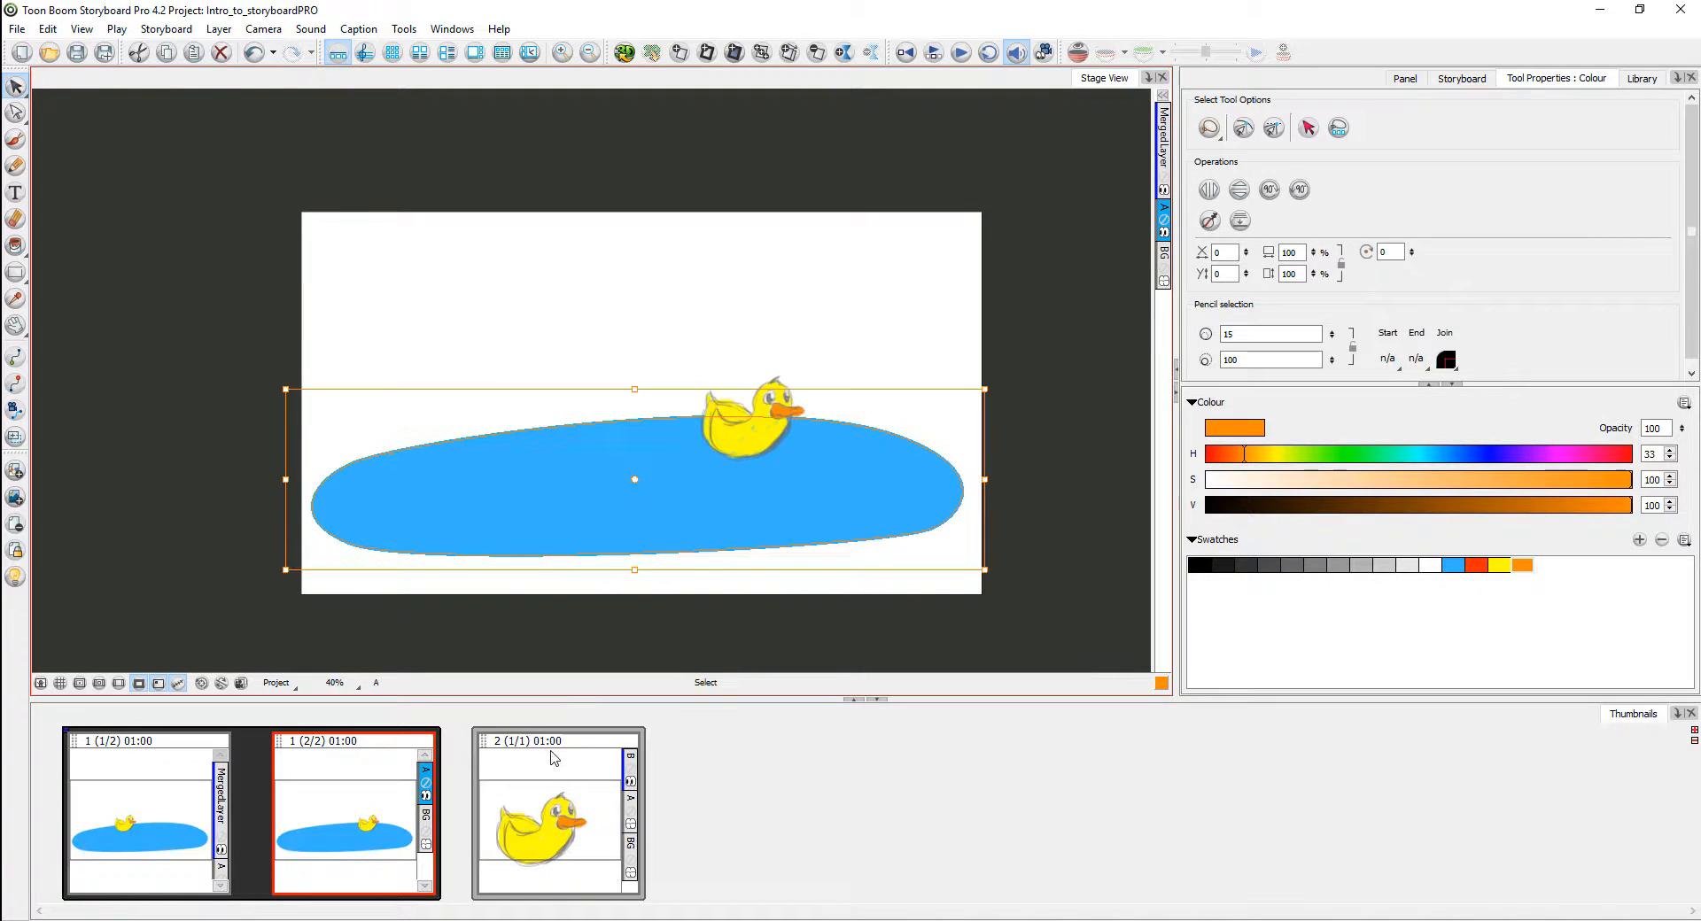
click(580, 753)
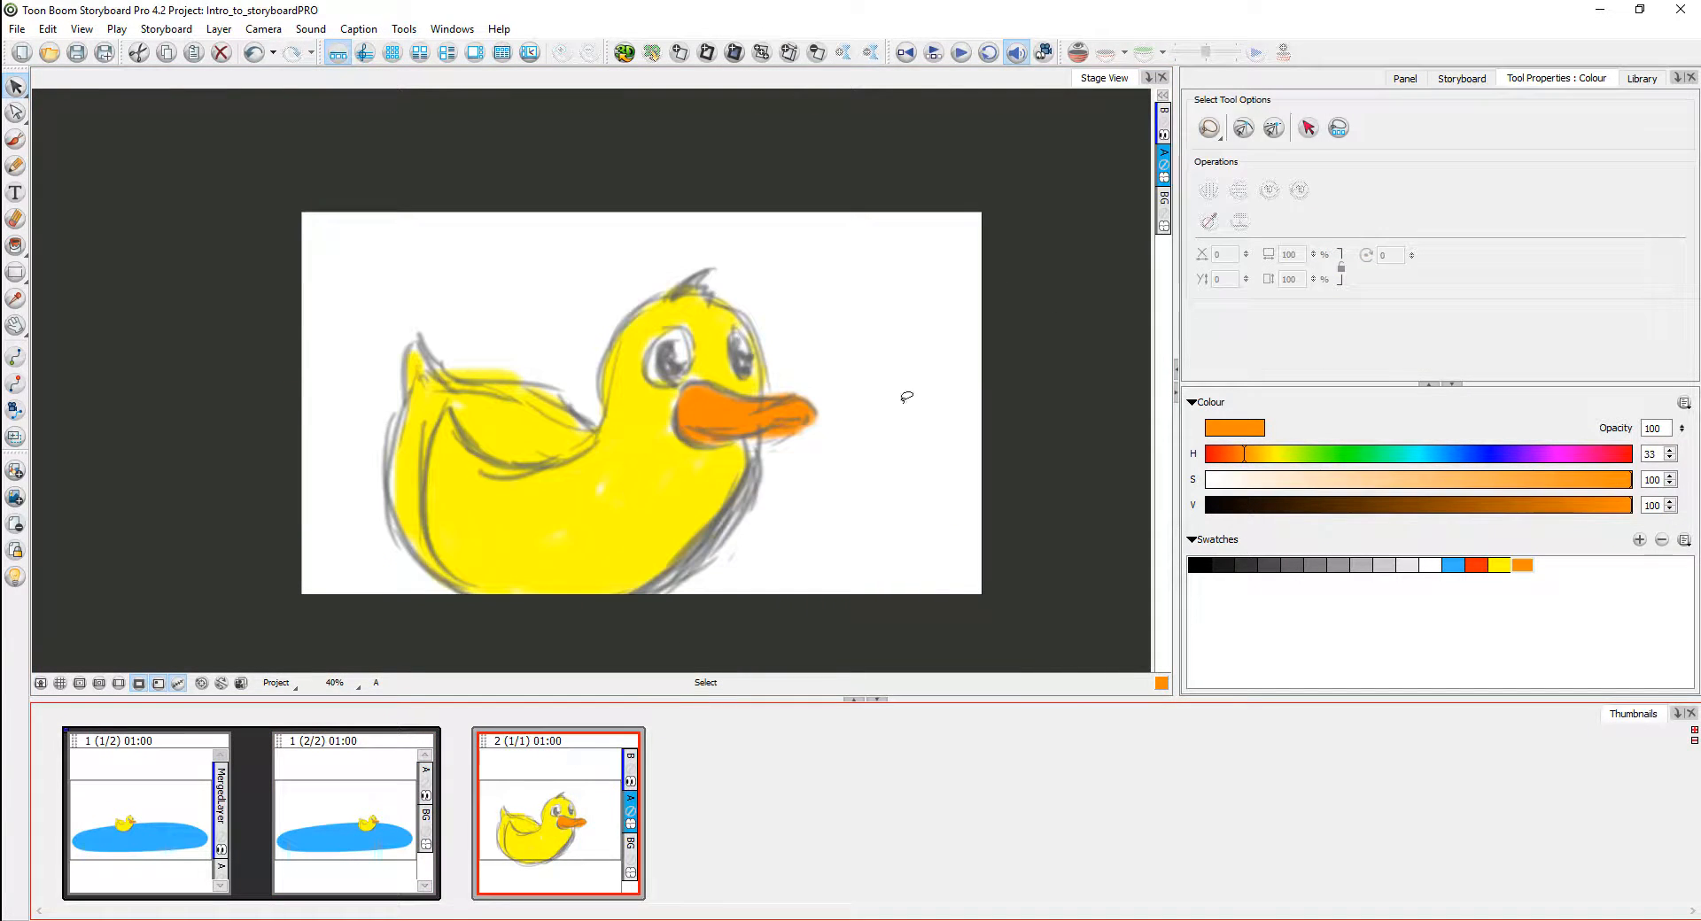
click(1164, 177)
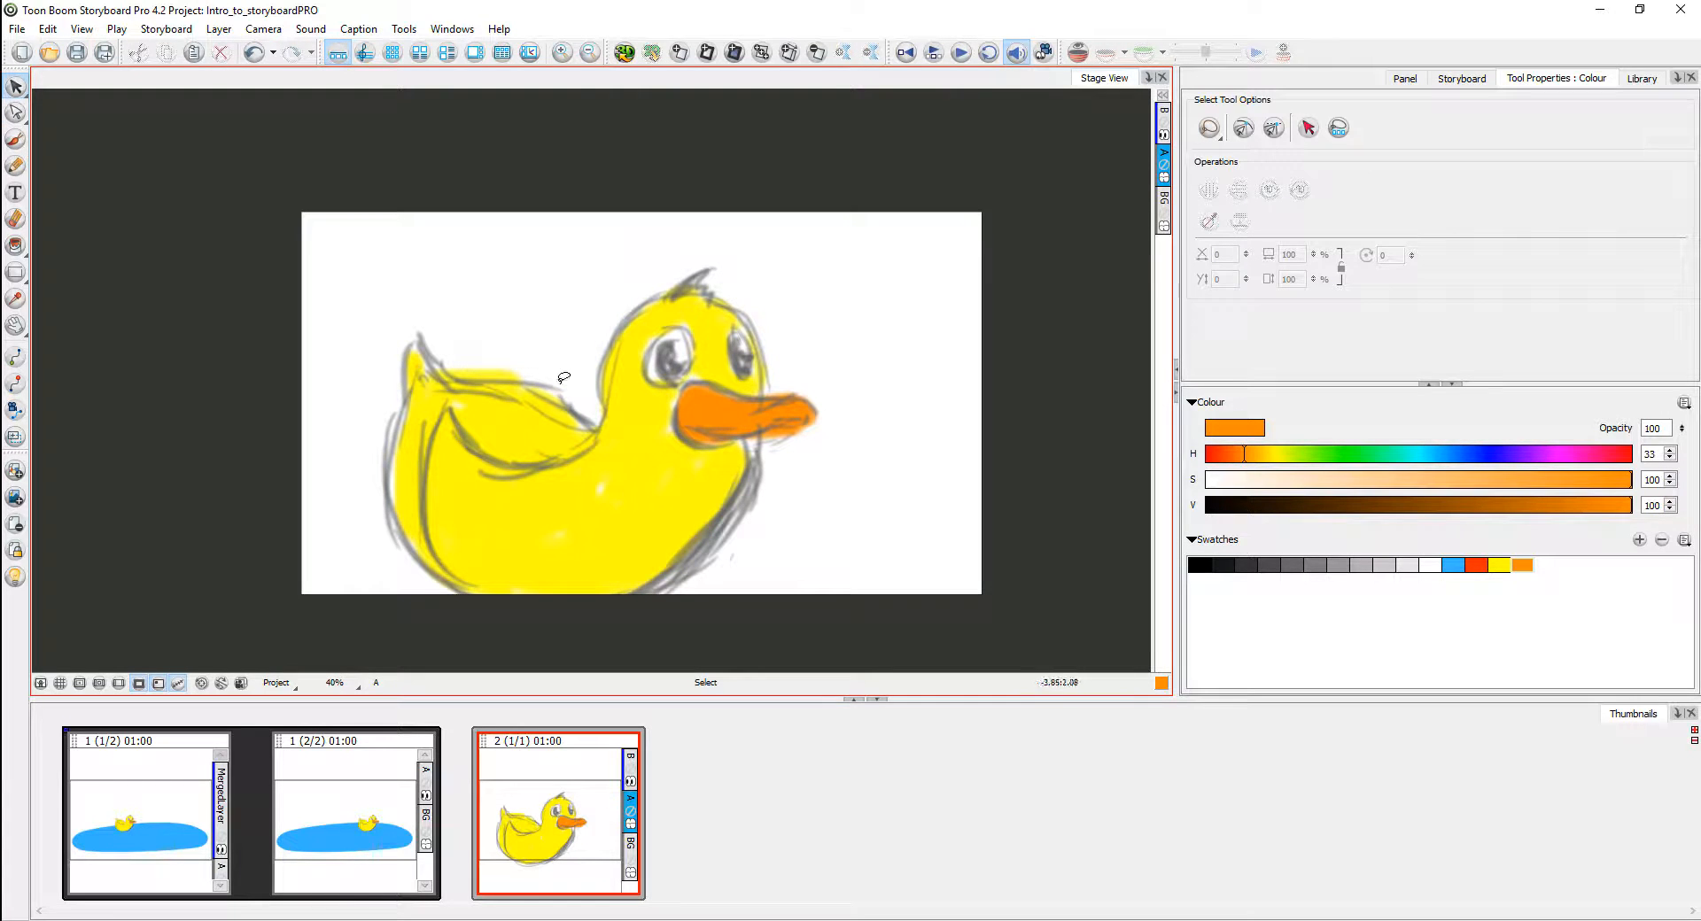
key(ctrl+v)
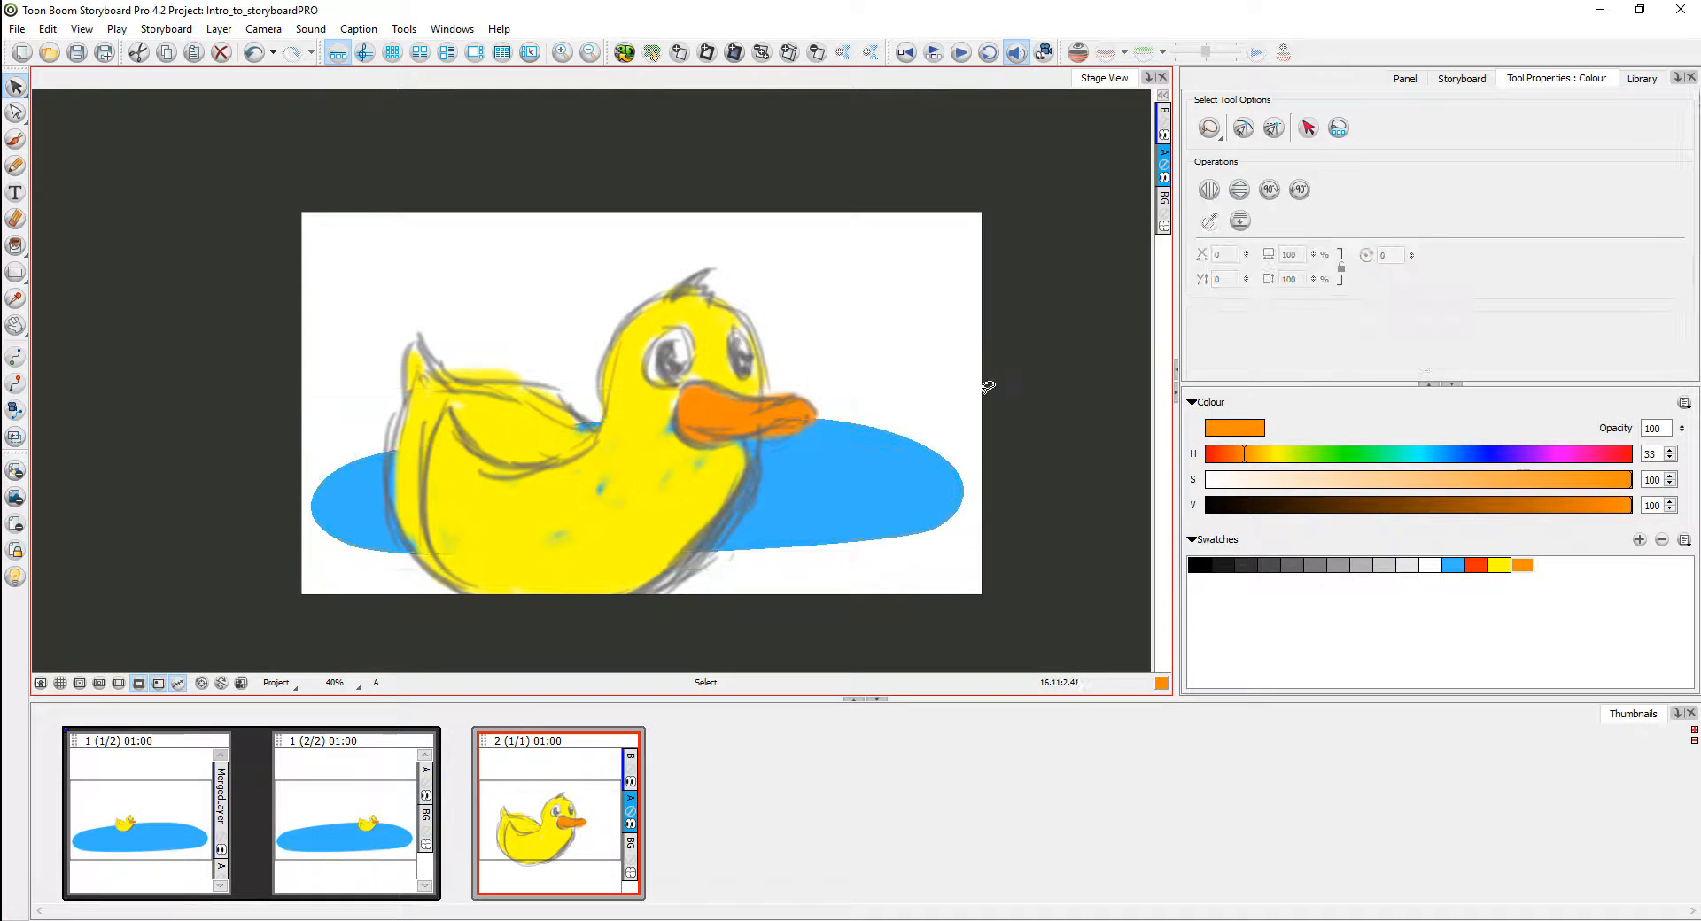
Step: Enlarge and widen the pasted pond and move it so it fills the frame's lower part behind the duck
drag(985, 390, 1192, 173)
drag(856, 519, 783, 554)
drag(990, 635, 1449, 636)
drag(881, 548, 652, 546)
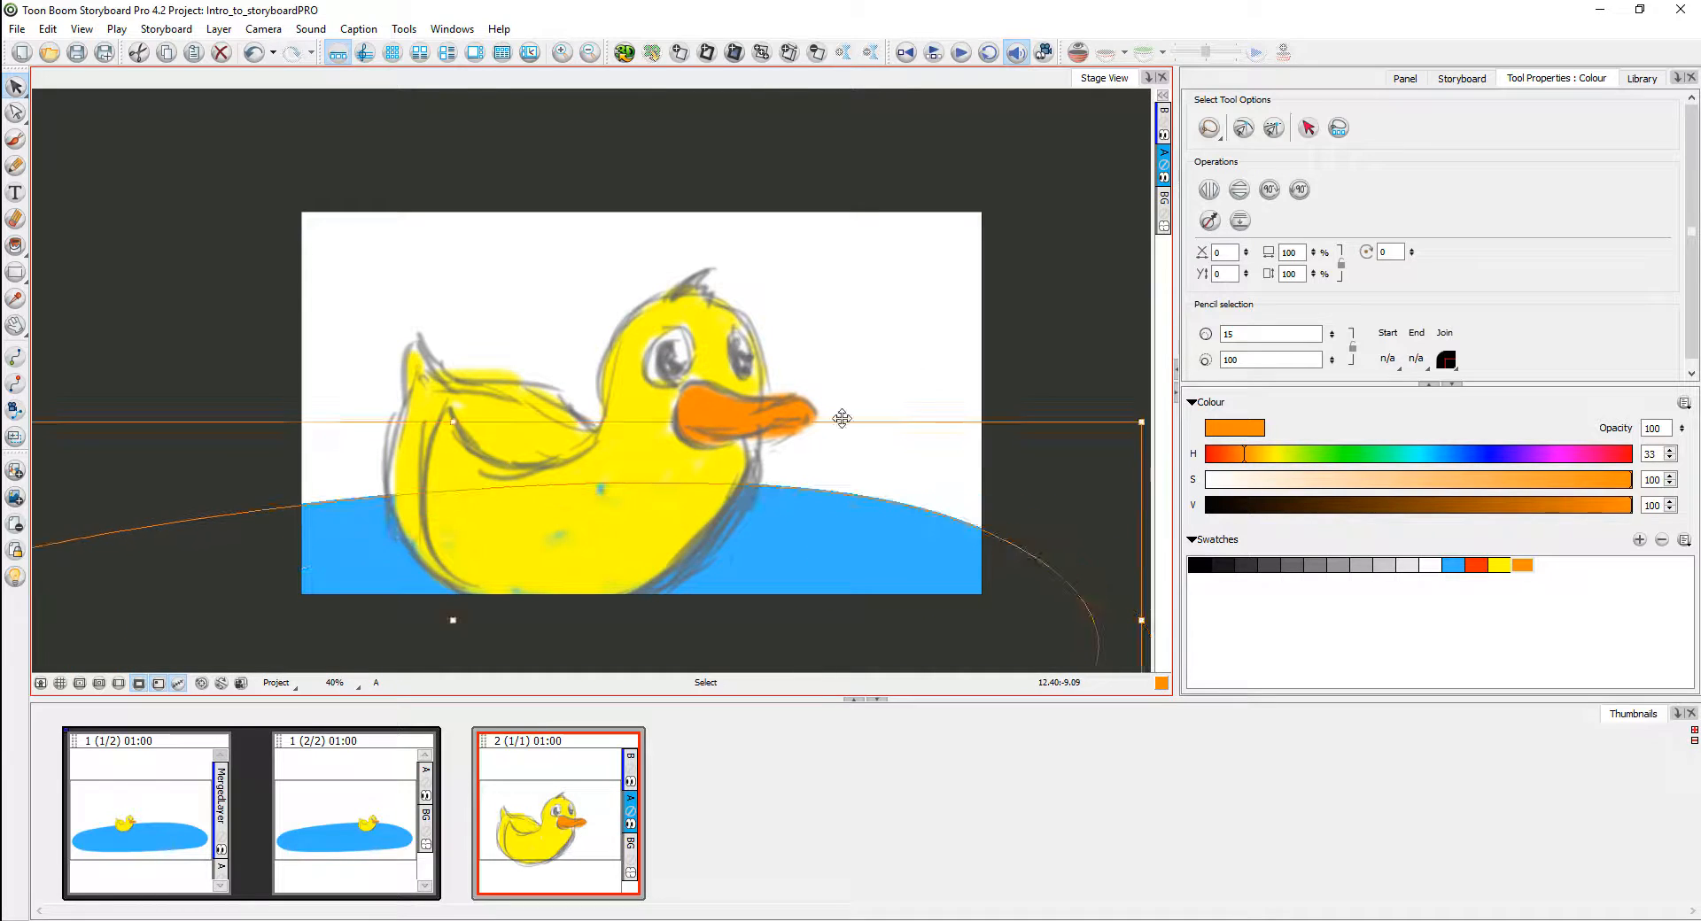
click(912, 396)
Step: Switch to scene 1's second panel, clear its selection, and return to scene 2 to compare the wide shot with the close-up
click(363, 789)
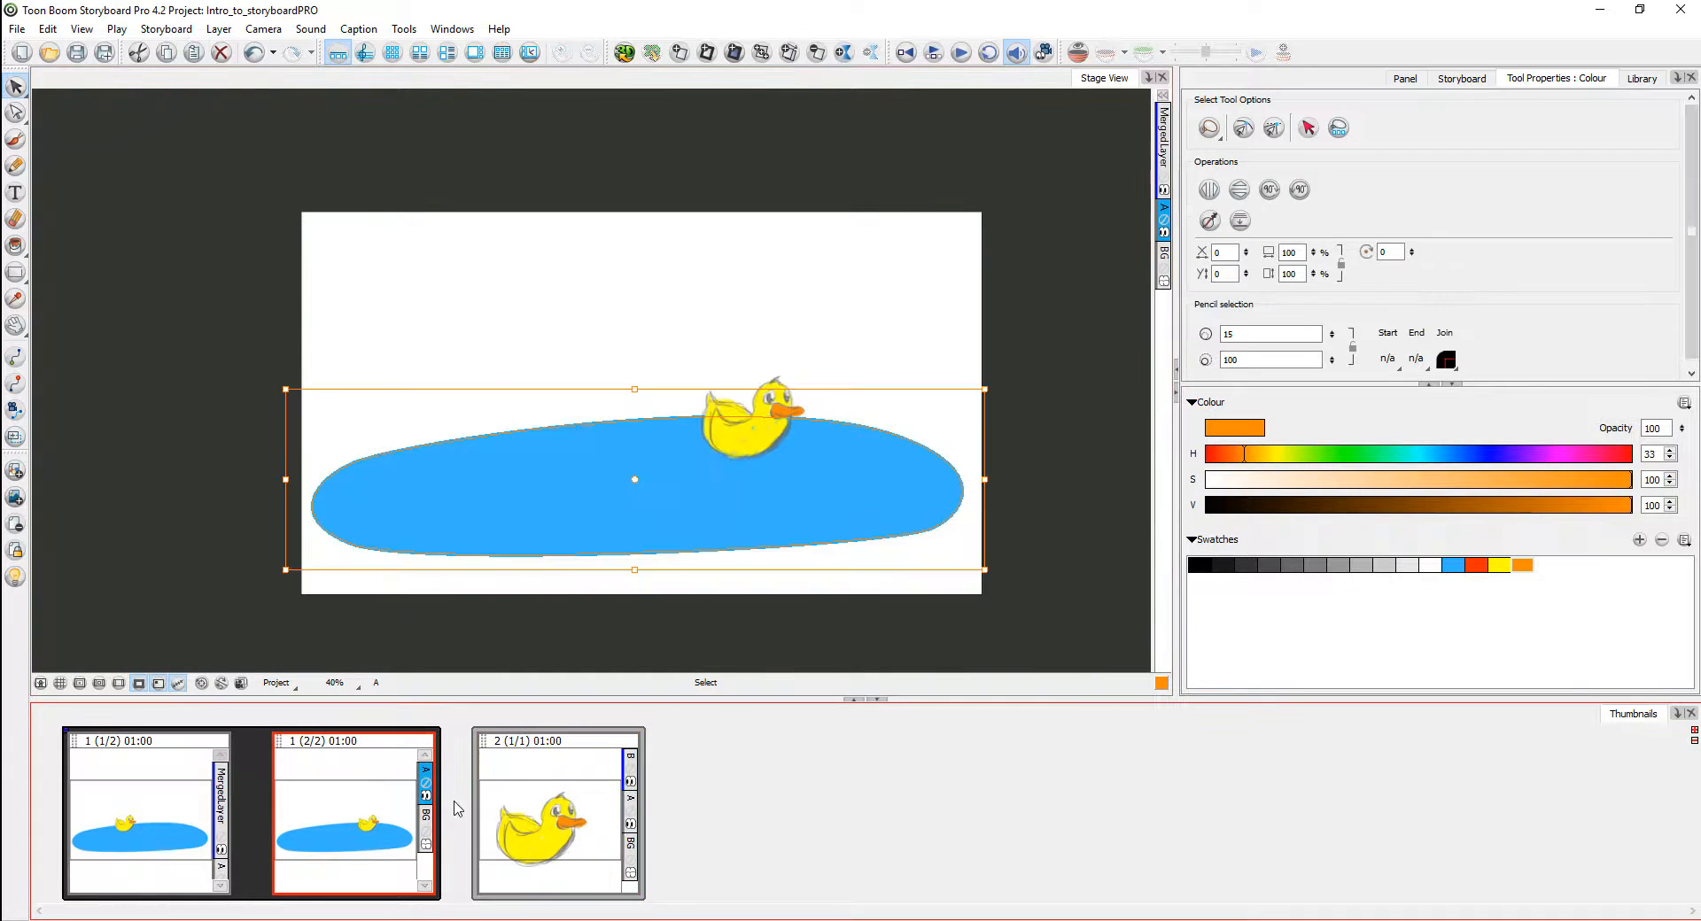
click(816, 330)
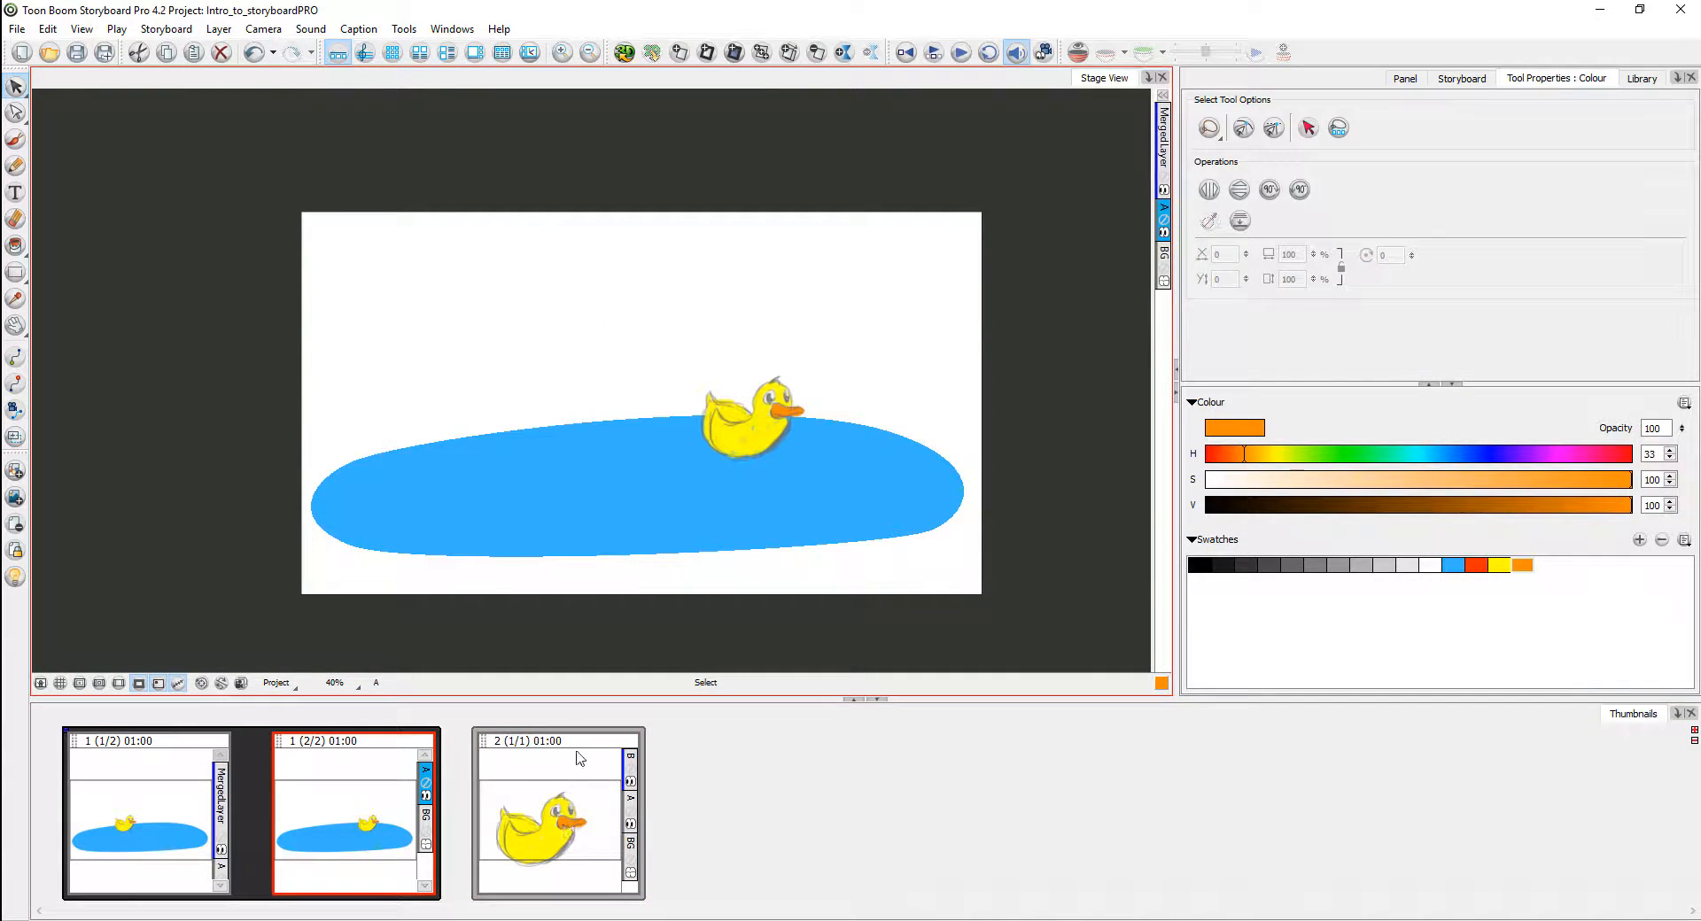
click(577, 773)
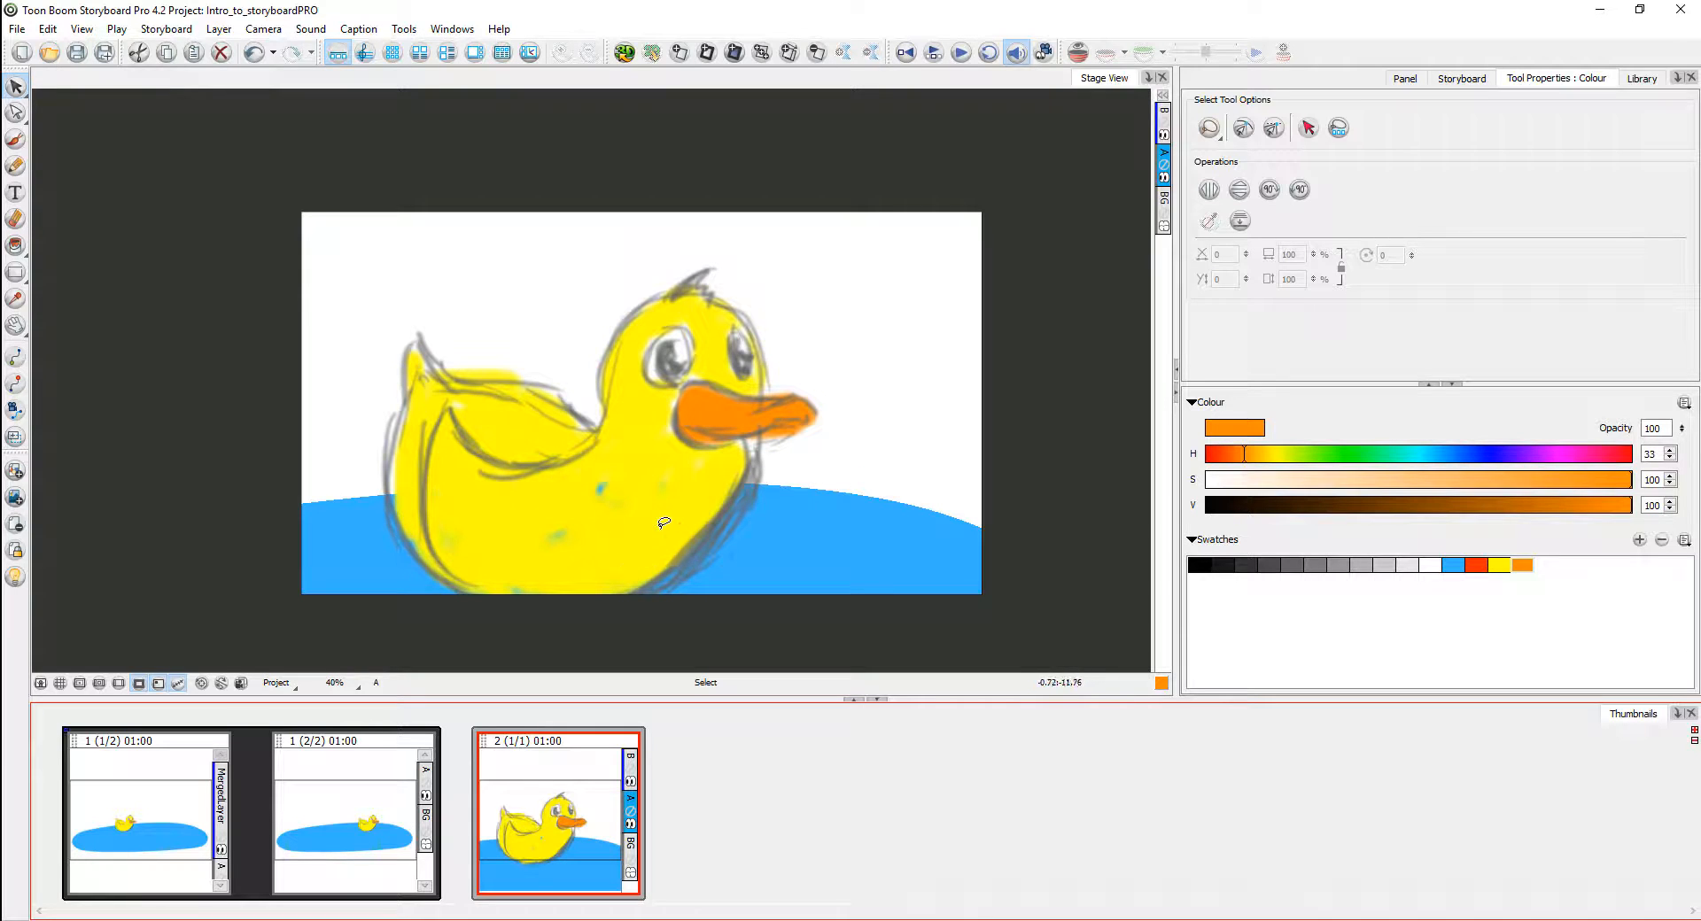
Step: Show the timeline and lengthen the scene 2 panel and scene 1's second panel, ending scene 1 at about 00:00:11:23
click(365, 54)
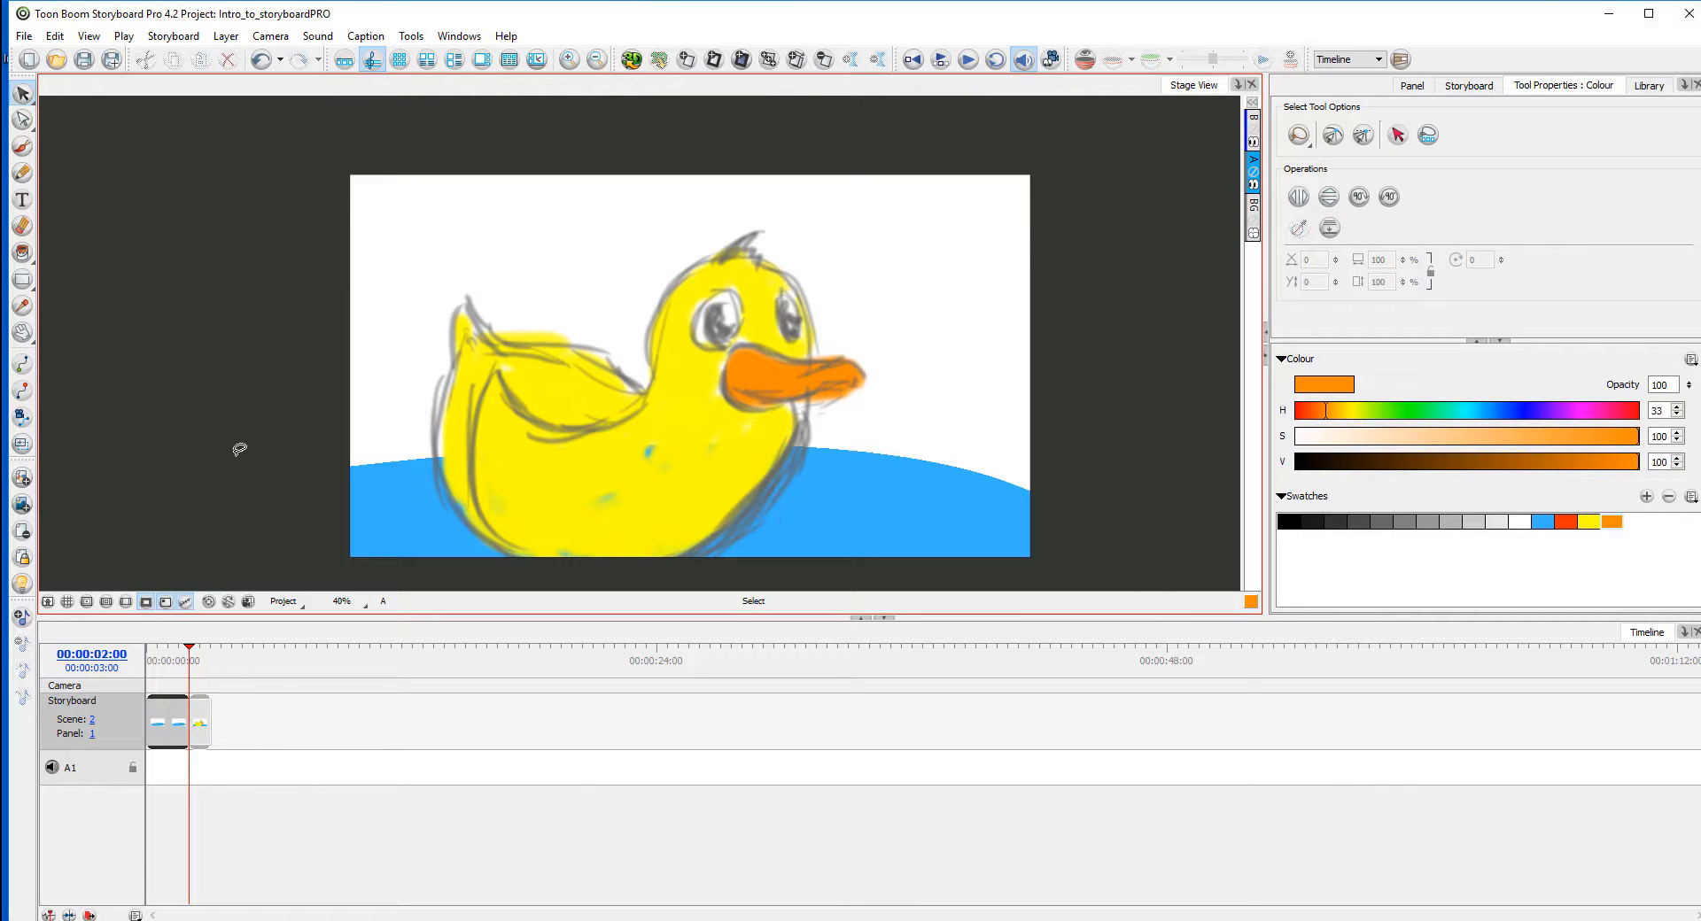
drag(208, 720, 498, 720)
drag(188, 721, 400, 720)
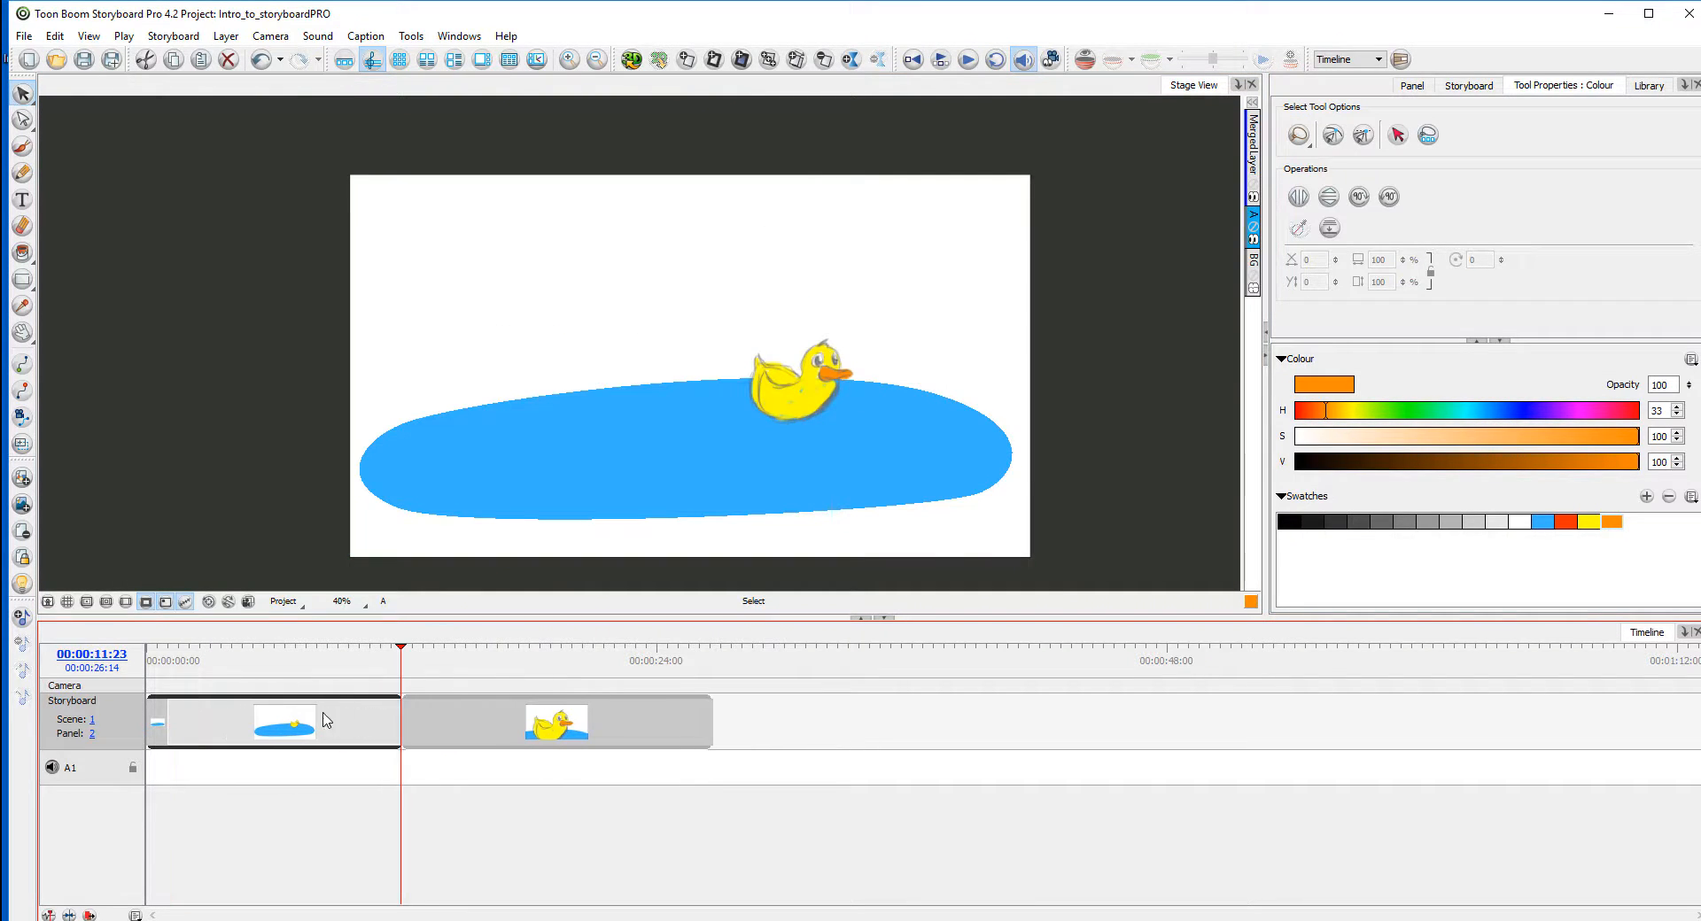
Step: Retime the panels to end at about 00:00:01:20 and 00:00:04:12 in scene 1 and 00:00:10:09 in scene 2
mouse_move(167, 716)
mouse_down()
mouse_move(240, 717)
mouse_move(186, 714)
mouse_up()
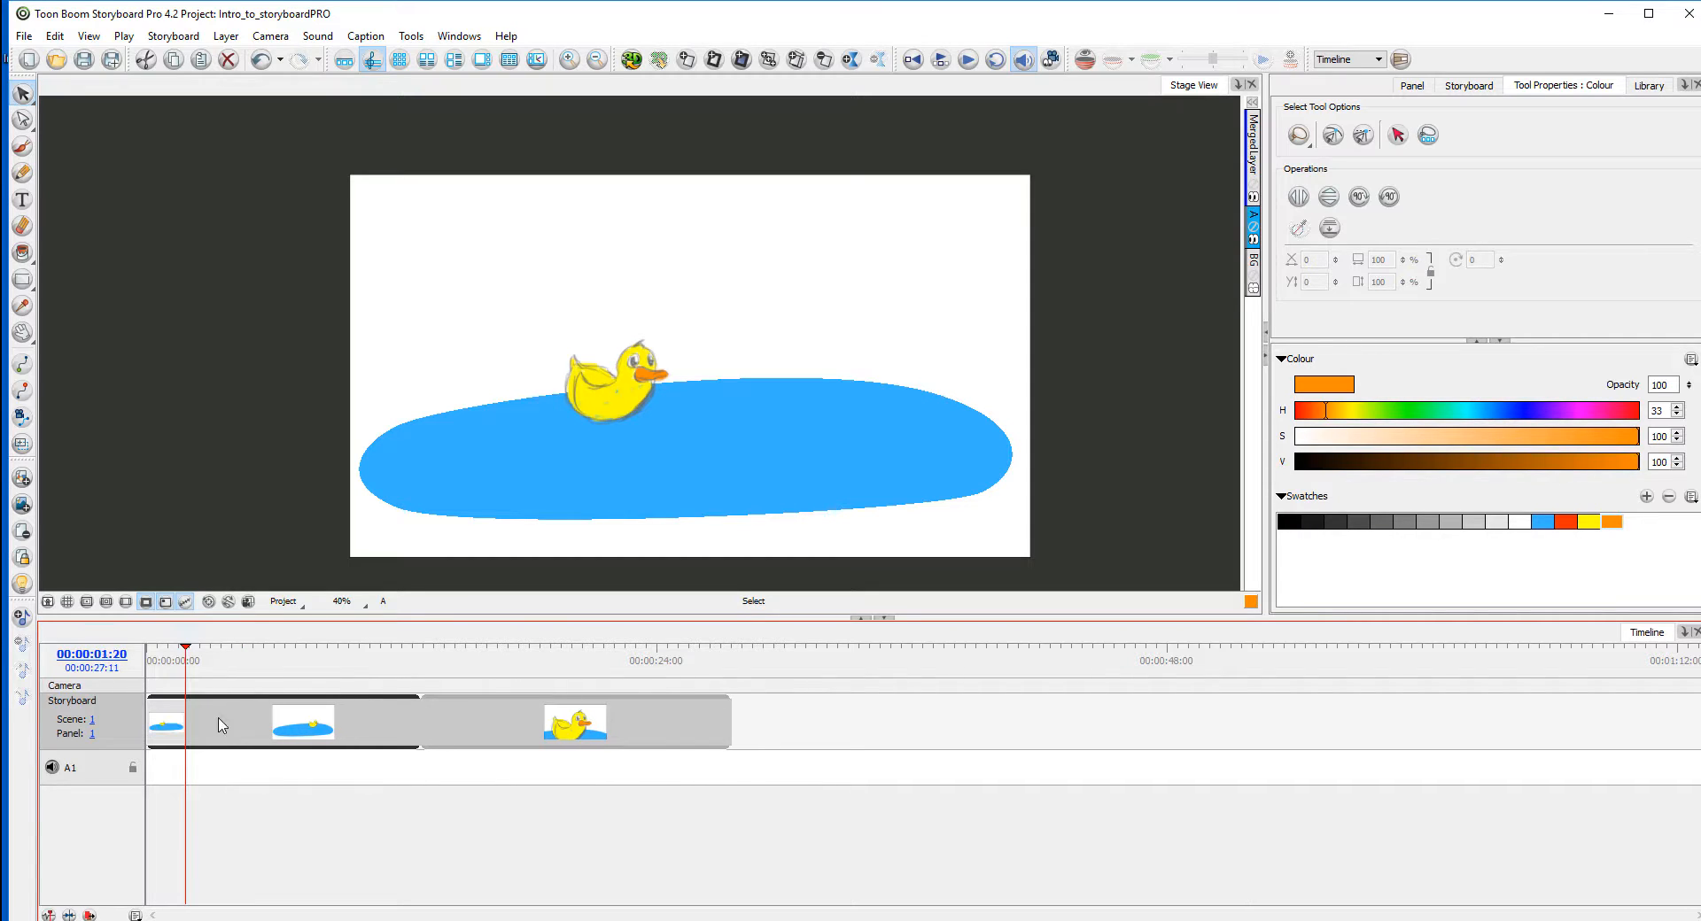
drag(420, 710, 241, 722)
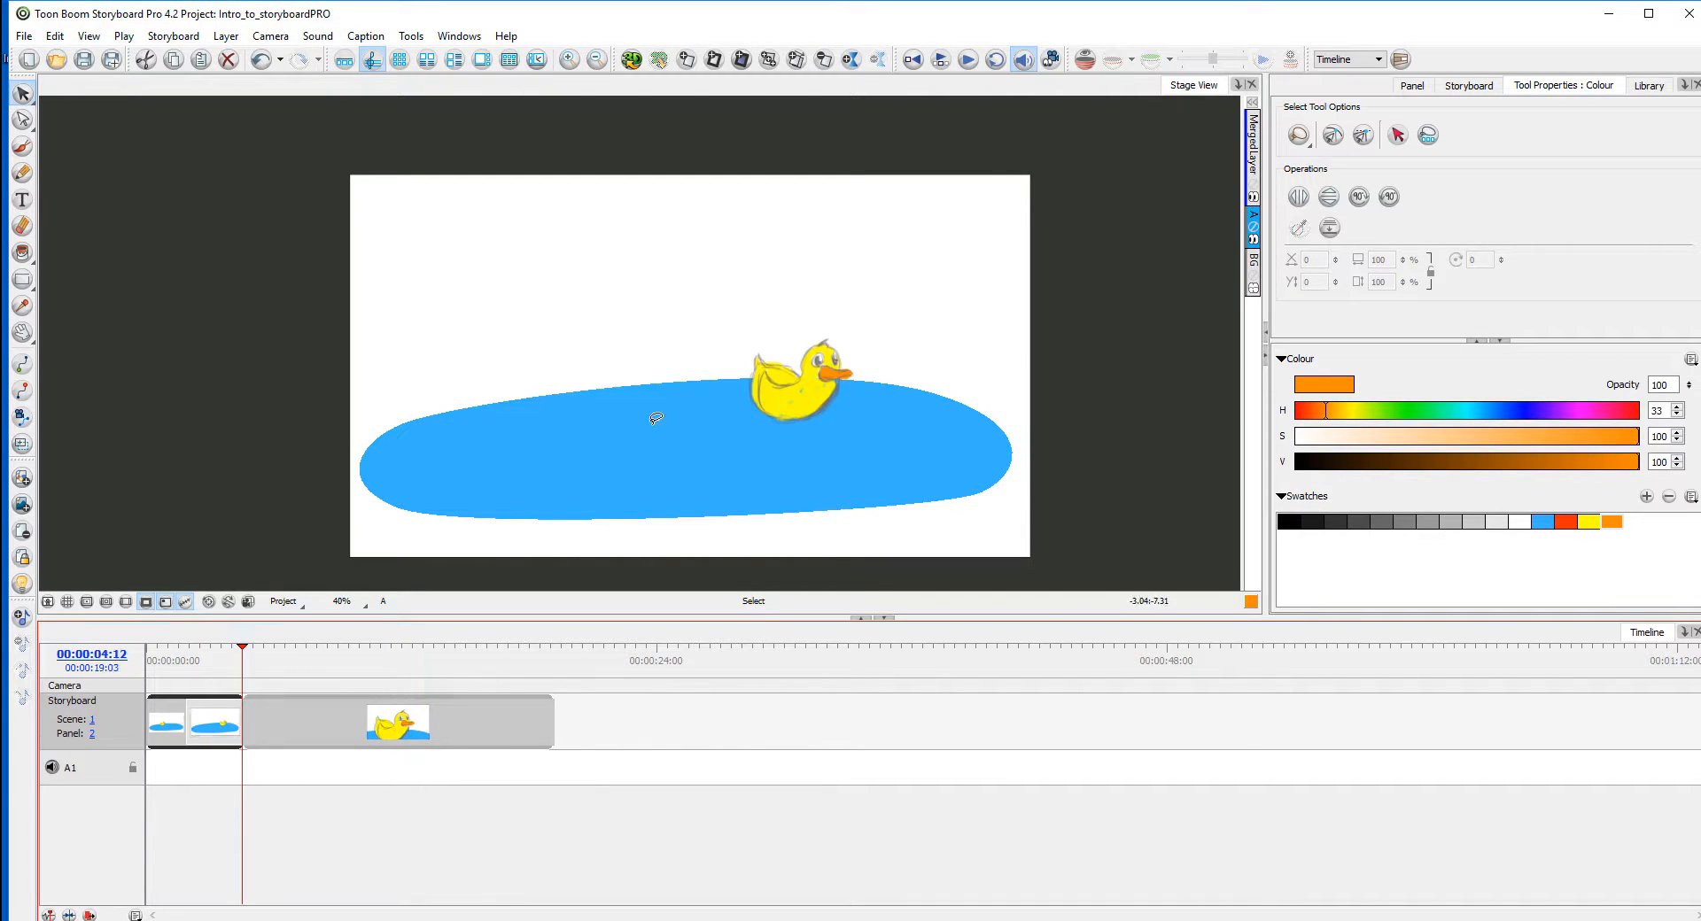
drag(551, 720, 366, 699)
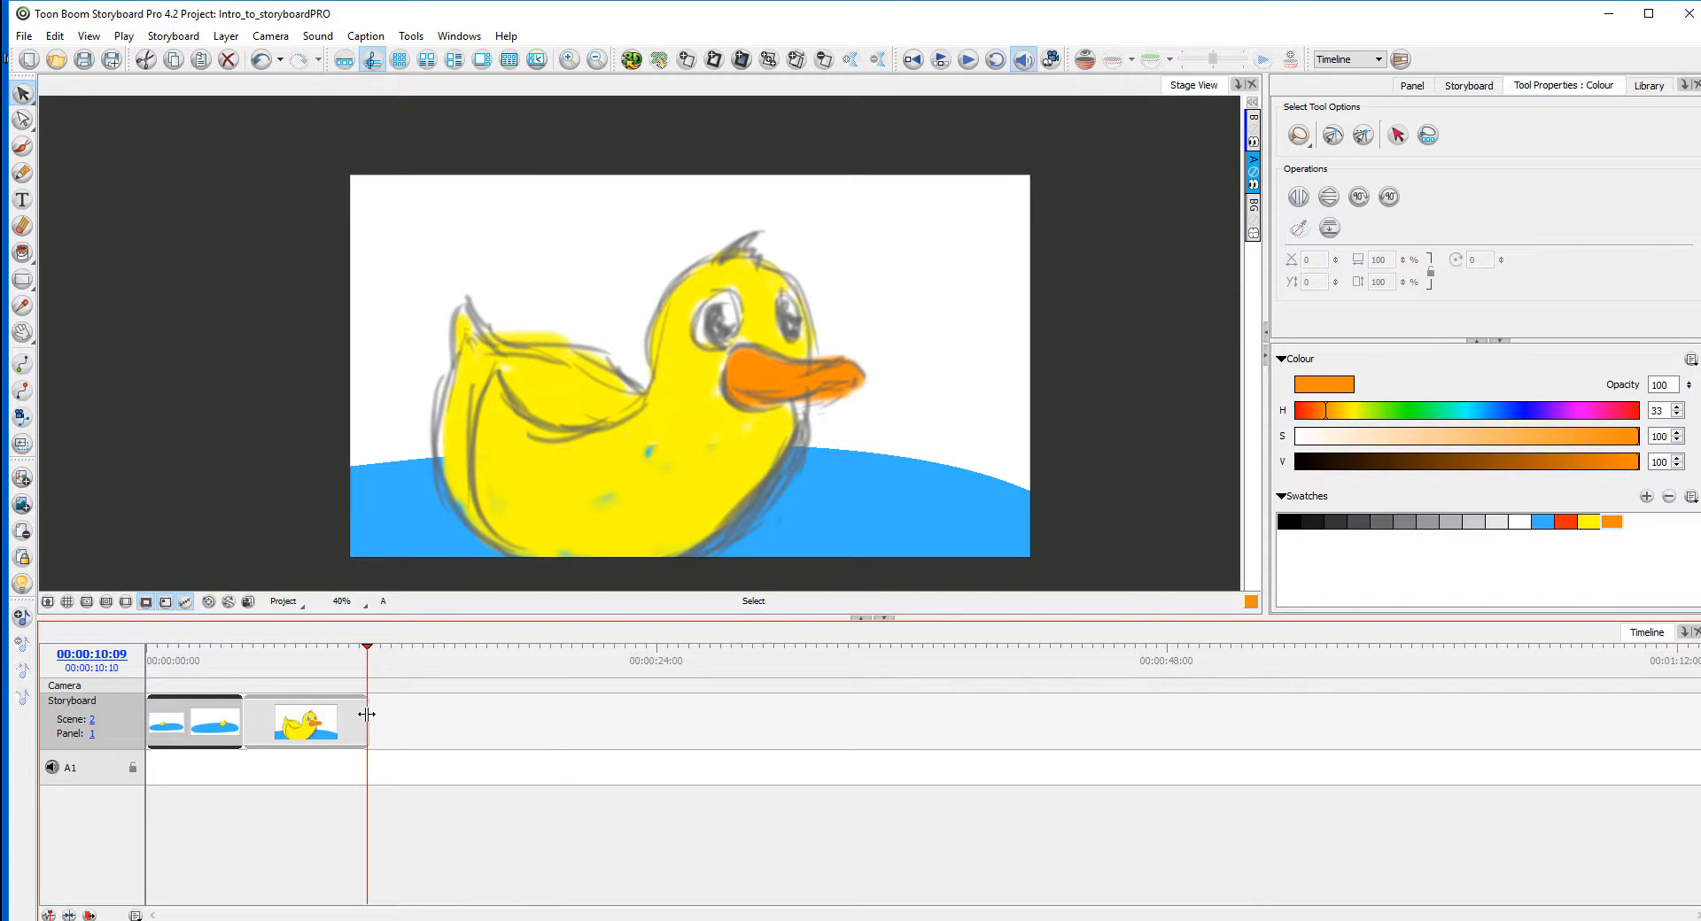
Step: Zoom and pan the timeline around the scene 2 panel and place the playhead at about 00:00:06:15
scroll(365, 717, up, 2)
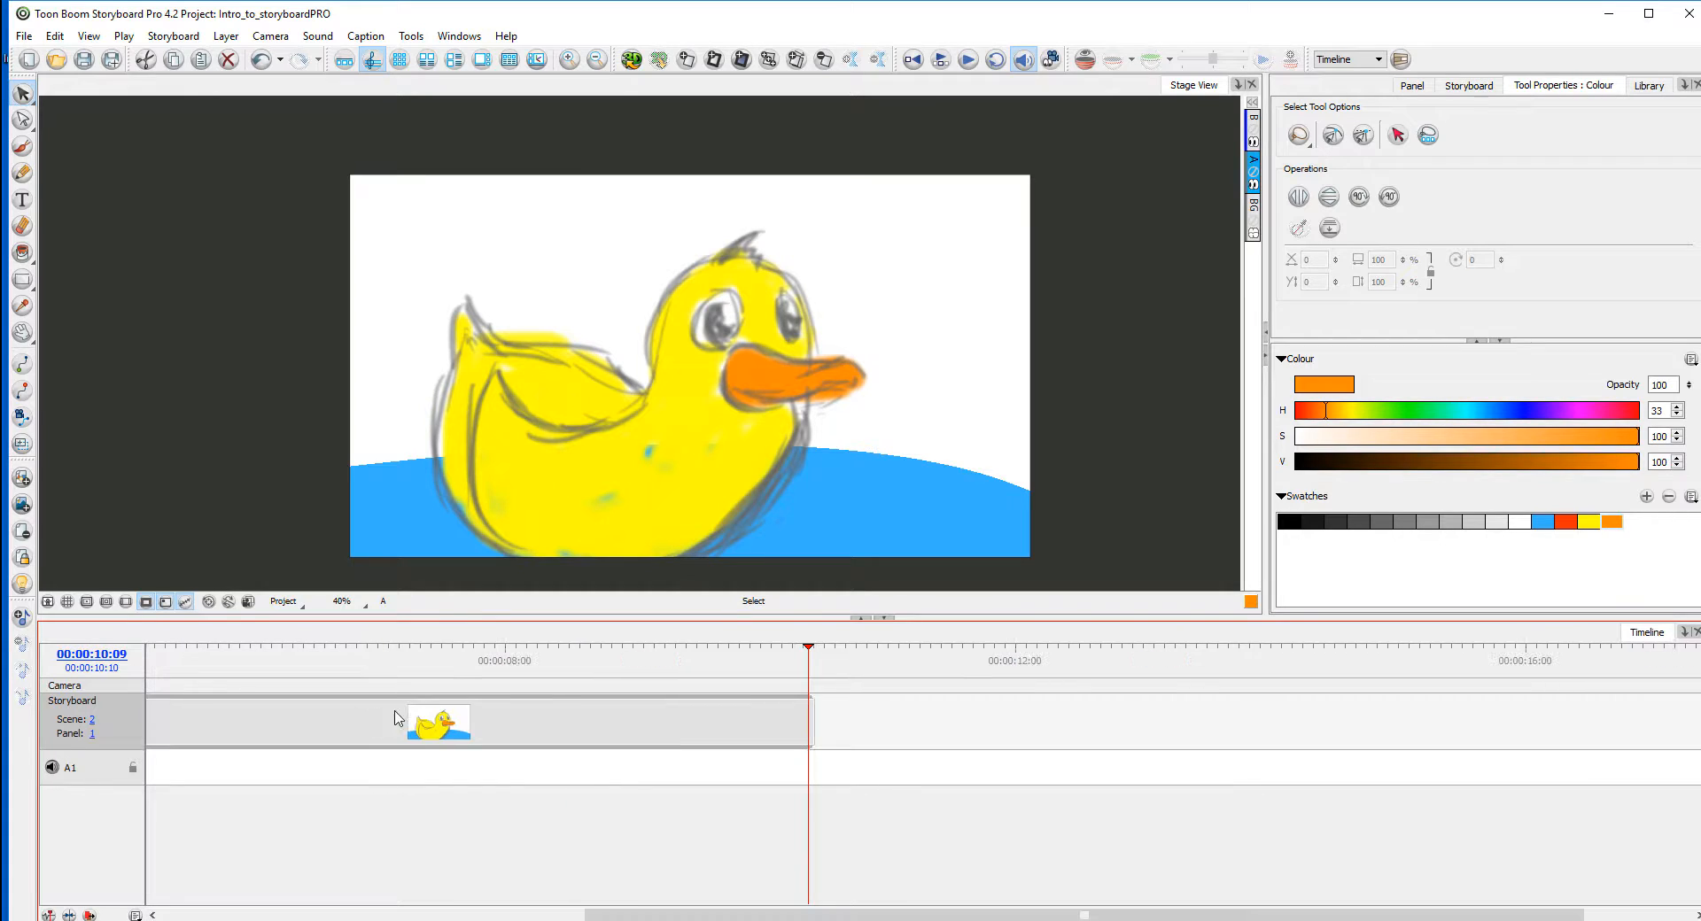
scroll(421, 740, down, 1)
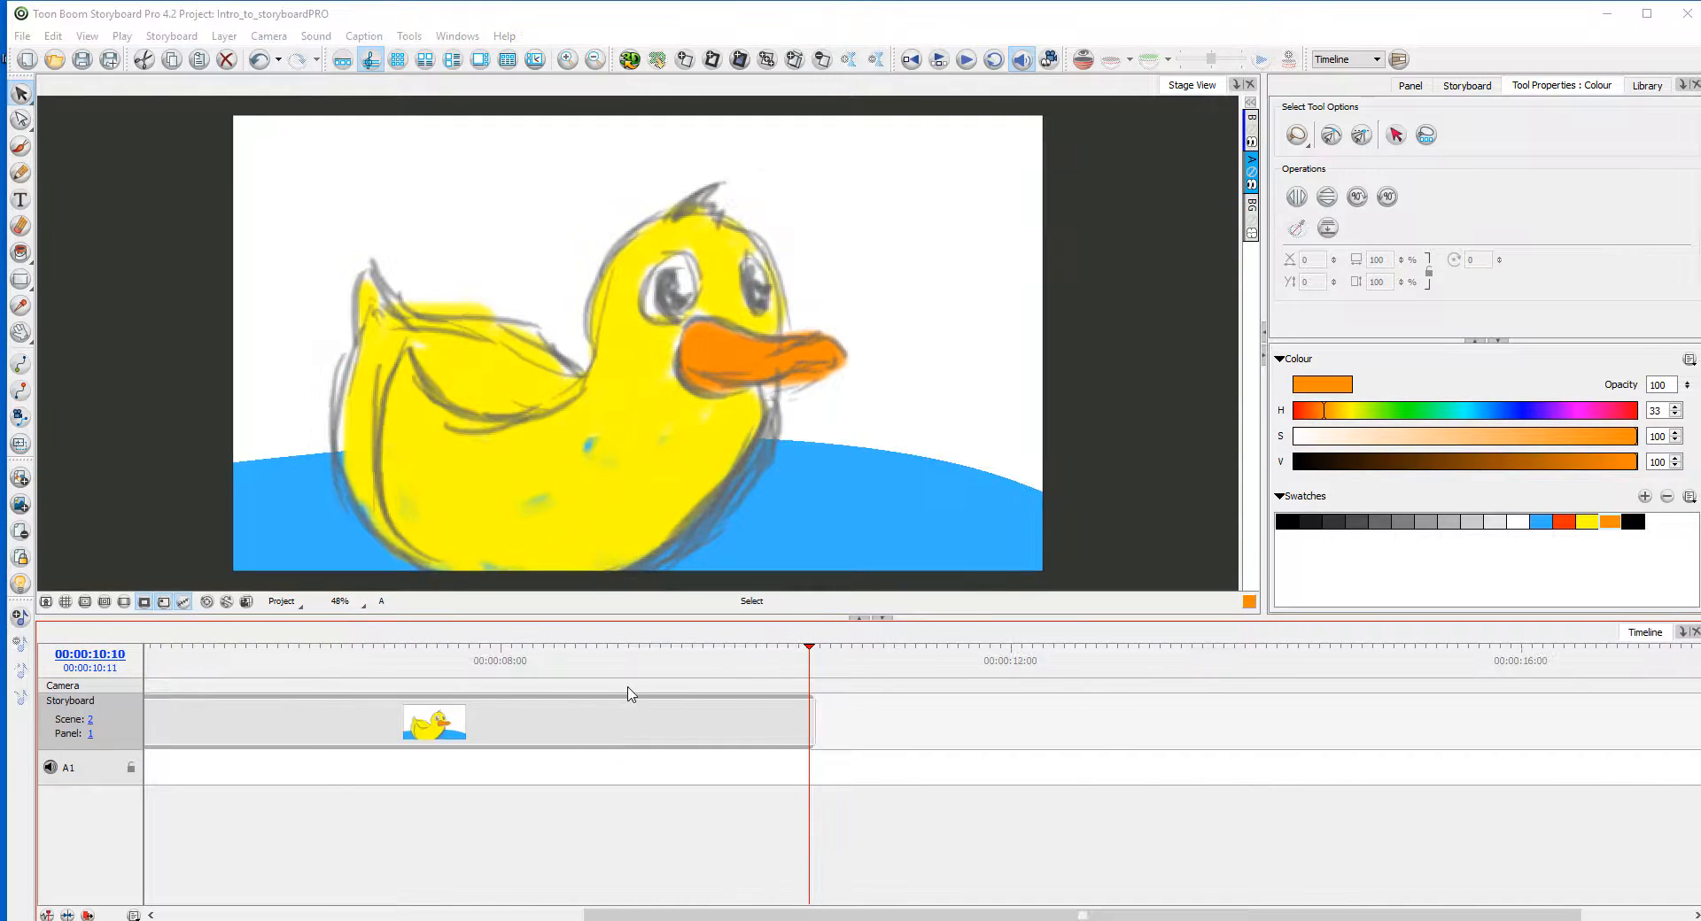
click(607, 680)
drag(394, 690, 609, 769)
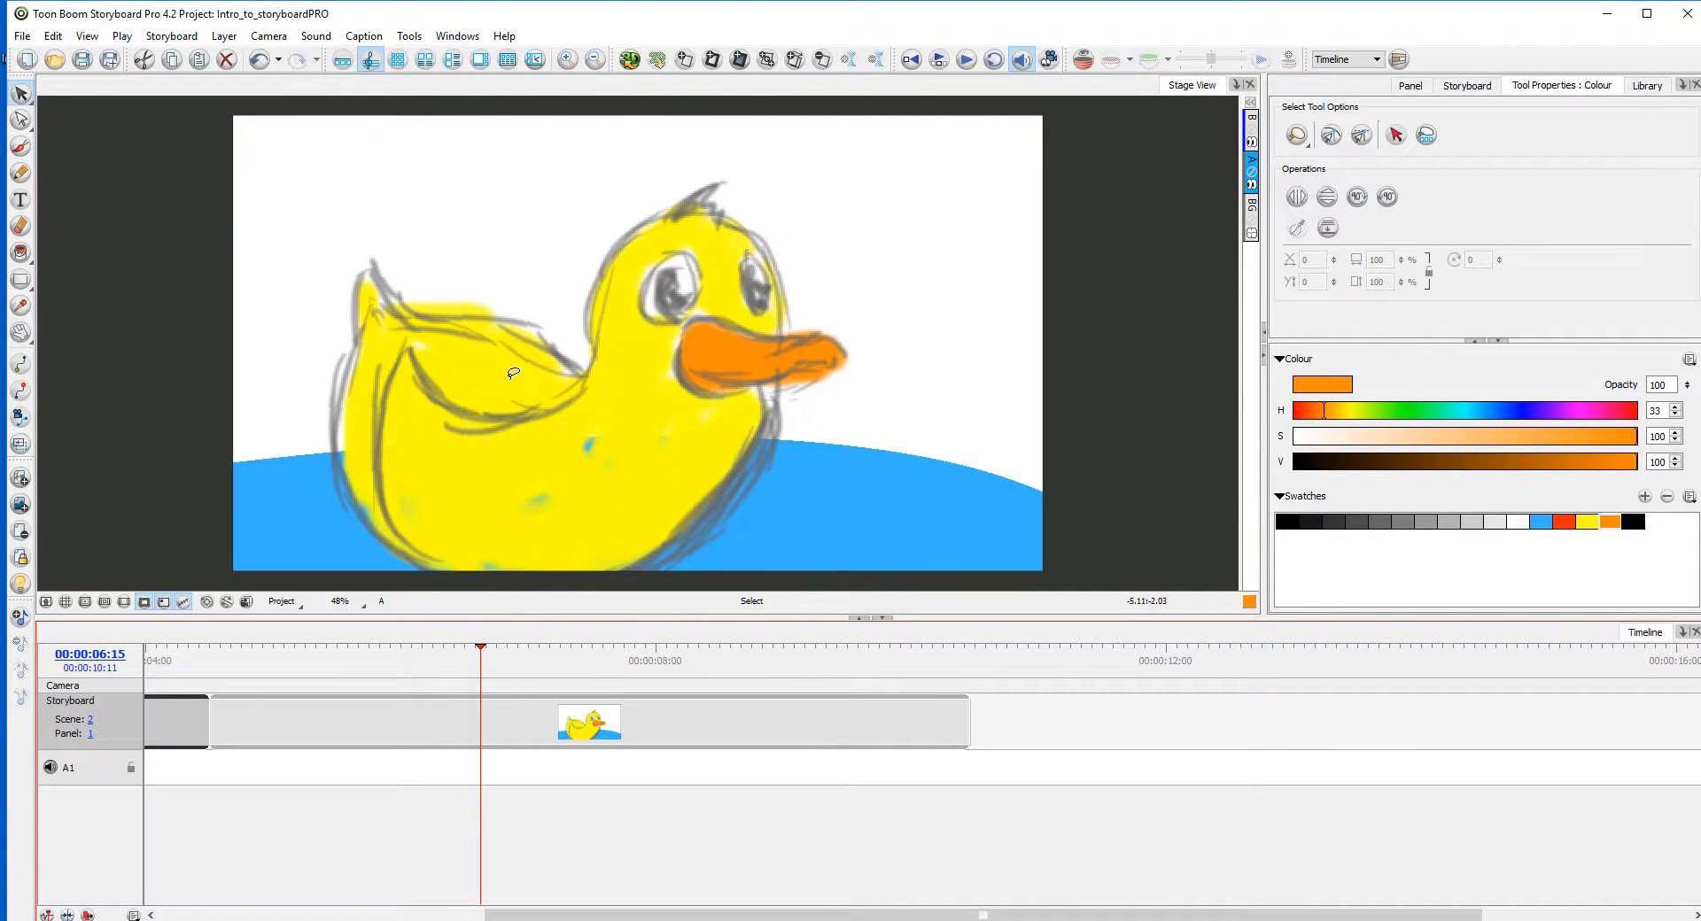
Step: Rotate the stage view counter-clockwise by about 45 degrees and zoom it out to 32%
drag(512, 373, 531, 497)
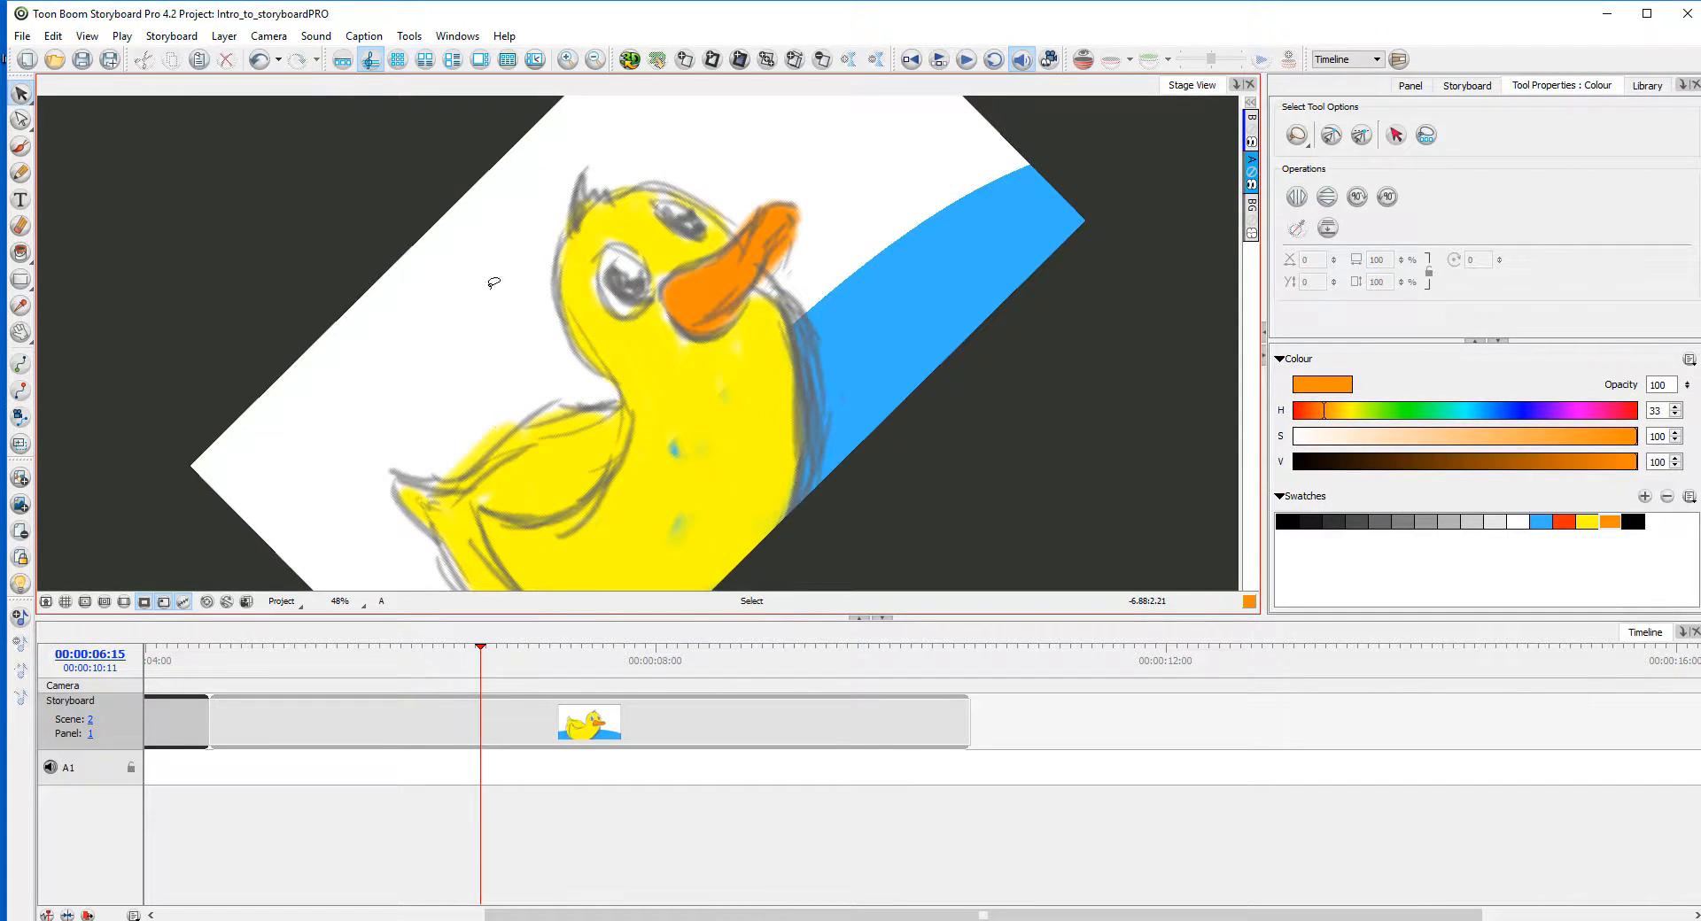
scroll(461, 465, down, 4)
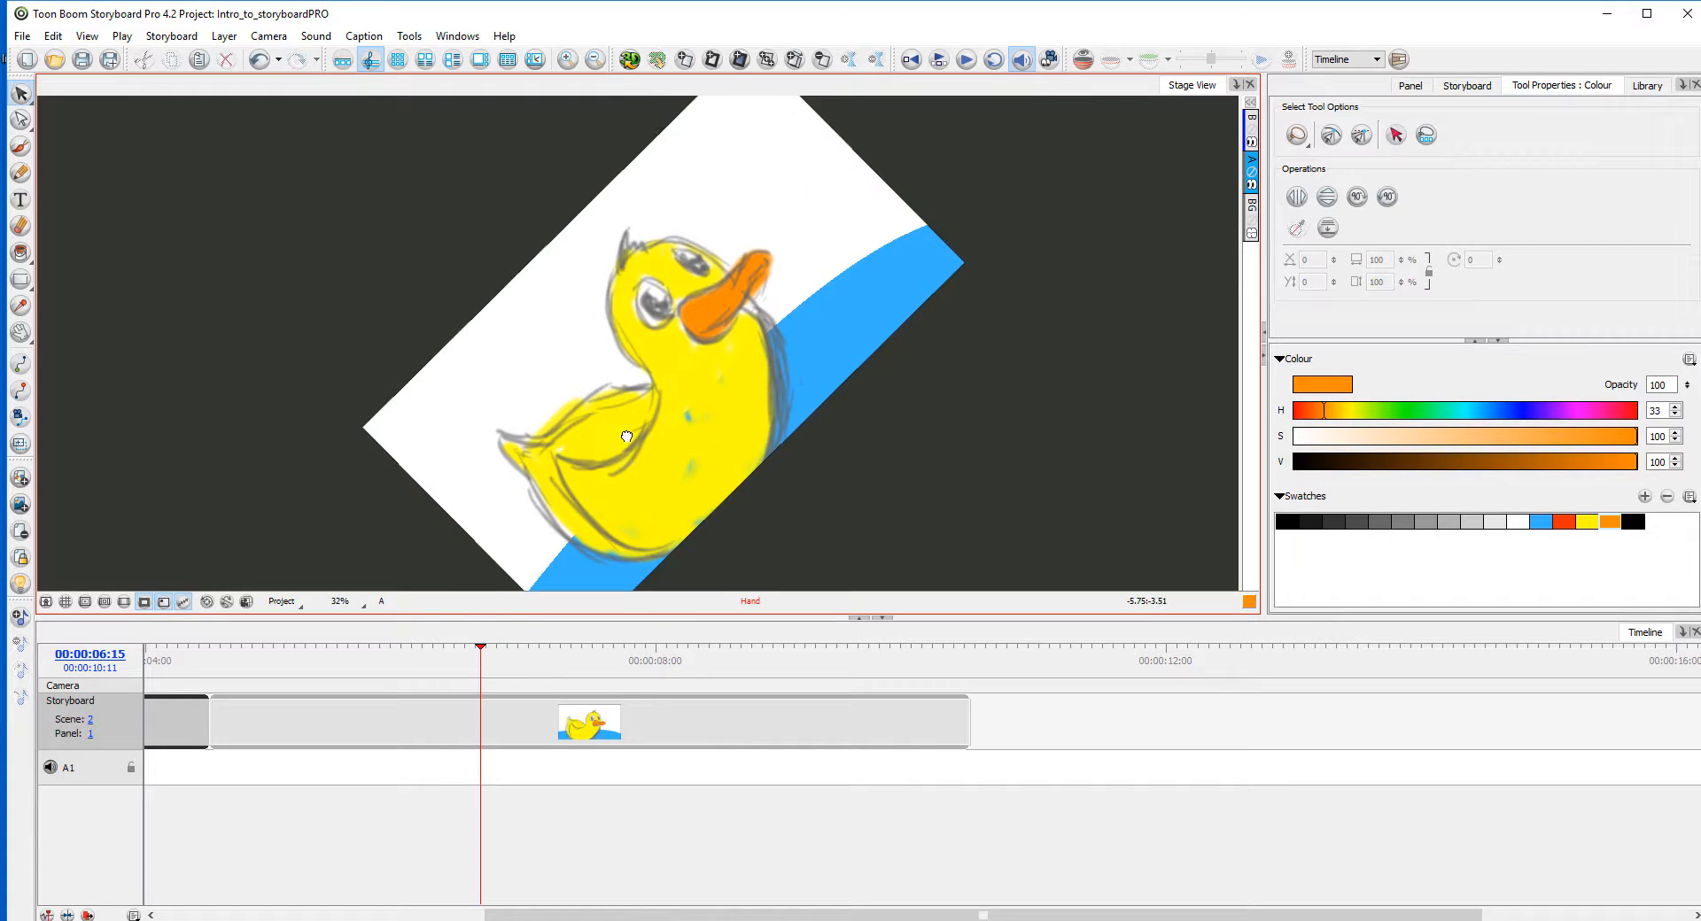
key(ctrl+alt)
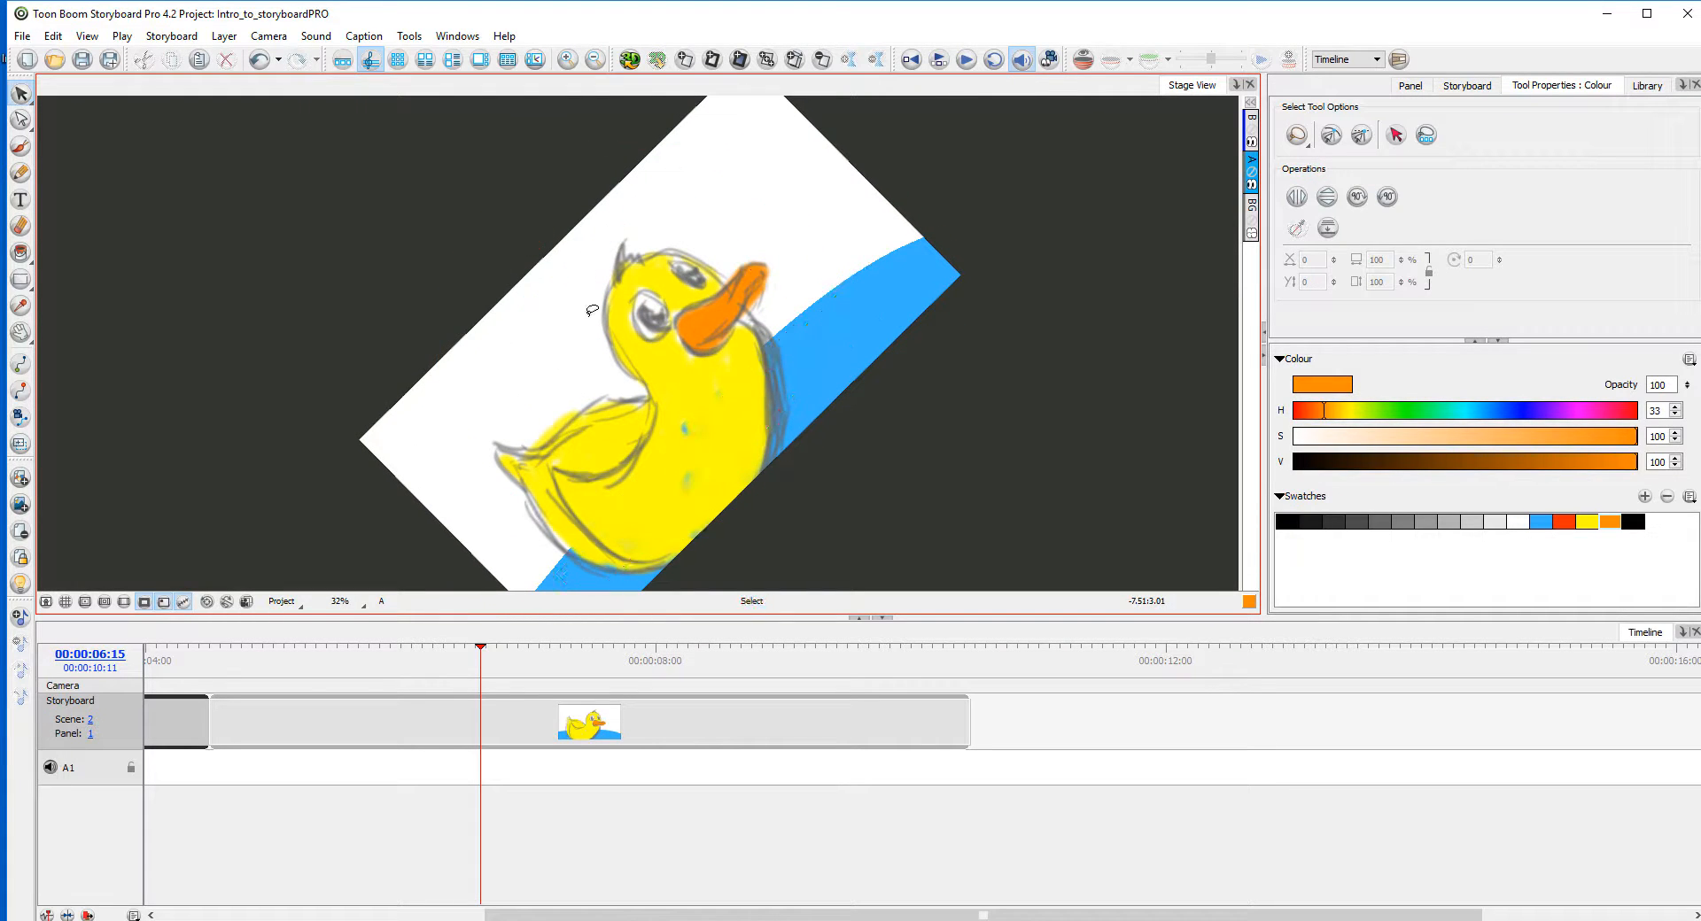
Step: Rotate the stage view, reset it to its default orientation, and zoom the timeline out to show both scenes
key(ctrl+alt)
drag(578, 466, 448, 431)
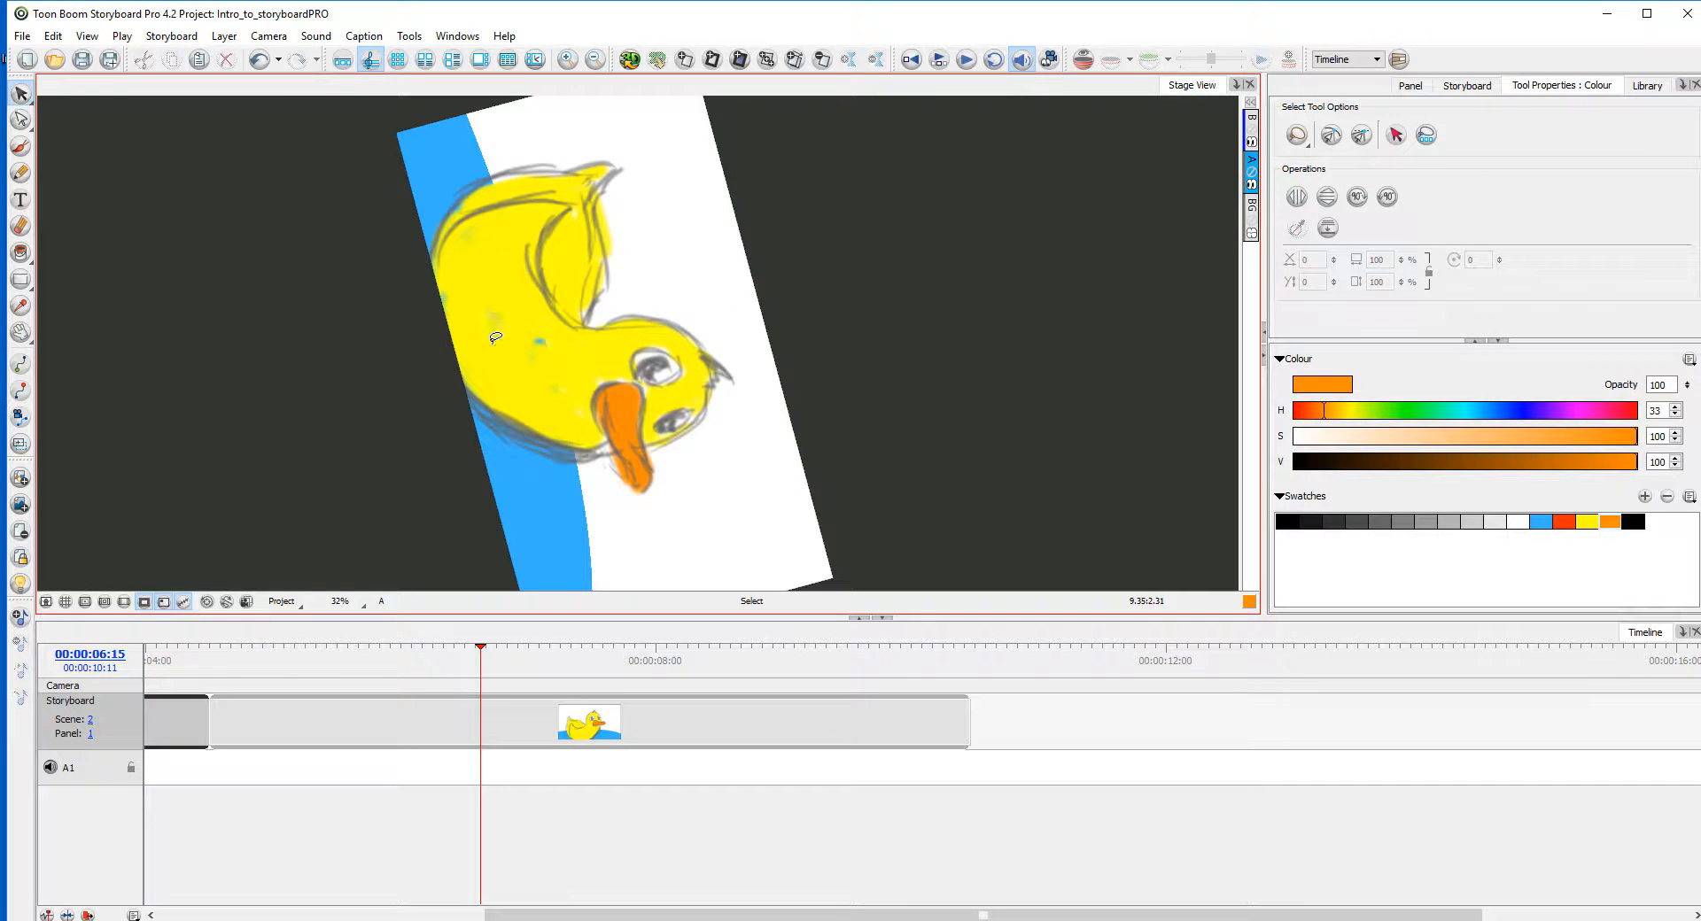
key(shift+m)
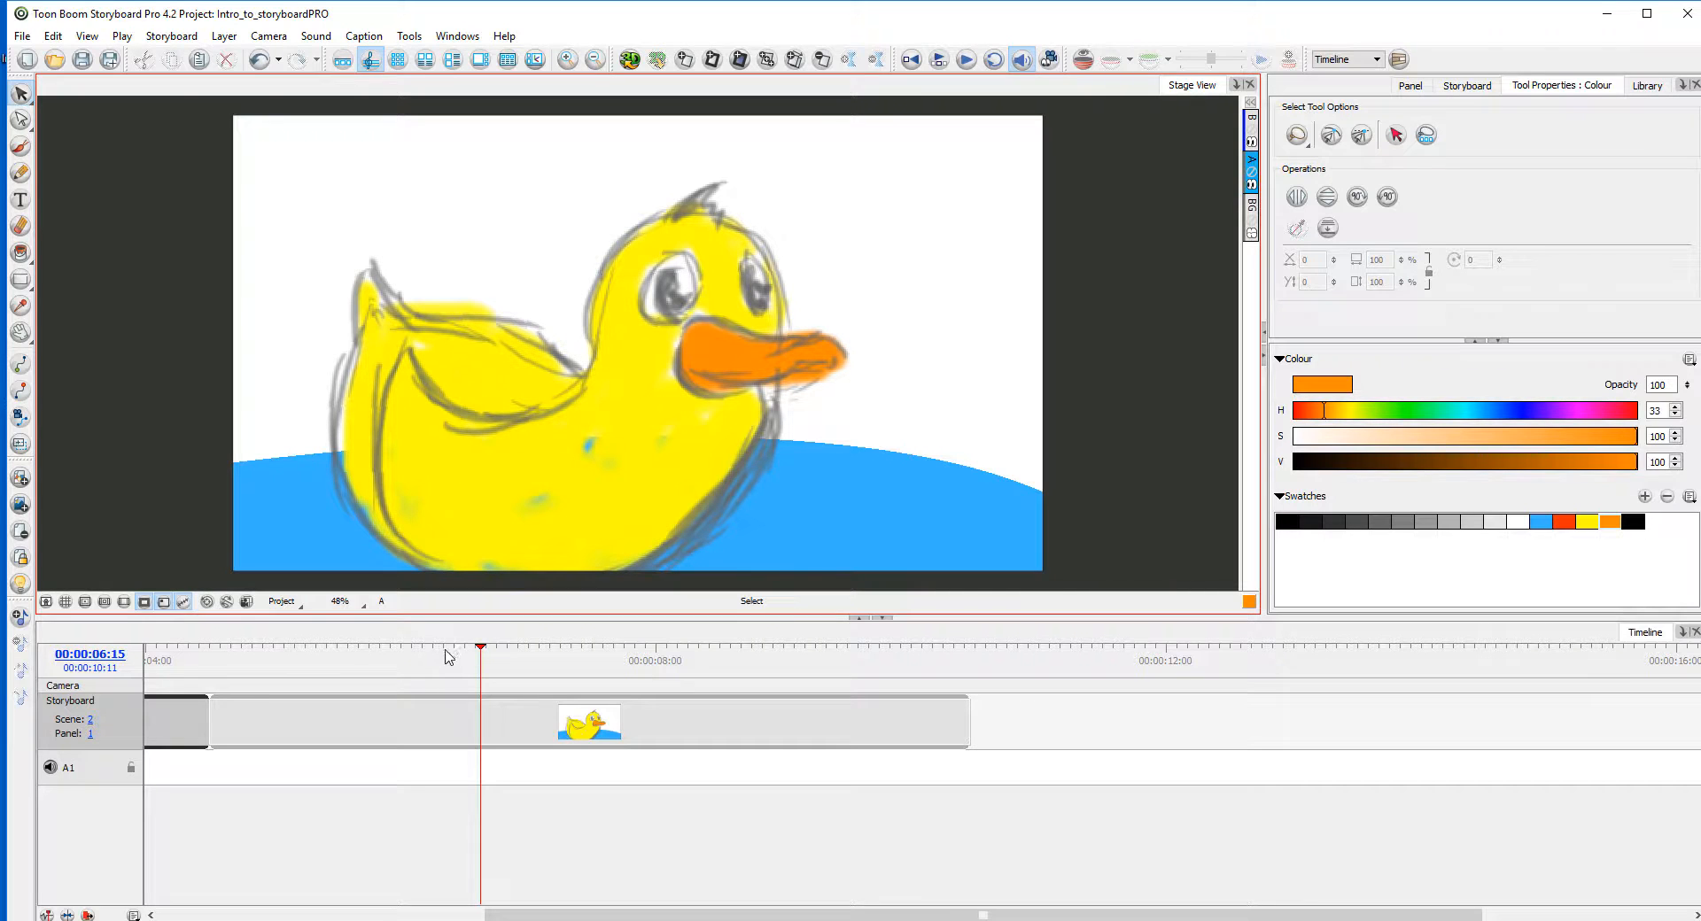
click(449, 656)
scroll(449, 667, down, 3)
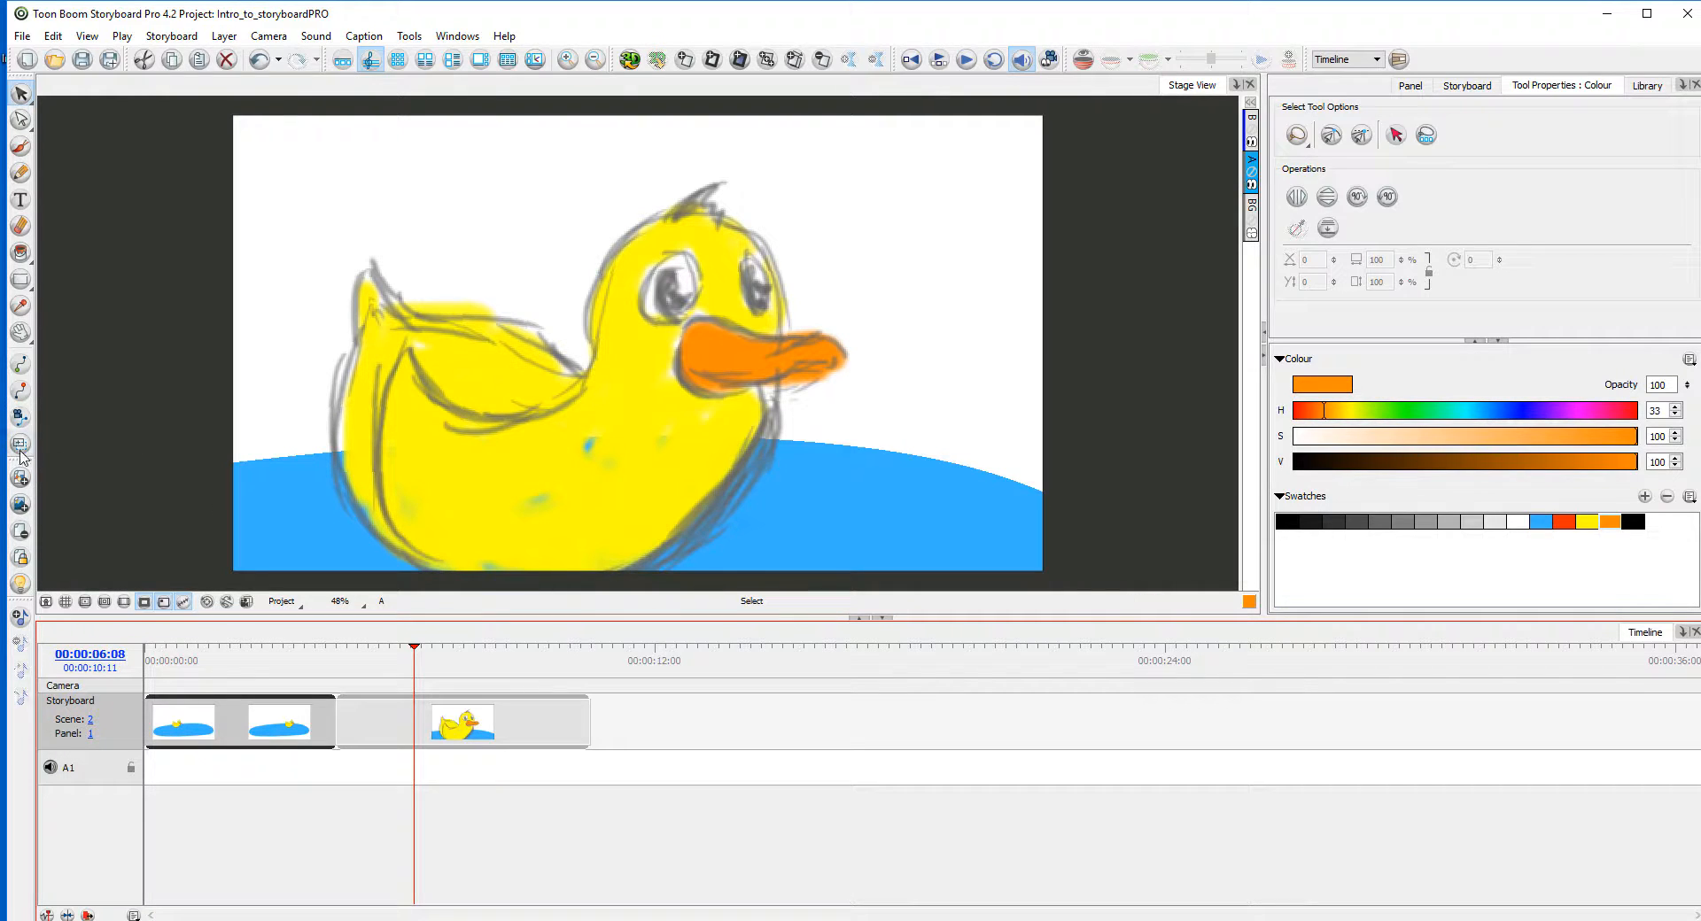
Step: Try reframing scene 1 with the Reframe tool, using a smaller, tilted frame around the duck with the aspect ratio maintained
click(21, 447)
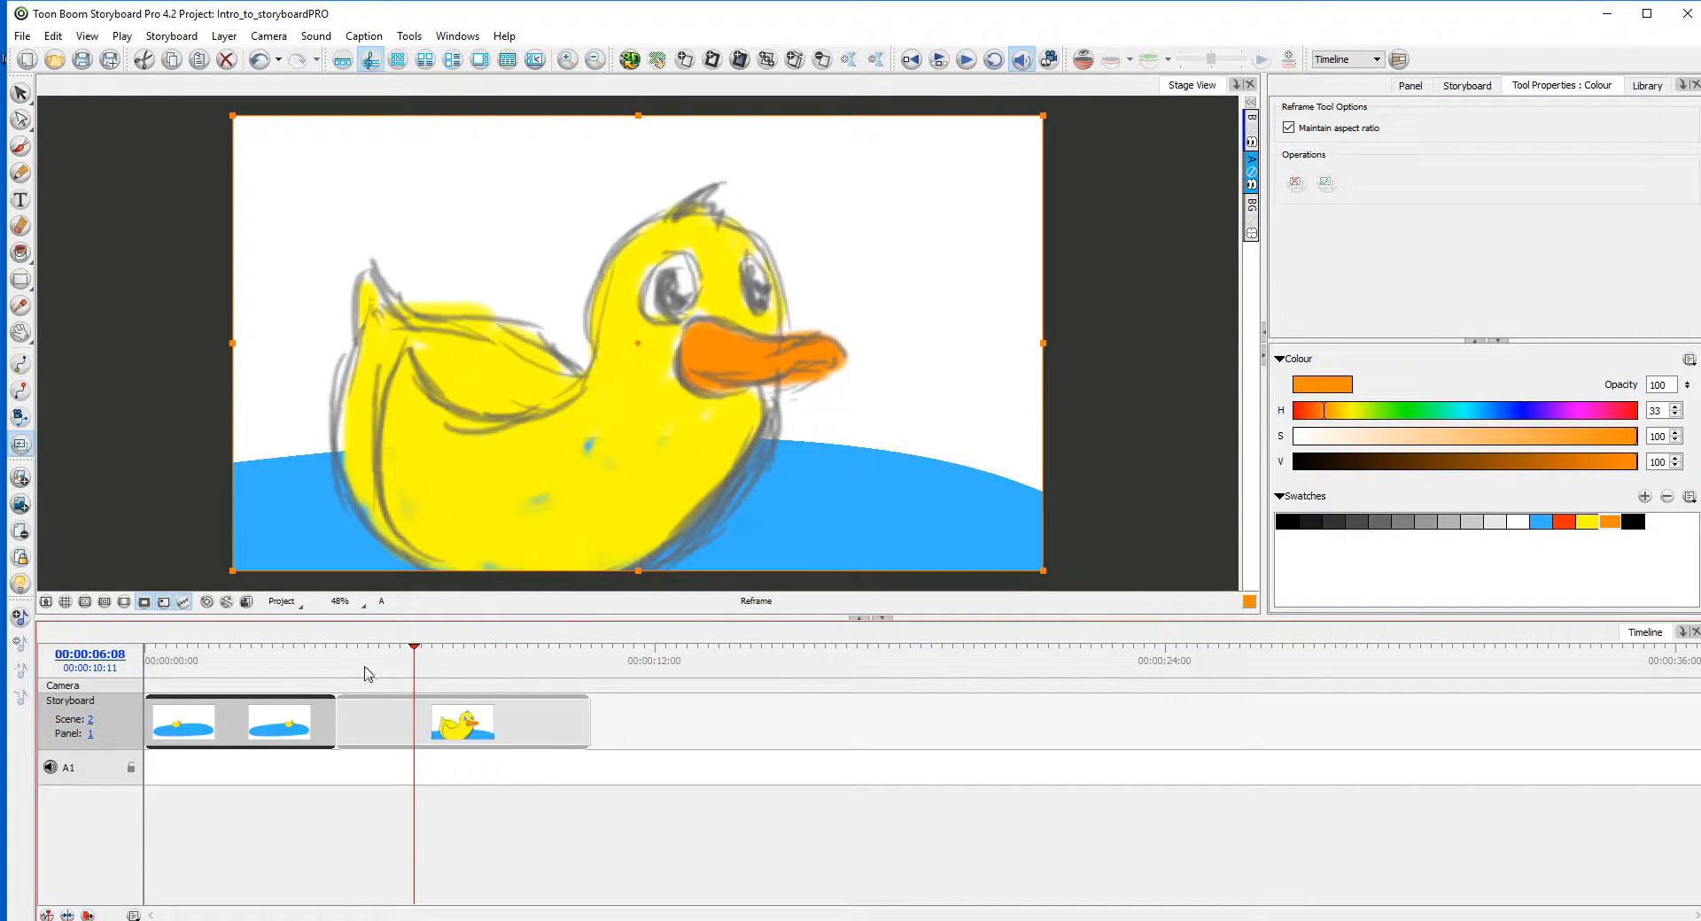
click(280, 660)
mouse_move(191, 674)
mouse_down()
mouse_move(257, 681)
mouse_move(200, 680)
mouse_move(257, 684)
mouse_move(198, 704)
mouse_up()
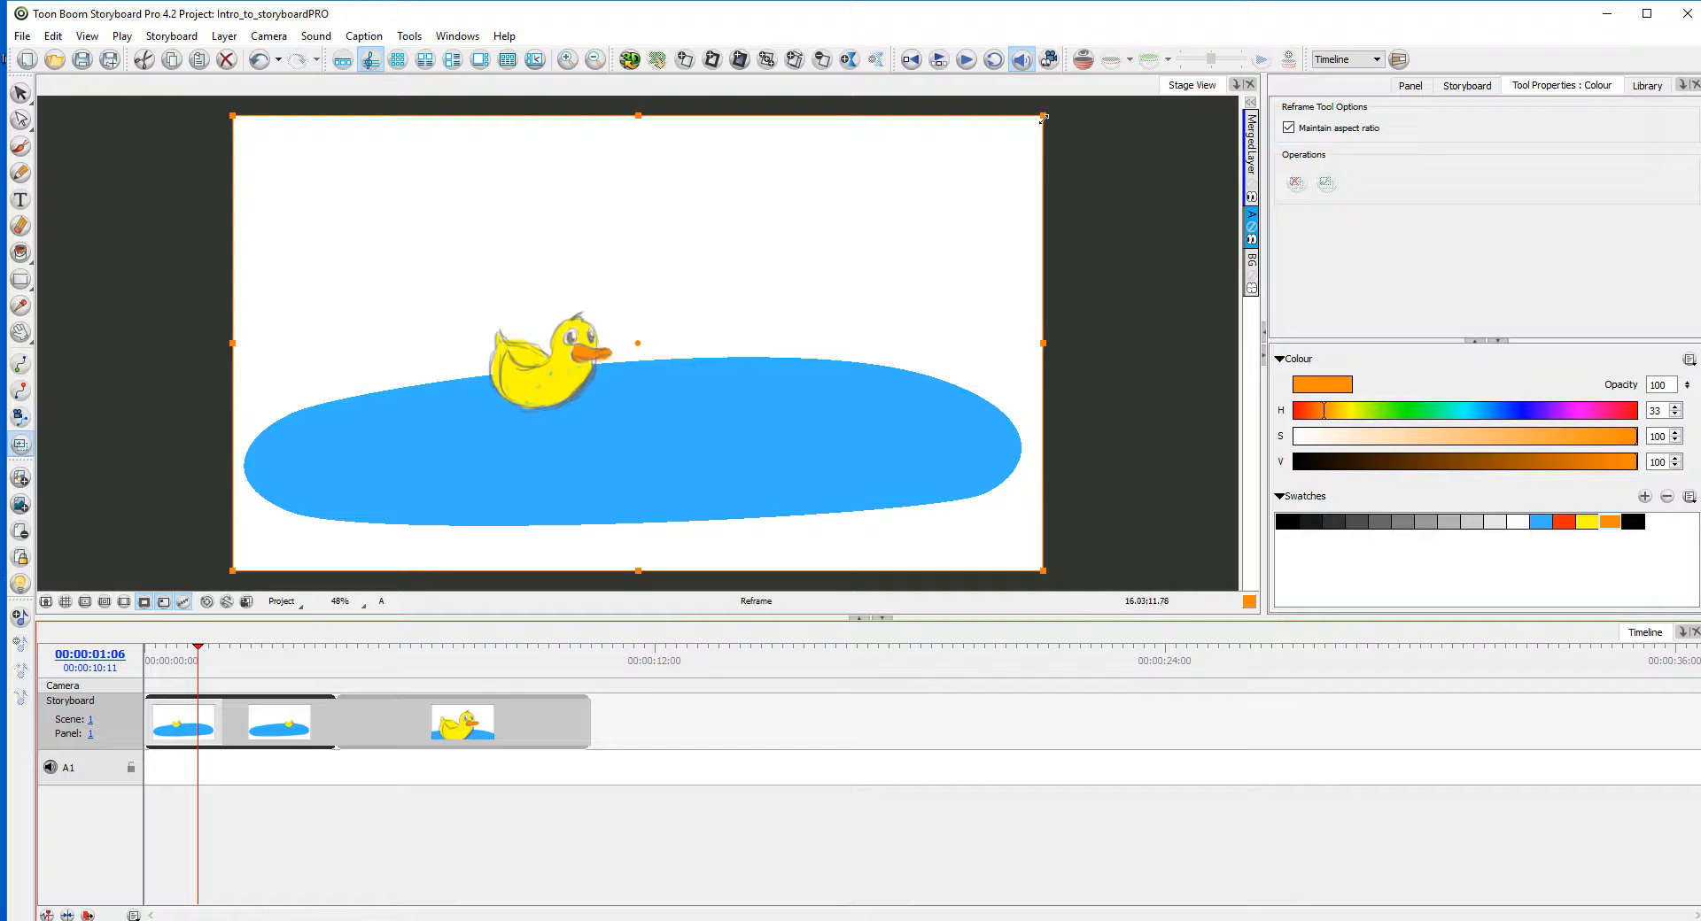
drag(1043, 116, 840, 193)
mouse_move(646, 351)
mouse_down()
mouse_move(619, 360)
mouse_move(647, 350)
mouse_up()
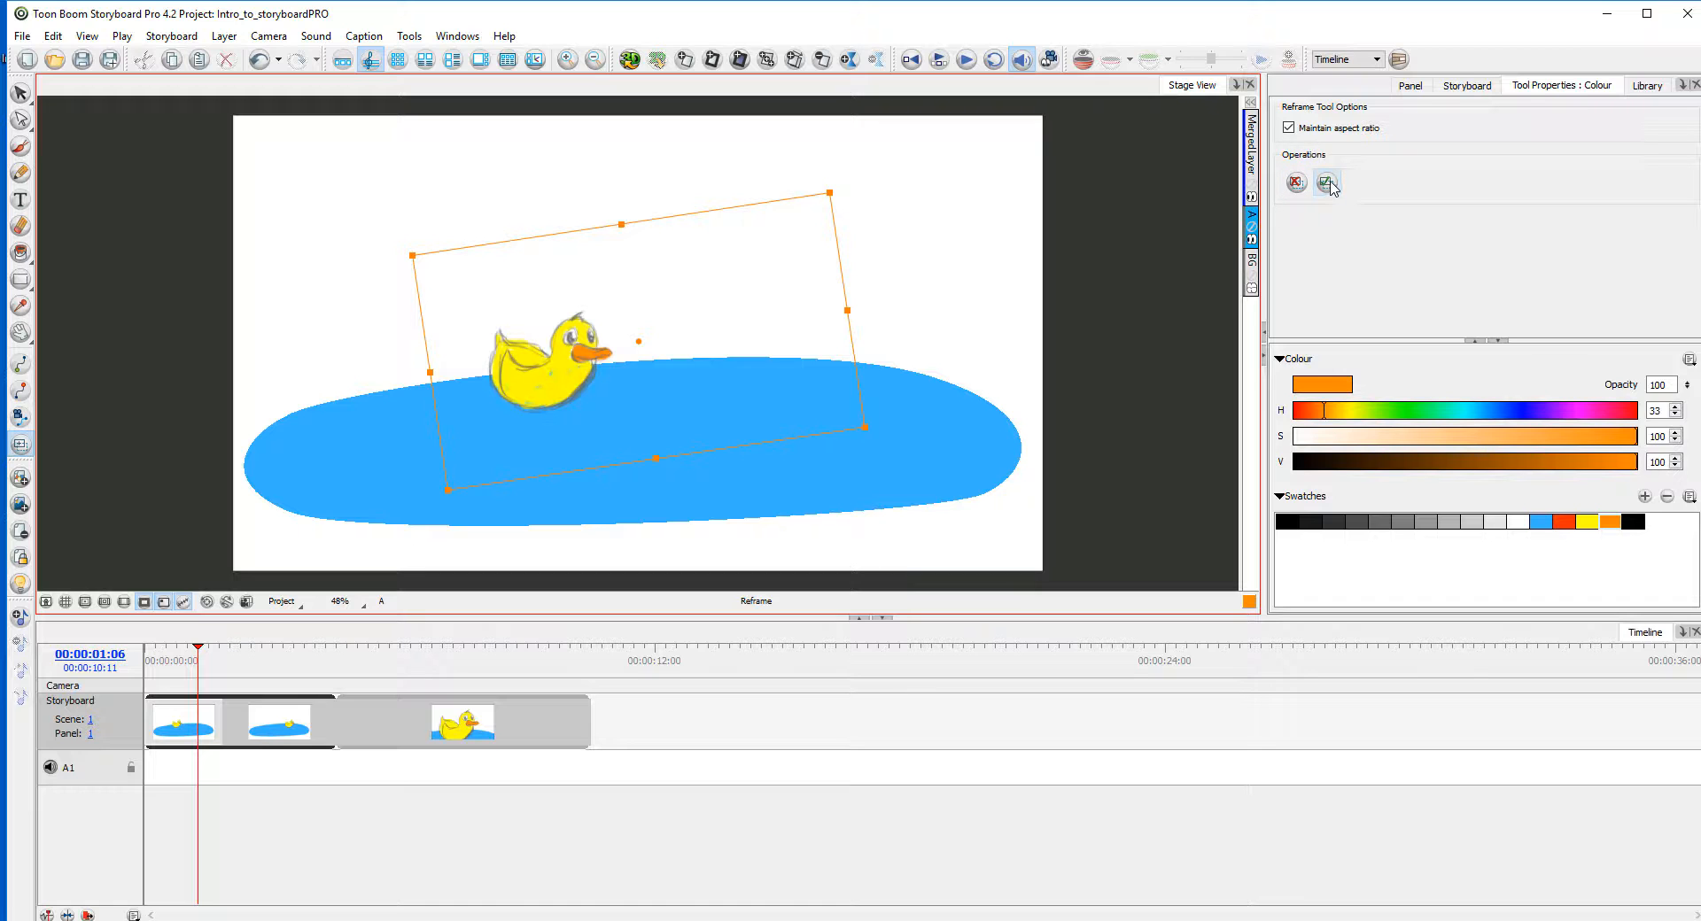
click(1327, 184)
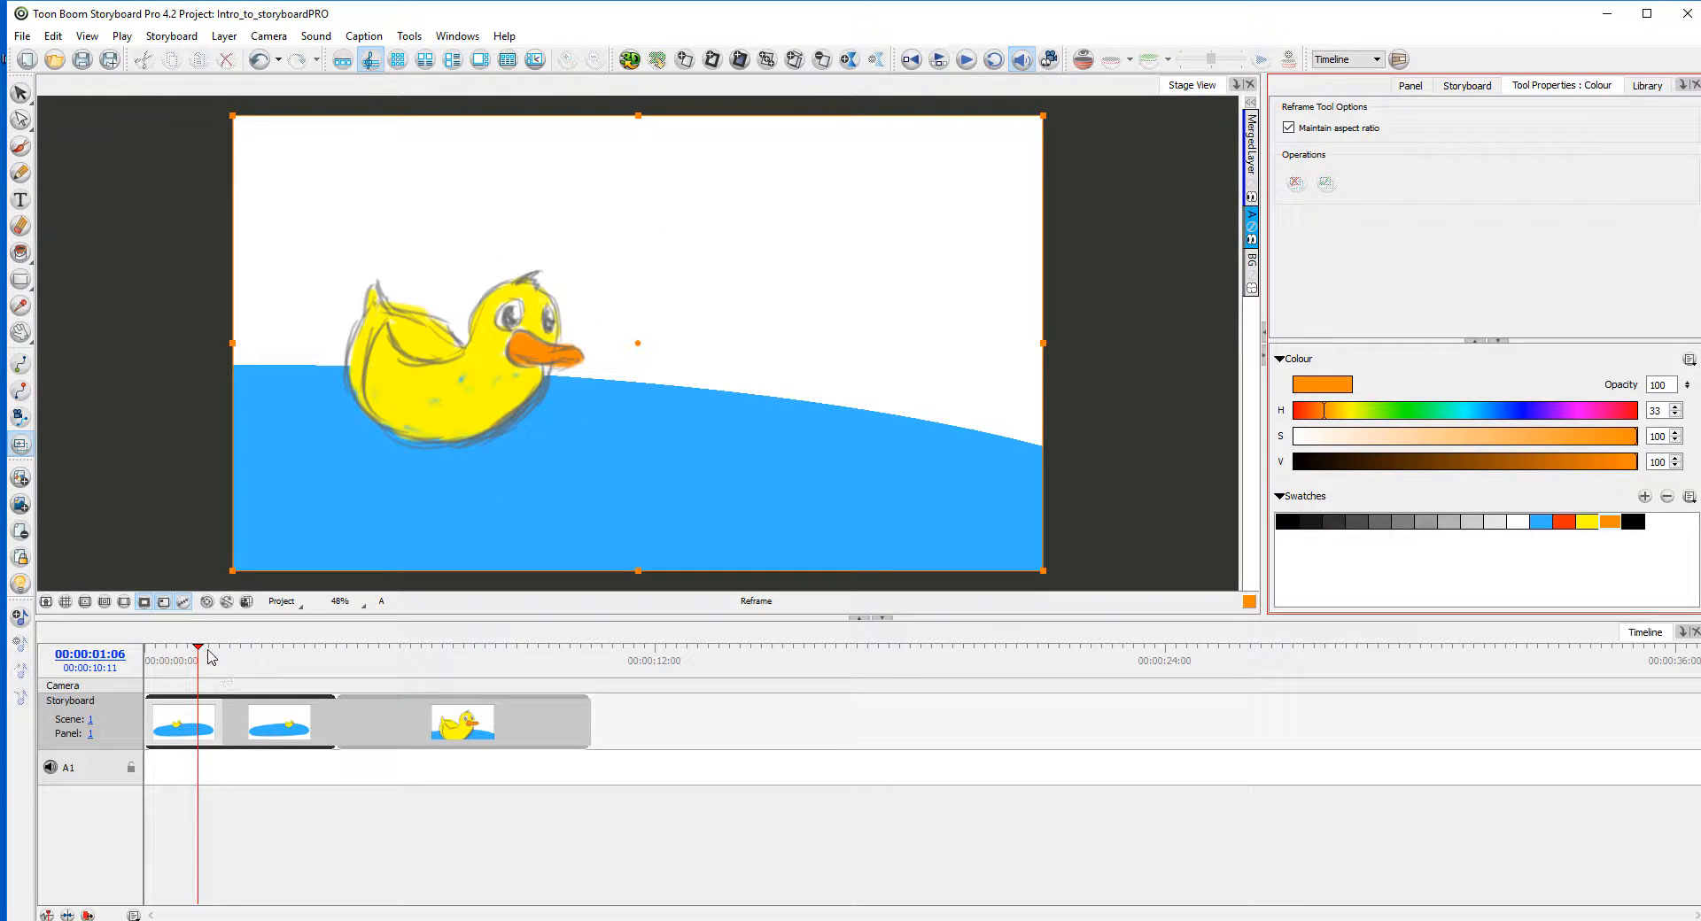
Step: Check the reframing on scene 1's second panel and undo it
mouse_move(200, 660)
mouse_down()
mouse_move(274, 663)
mouse_move(213, 664)
mouse_move(213, 679)
mouse_move(209, 665)
mouse_move(384, 665)
mouse_move(211, 664)
mouse_up()
click(254, 713)
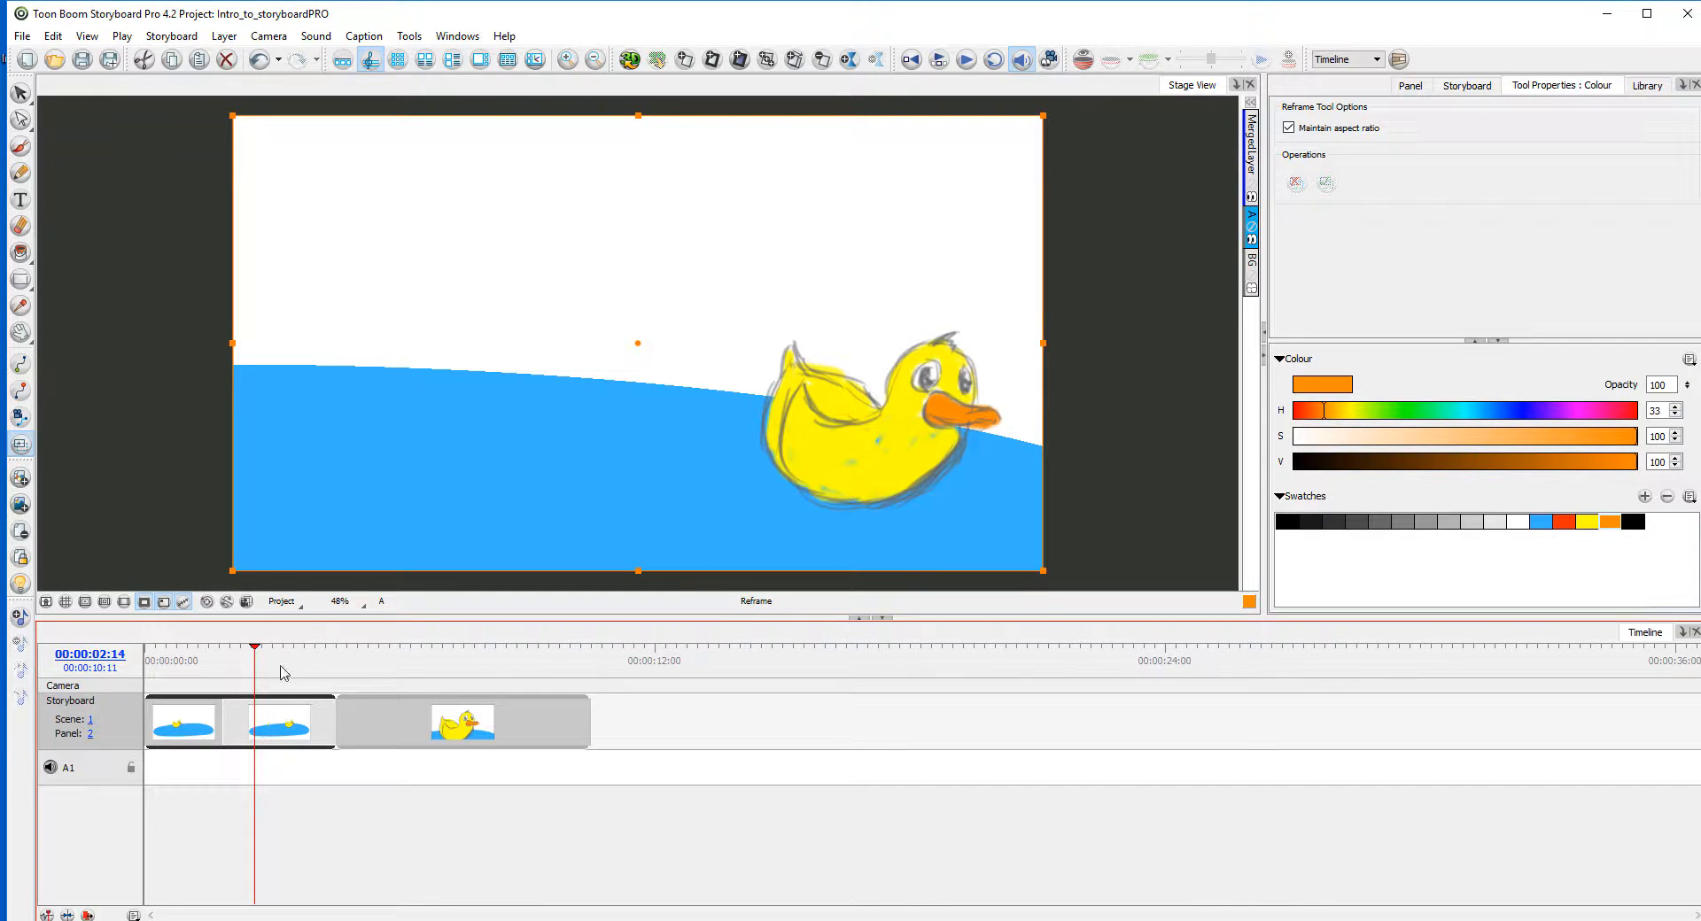
key(ctrl+z)
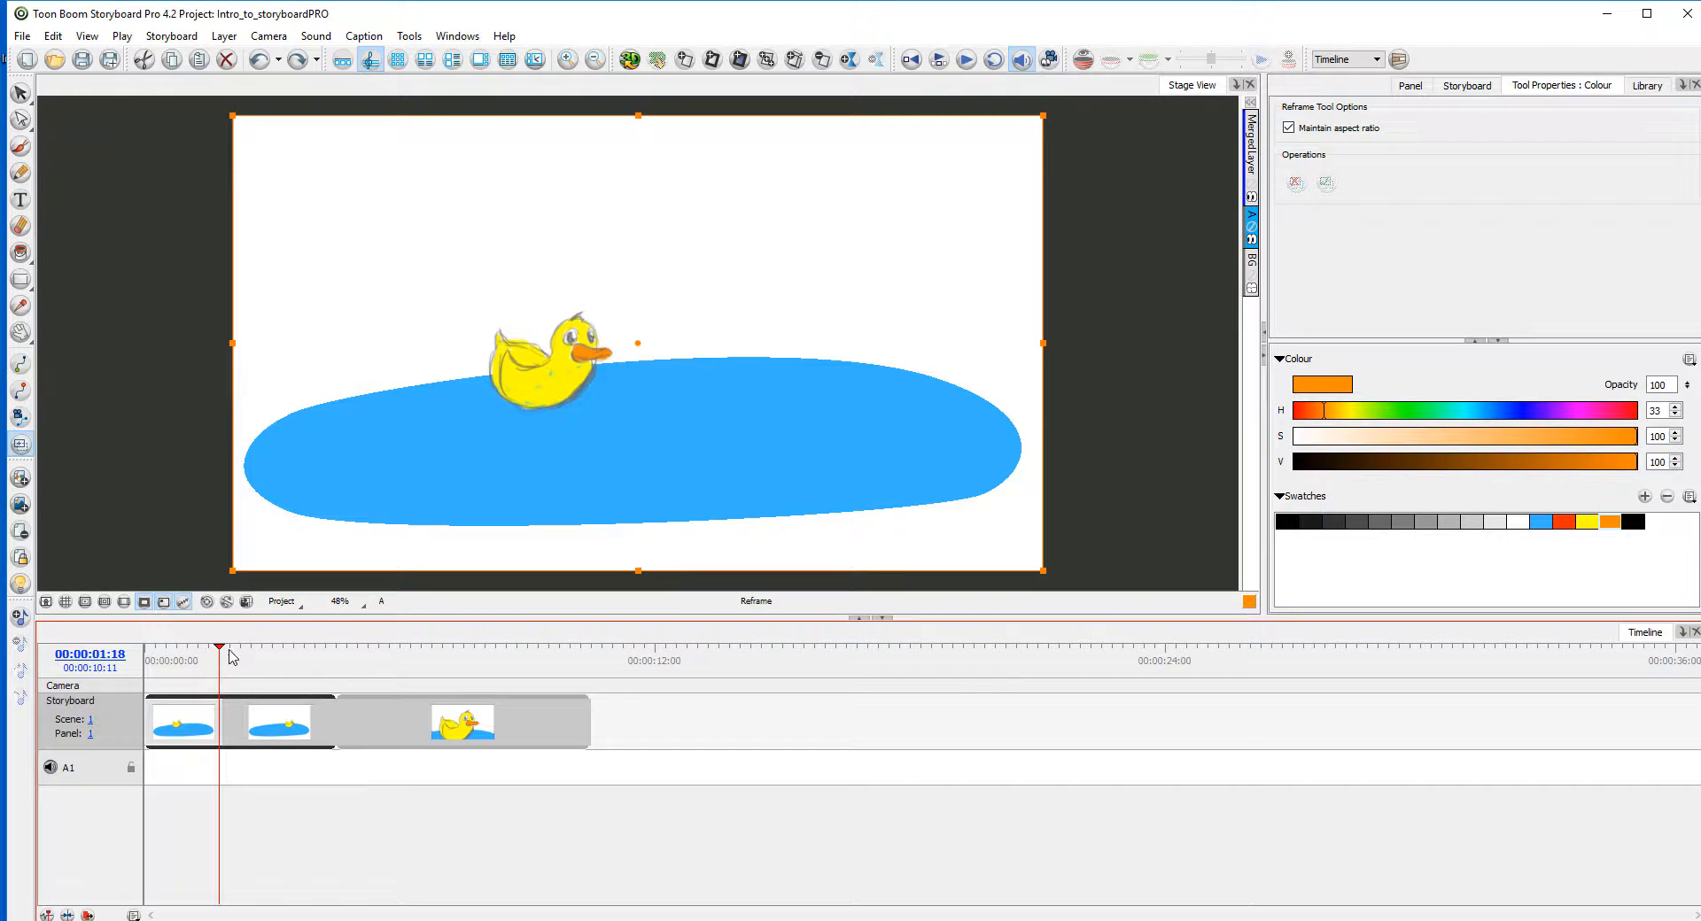
Step: Shorten scene 1's panels to durations of 01:11 and 01:05 and the scene 2 panel to 04:08
drag(230, 651, 206, 709)
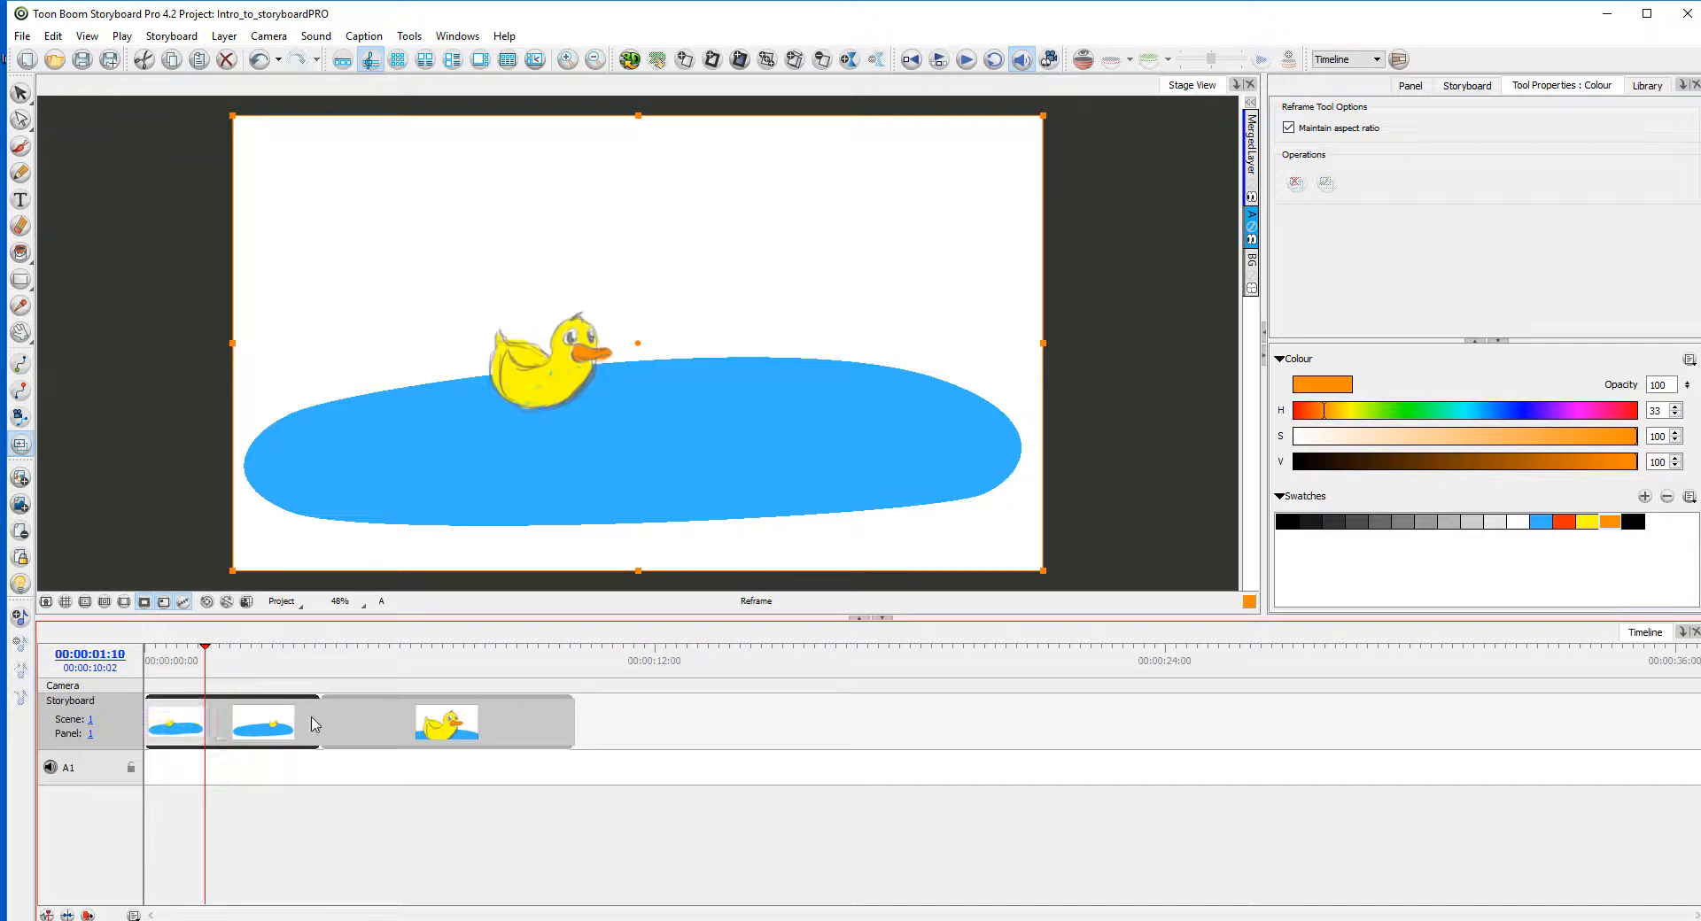
drag(319, 715, 257, 716)
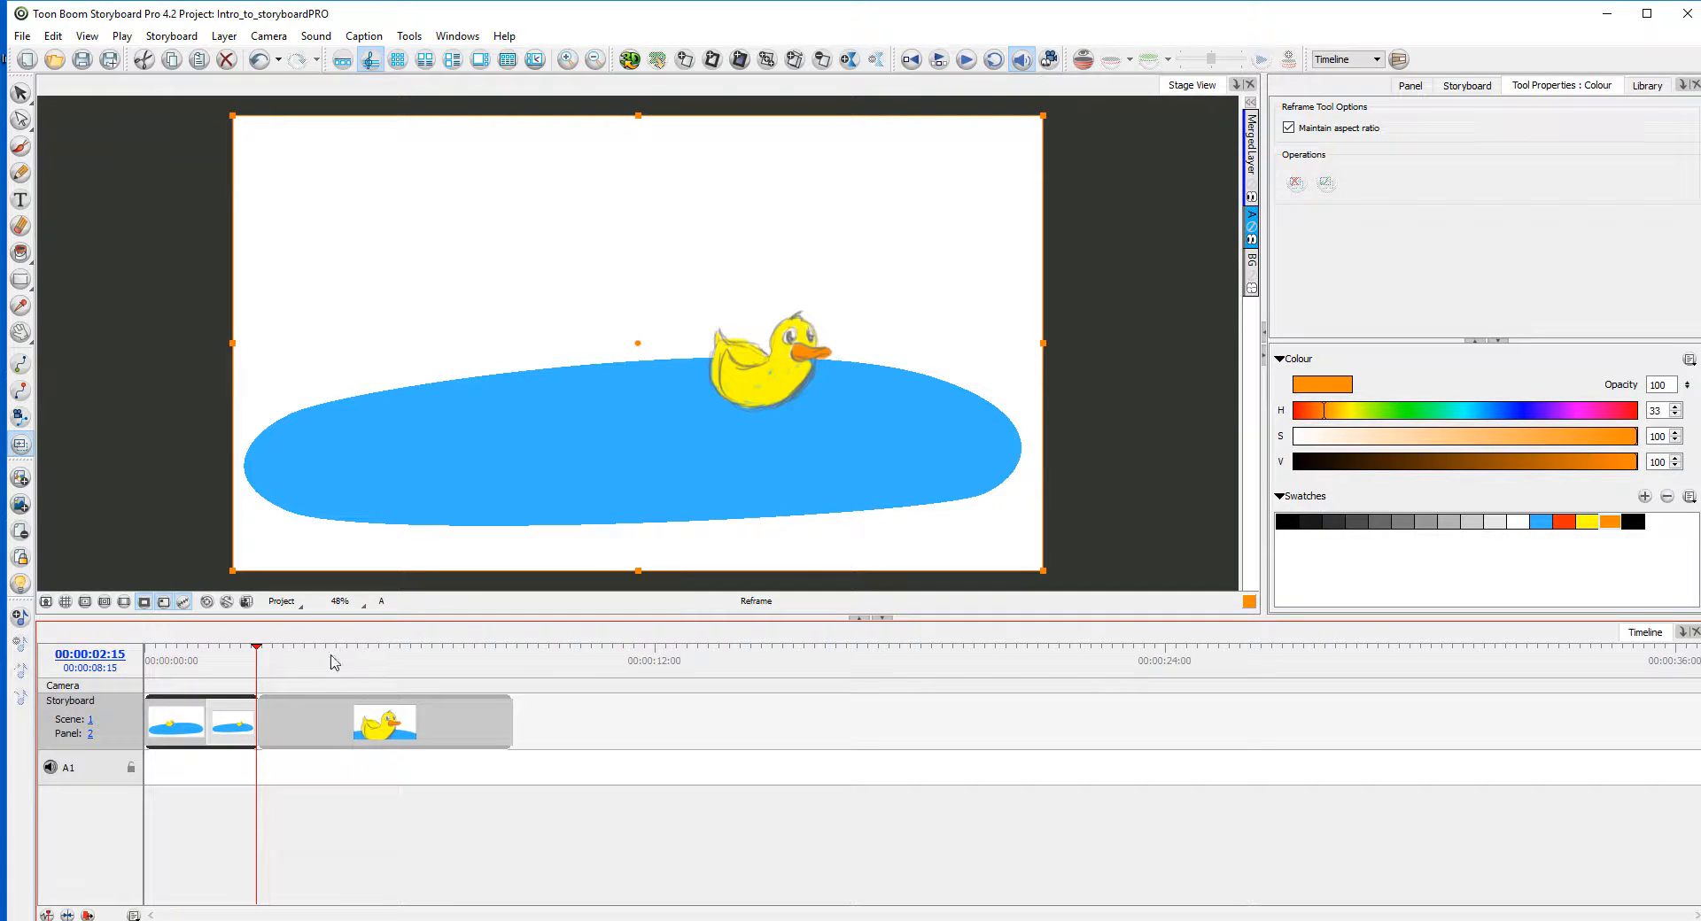
drag(293, 656, 376, 653)
drag(510, 722, 441, 722)
drag(442, 661, 410, 694)
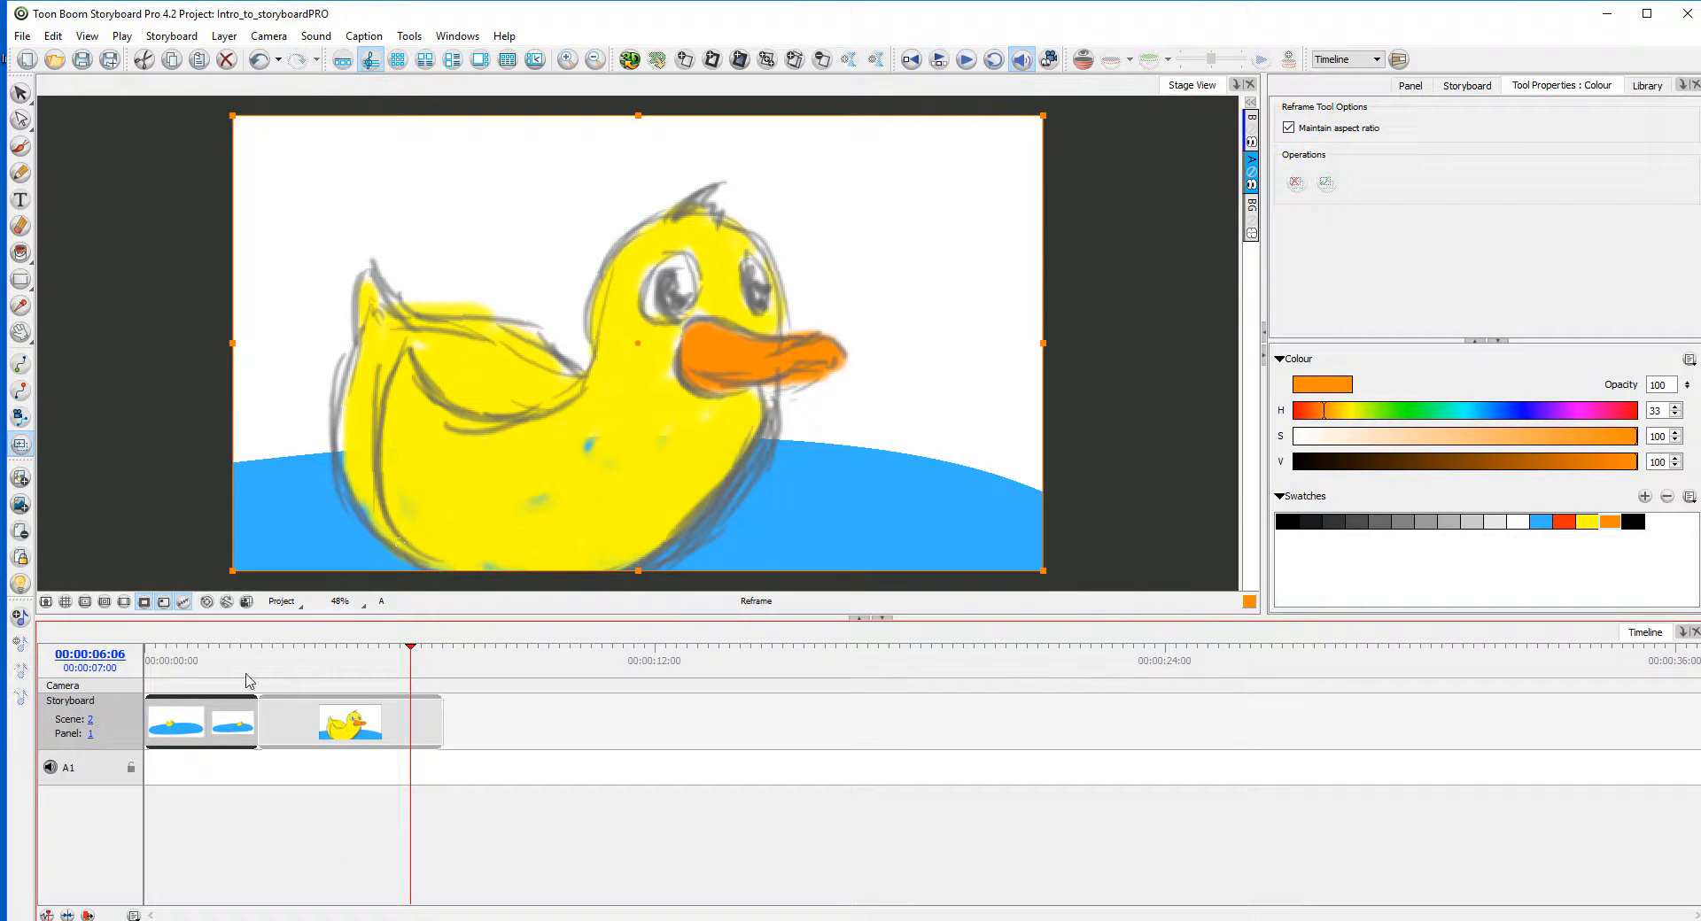
Step: With the Camera tool, add camera keyframes in scene 2 at 00:00:02:17 and 00:00:06:17
mouse_move(262, 652)
mouse_down()
mouse_move(239, 656)
mouse_move(259, 660)
mouse_up()
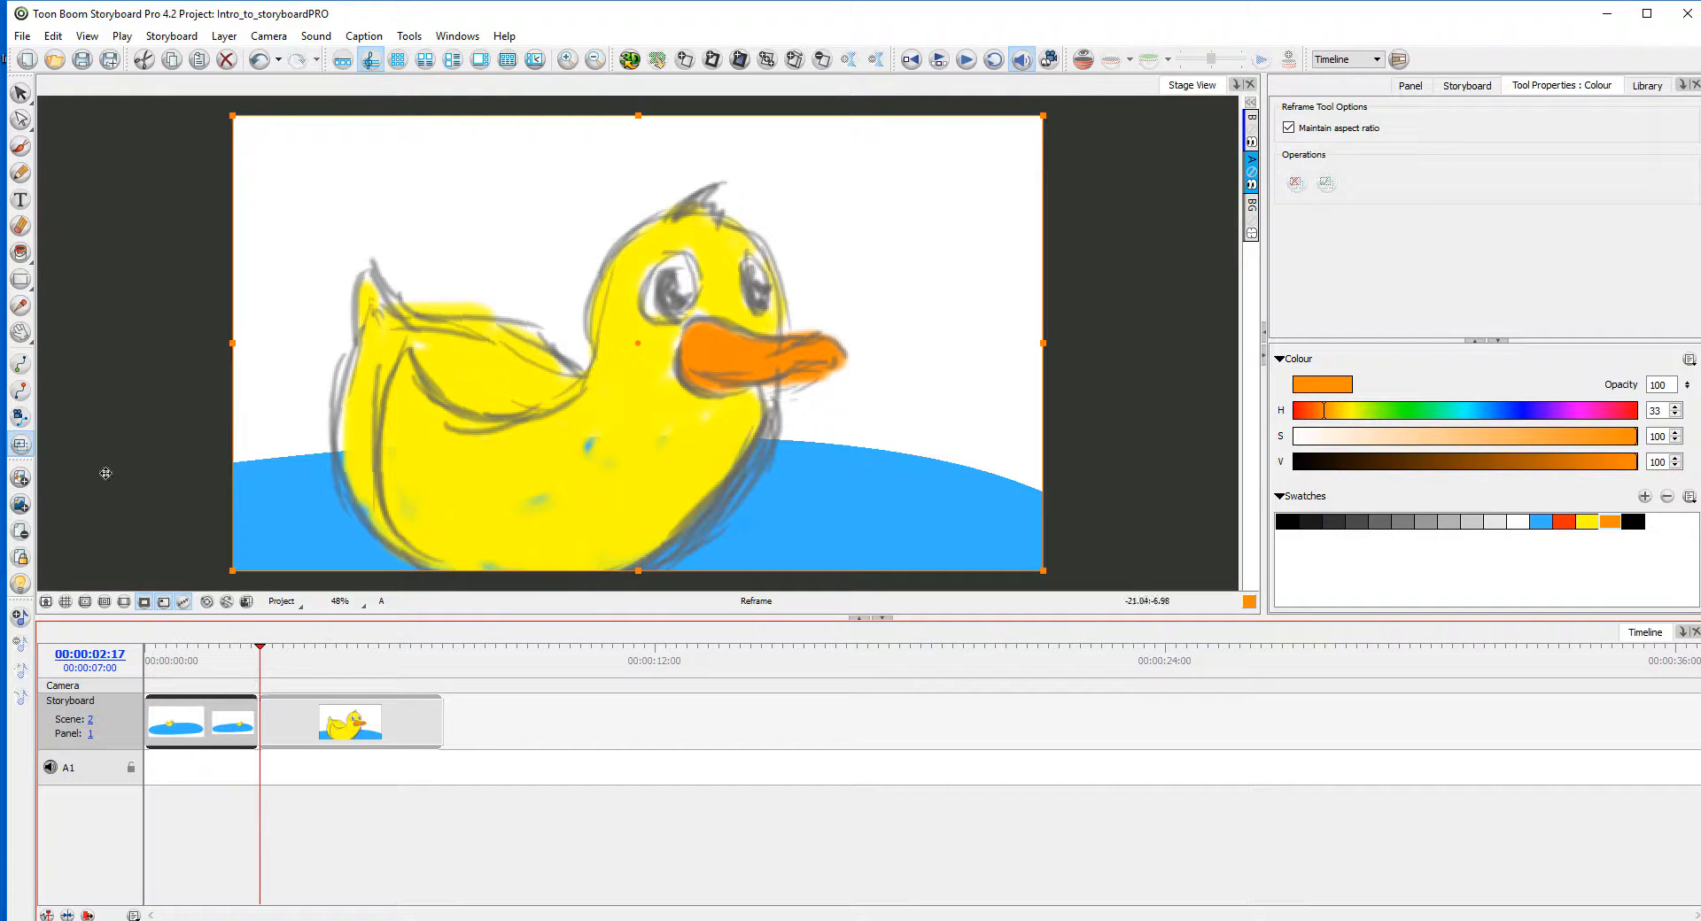
click(19, 418)
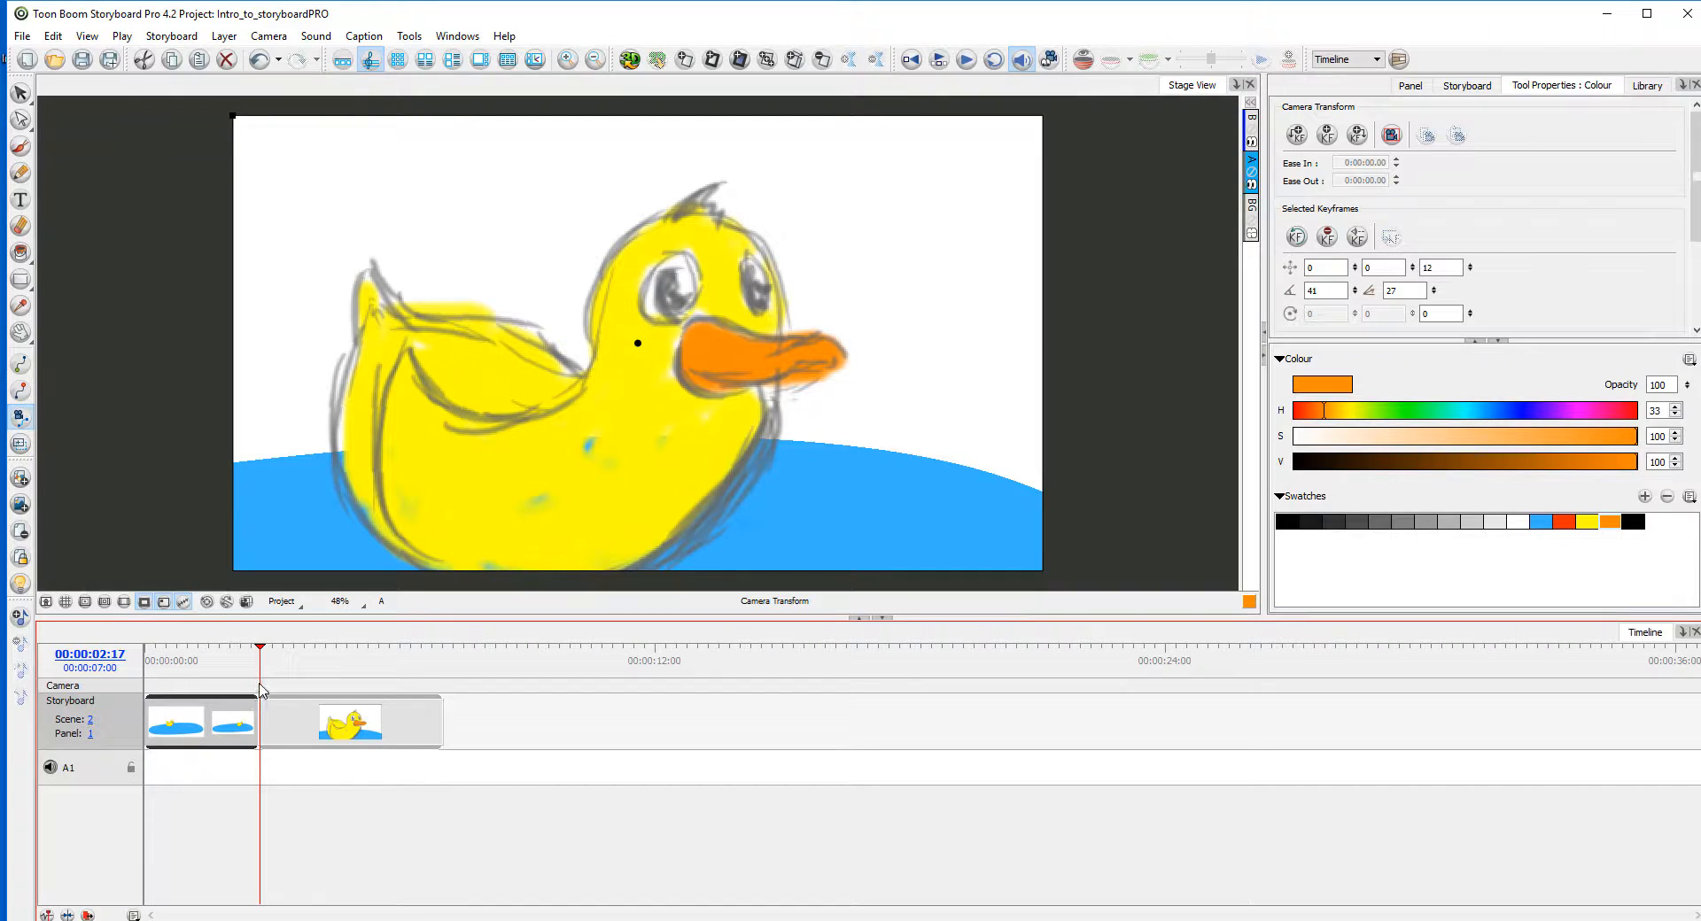
right_click(262, 689)
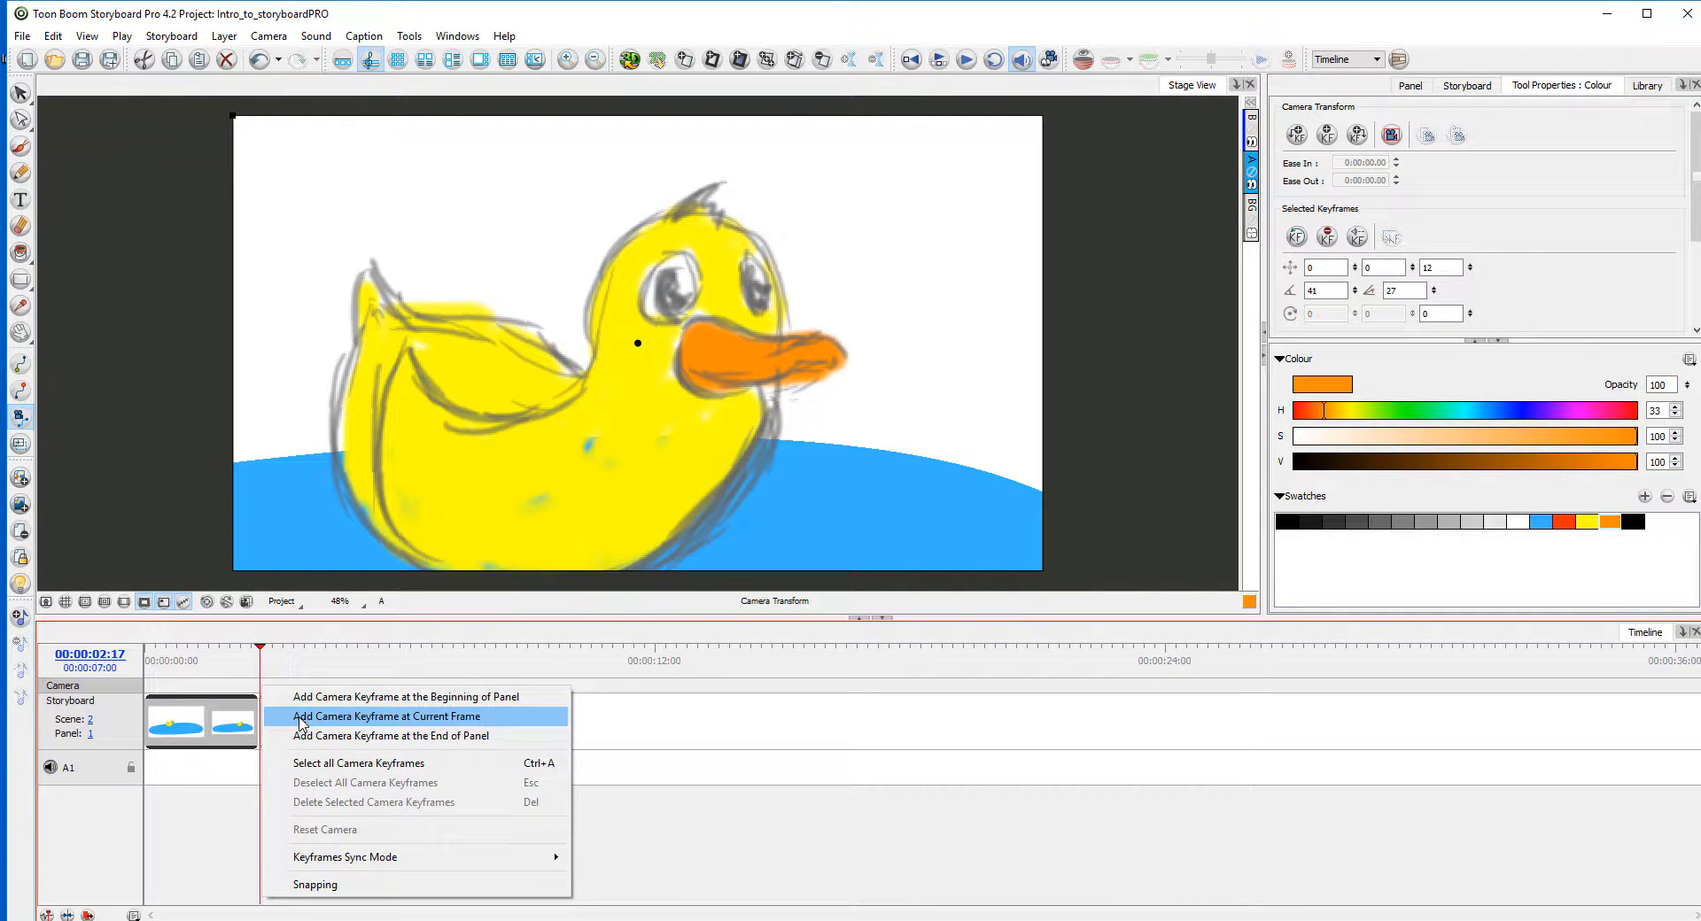
click(301, 716)
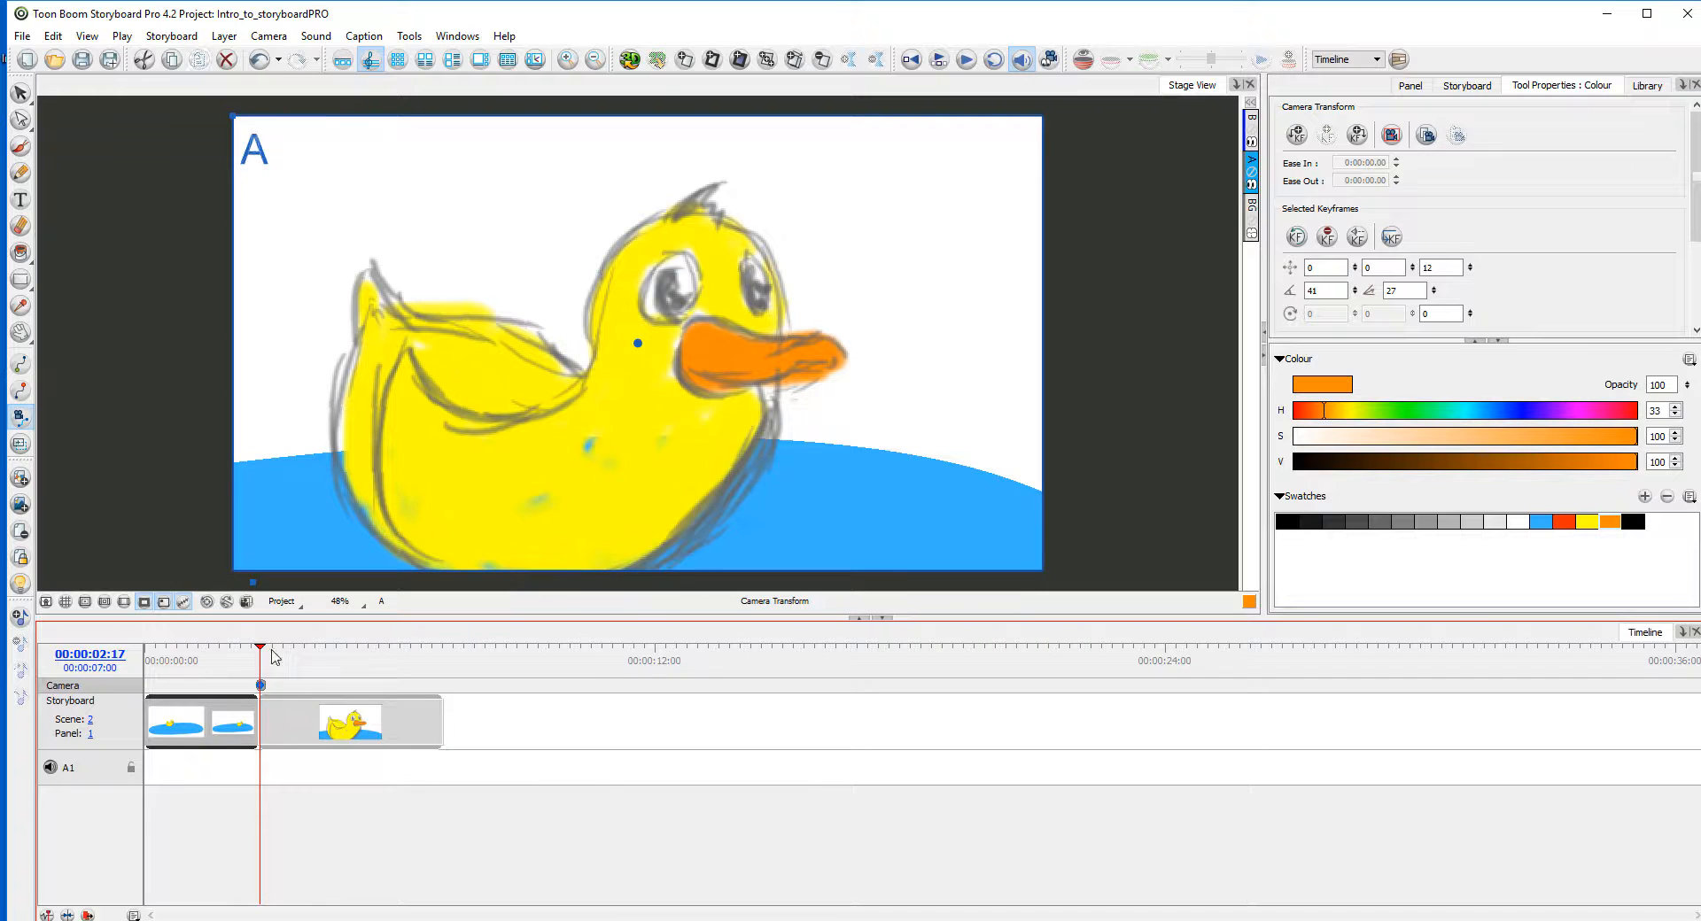
drag(261, 650, 429, 652)
right_click(432, 697)
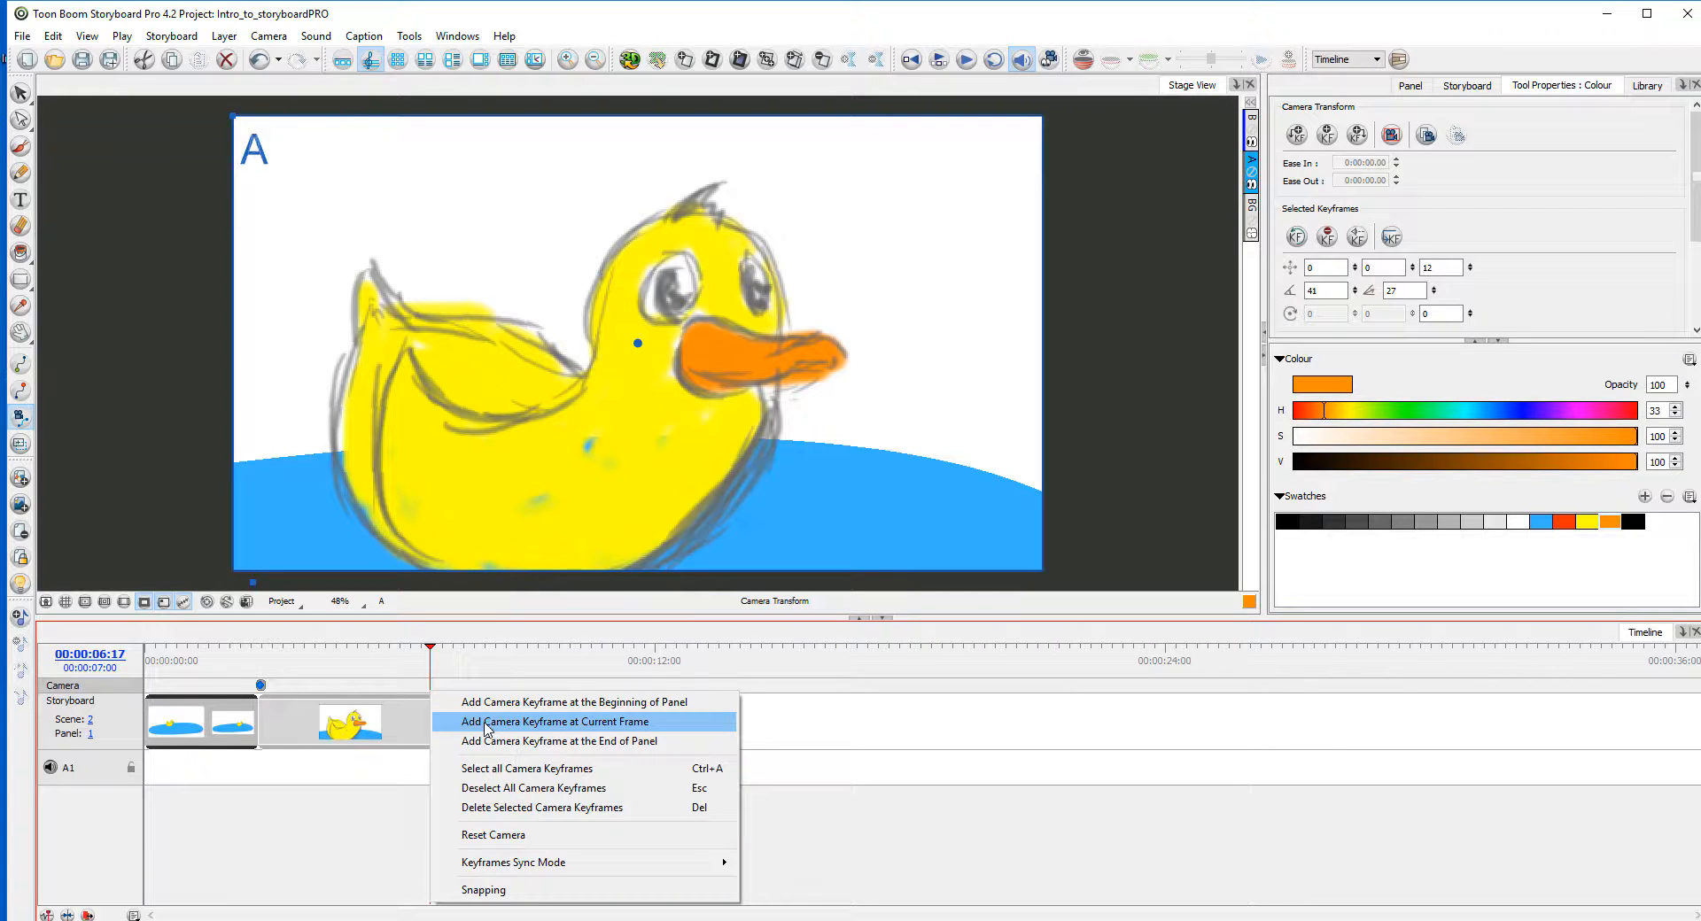
click(487, 730)
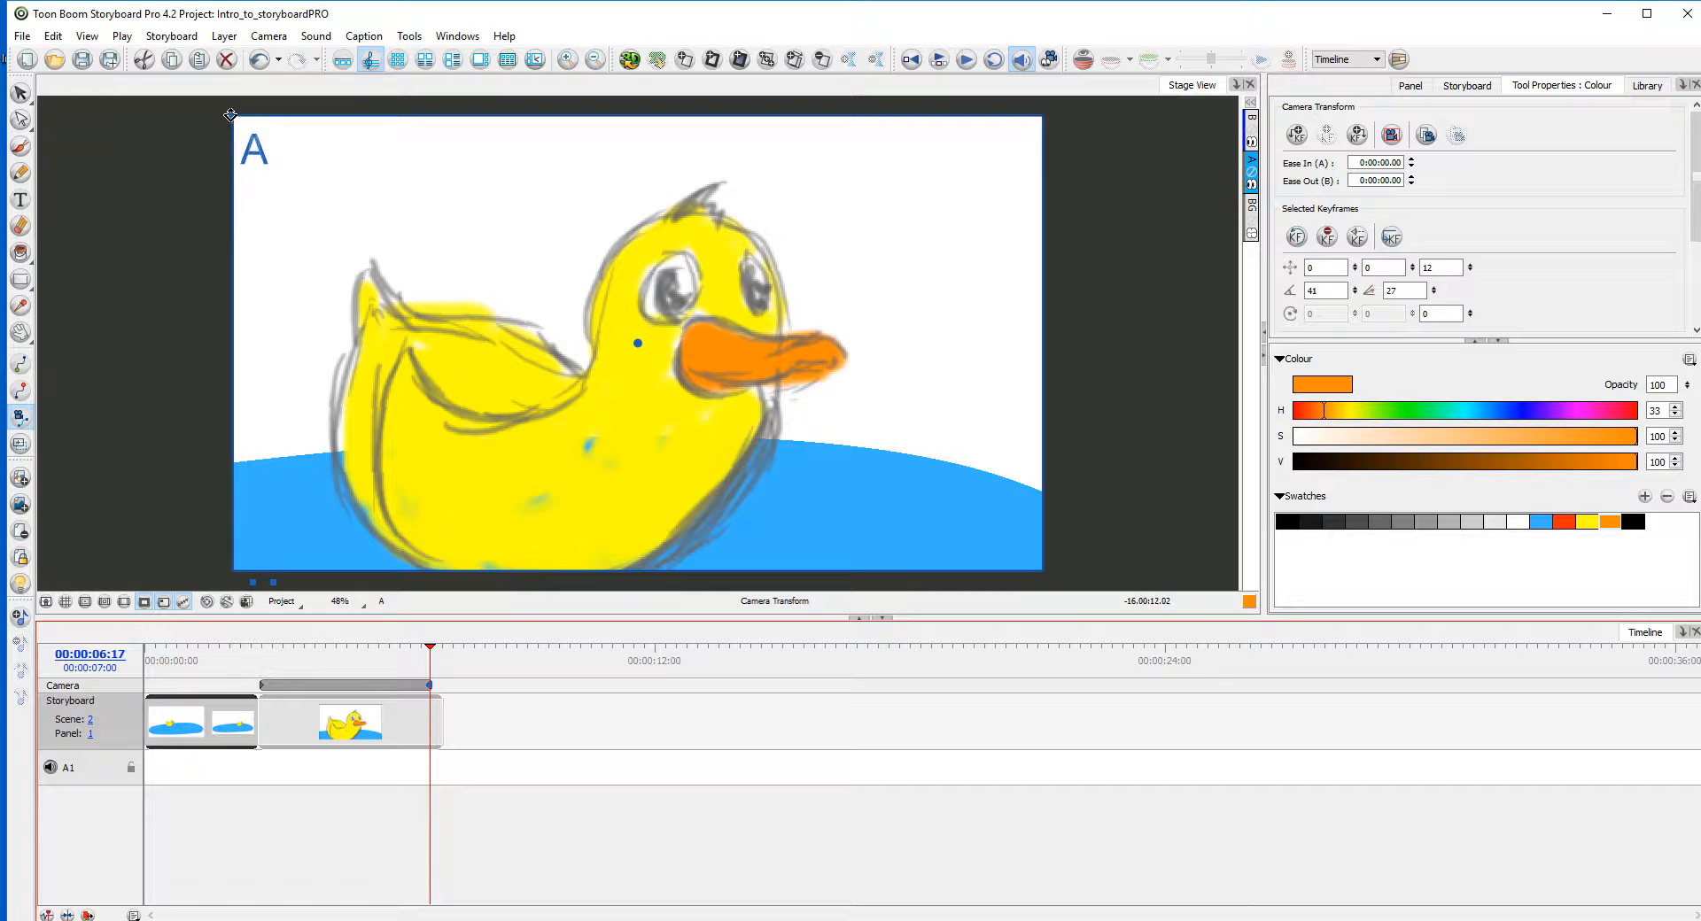
Step: Shrink the second keyframe's camera frame around the duck's eye, level it to 0.2 degrees, and scrub back to preview the zoom at 00:00:05:00
drag(230, 114, 520, 337)
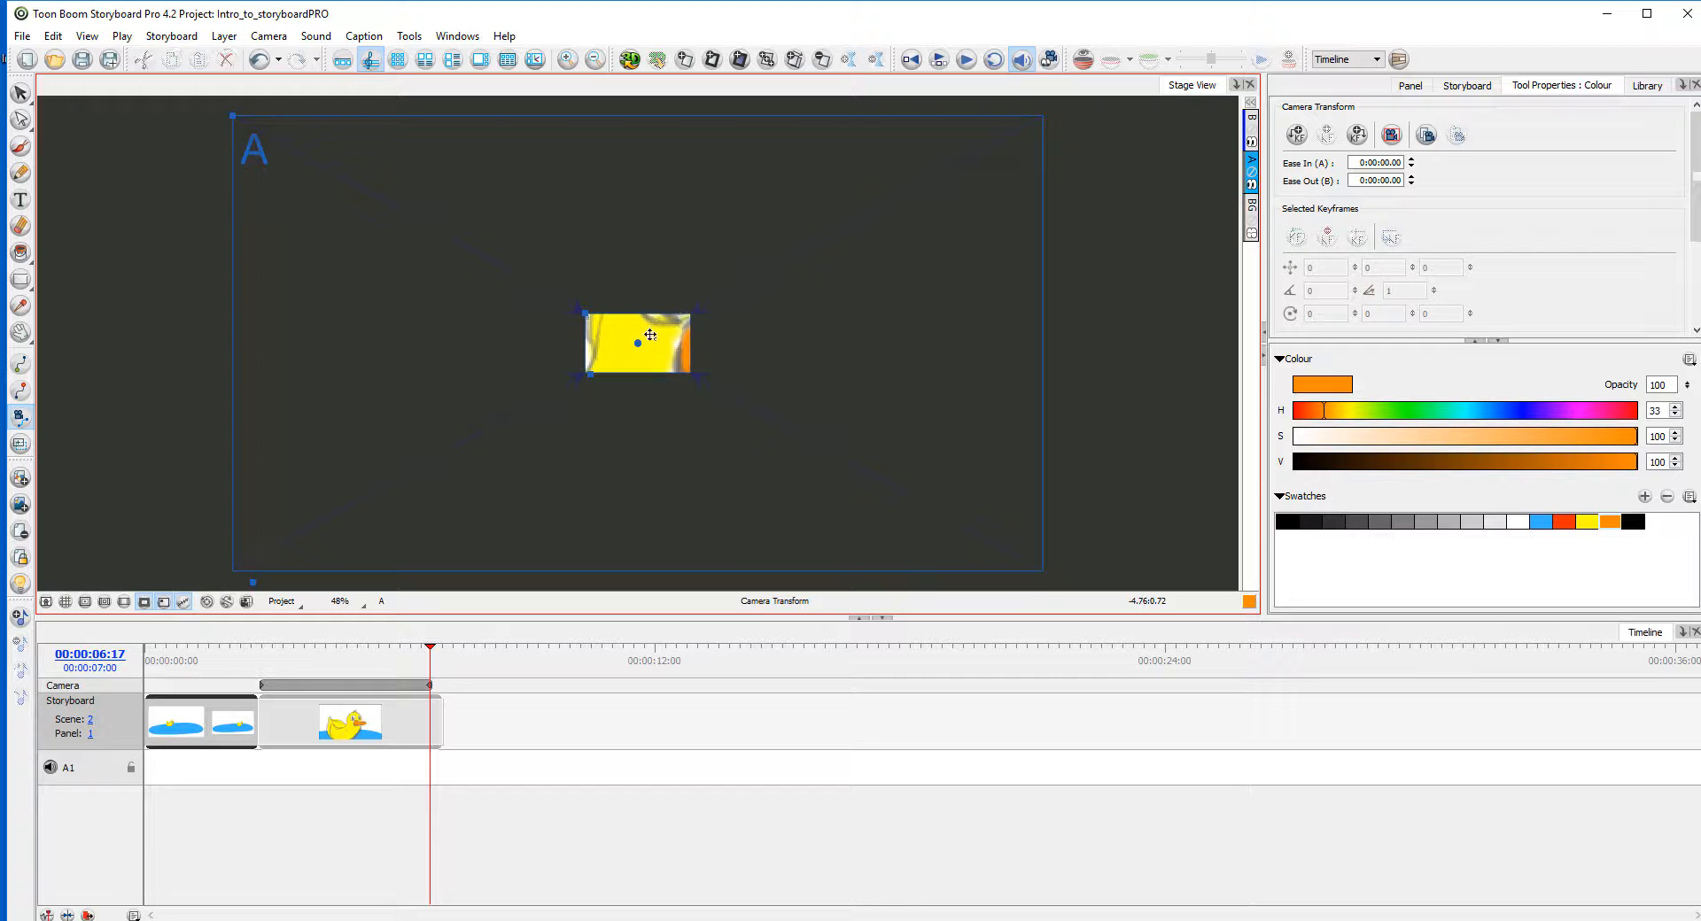
drag(644, 350, 616, 317)
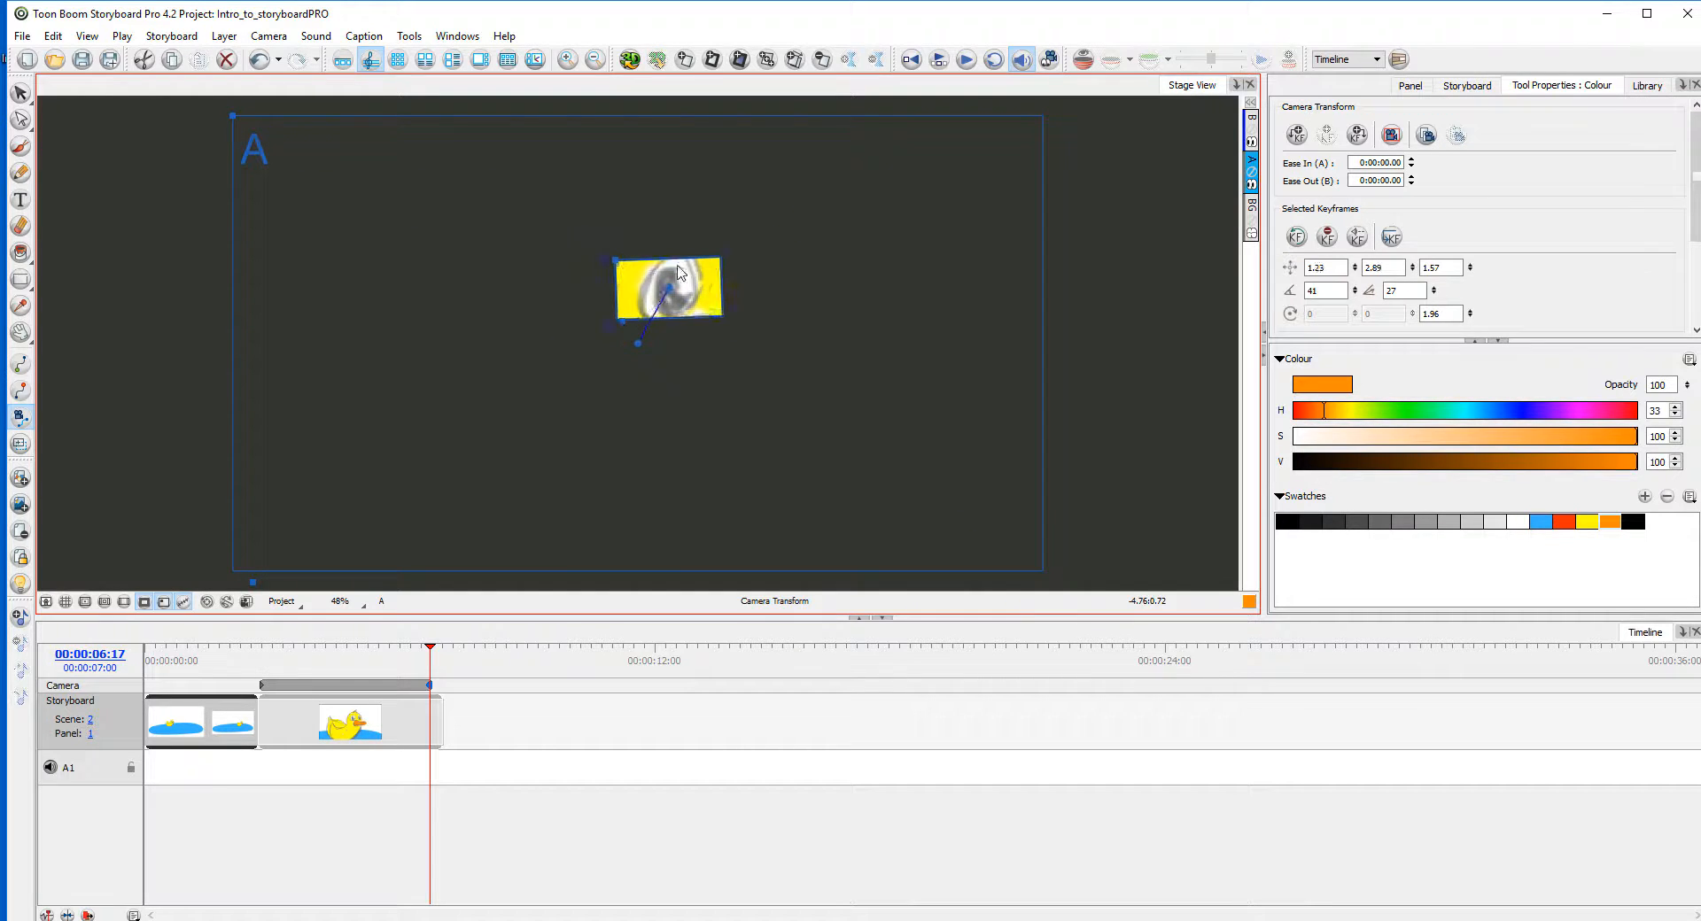
drag(616, 259, 590, 242)
drag(598, 340, 600, 337)
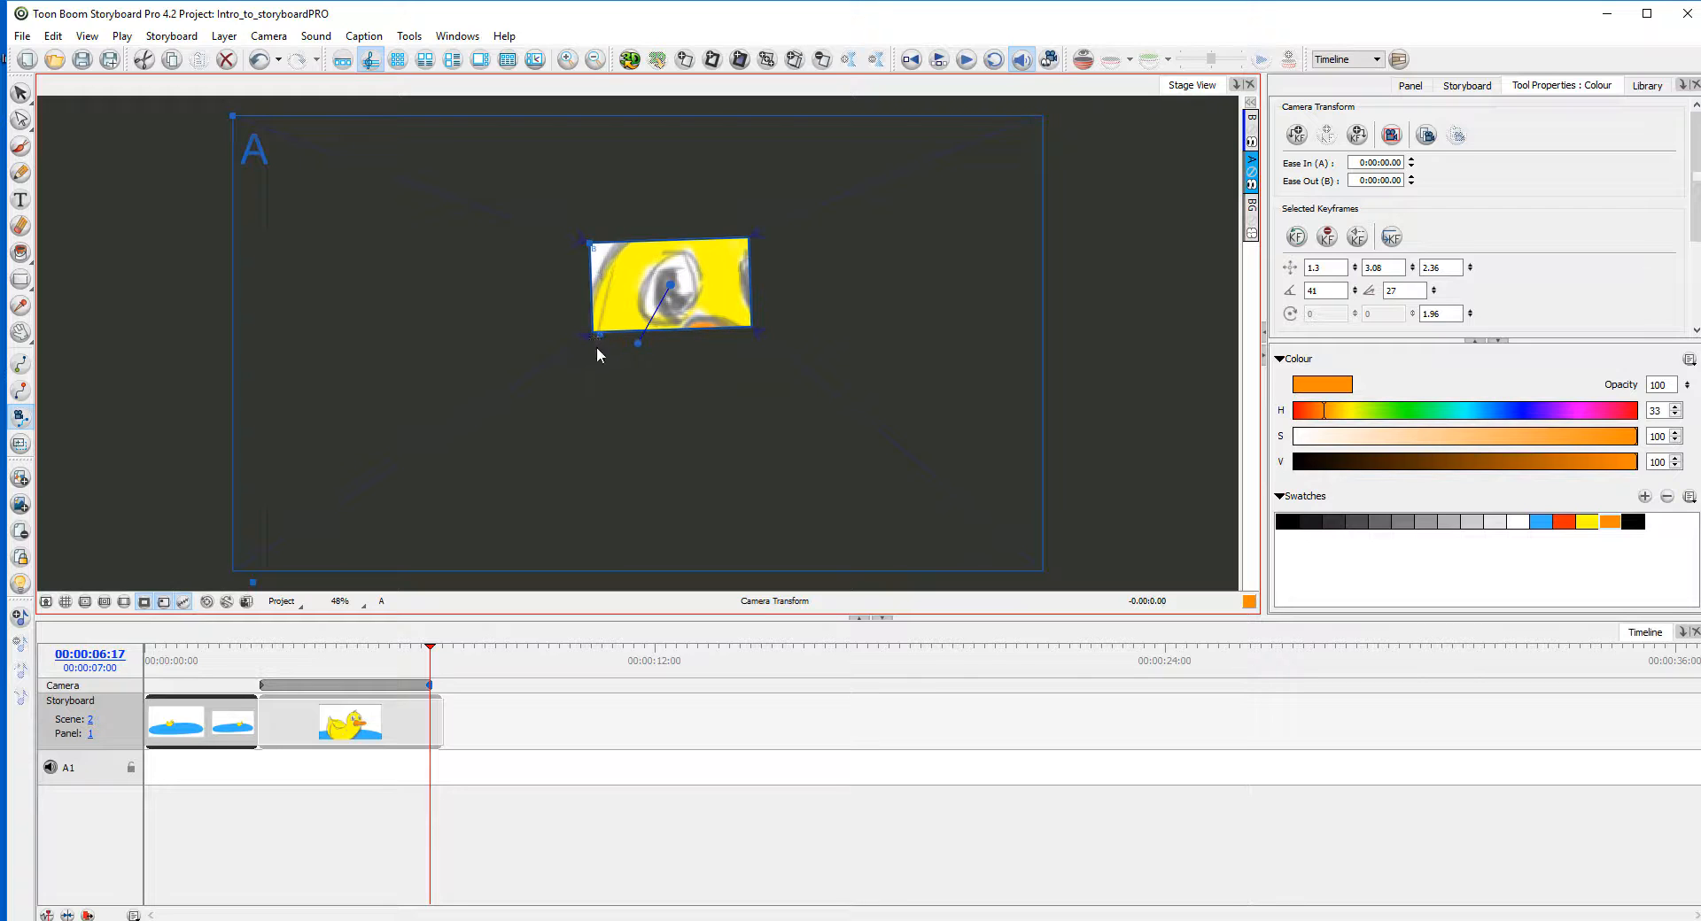
drag(594, 344, 589, 335)
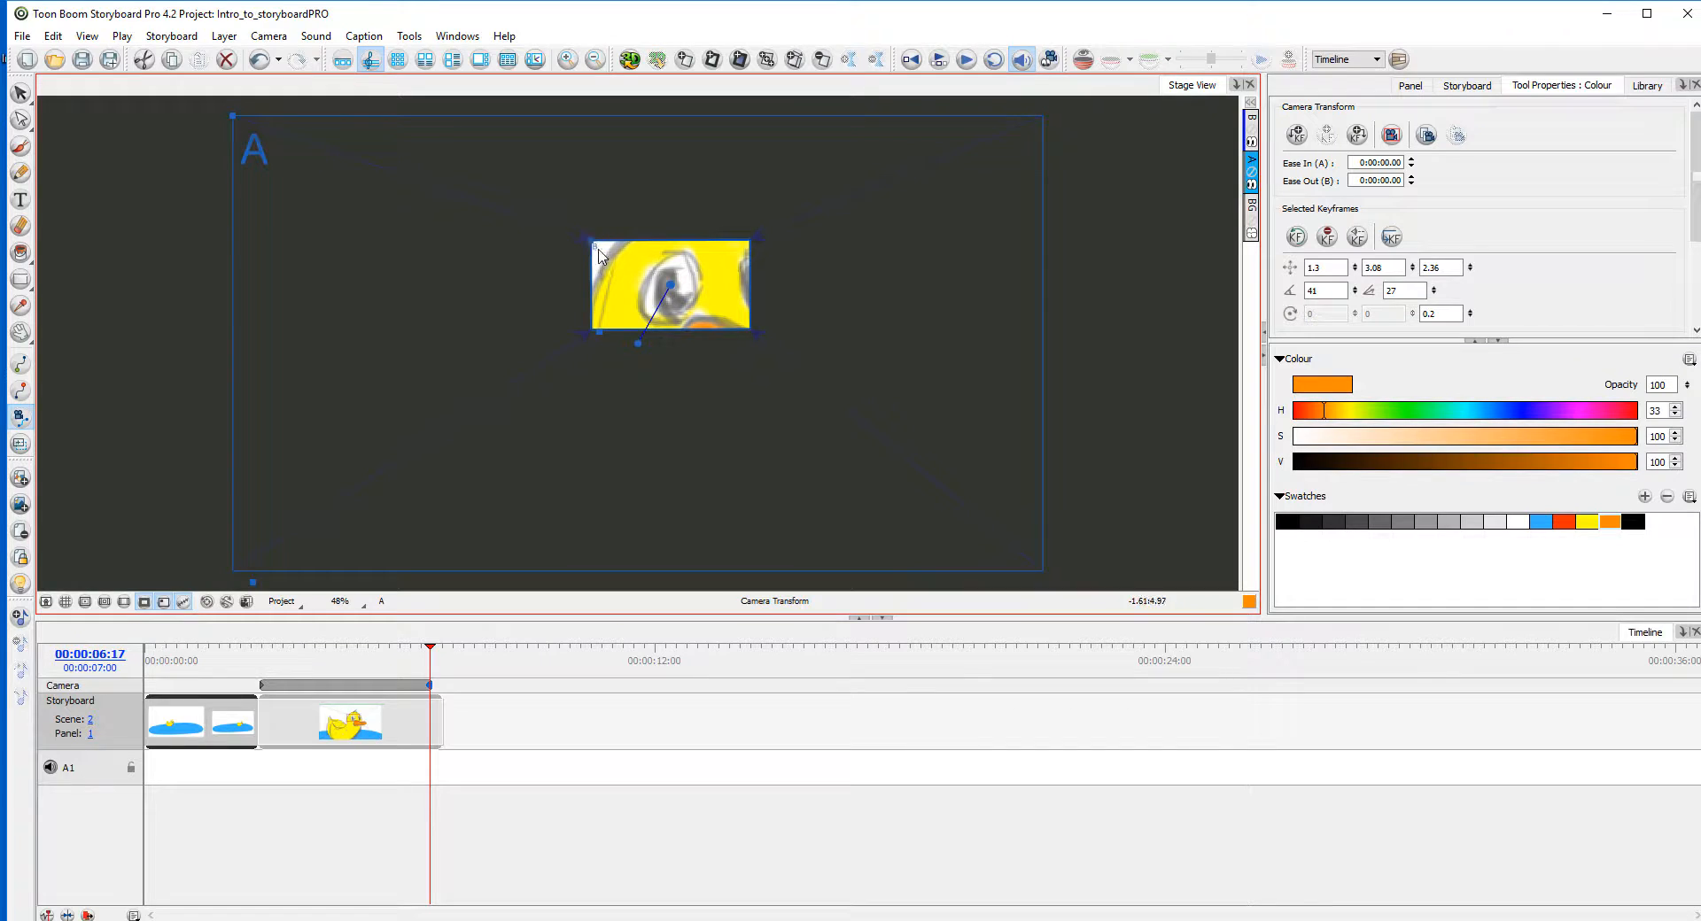
mouse_move(670, 286)
mouse_down()
mouse_move(696, 282)
mouse_move(669, 273)
mouse_move(676, 297)
mouse_up()
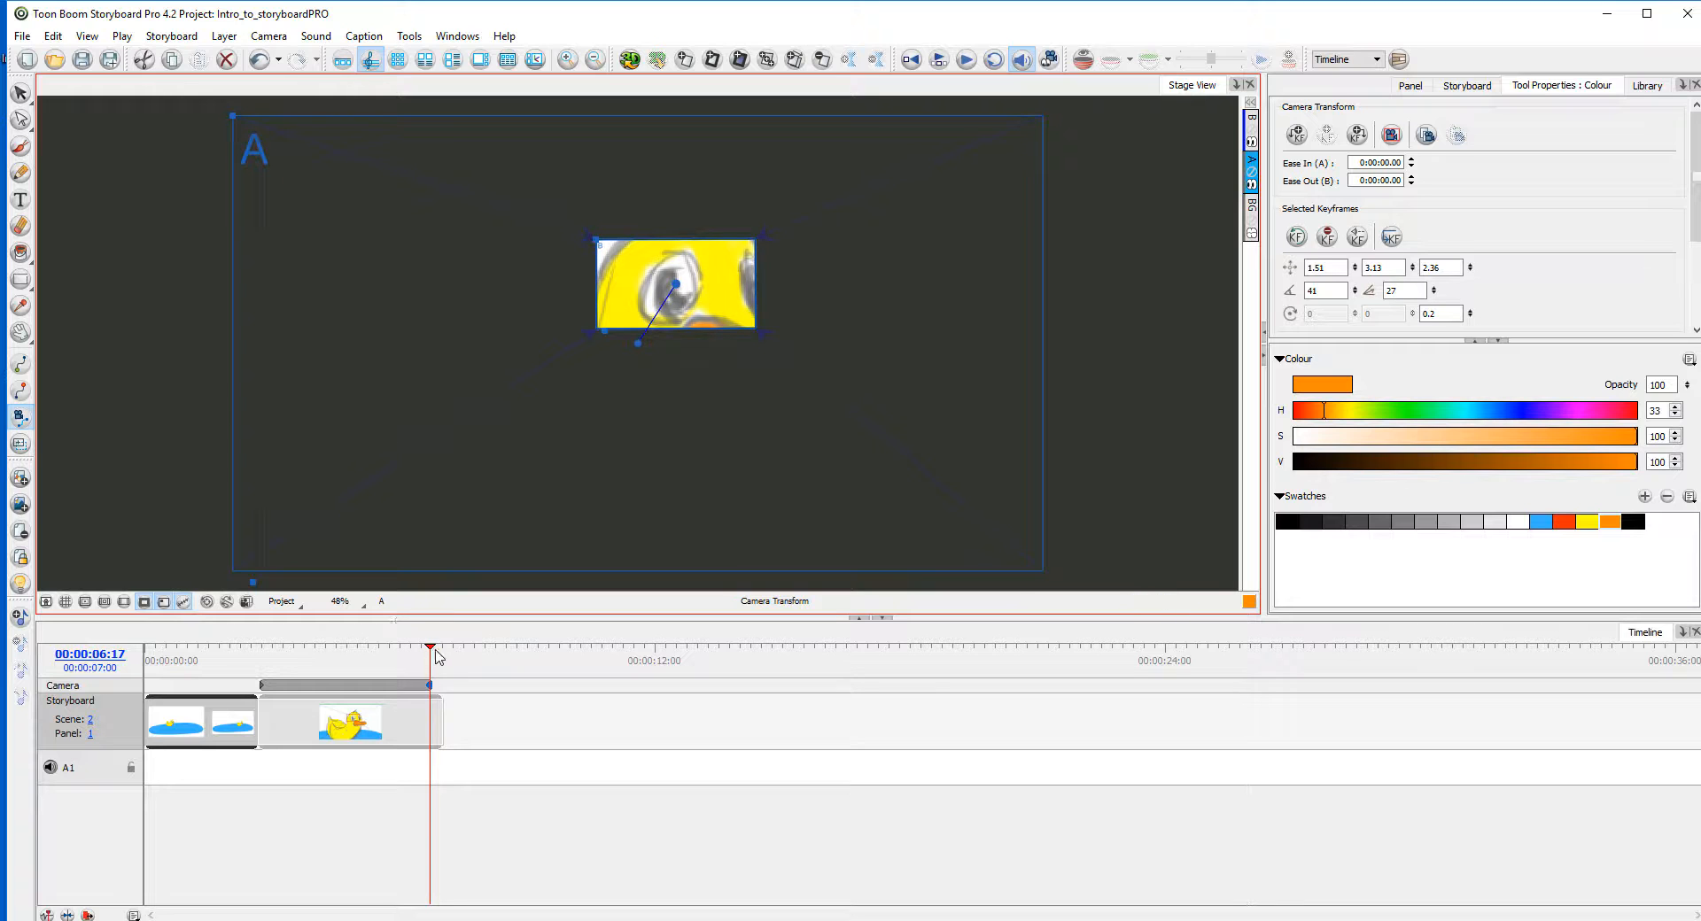
drag(429, 660, 357, 718)
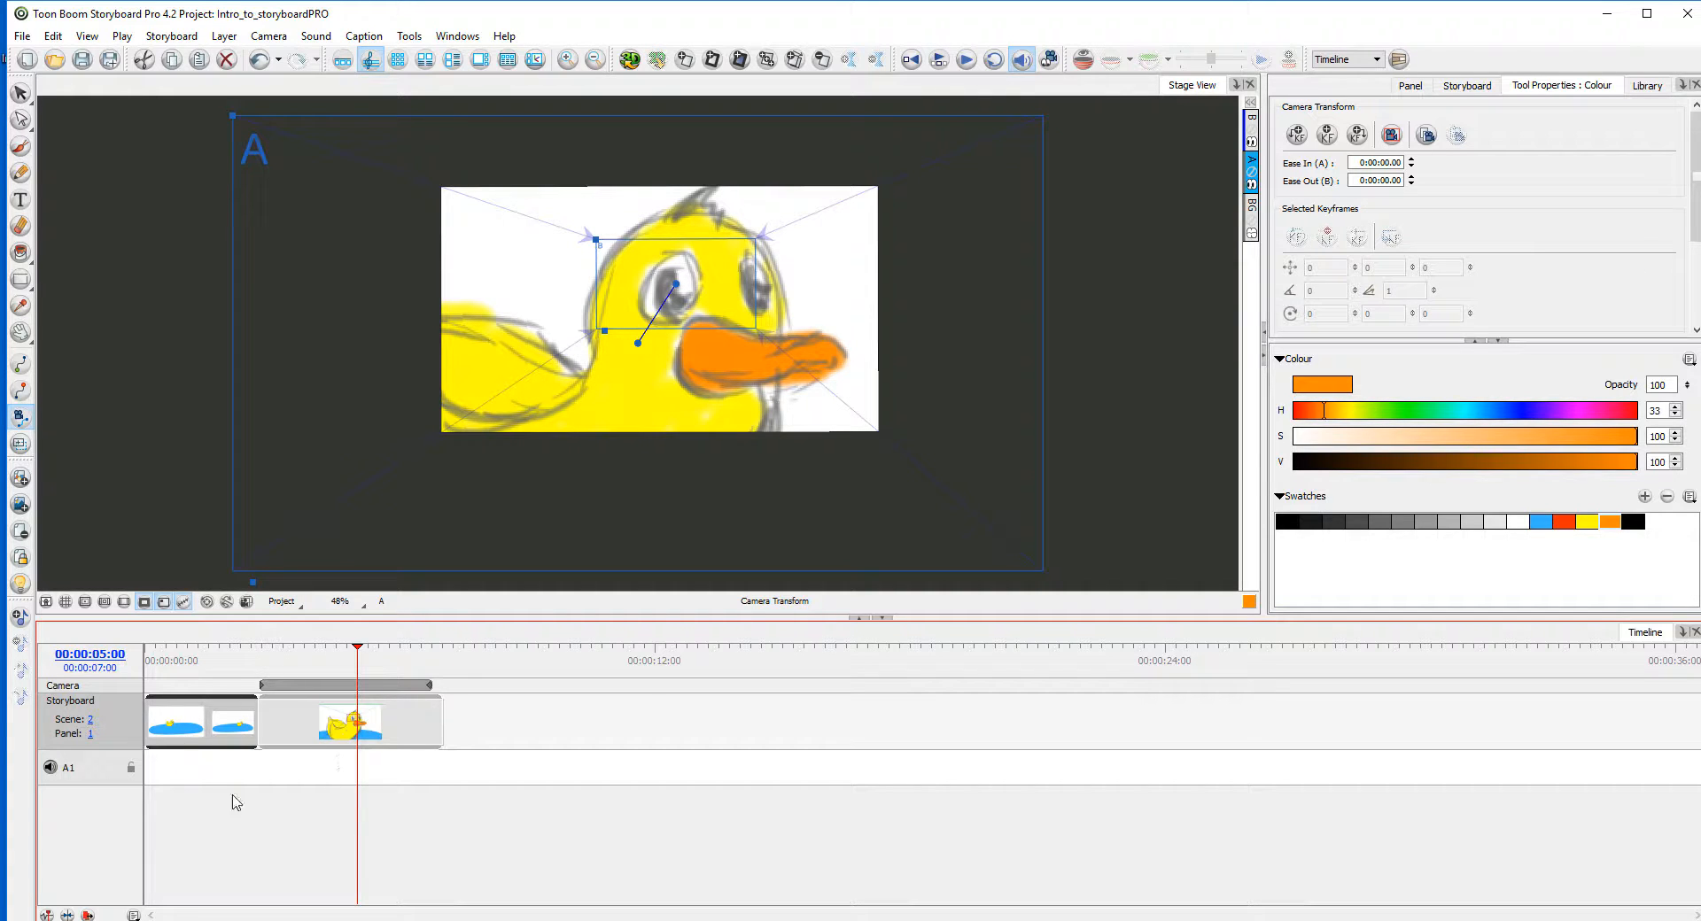
right_click(181, 769)
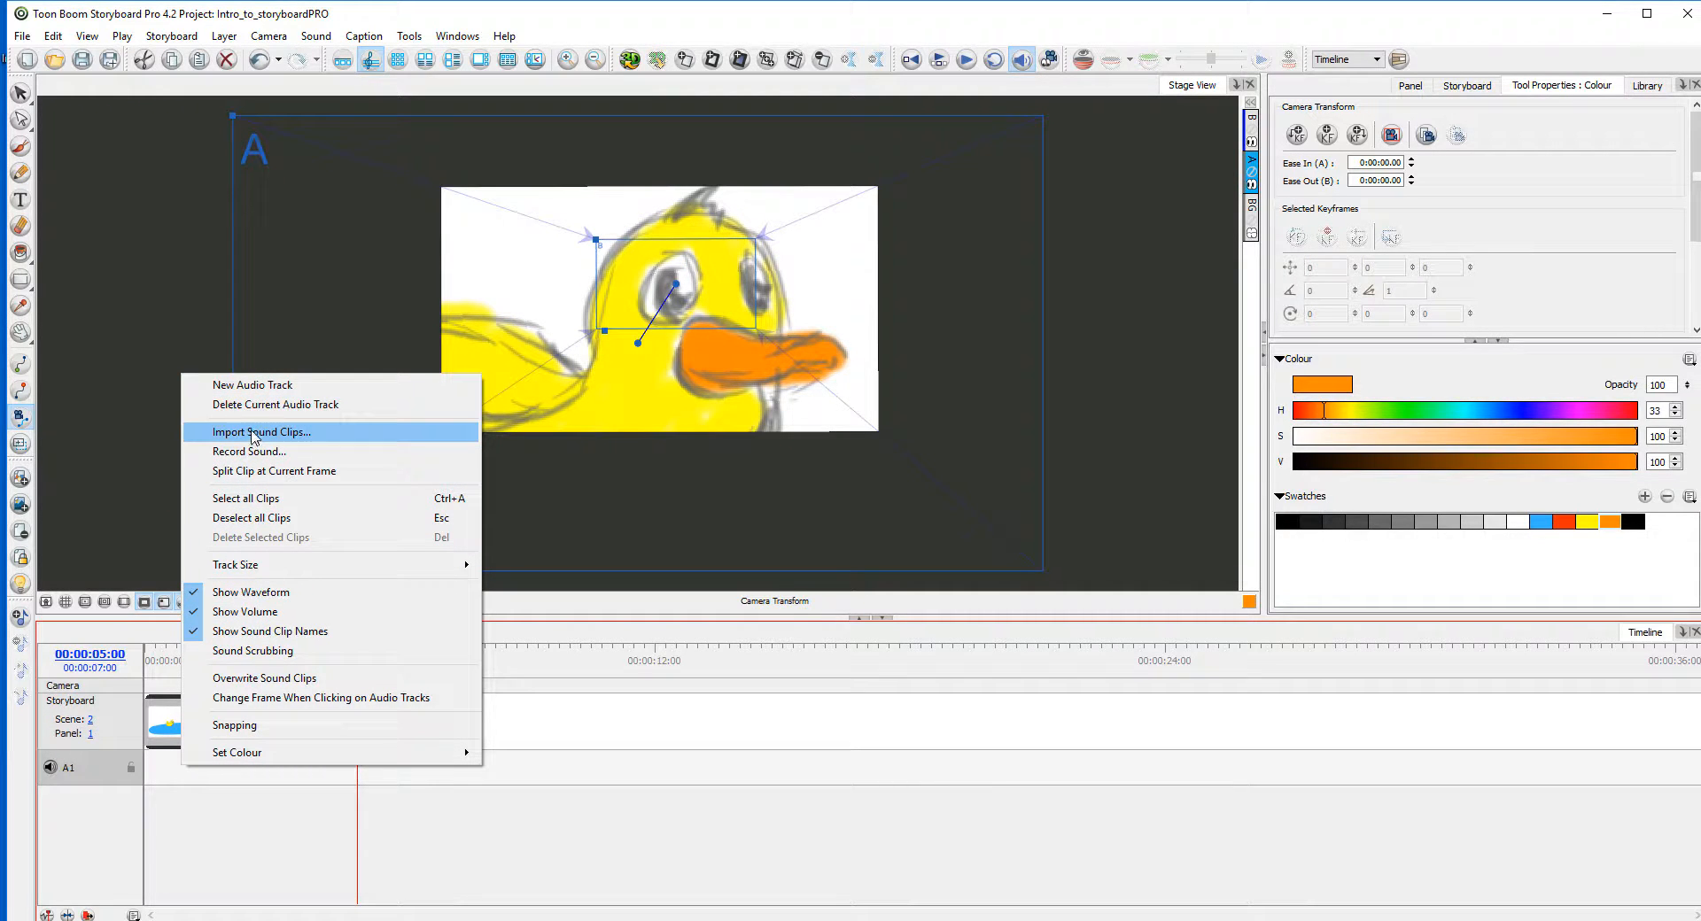
click(167, 798)
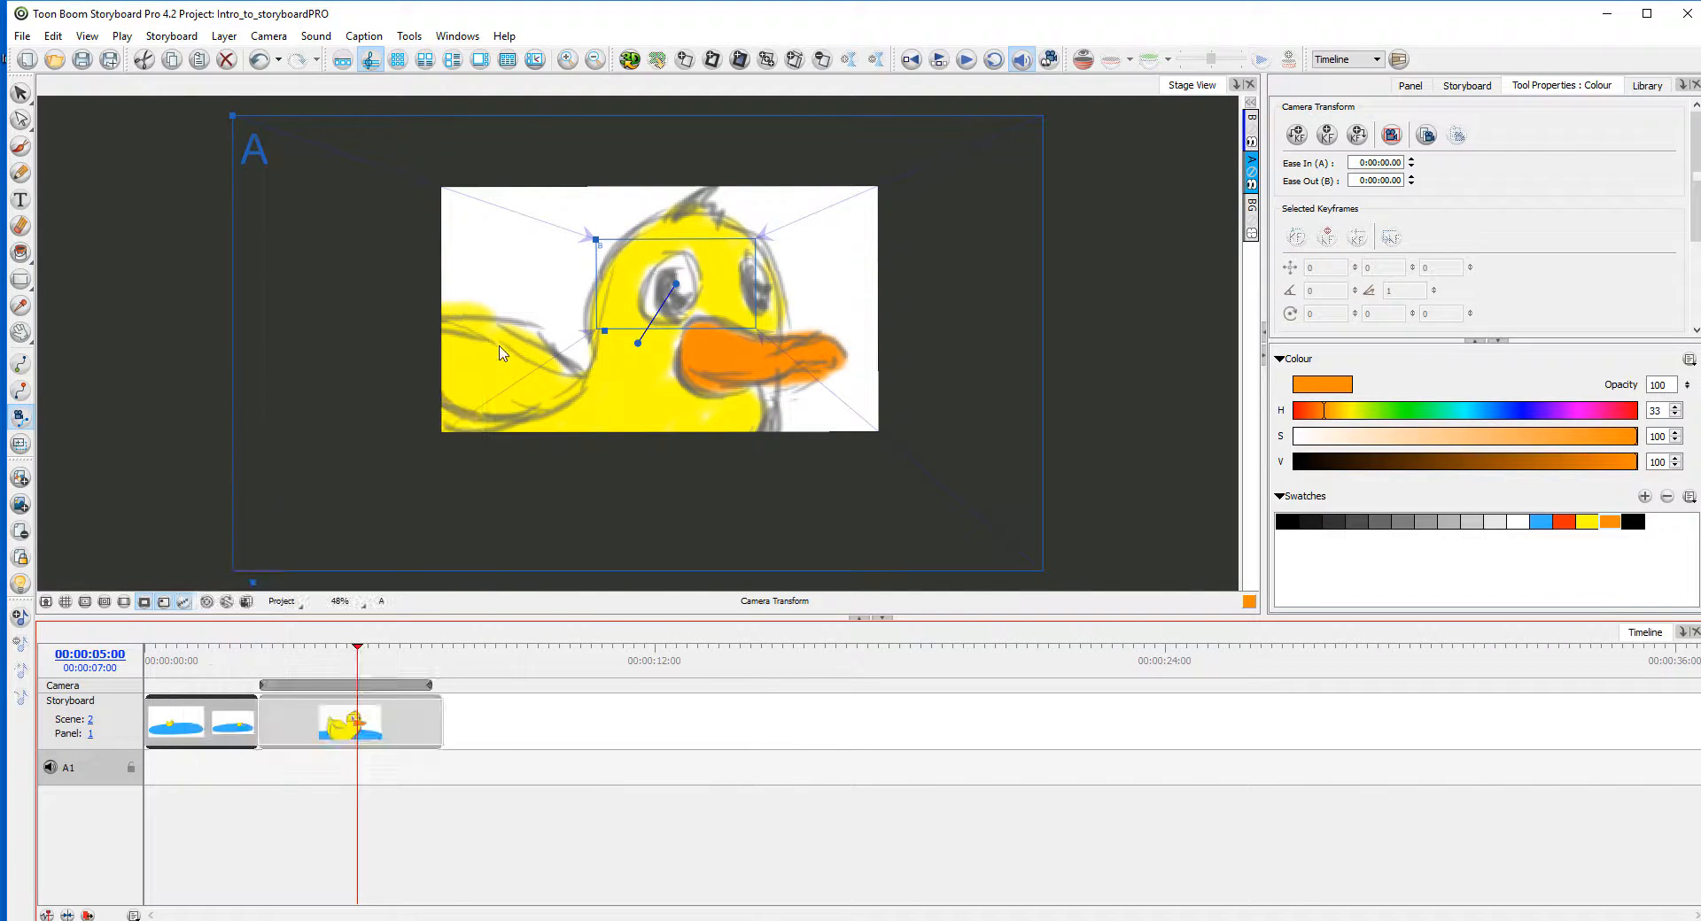
Step: Switch to the thumbnail overview, try moving the scene 2 panel to the start of scene 1, and undo the move
click(397, 60)
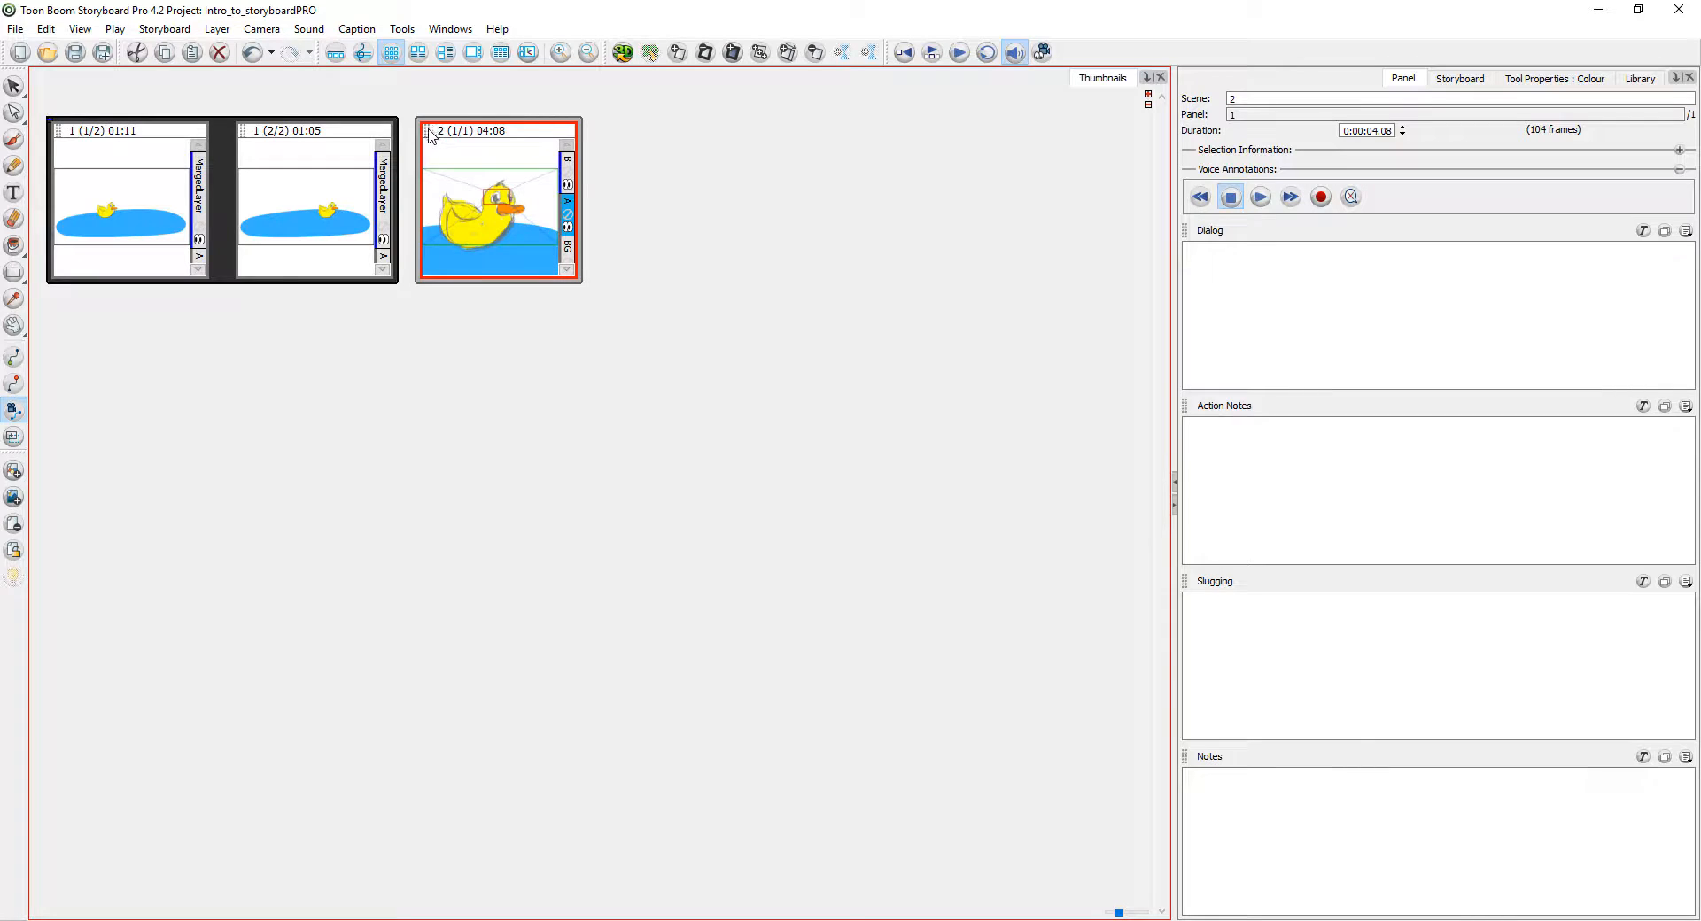
drag(428, 135, 44, 159)
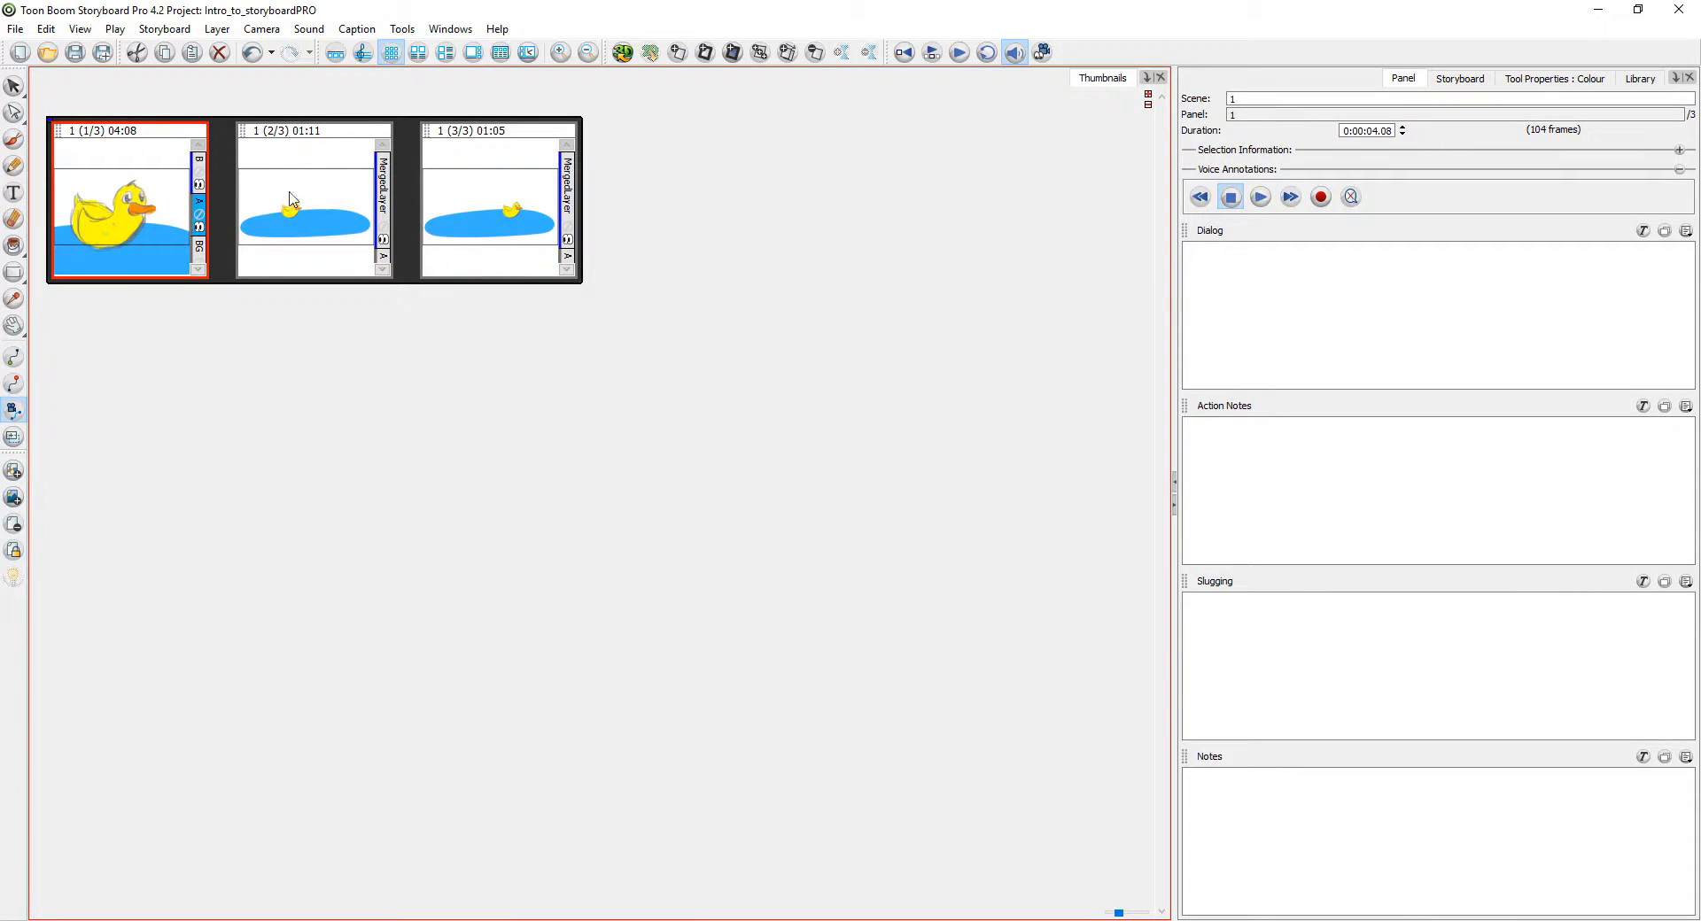
key(ctrl+z)
Step: Try placing scene 2 ahead of scene 1 and its panel between scene 1's two panels, and undo both moves
drag(418, 142, 52, 161)
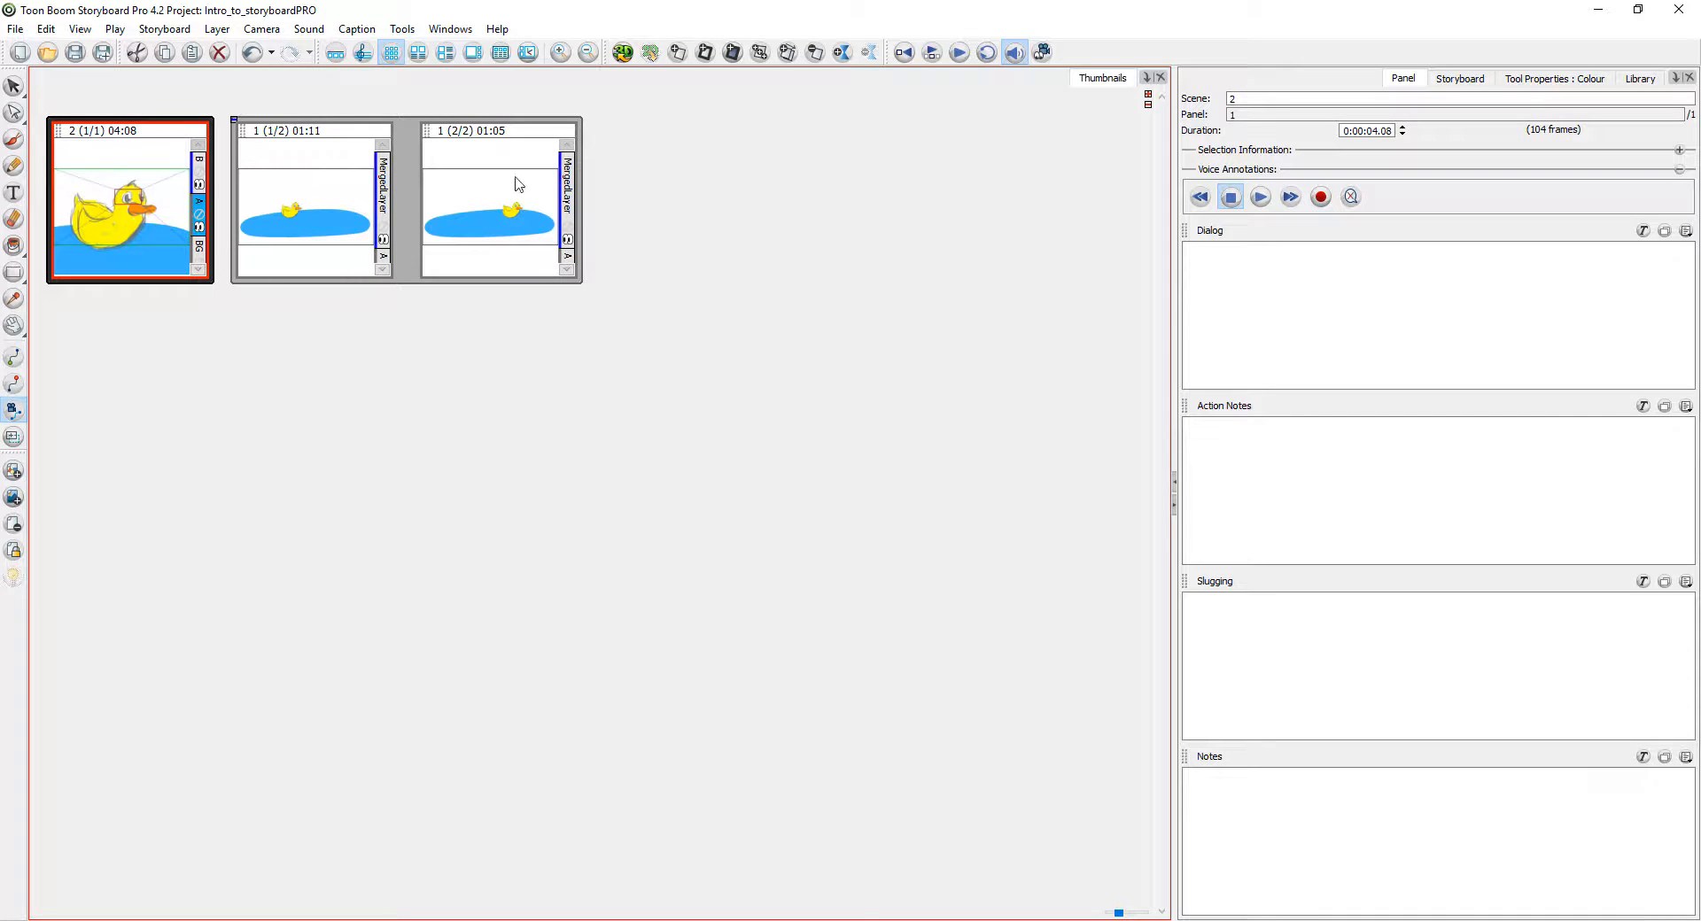
drag(60, 133, 414, 150)
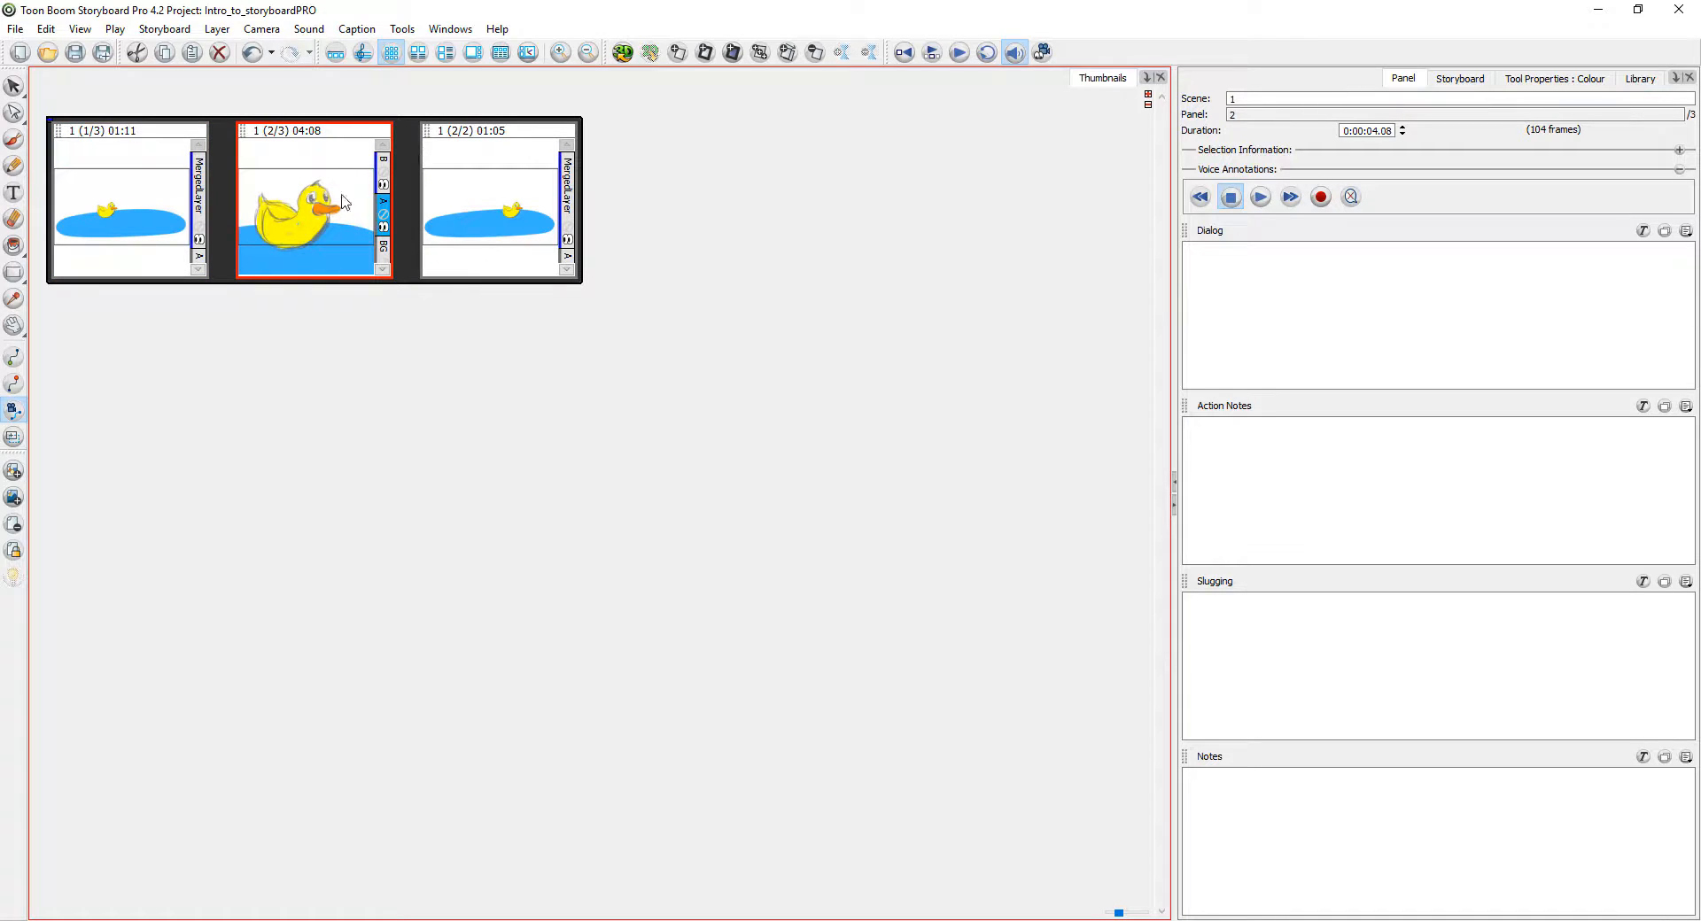
key(ctrl+z)
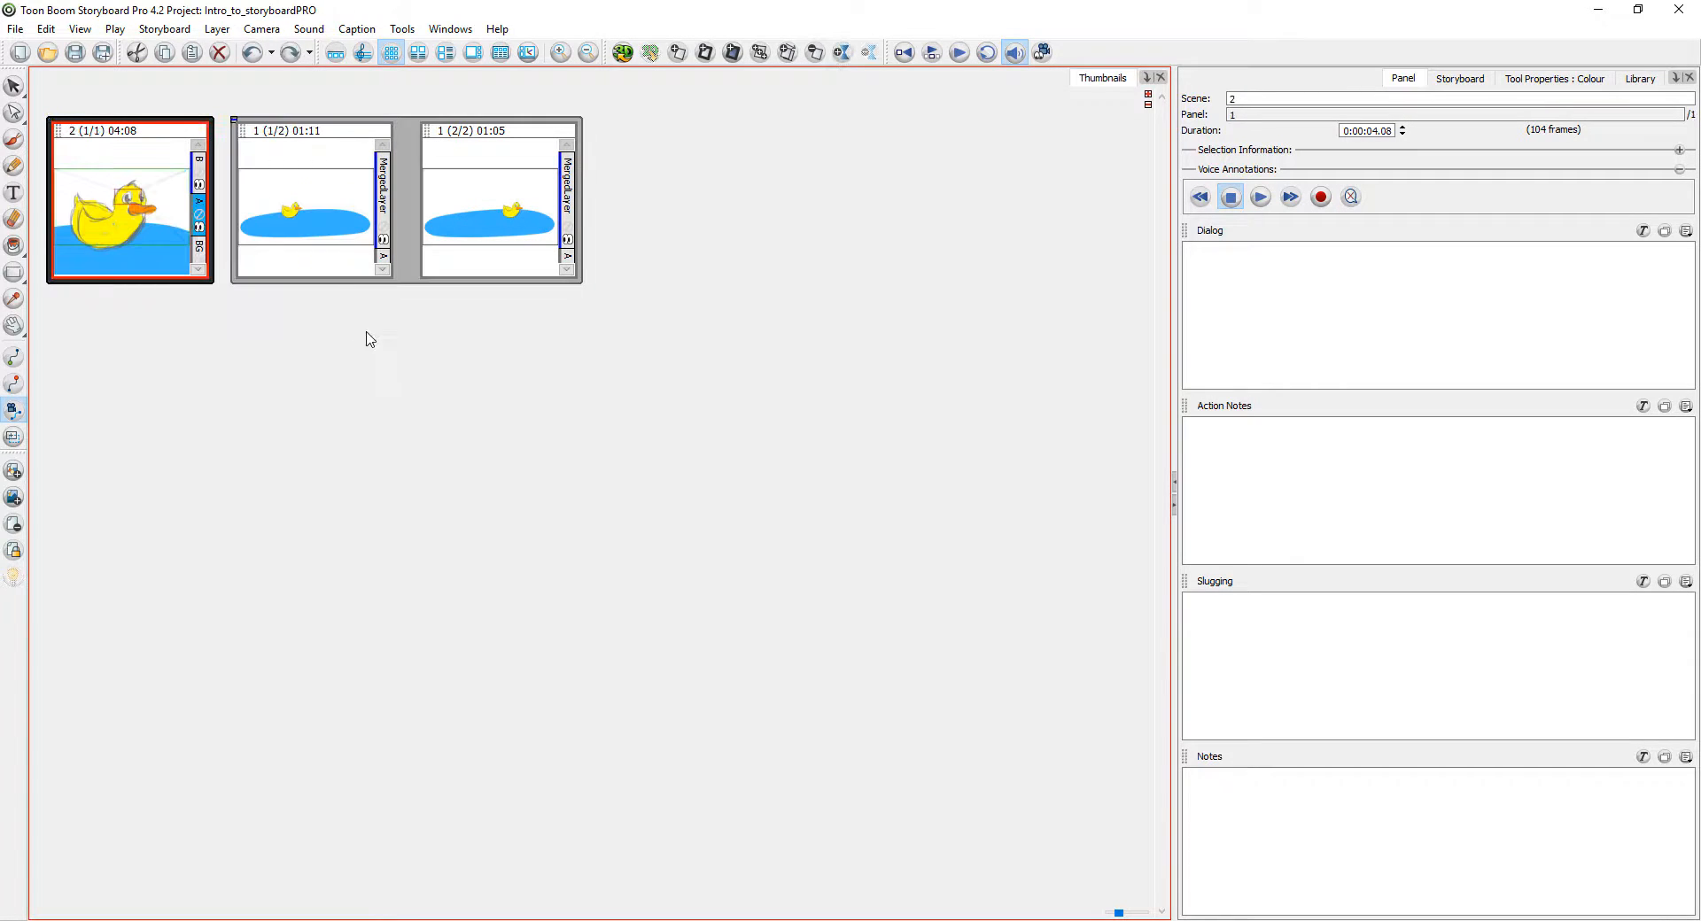
key(ctrl+z)
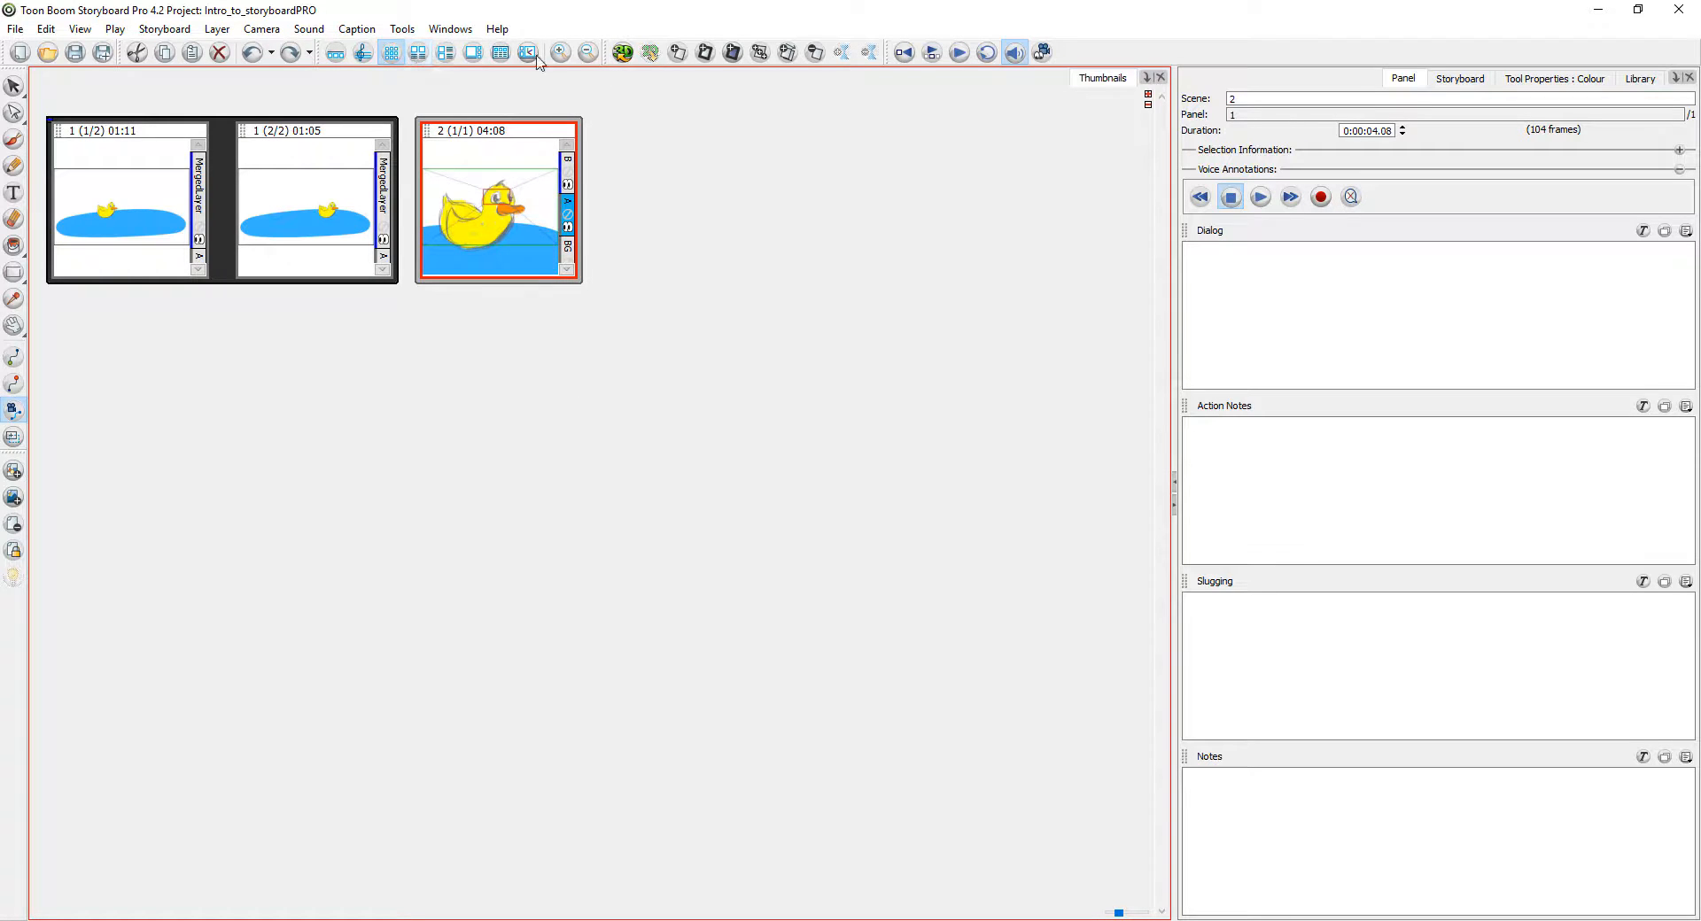
Step: Switch to the Horizontal workspace, try a brush stroke on scene 1's second panel, and undo the stroke
click(419, 54)
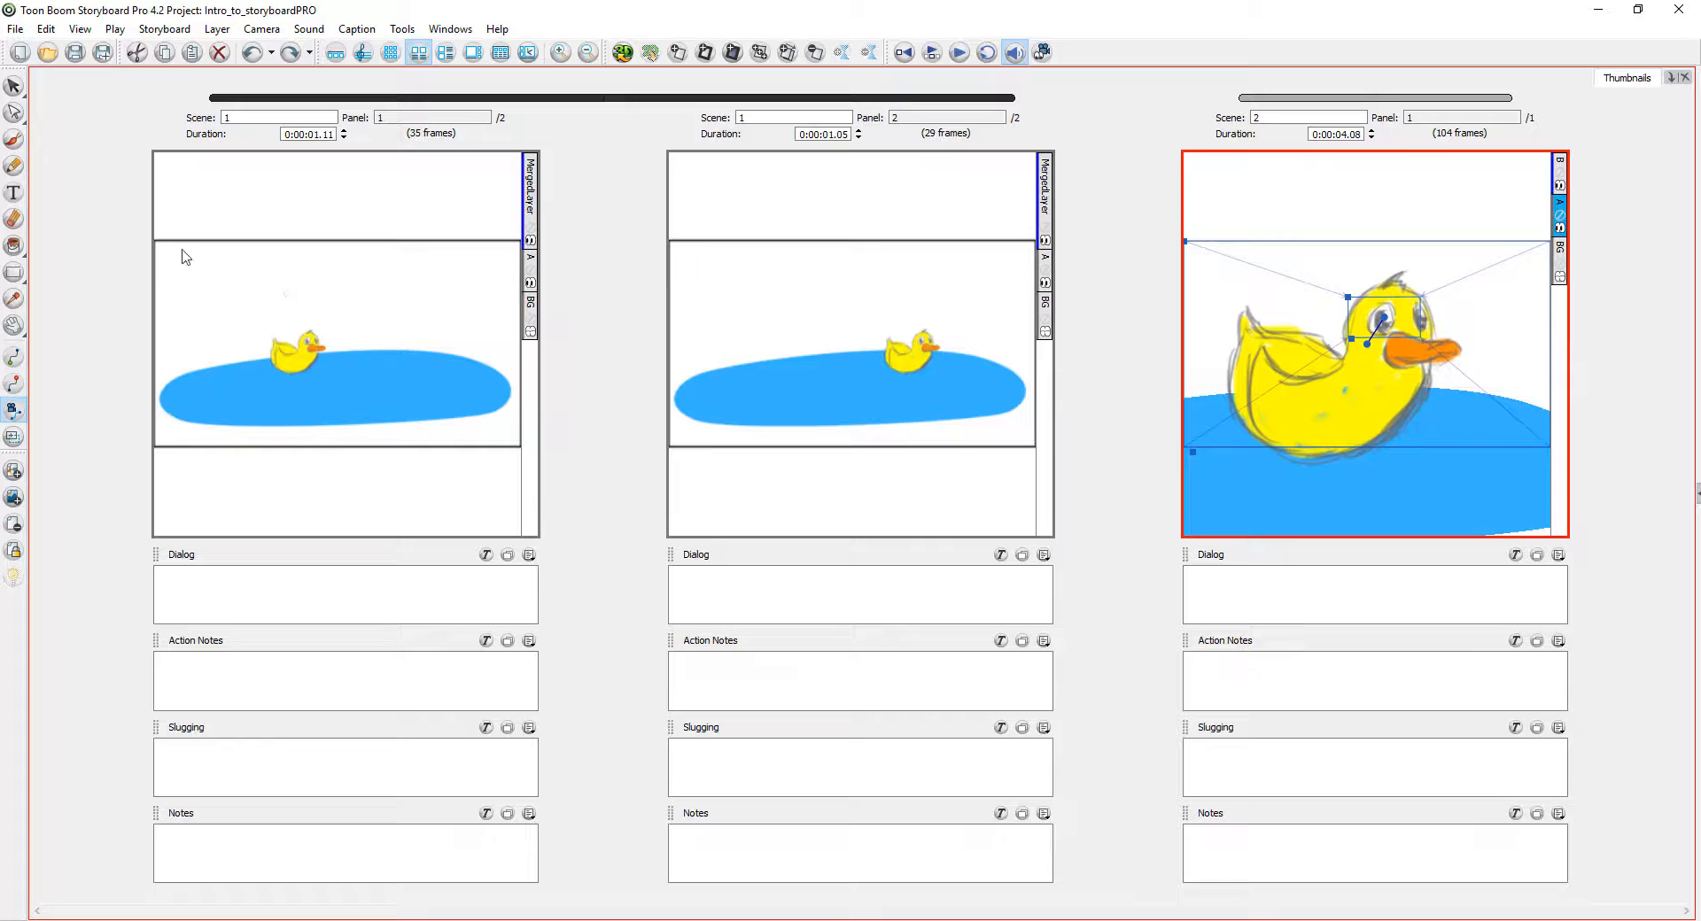
click(13, 140)
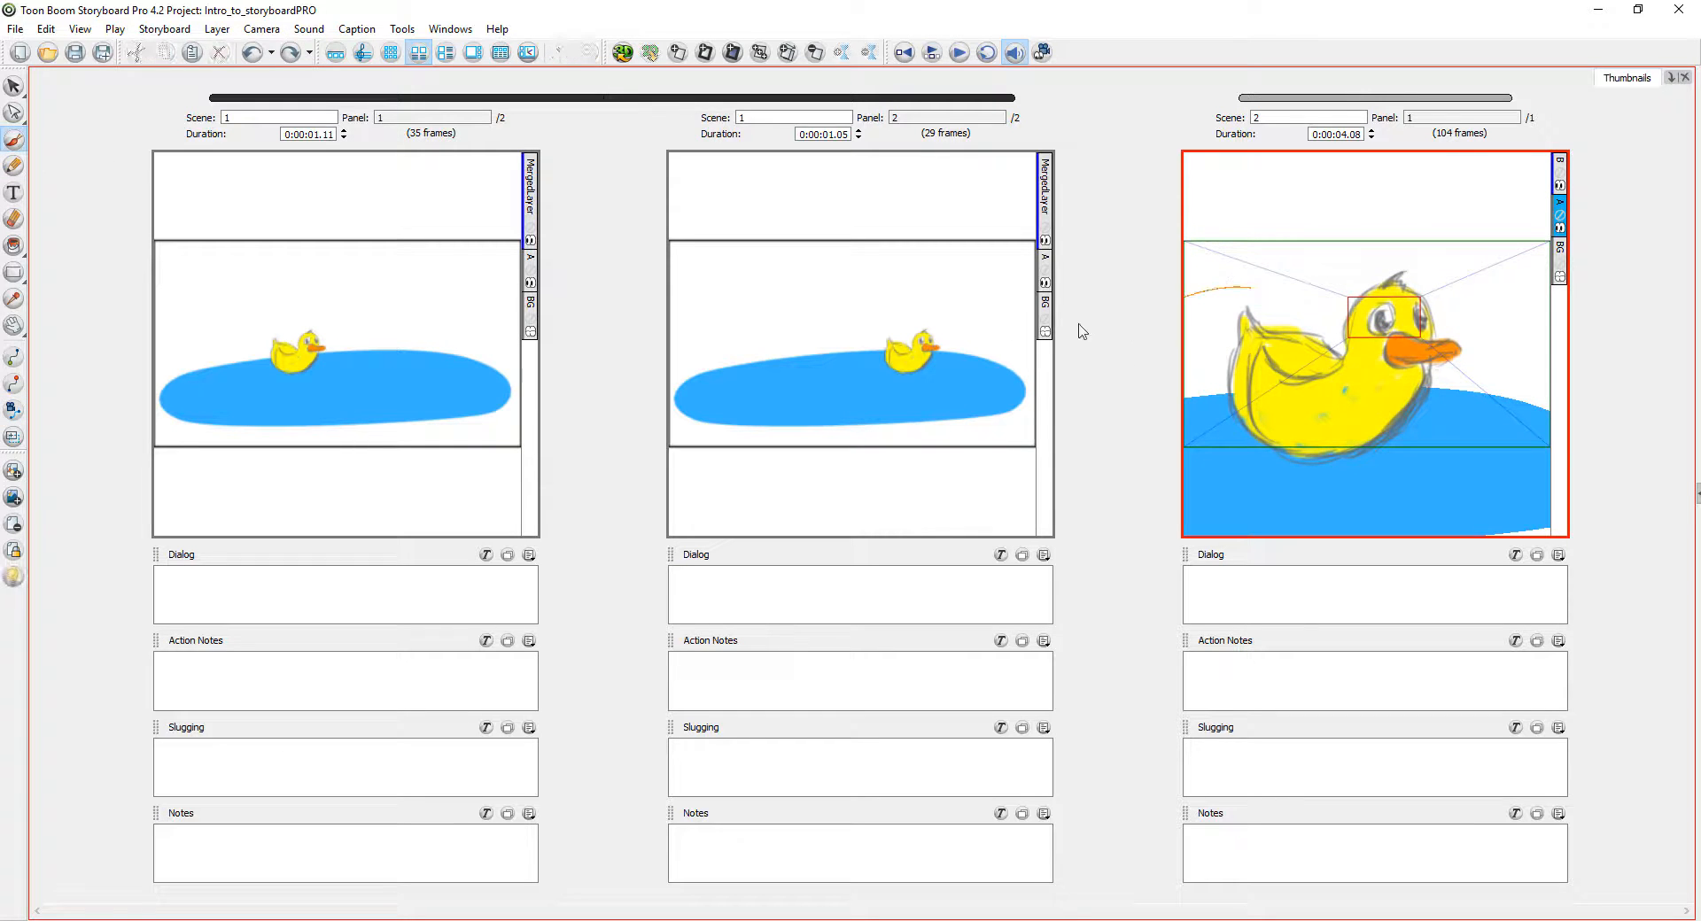
click(921, 285)
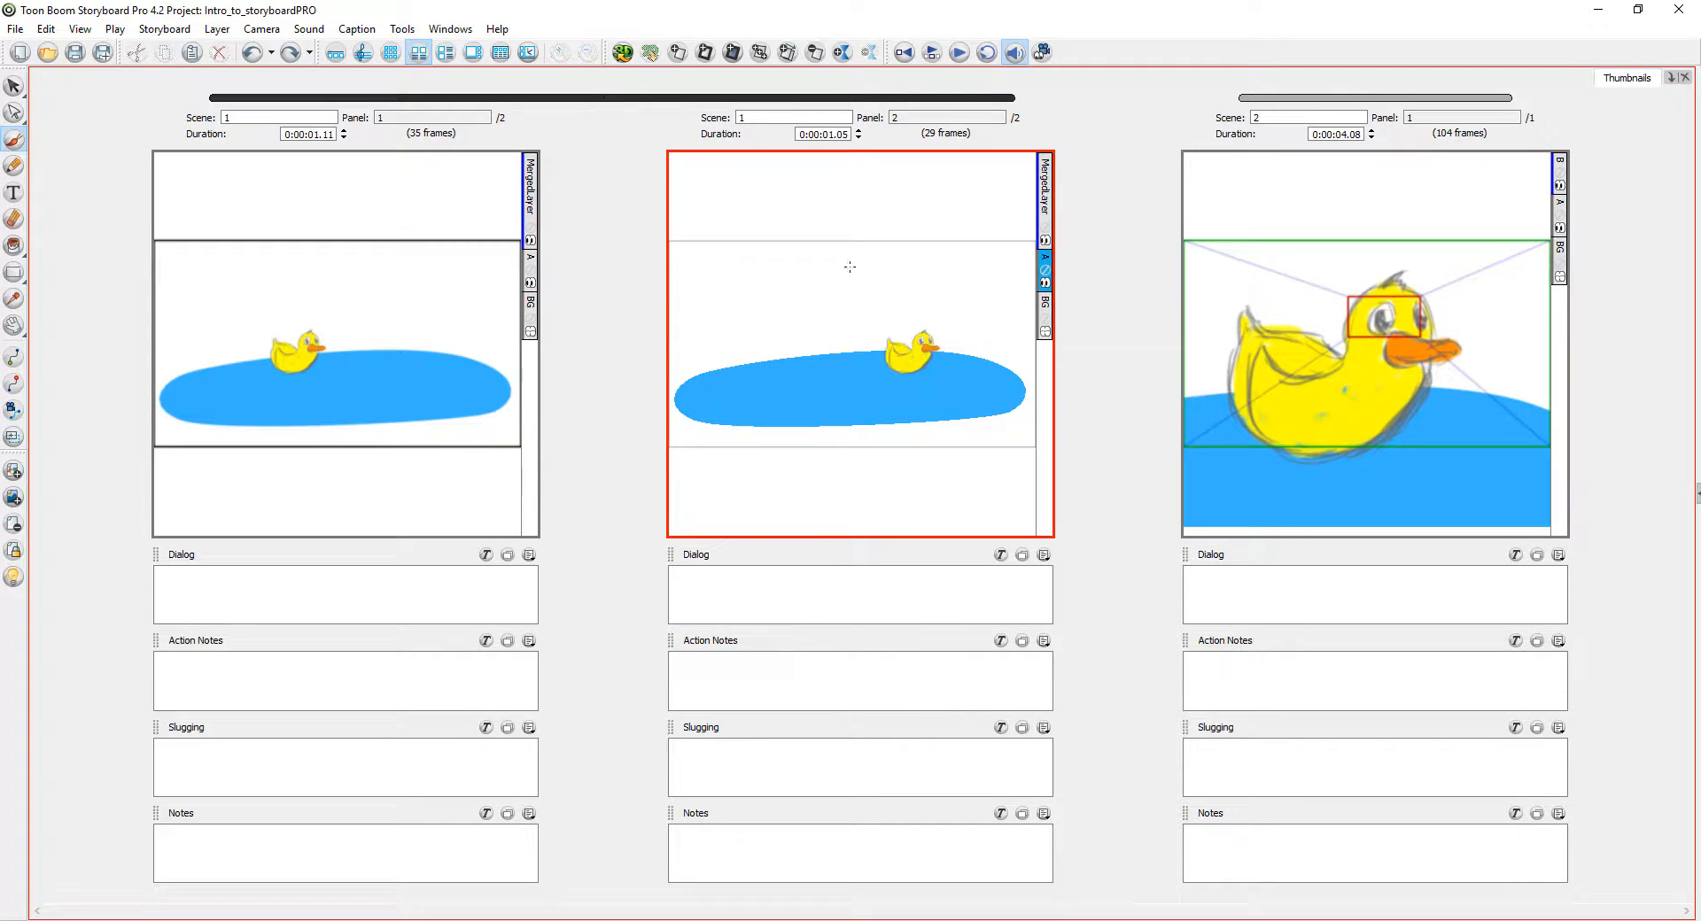
mouse_move(882, 268)
mouse_down()
mouse_move(801, 363)
mouse_move(823, 404)
mouse_up()
key(ctrl+z)
Step: Caption scene 1's first panel: dialog "DUCK: Quack", action notes "Duck swims across pond", slugging "Ensure Duck bill has polka dots from sc01-27"
click(374, 600)
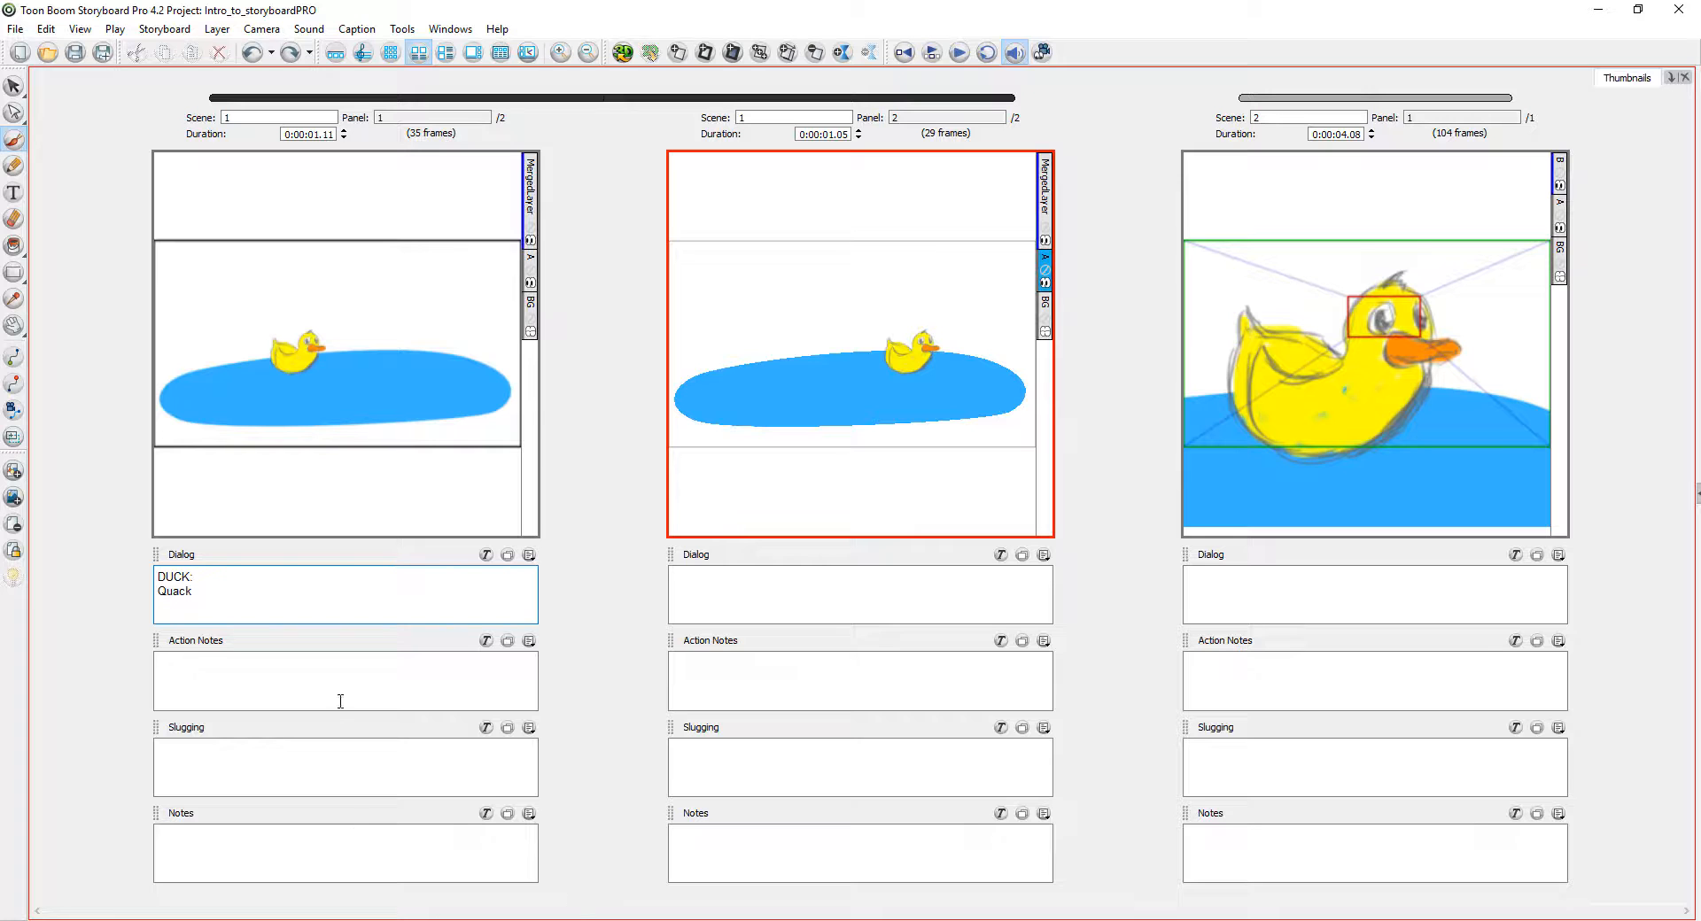
click(364, 673)
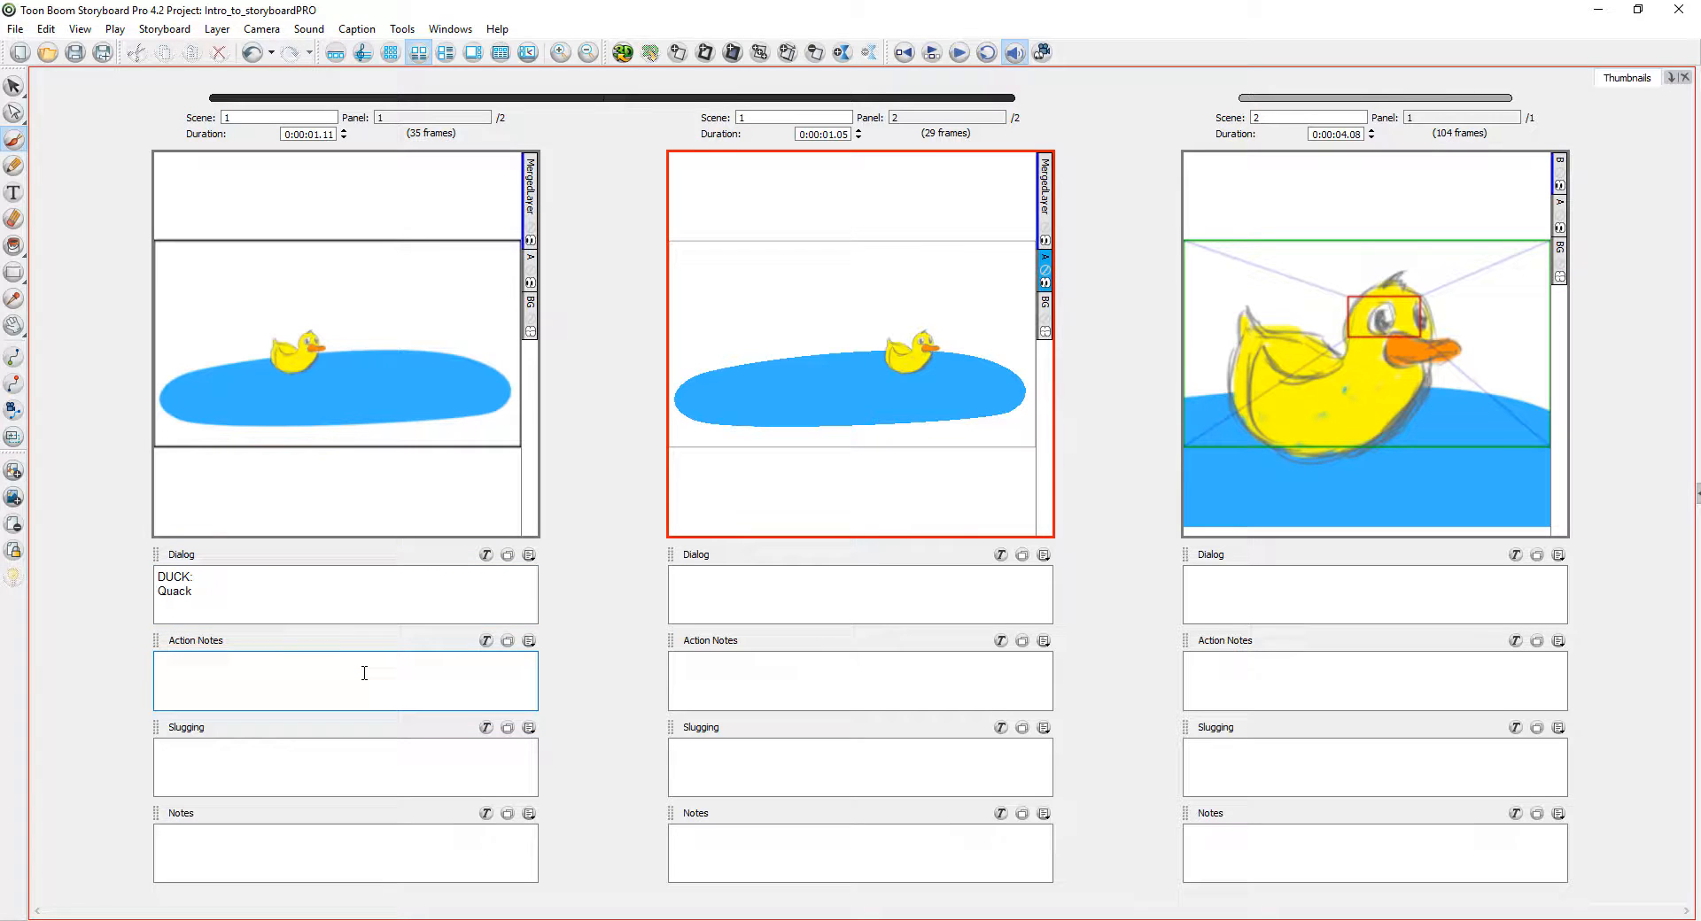
text(Duck swims across pond)
click(397, 761)
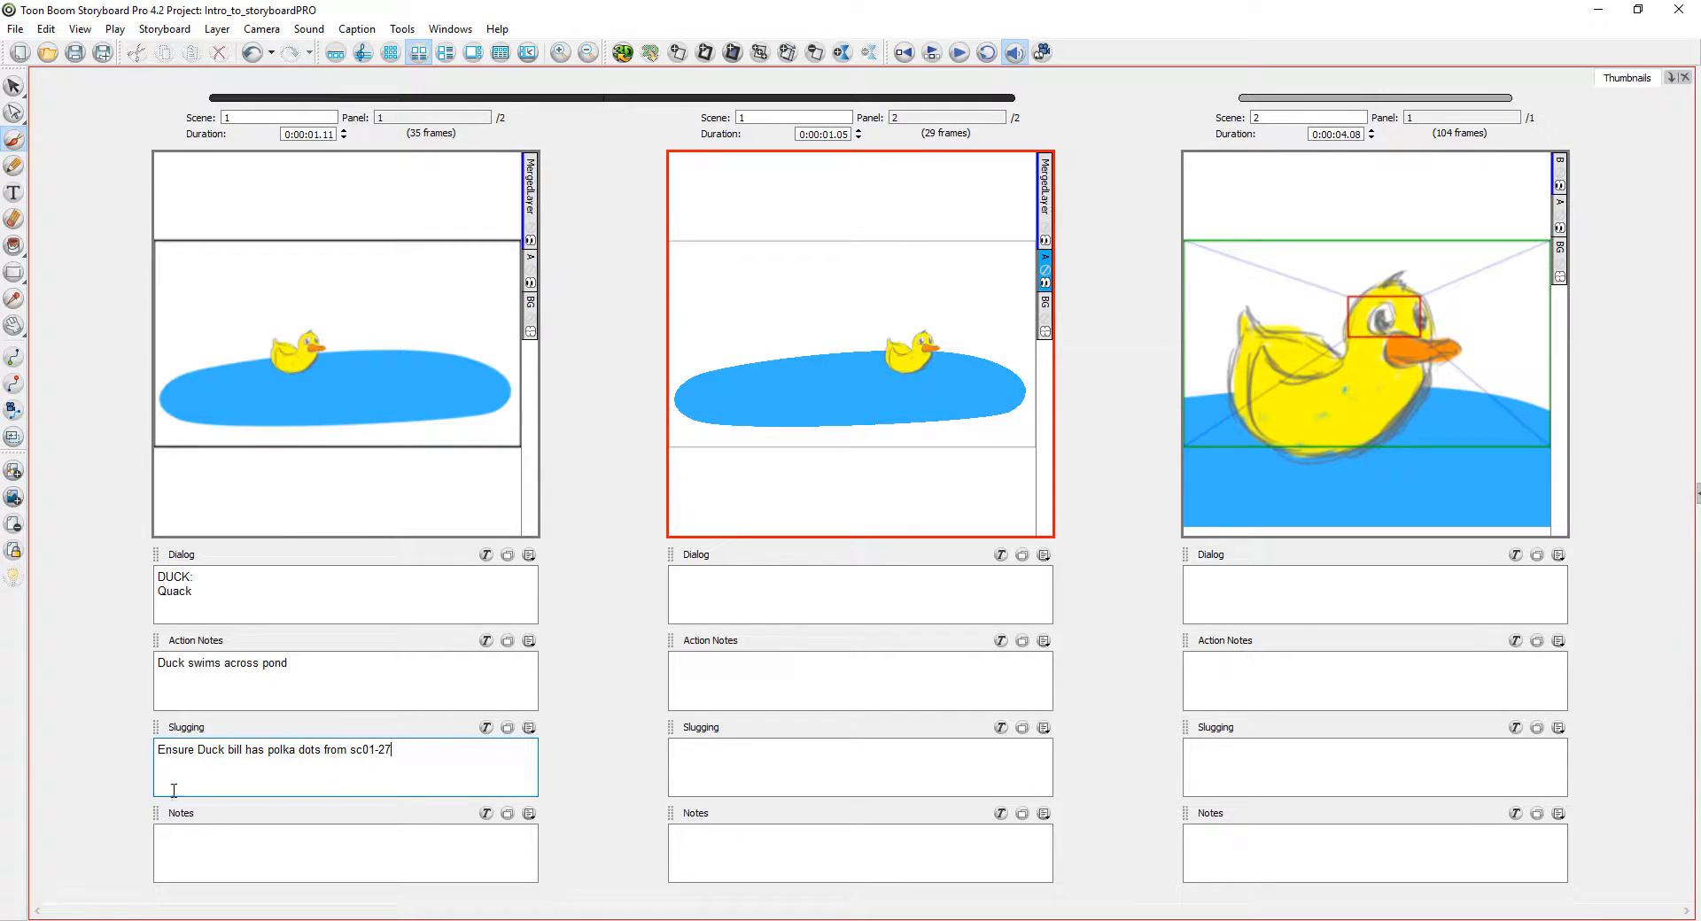
click(302, 866)
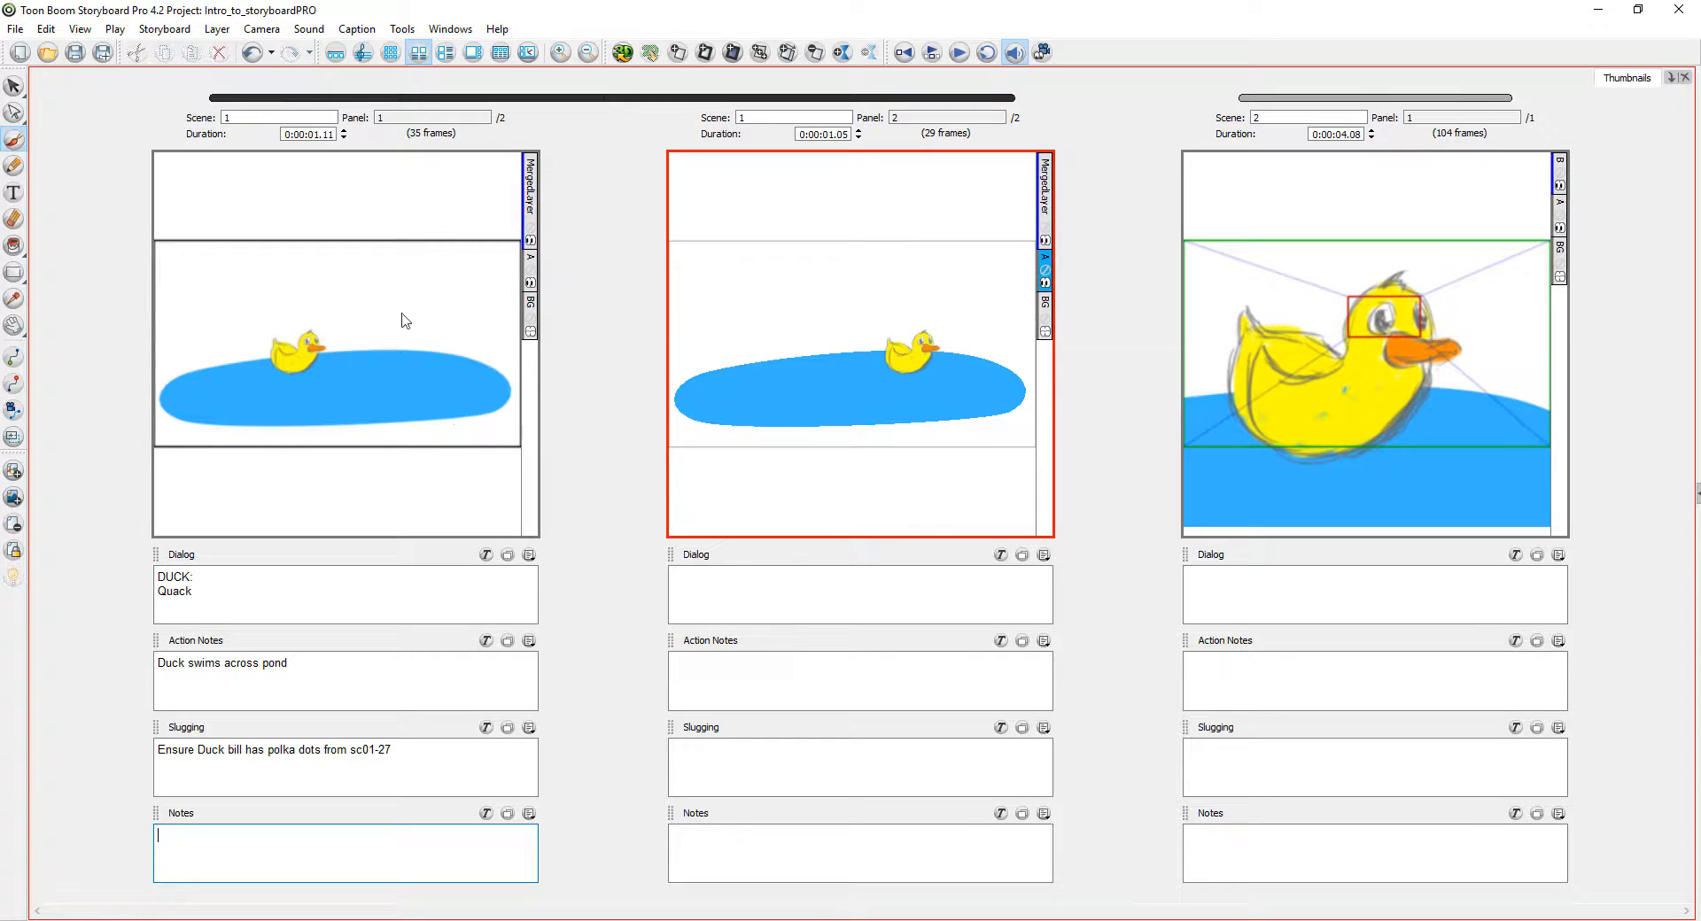
Step: View the first panel and its captions in the Vertical workspace, and switch to Pitch Mode
click(445, 54)
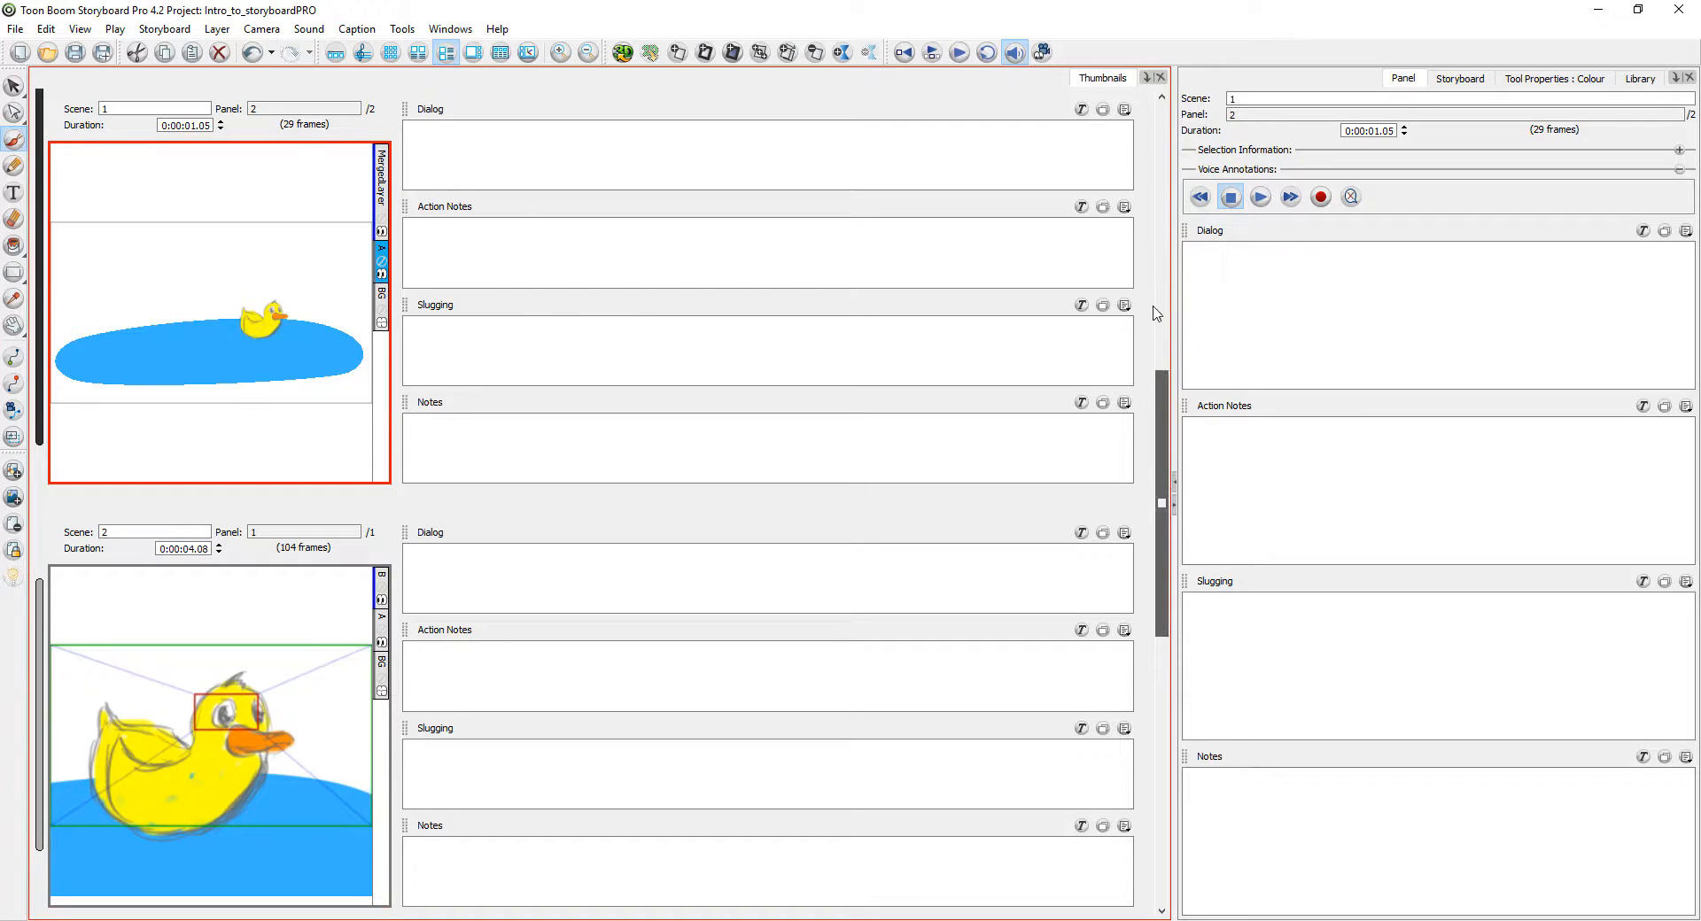
click(1160, 314)
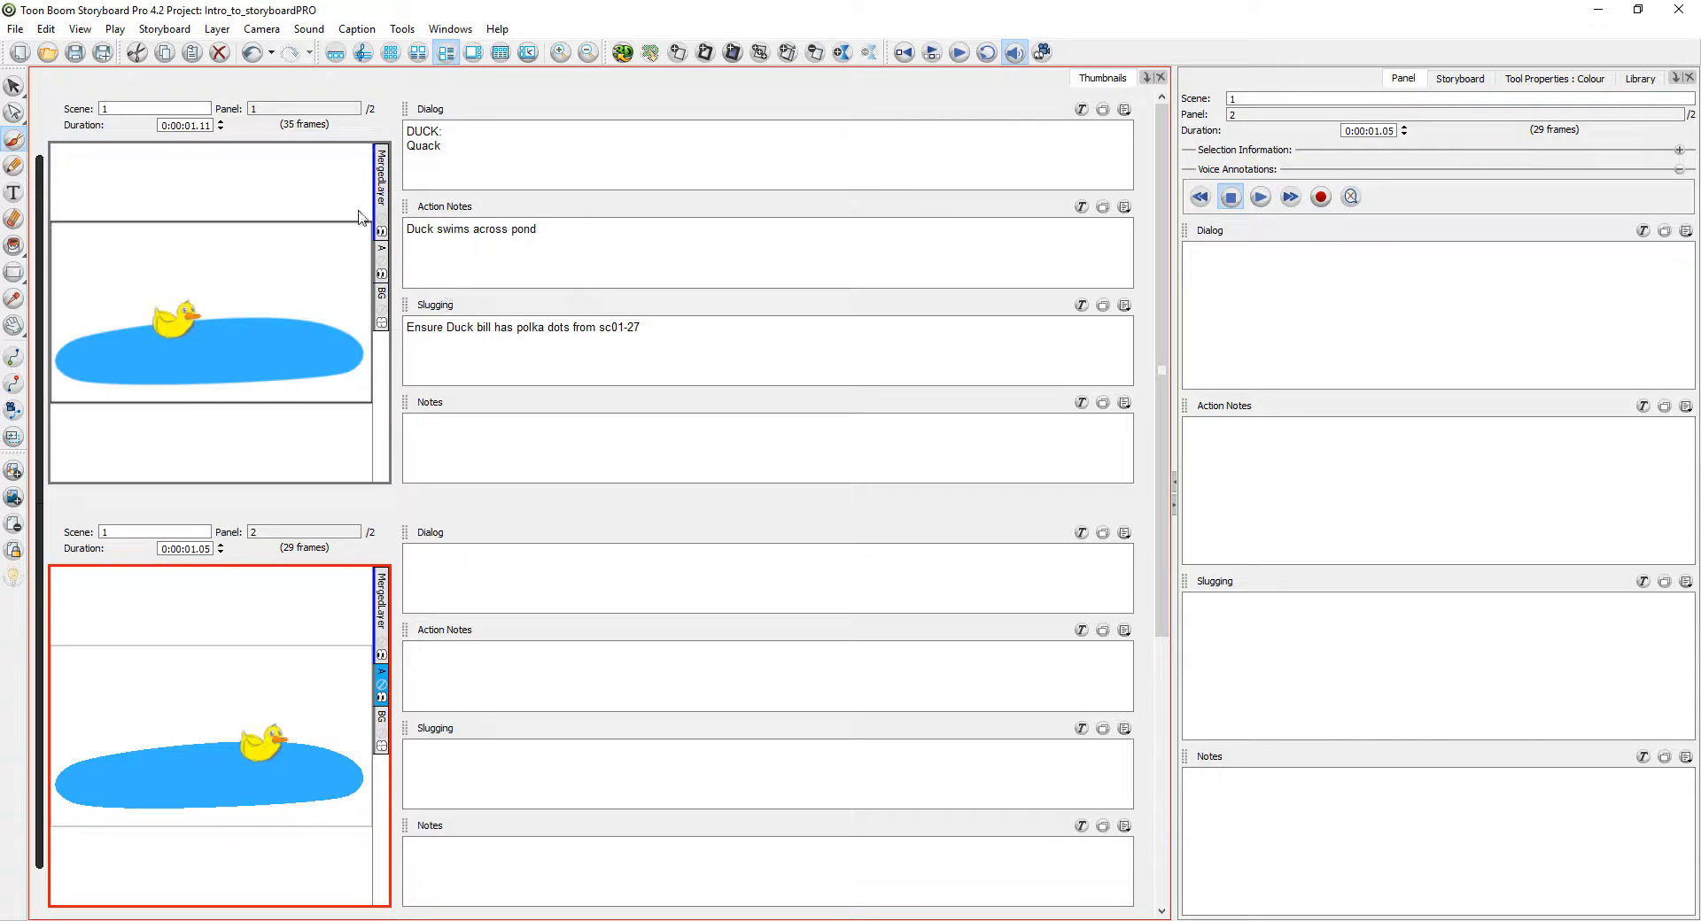
click(473, 53)
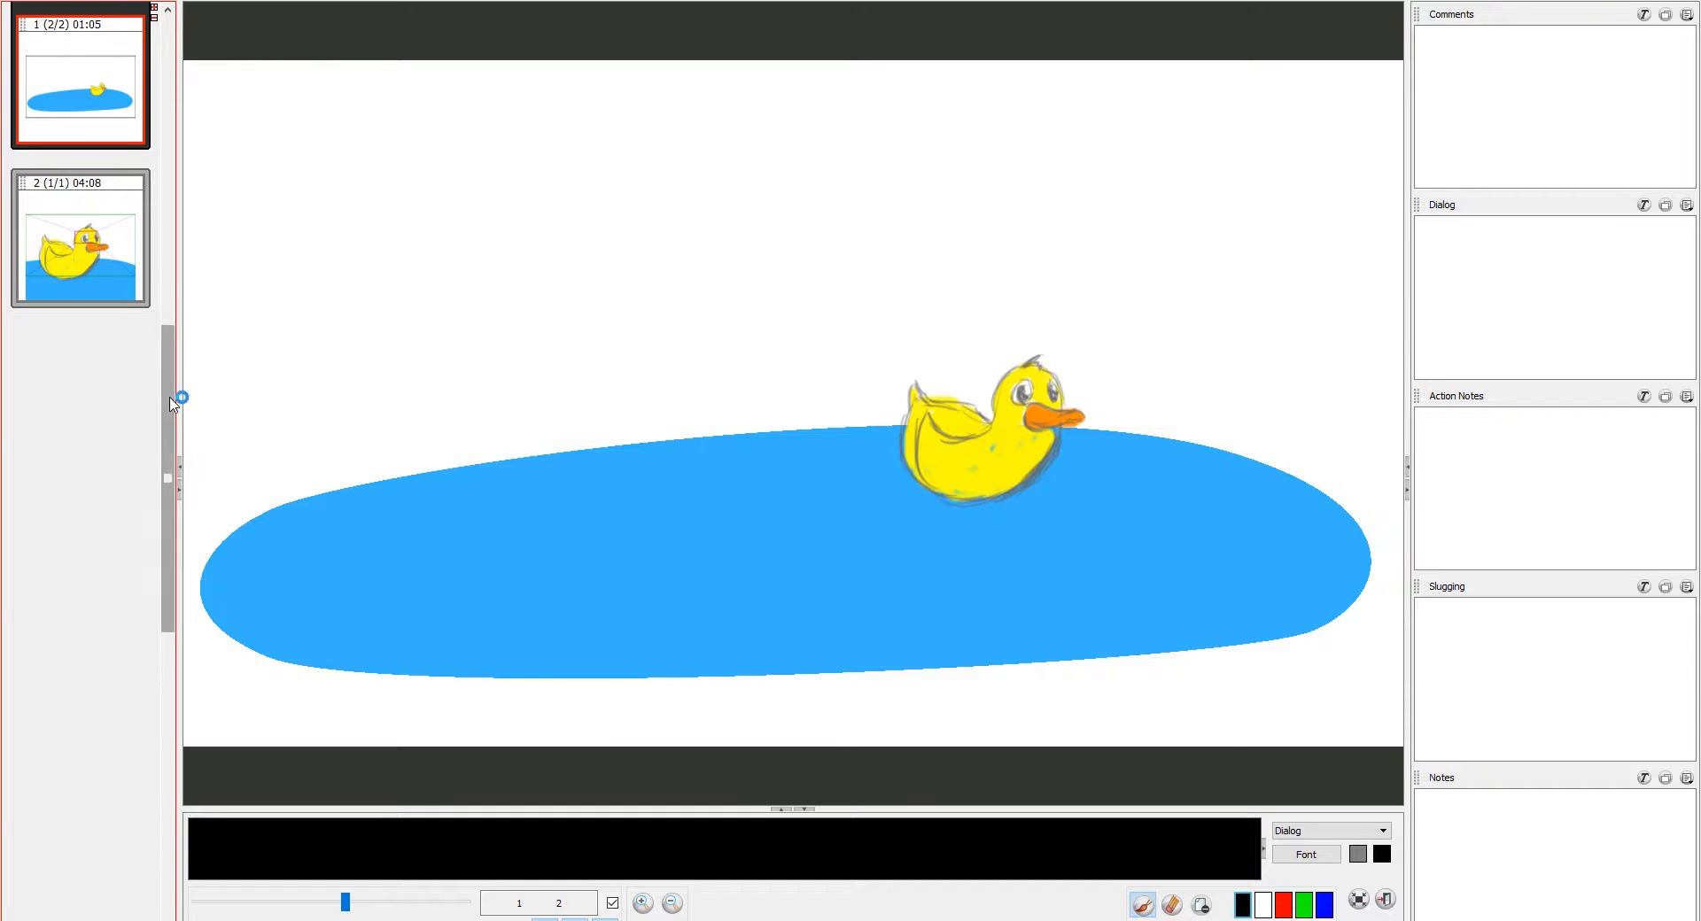
Step: Present each panel of scenes 1 and 2 in Pitch Mode, ending on scene 1's first panel
drag(170, 394, 163, 181)
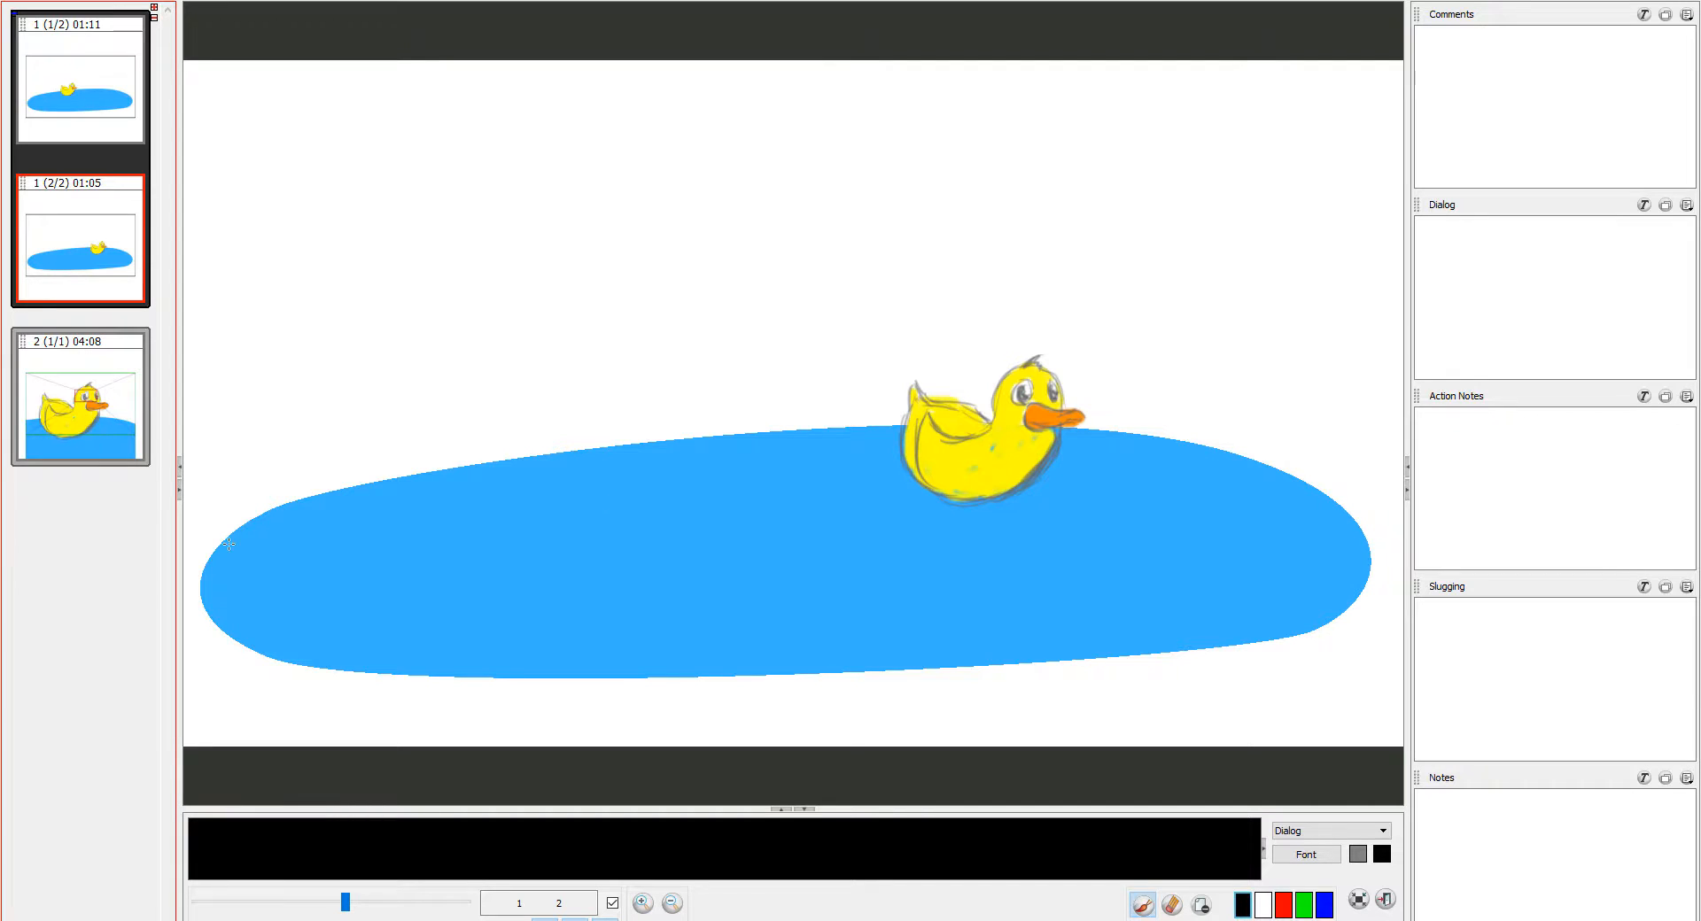
click(93, 93)
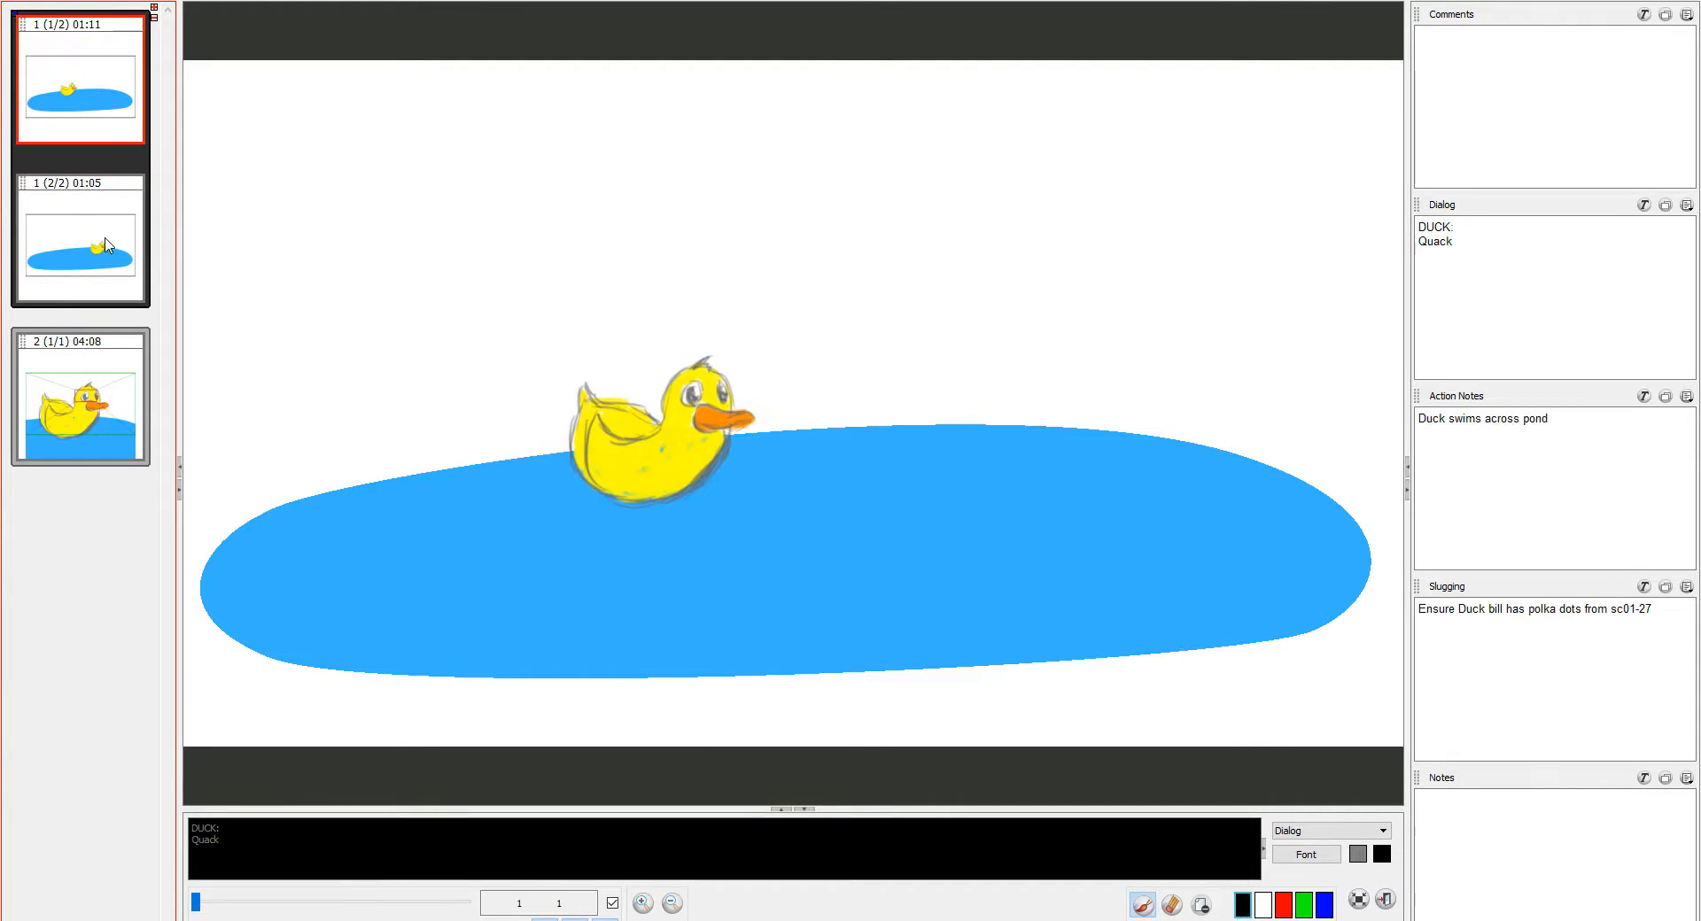
click(109, 240)
click(98, 379)
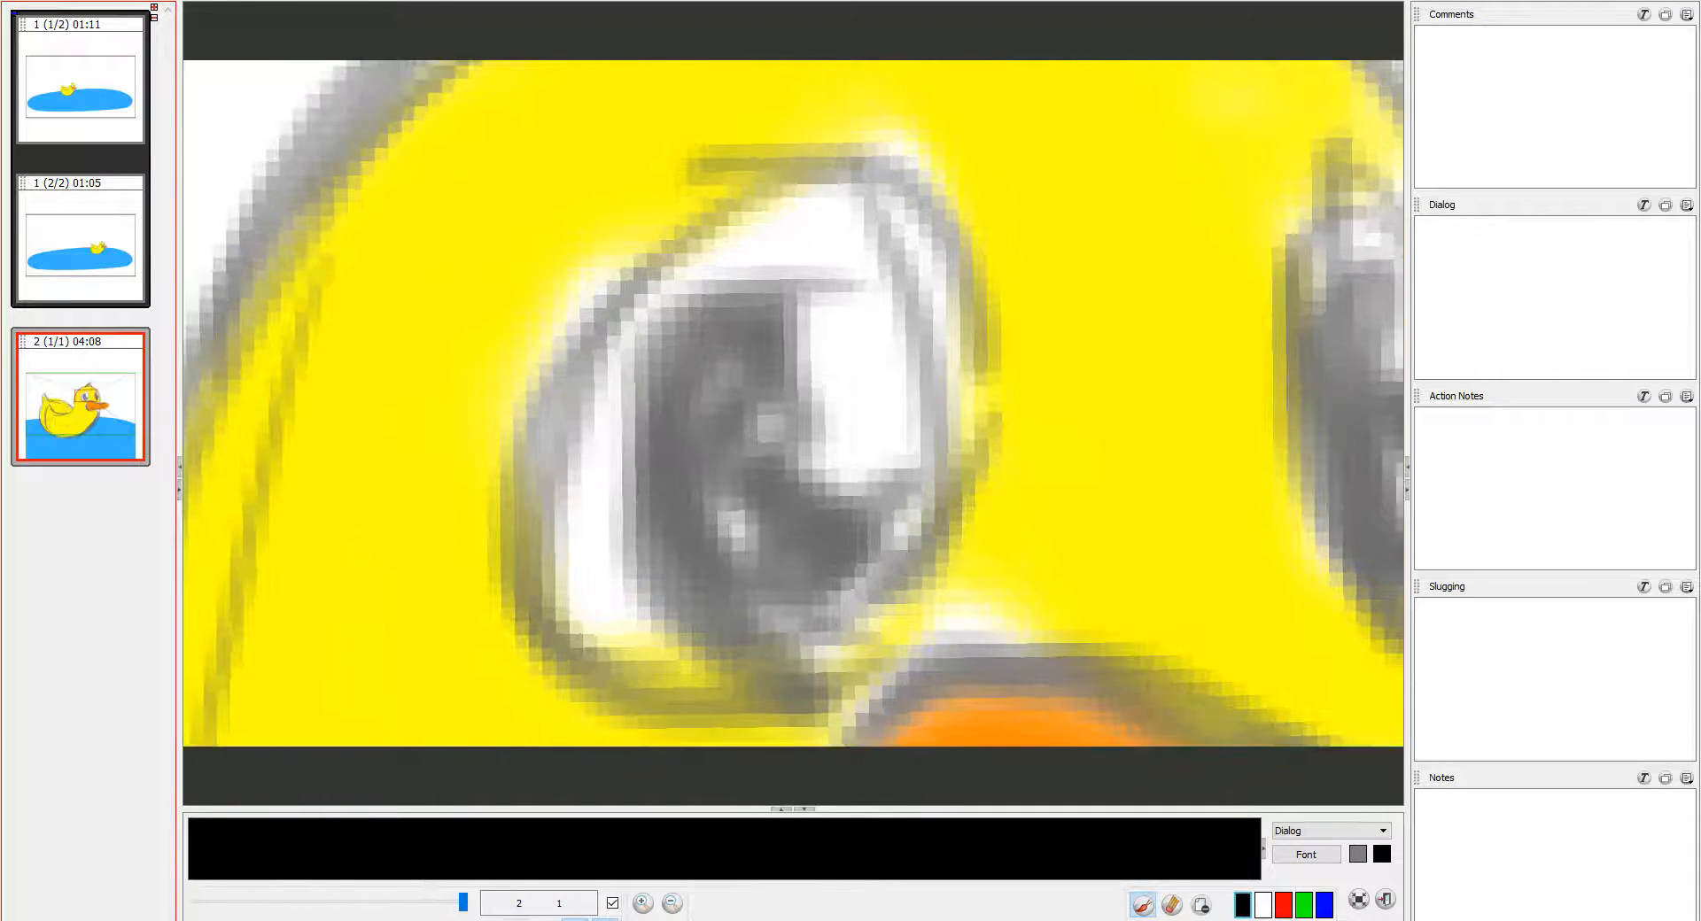
click(93, 224)
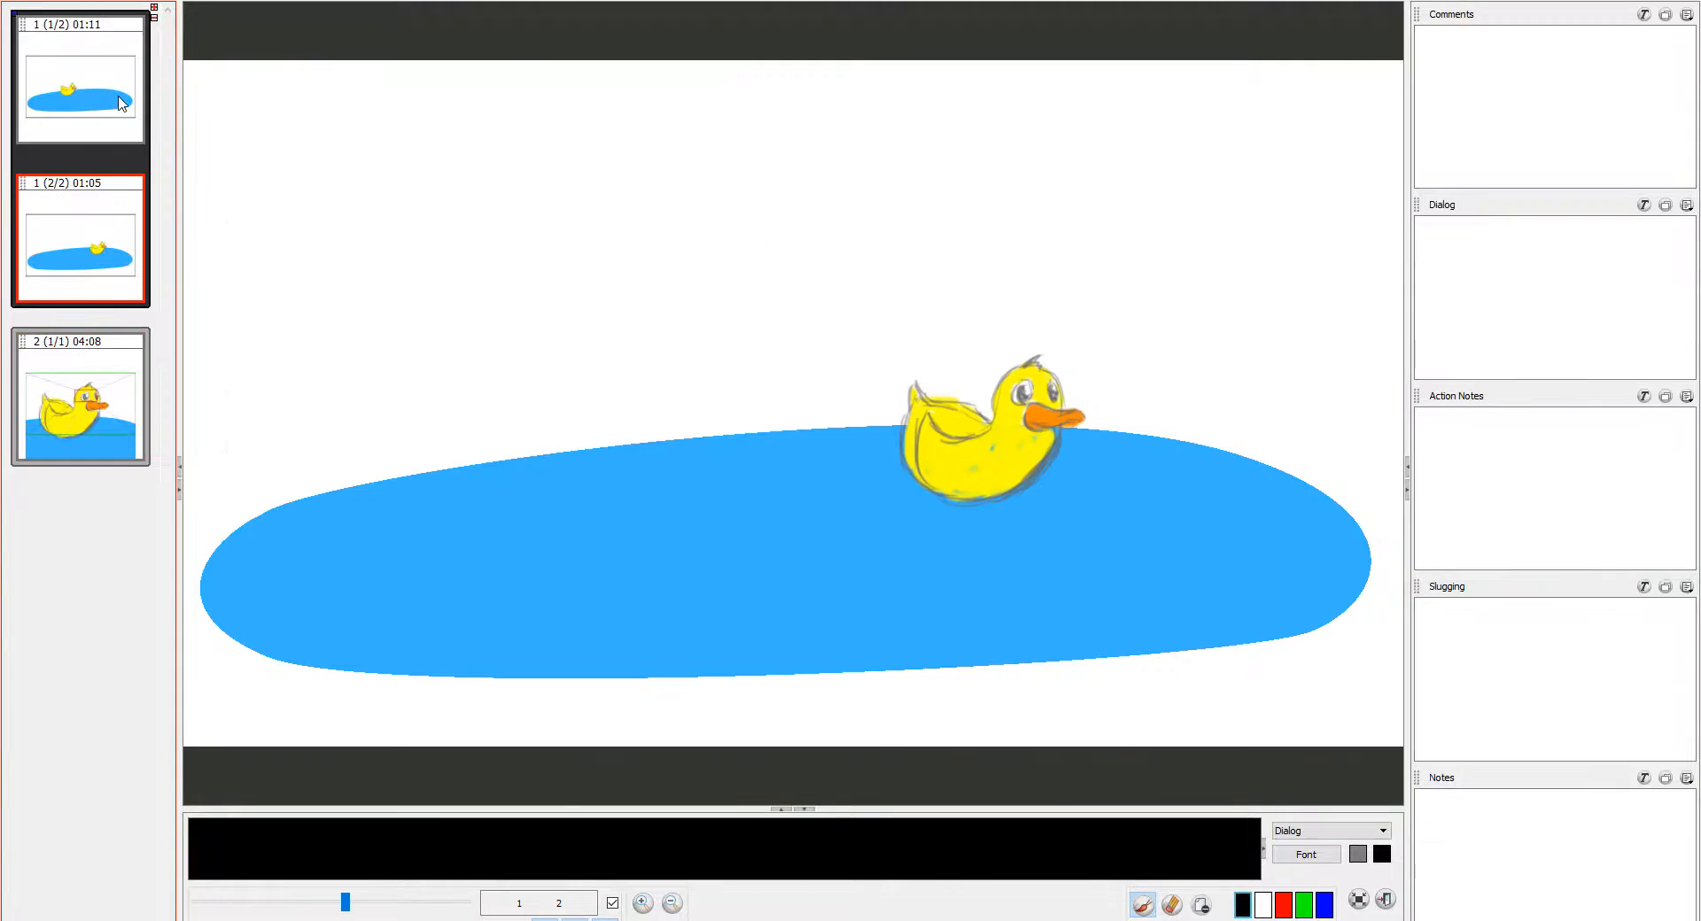
click(120, 99)
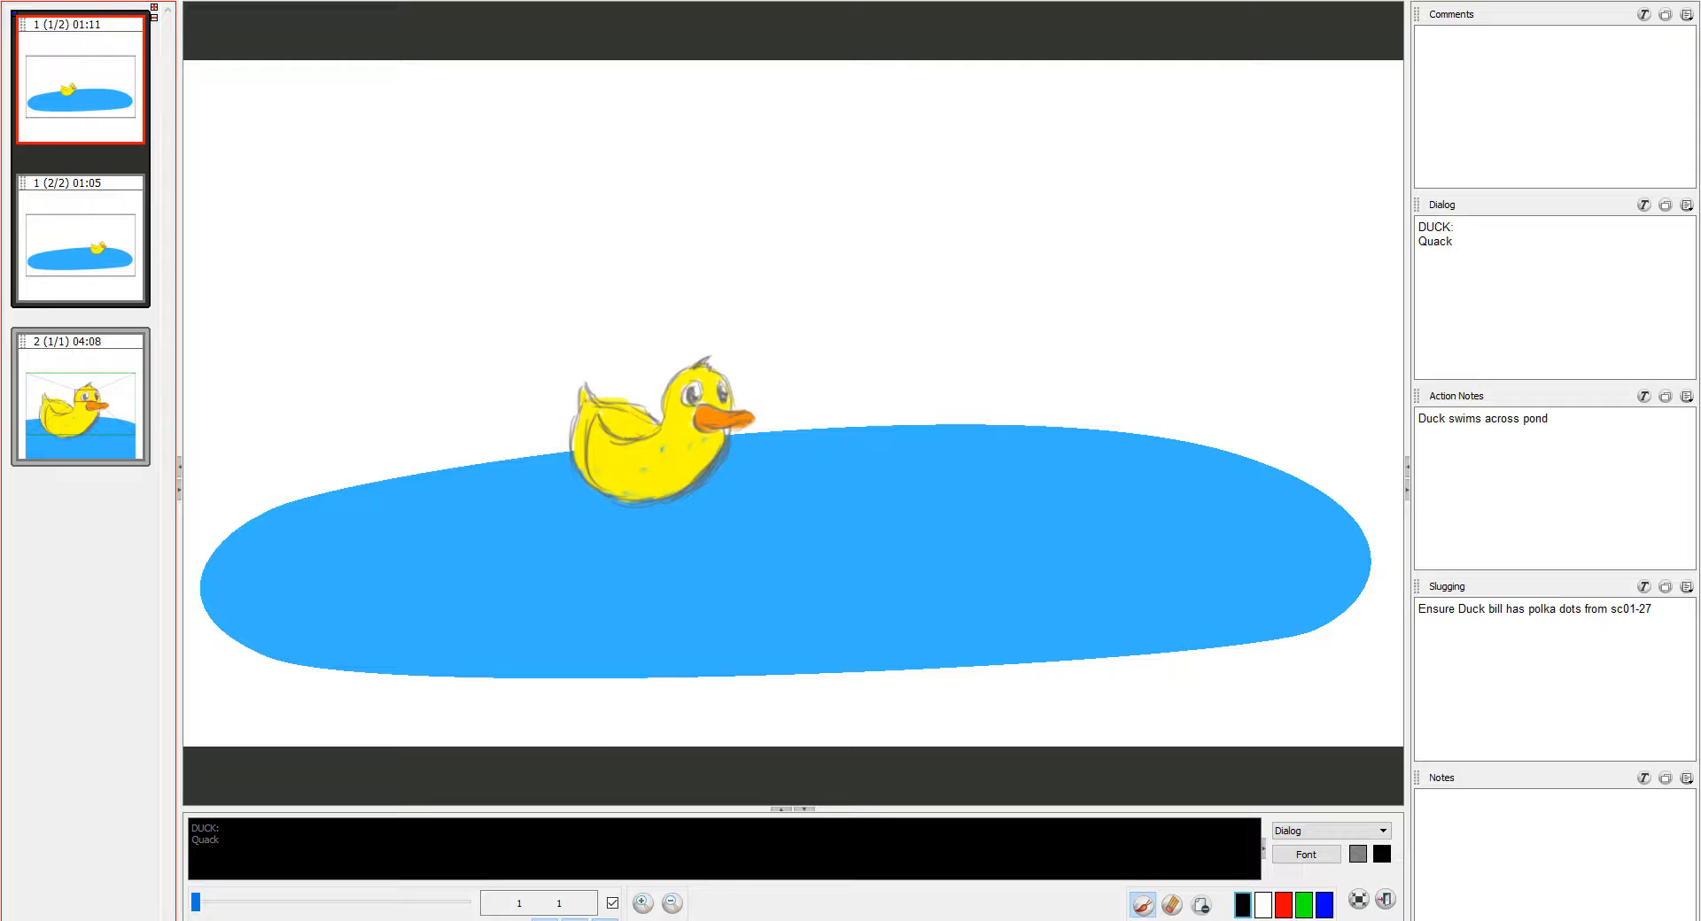
Step: Try a black stroke on scene 1's first panel, undo it, and handwrite "remember the polka dots!" in red above the pond
drag(959, 259, 1025, 561)
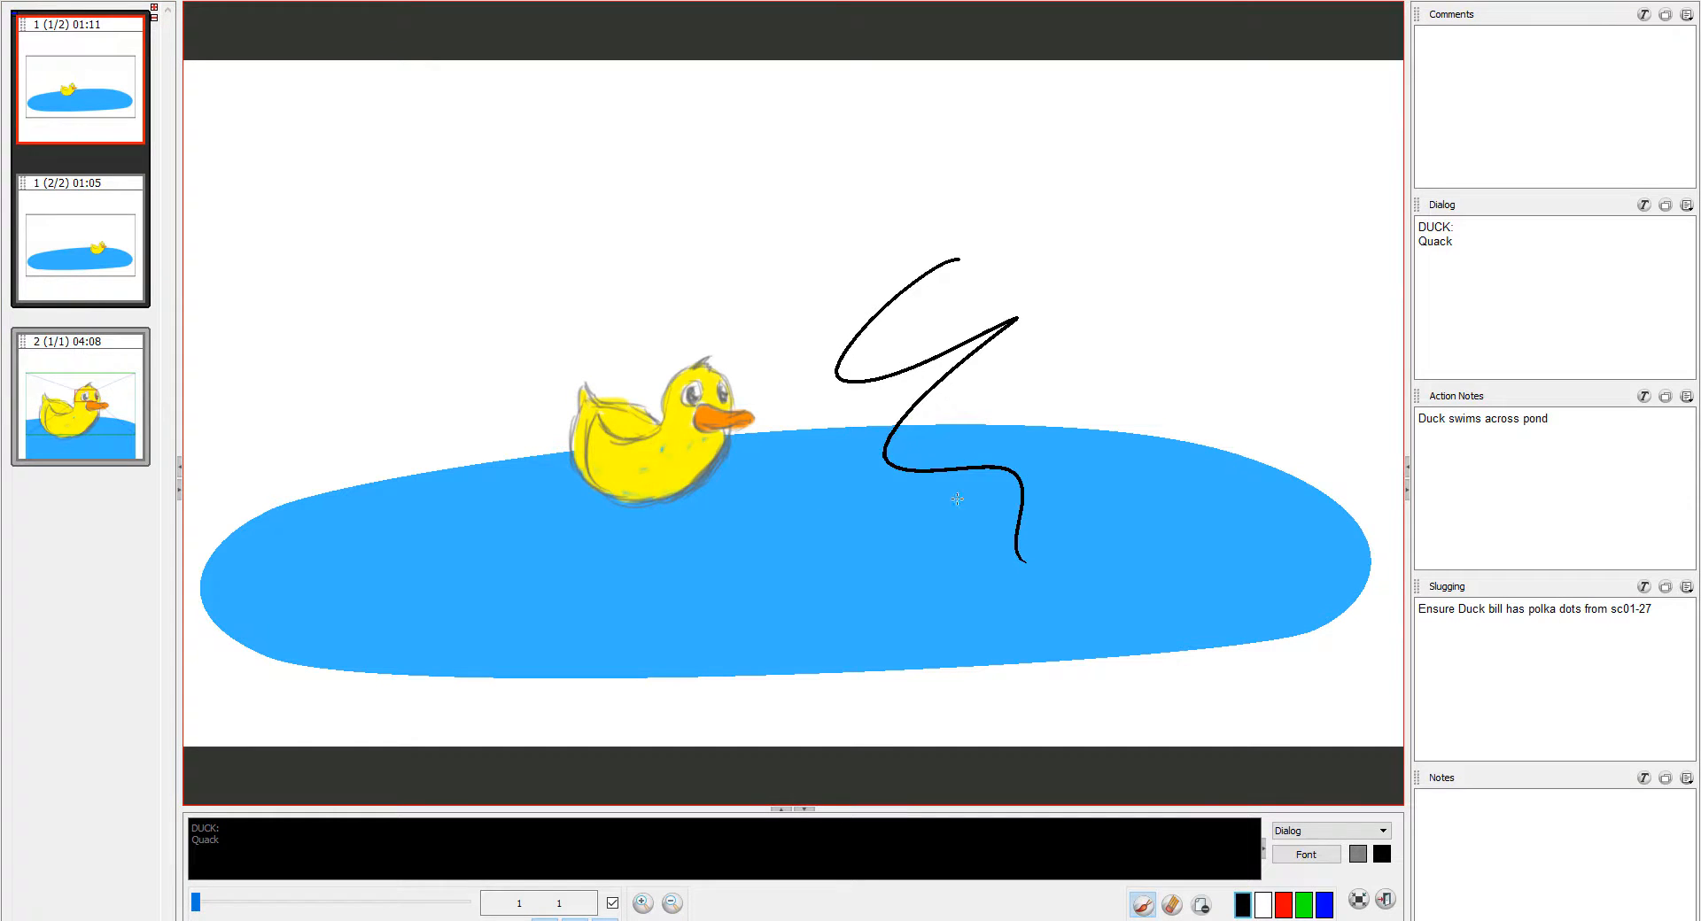
key(ctrl+z)
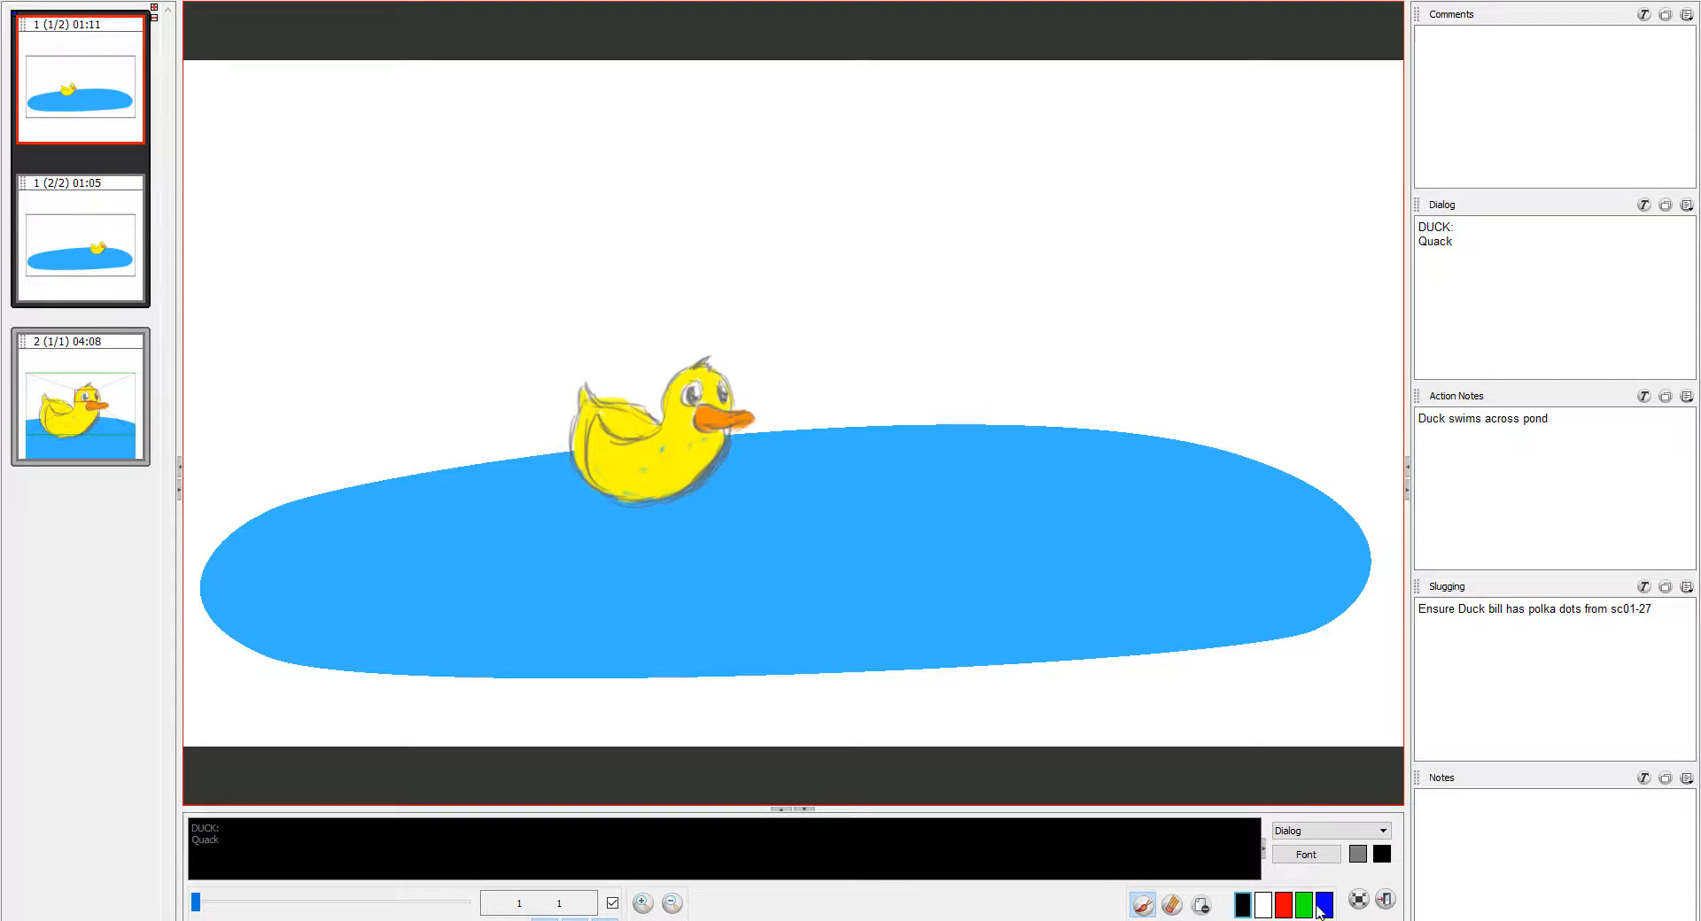
click(1284, 913)
drag(838, 326, 890, 321)
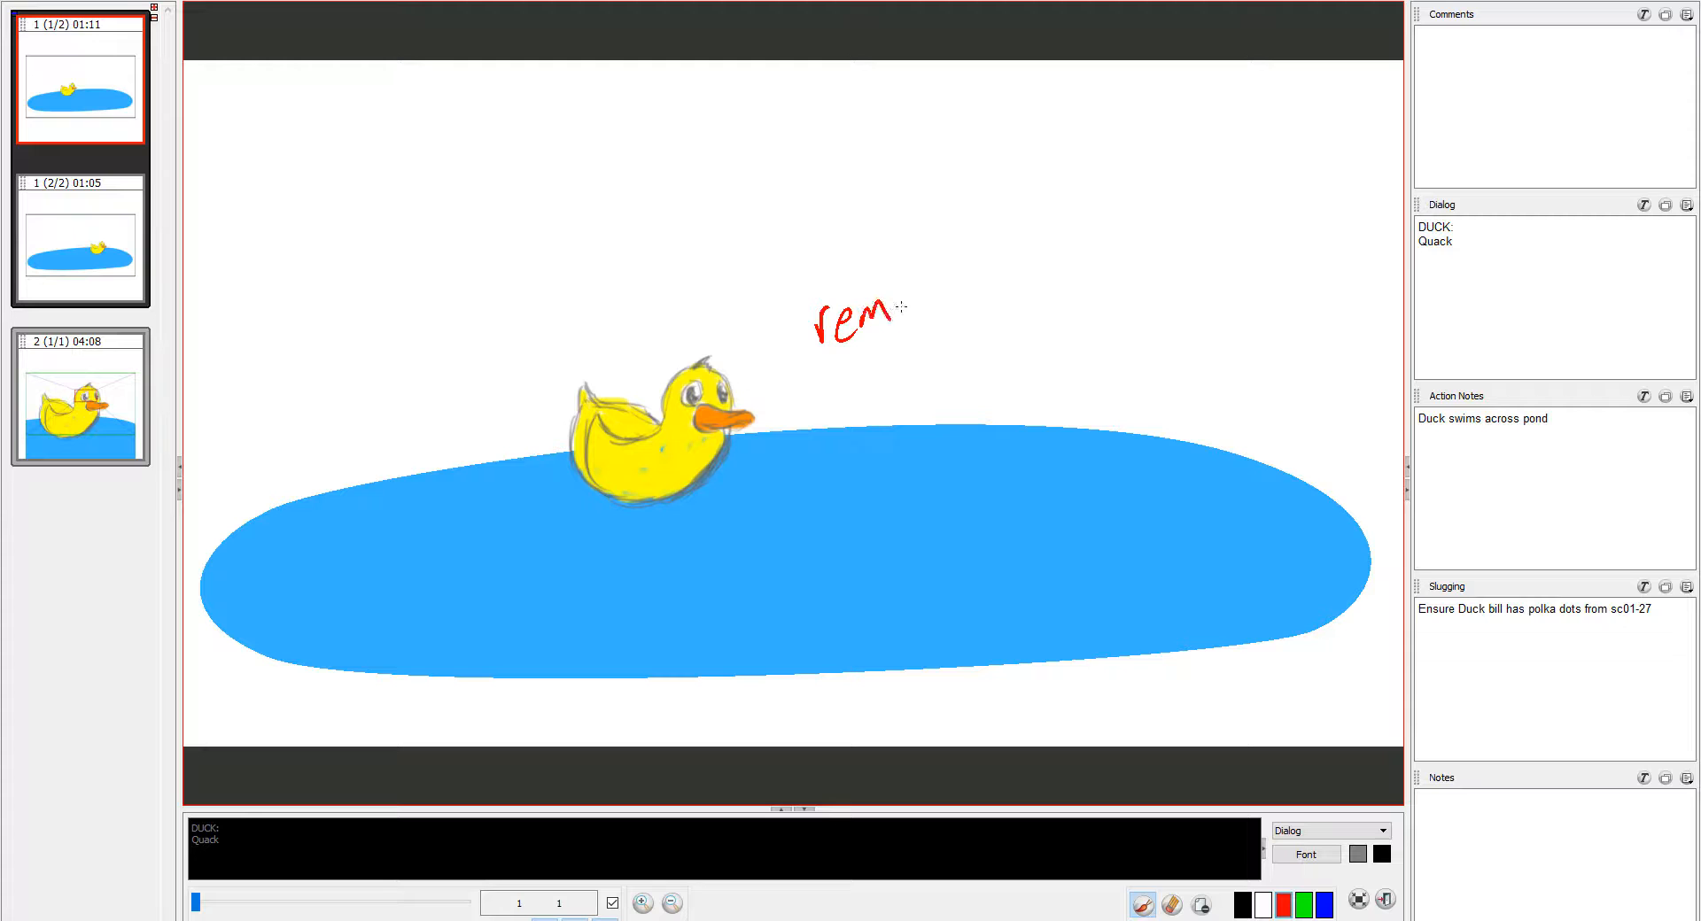
drag(944, 262, 991, 287)
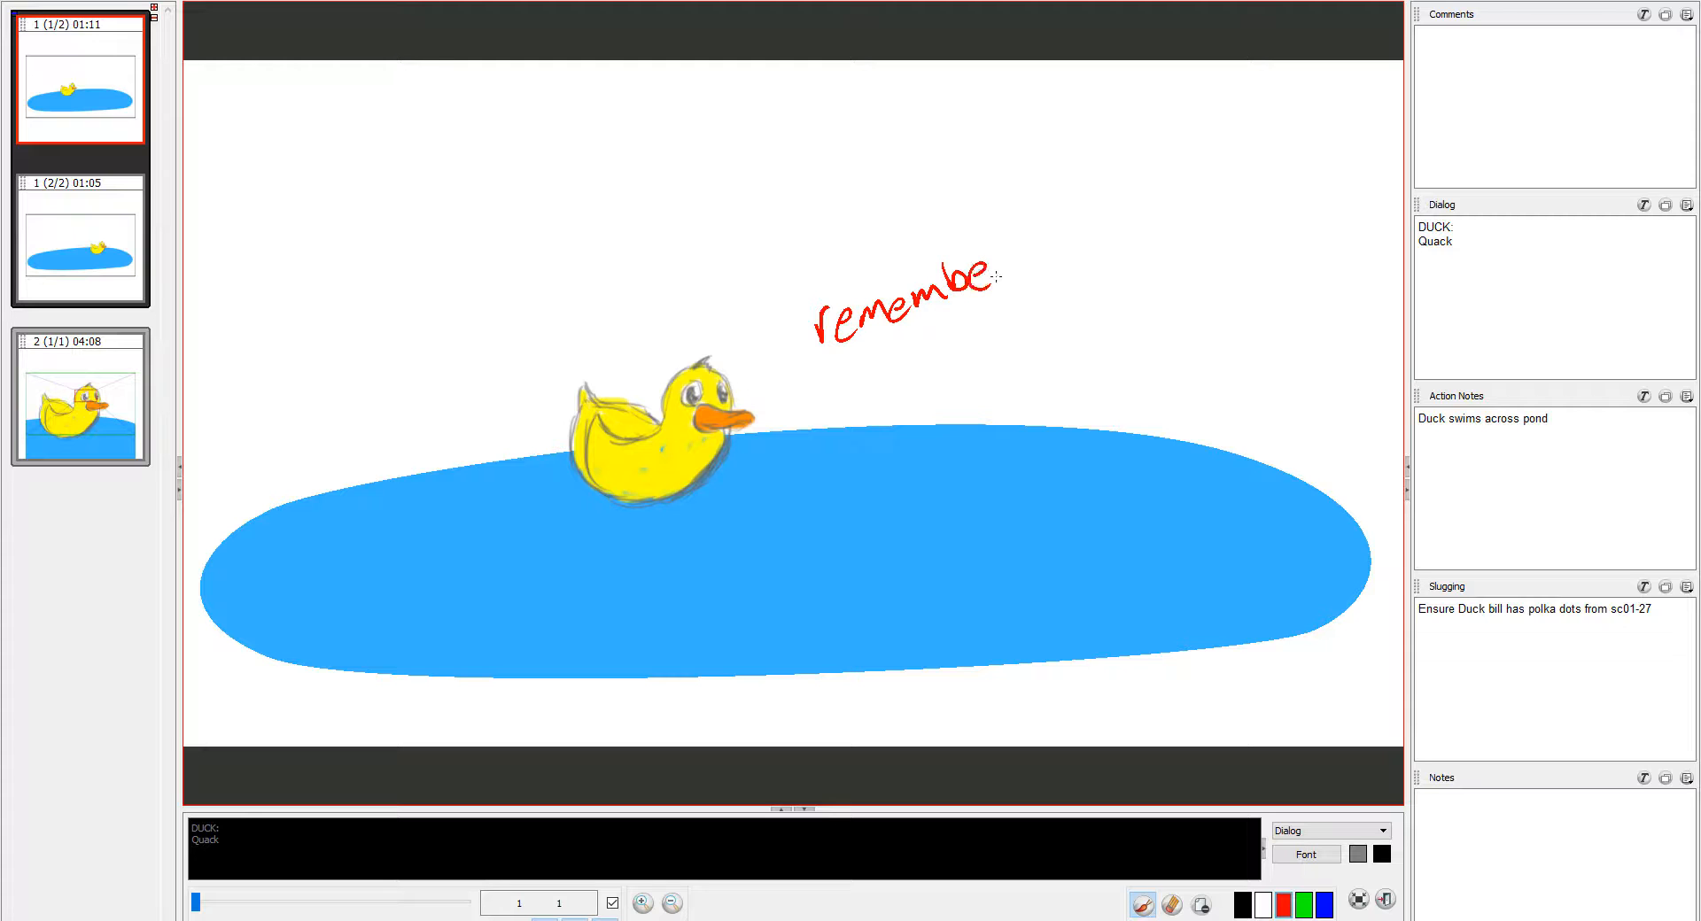
mouse_move(925, 345)
mouse_down()
mouse_move(1010, 349)
mouse_move(1025, 315)
mouse_move(1177, 263)
mouse_up()
drag(1217, 204, 1214, 251)
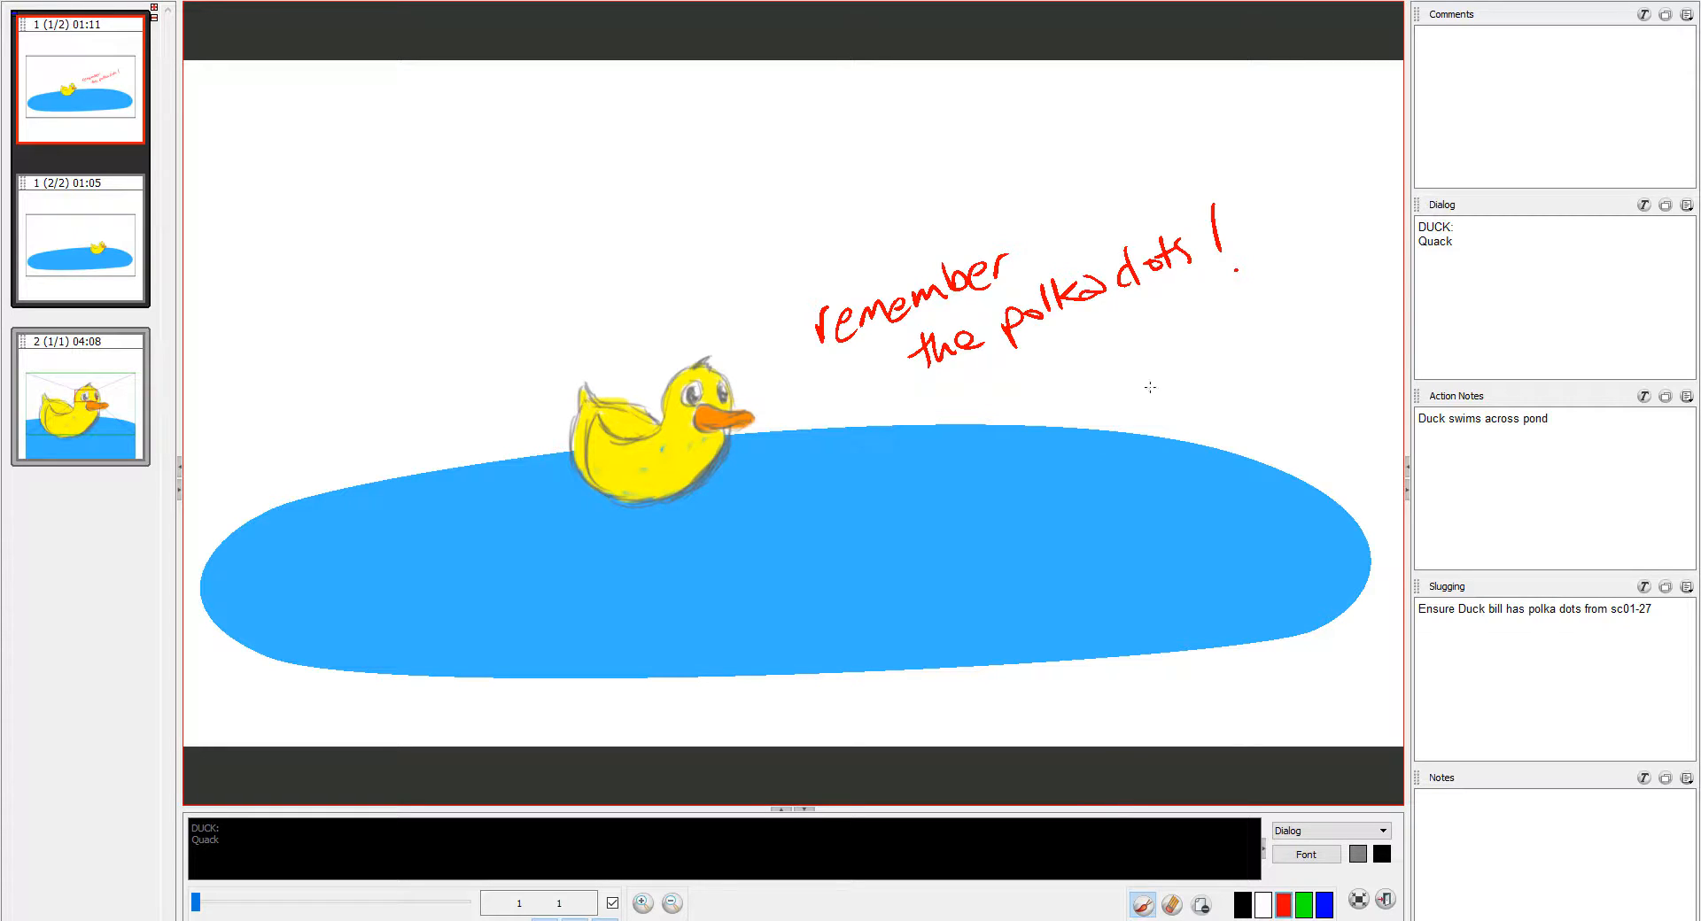
Step: Undo every stroke of the handwritten red note
key(ctrl+z)
key(ctrl+z)
key(ctrl+z)
key(ctrl+z)
key(ctrl+z)
key(ctrl+z)
key(ctrl+z)
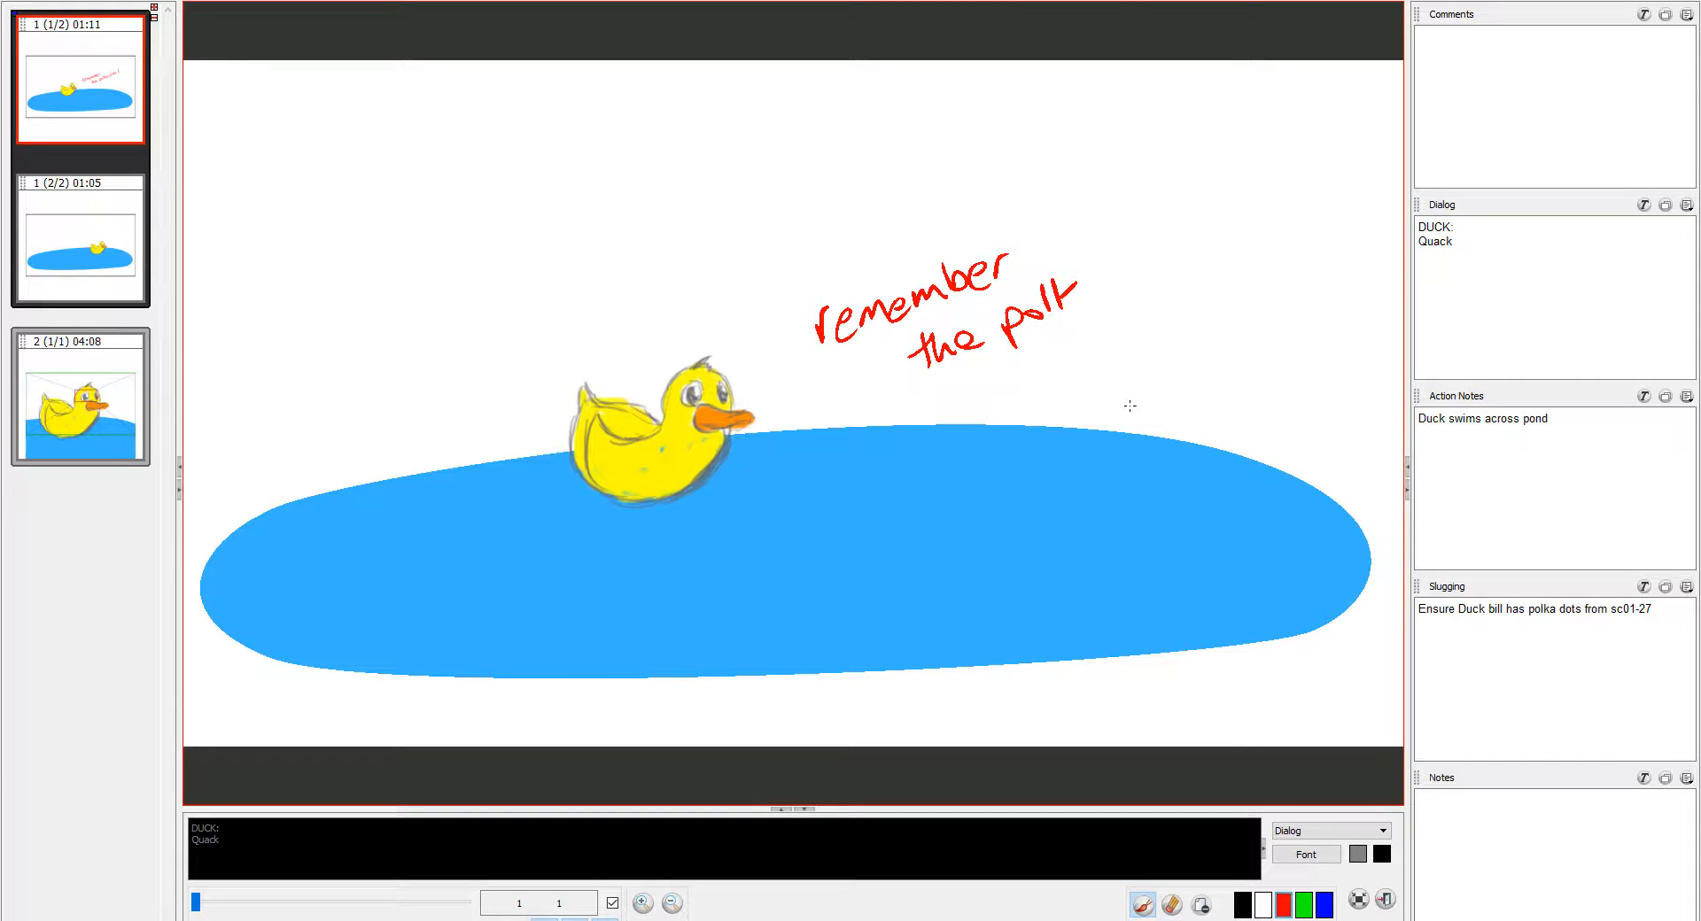
key(ctrl+z)
key(ctrl+z)
key(ctrl+z)
key(ctrl+z)
key(ctrl+z)
key(ctrl+z)
key(ctrl+z)
key(ctrl+z)
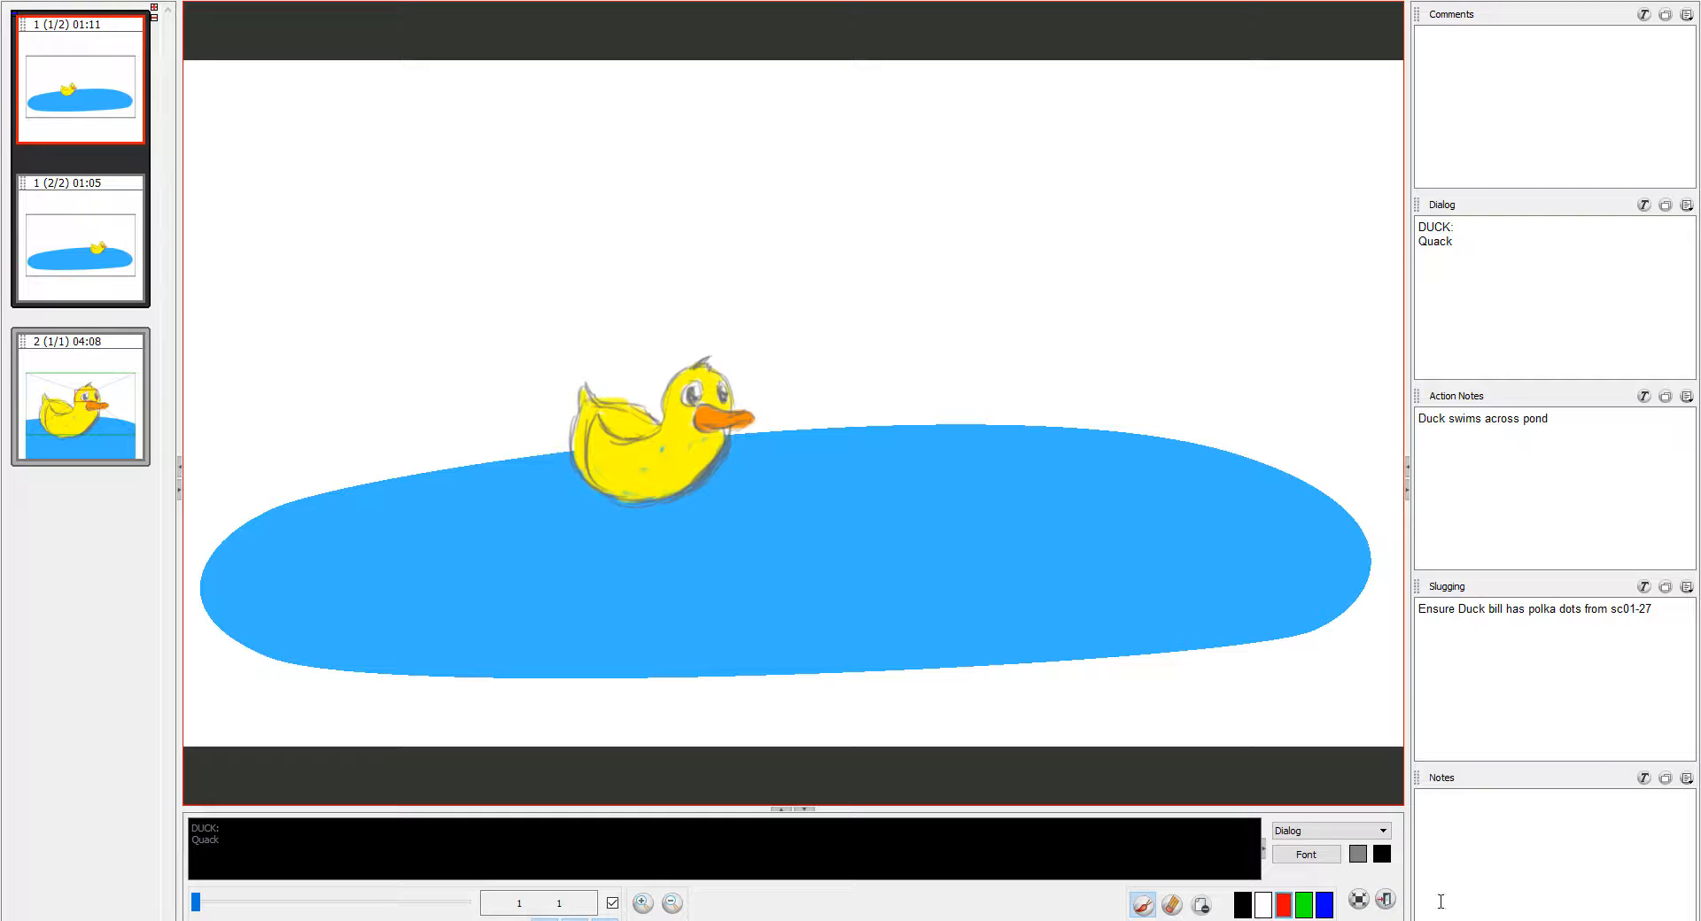
Step: Leave Pitch Mode, view the PDF Review workspace, and switch to the 3D View workspace
click(1385, 900)
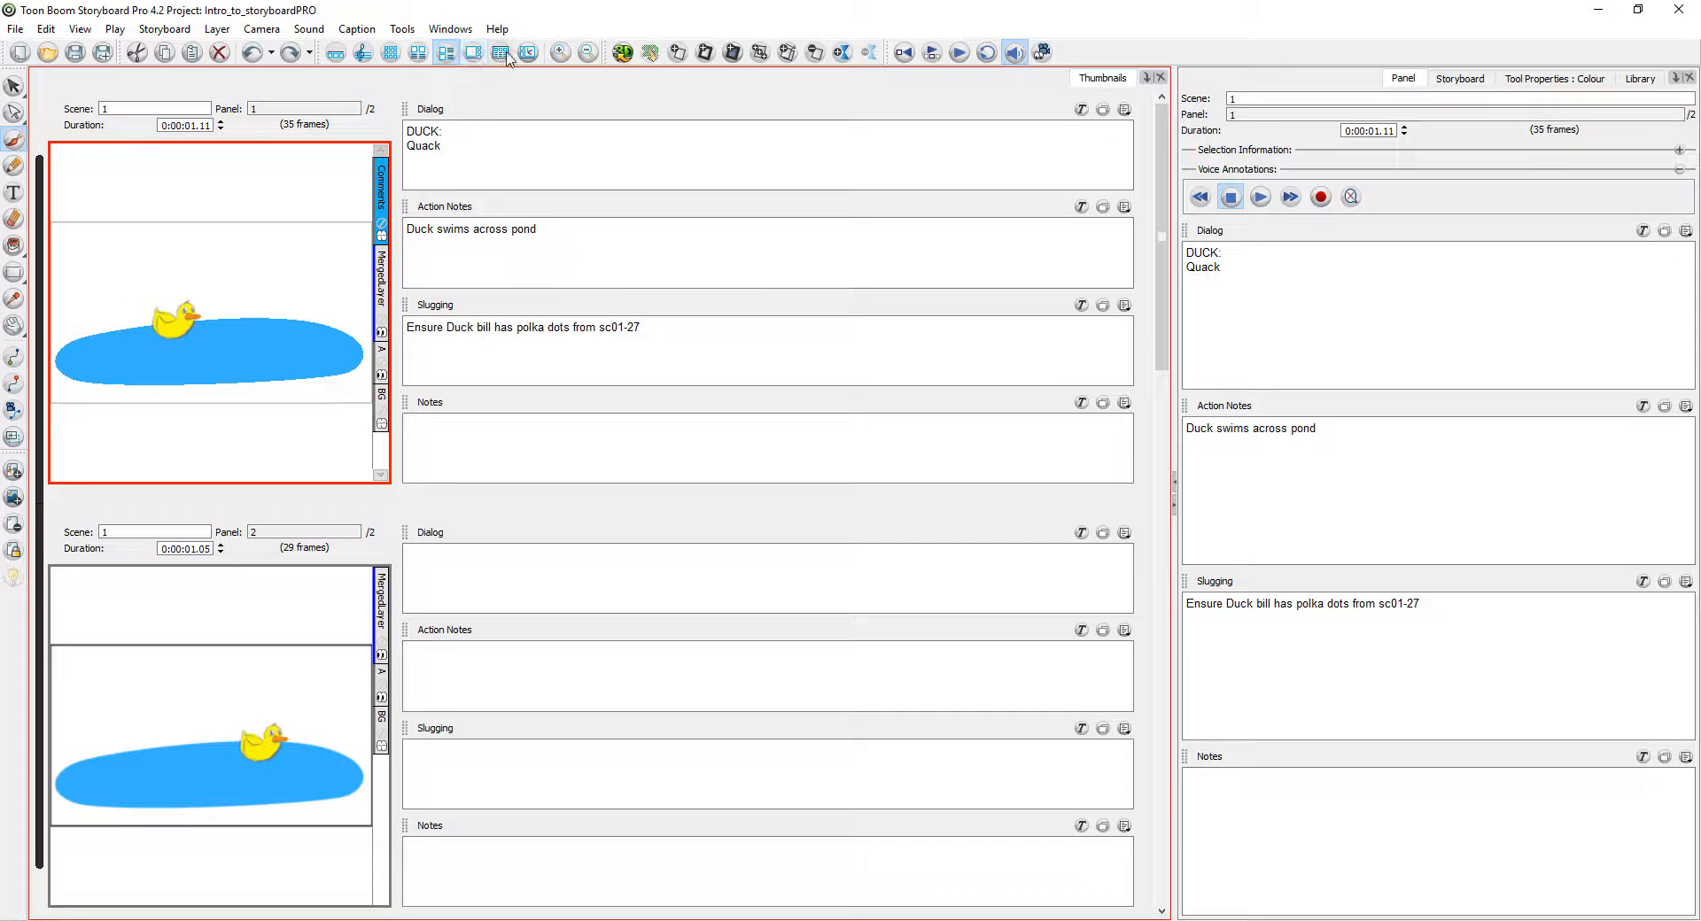
click(501, 54)
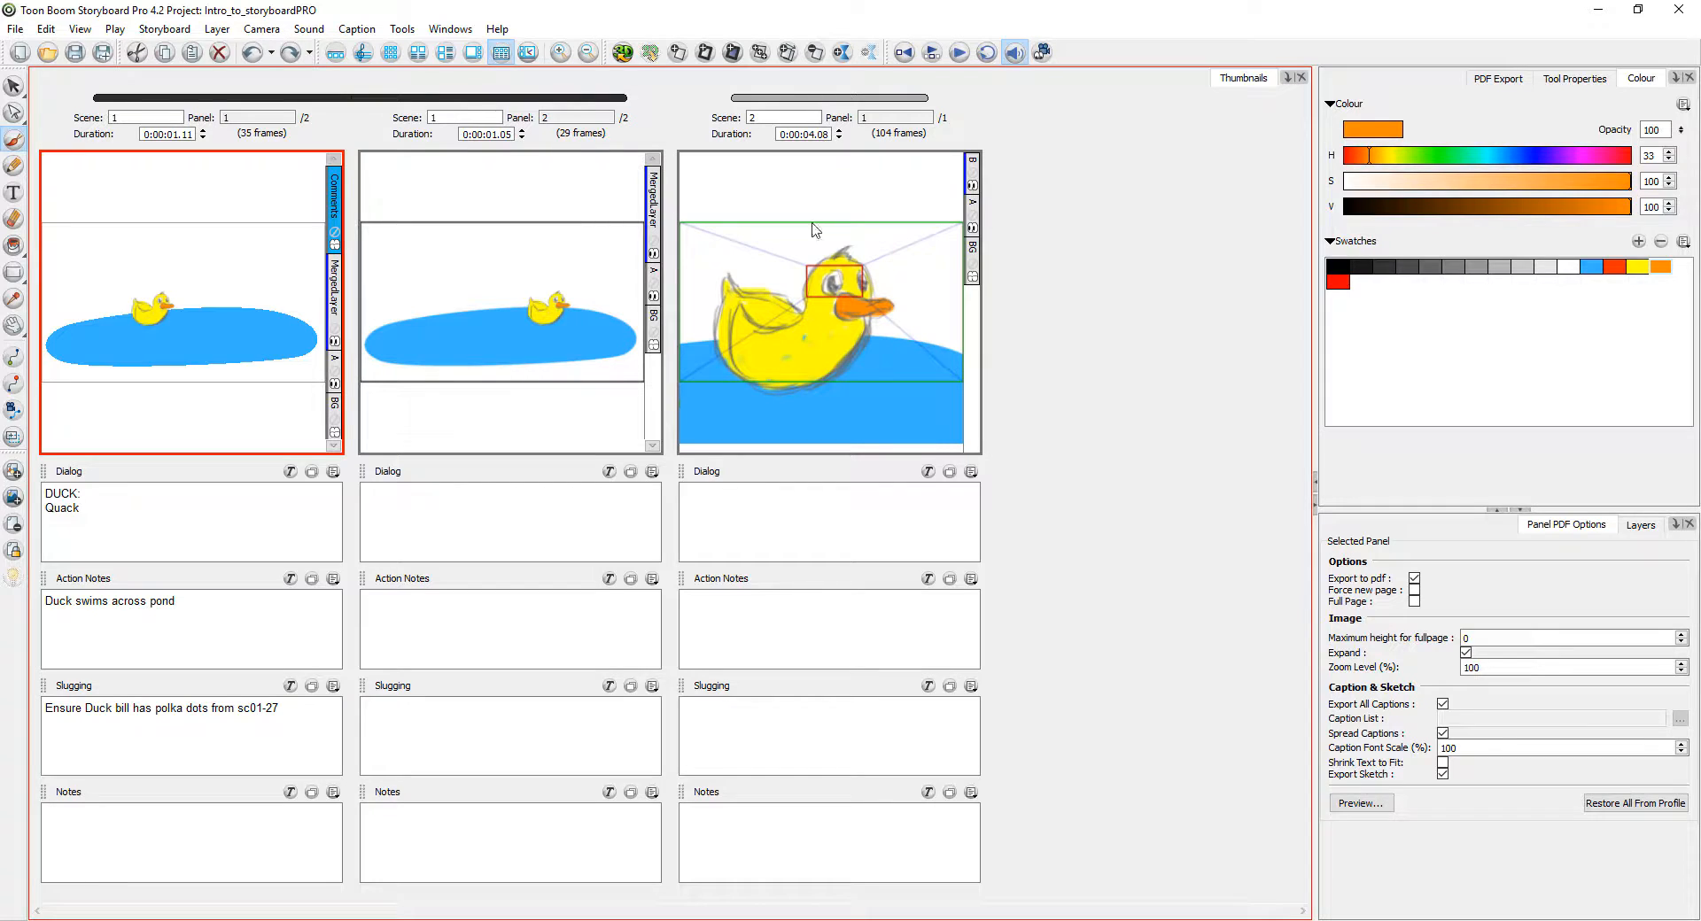
click(528, 53)
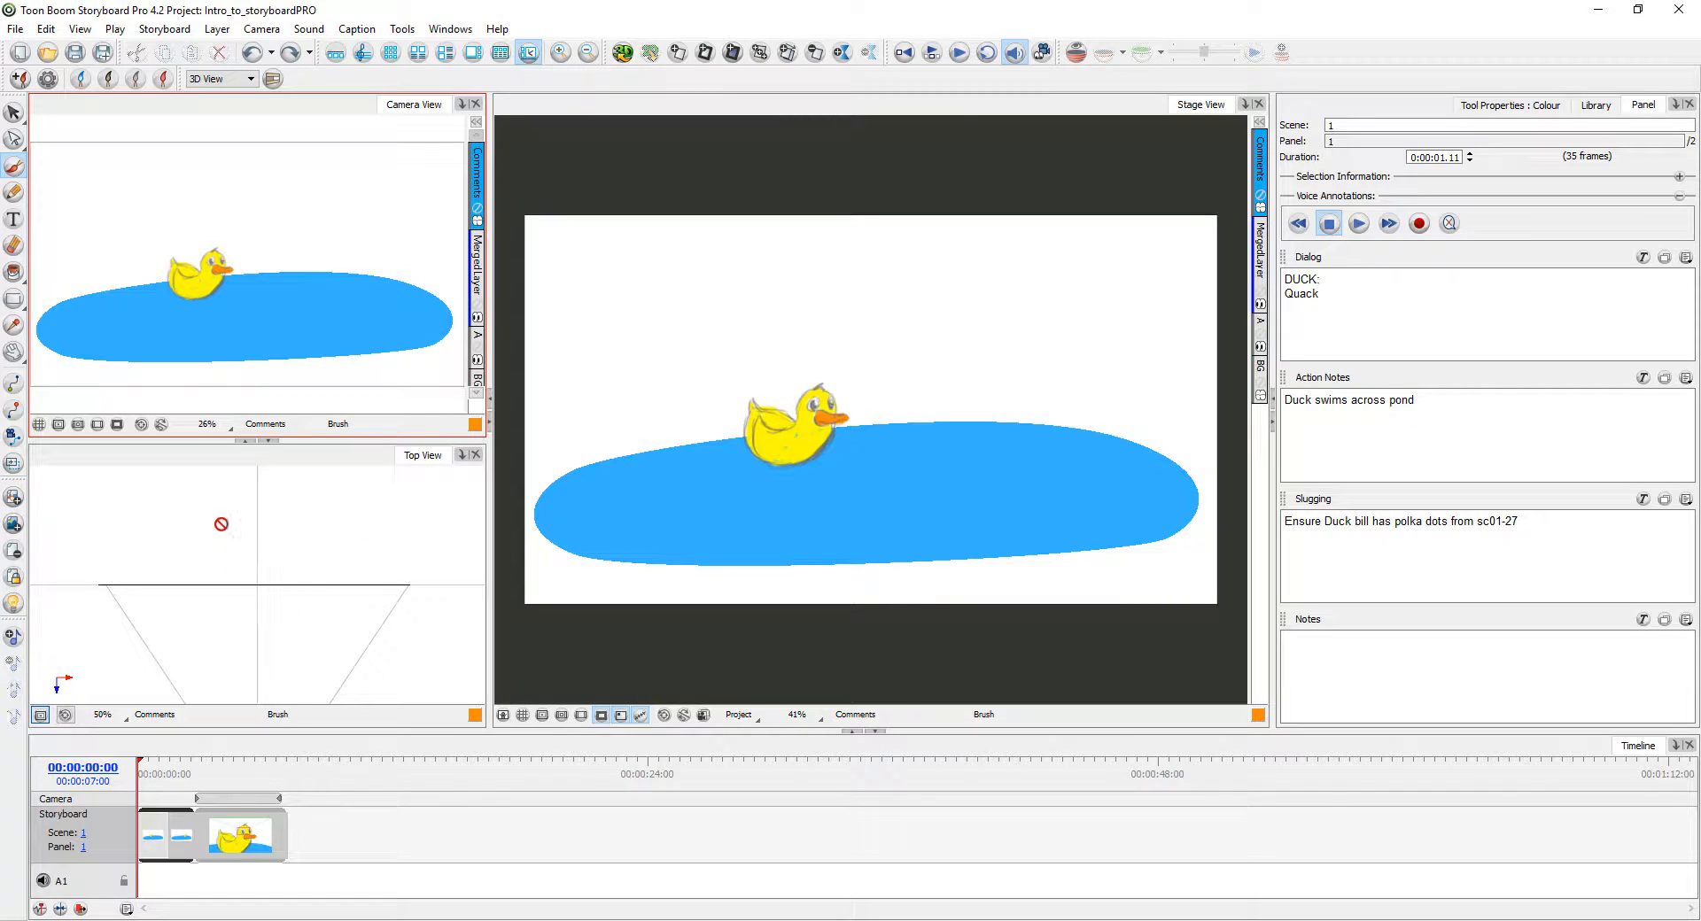
Step: With the Select tool, select the duck on MergedLayer and then the pond on layer A to compare them in the Top View
click(14, 114)
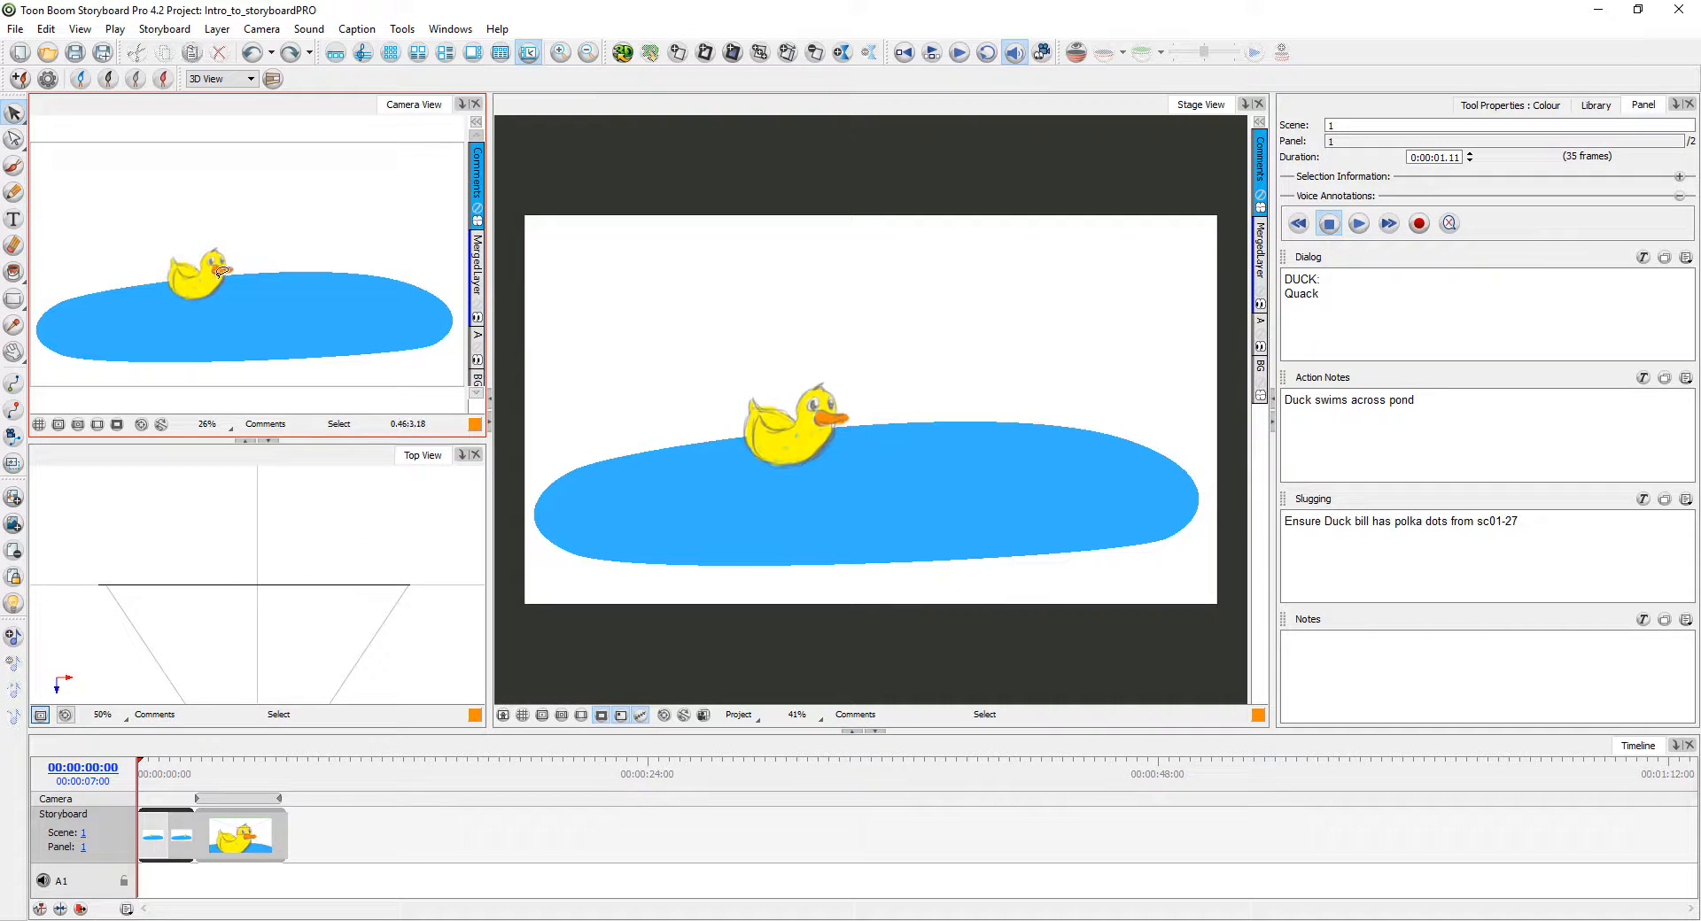
click(478, 264)
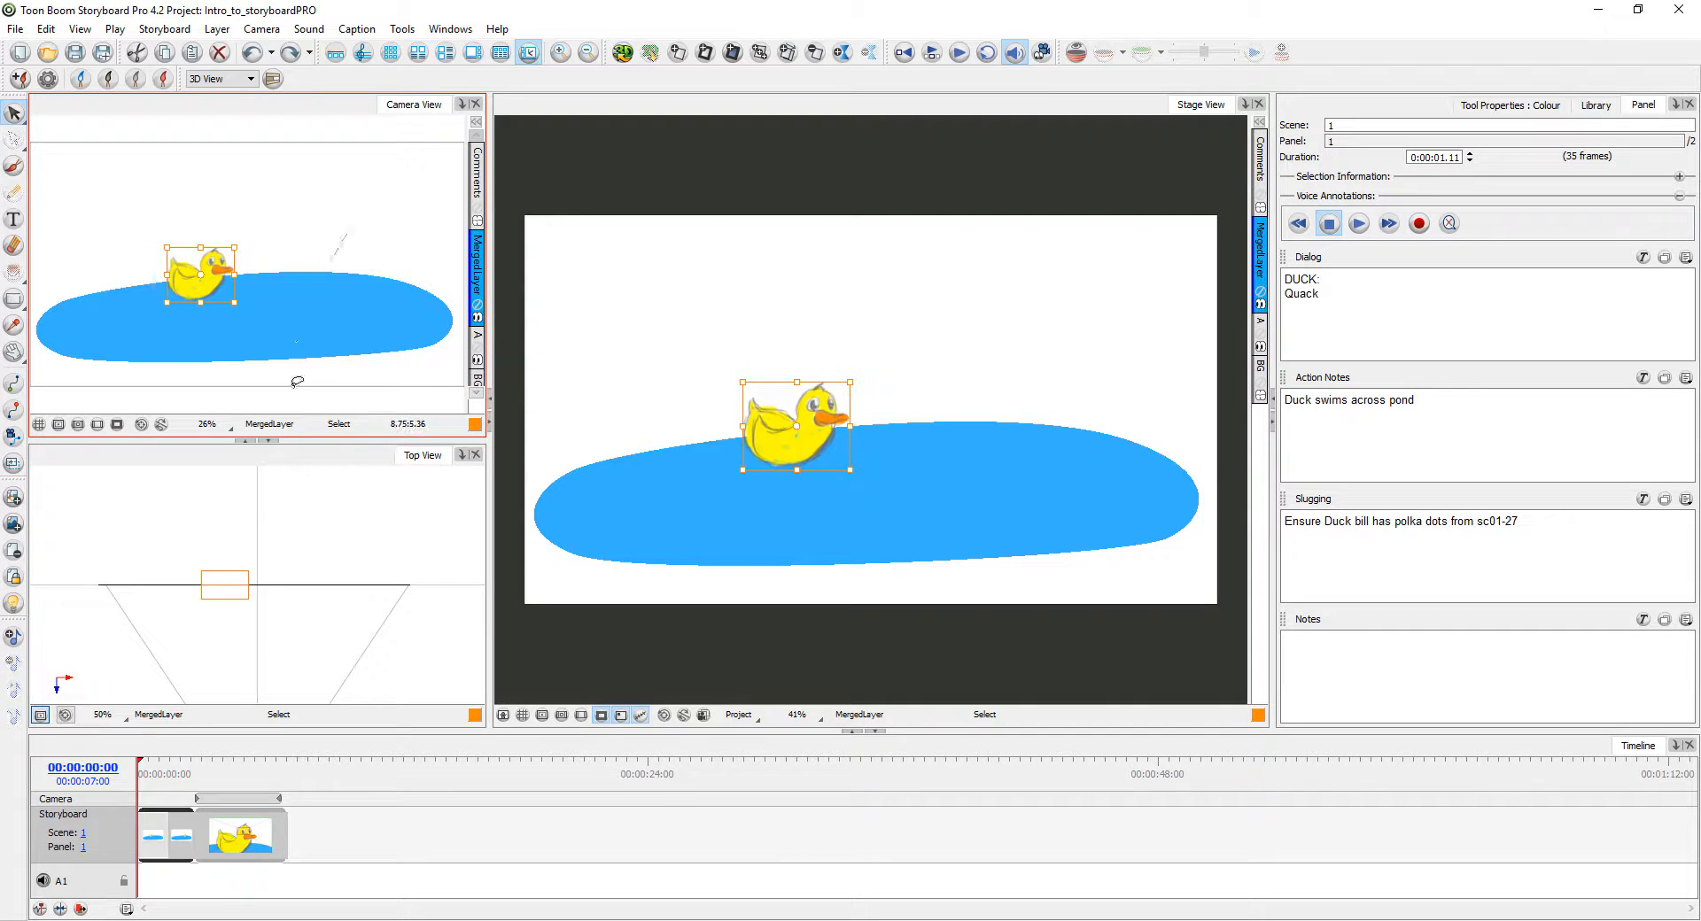
click(315, 335)
click(478, 340)
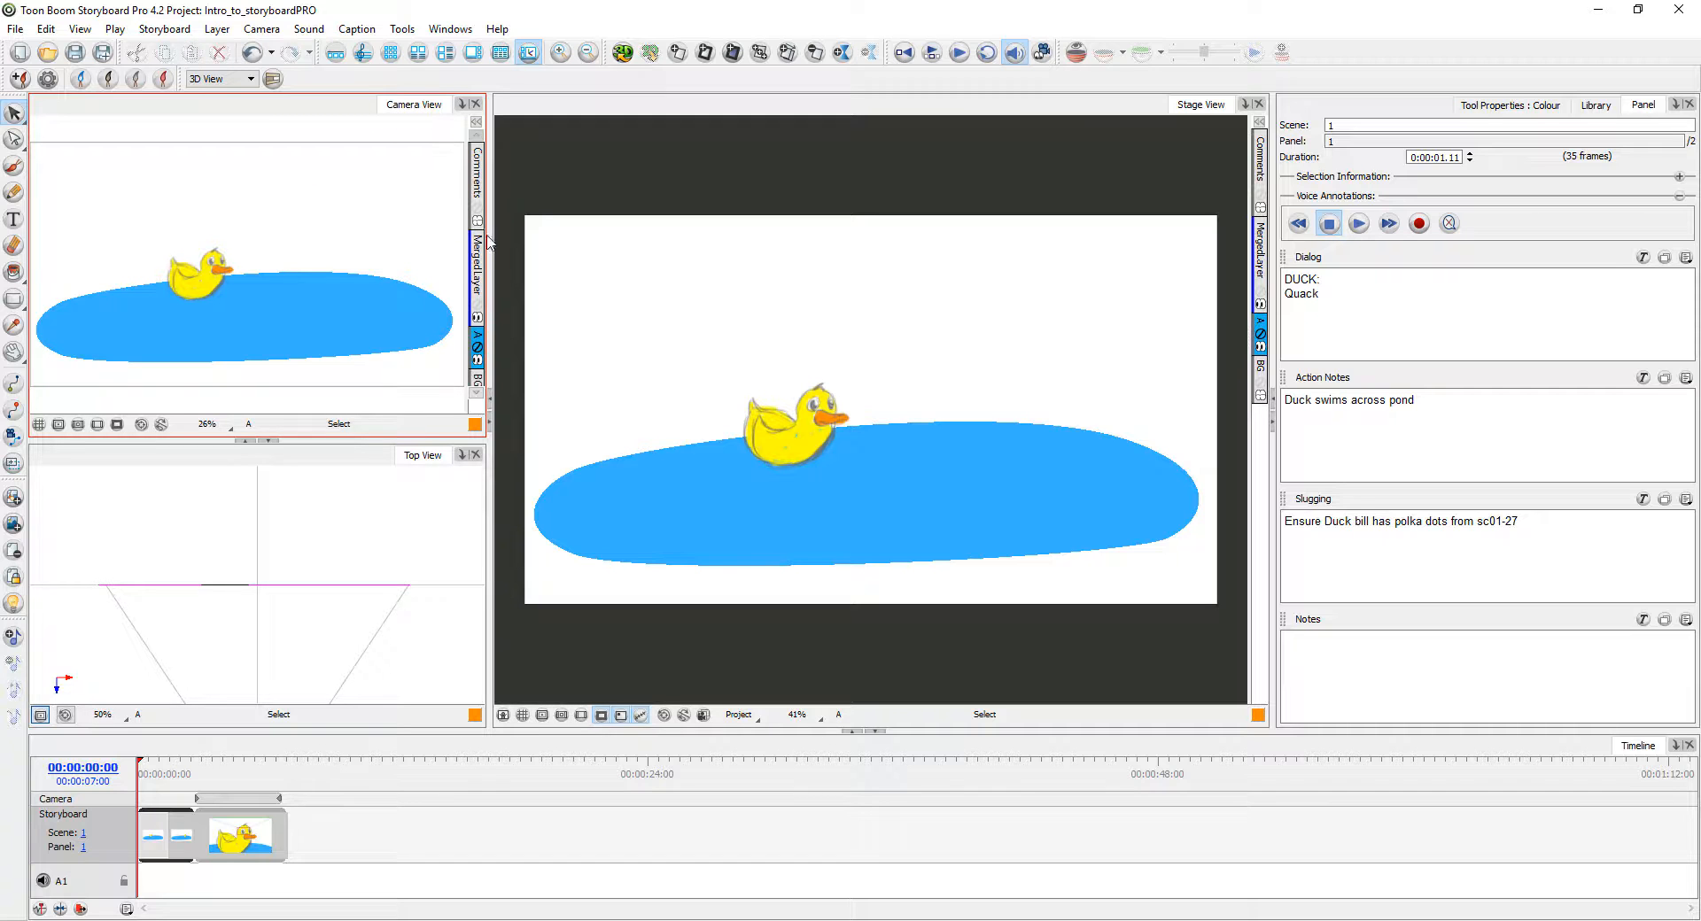
click(481, 262)
click(479, 355)
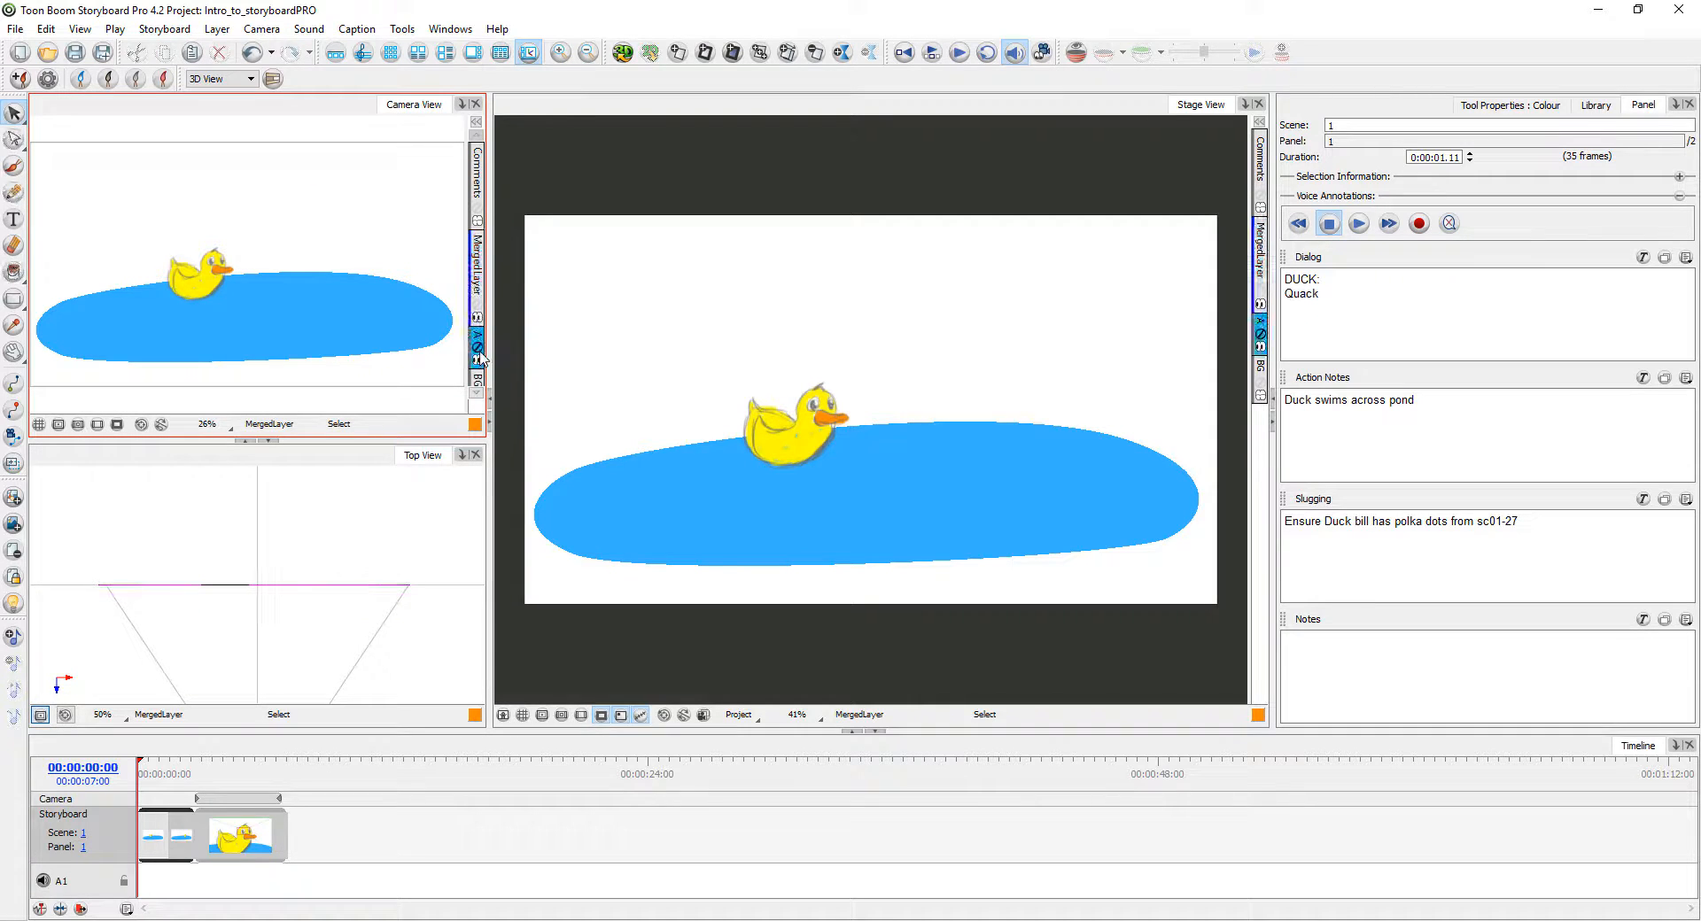
click(331, 314)
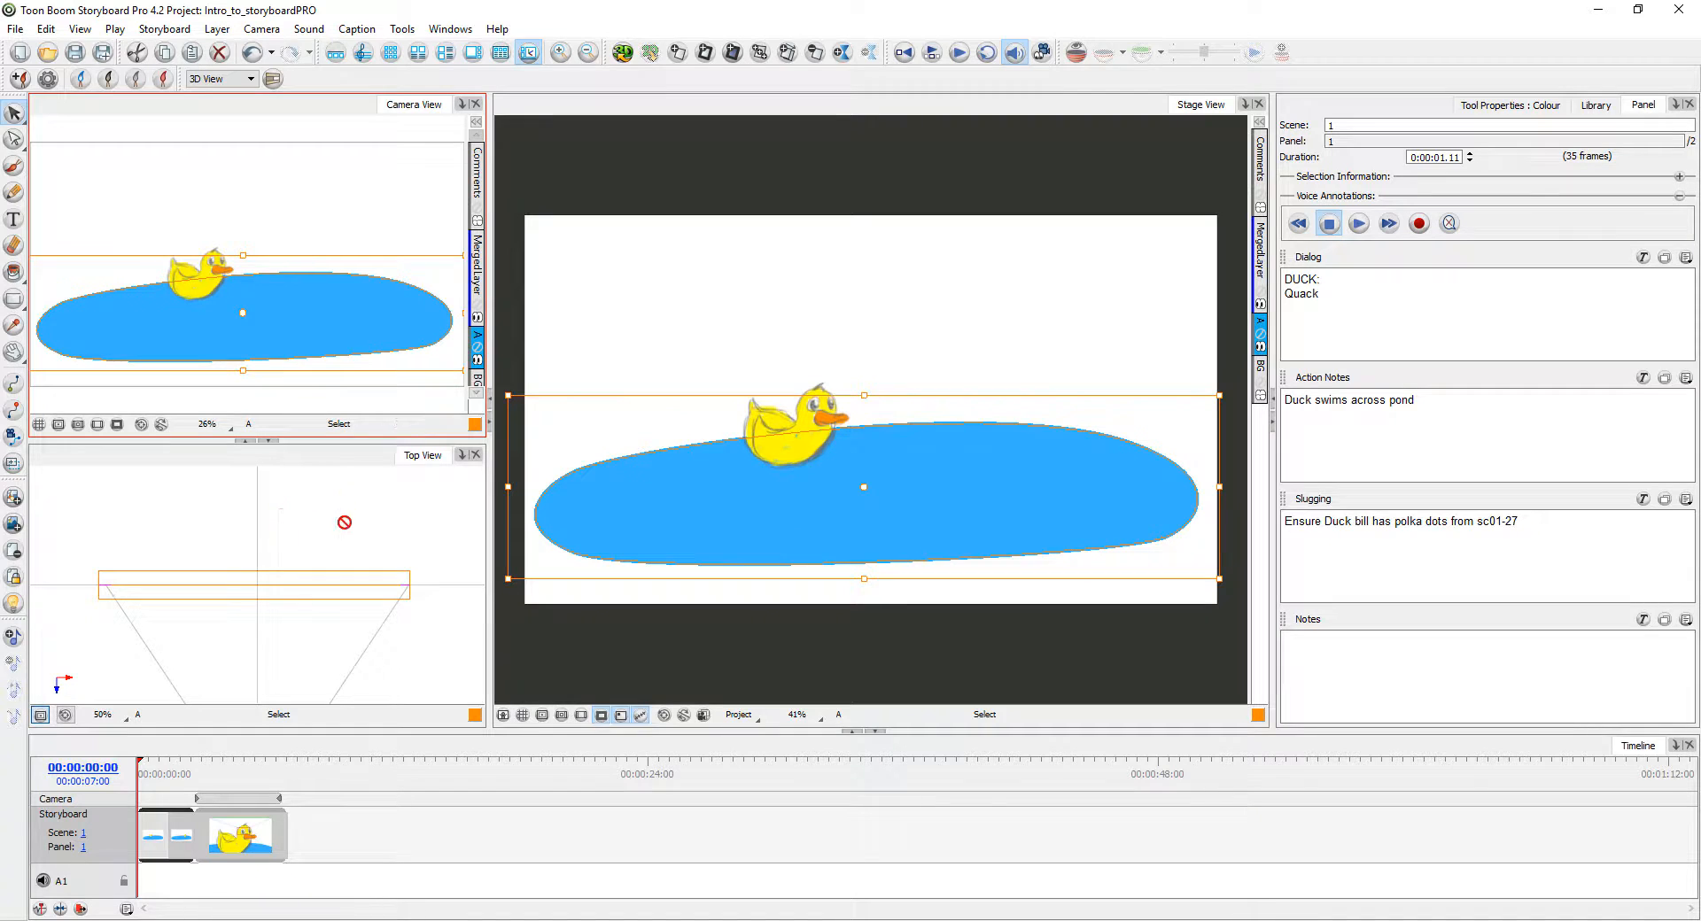
click(358, 462)
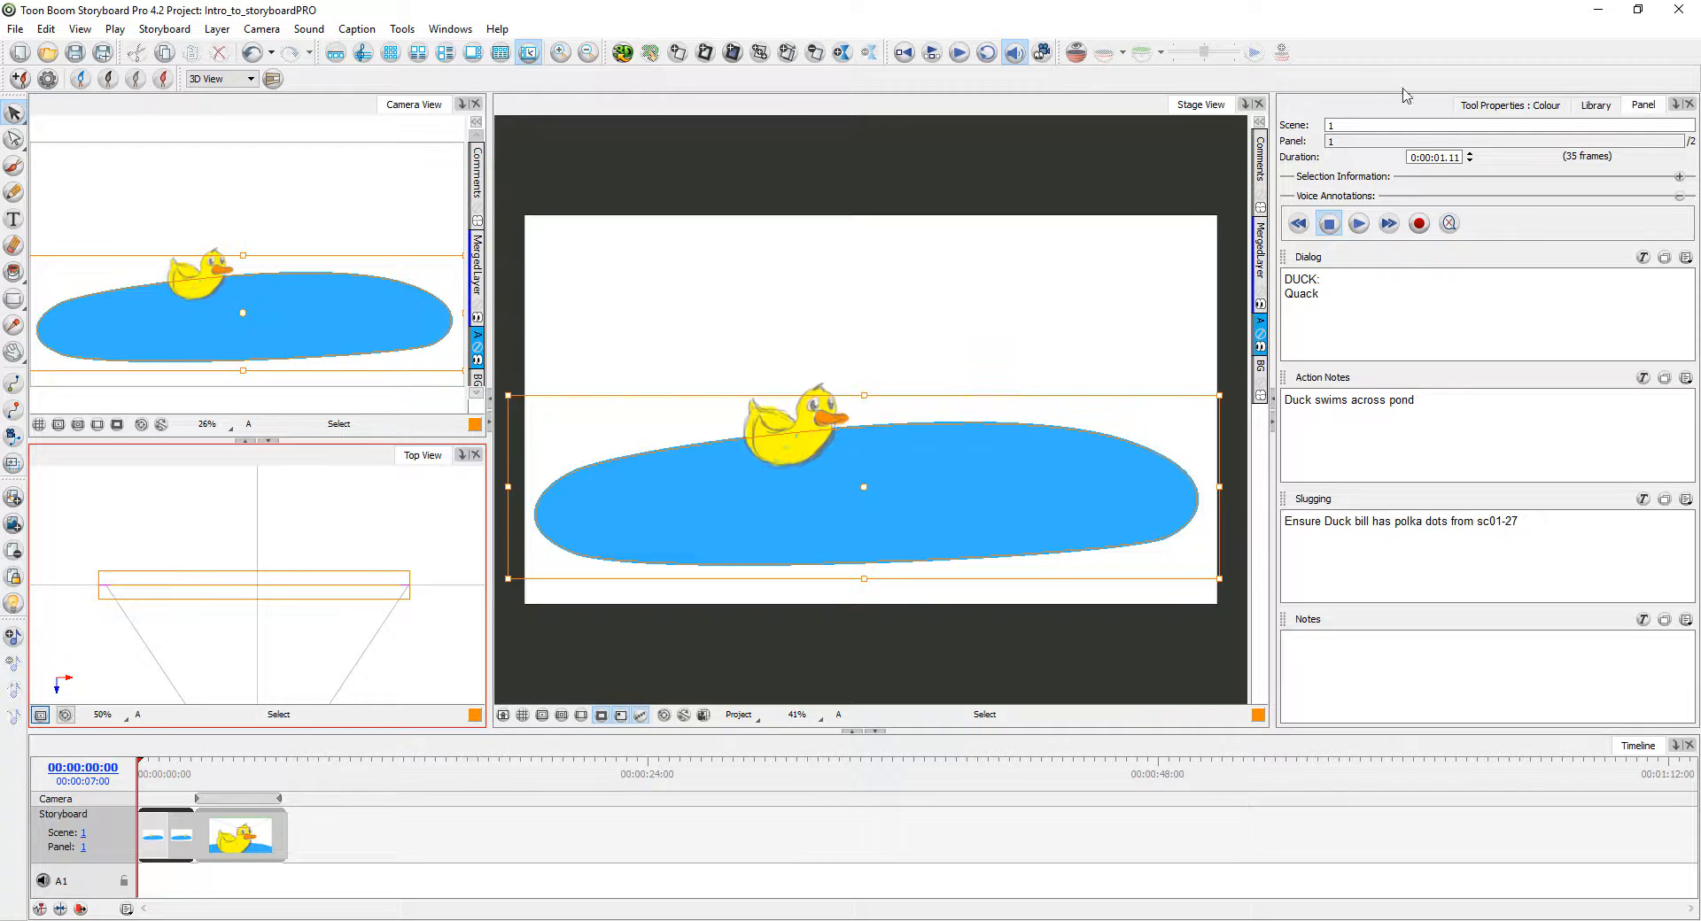
Step: Show the Coordinate toolbar and look over the list of available workspaces
right_click(1416, 58)
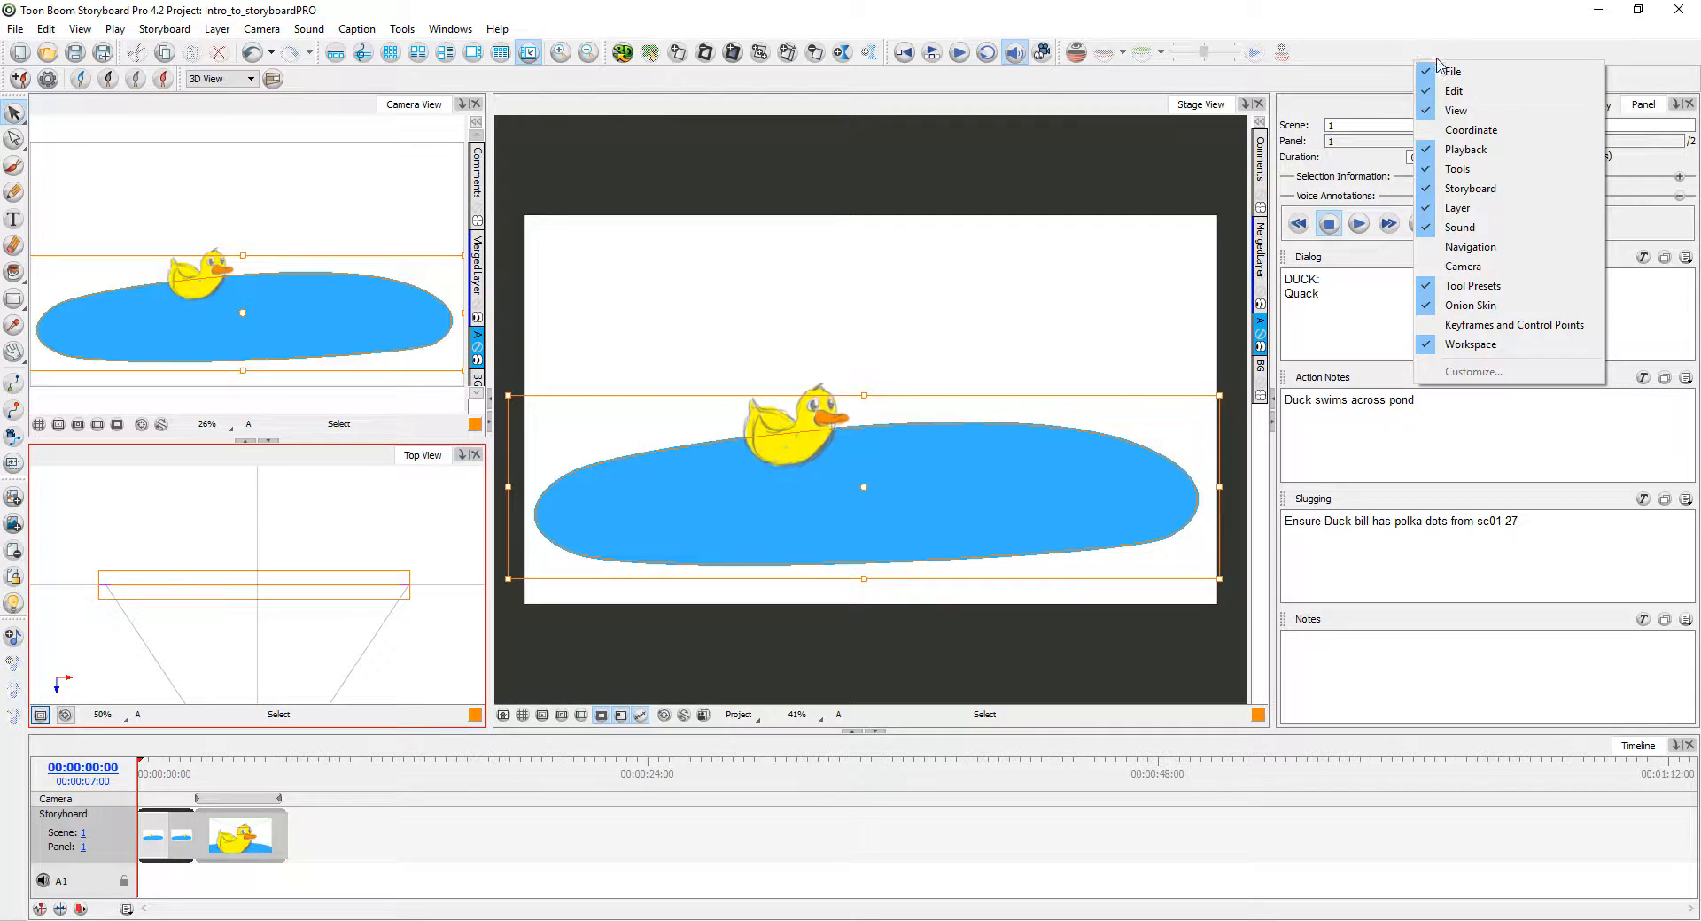
click(1471, 129)
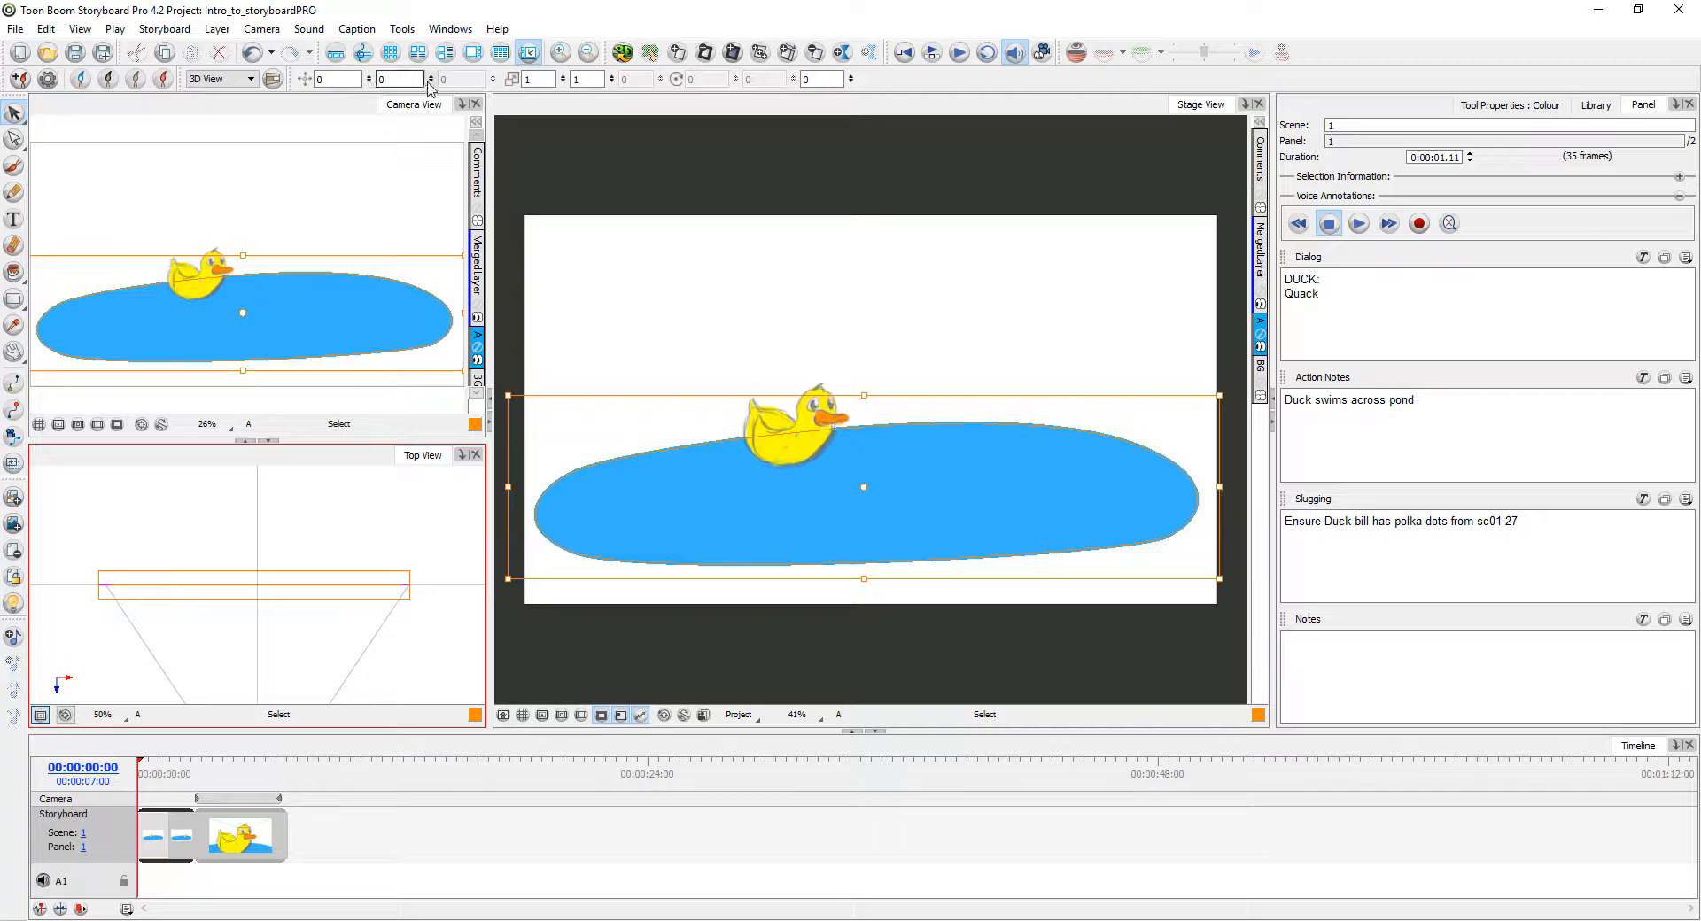
click(252, 79)
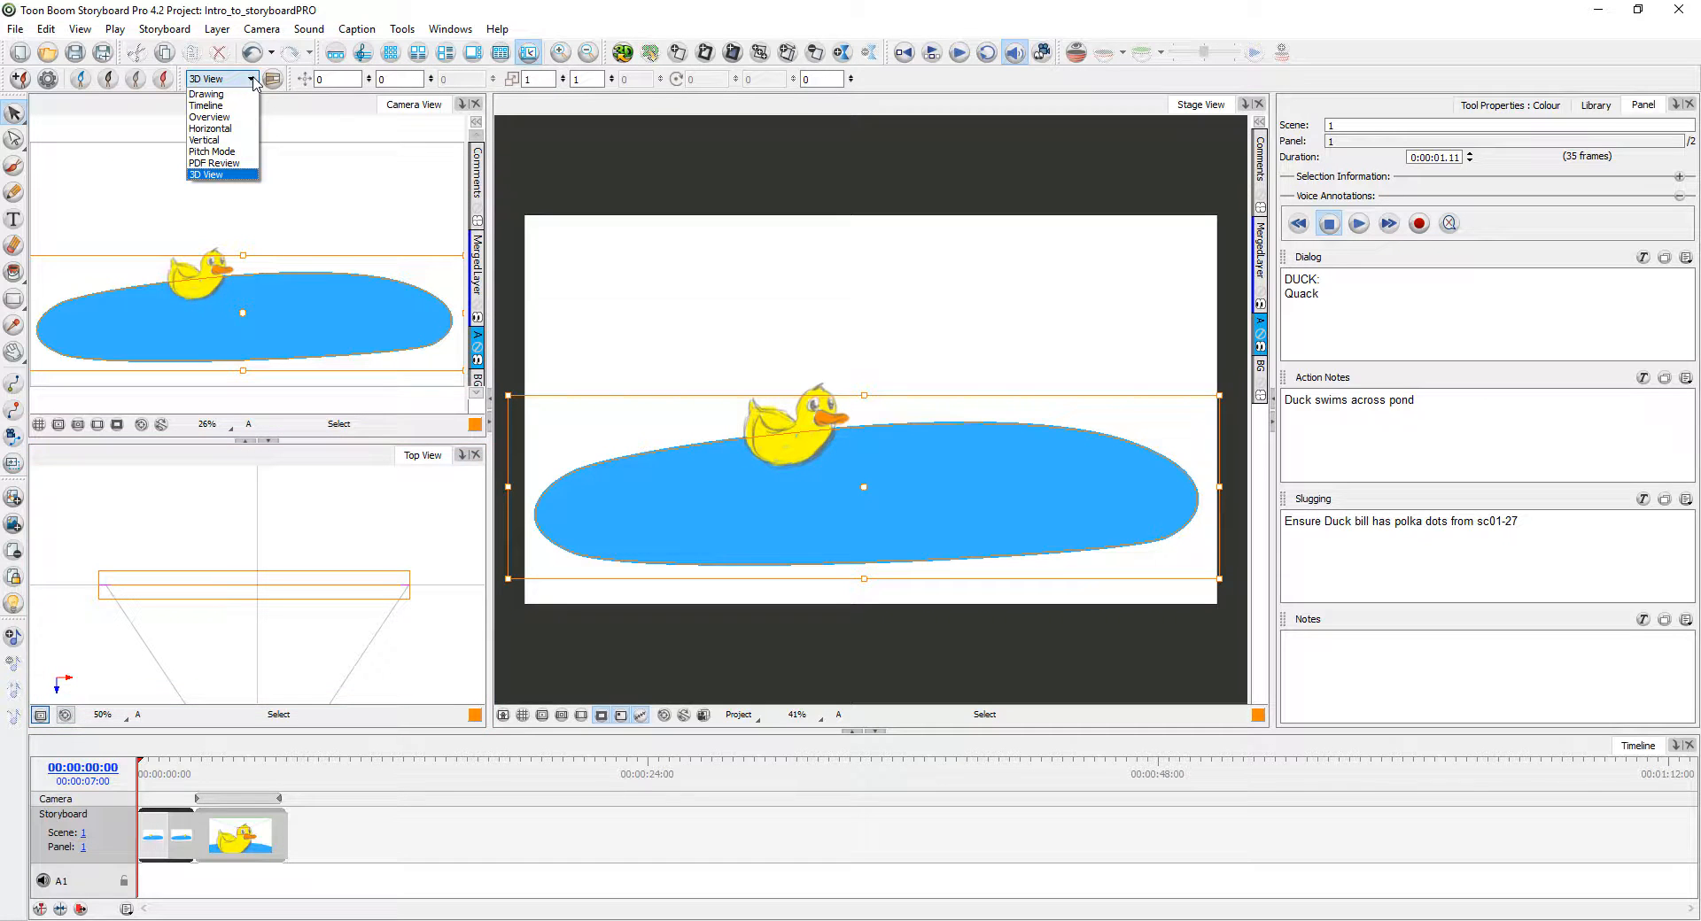
click(253, 79)
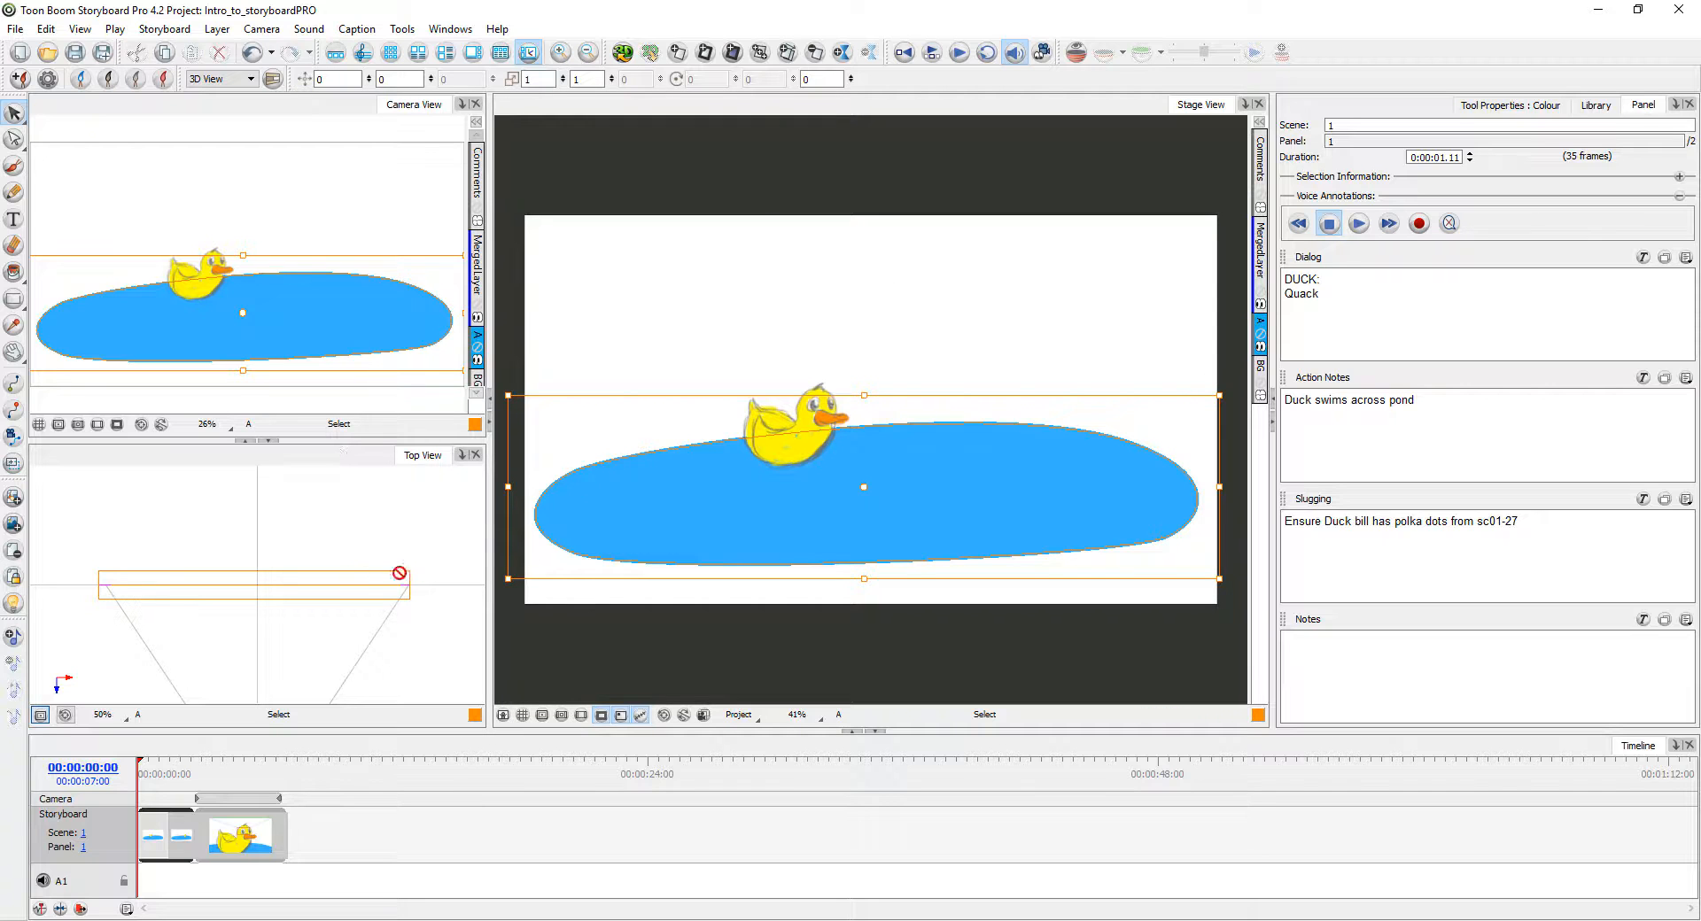
Step: Select the pond, enable 3D for the scene and try scaling the pond, then reset the scene to 2D
click(405, 260)
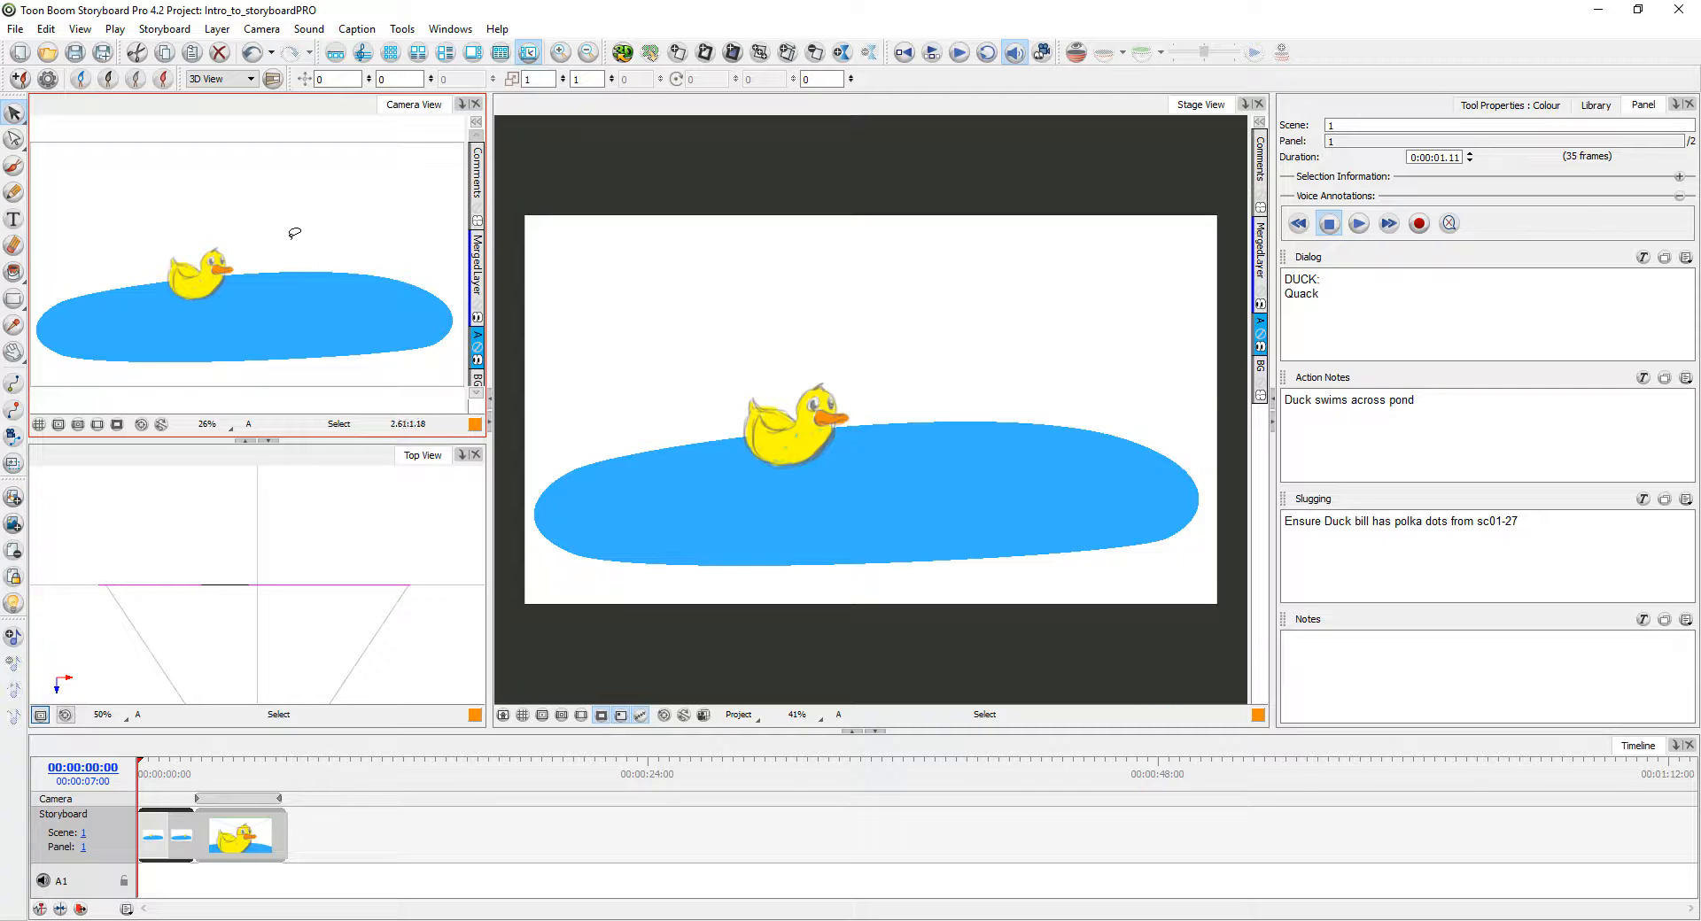
click(286, 270)
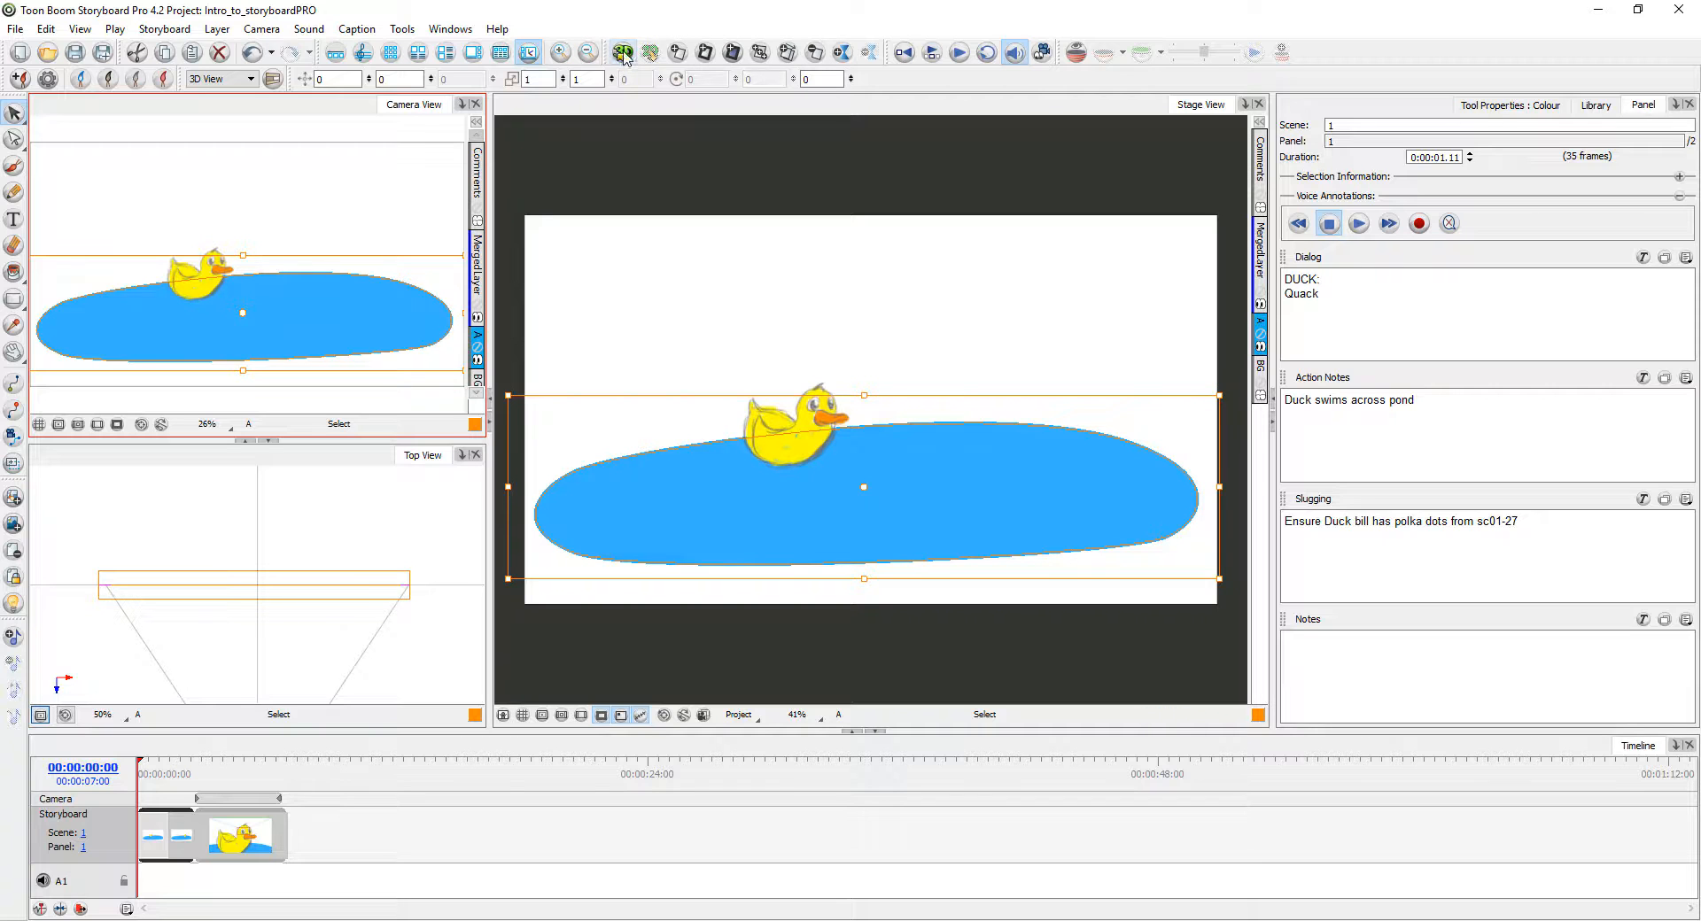
click(624, 54)
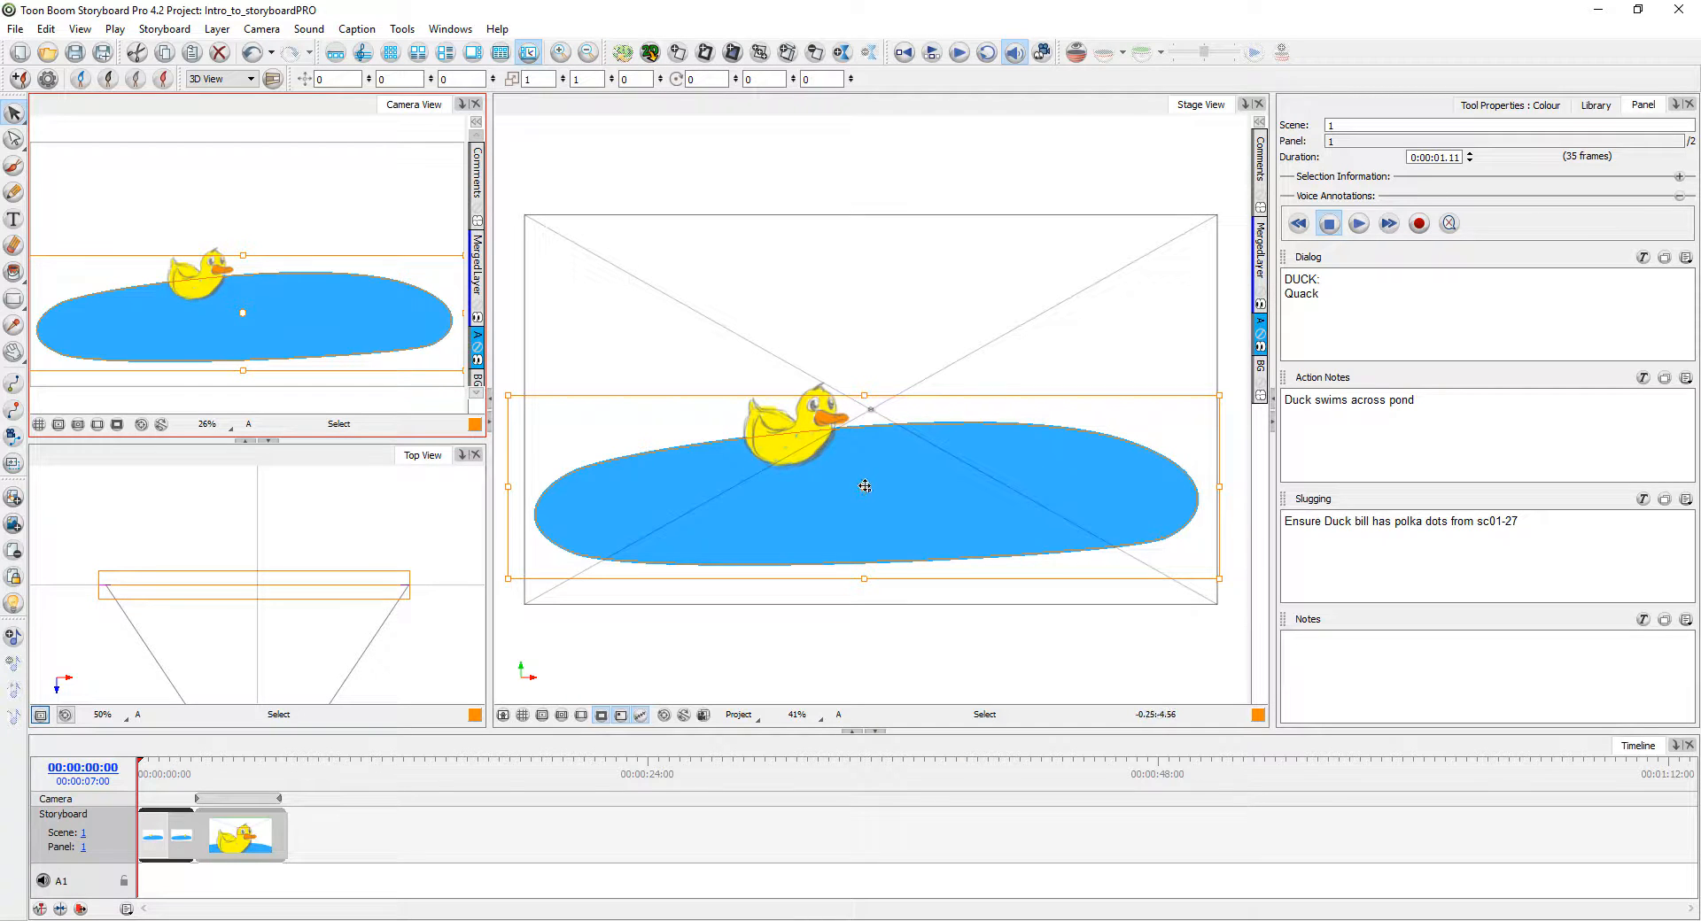
drag(1215, 396, 1123, 410)
key(ctrl+z)
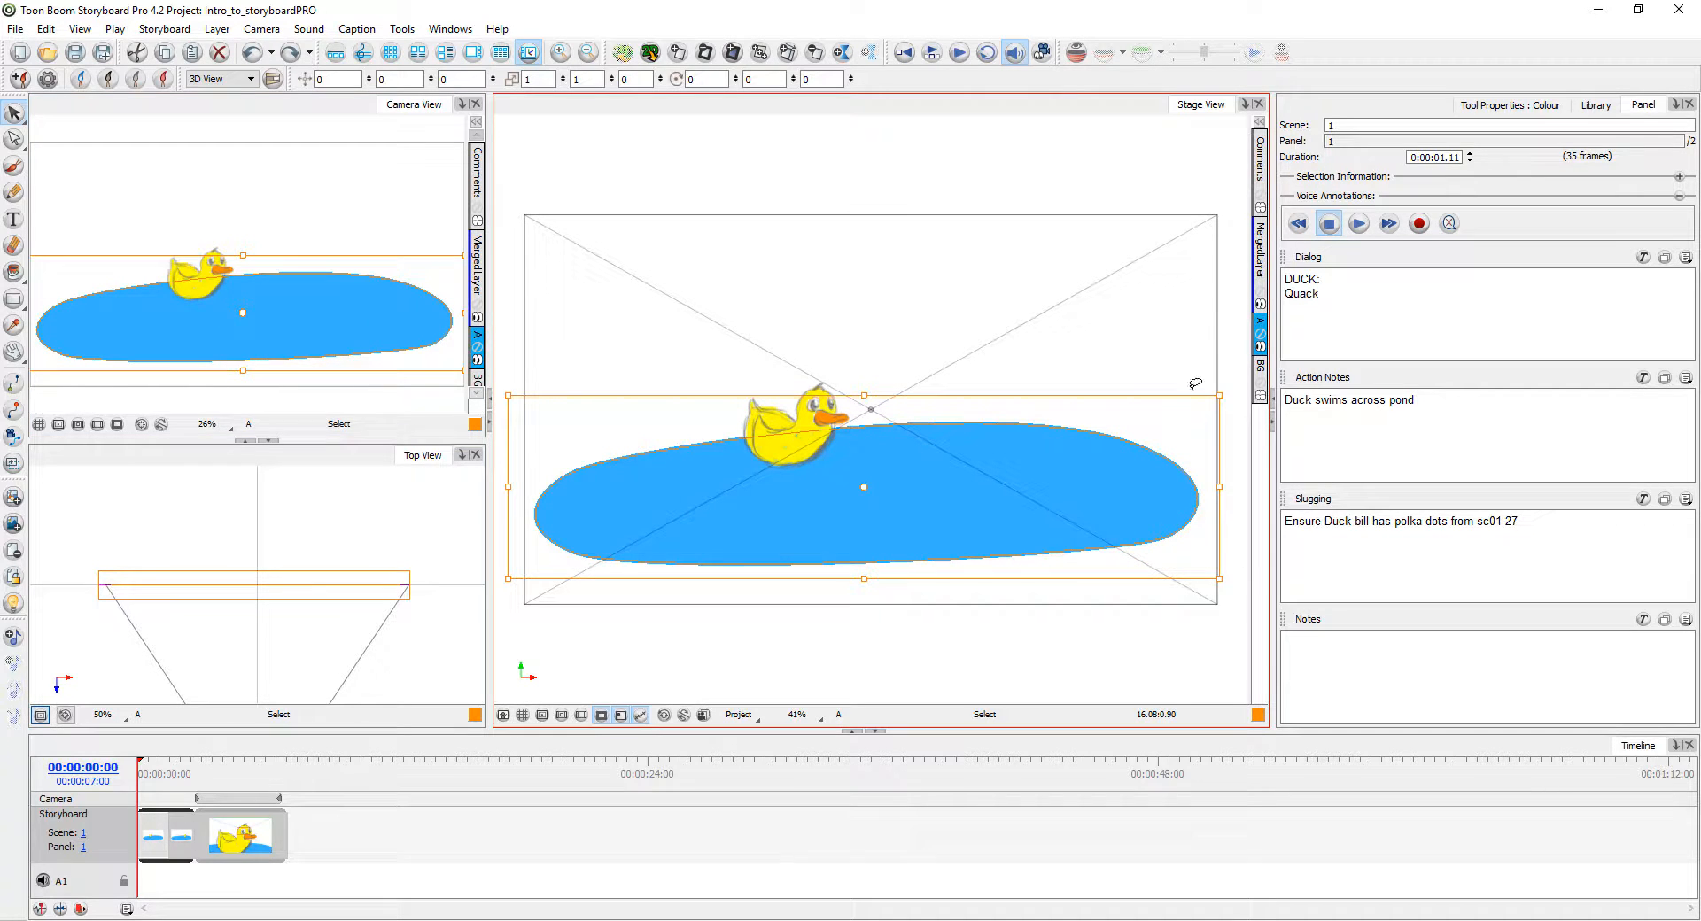
click(651, 55)
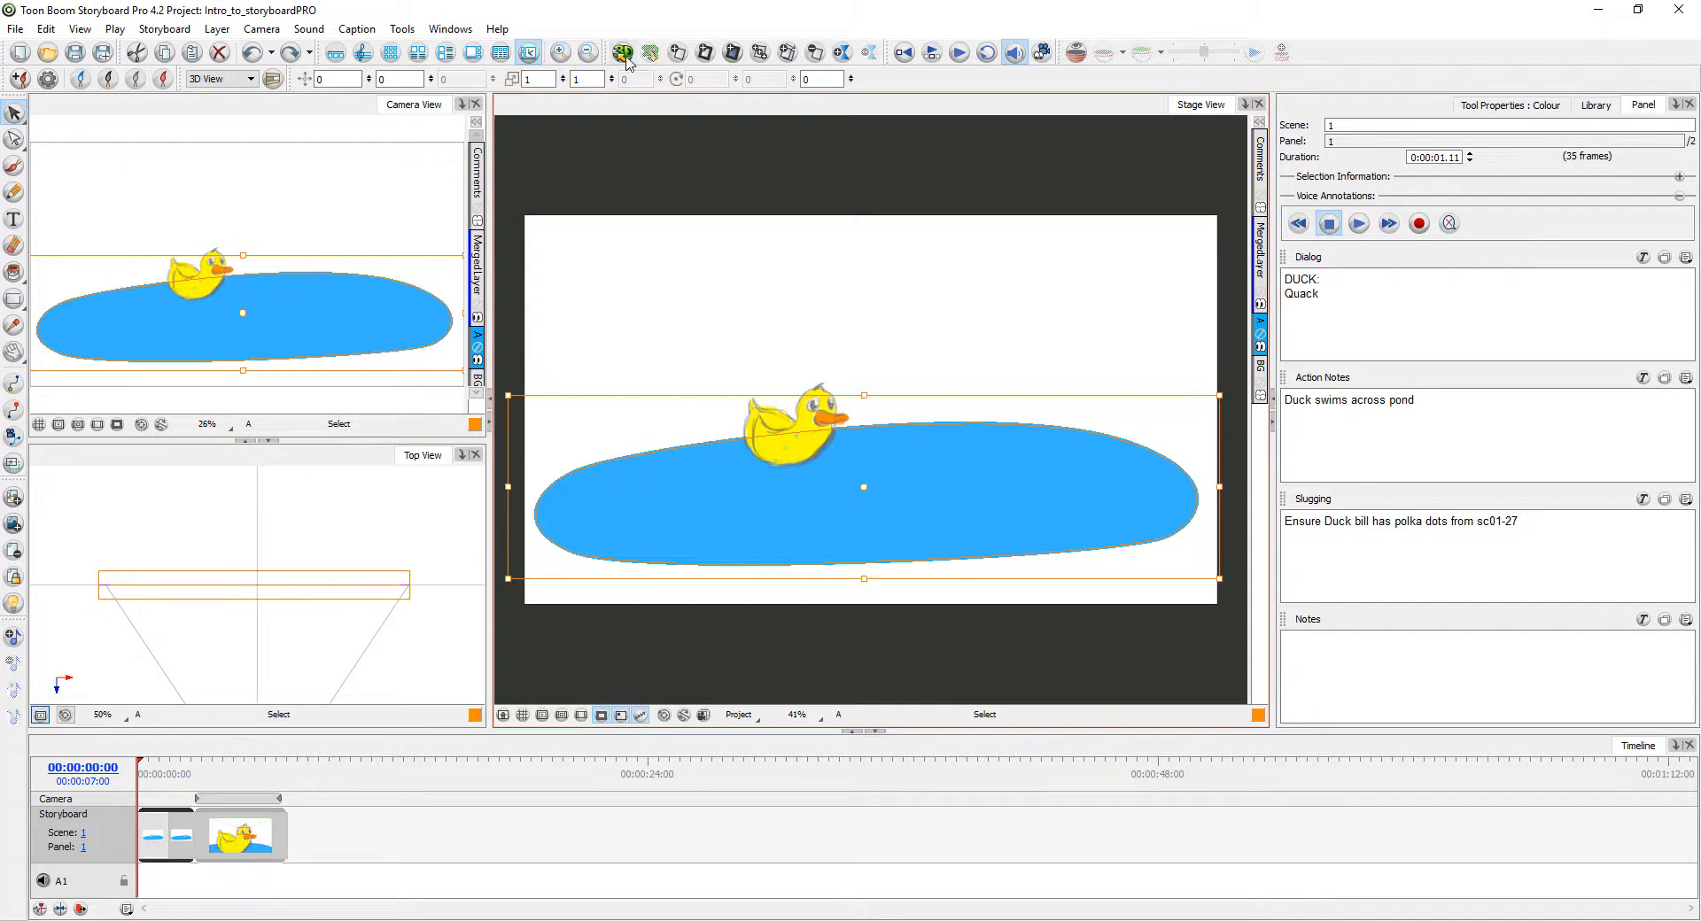
Step: Enable 3D for the scene again to examine the Top View and the Select tool variants, then reset the scene to 2D
click(623, 53)
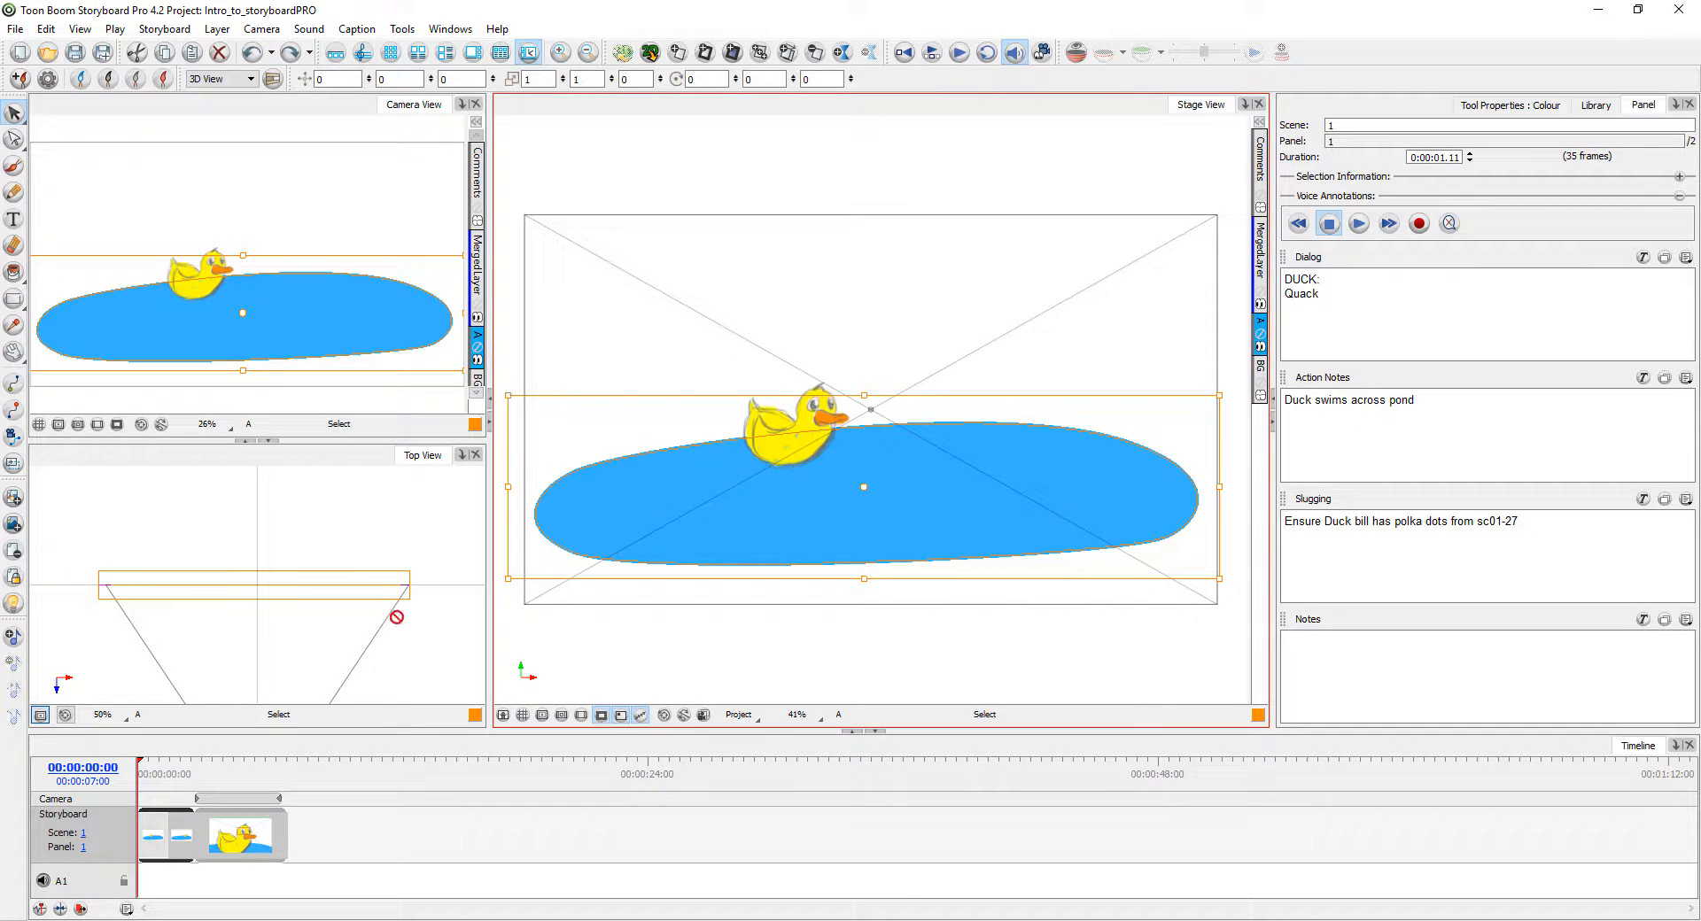
click(186, 463)
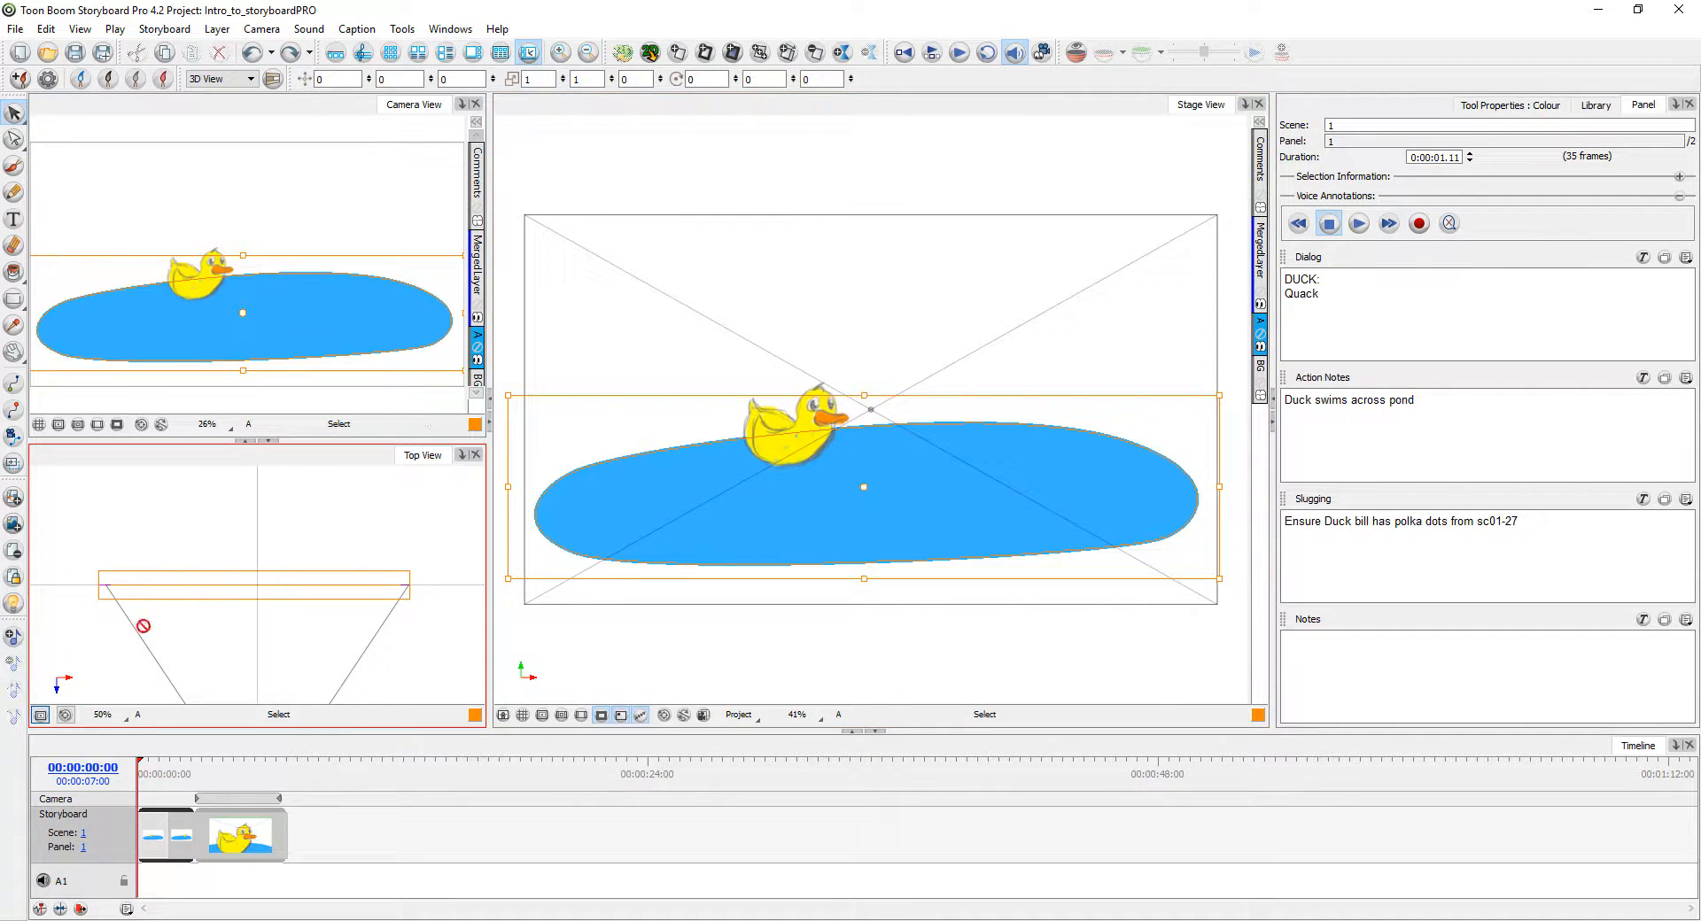
click(13, 113)
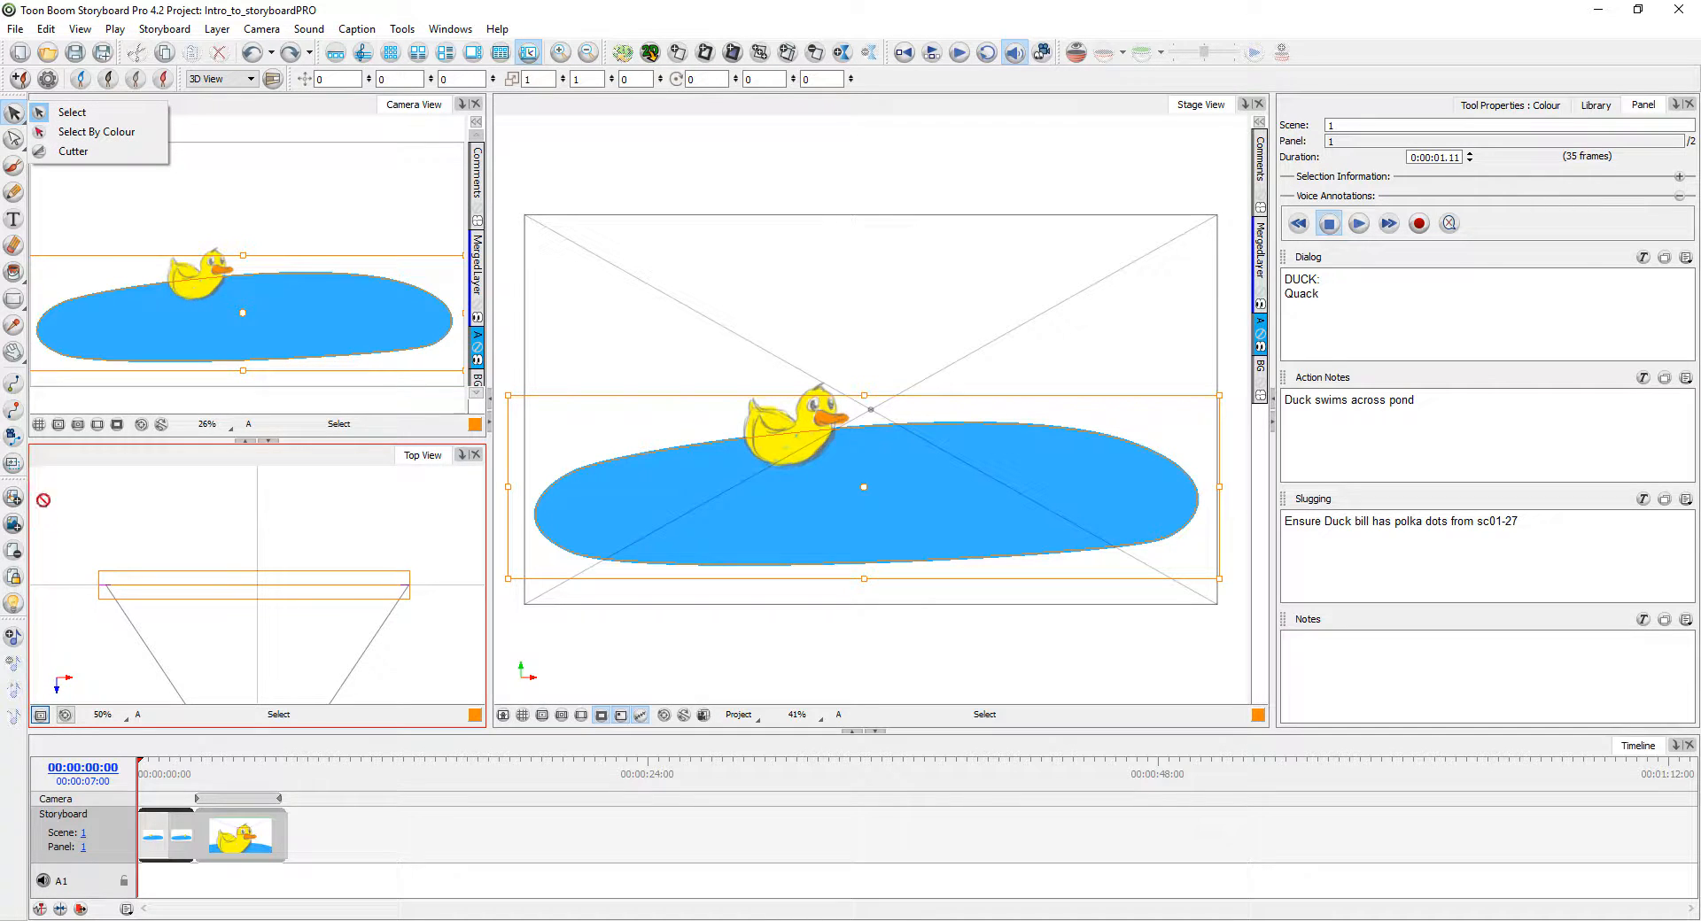
click(60, 687)
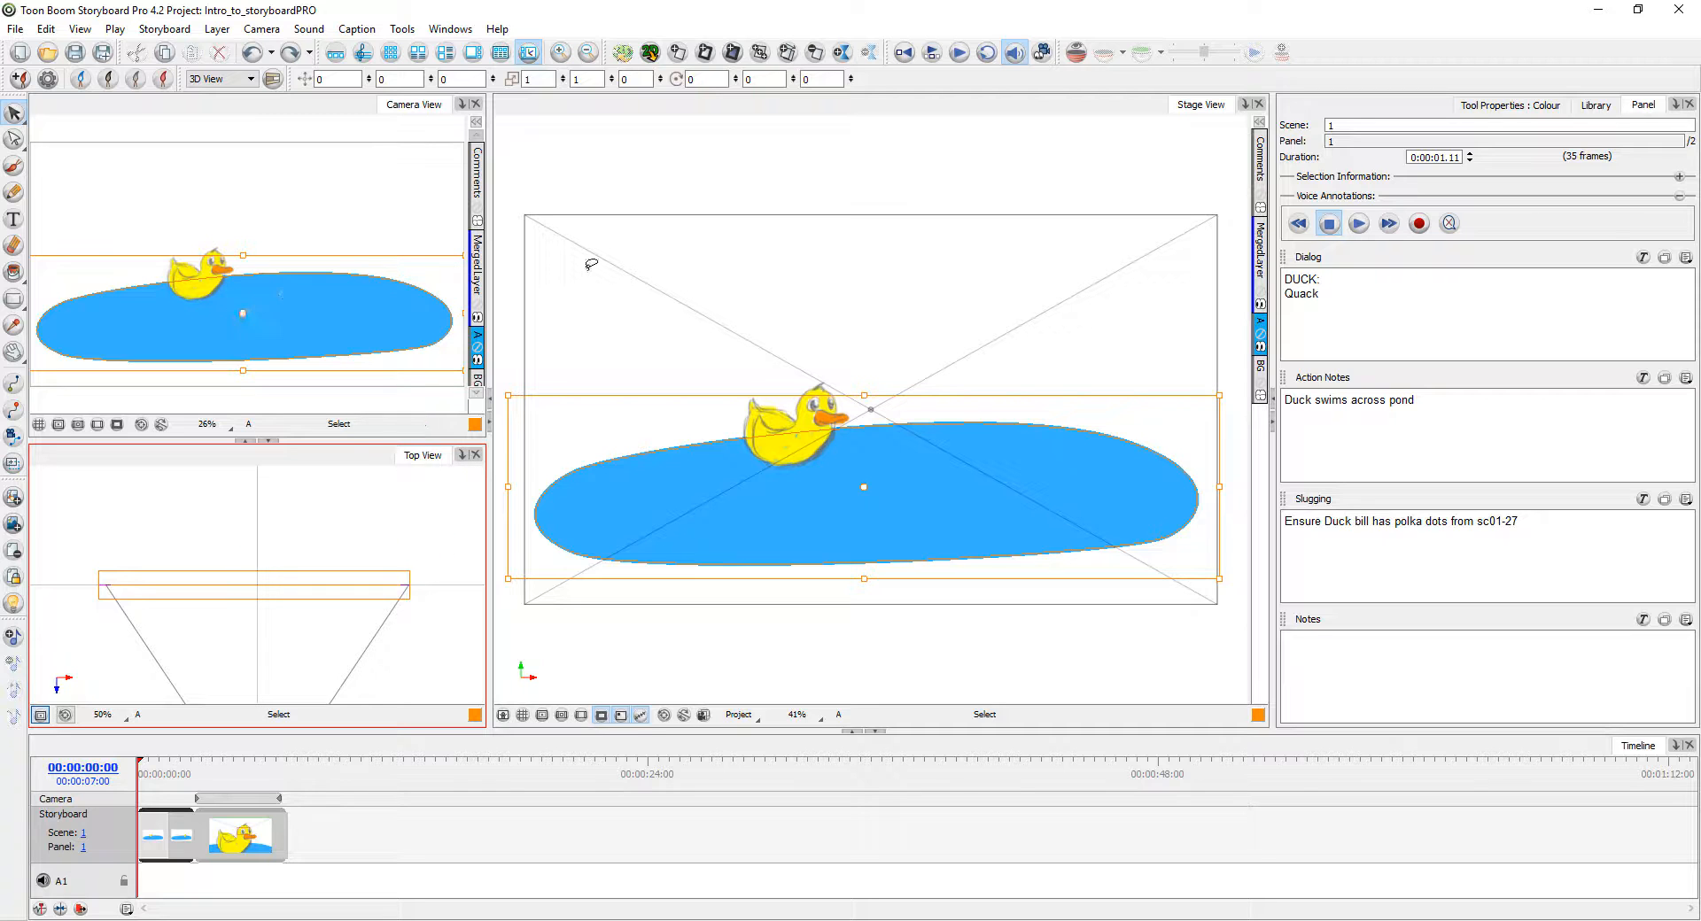
click(651, 53)
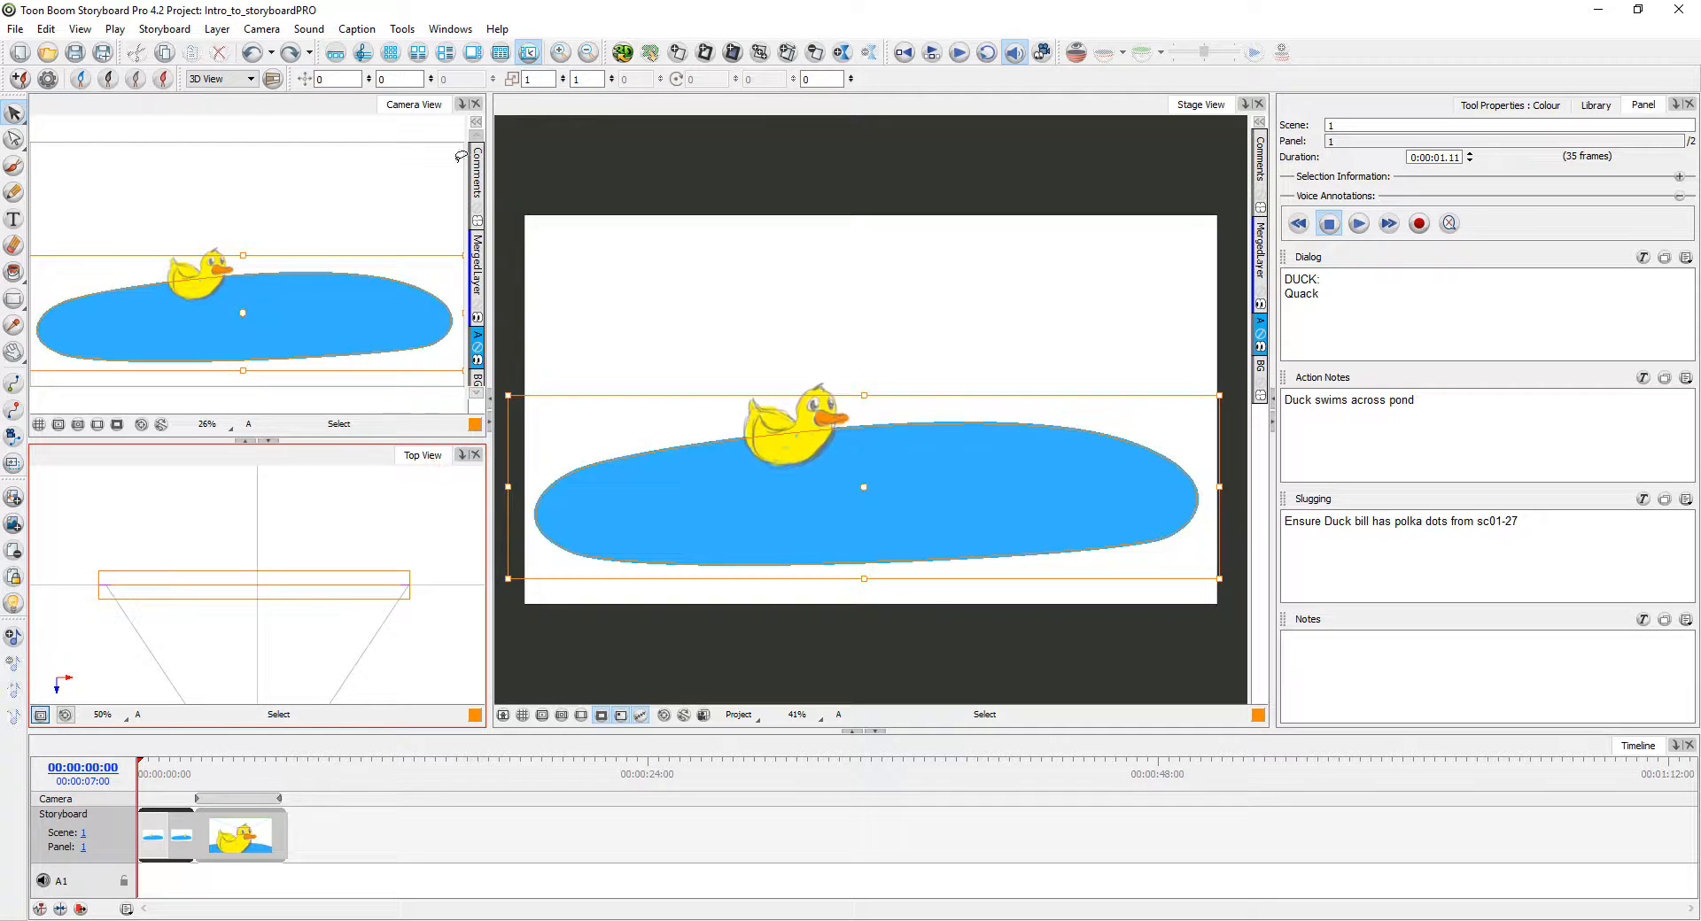
Step: Alternate between the PDF Review and 3D View workspaces to compare their layouts, clearing the pond selection
click(500, 53)
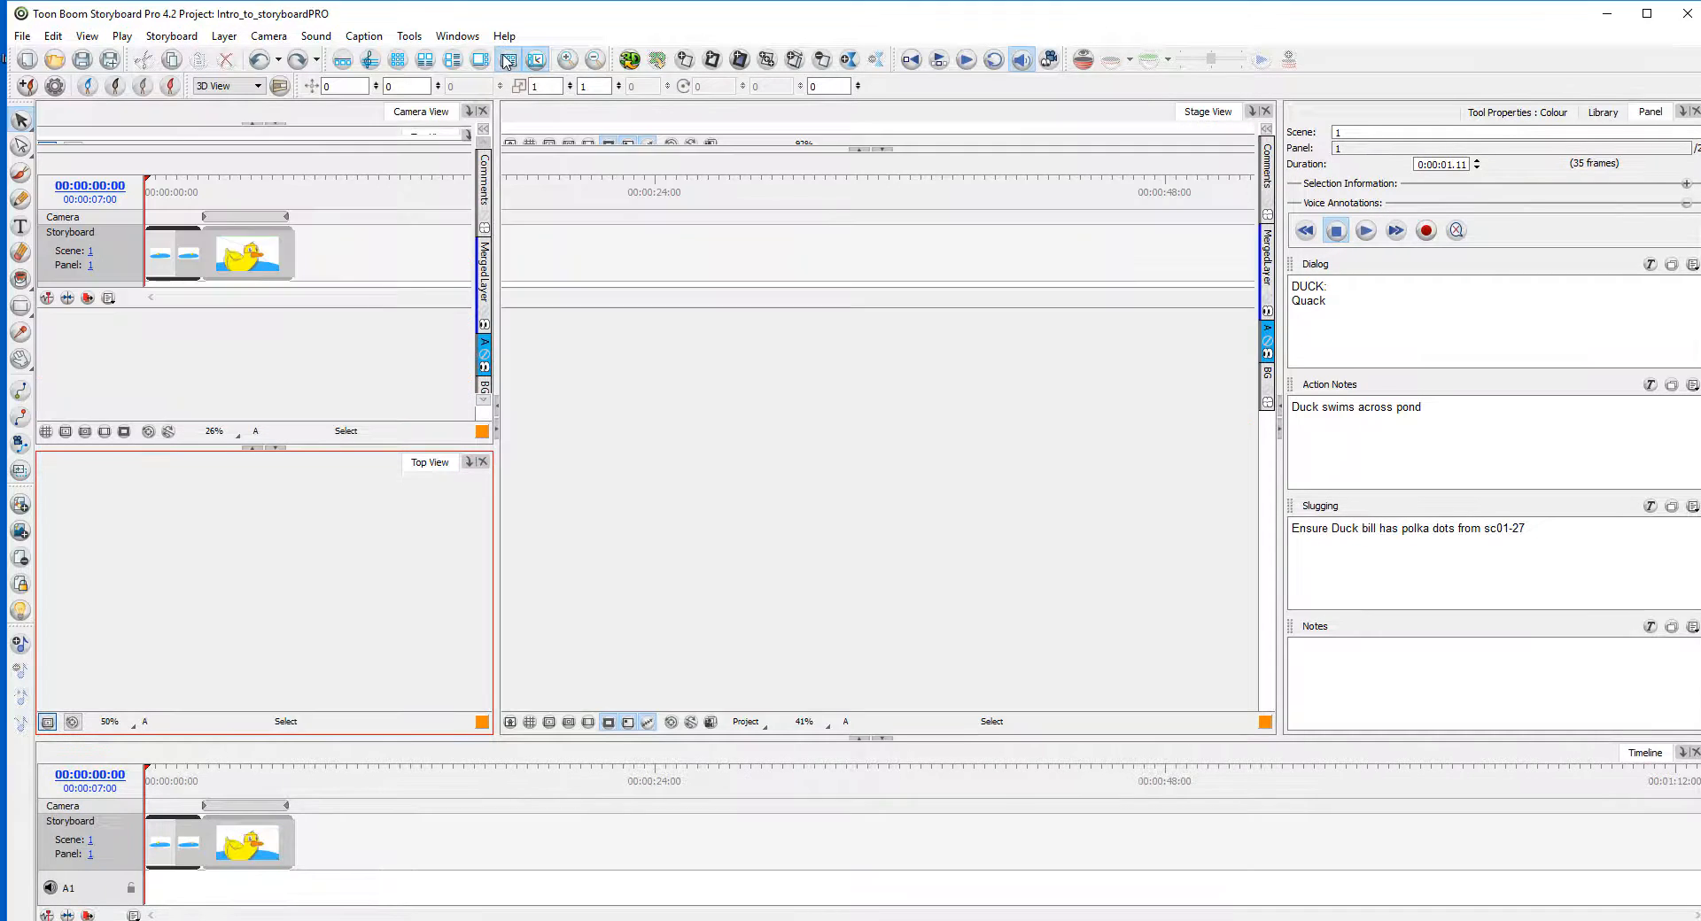
click(534, 60)
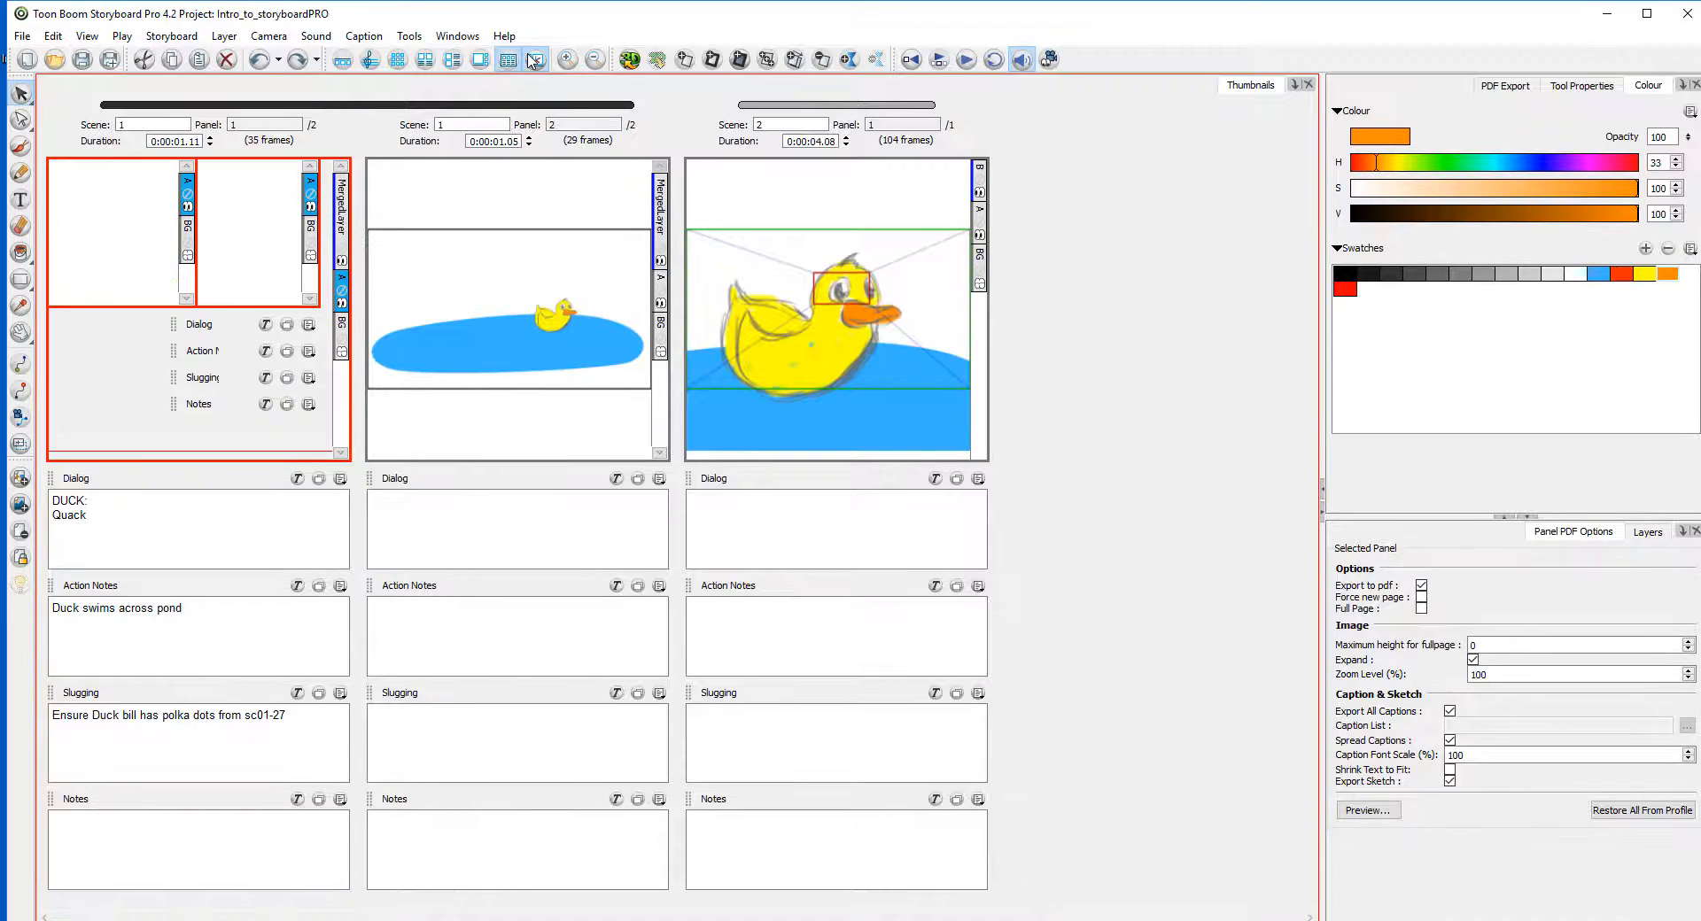
click(533, 61)
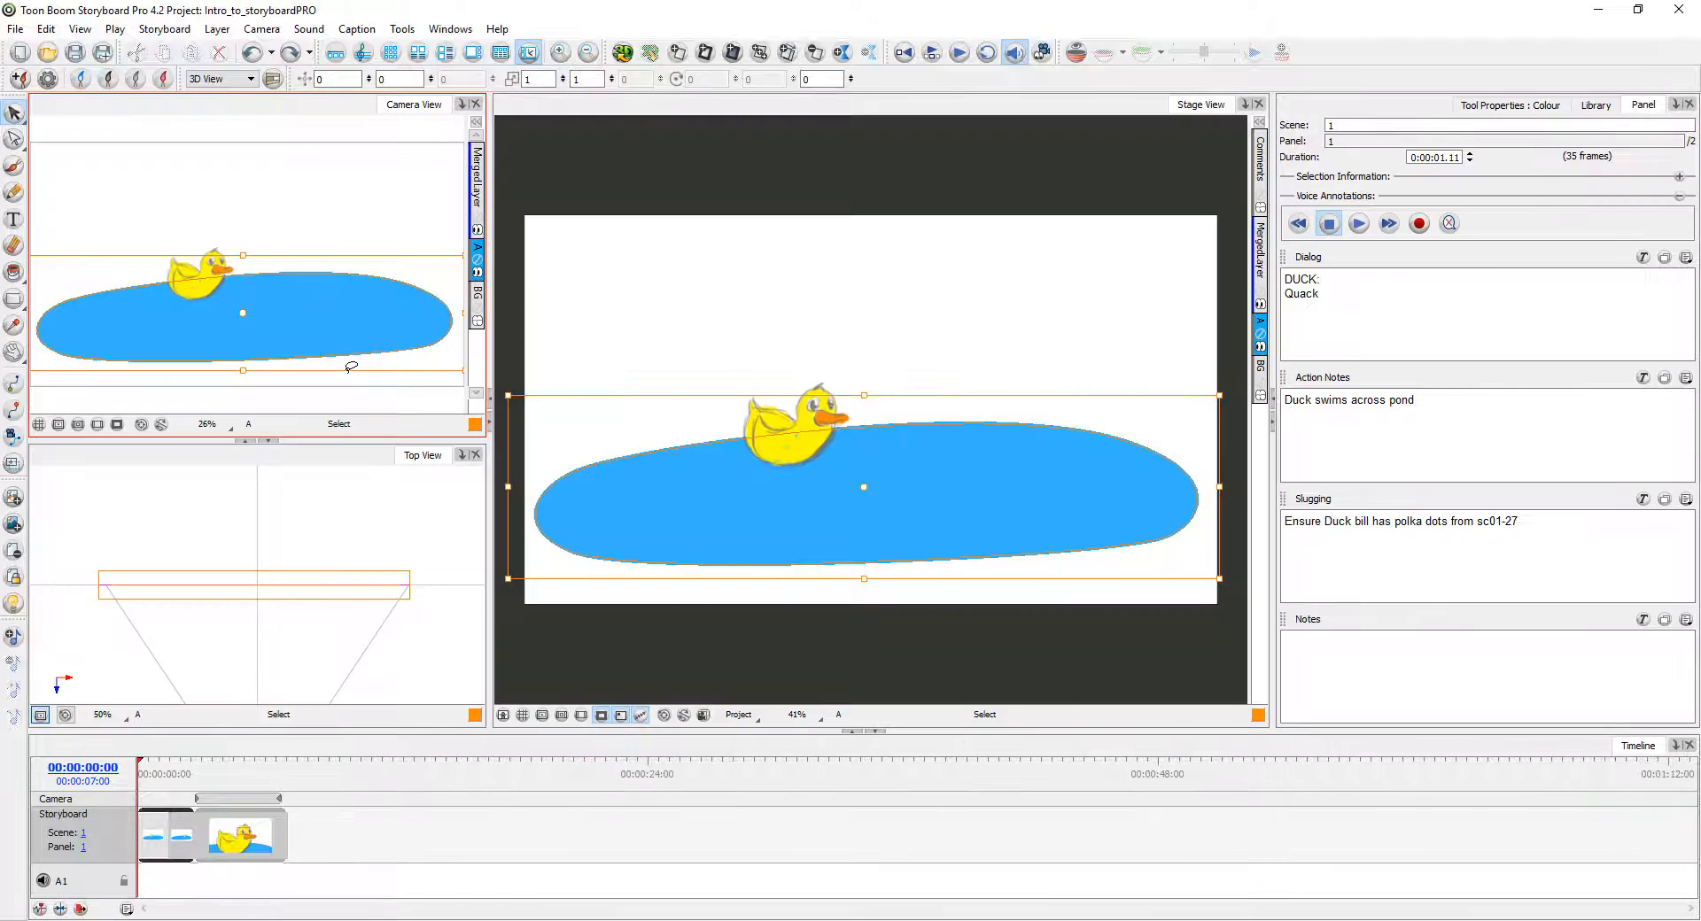
click(134, 171)
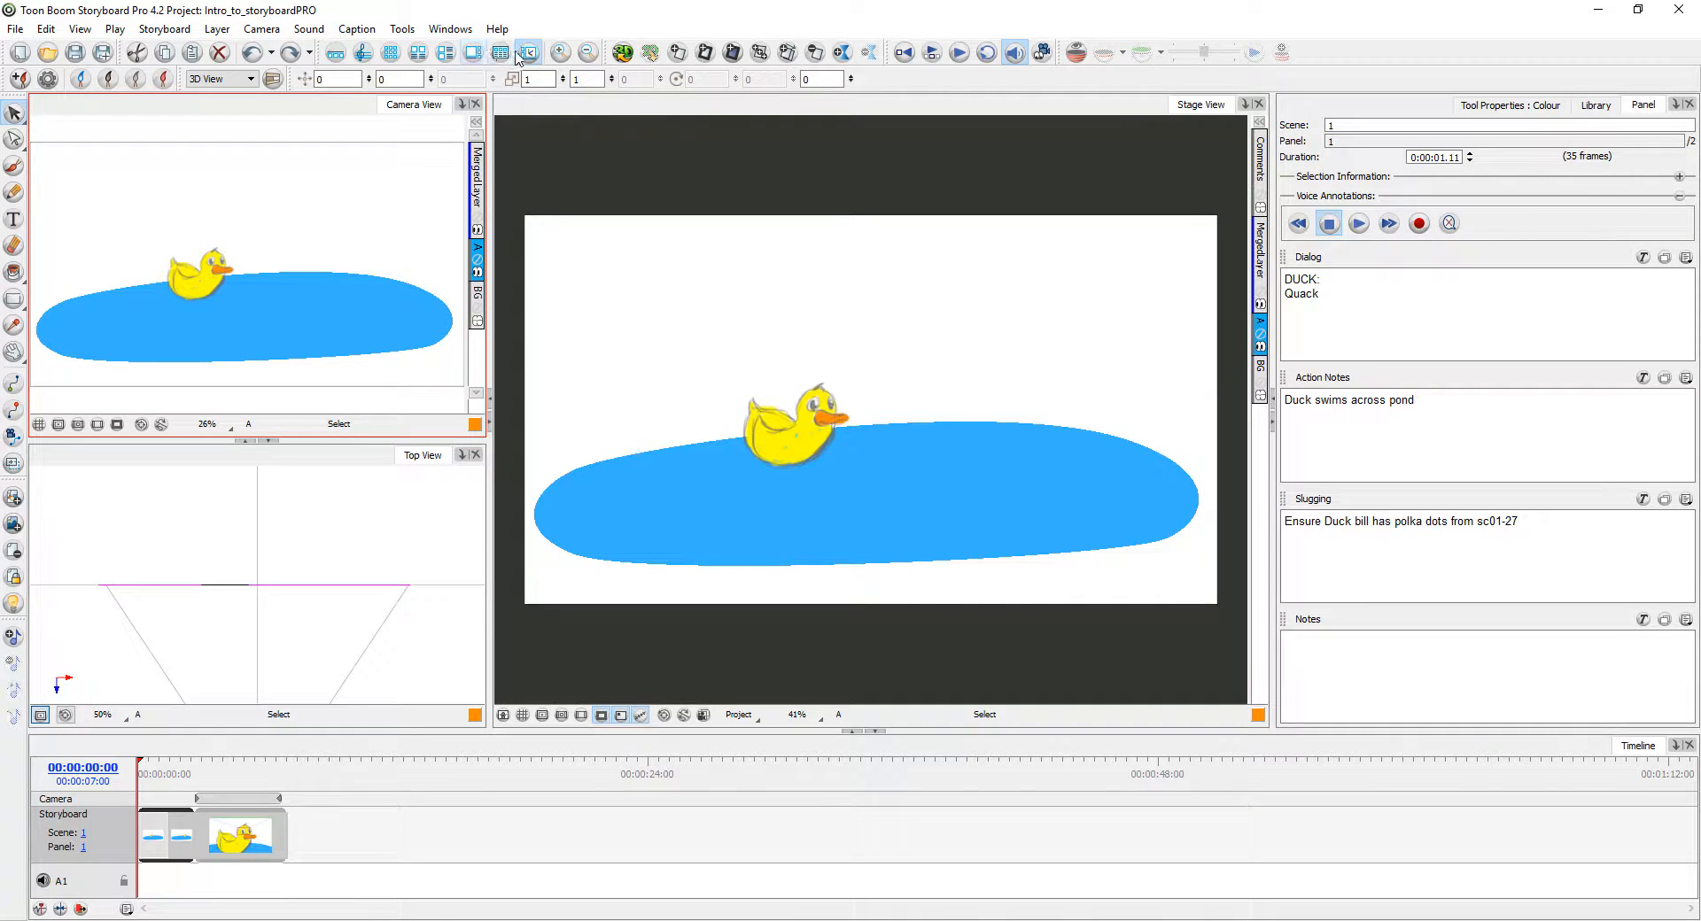
click(500, 55)
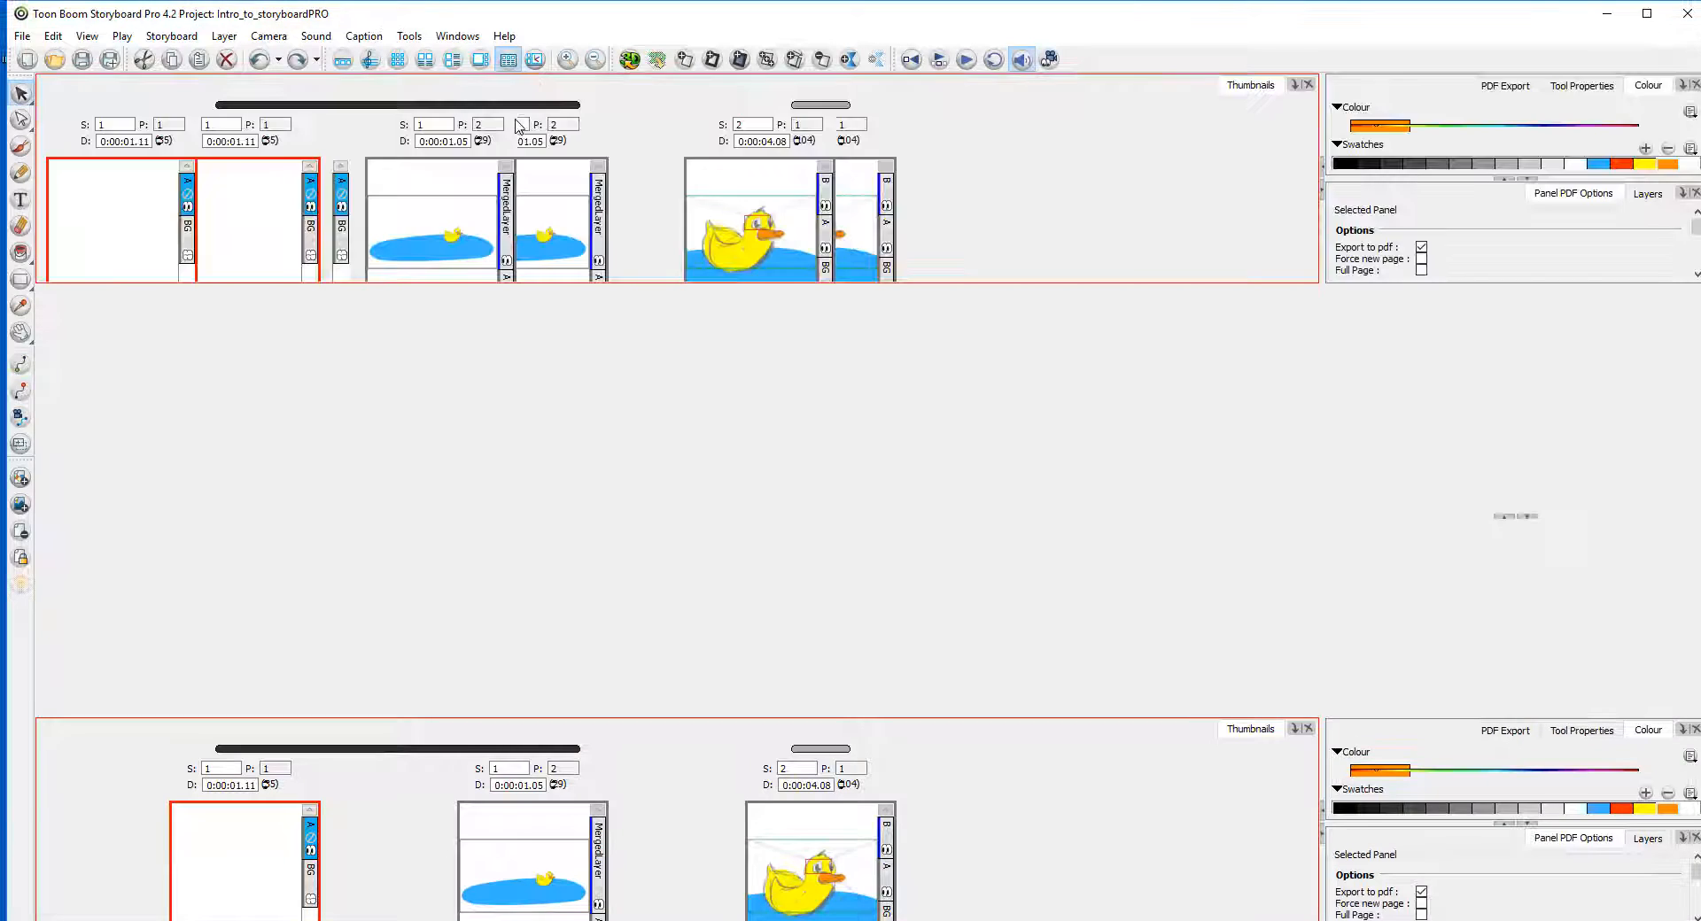
click(535, 65)
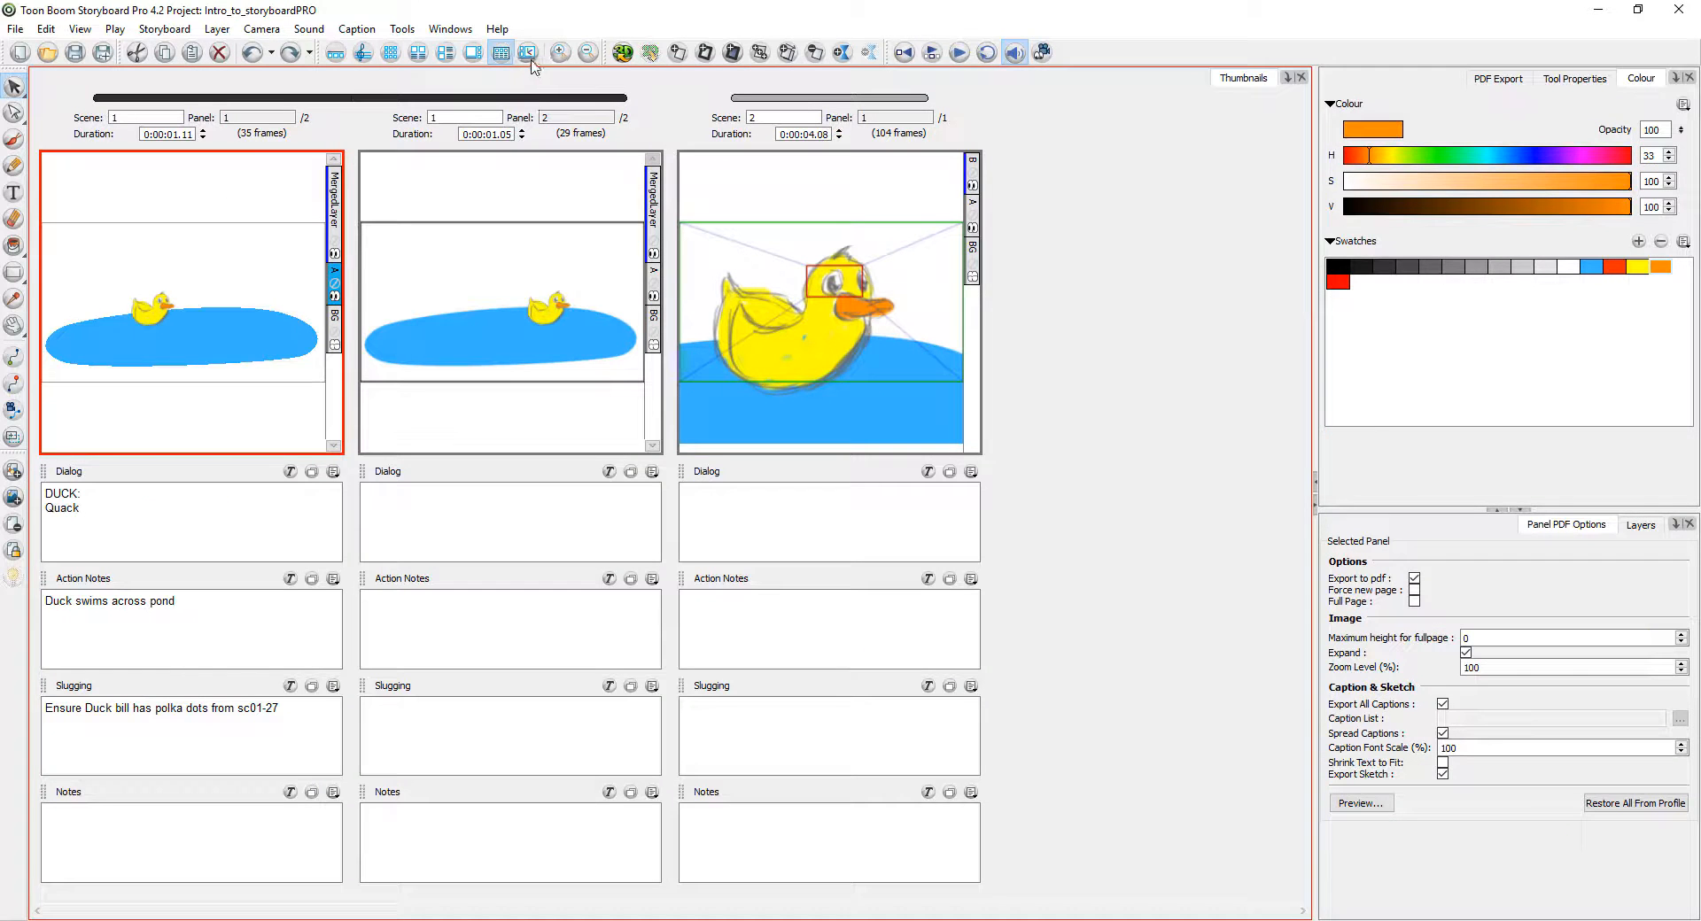
click(528, 54)
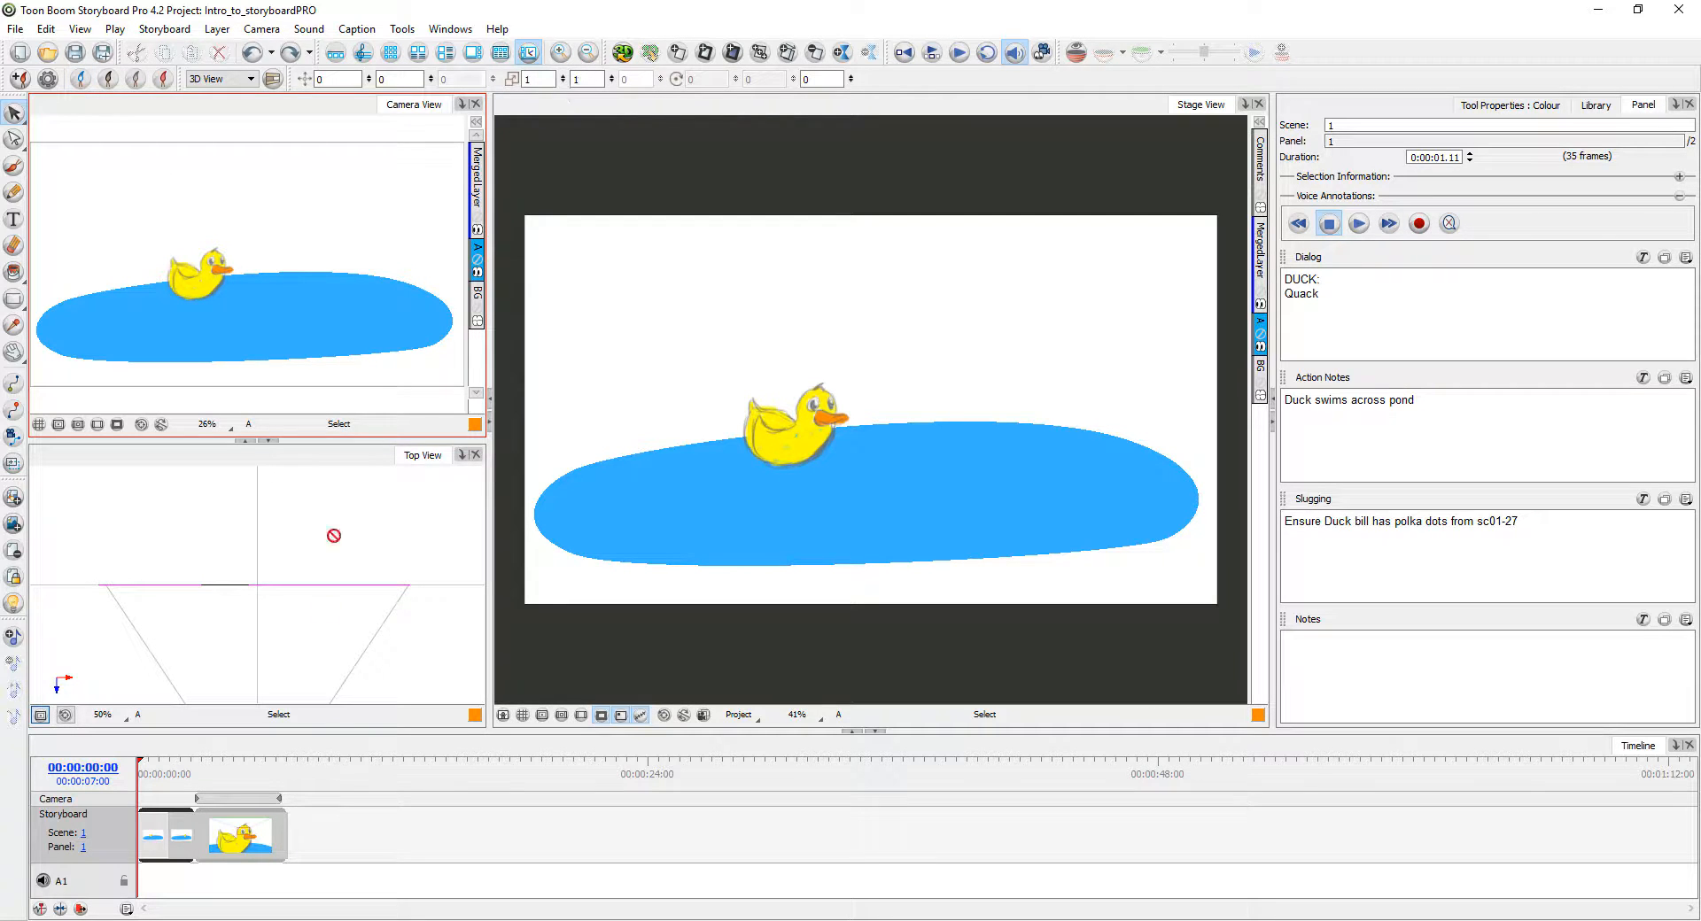
Step: In the Timeline workspace, shorten the duck close-up panel and its camera move in scene 2, ending the storyboard at 00:00:03:22
click(364, 53)
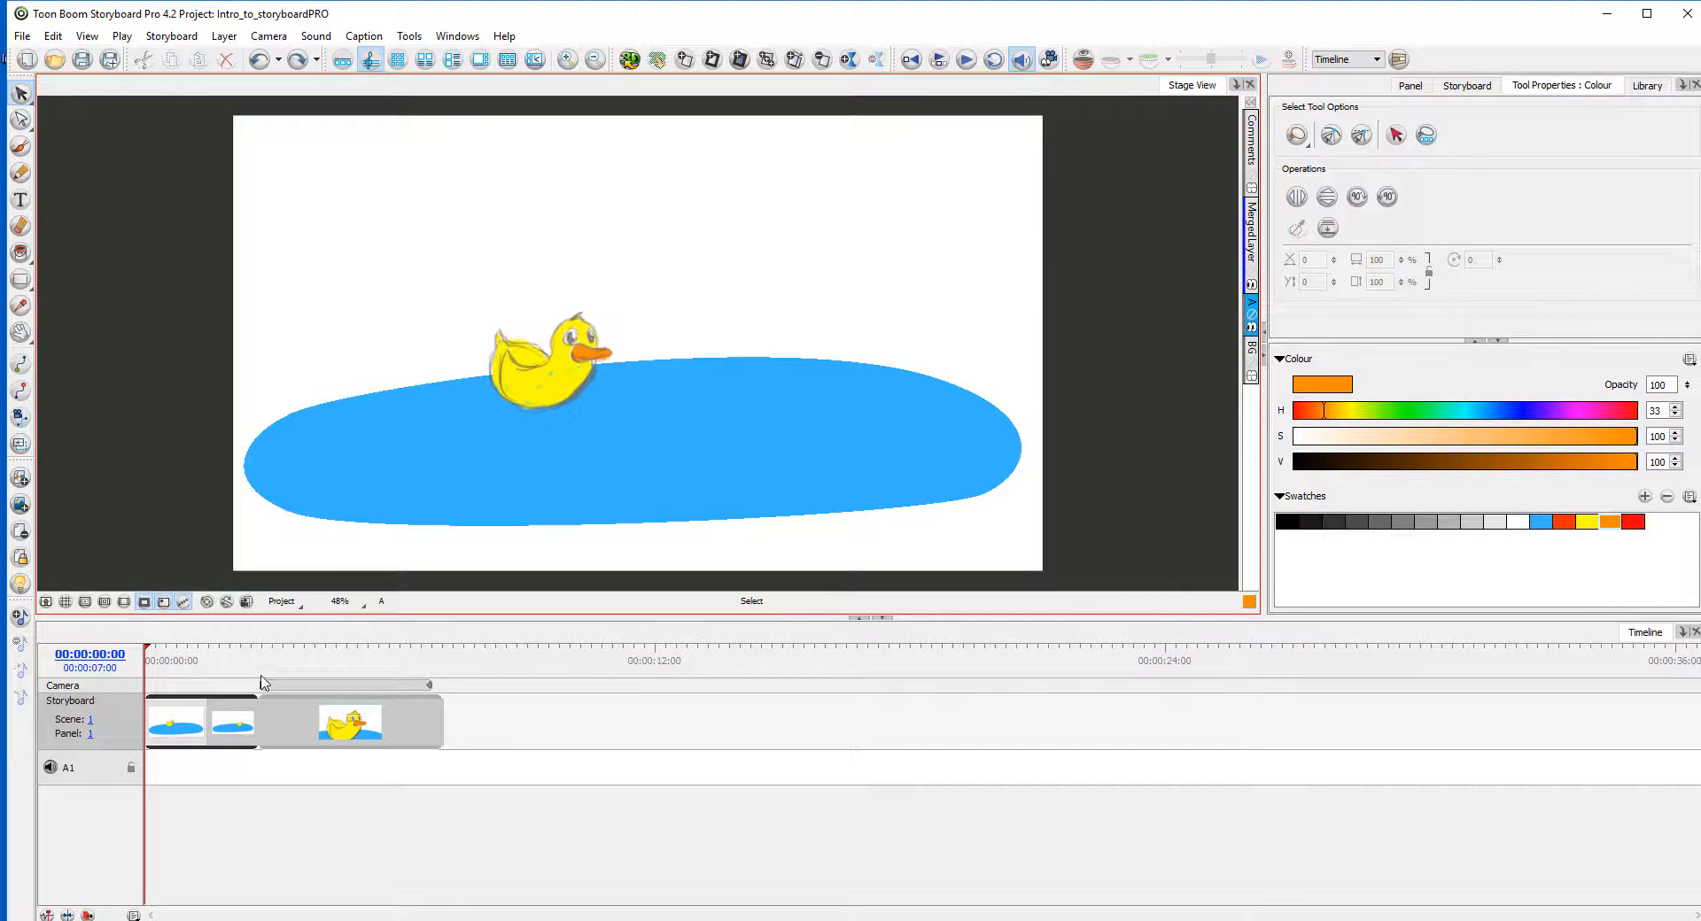
drag(197, 660, 342, 656)
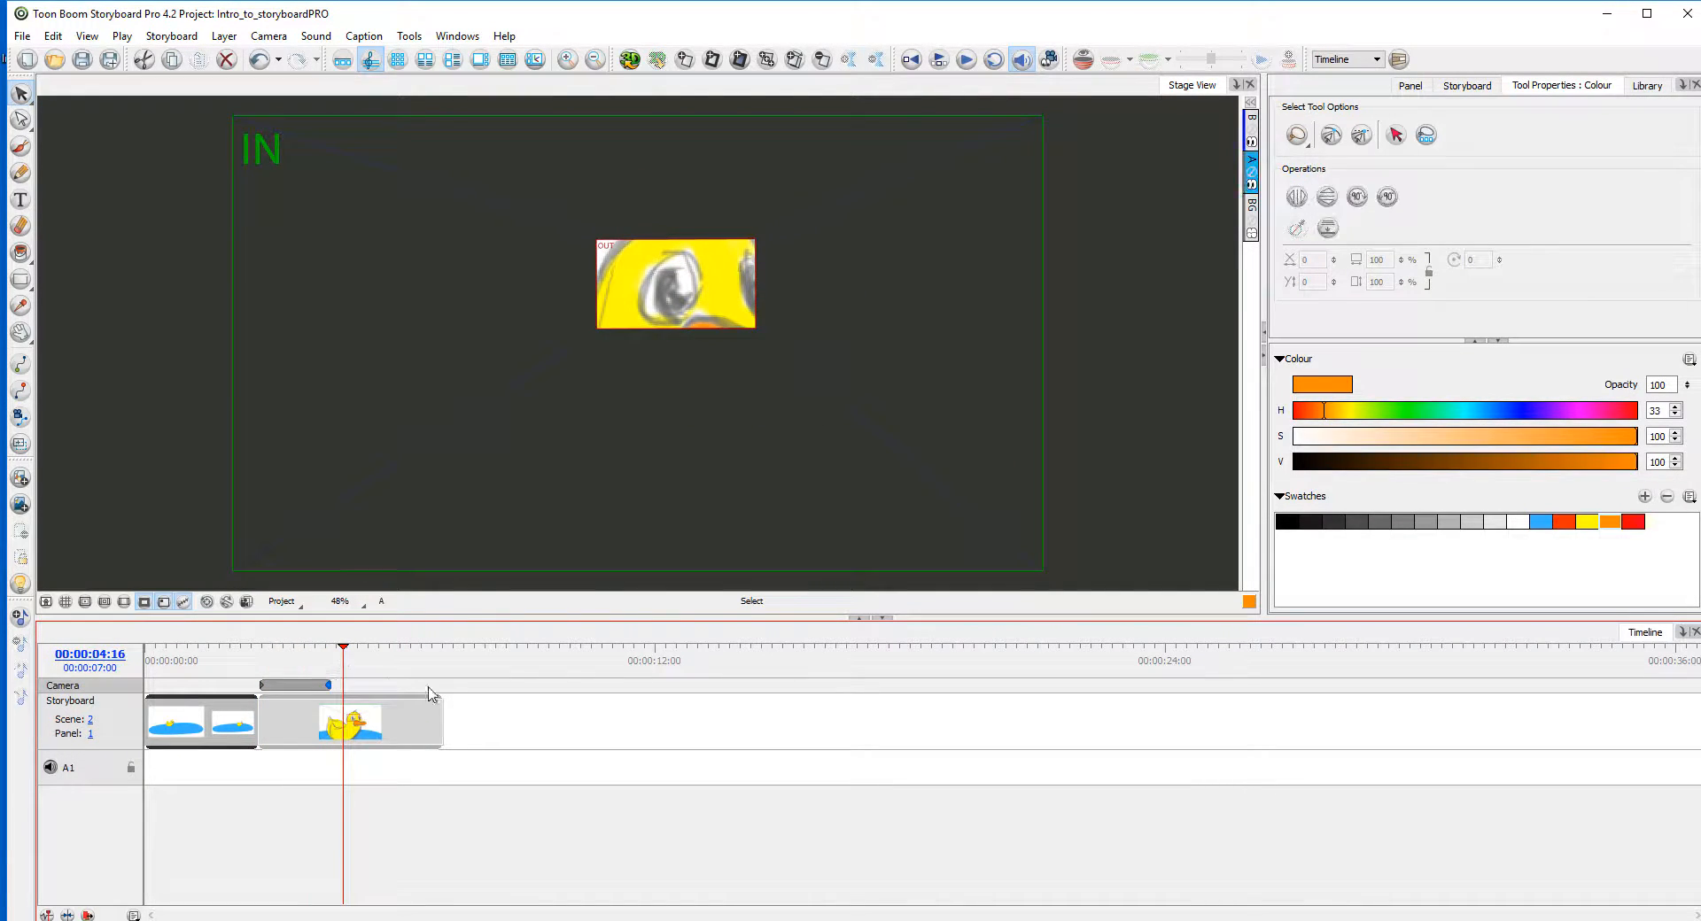
drag(446, 727, 293, 688)
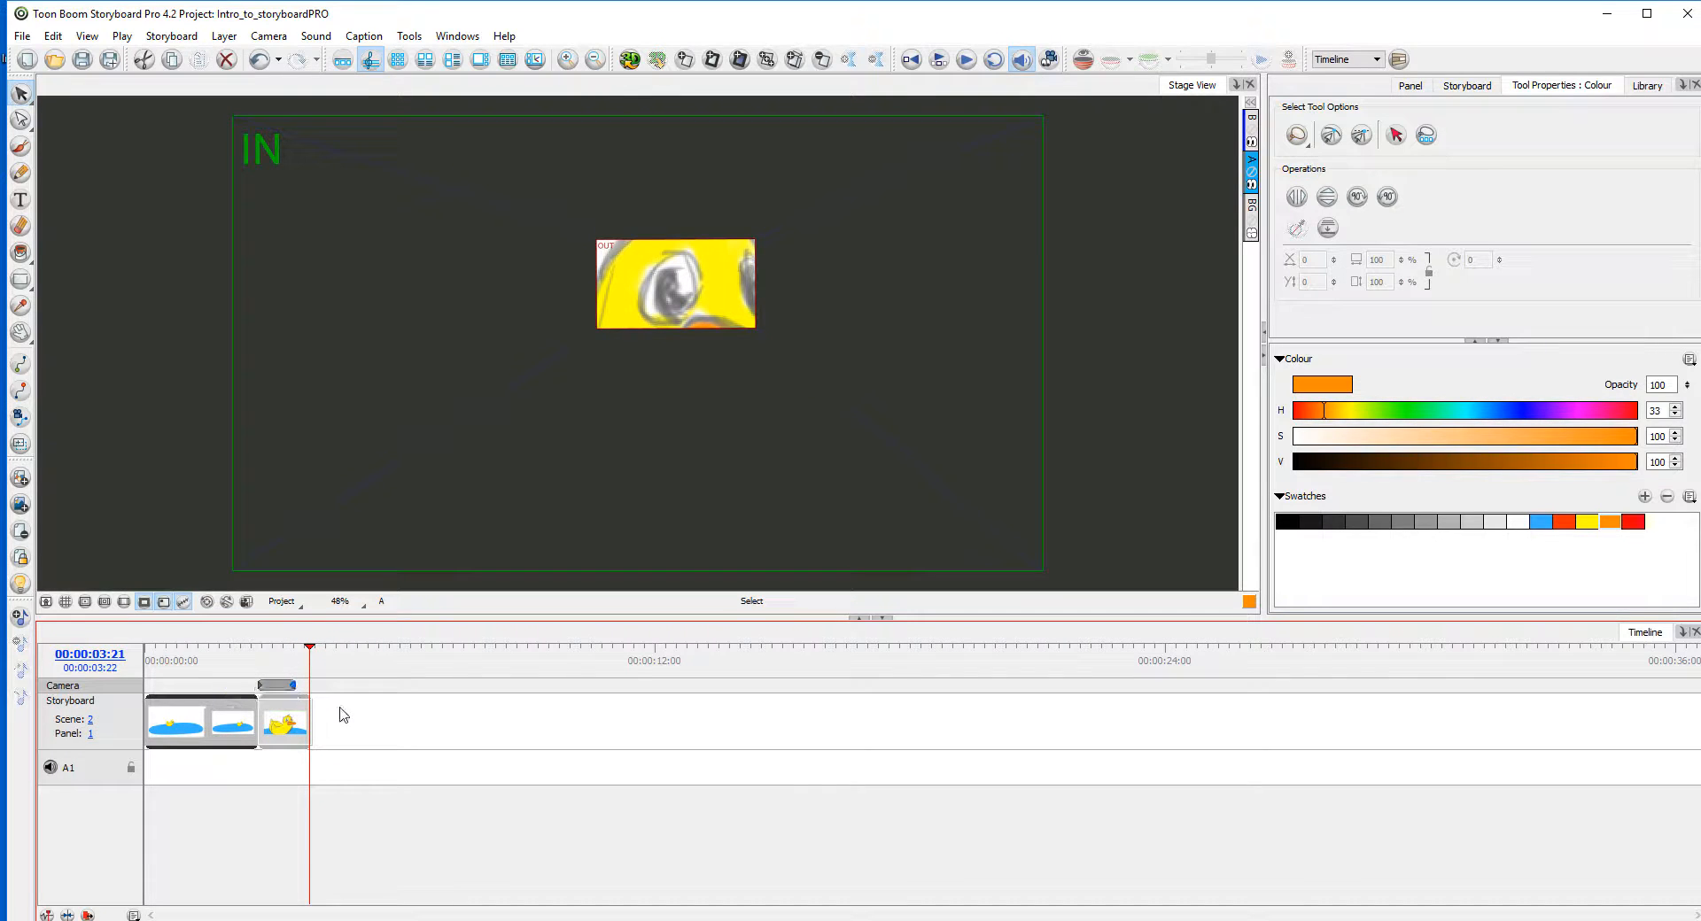
Step: Open the movie export, point the destination path to DuckInPond on the Desktop, and choose Quarter Size (480 x 270) resolution
click(22, 35)
mouse_move(109, 403)
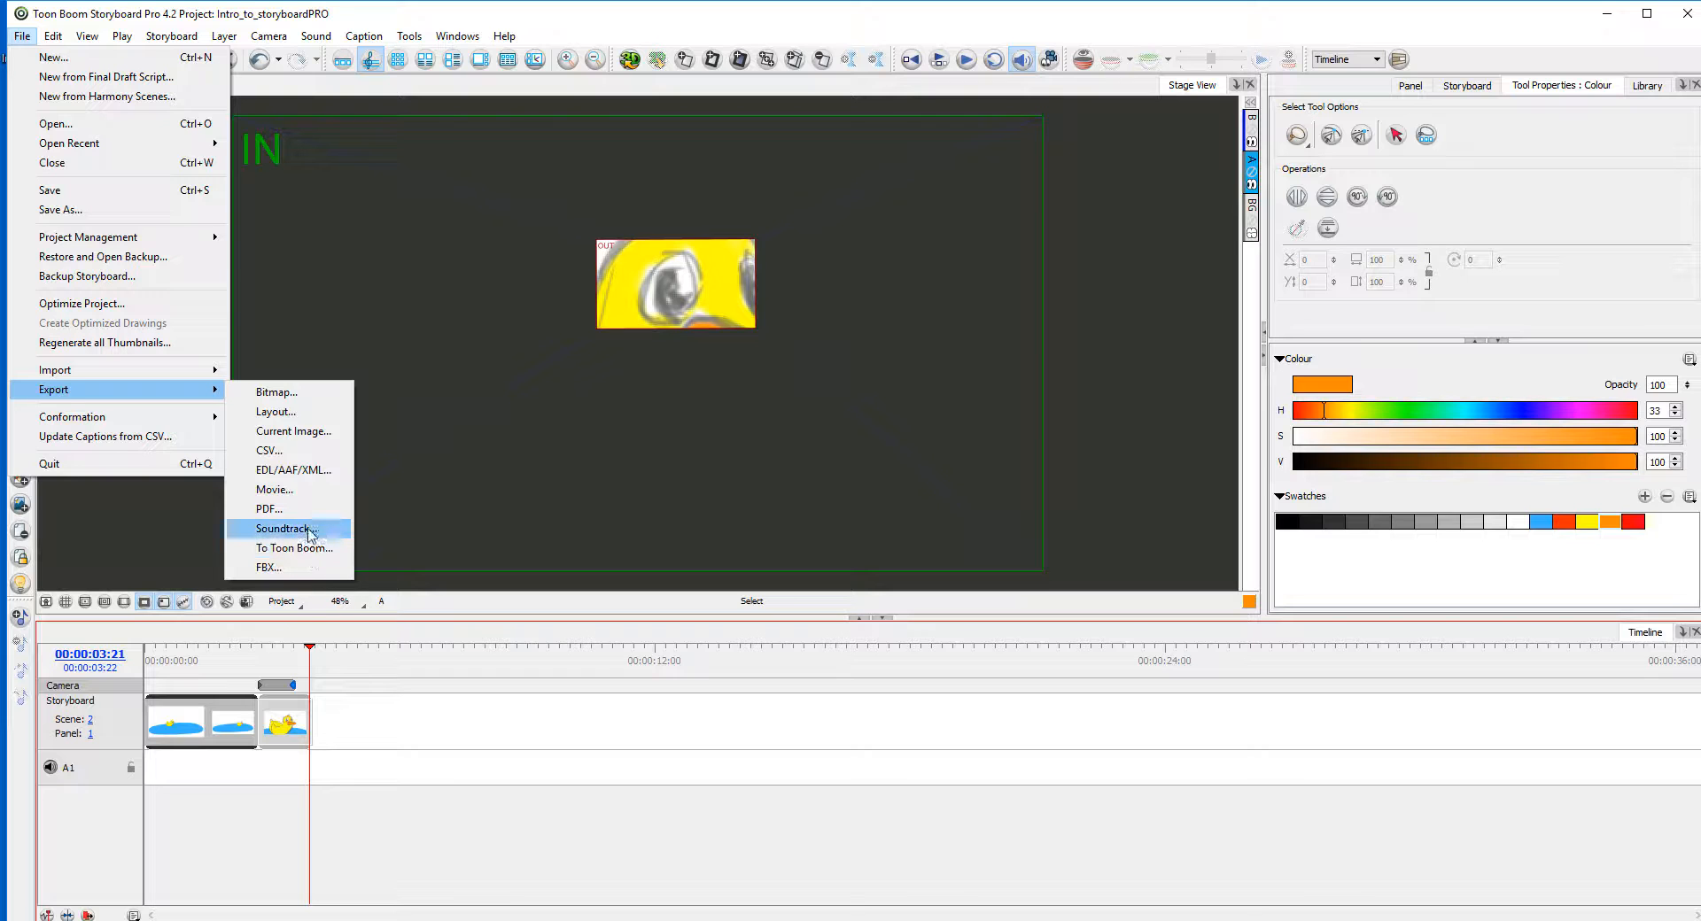
click(306, 491)
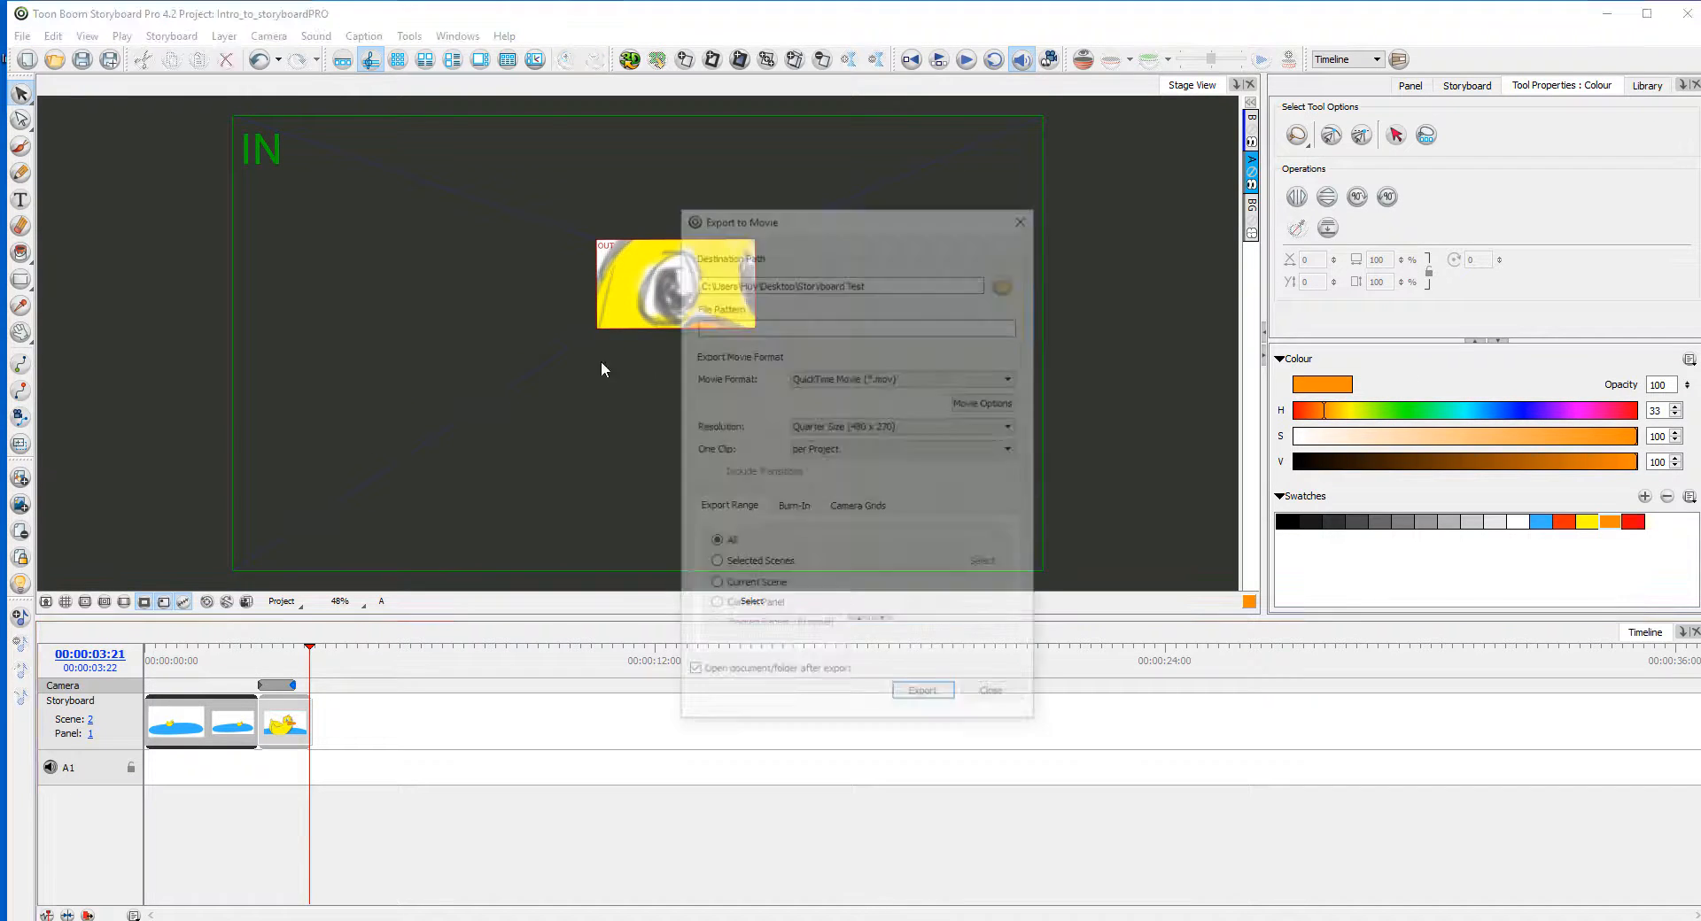
drag(885, 280, 813, 280)
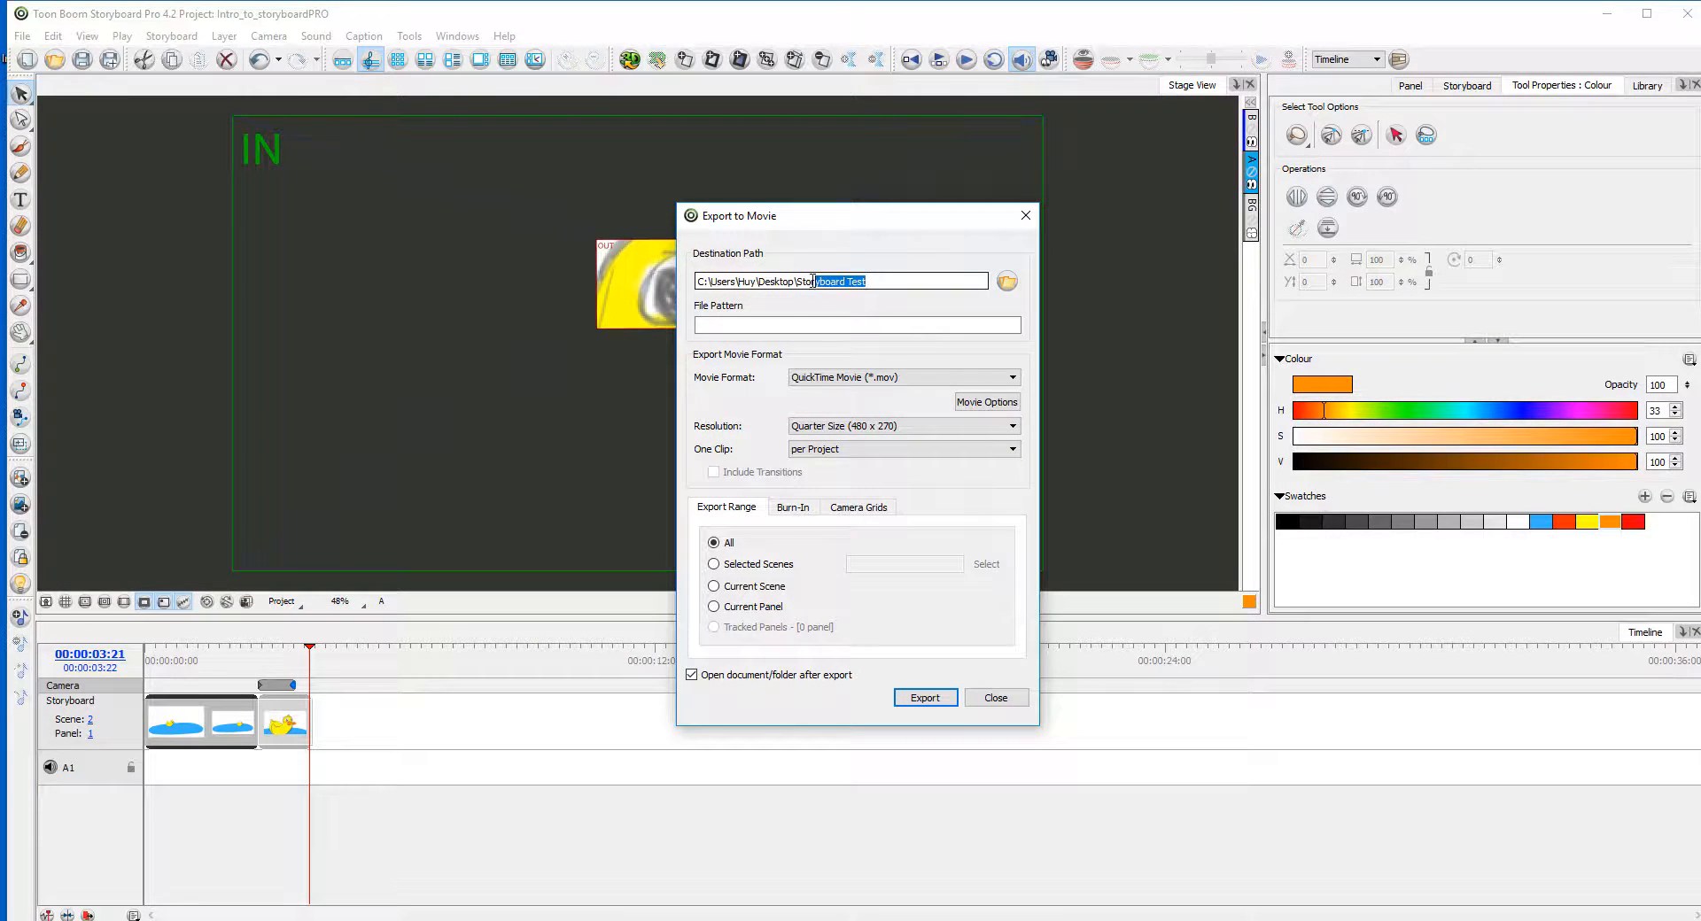
key(BackSpace)
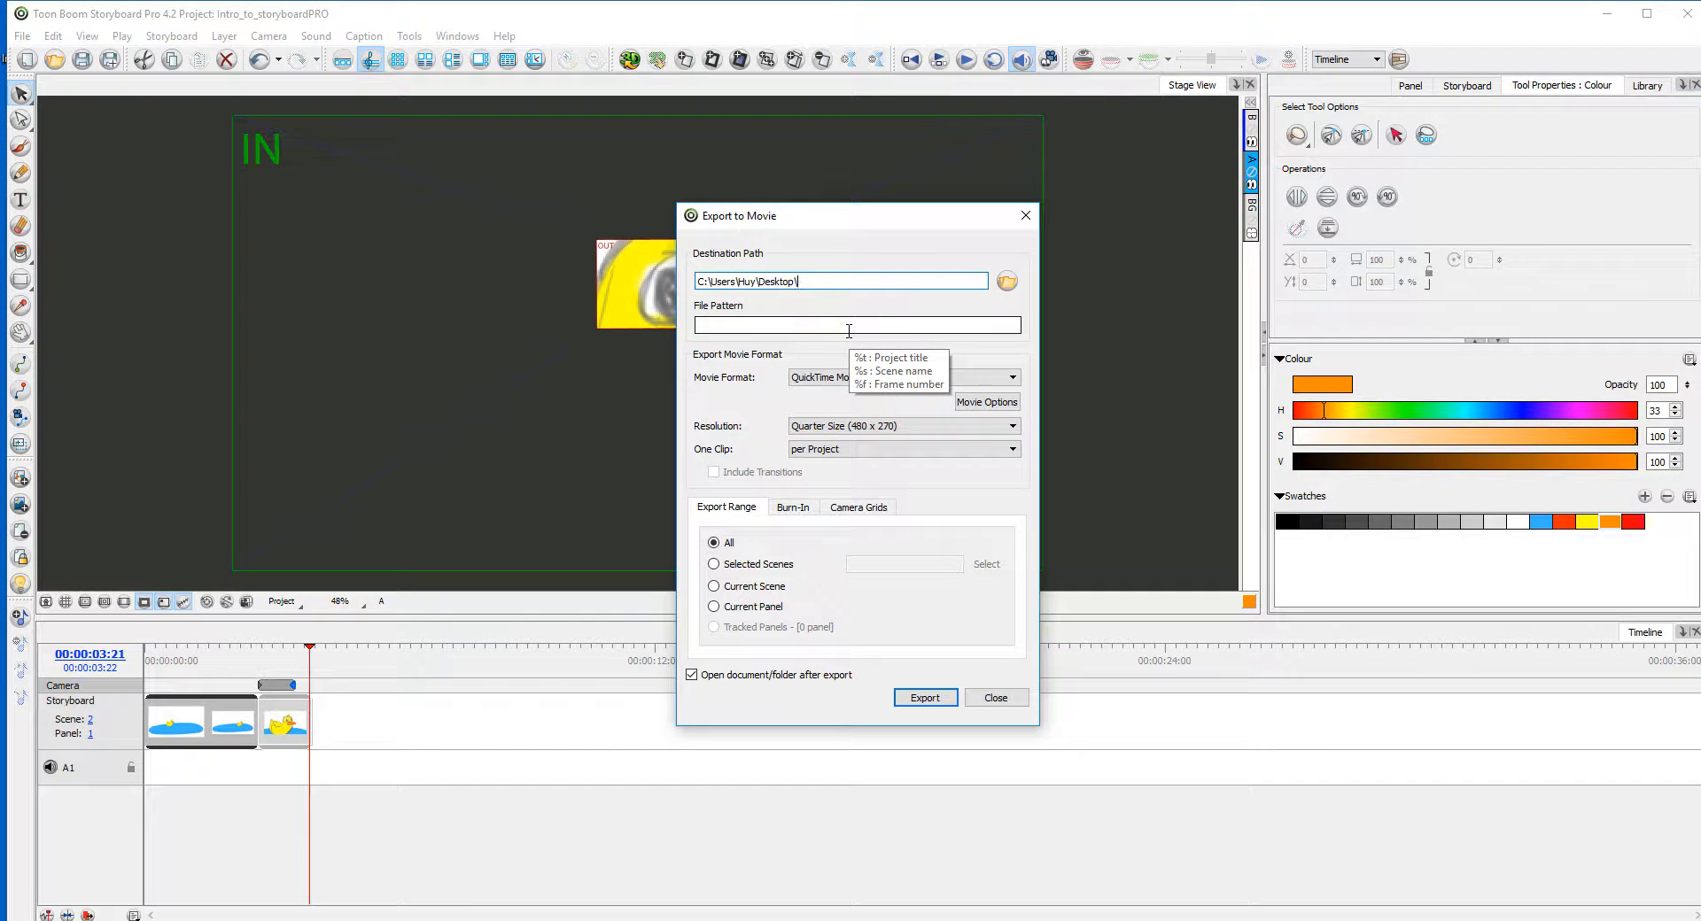
text(DuckInPond)
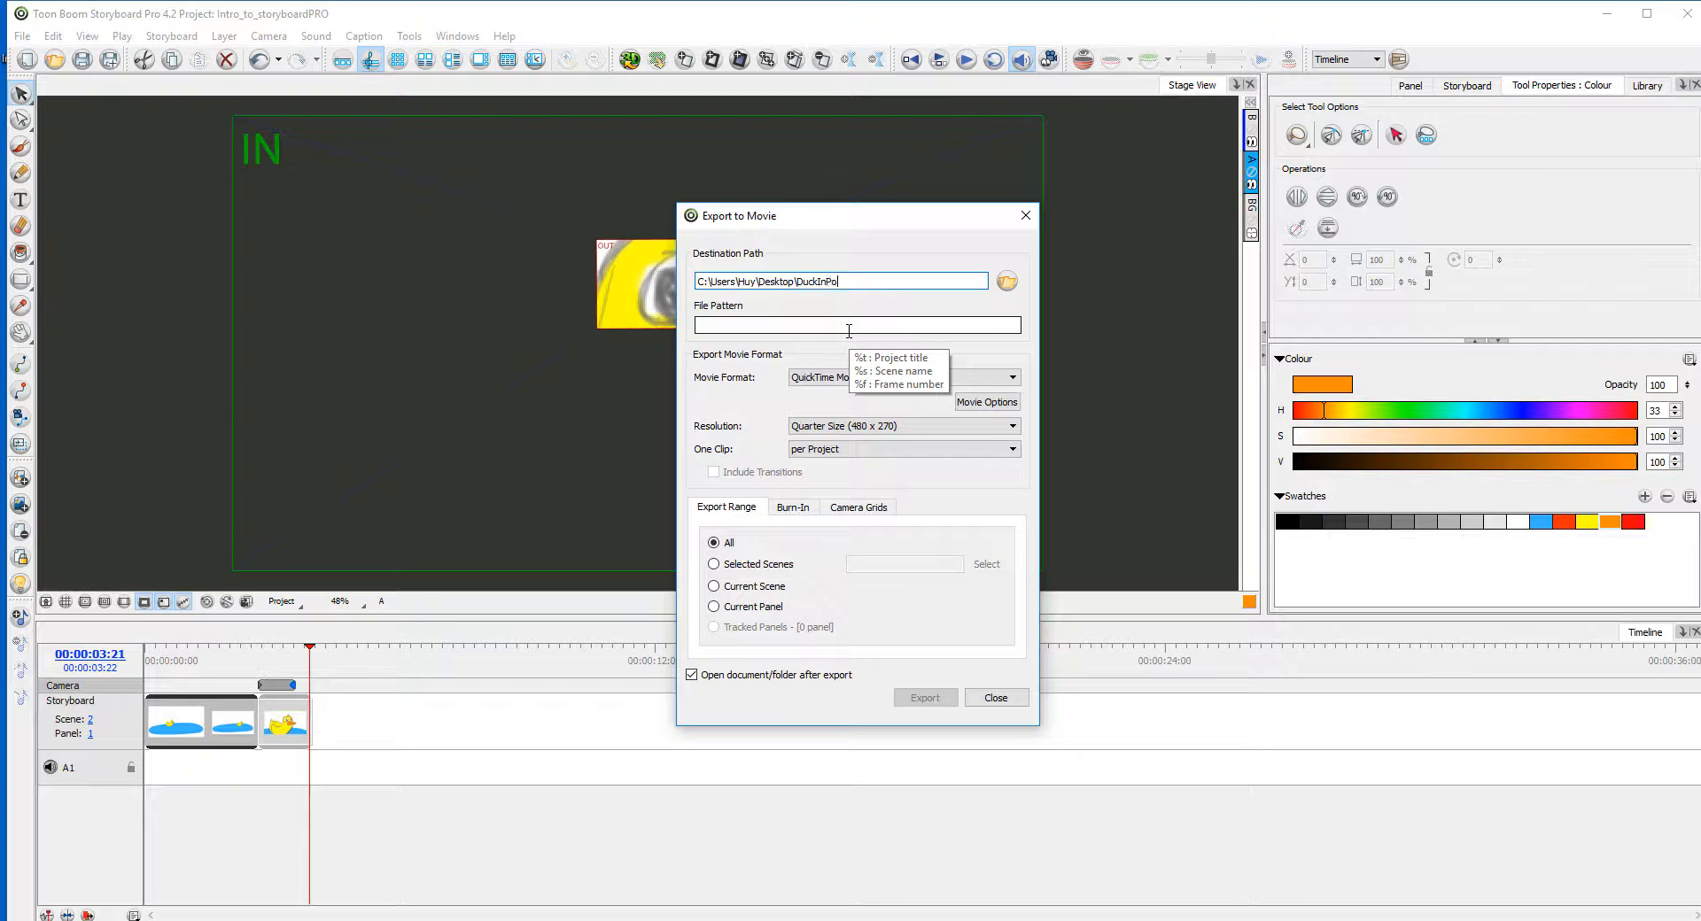
click(872, 428)
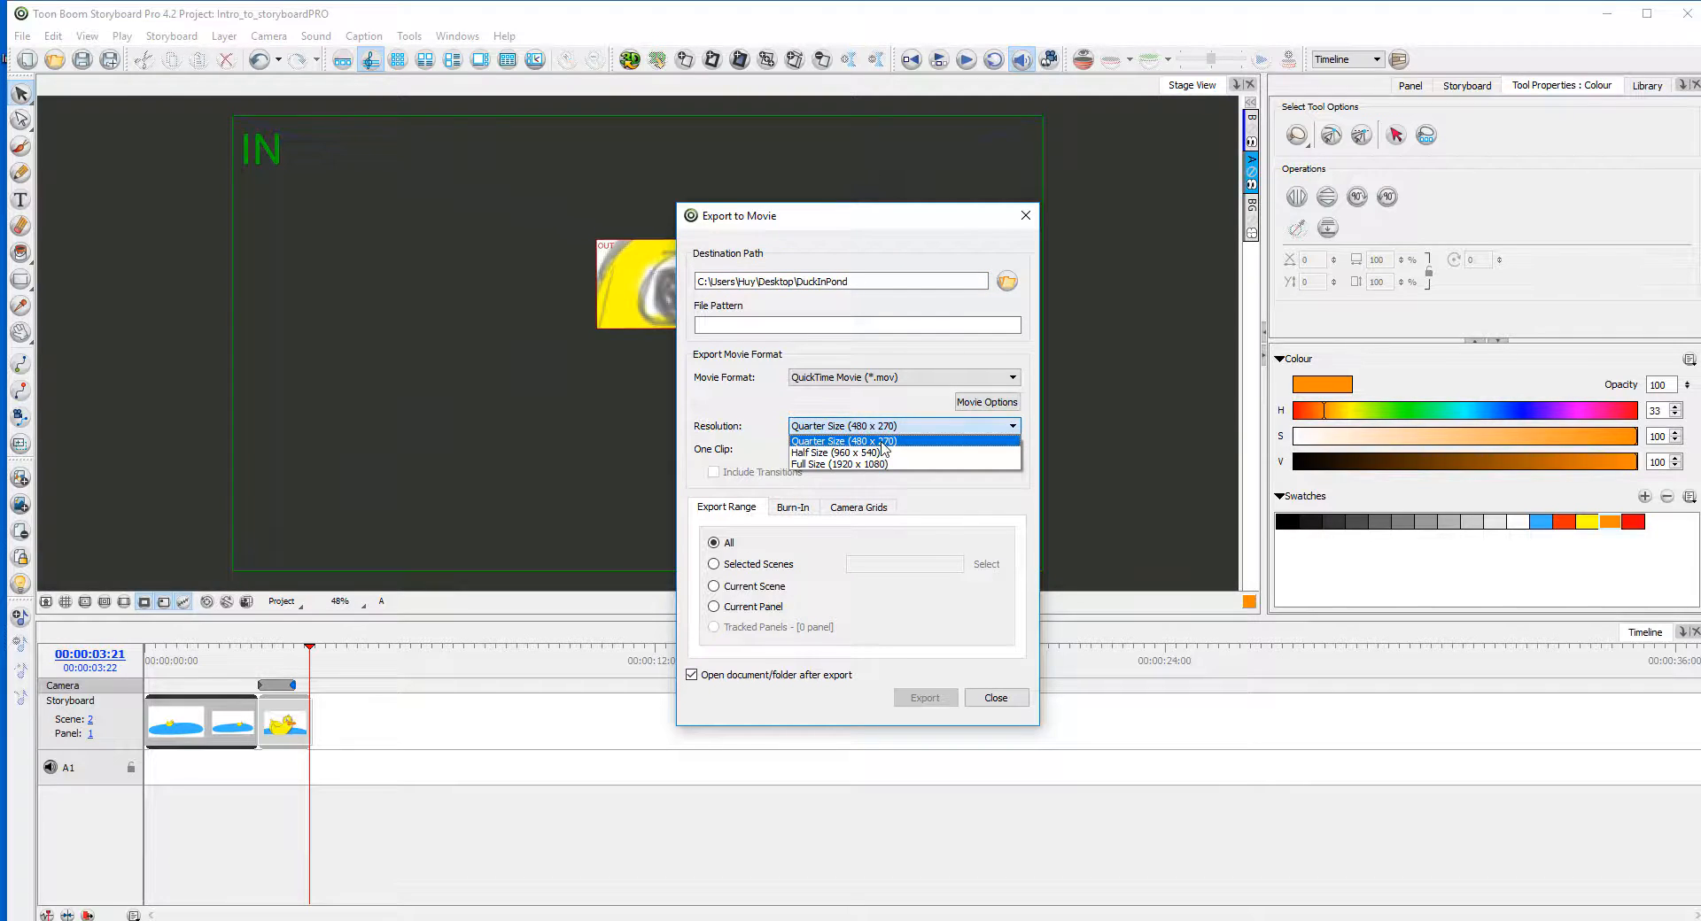
click(882, 443)
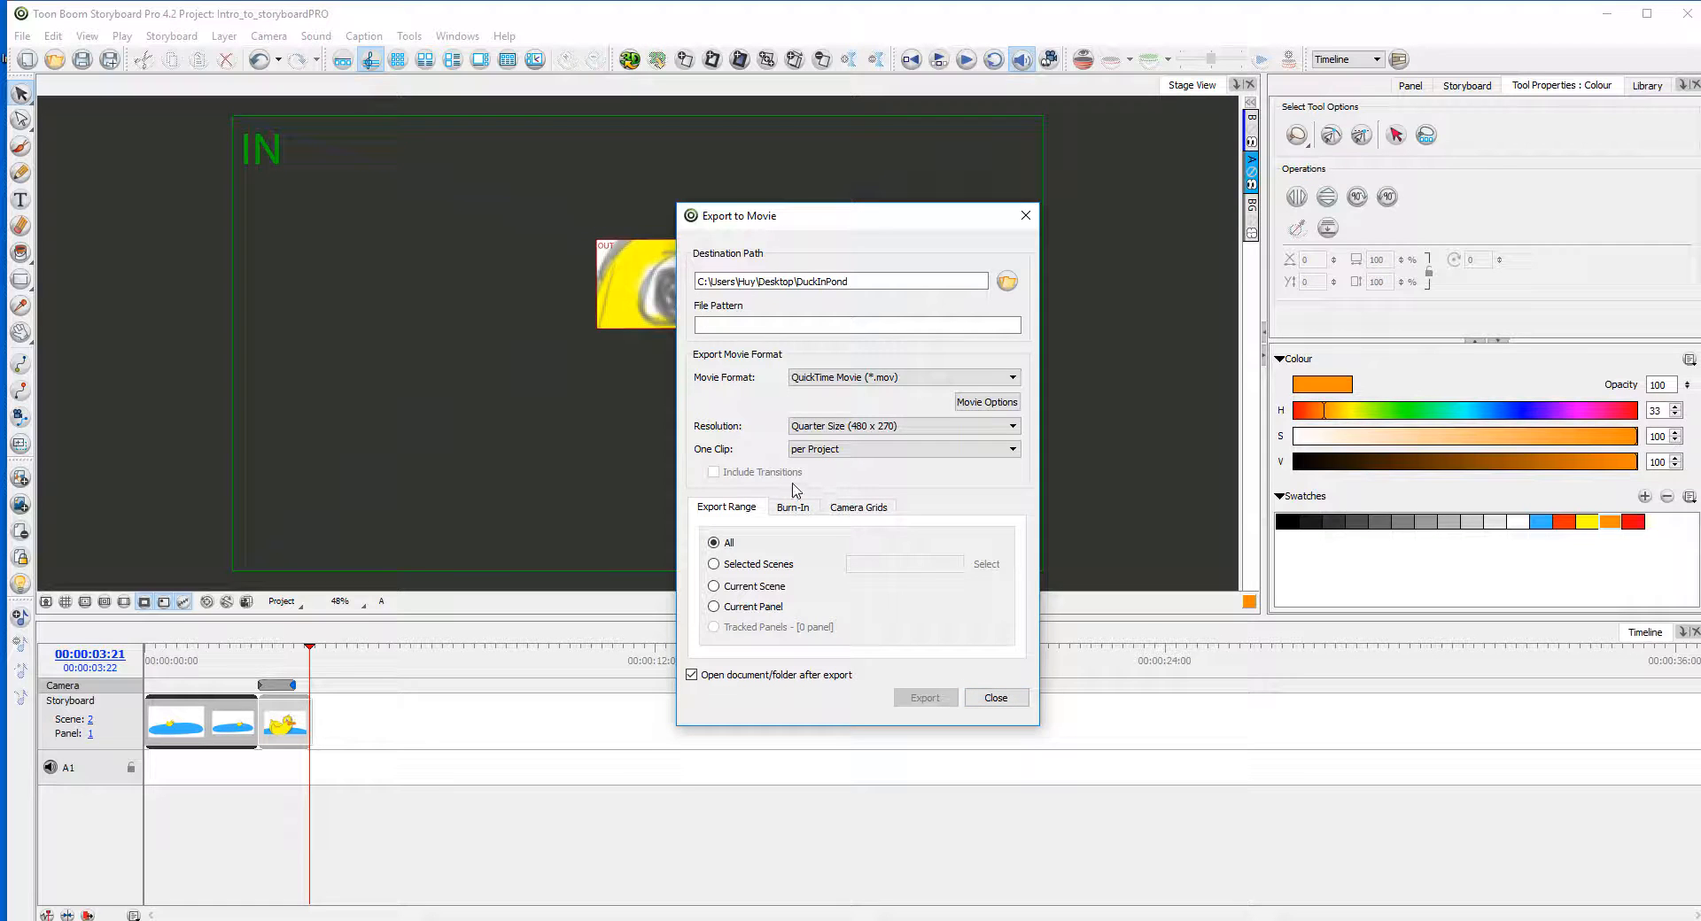
Step: Leave the file pattern empty, choose the Desktop folder as the movie's destination path, and close the export settings
click(817, 326)
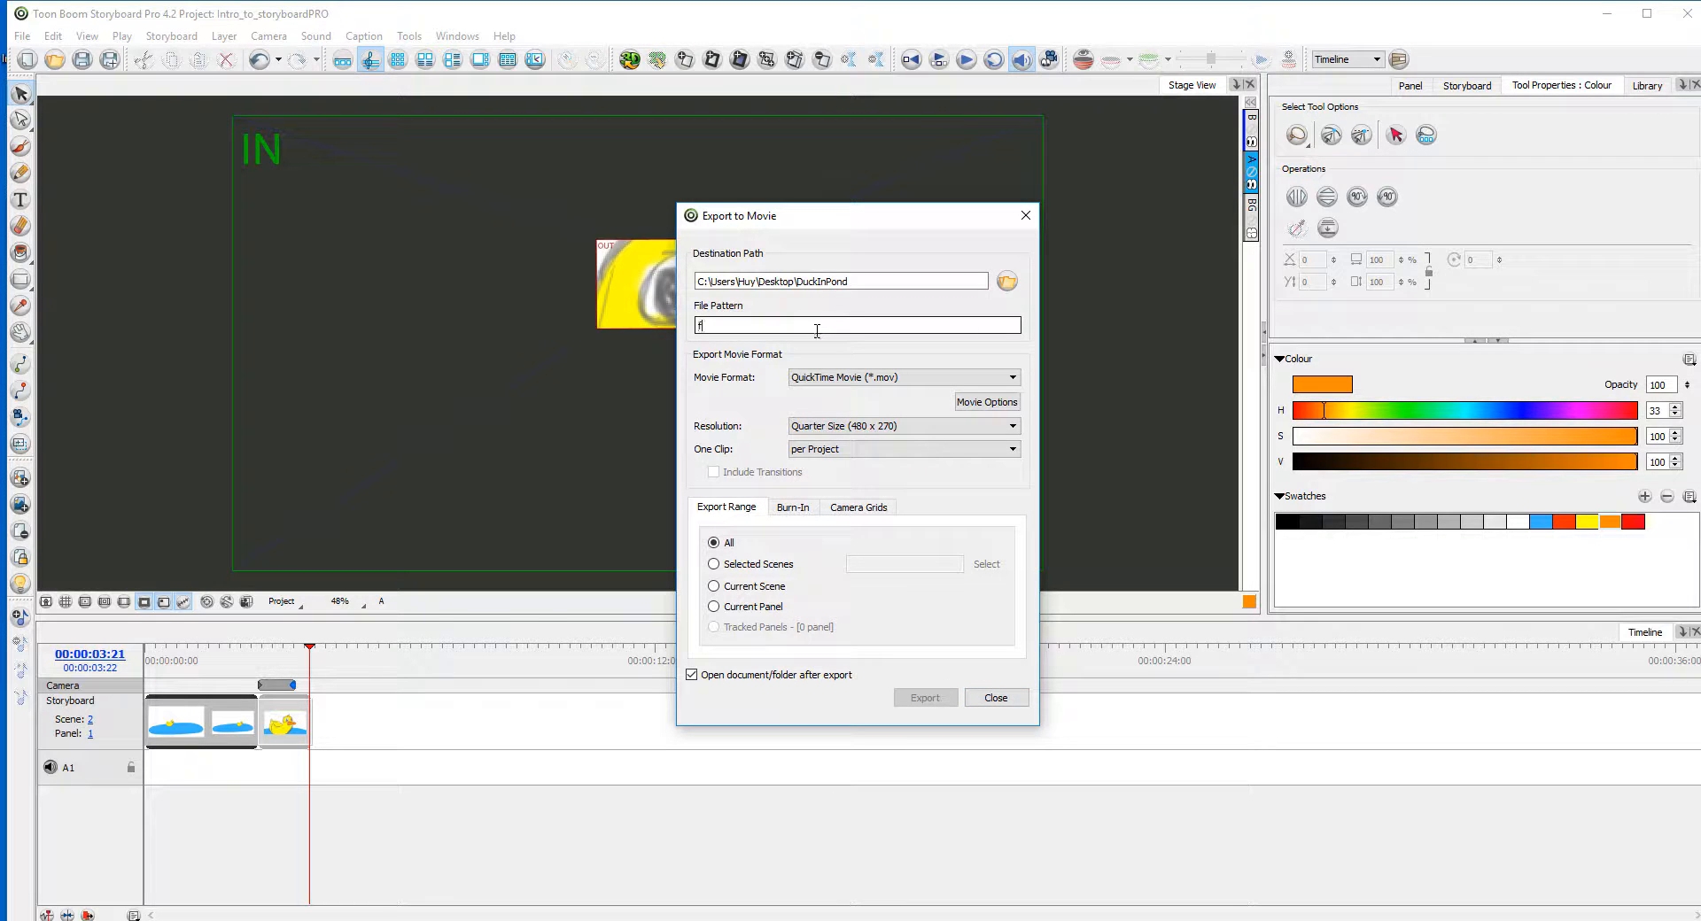
text(f)
key(BackSpace)
click(1007, 283)
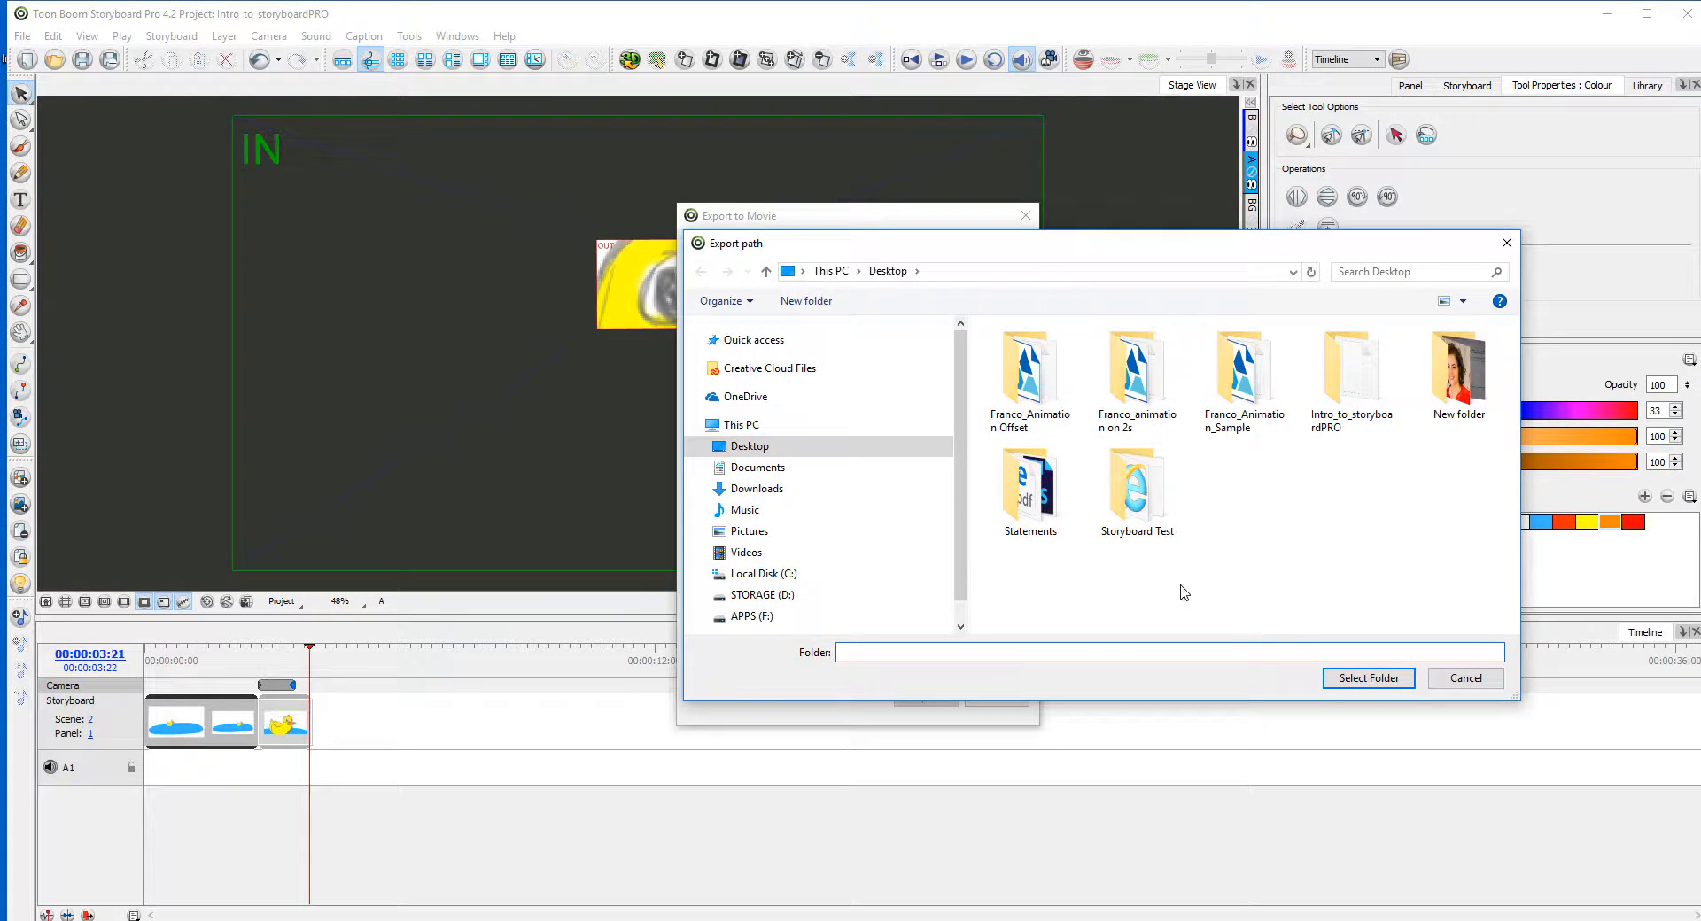
click(742, 446)
click(1372, 679)
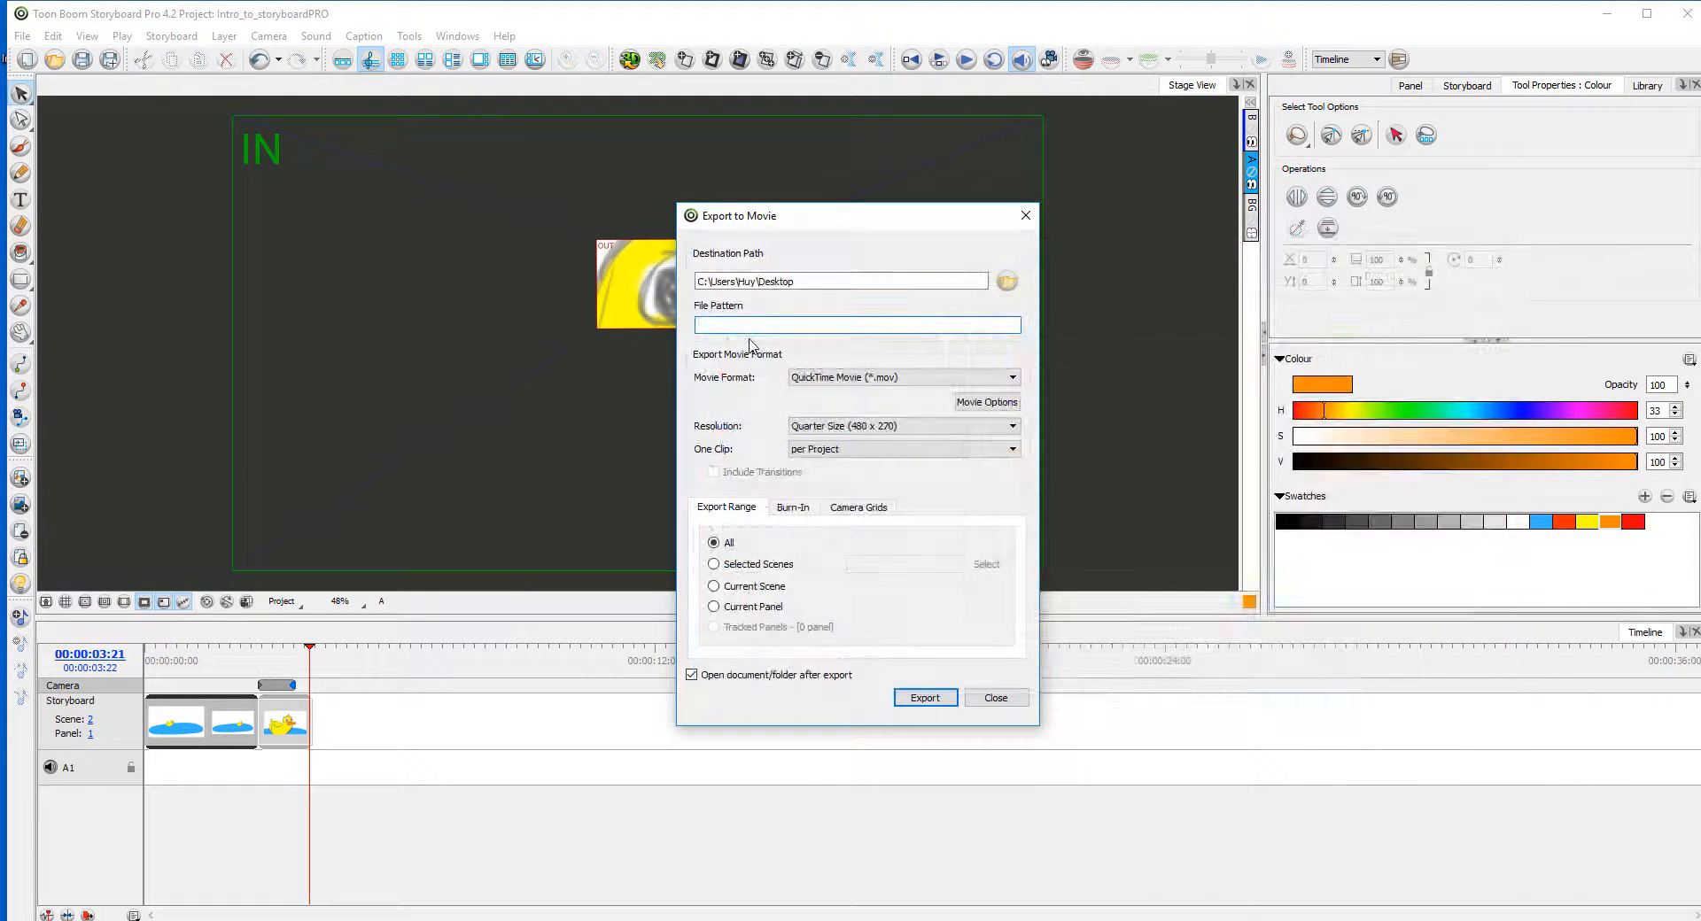
click(849, 325)
click(1025, 215)
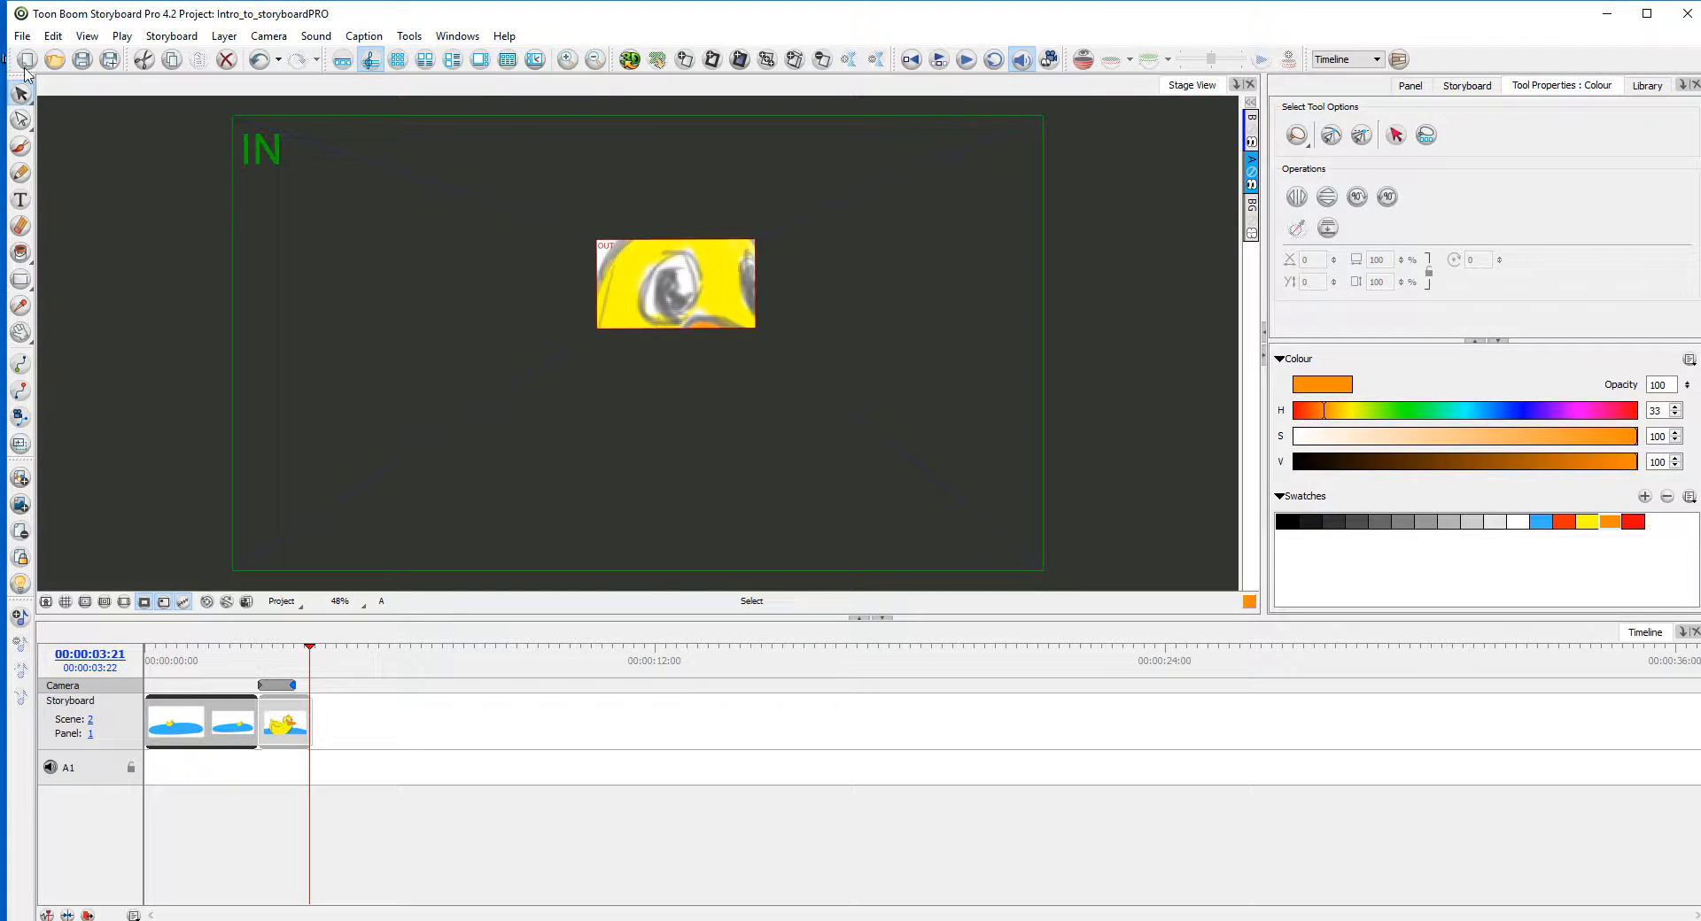
Step: Export the whole project to the Desktop as one QuickTime movie (*.mov) at Quarter Size (480 x 270)
click(23, 37)
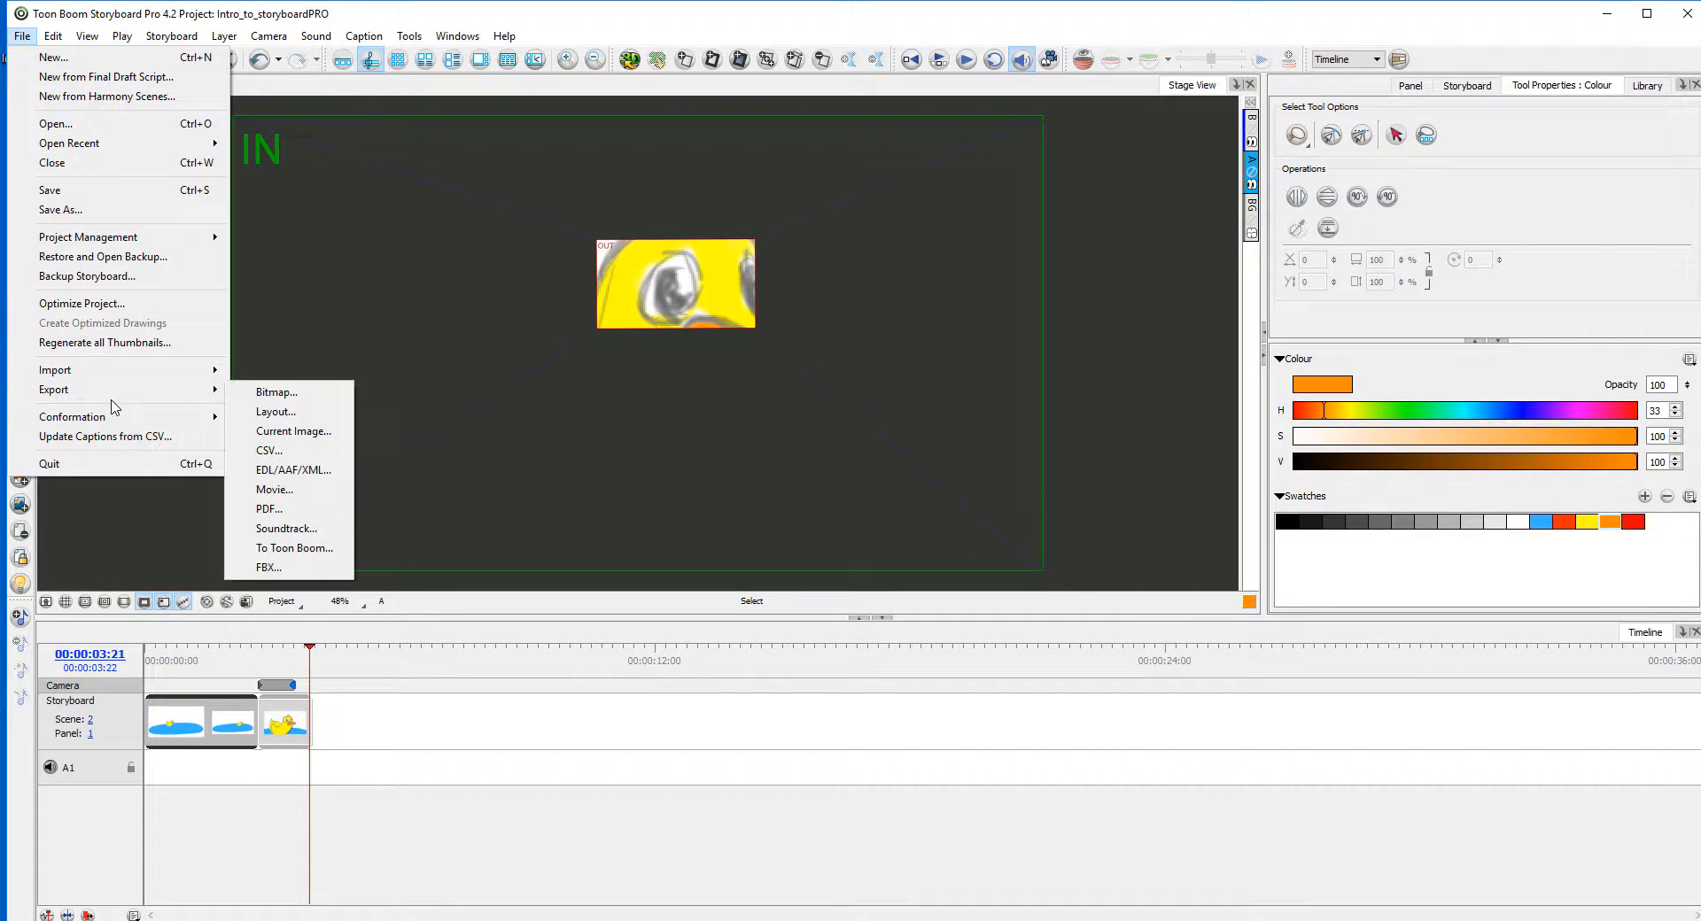
click(293, 500)
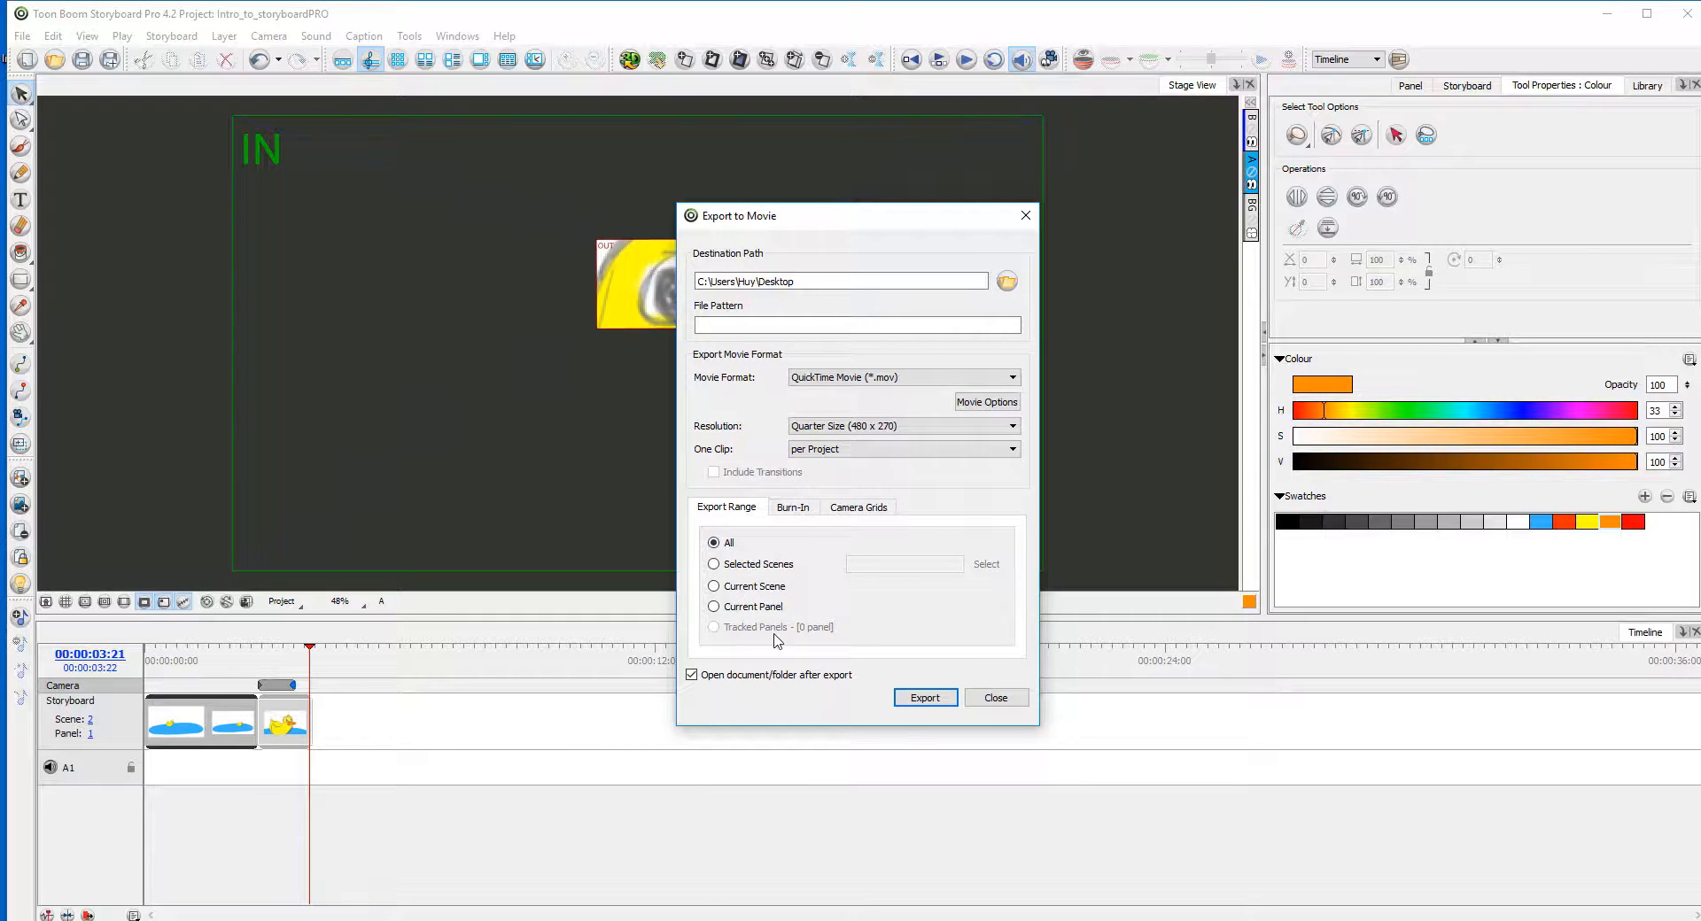
click(942, 703)
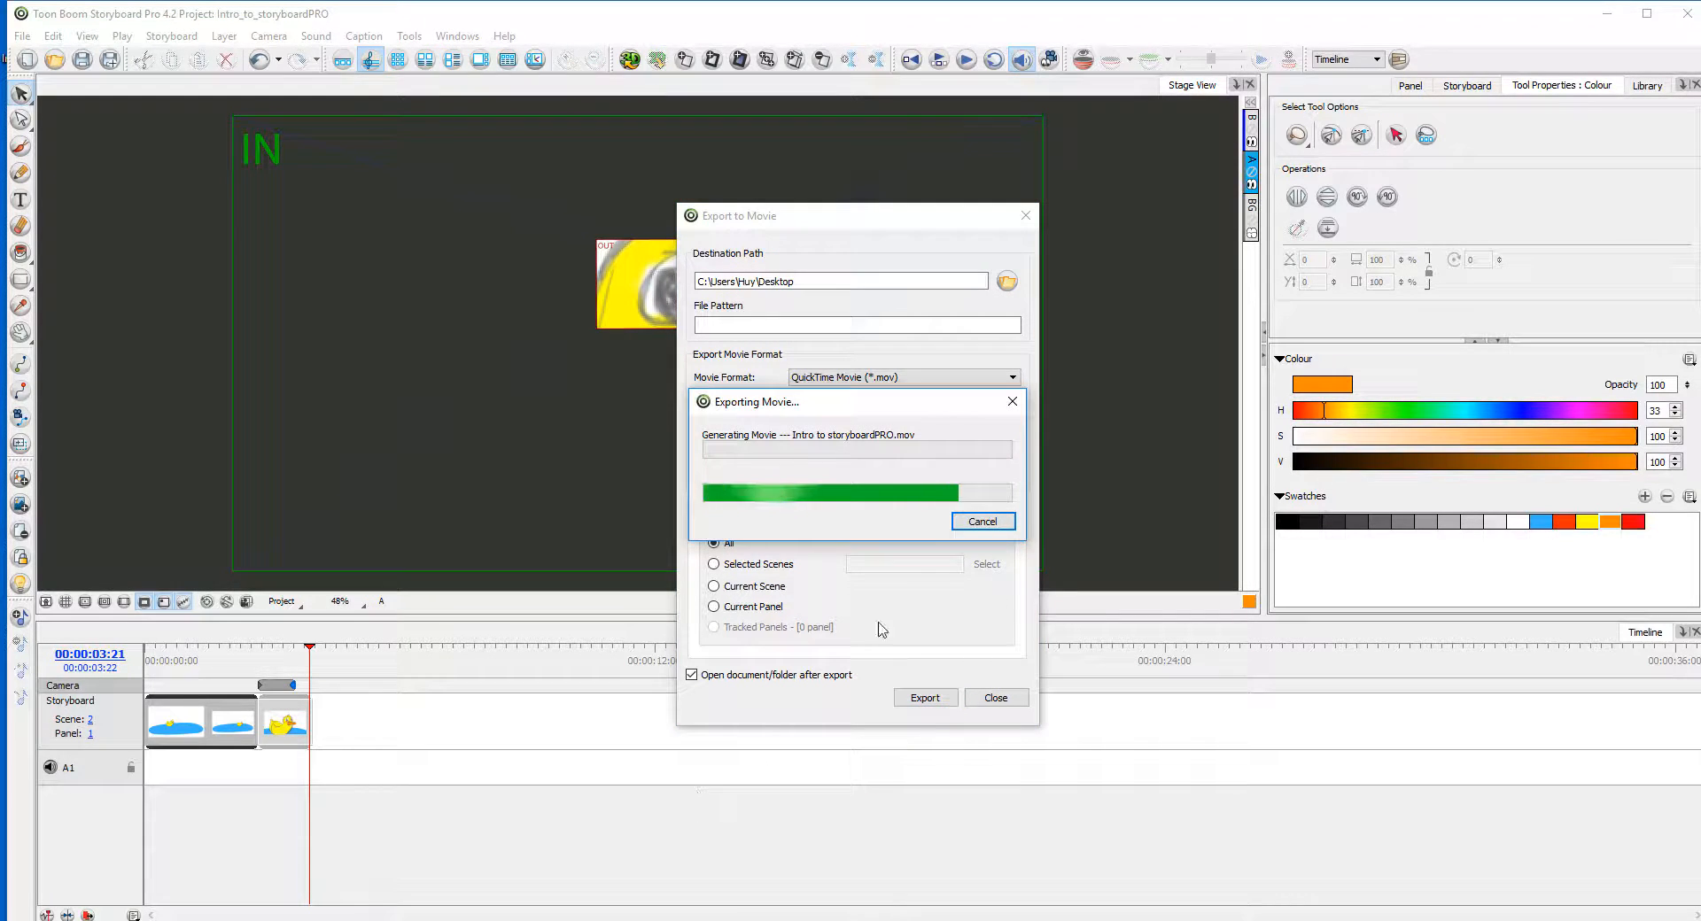
click(840, 493)
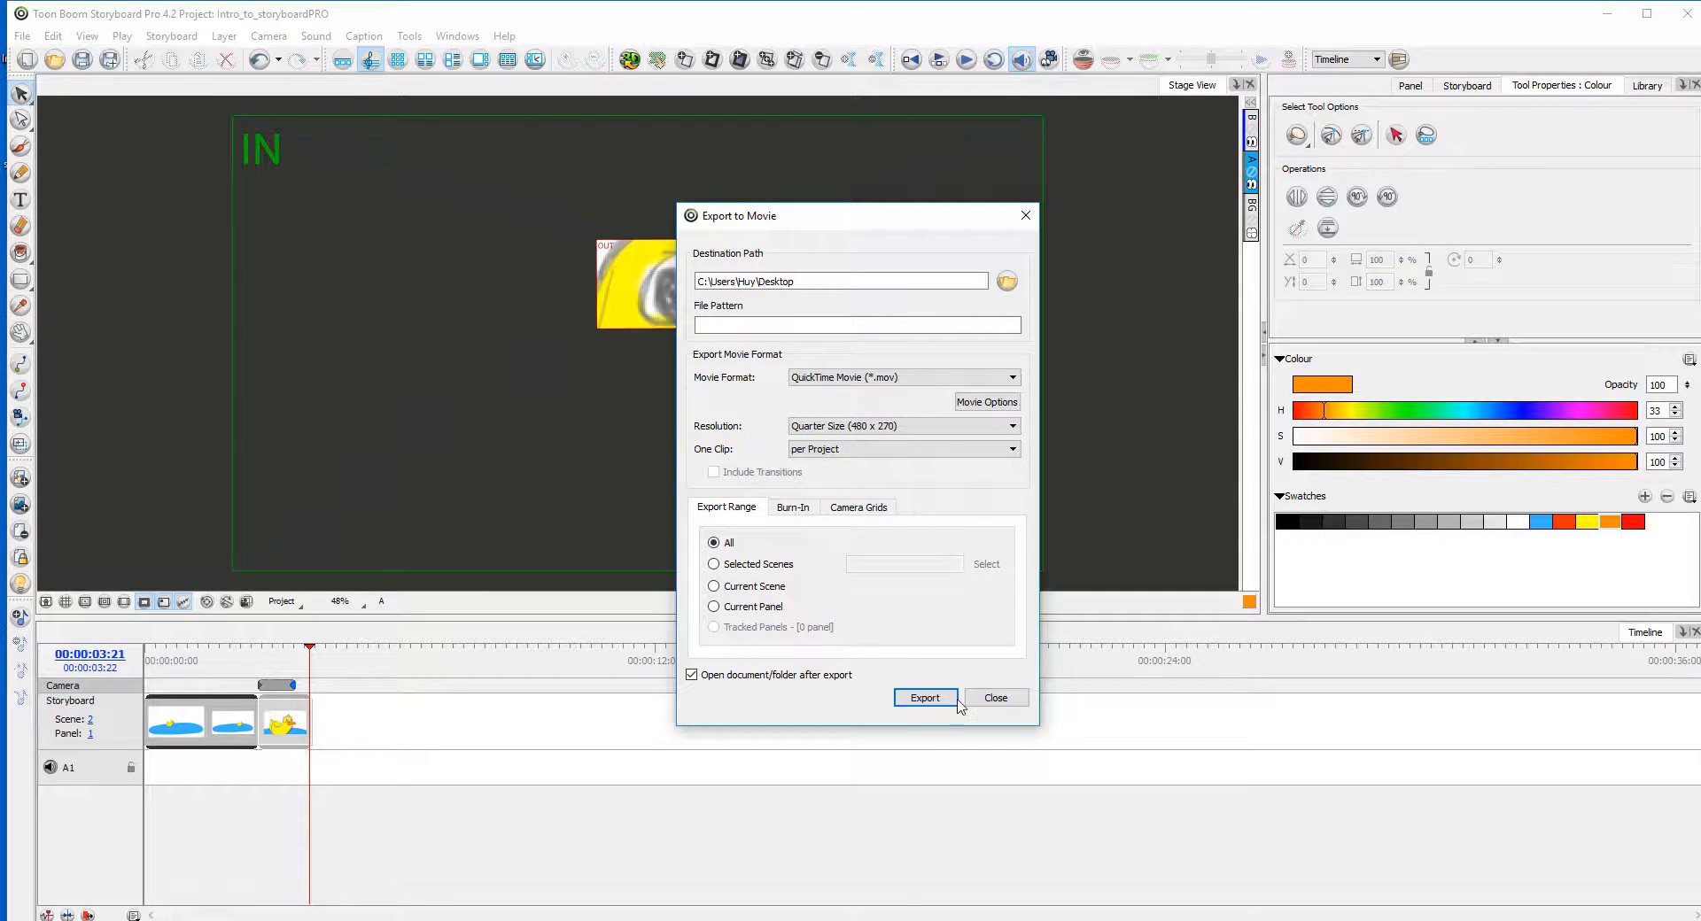
Step: Close the movie export settings, minimize Storyboard Pro, and play the exported movie in QuickTime Player before closing it
click(994, 699)
click(1606, 14)
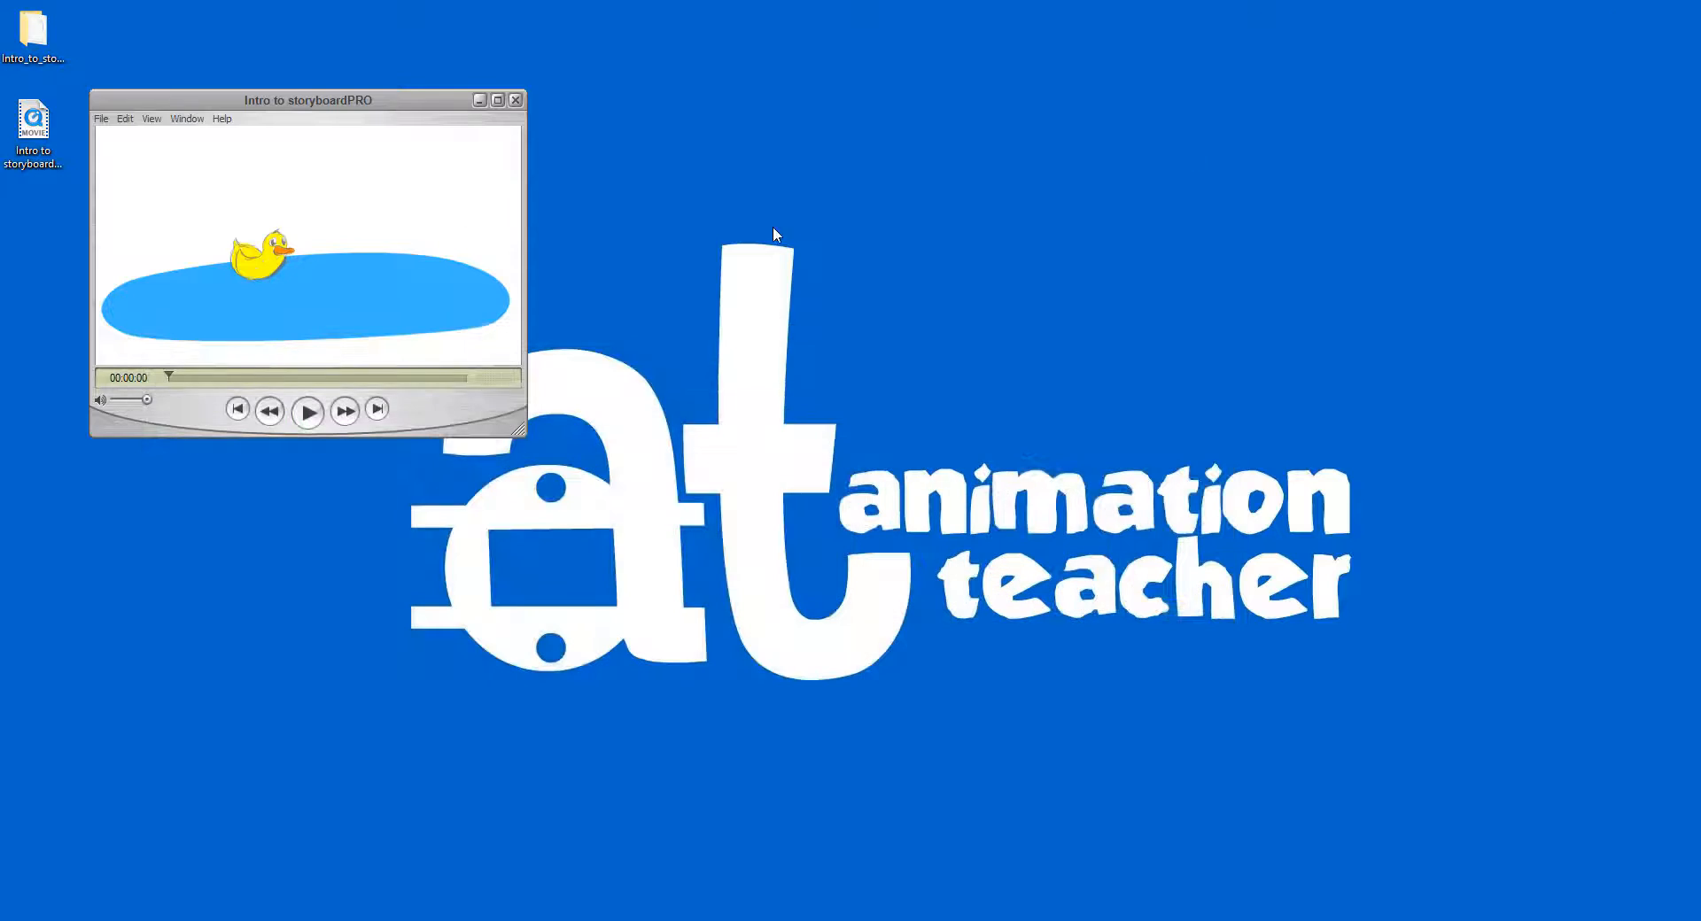
drag(396, 103, 436, 79)
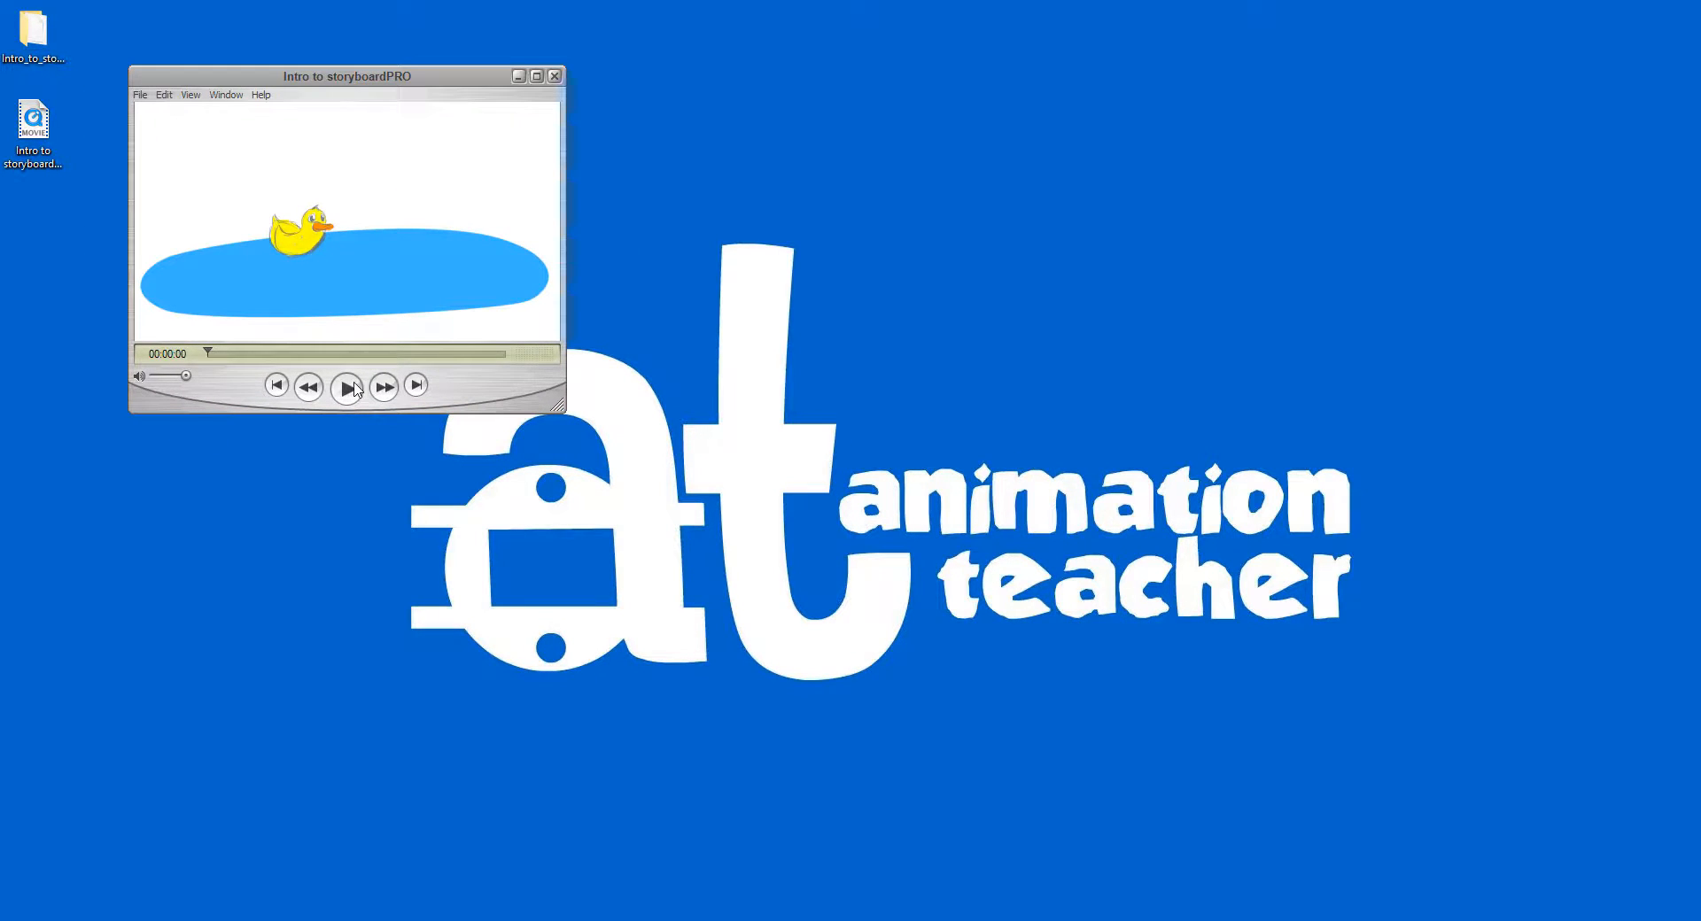
click(346, 388)
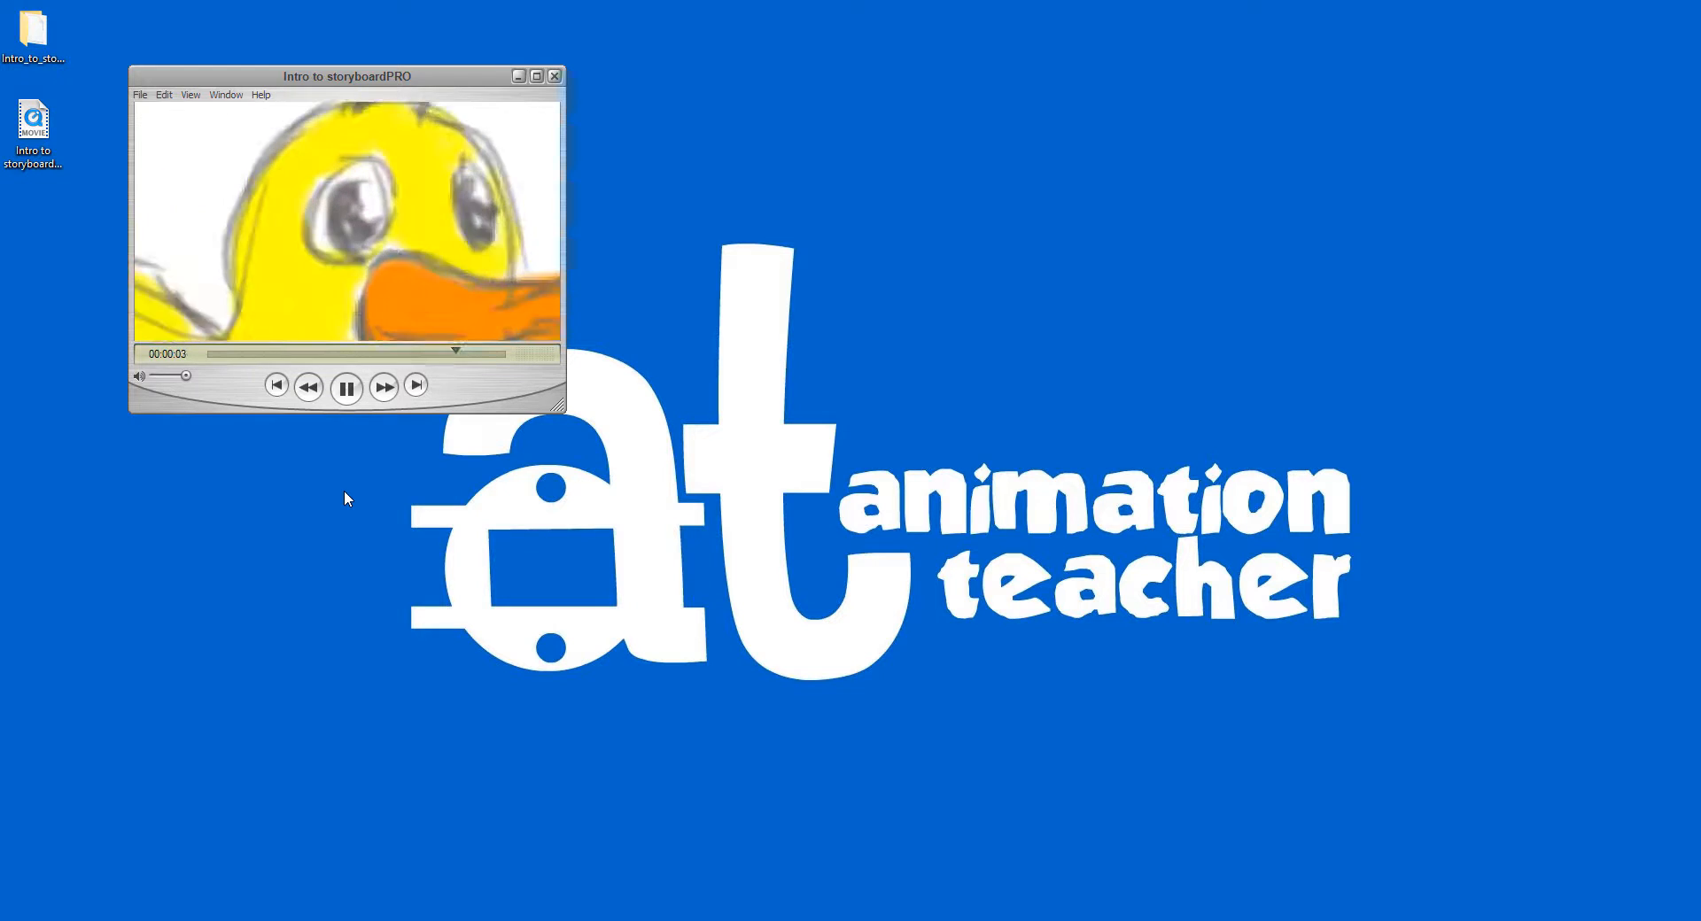
click(555, 76)
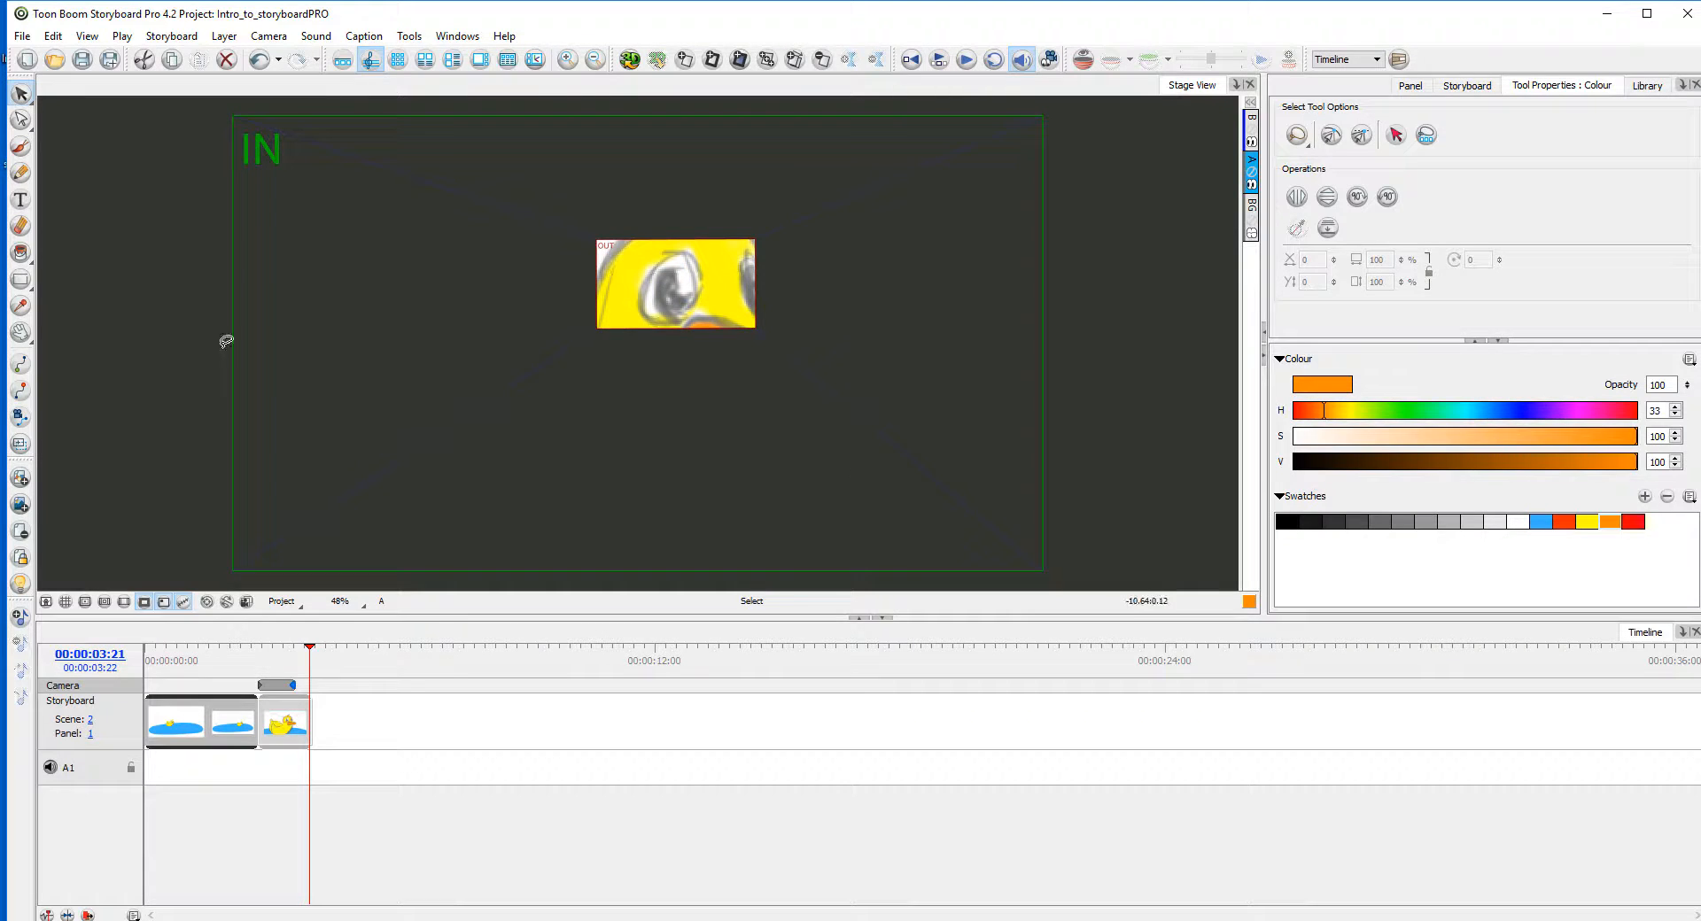
Step: Open the export to Toon Boom, set the destination path to the Desktop, and enter DuckInPond as the scene name pattern
click(30, 40)
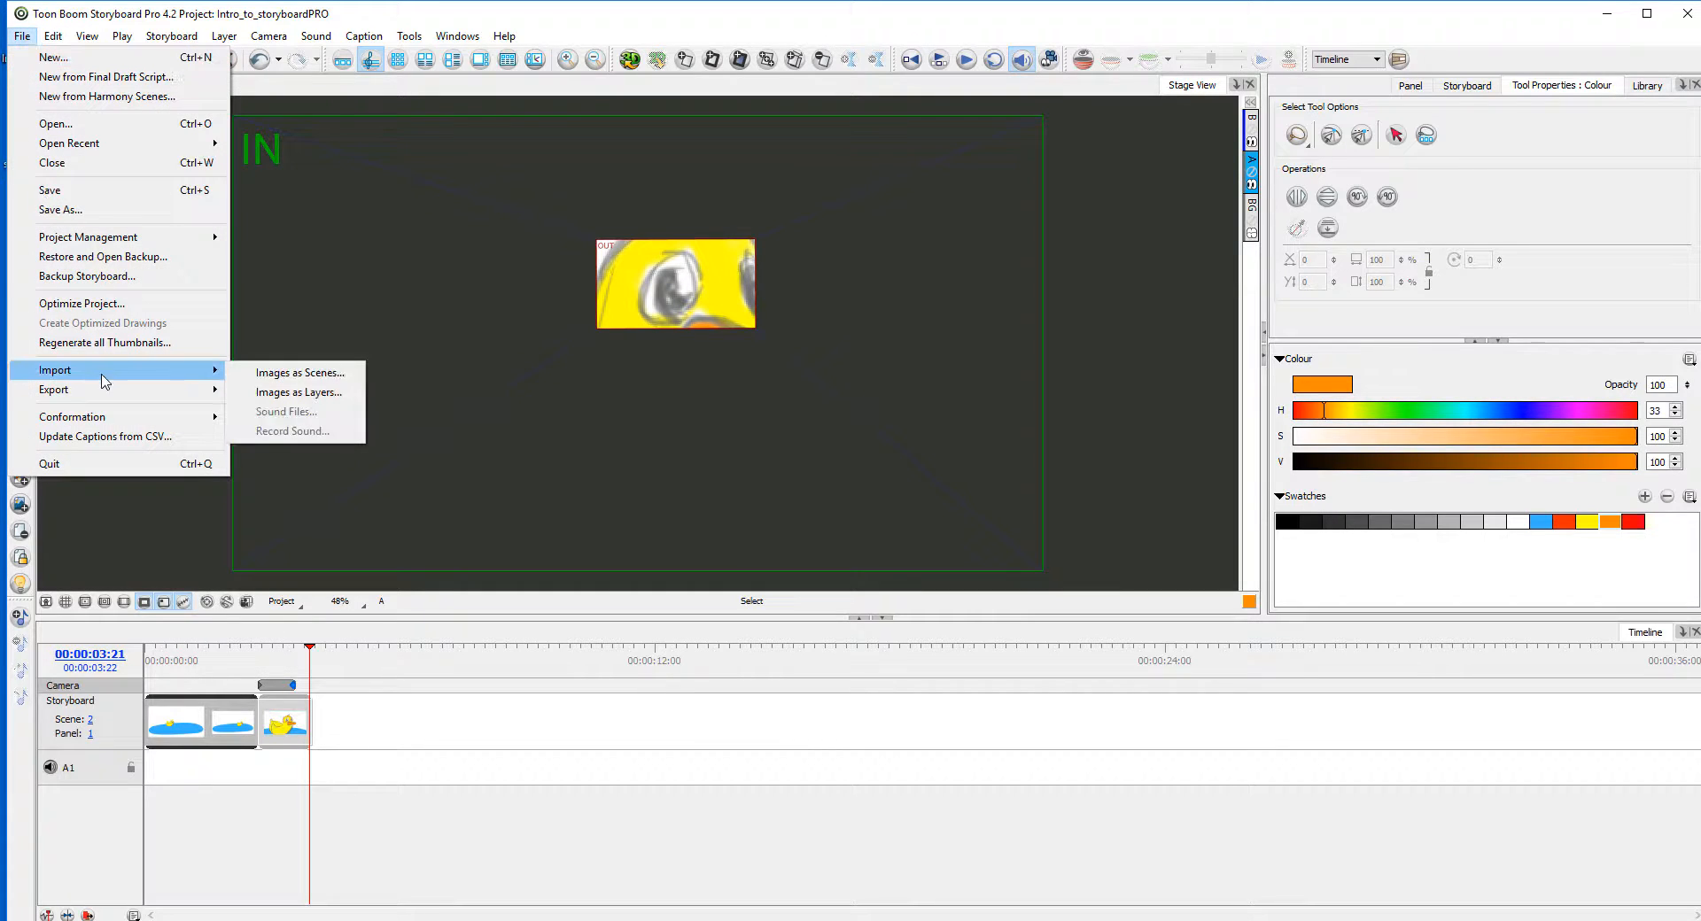
mouse_move(125, 390)
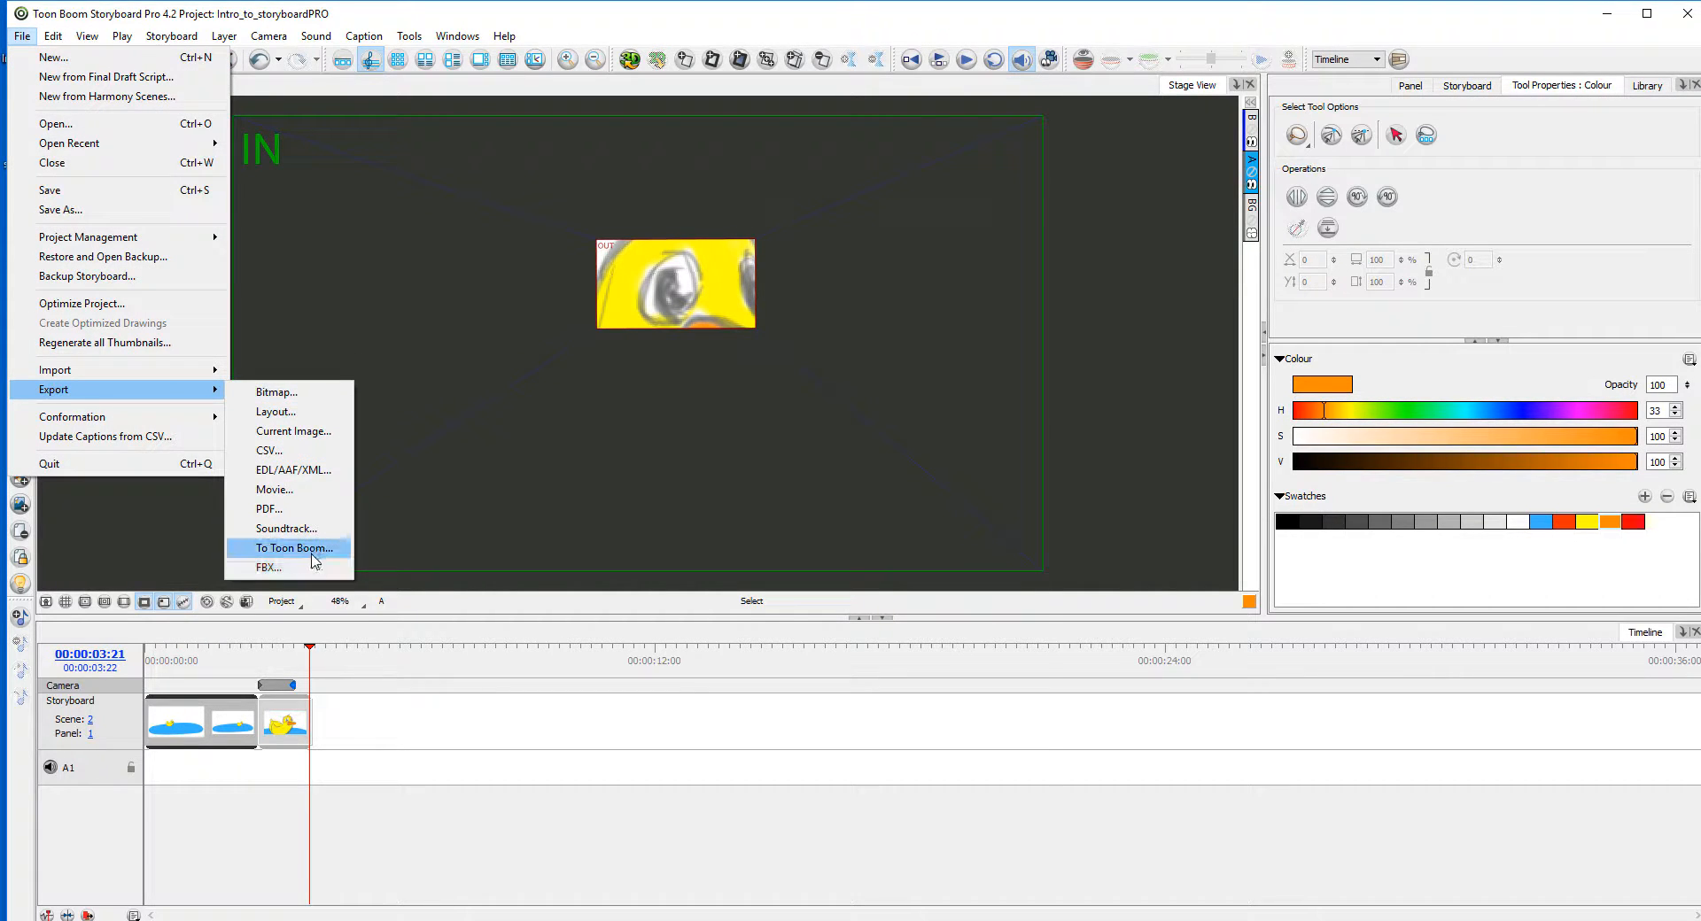
click(301, 548)
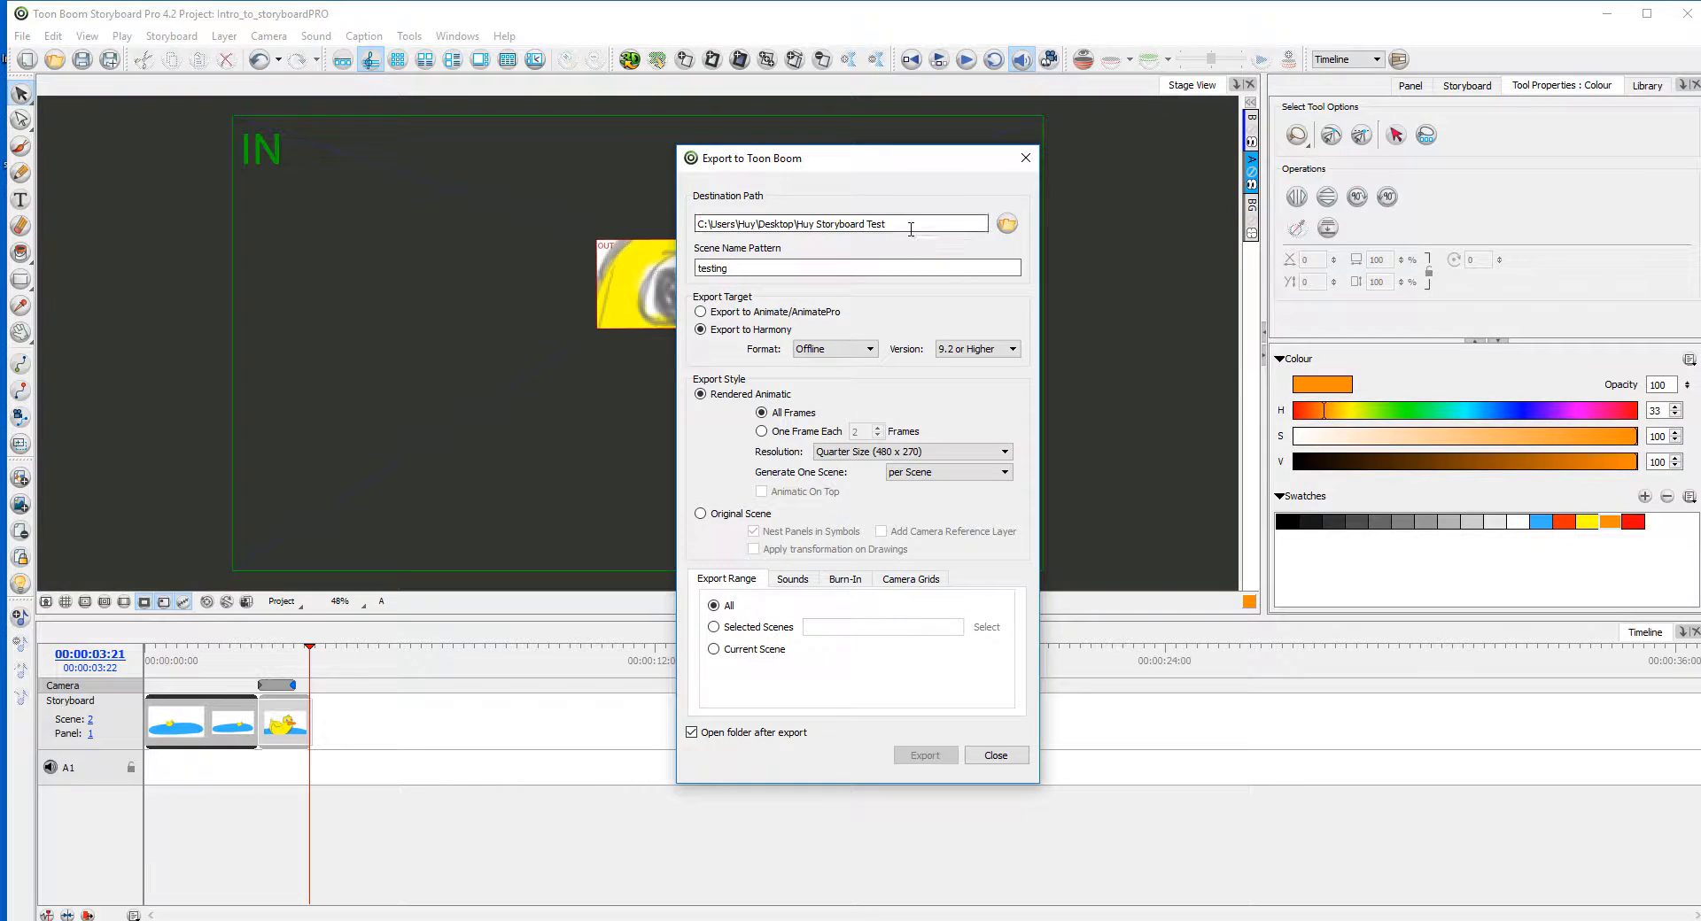
drag(900, 222, 814, 221)
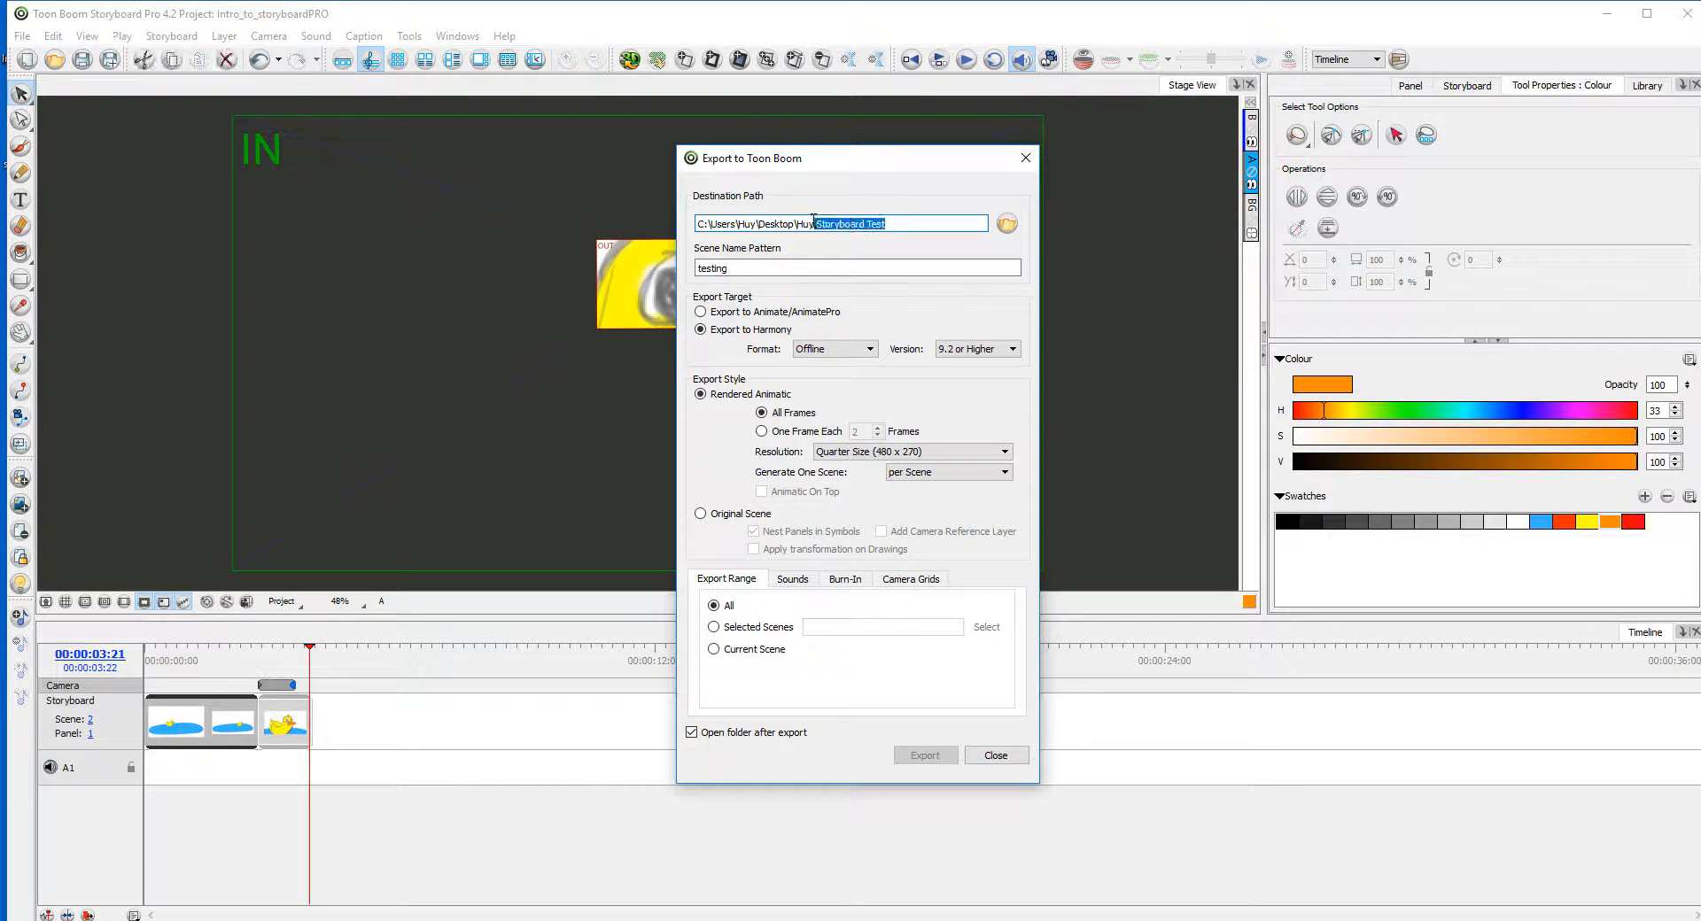
key(BackSpace)
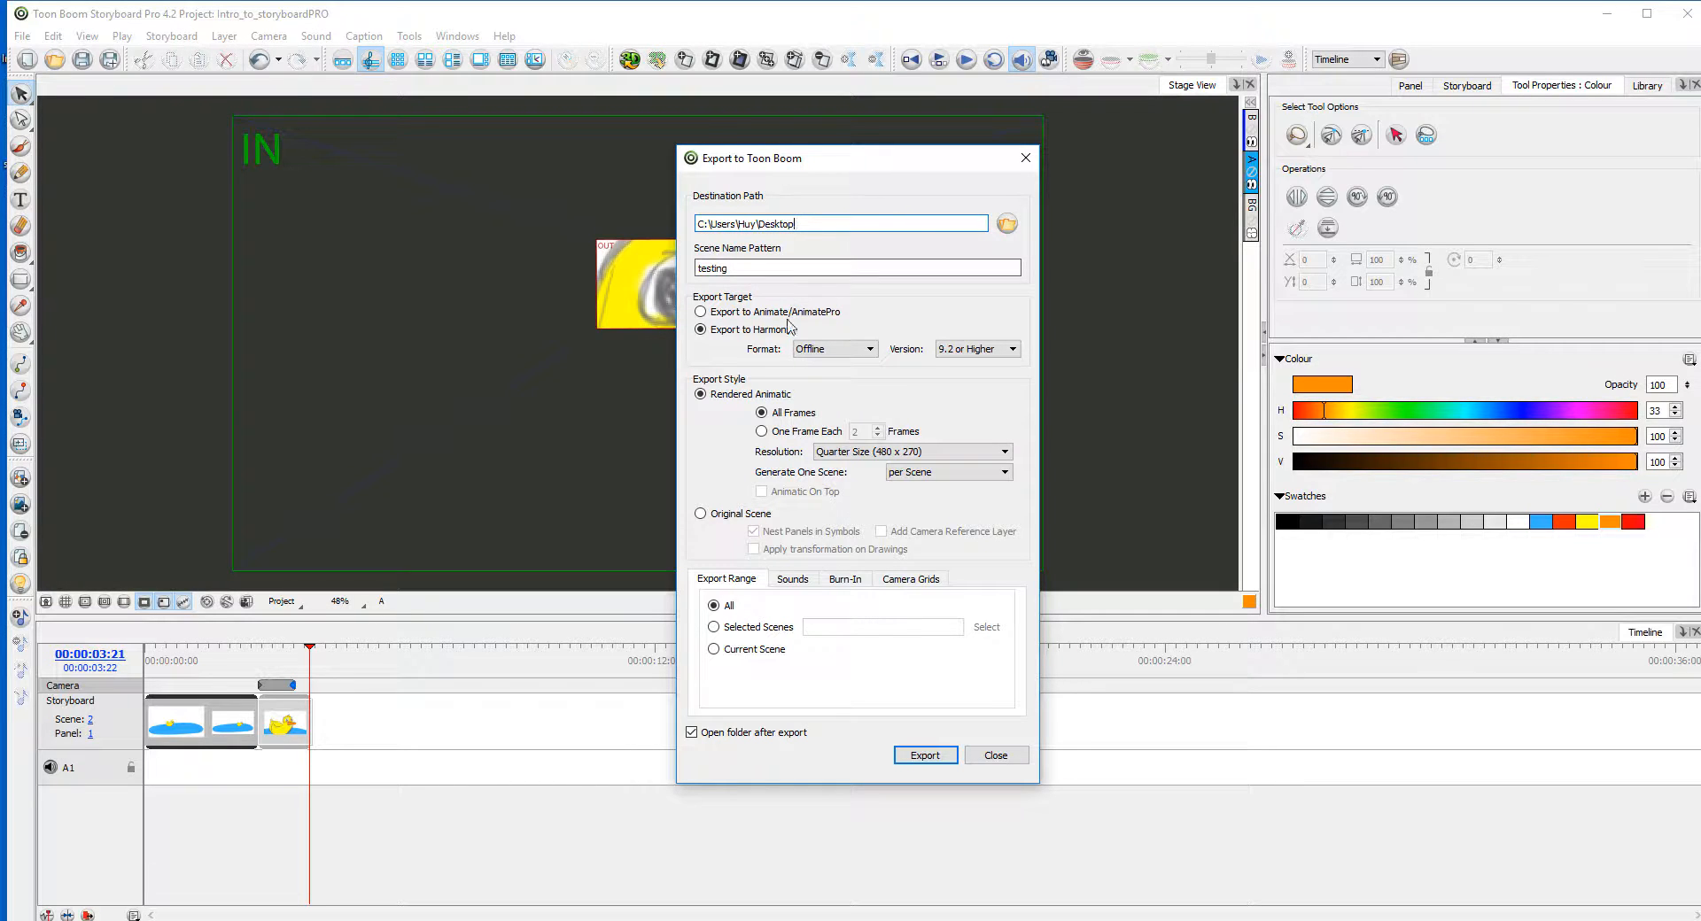
double_click(746, 267)
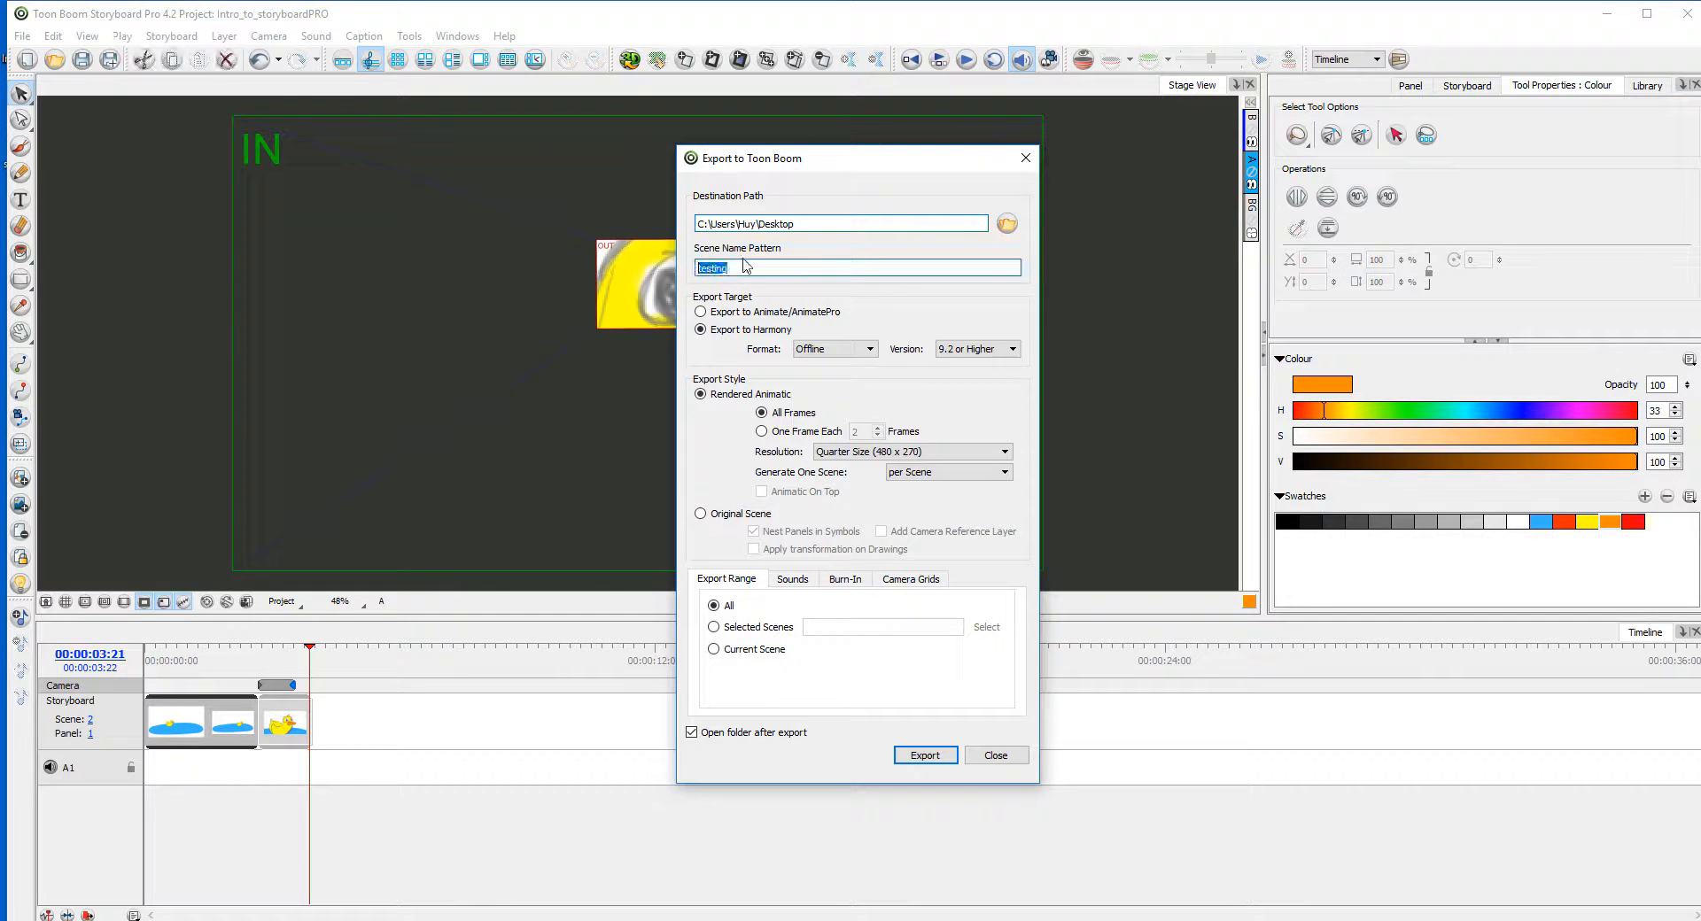
text(DuckInPond)
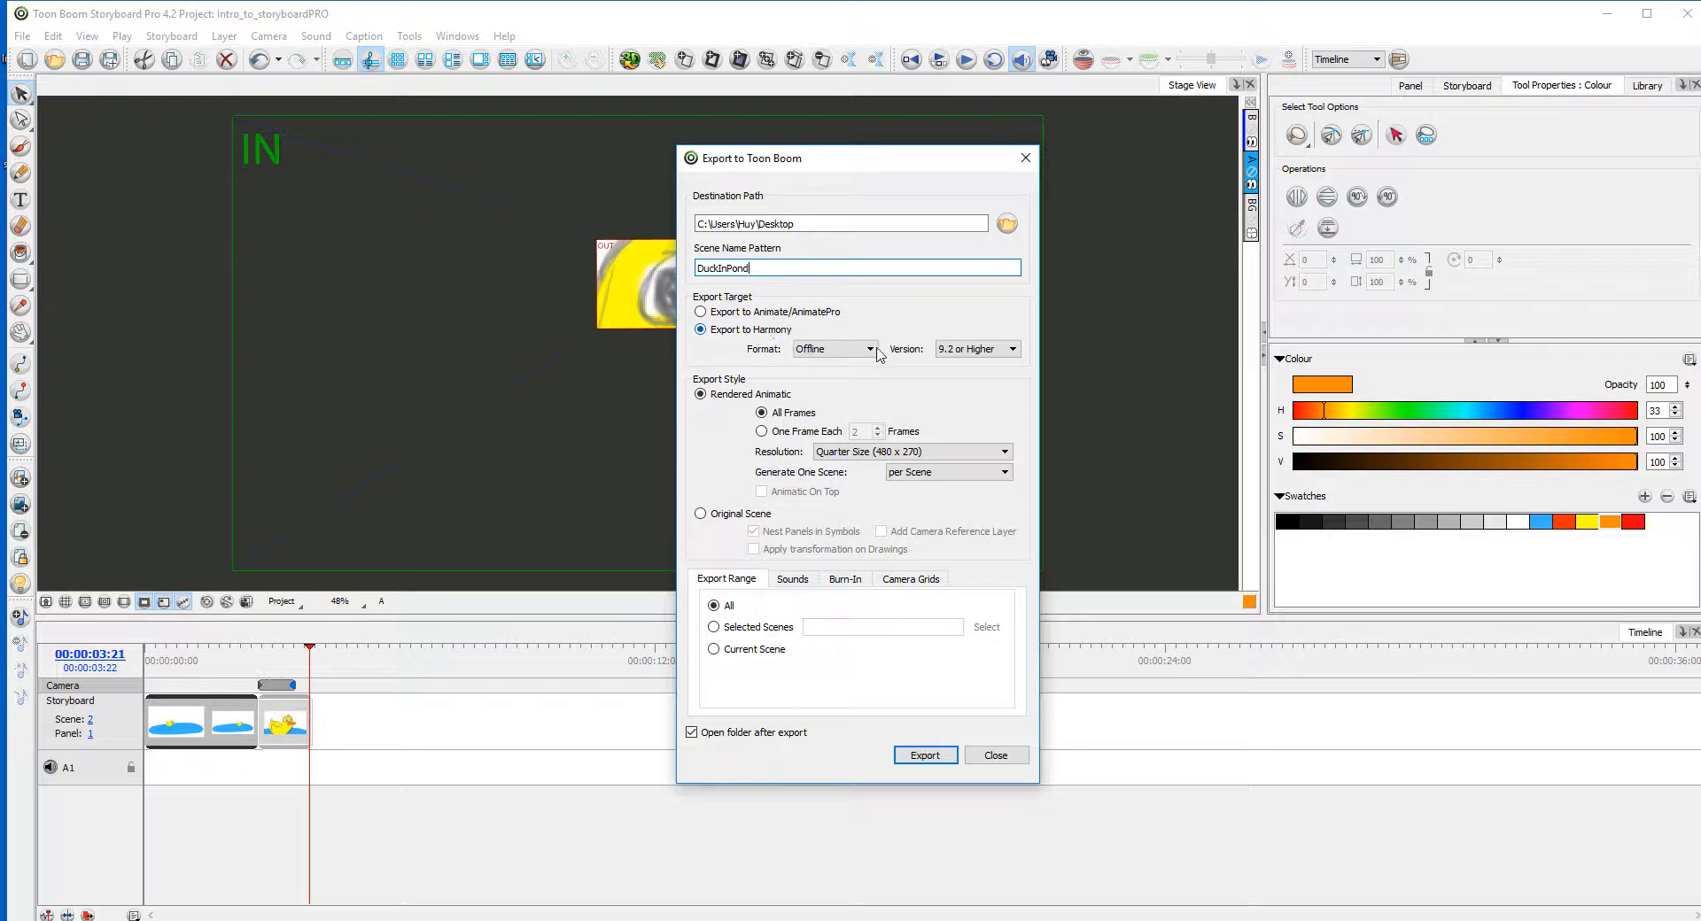
Step: Export all scenes to Harmony 9.2 or Higher as a rendered animatic, one scene per Scene at Quarter Size (480 x 270), and close the export settings
click(988, 349)
click(986, 376)
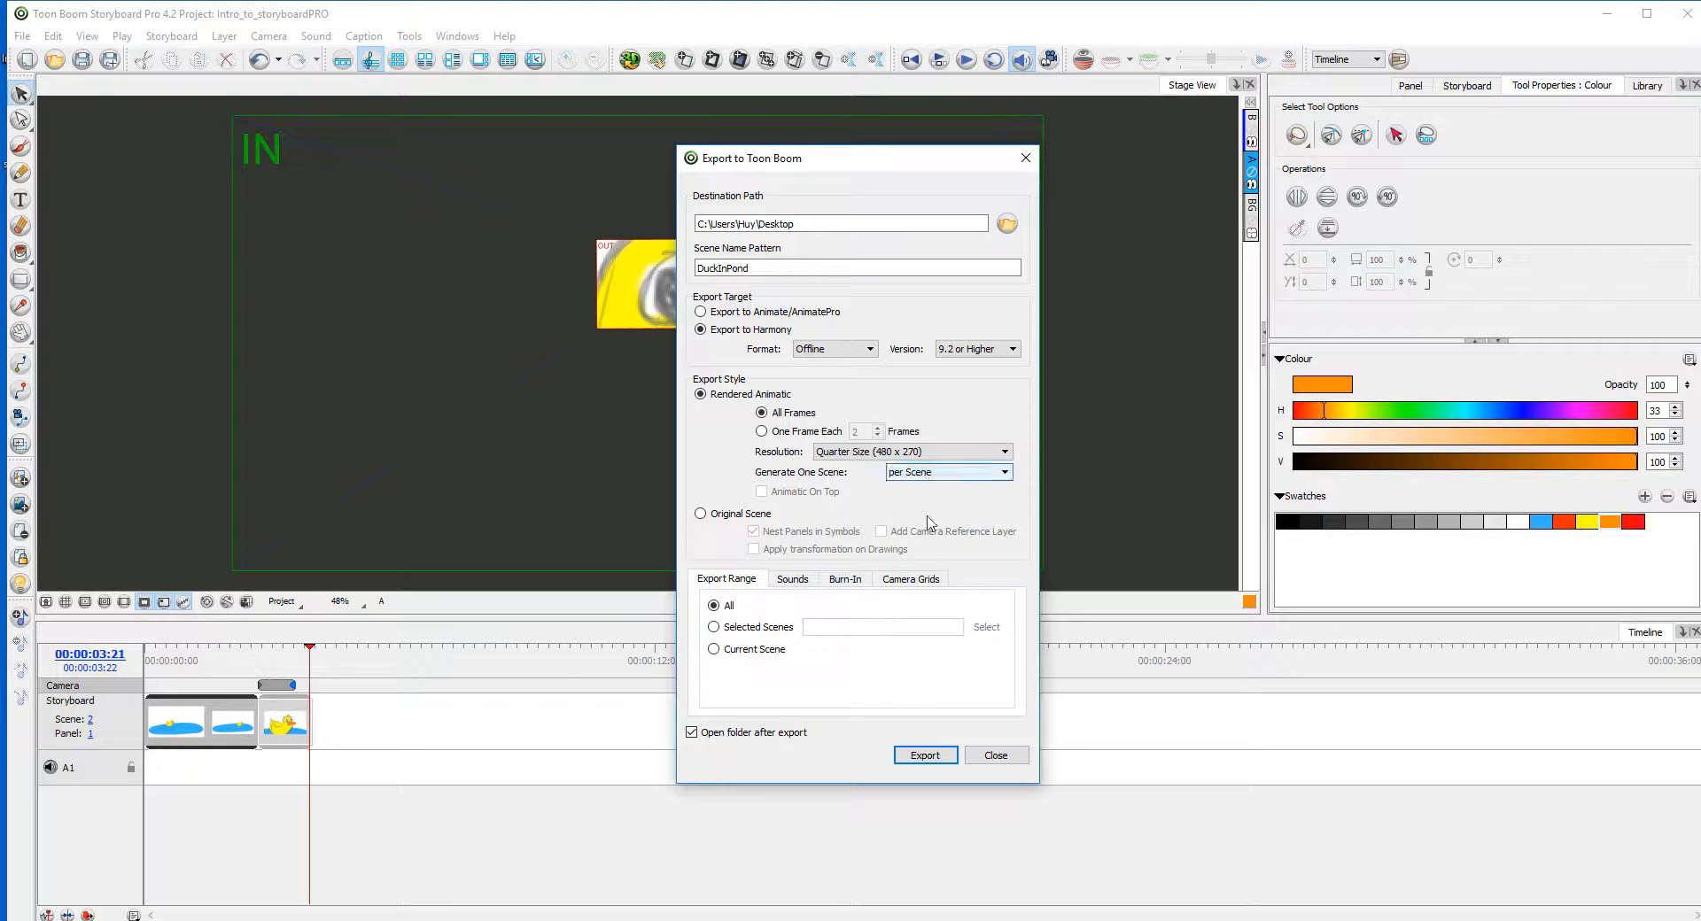
click(934, 762)
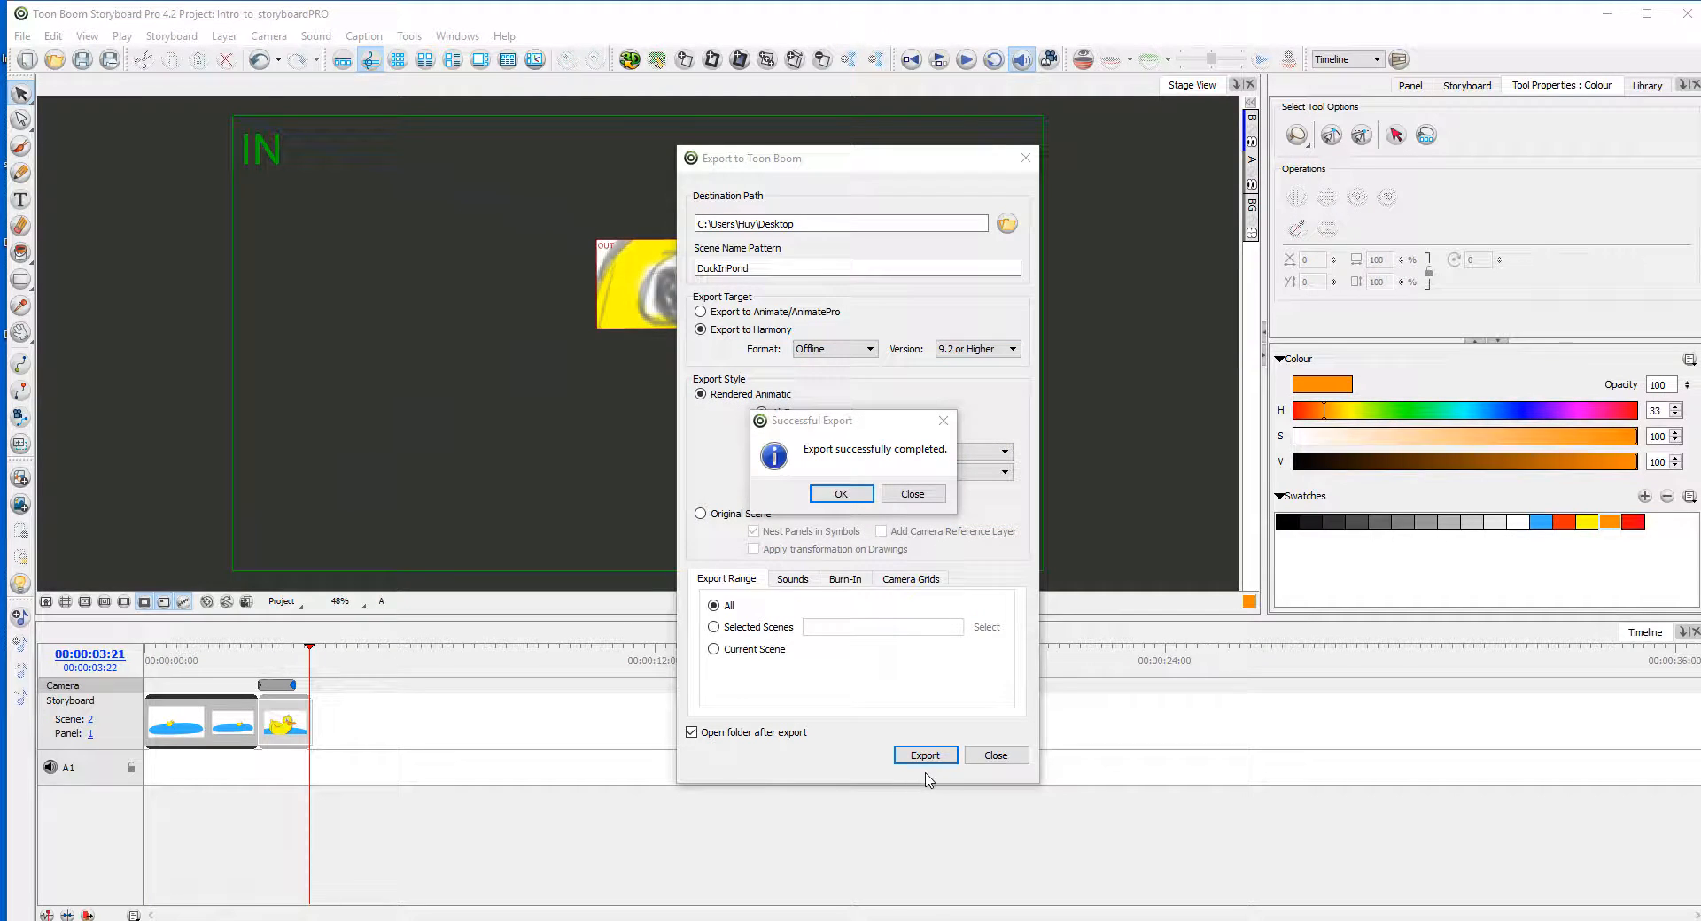
click(842, 494)
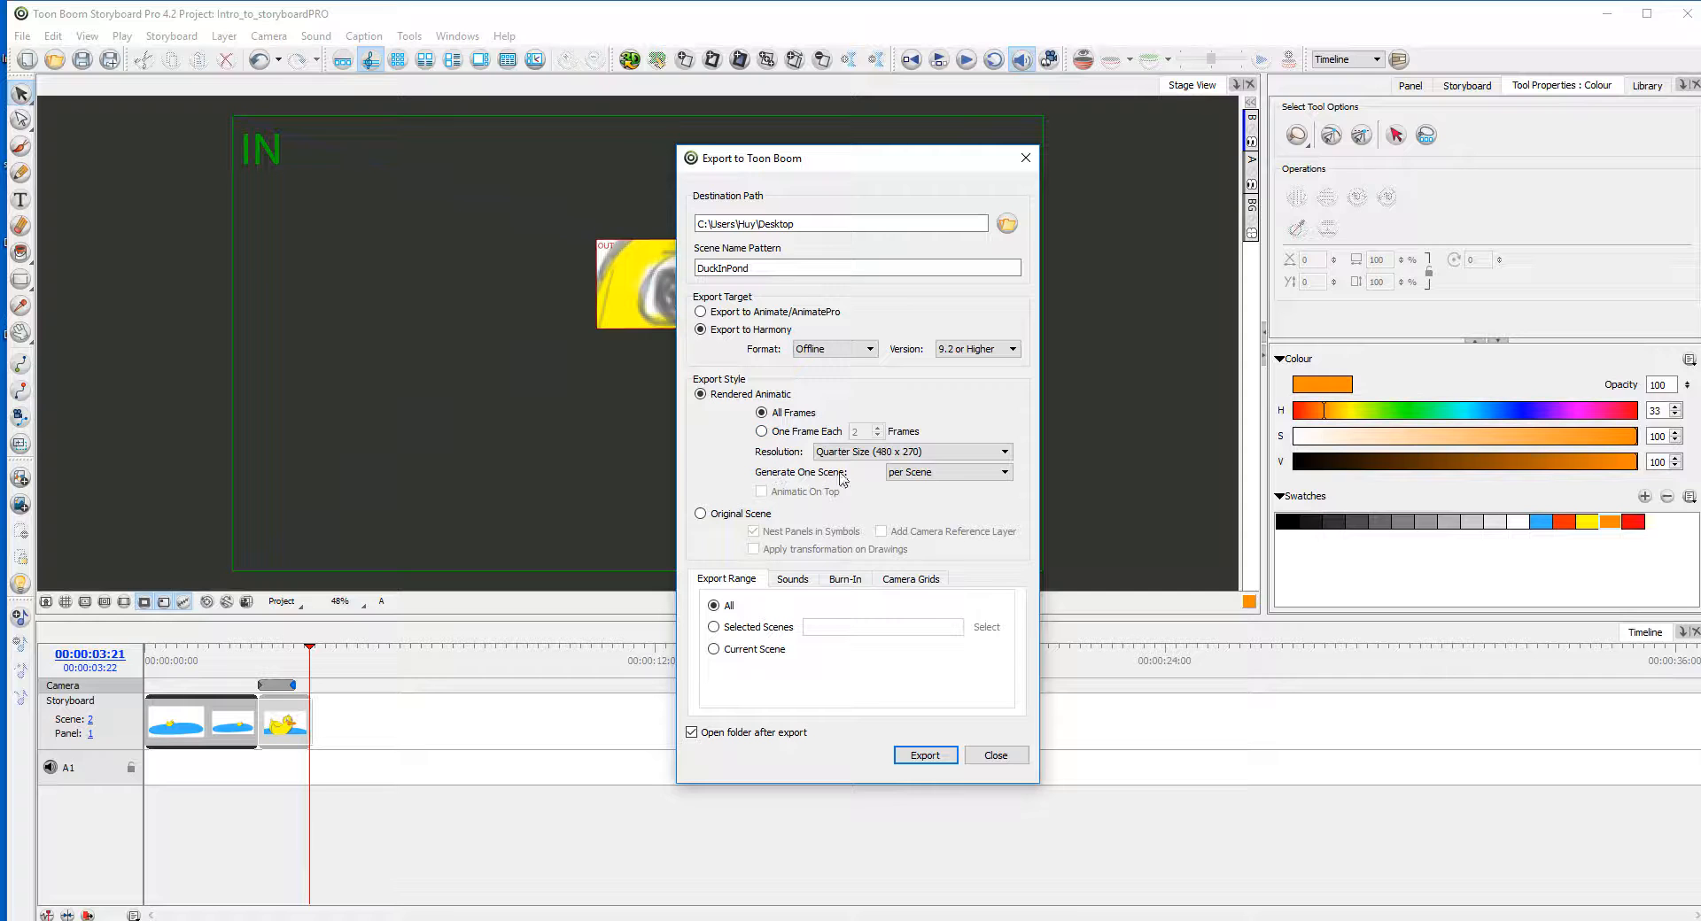
click(913, 473)
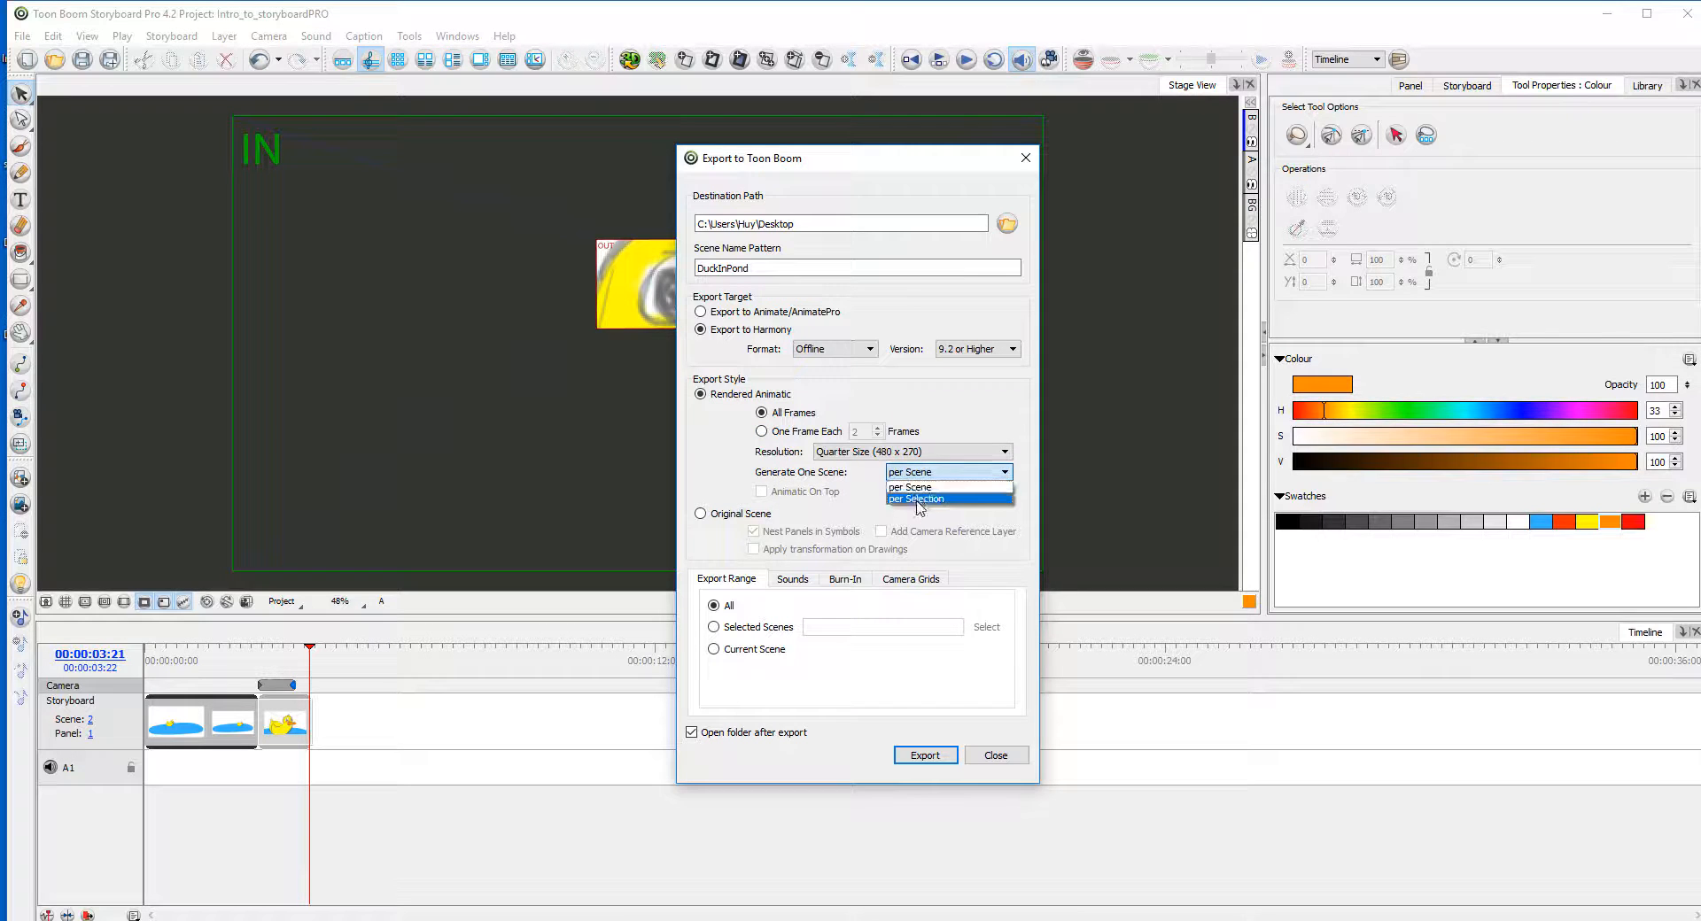
click(1005, 758)
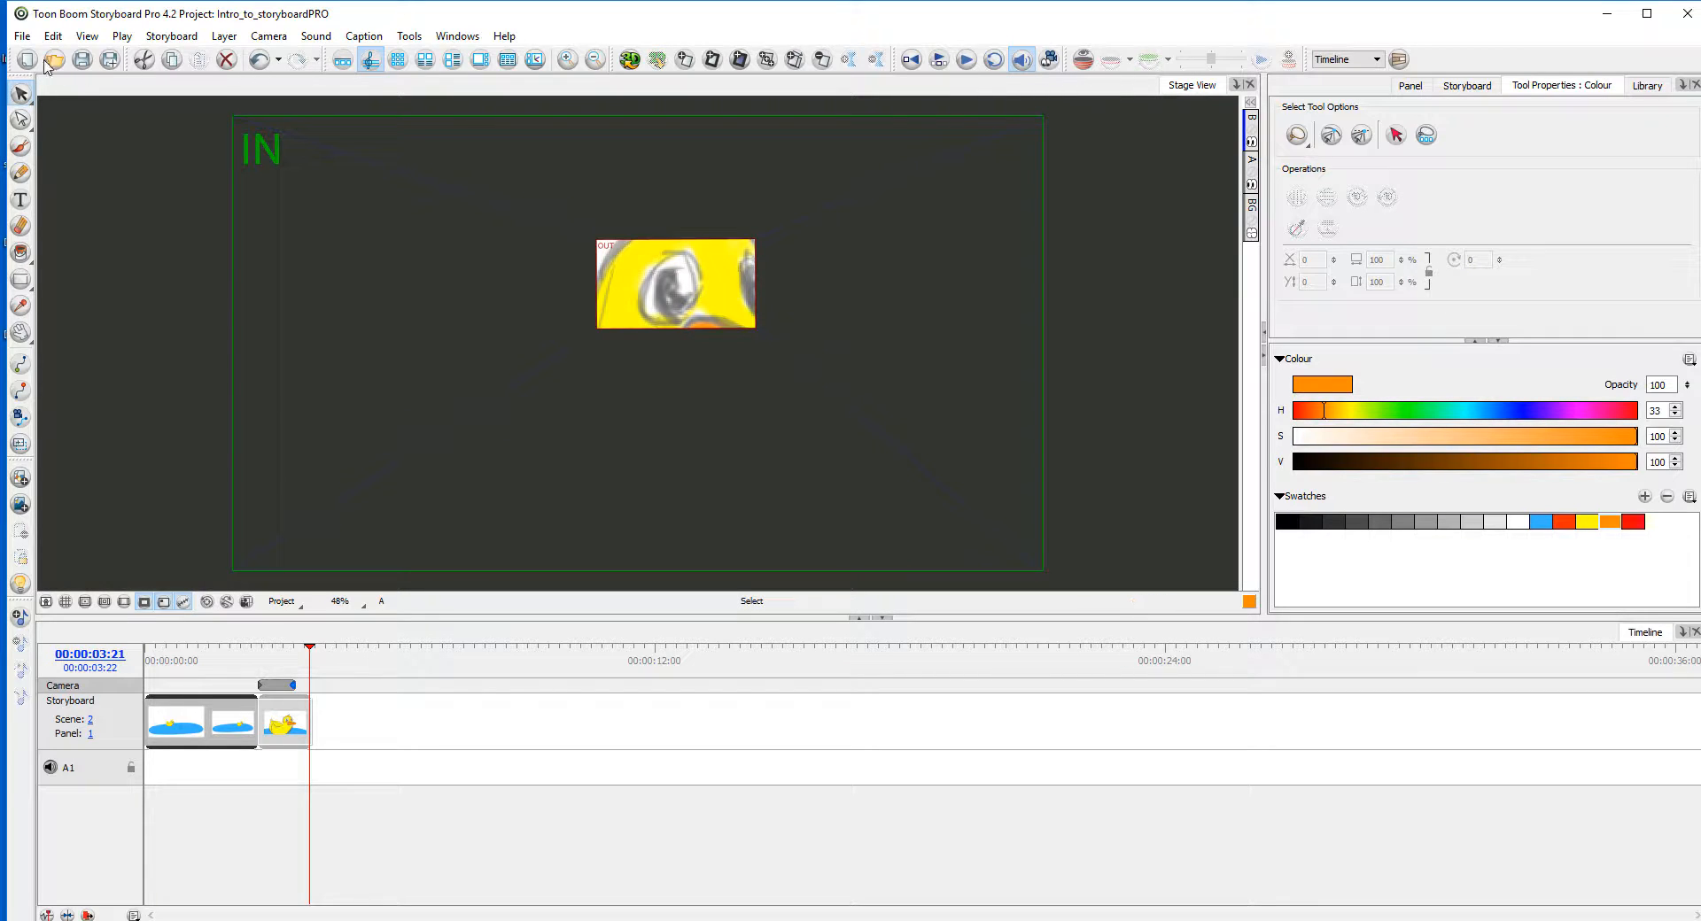
Step: Examine how the timeline panels divide into scene 1 and scene 2 by viewing each panel in turn
click(24, 40)
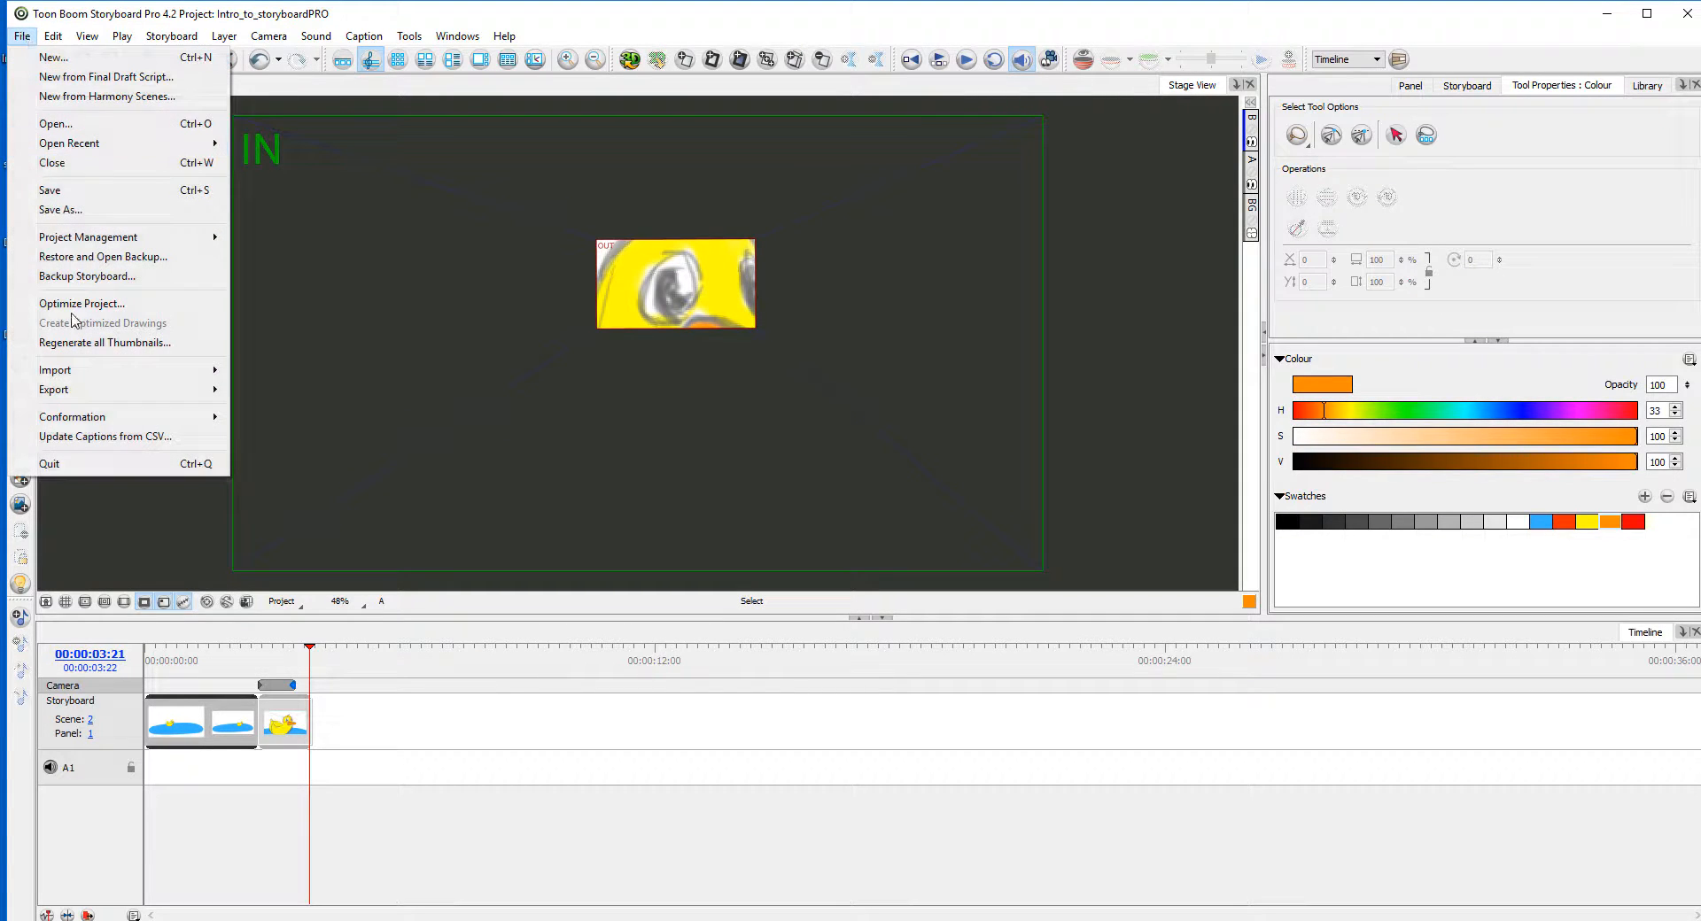
mouse_move(103, 395)
click(343, 763)
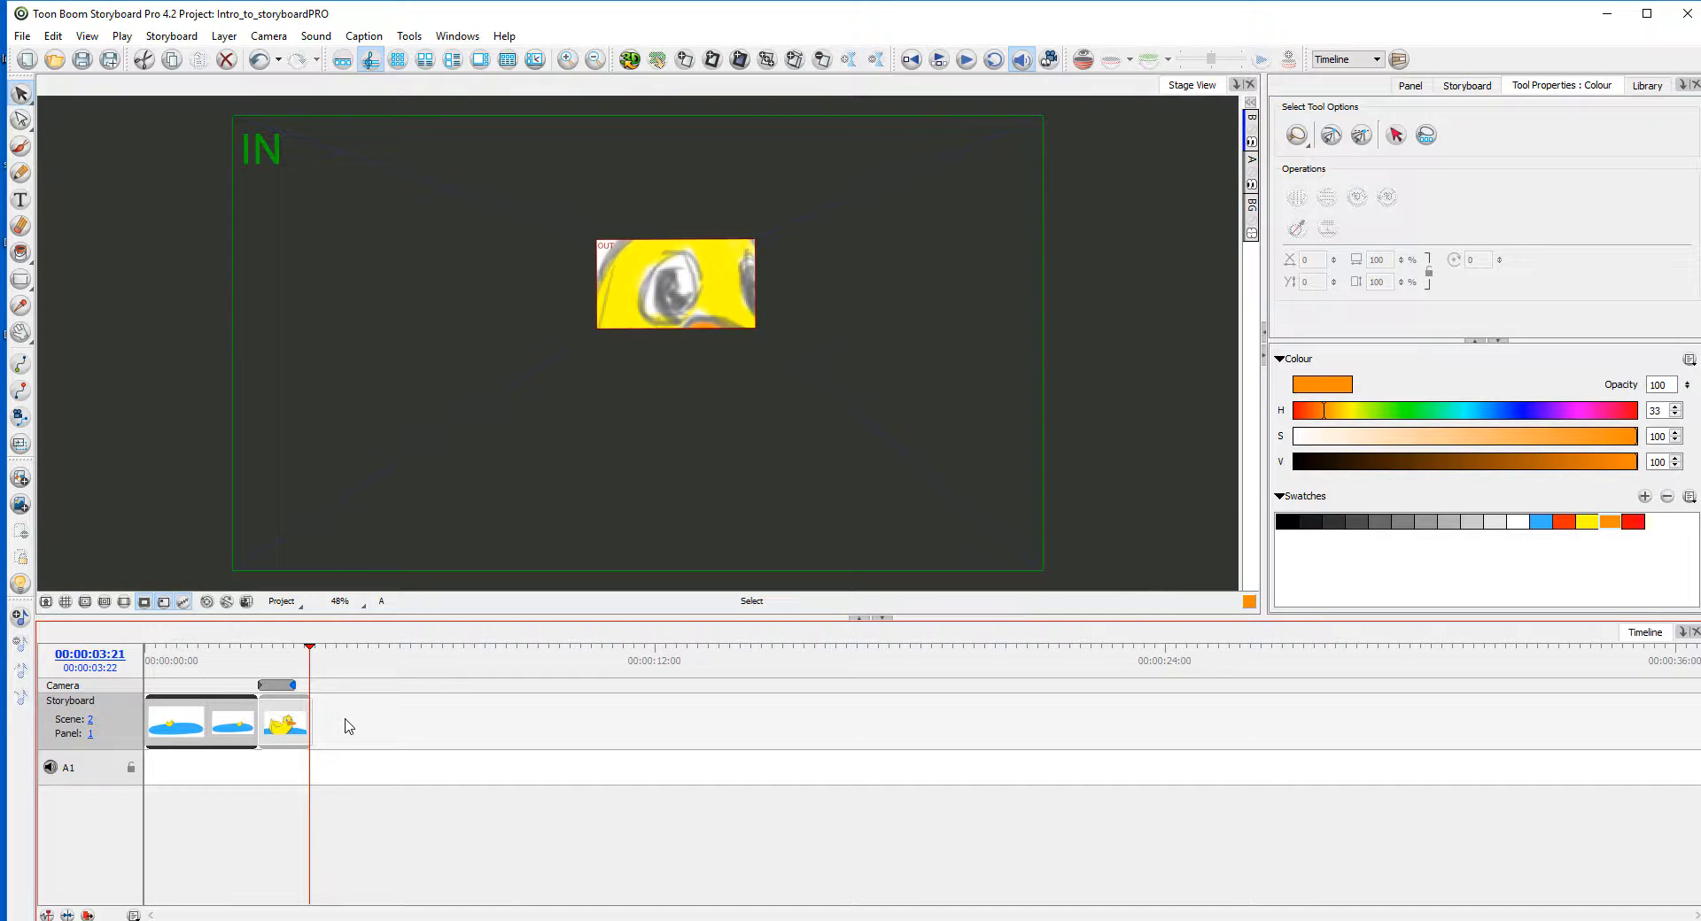
click(280, 720)
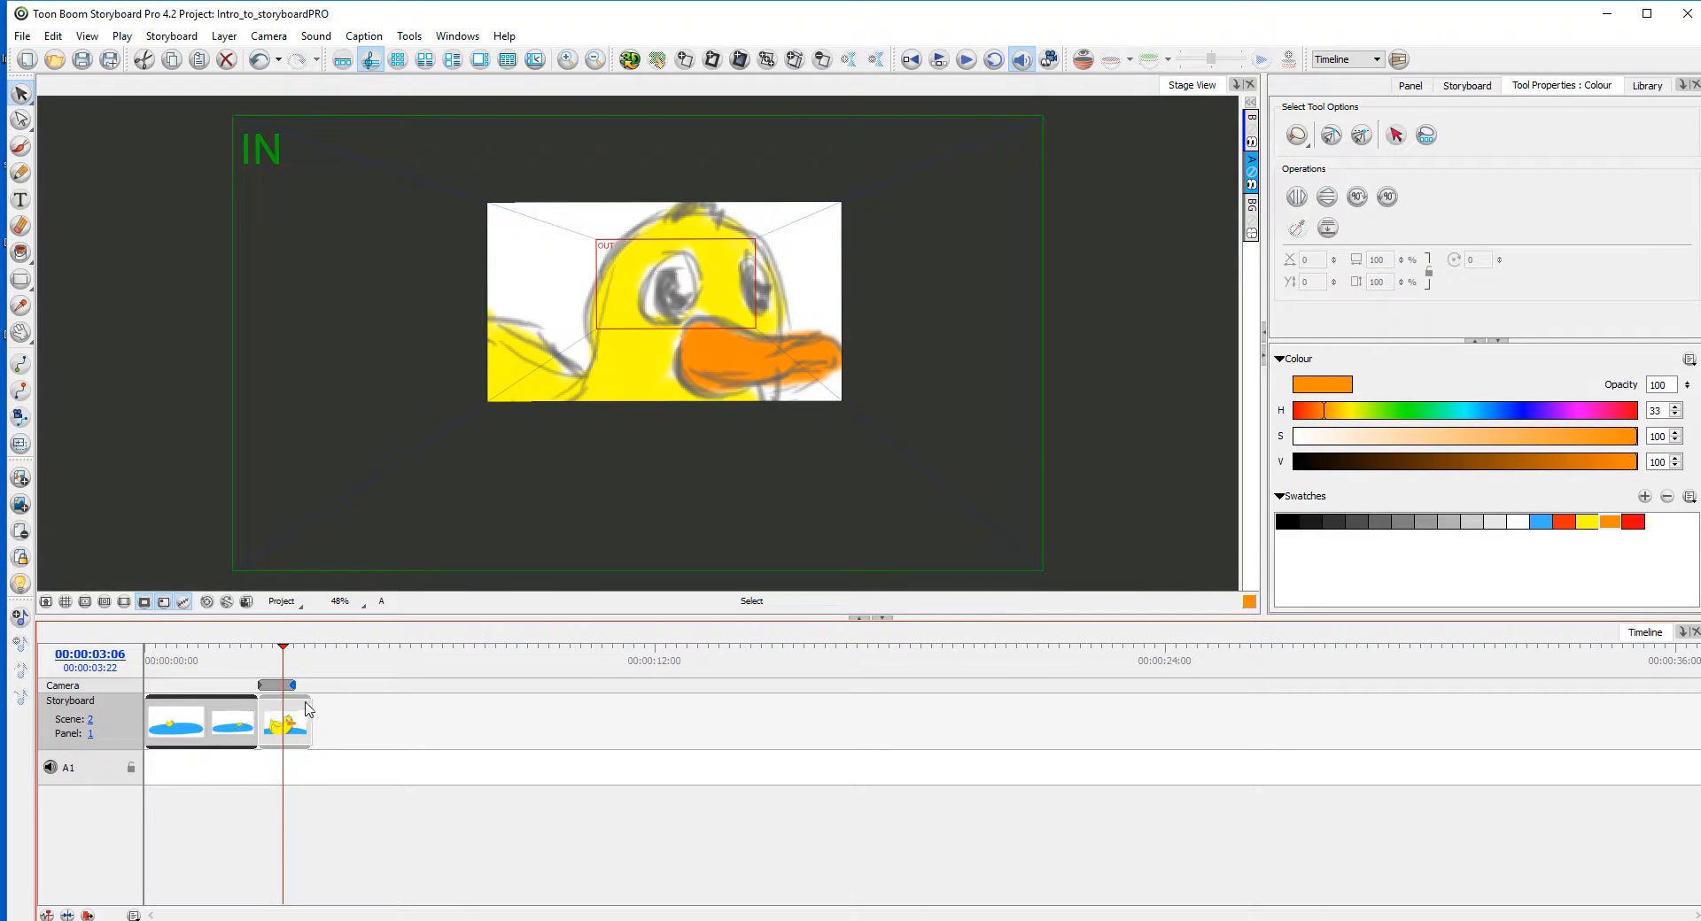
click(307, 704)
drag(196, 664, 140, 663)
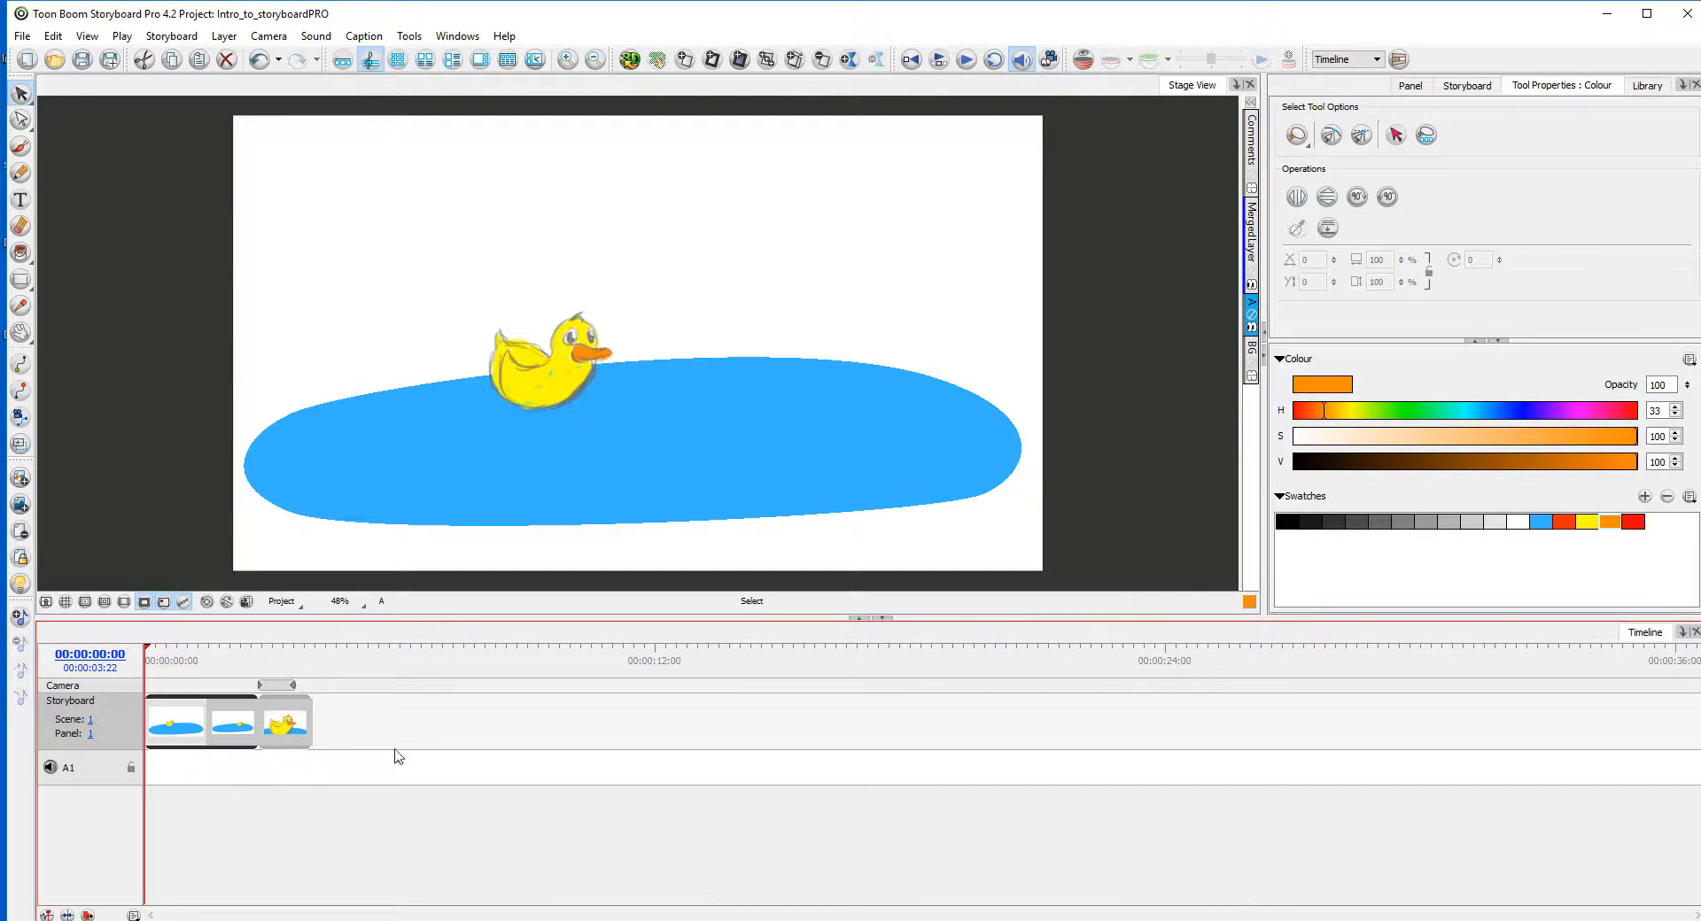
click(364, 686)
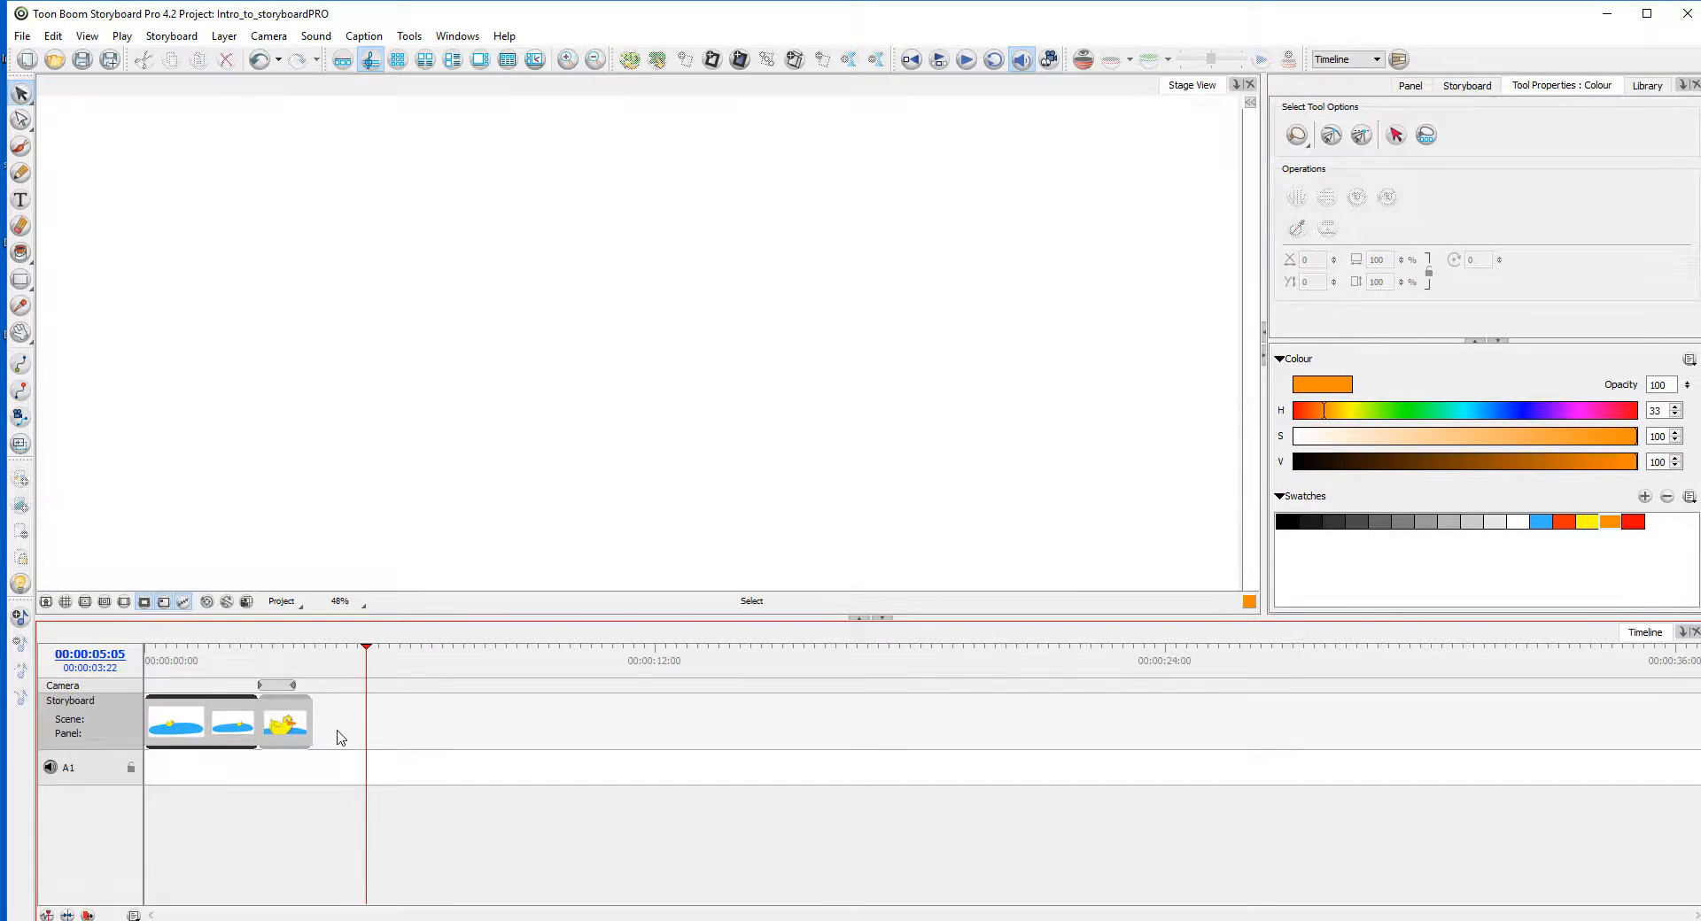
click(290, 725)
click(204, 716)
click(241, 716)
click(289, 716)
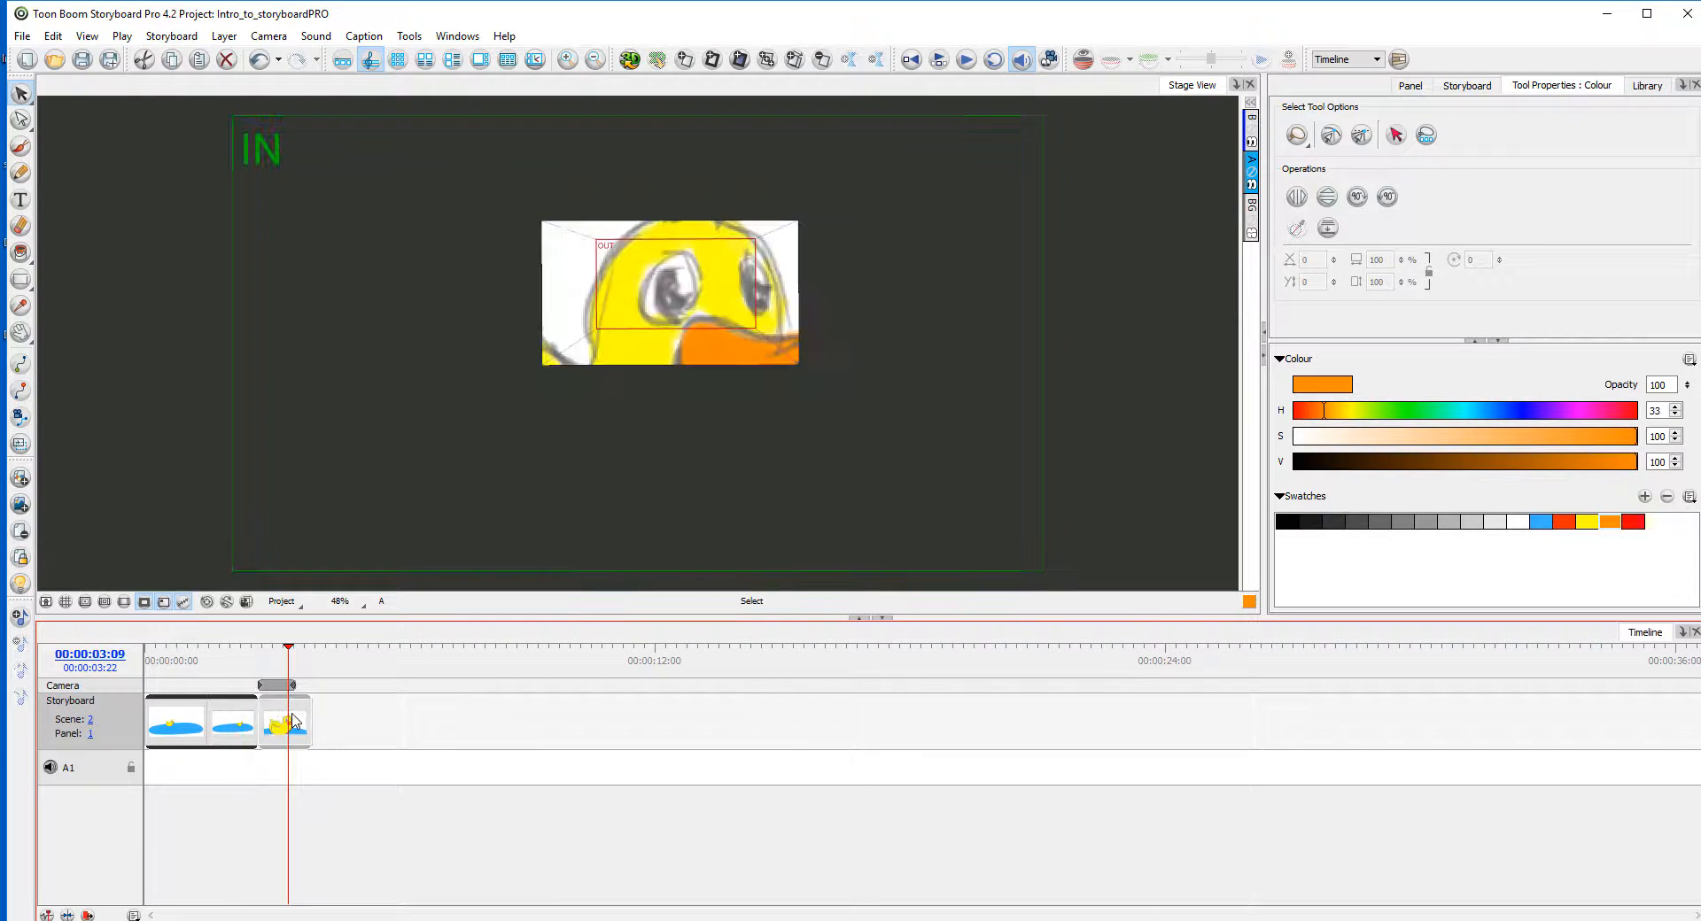
click(173, 724)
click(229, 725)
click(273, 724)
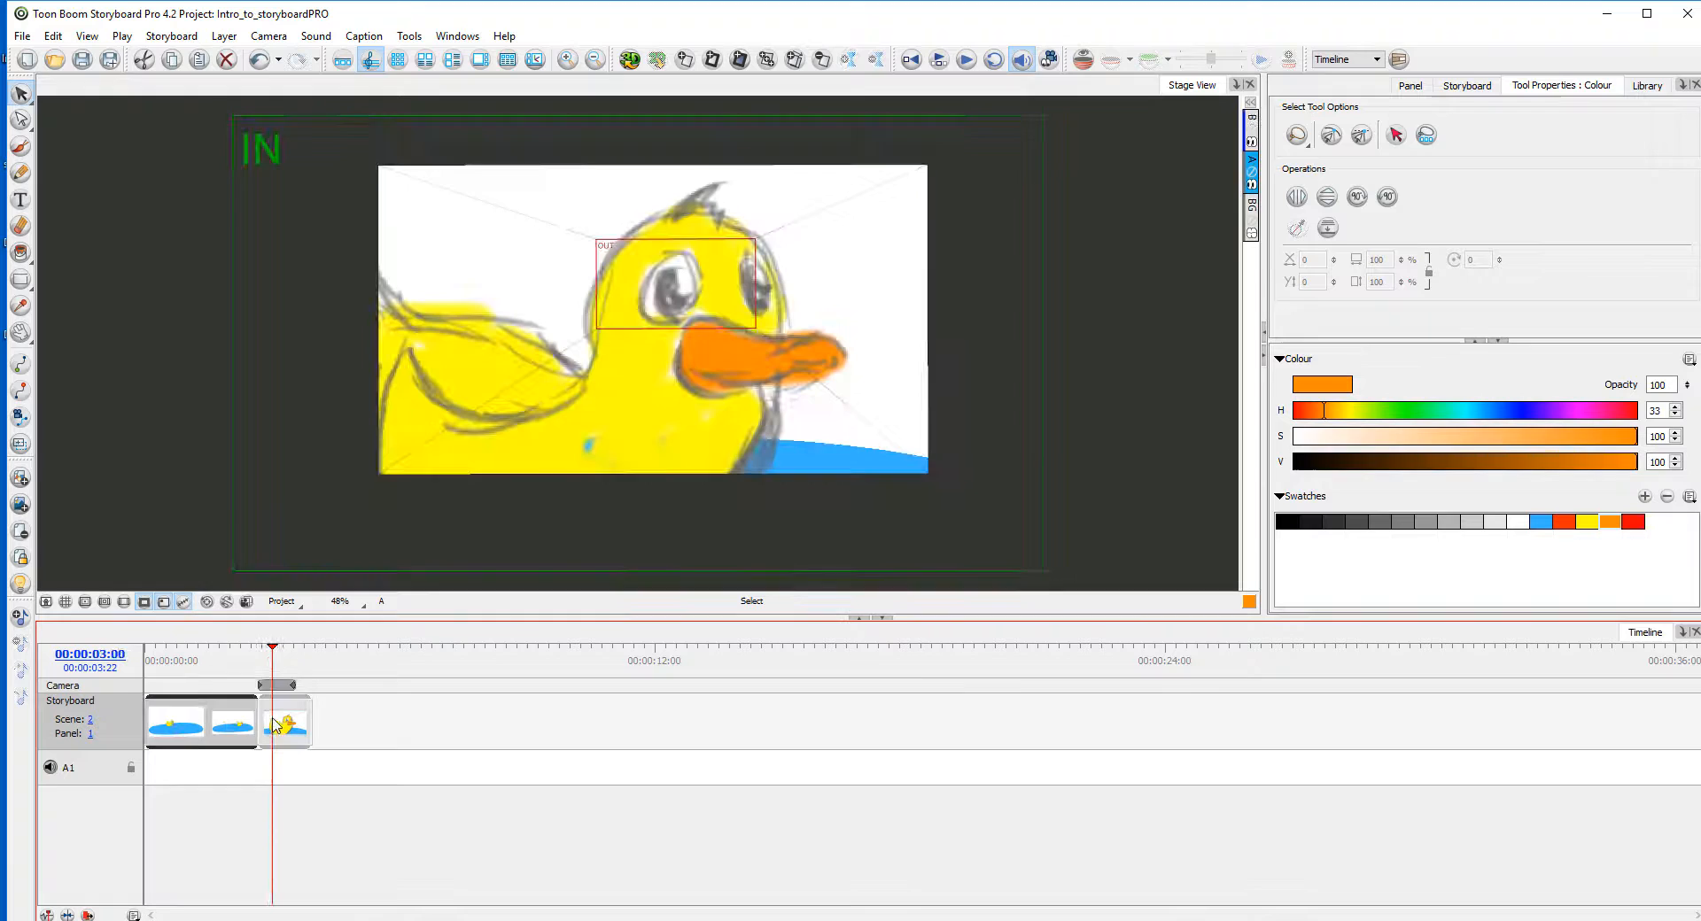
click(173, 724)
click(229, 724)
click(290, 731)
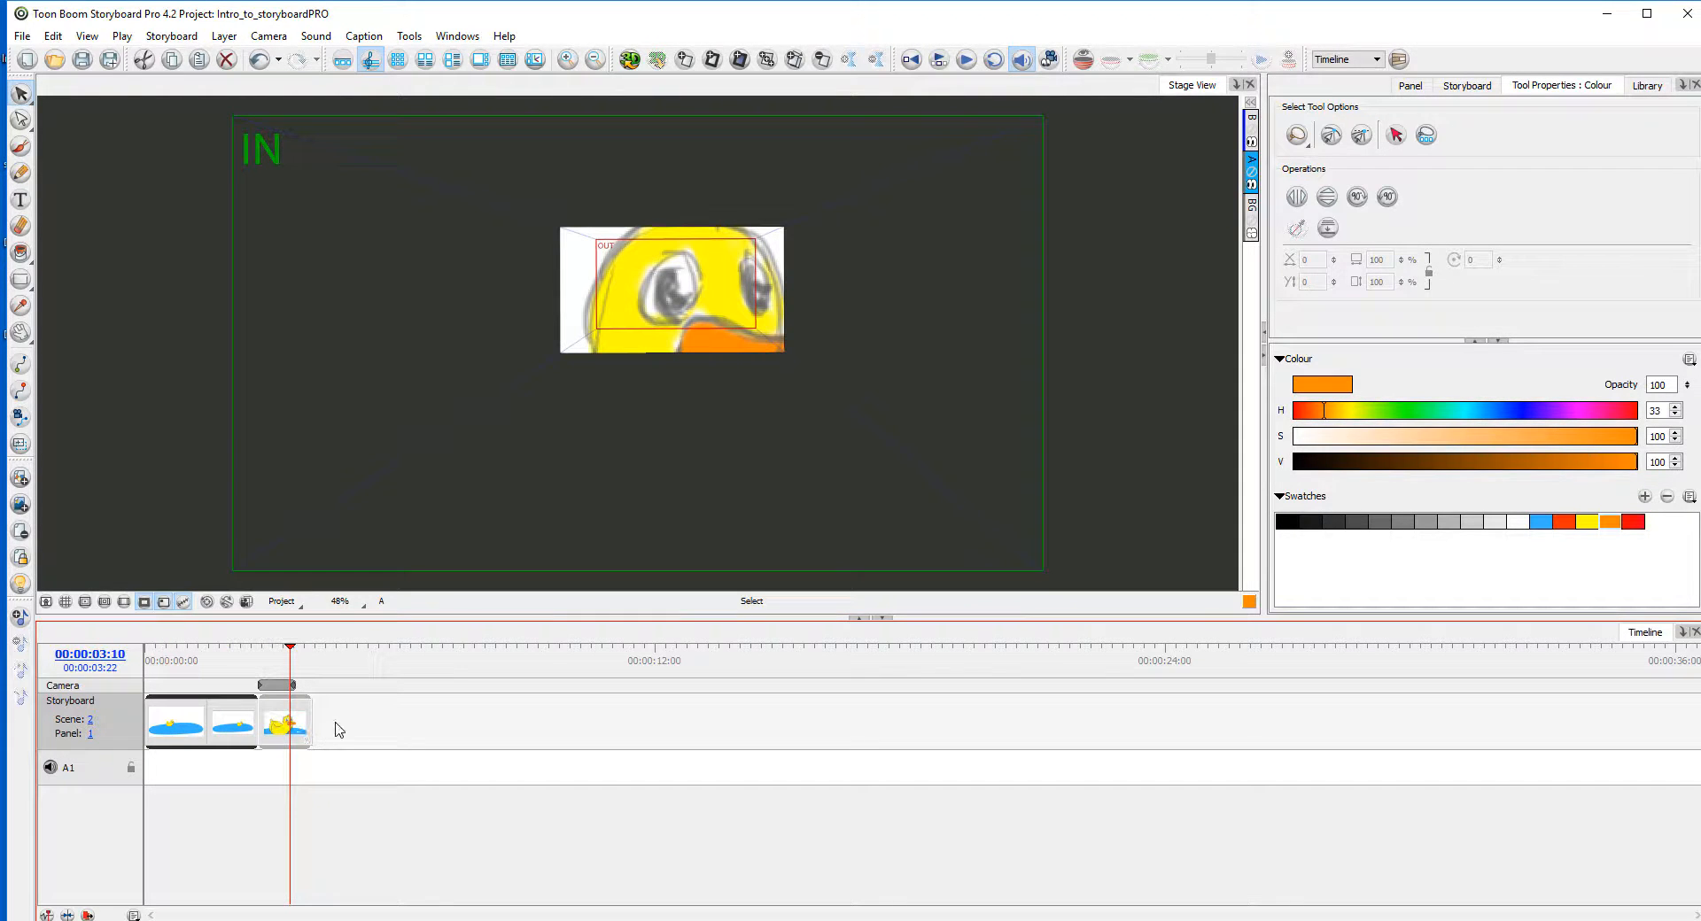
click(252, 778)
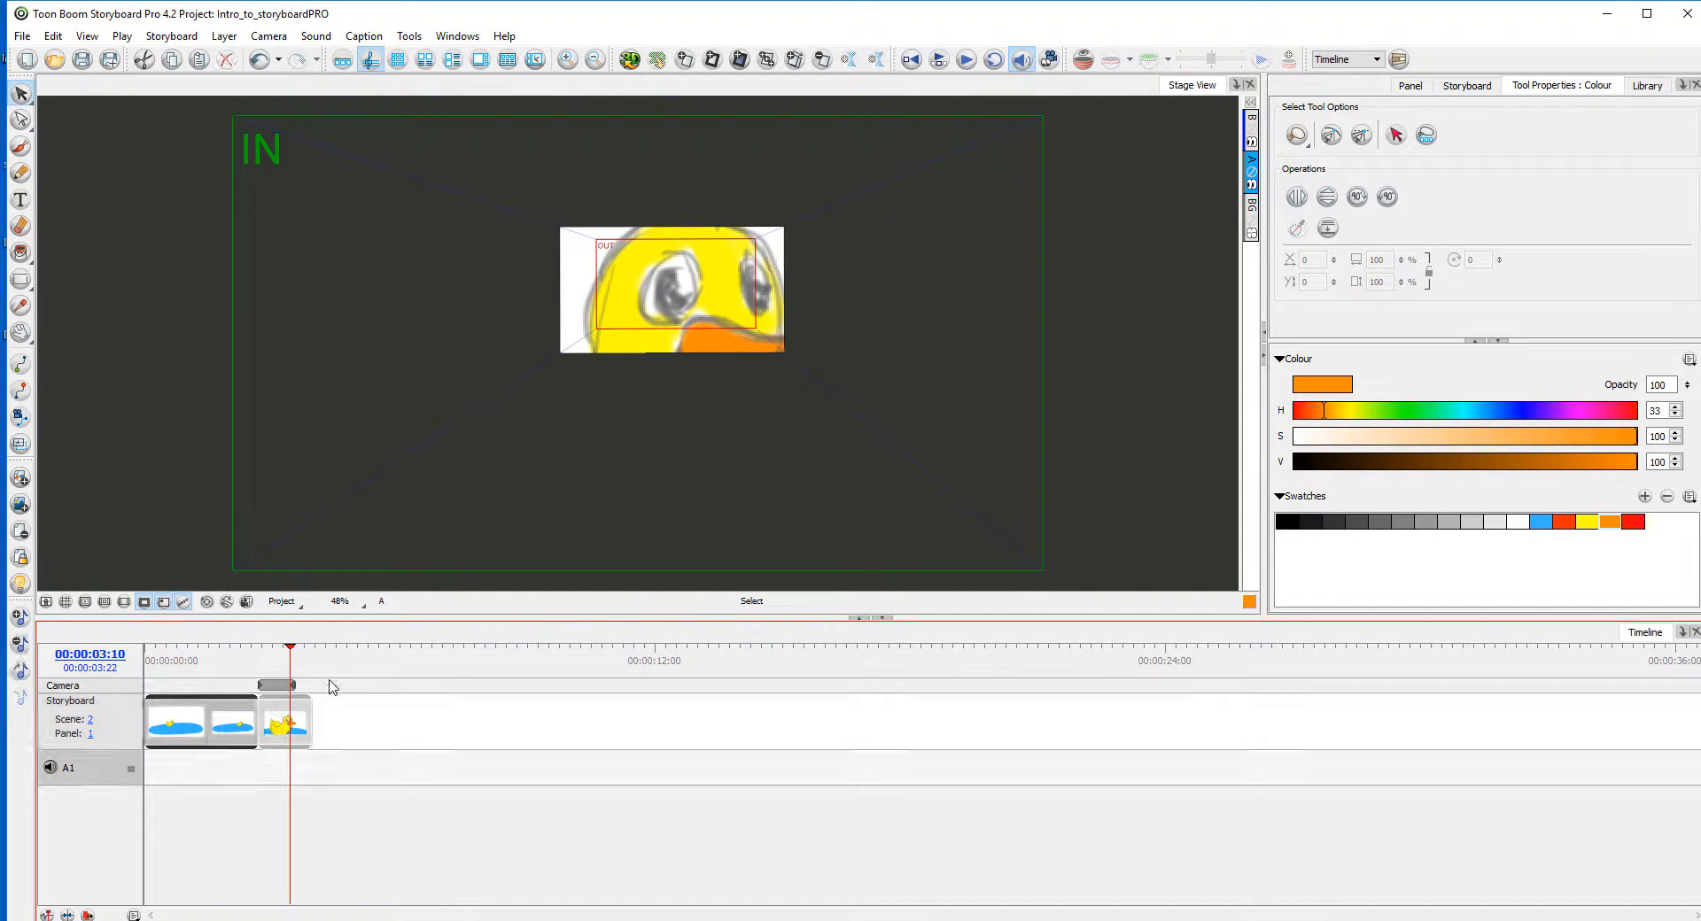
drag(344, 665, 144, 657)
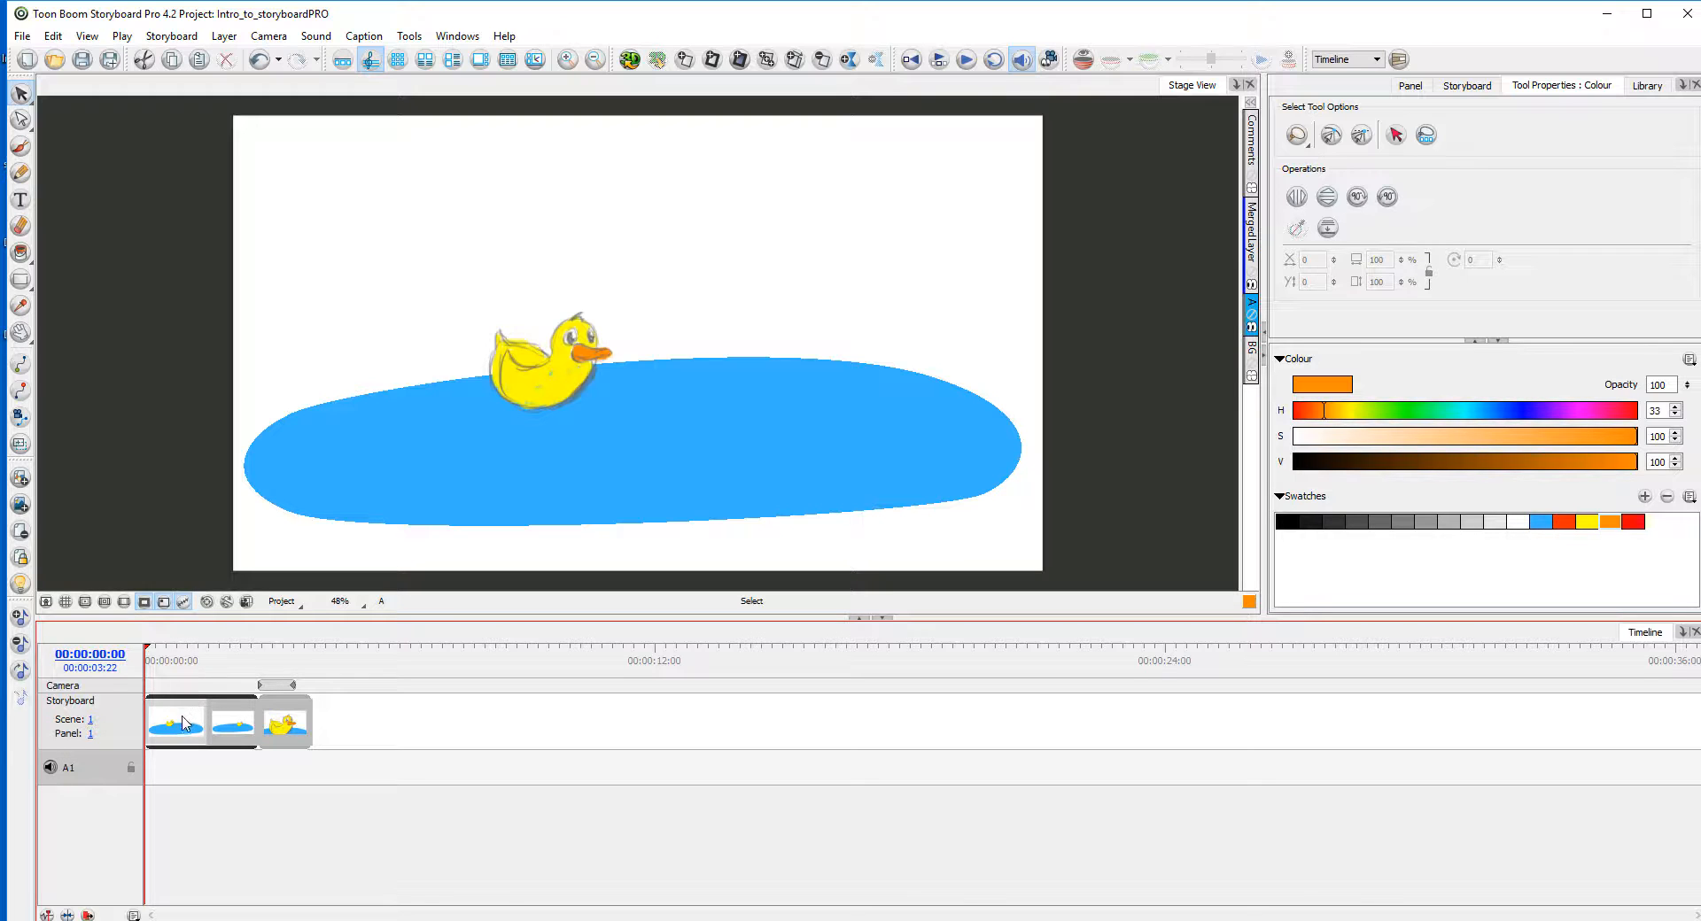
click(286, 728)
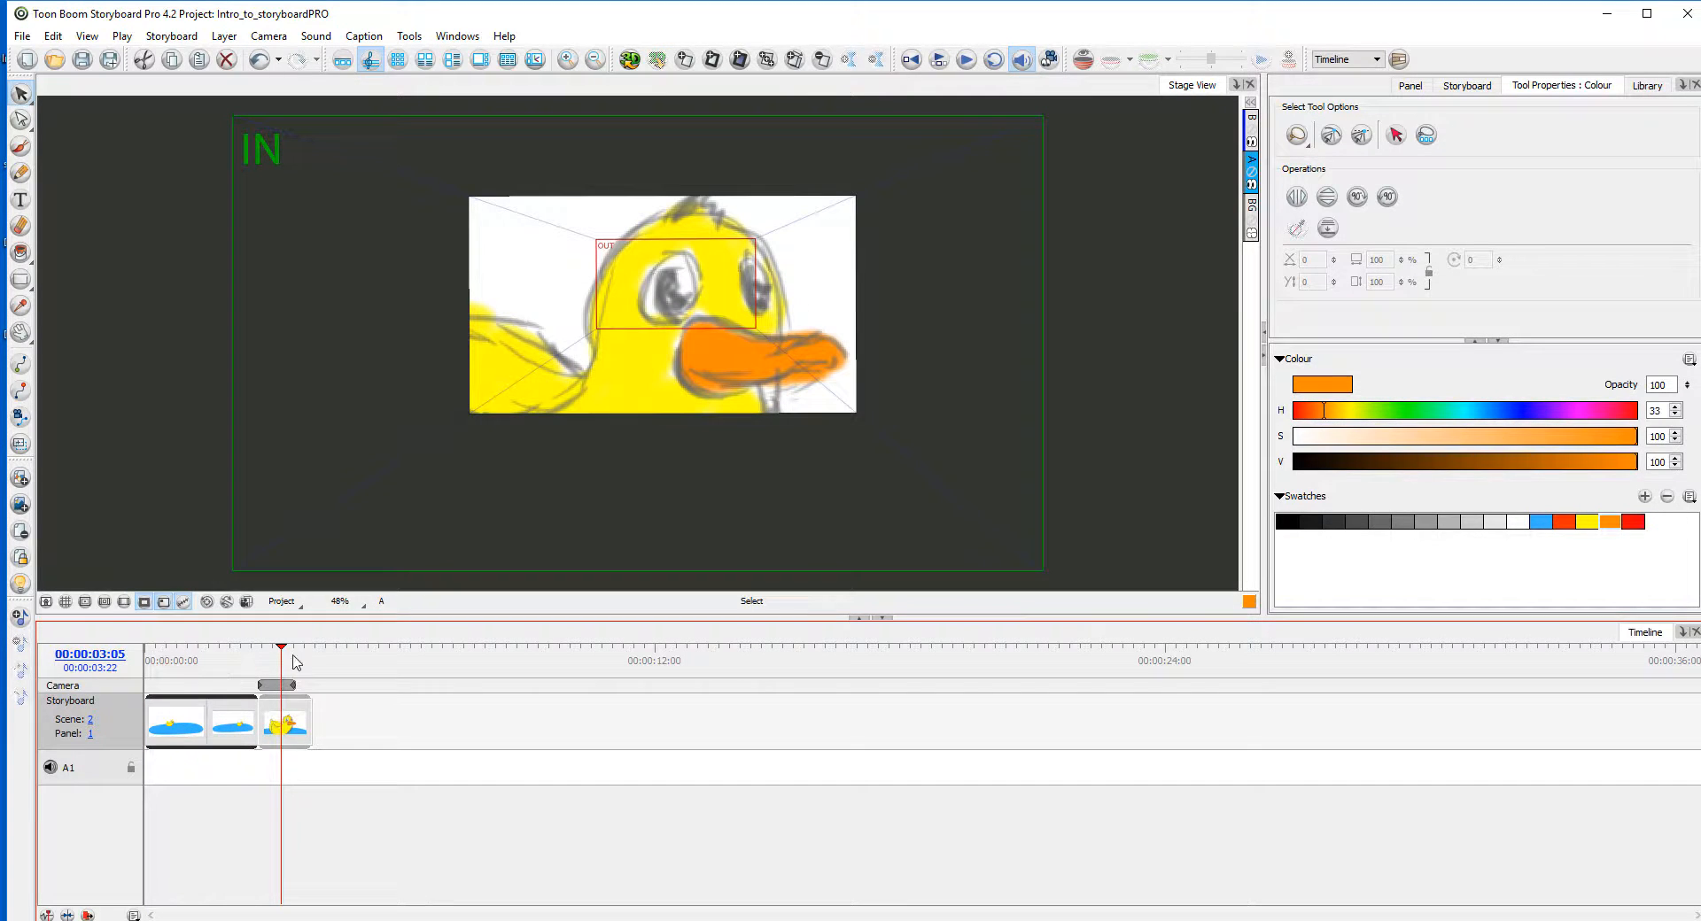
click(22, 38)
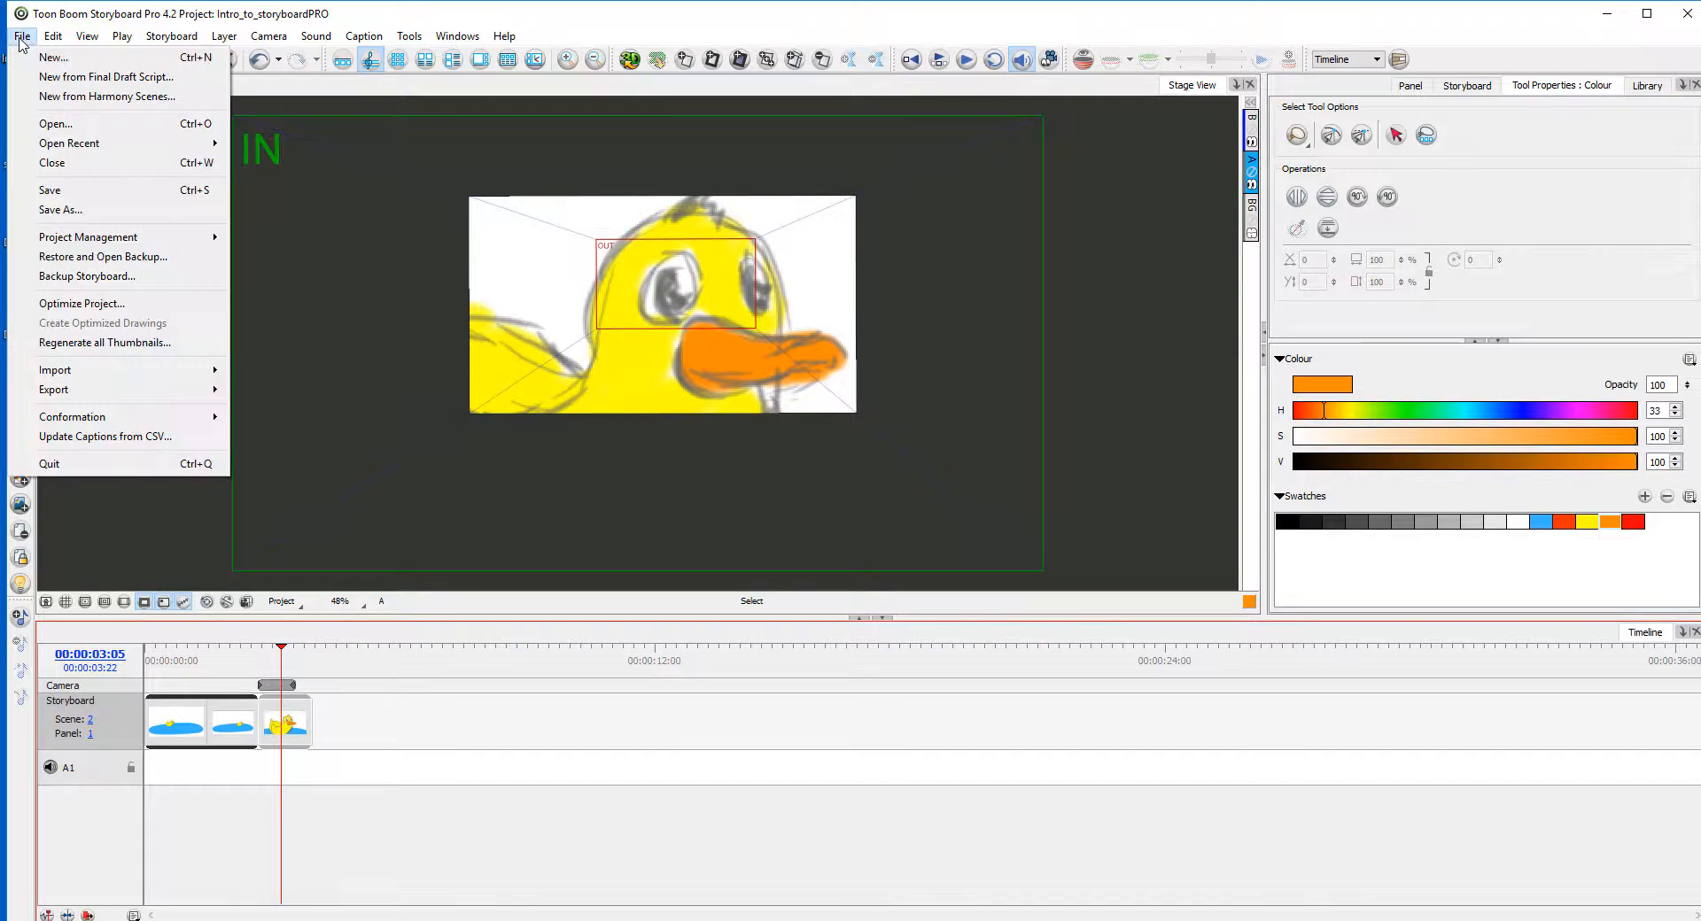
click(397, 722)
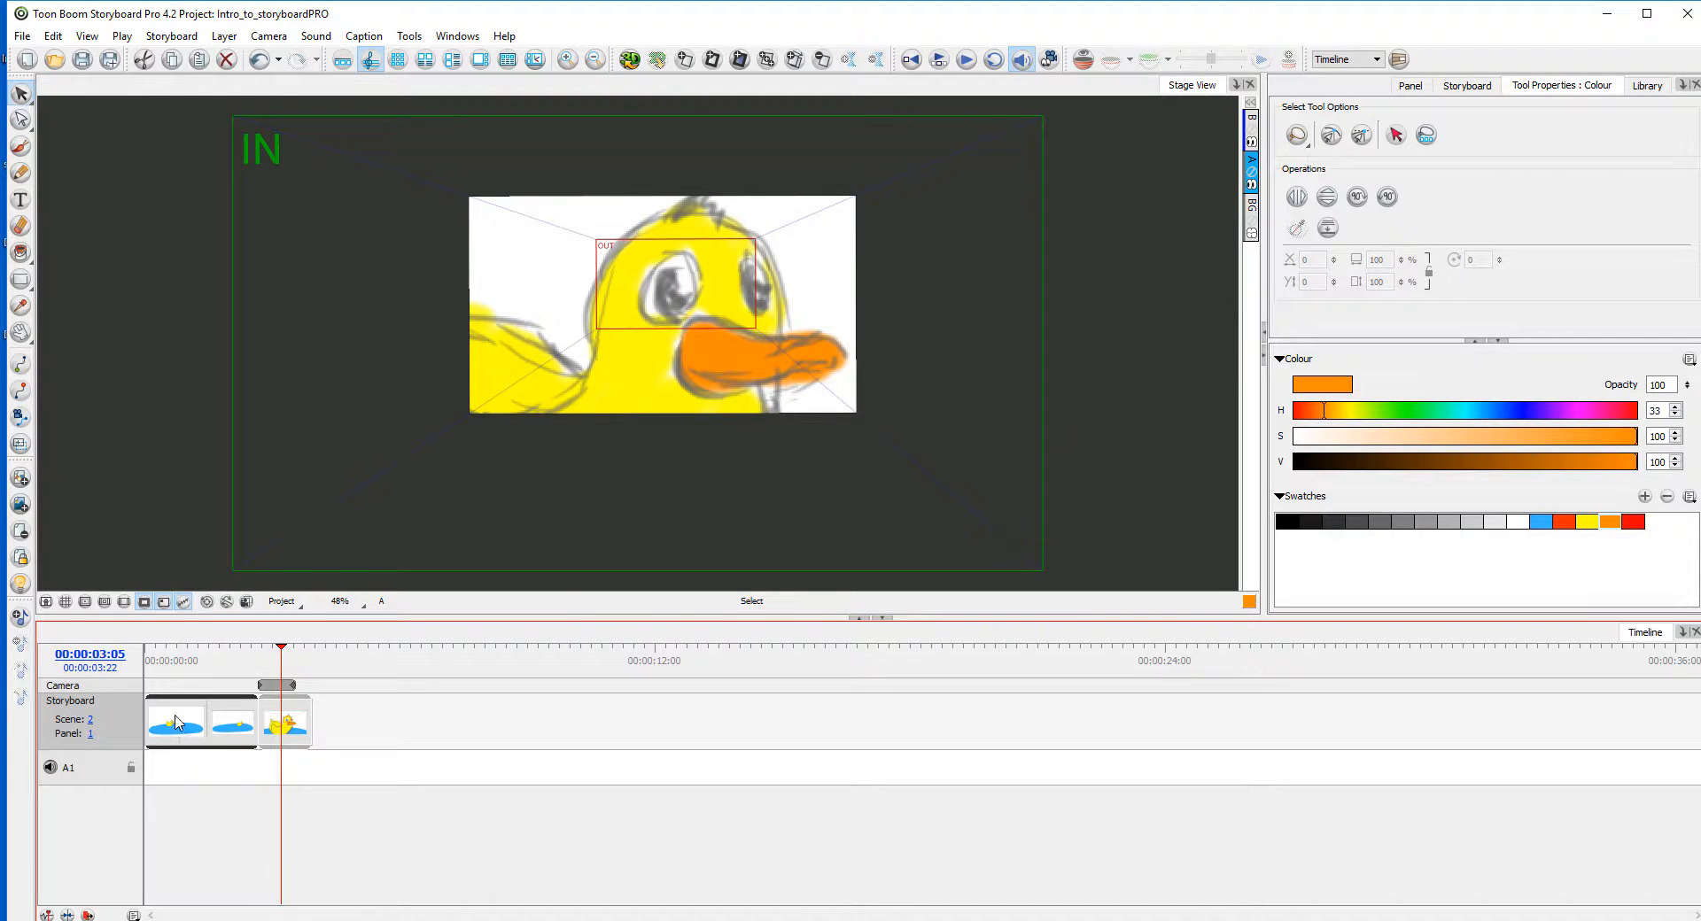
click(176, 718)
click(232, 720)
click(279, 725)
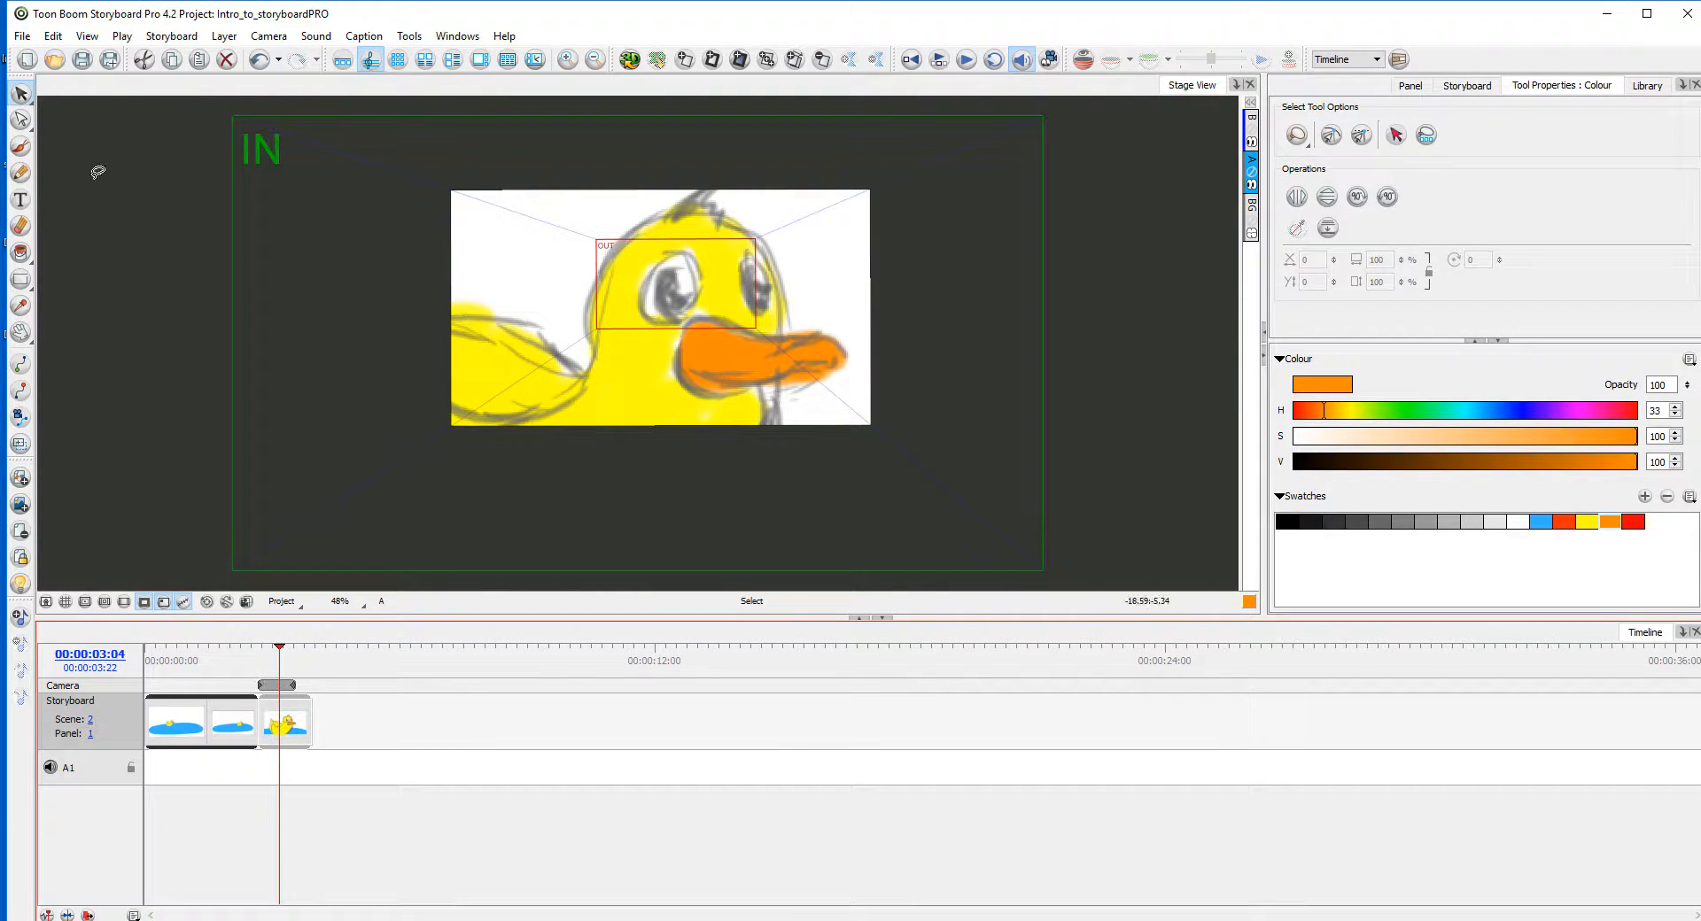
Step: Export the whole project to Harmony again as a rendered animatic with All Frames, generating one scene per Selection
click(22, 36)
mouse_move(150, 403)
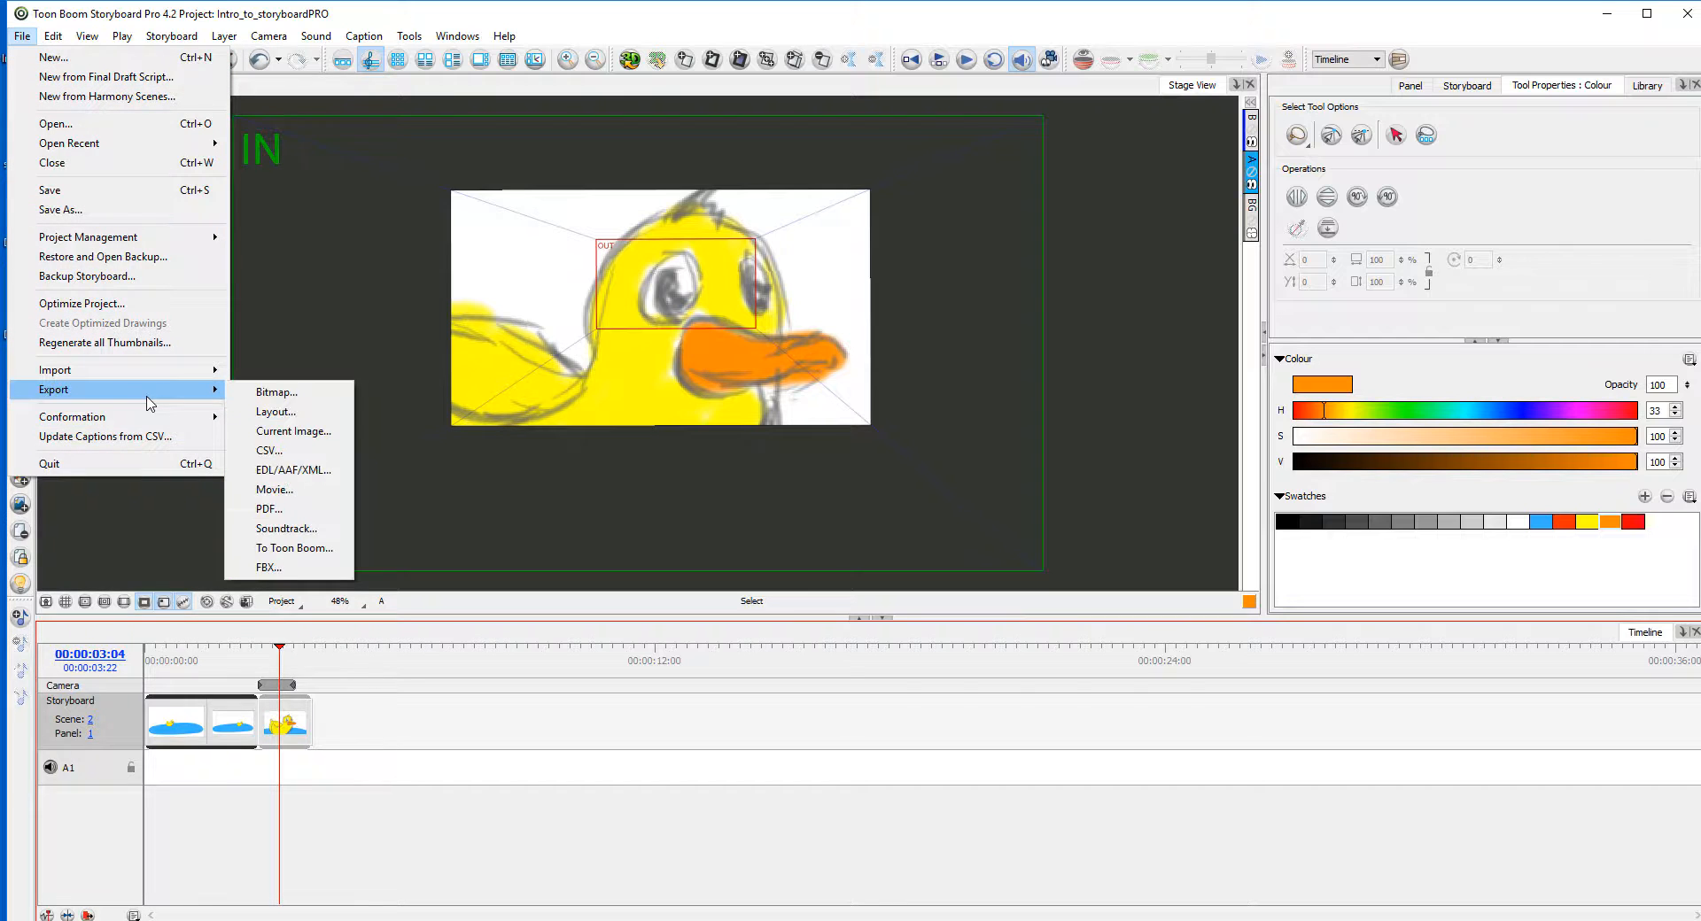
click(295, 548)
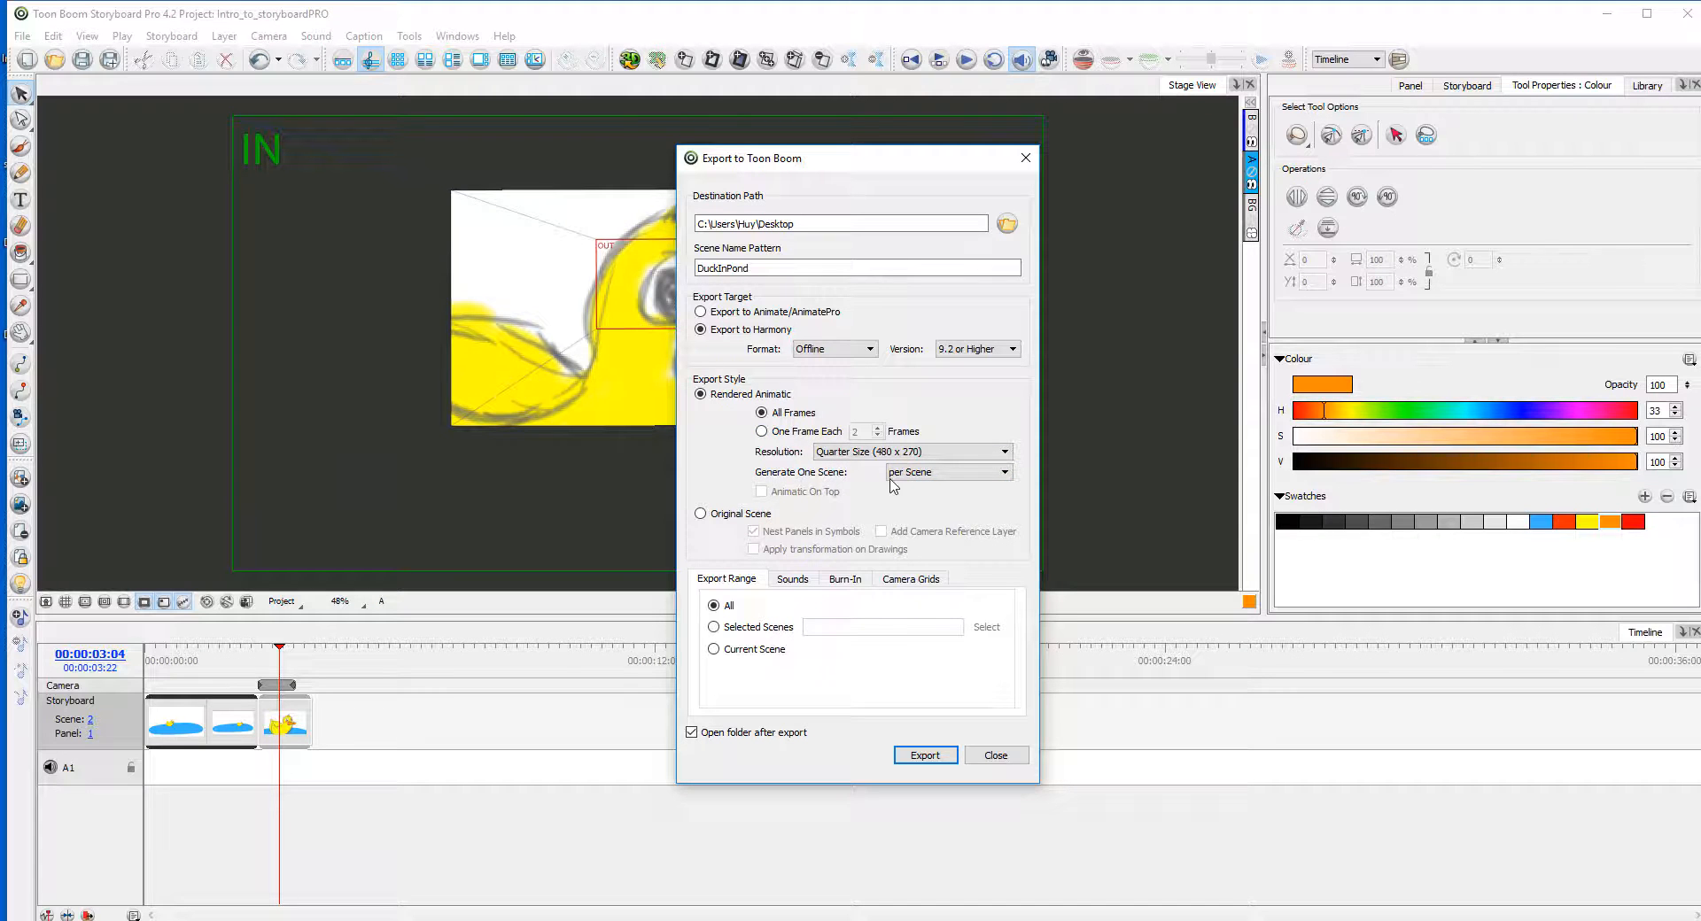
click(939, 475)
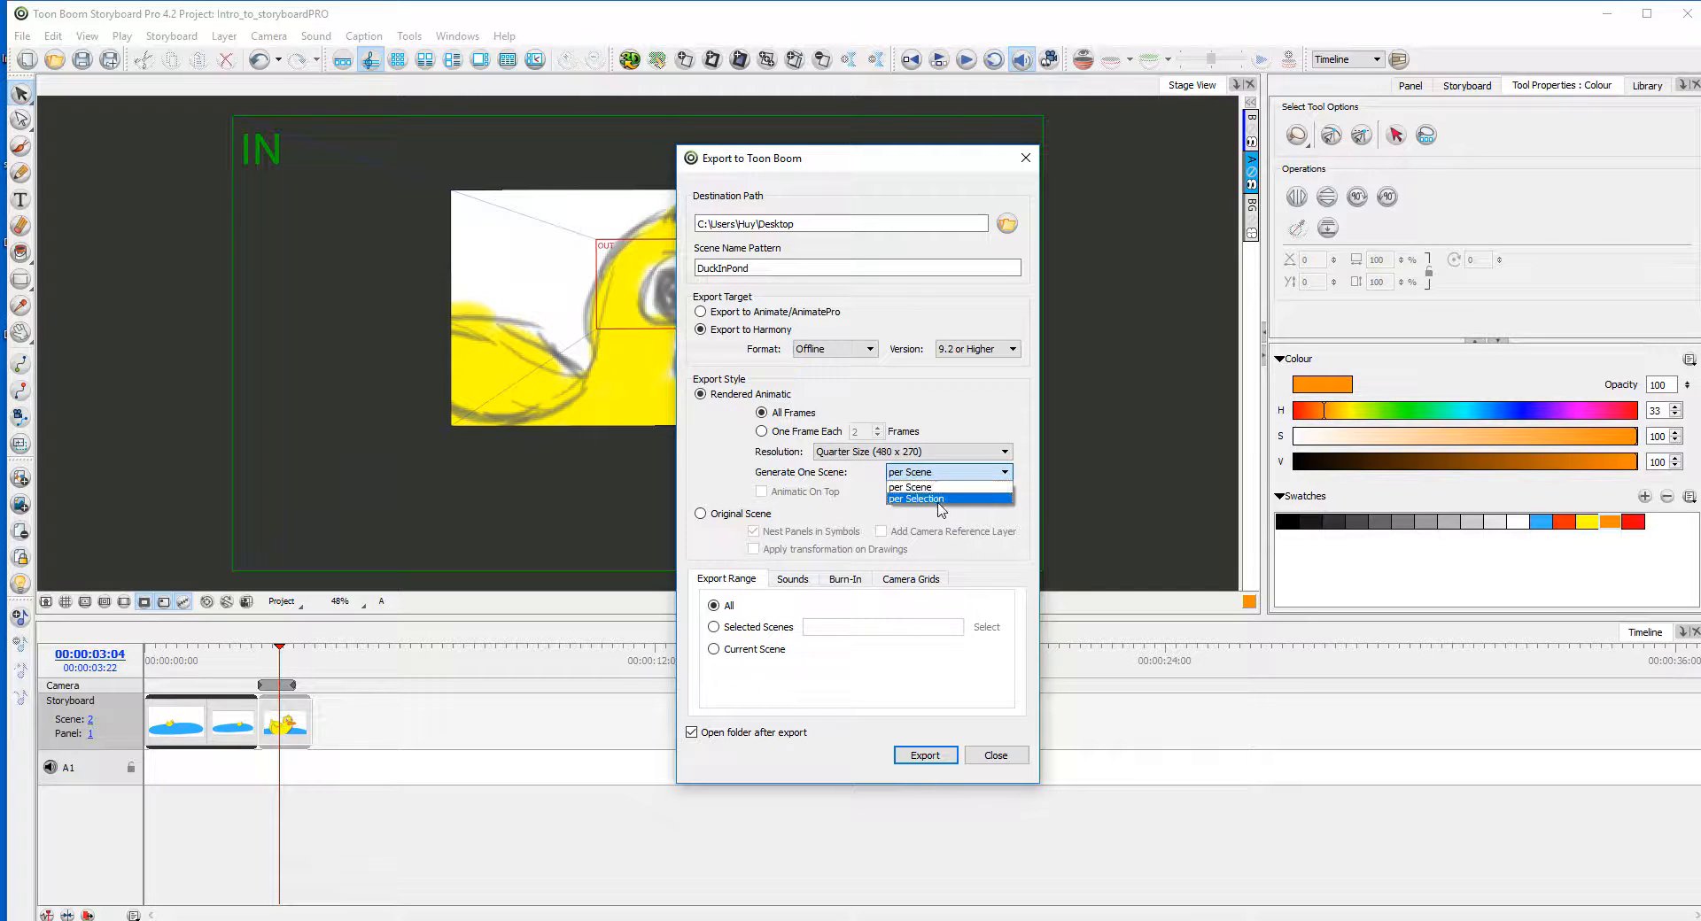
click(941, 500)
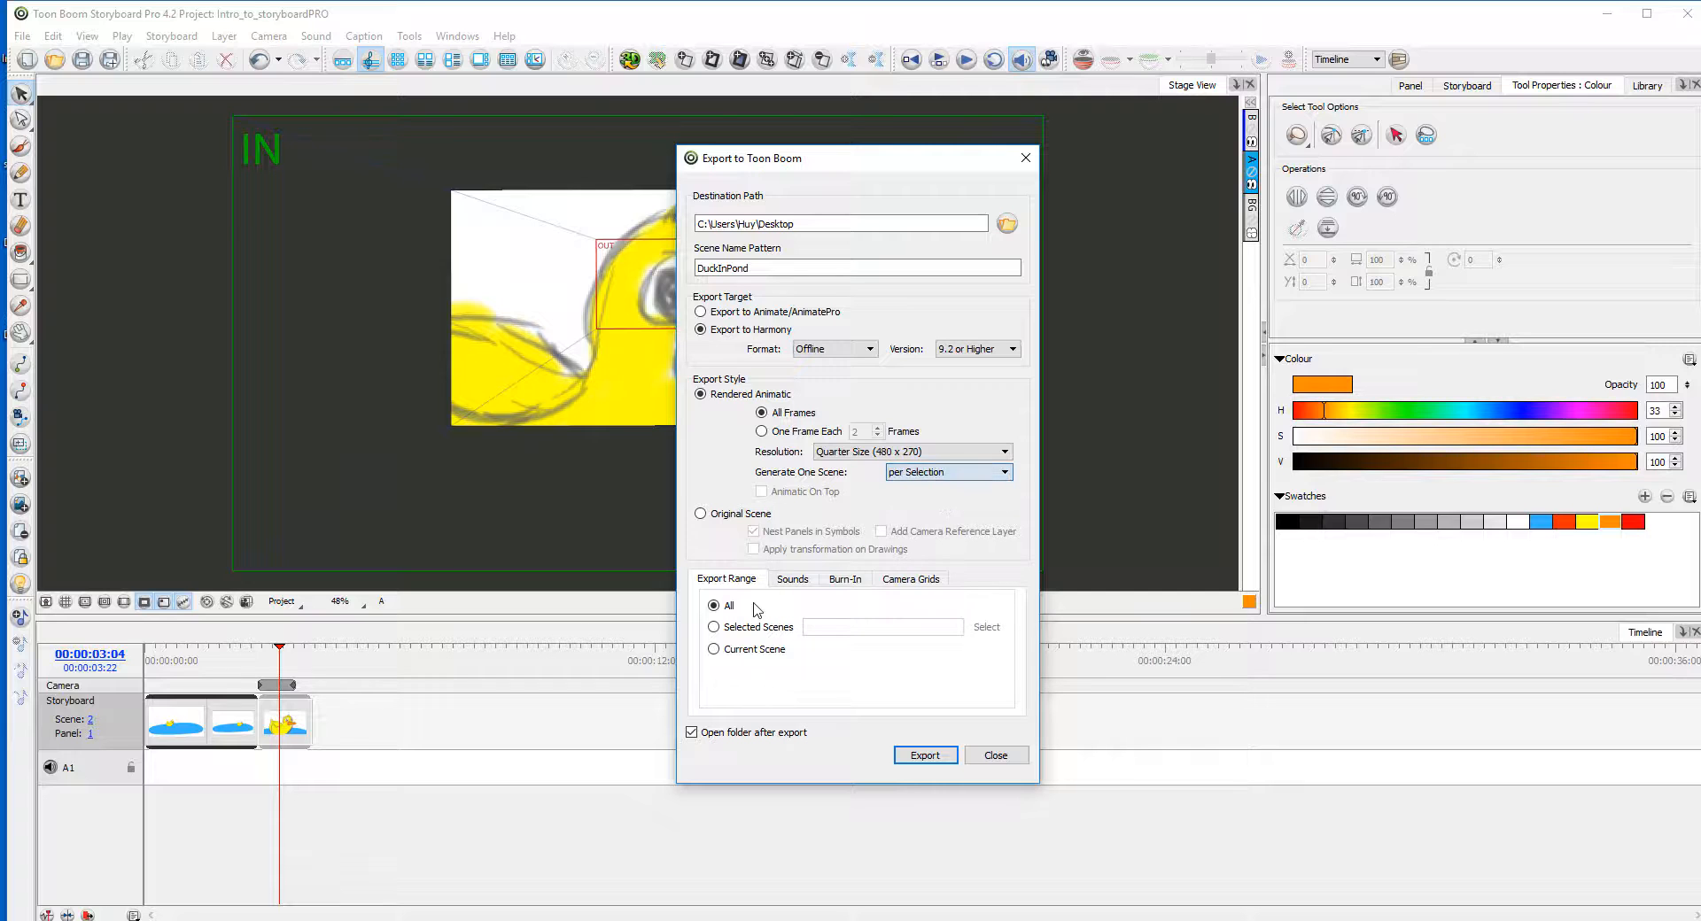
click(762, 432)
click(761, 413)
click(933, 762)
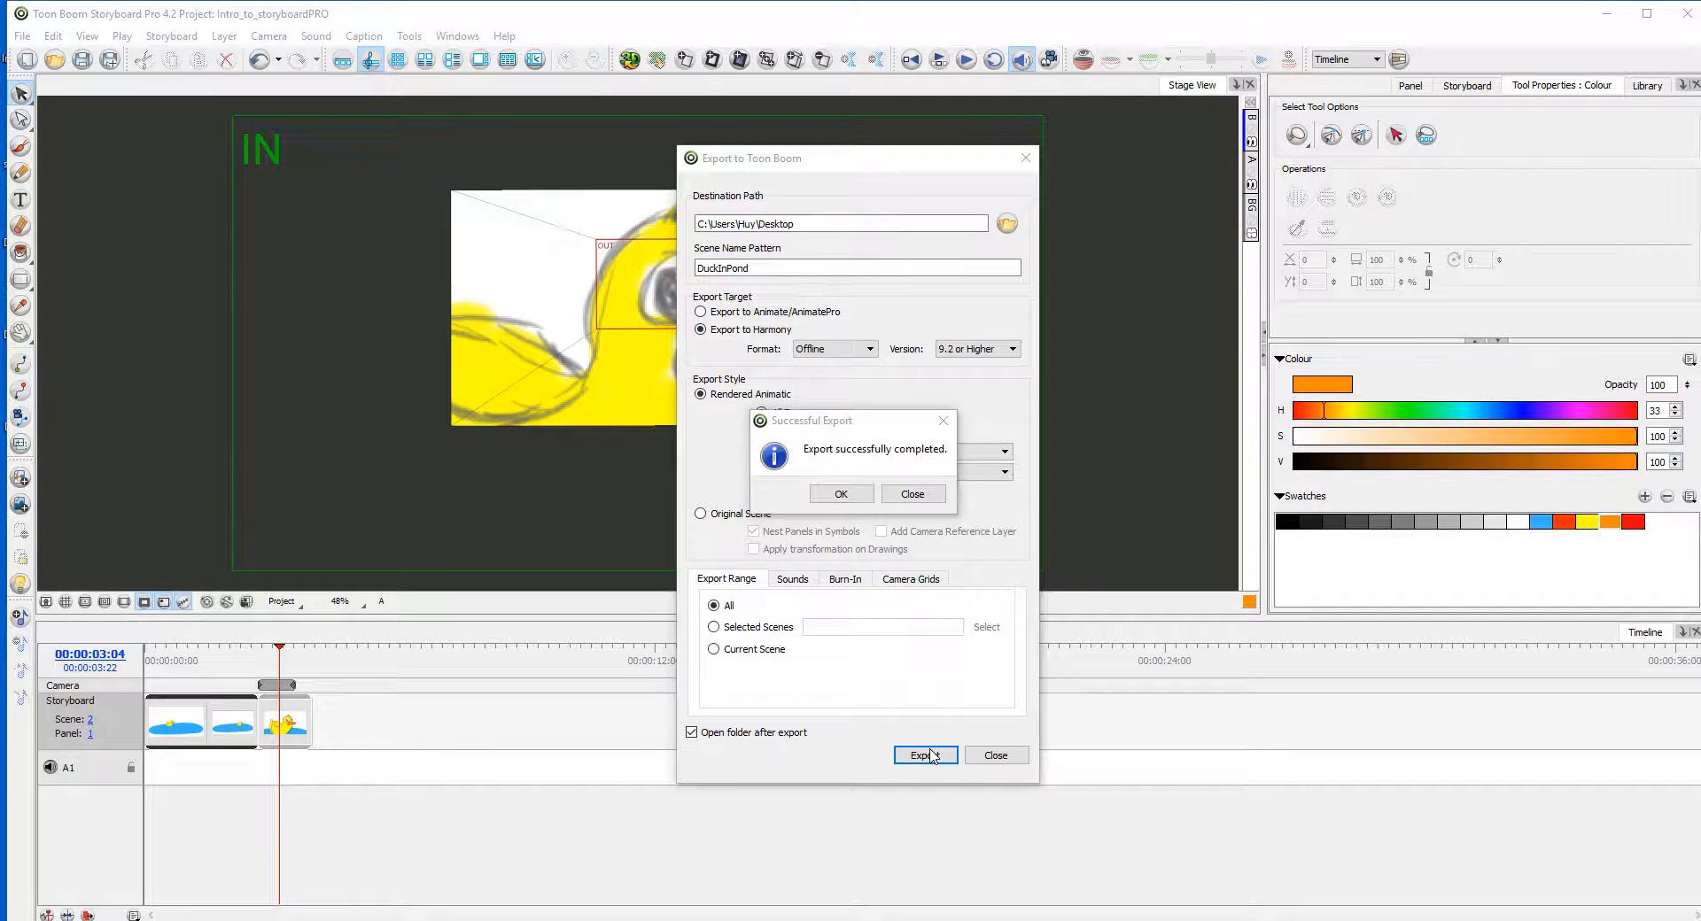
Step: Close the Toon Boom export settings and return to the Windows desktop, cancelling the interrupted file action
click(842, 494)
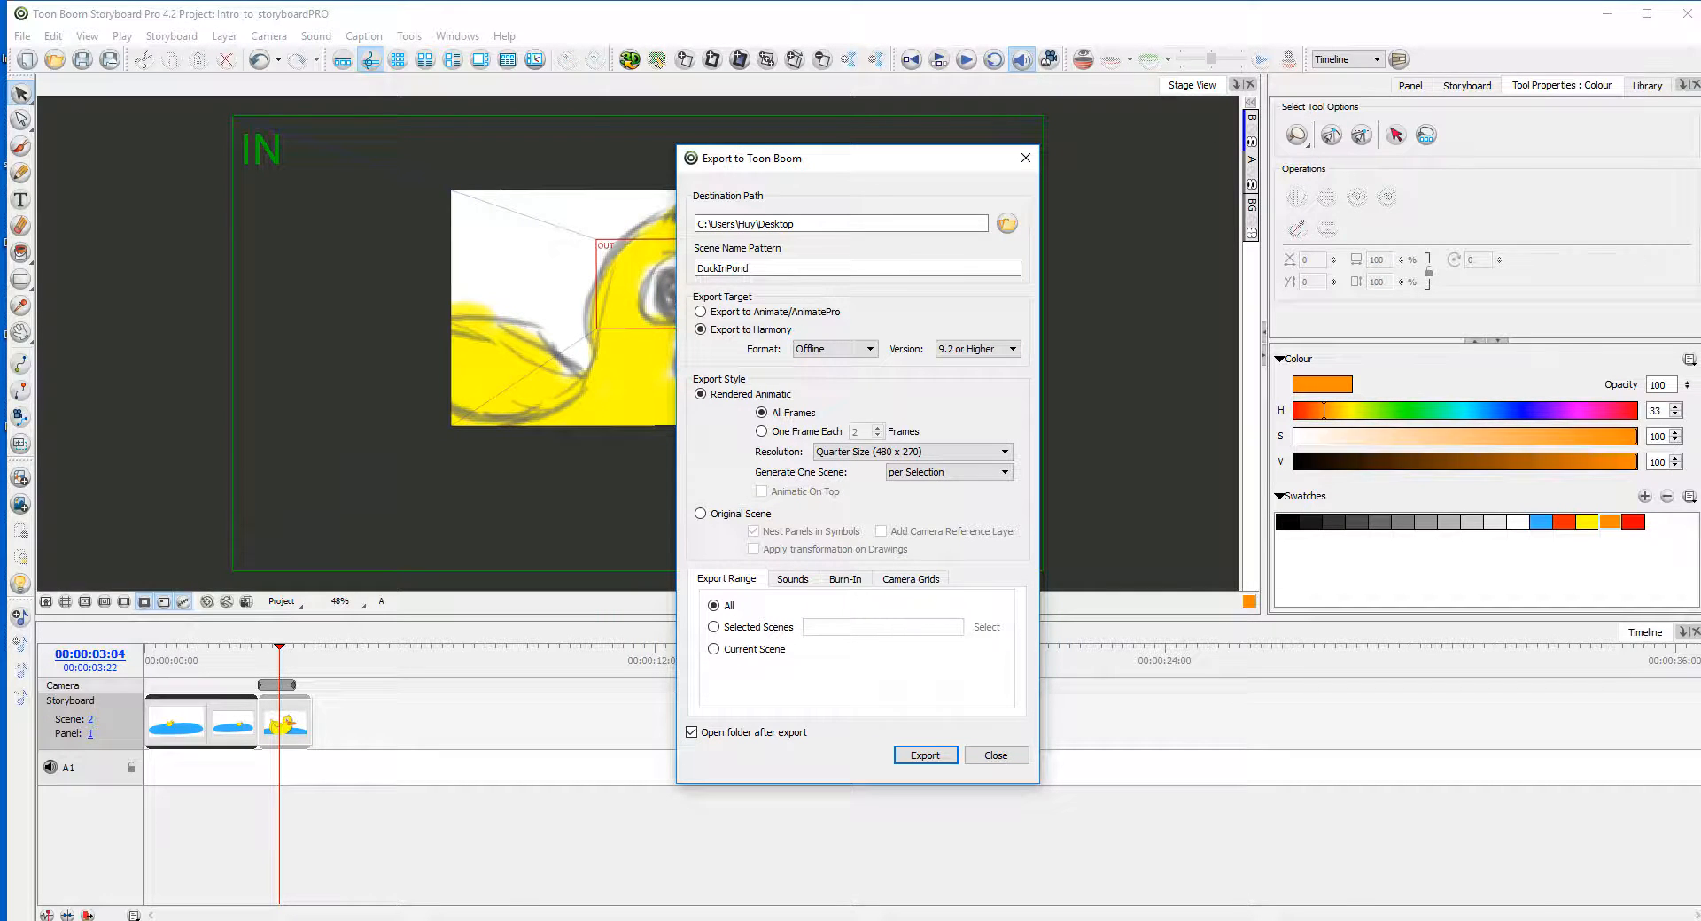
click(1026, 158)
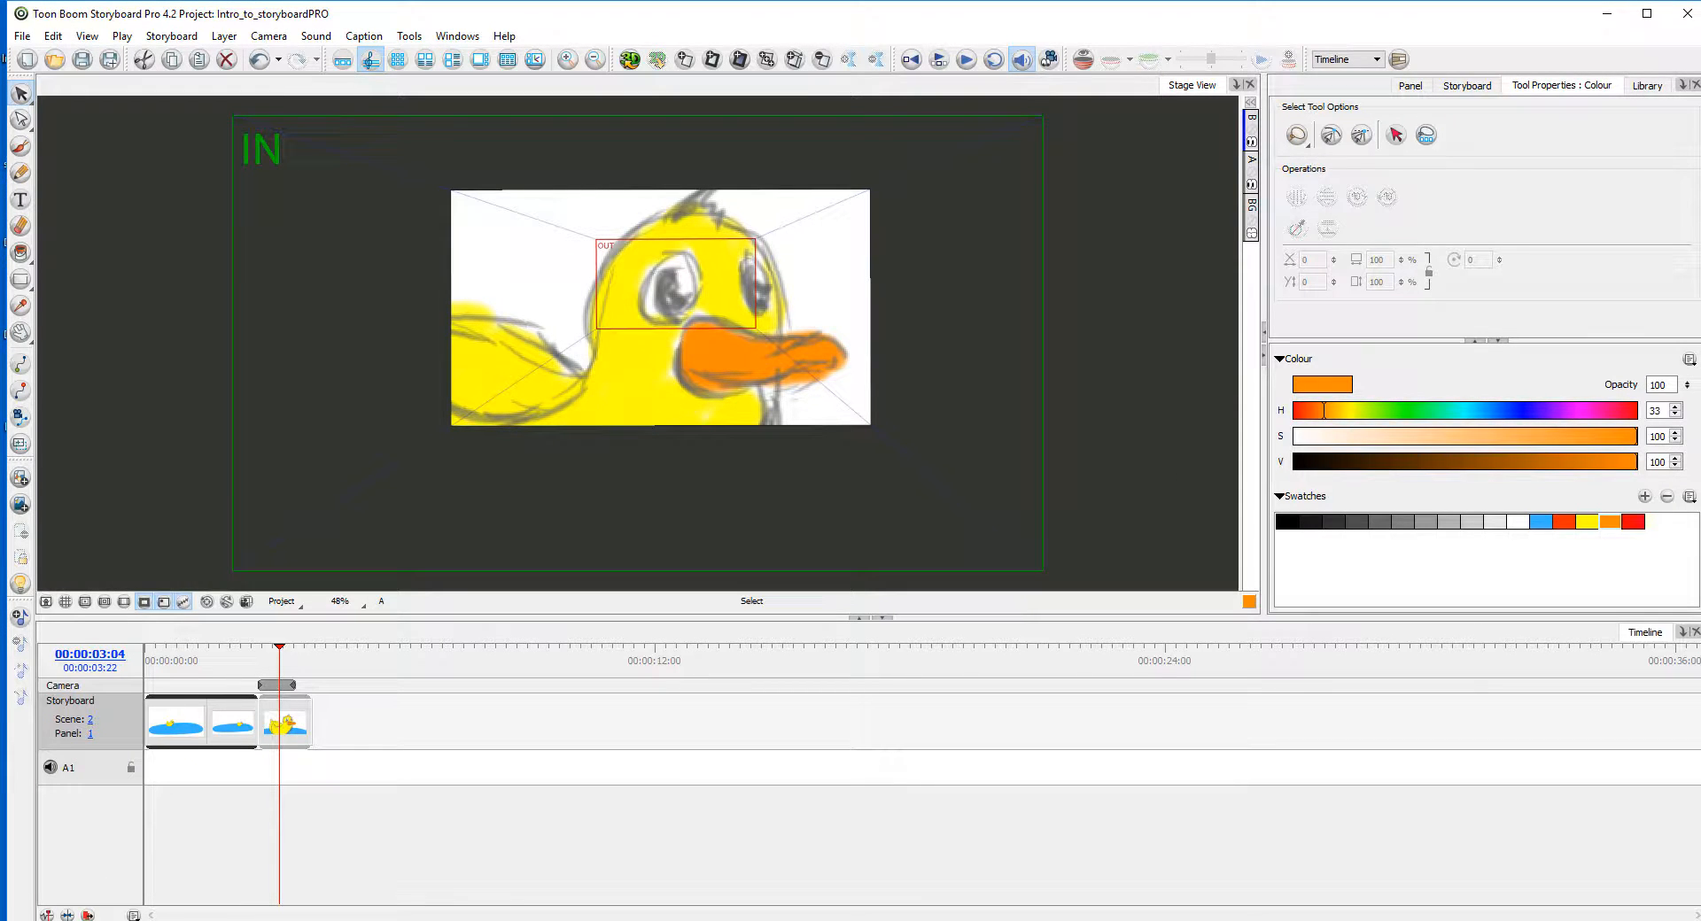
click(1606, 13)
drag(1700, 416, 1351, 420)
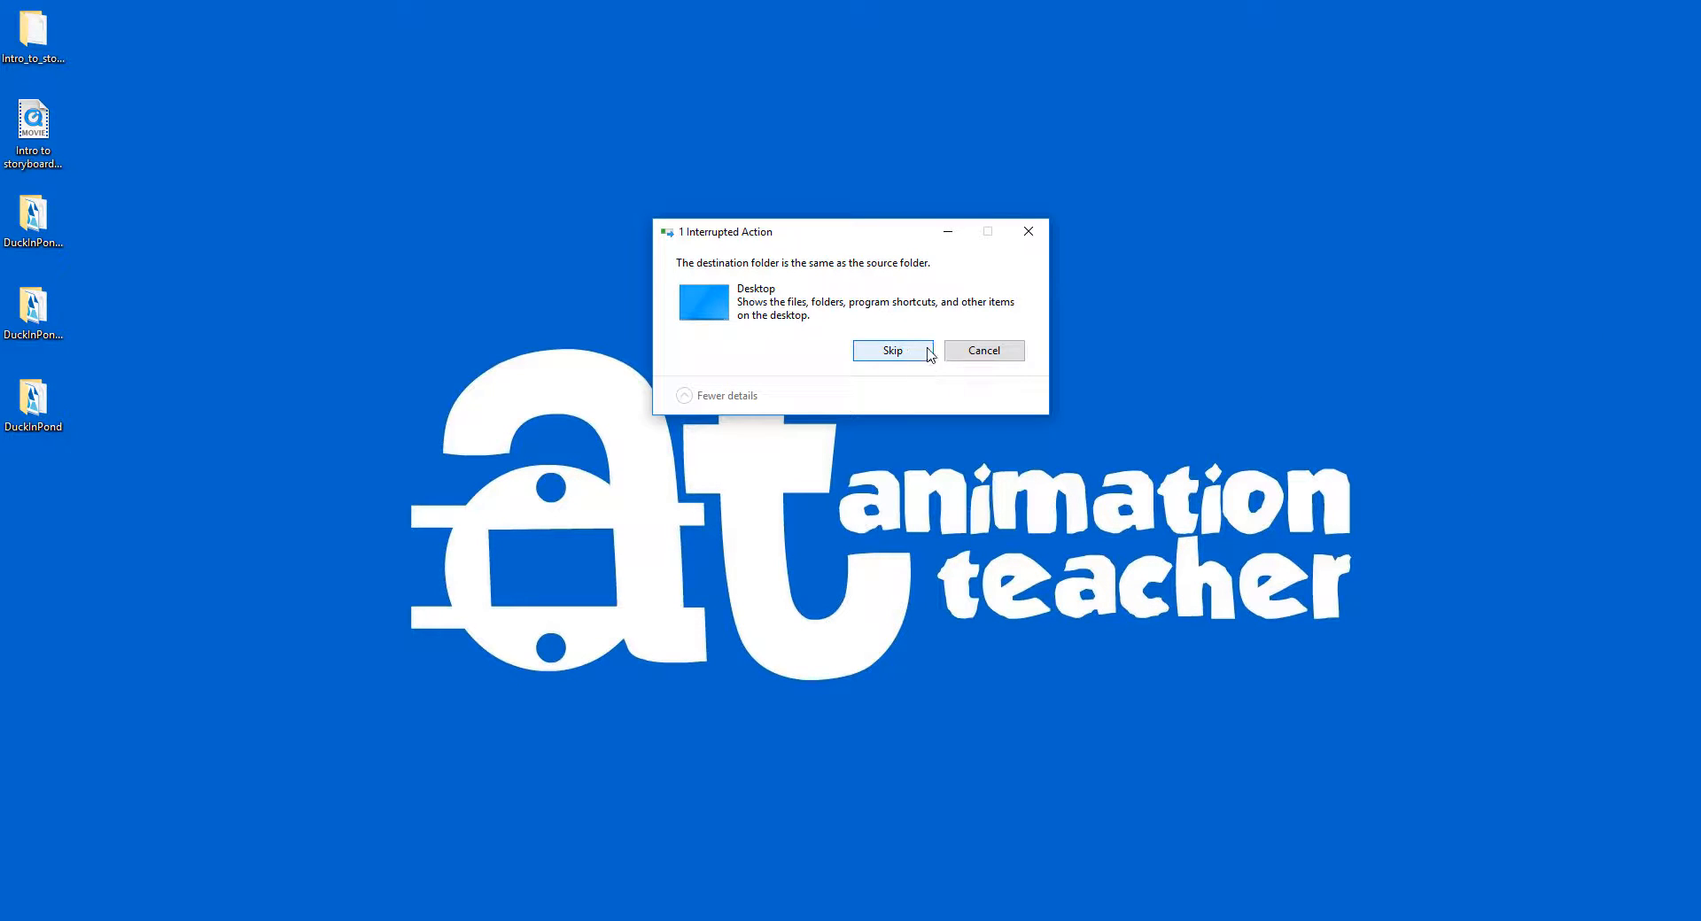
click(984, 352)
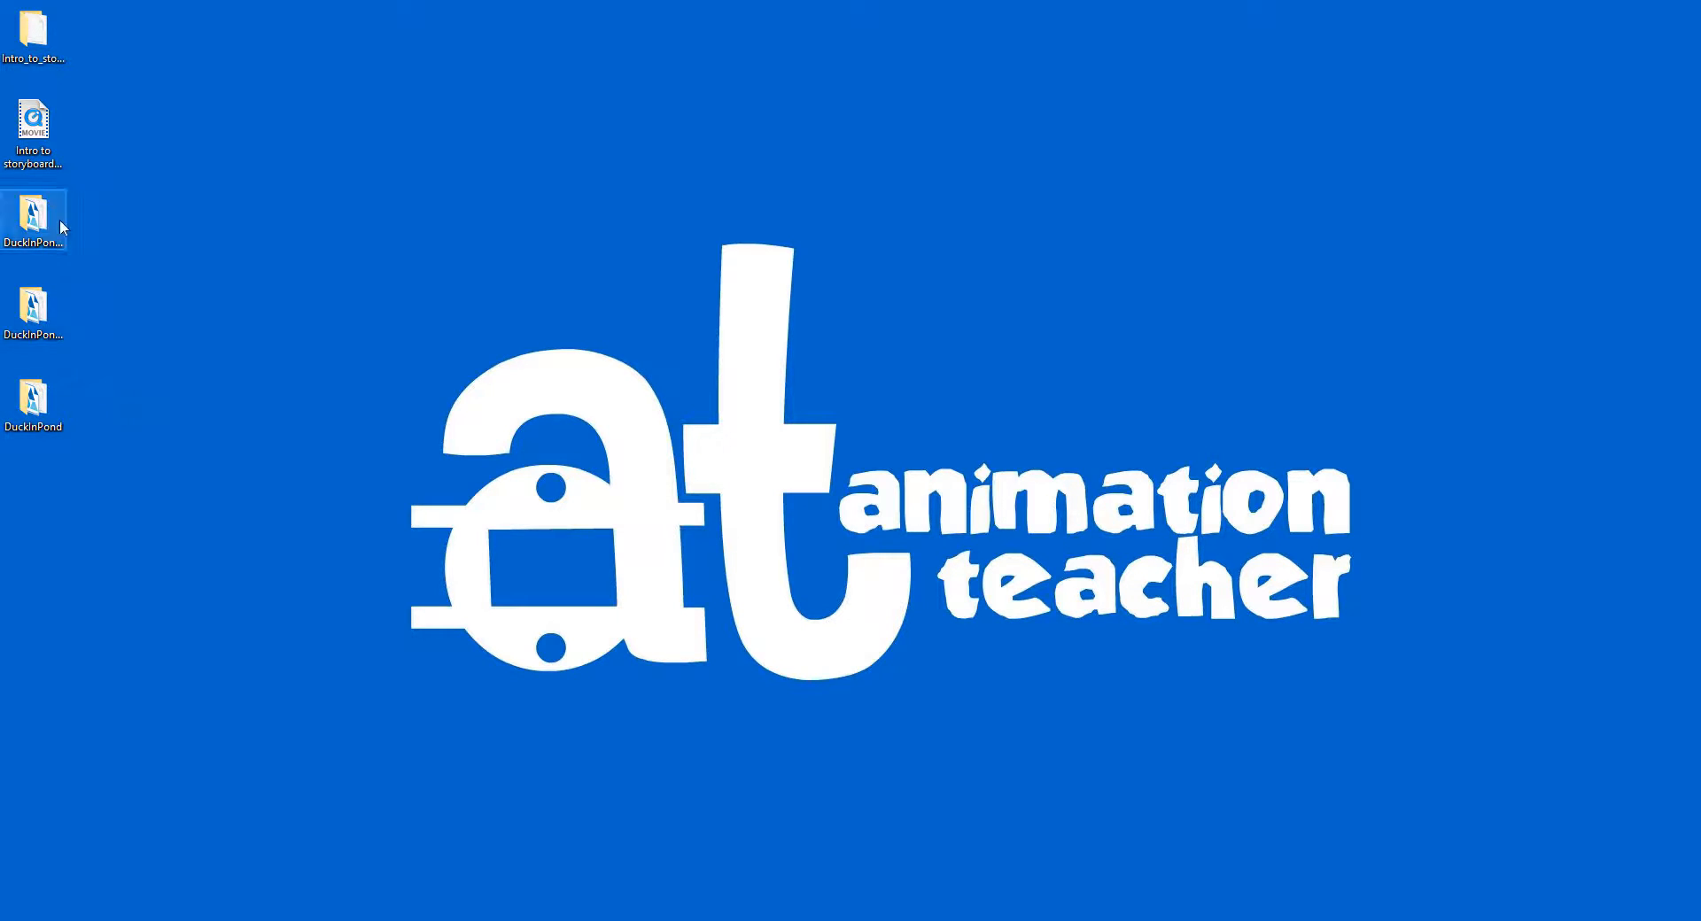
Step: Open the exported DuckInPond folder on the desktop and load its DuckInPond XSTAGE file in Toon Boom Harmony
click(33, 405)
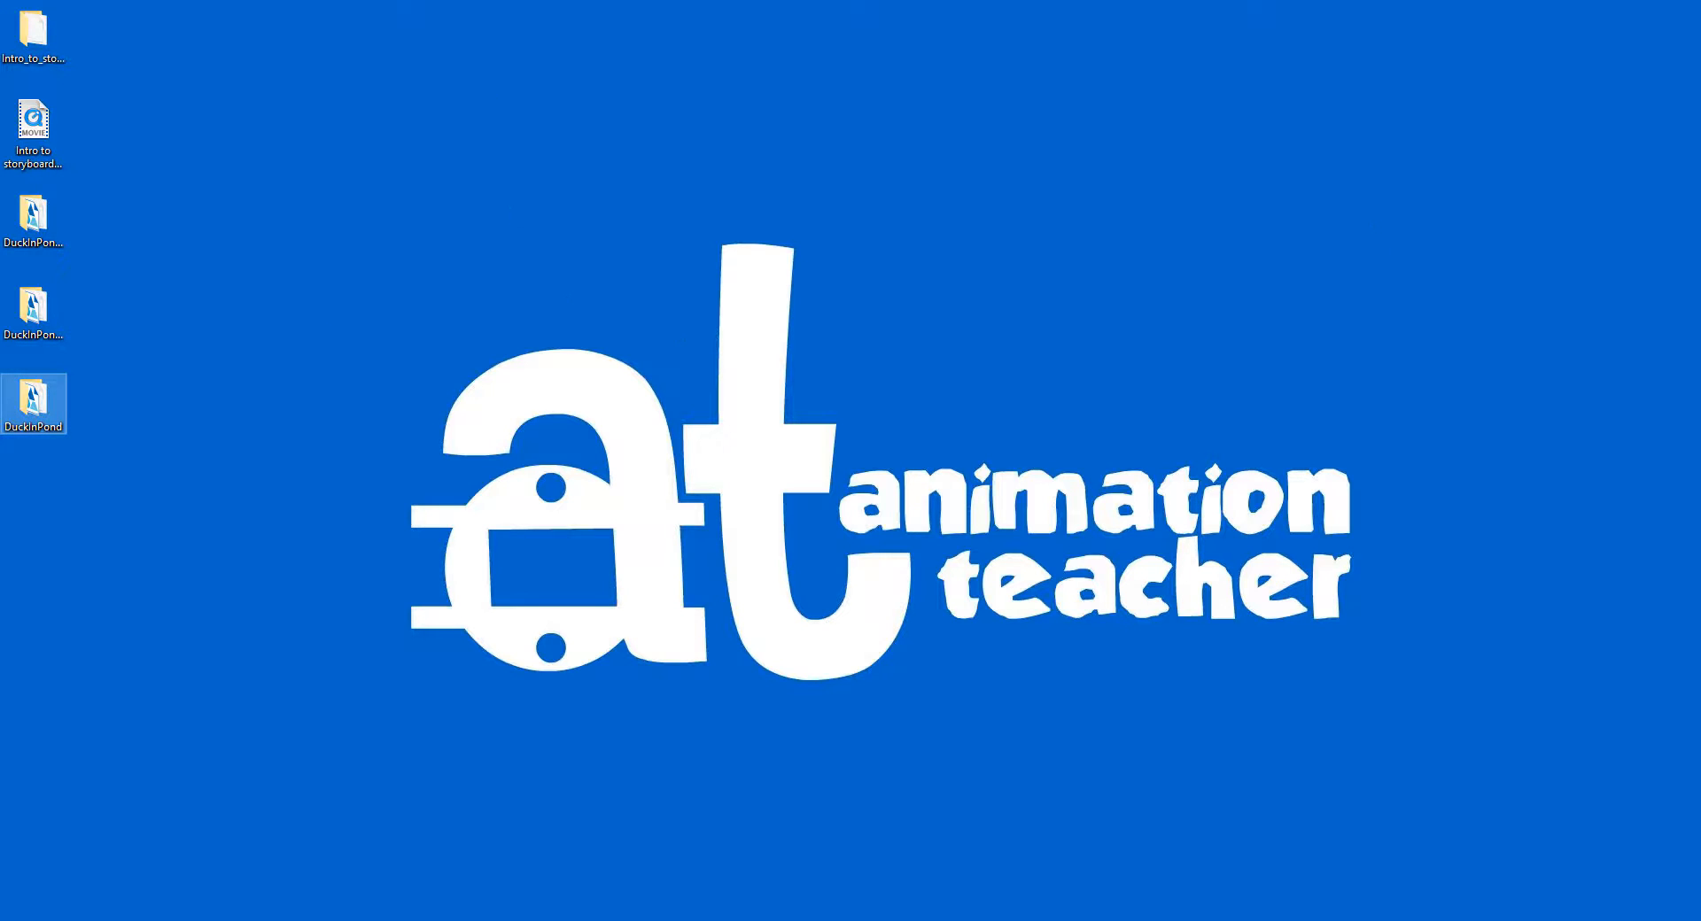
key(Return)
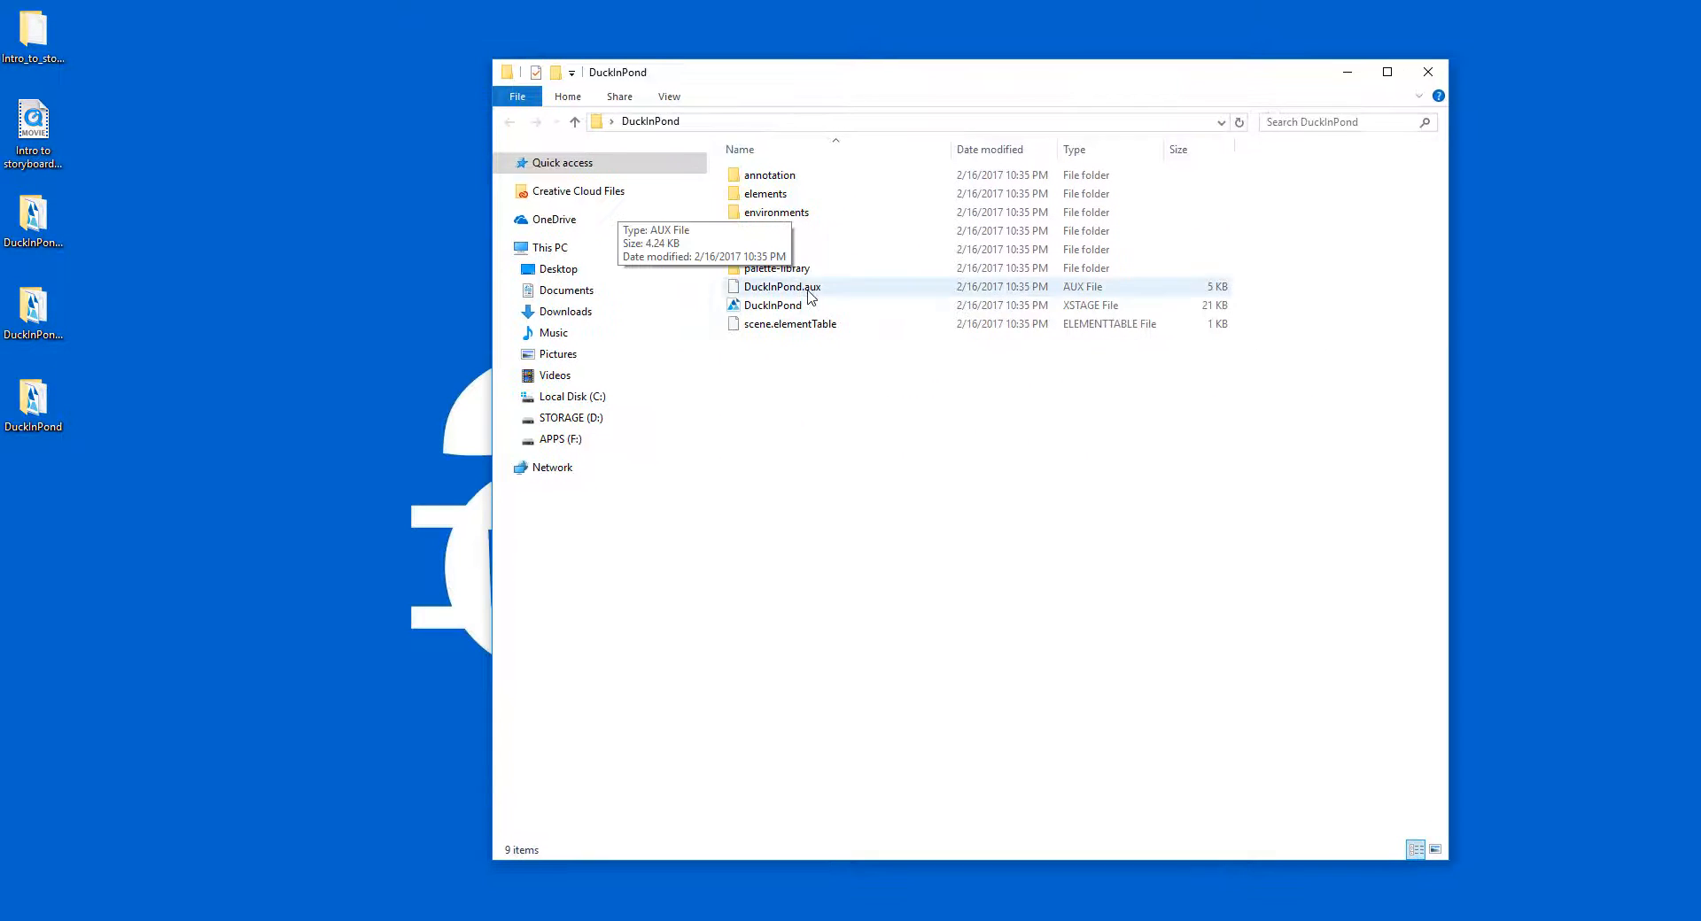
click(798, 307)
double_click(798, 306)
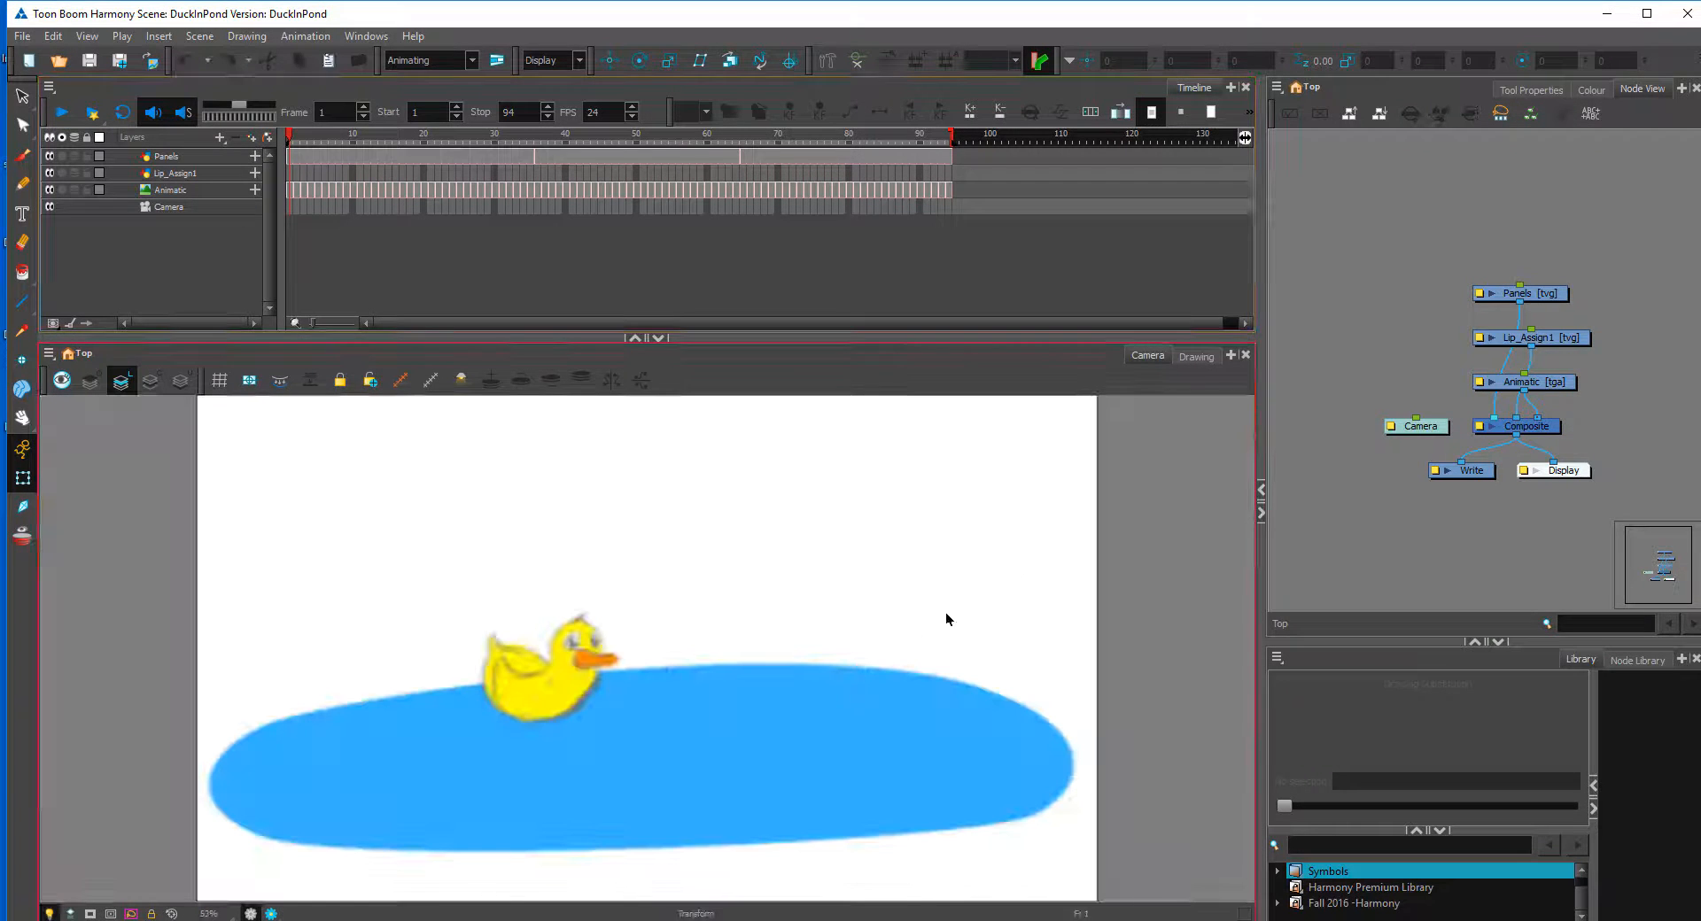
Step: Spread the Camera, Panels, Lip_Assign1 and Animatic nodes apart above the Composite node in the node network
drag(346, 138, 300, 209)
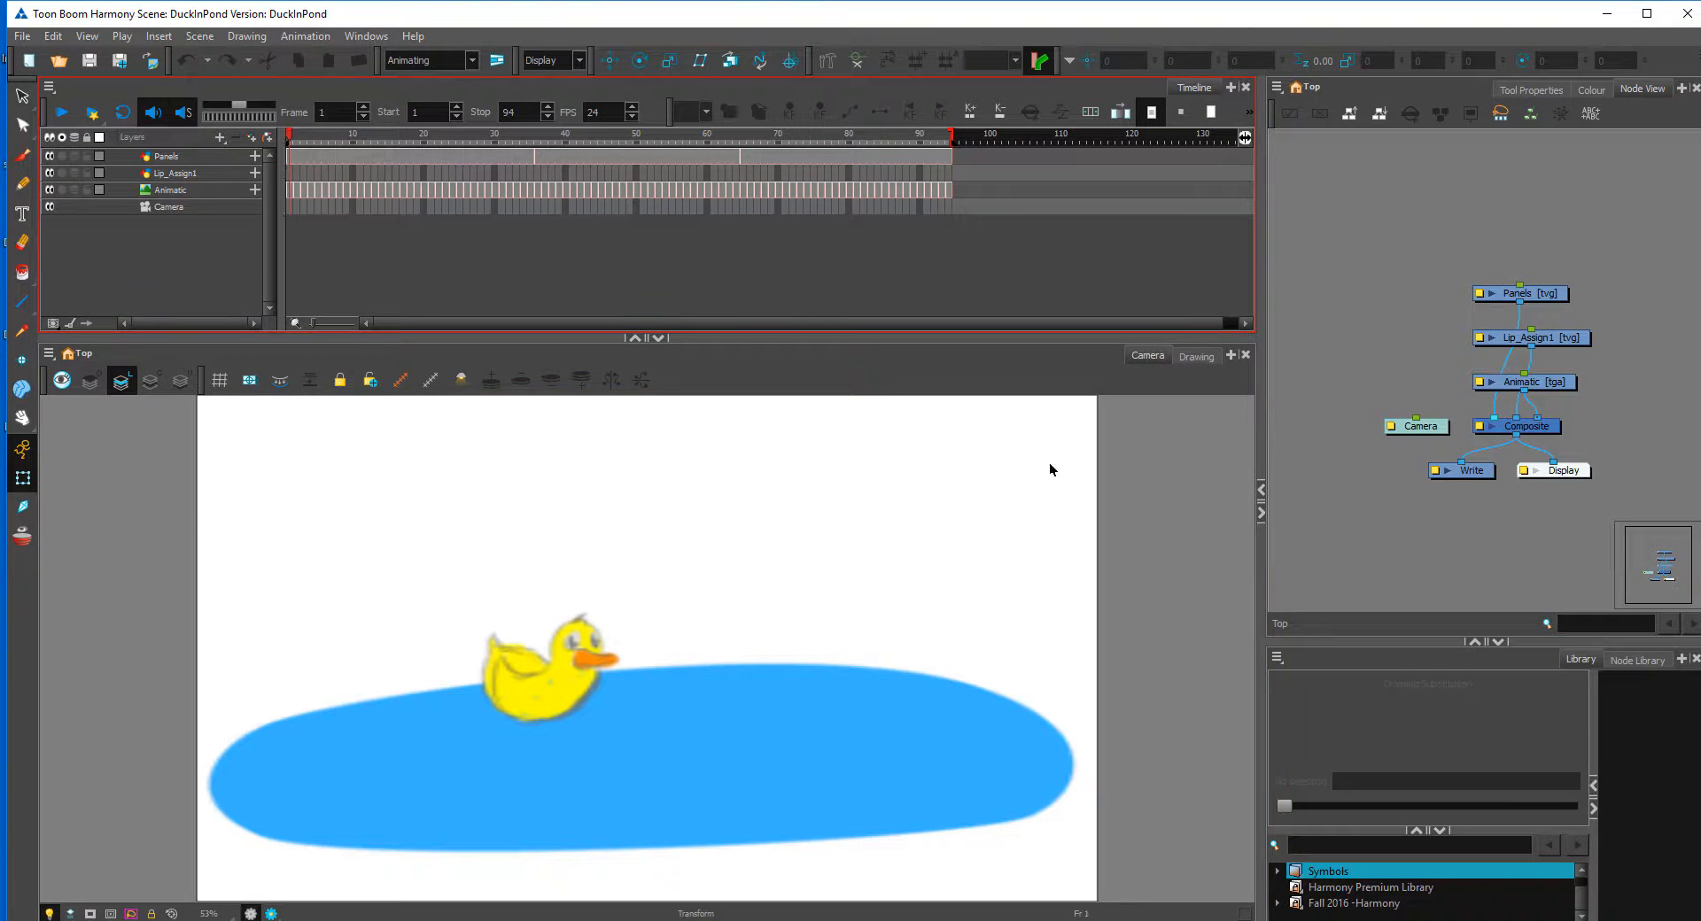
key(1)
key(1)
key(1)
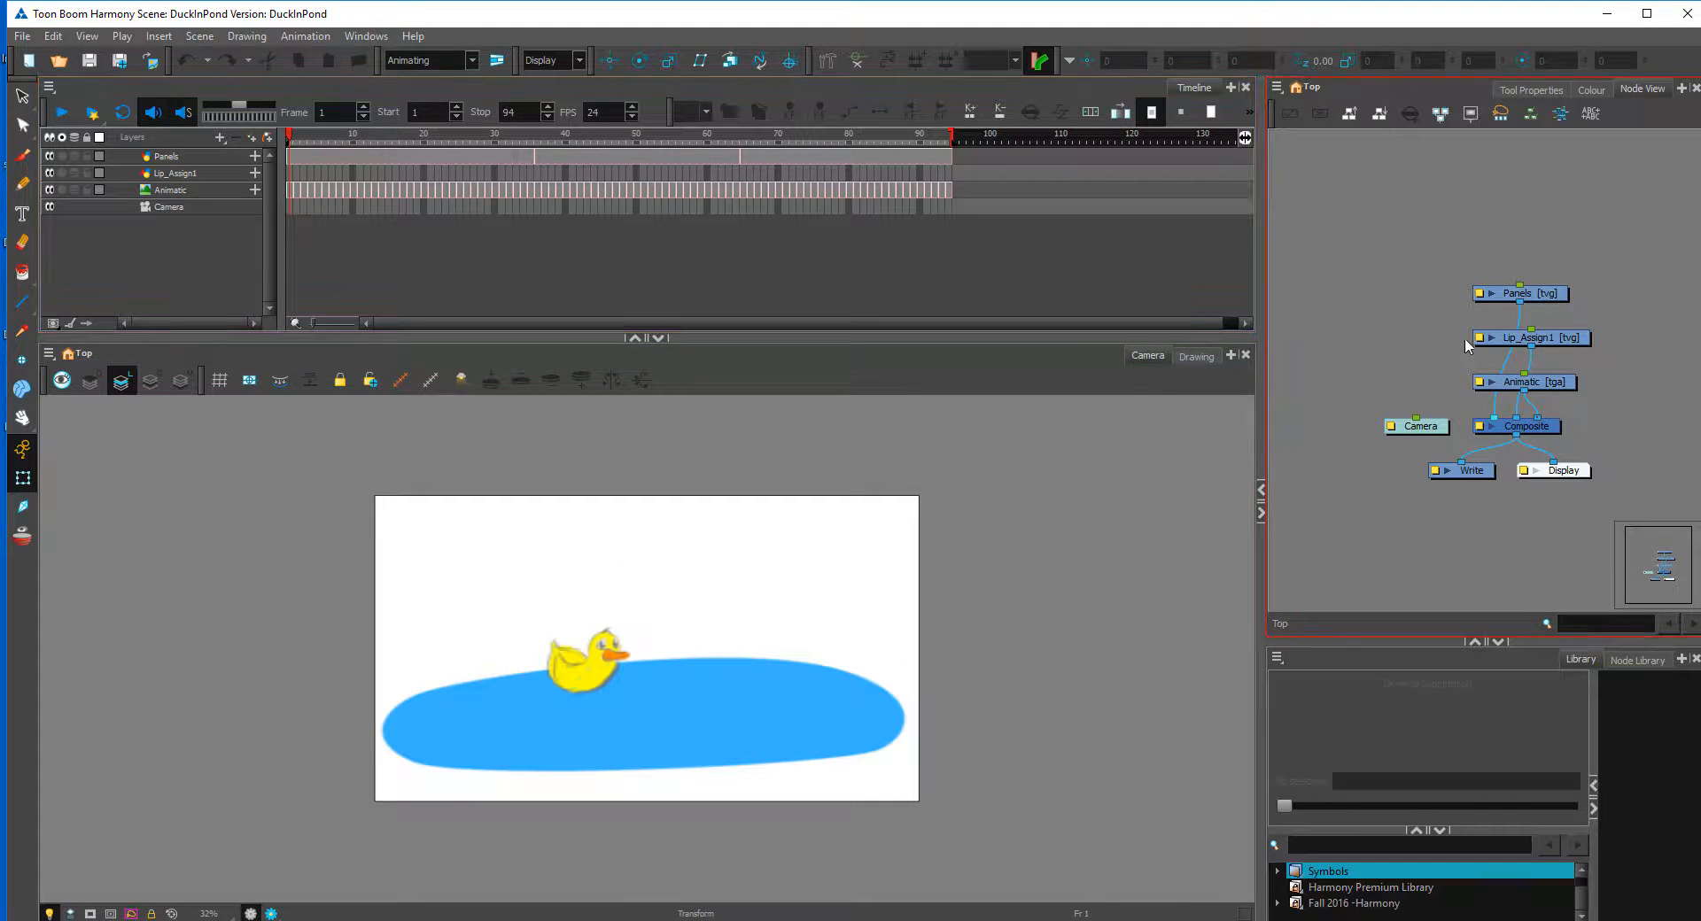
drag(1428, 426, 1315, 363)
drag(1551, 294, 1453, 301)
mouse_move(1568, 383)
mouse_down()
mouse_move(1635, 378)
mouse_move(1602, 335)
mouse_up()
drag(1444, 301, 1459, 329)
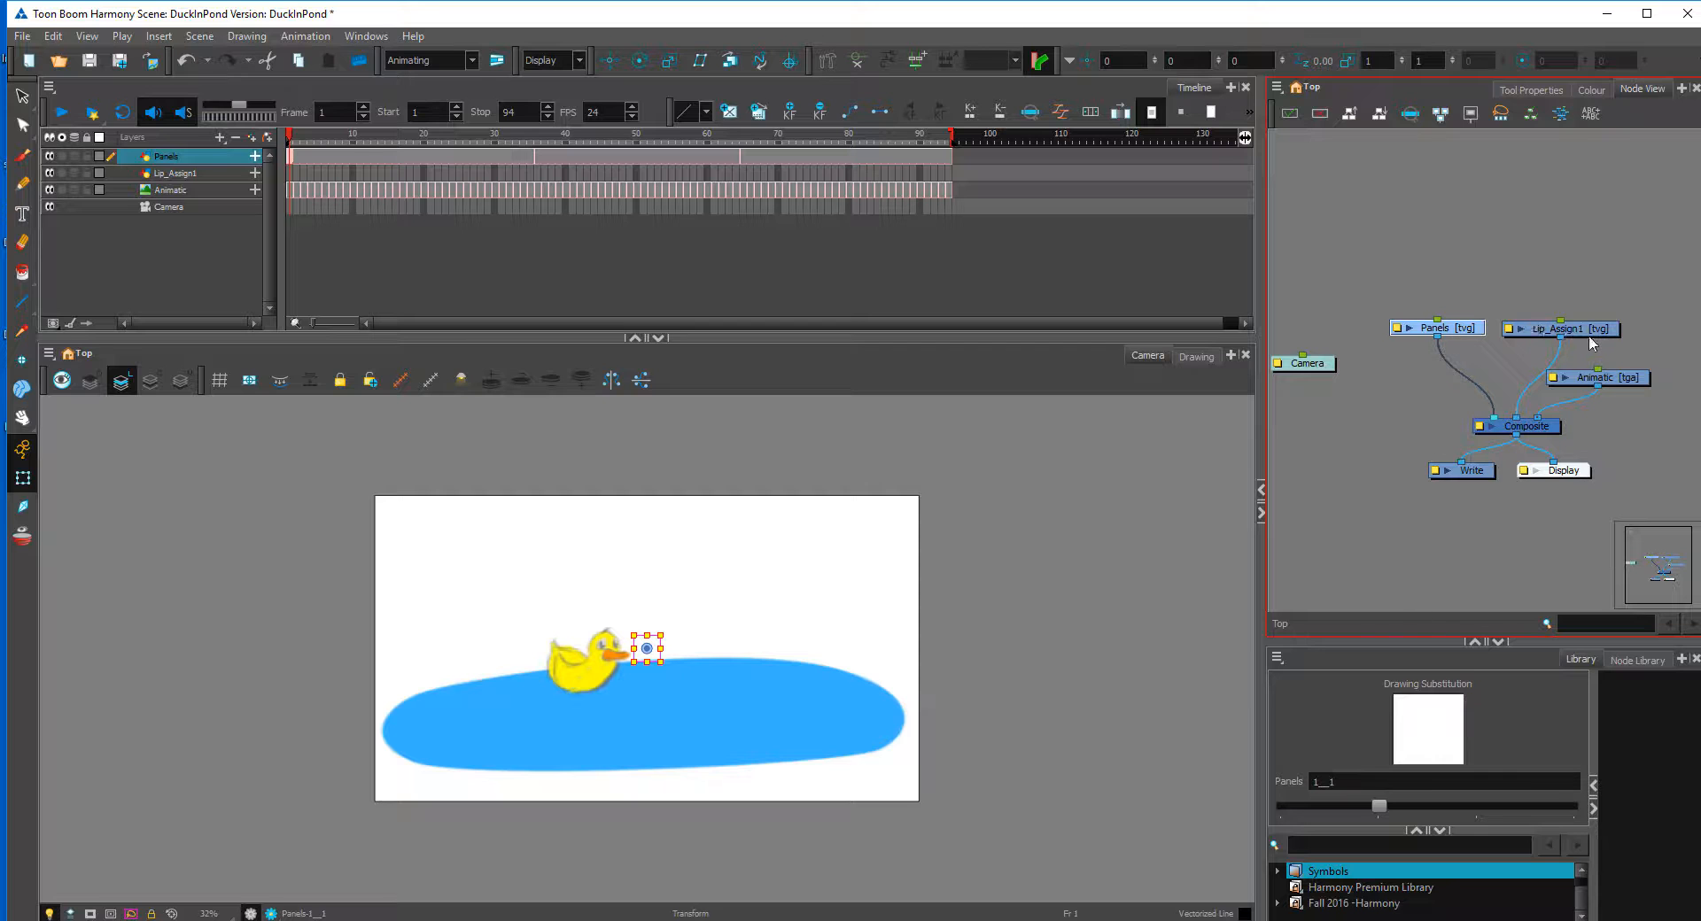
Step: Finish spacing the Panels, Lip_Assign1 and Animatic nodes and add a parent peg to the Animatic node
click(1614, 380)
drag(1466, 350, 1458, 281)
click(1556, 304)
drag(1621, 376, 1600, 359)
key(ctrl+p)
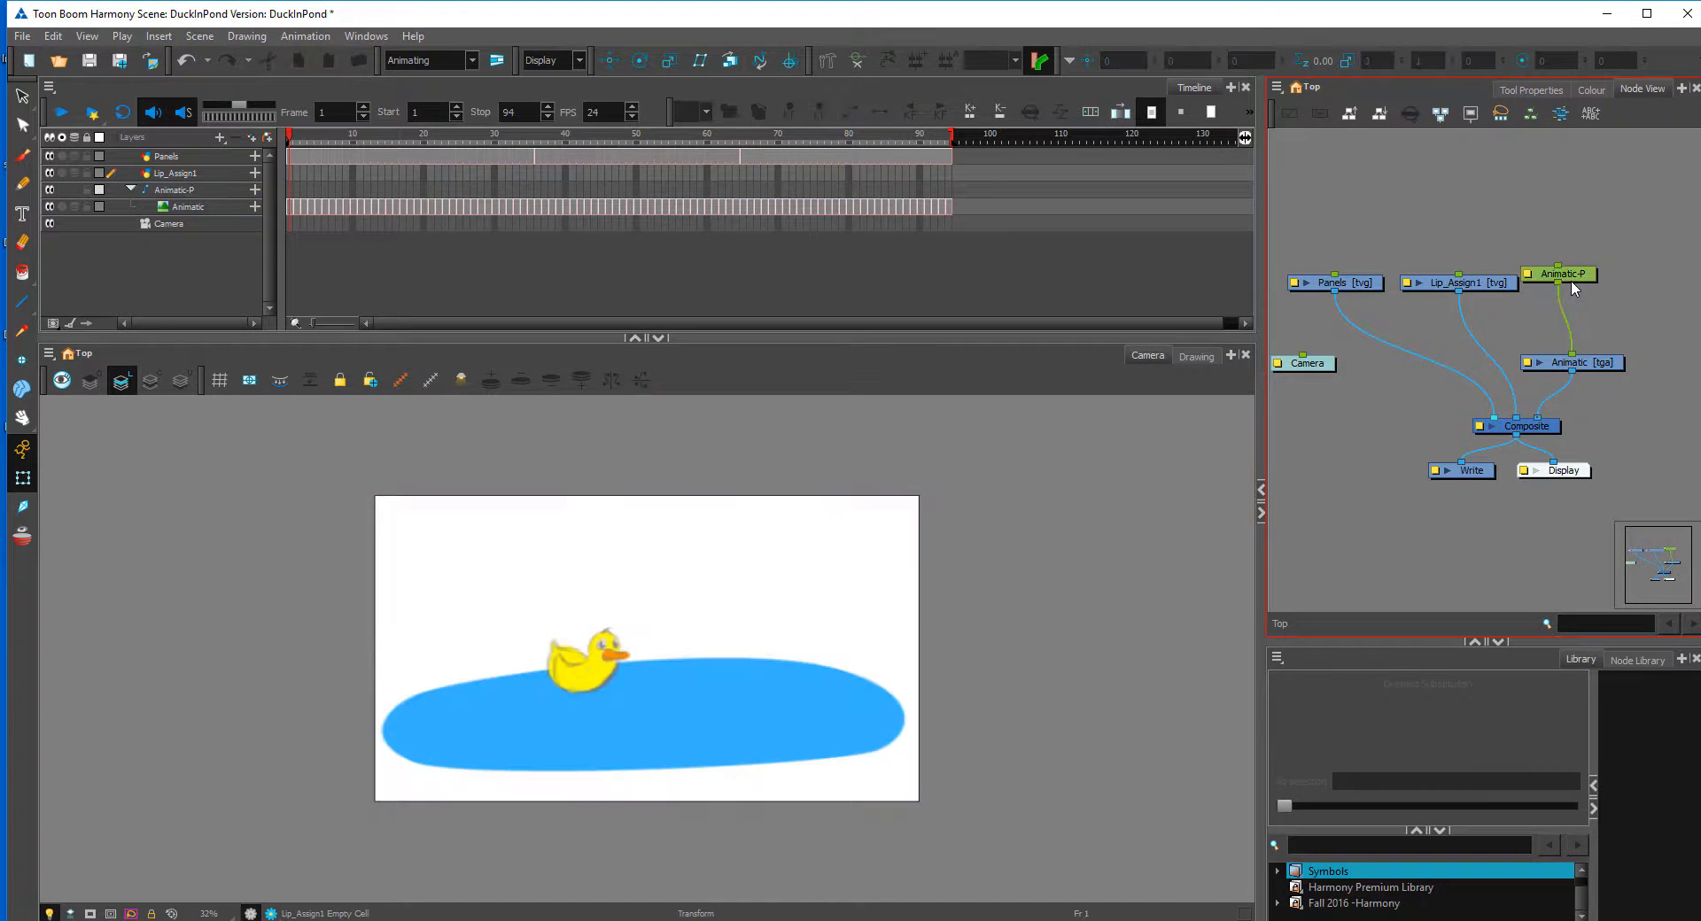
Step: Try shrinking the animatic with its peg and moving it outside the camera frame, and undo both changes
drag(921, 498, 769, 582)
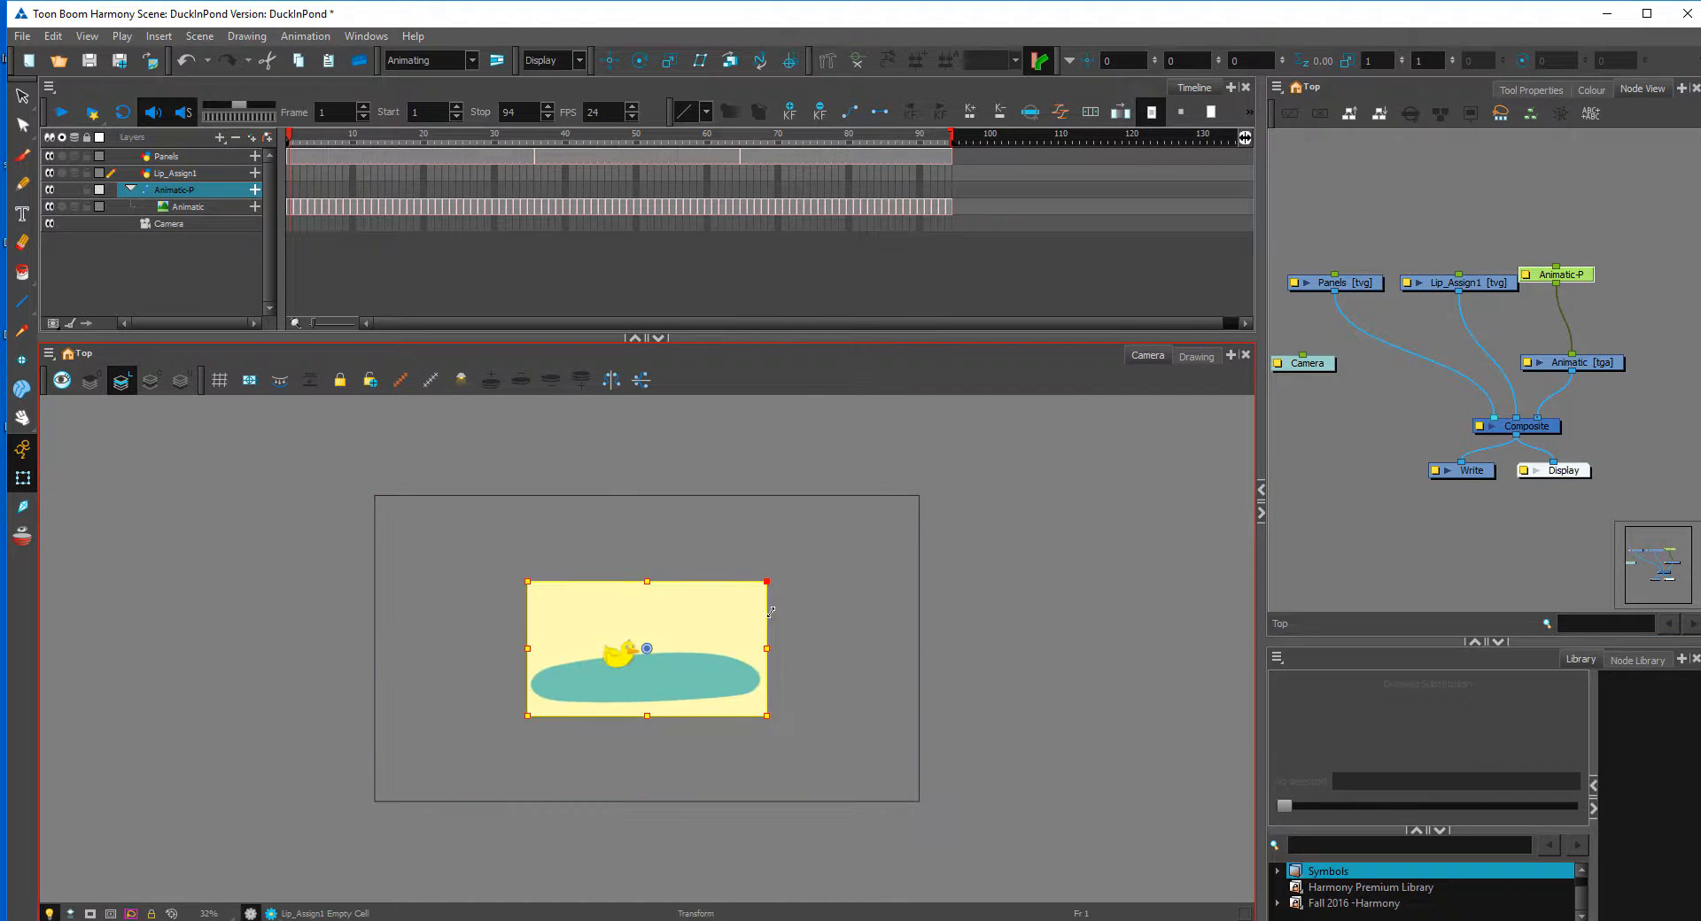
drag(757, 640, 362, 551)
drag(353, 569, 352, 569)
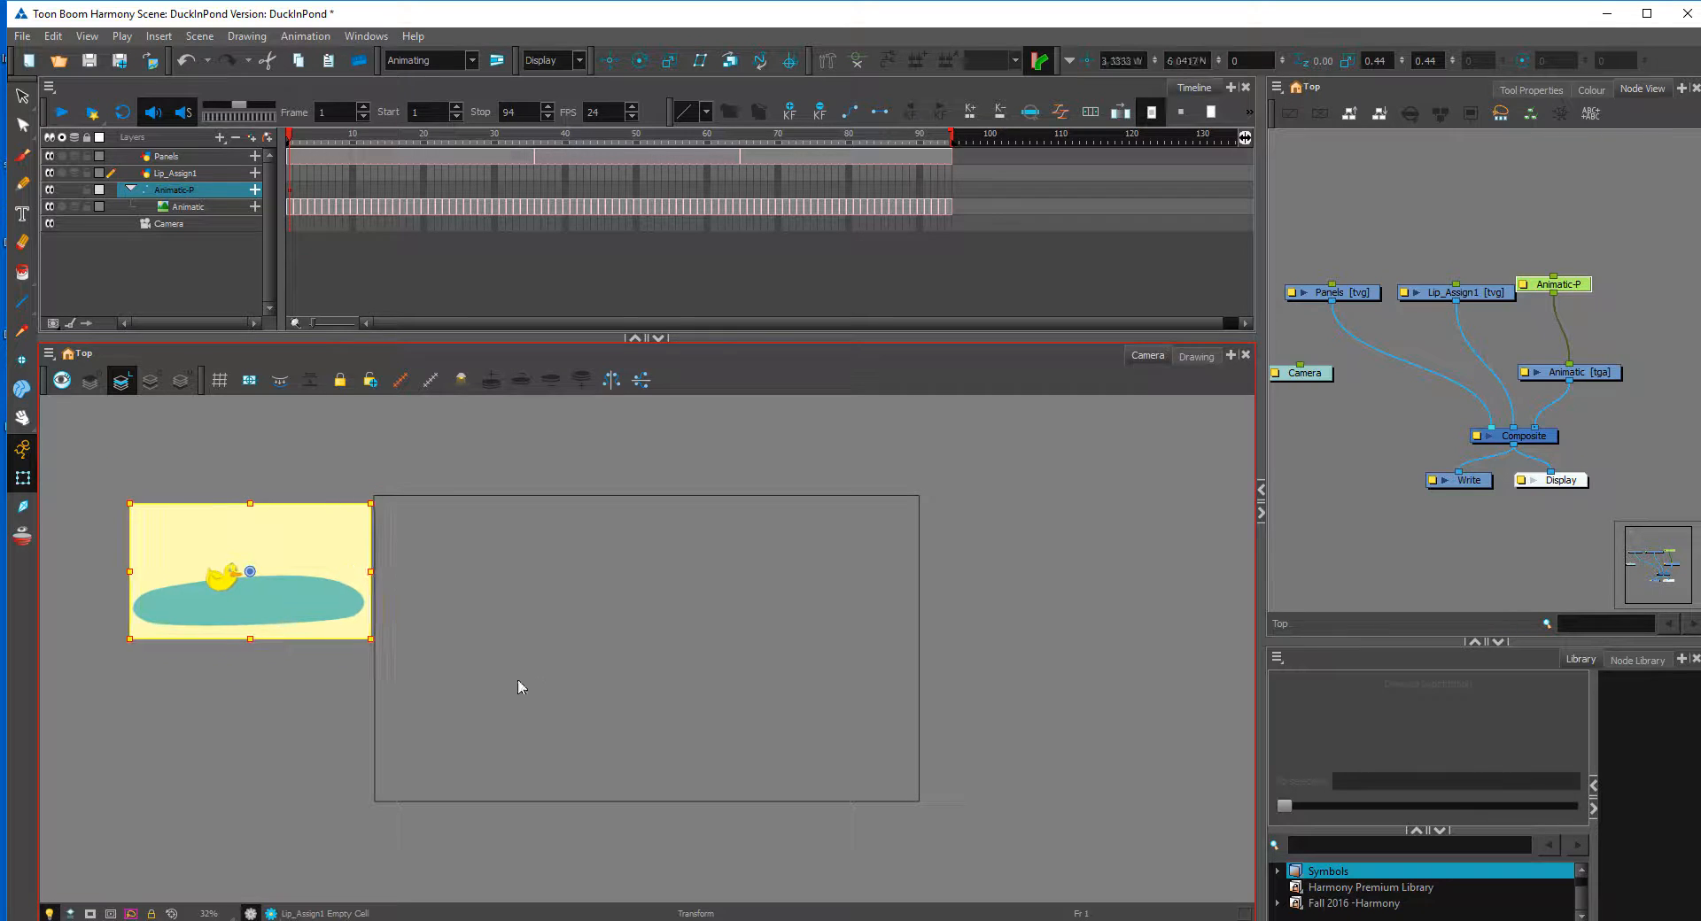
key(ctrl+z)
key(ctrl+z)
click(1052, 546)
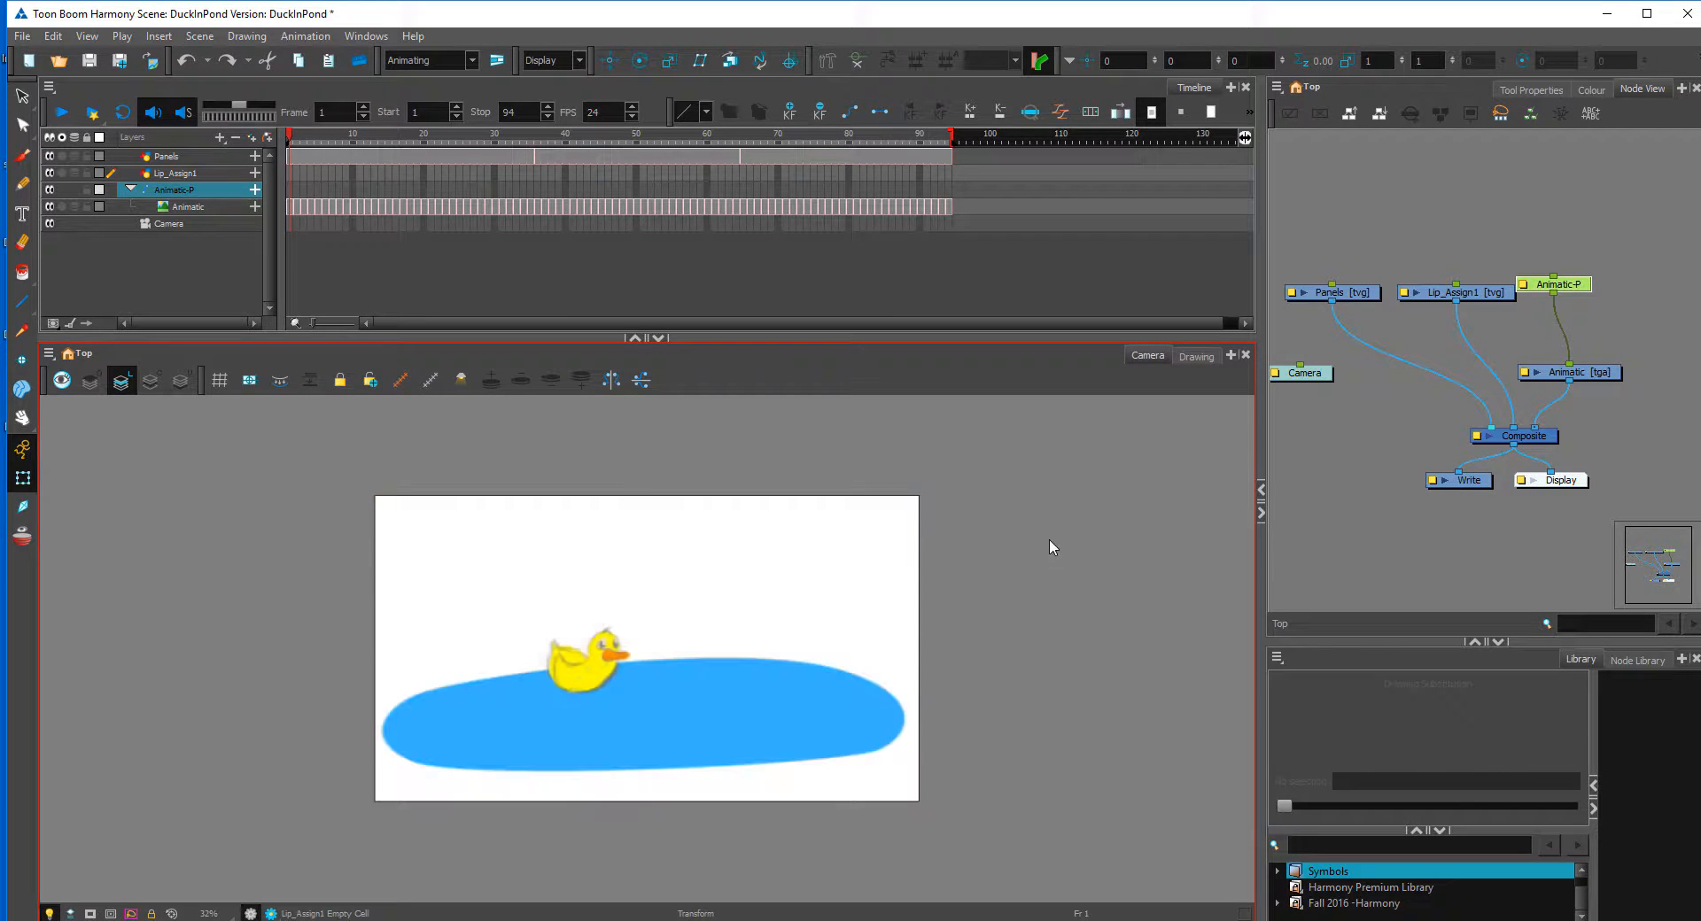
Step: Move the Animatic node closer to its peg and insert a Transparency node between Animatic and Composite
drag(1596, 374, 1578, 357)
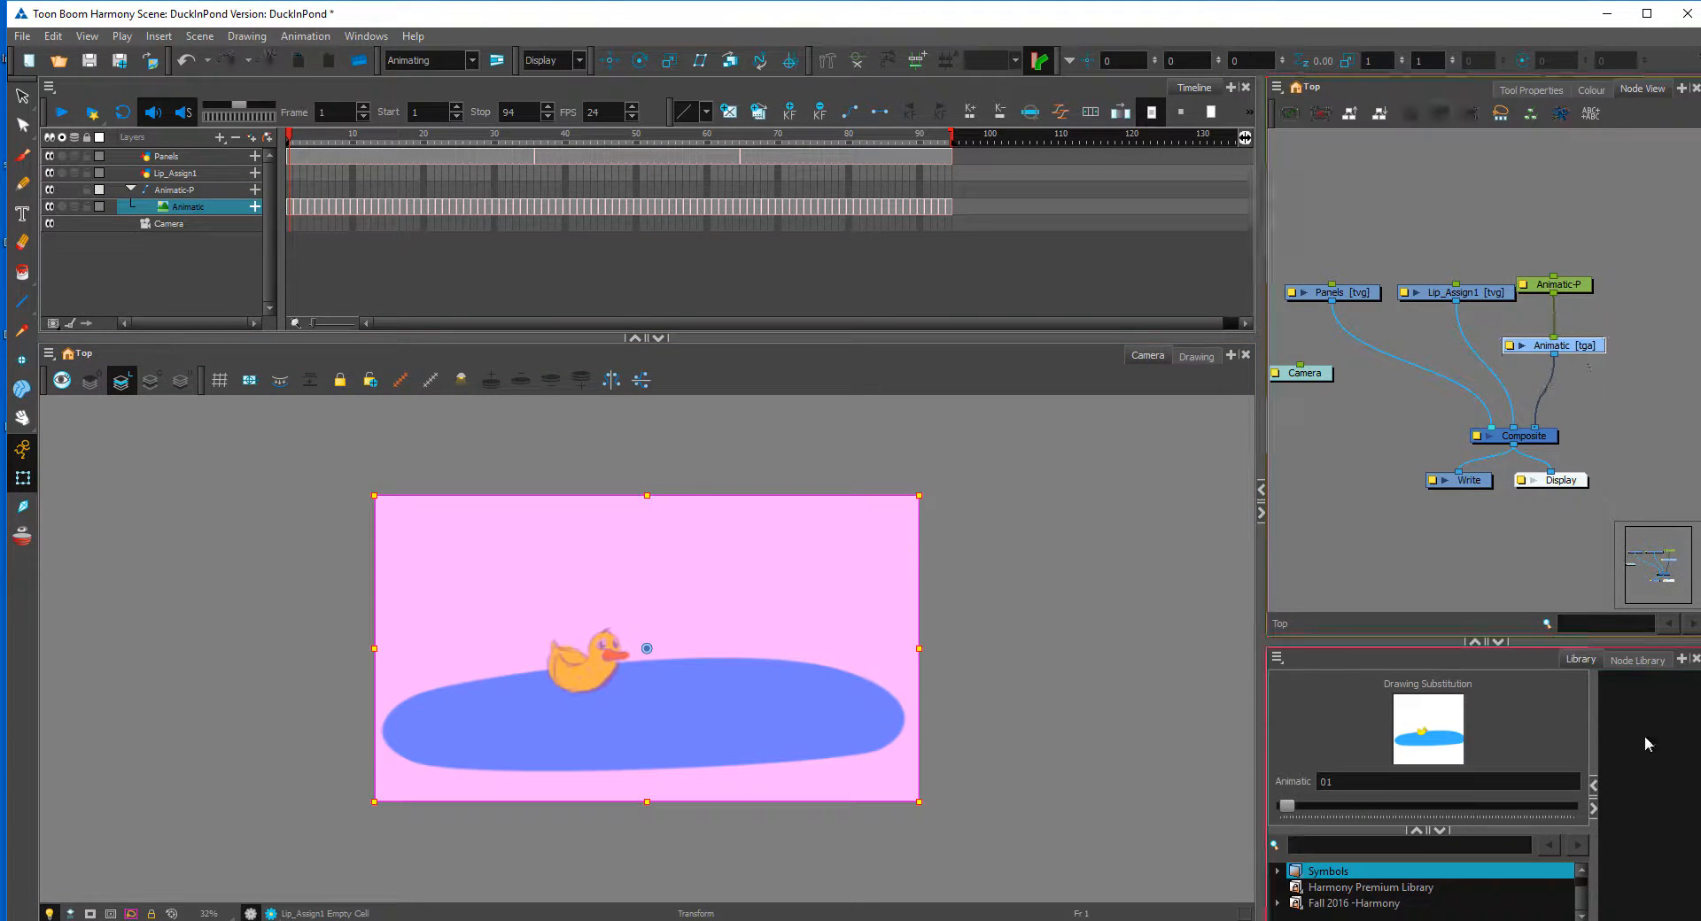
click(1637, 660)
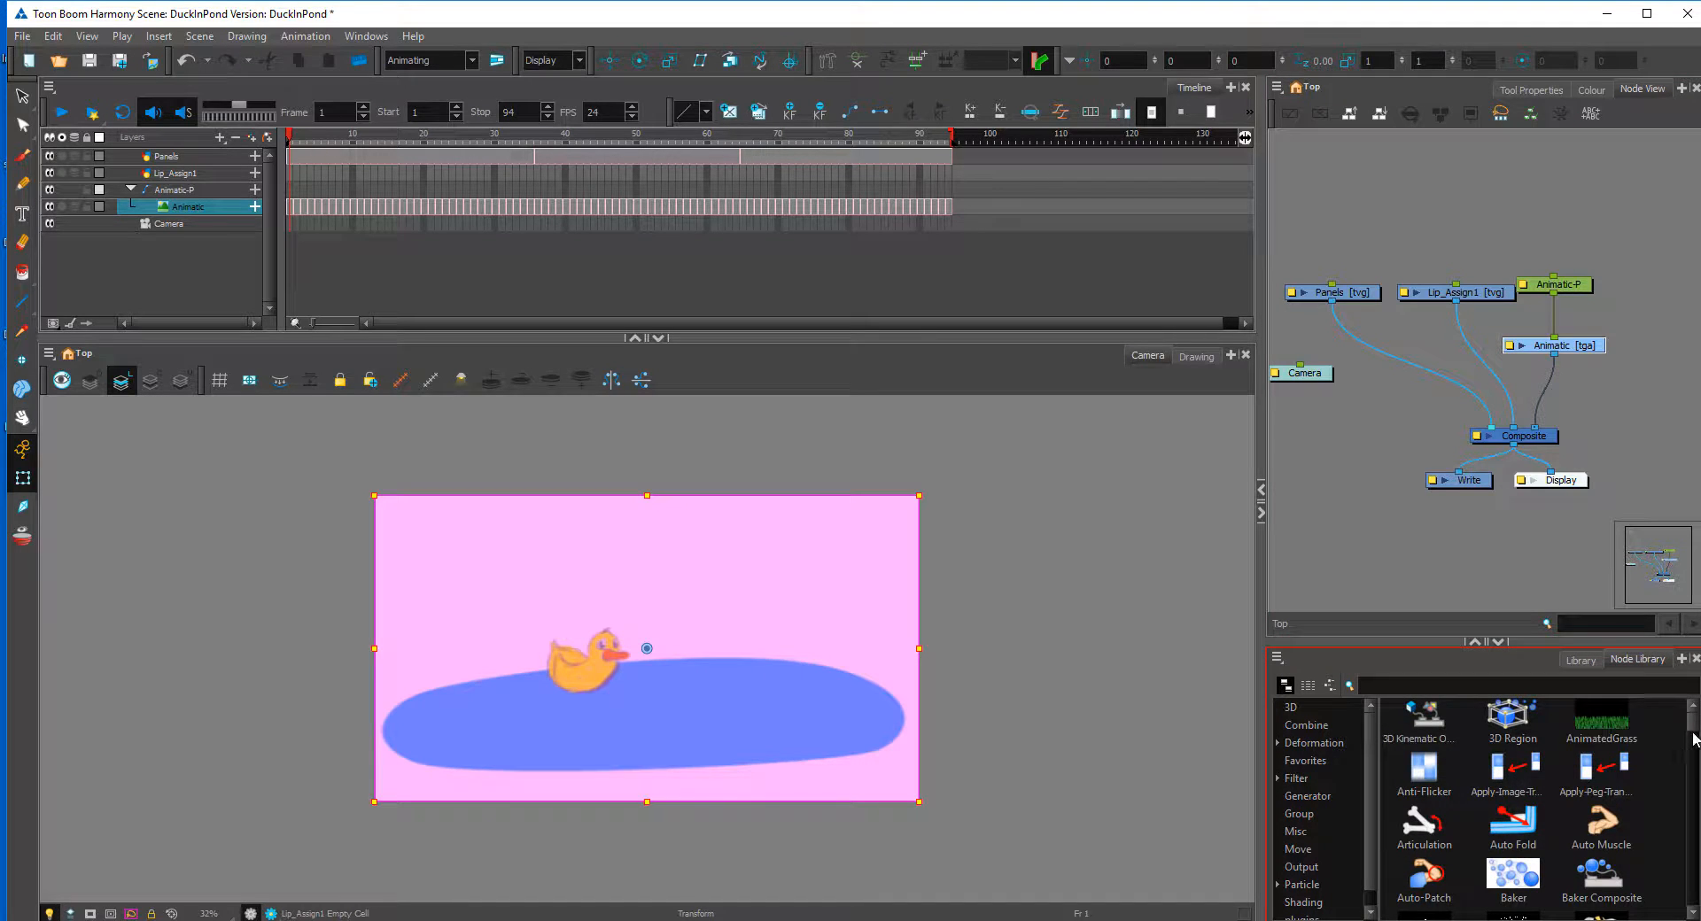
drag(1694, 730, 1692, 898)
drag(1601, 791, 1603, 544)
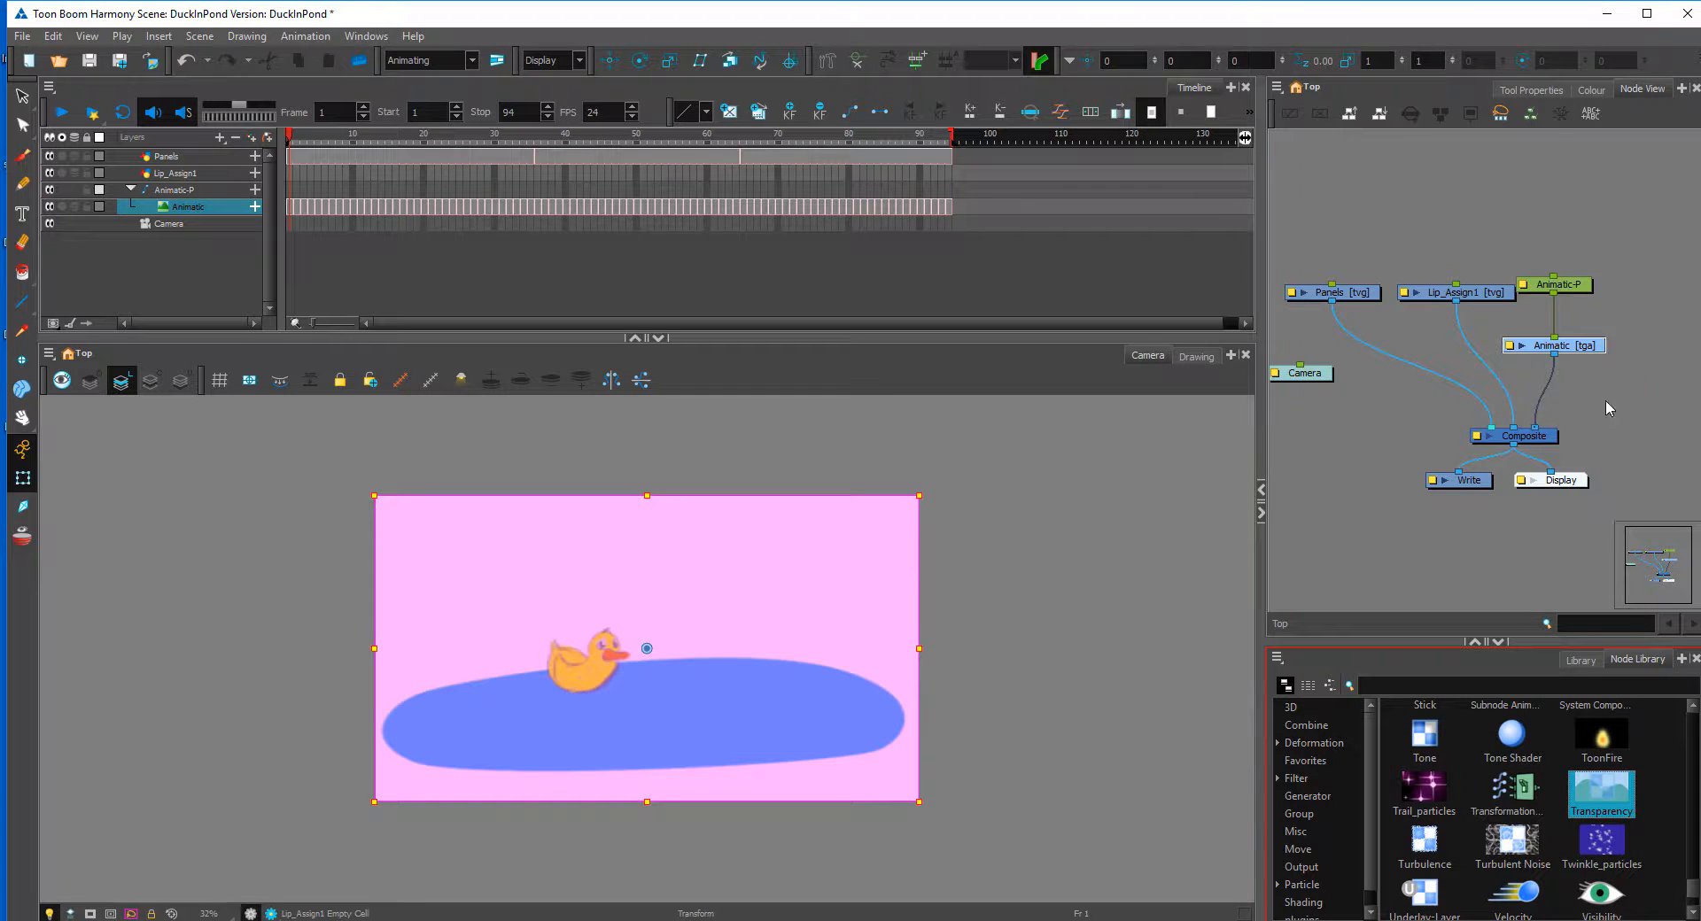
drag(1606, 400, 1570, 393)
click(1546, 452)
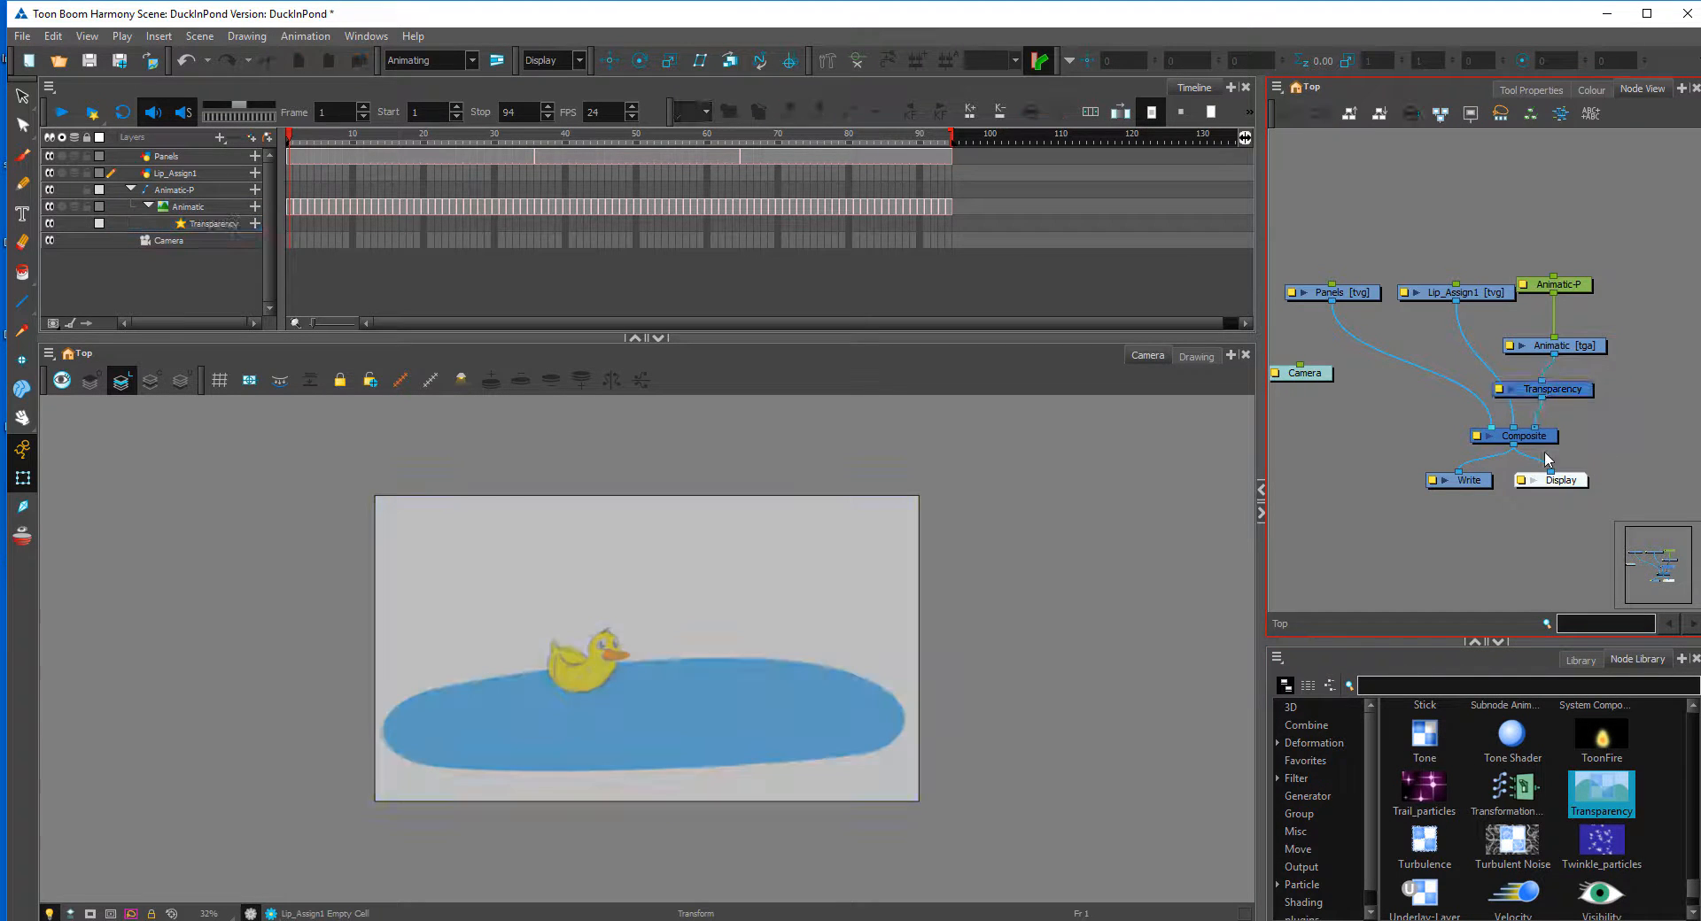
click(547, 739)
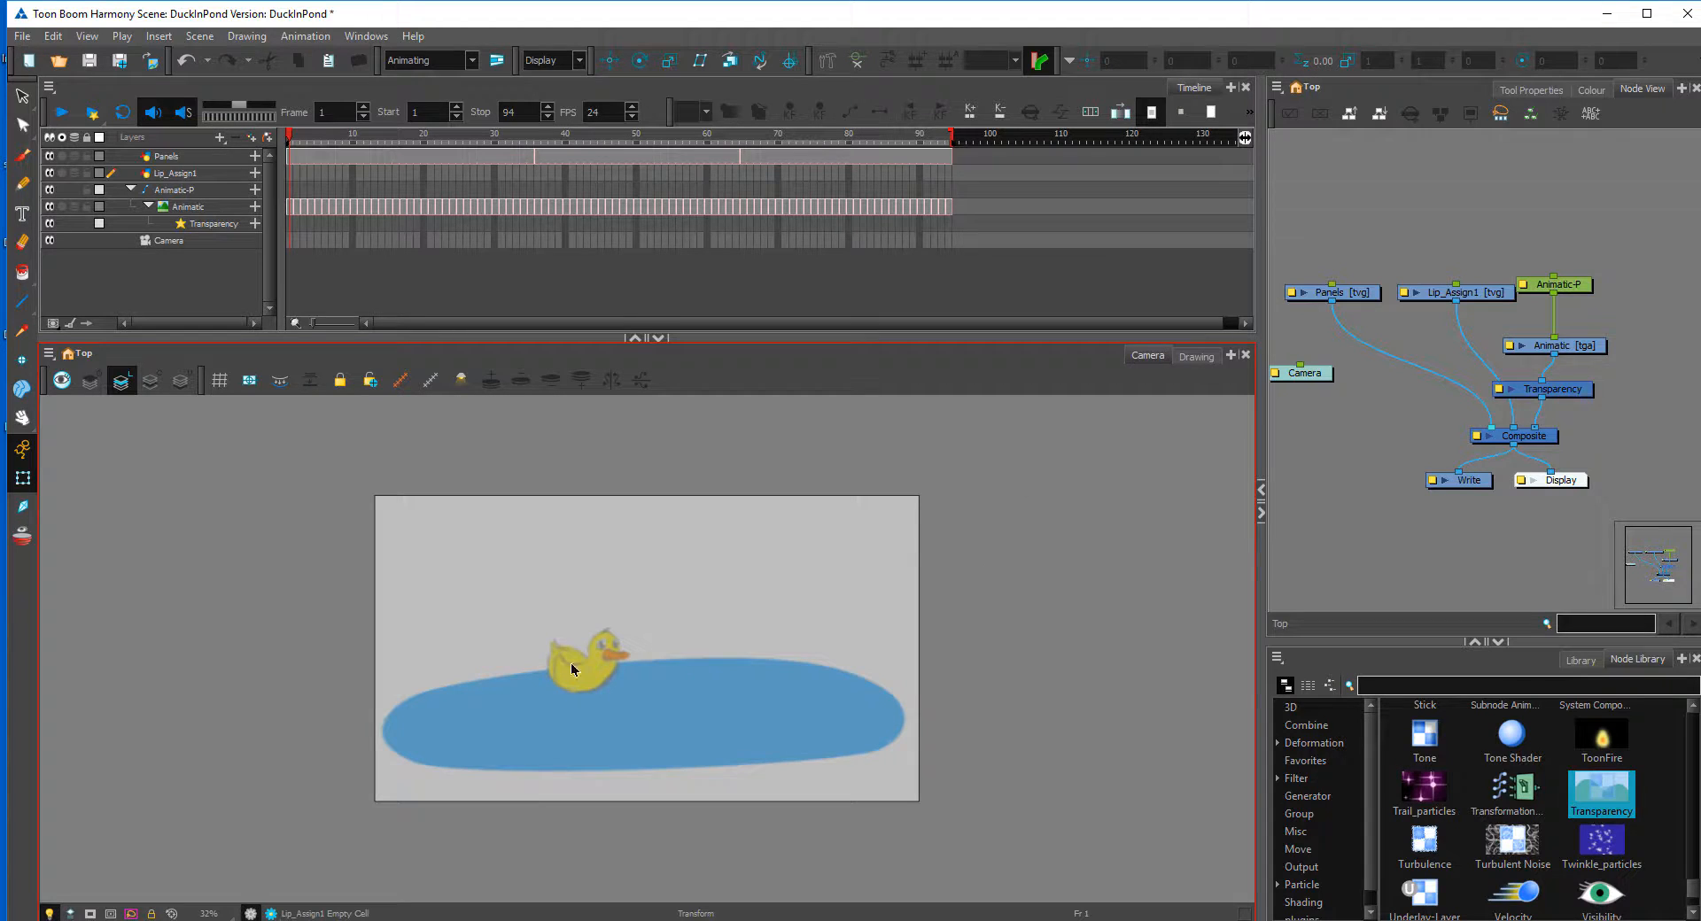
Step: Set the Transparency node's transparency value to 30 and close its properties
click(1641, 371)
click(1498, 390)
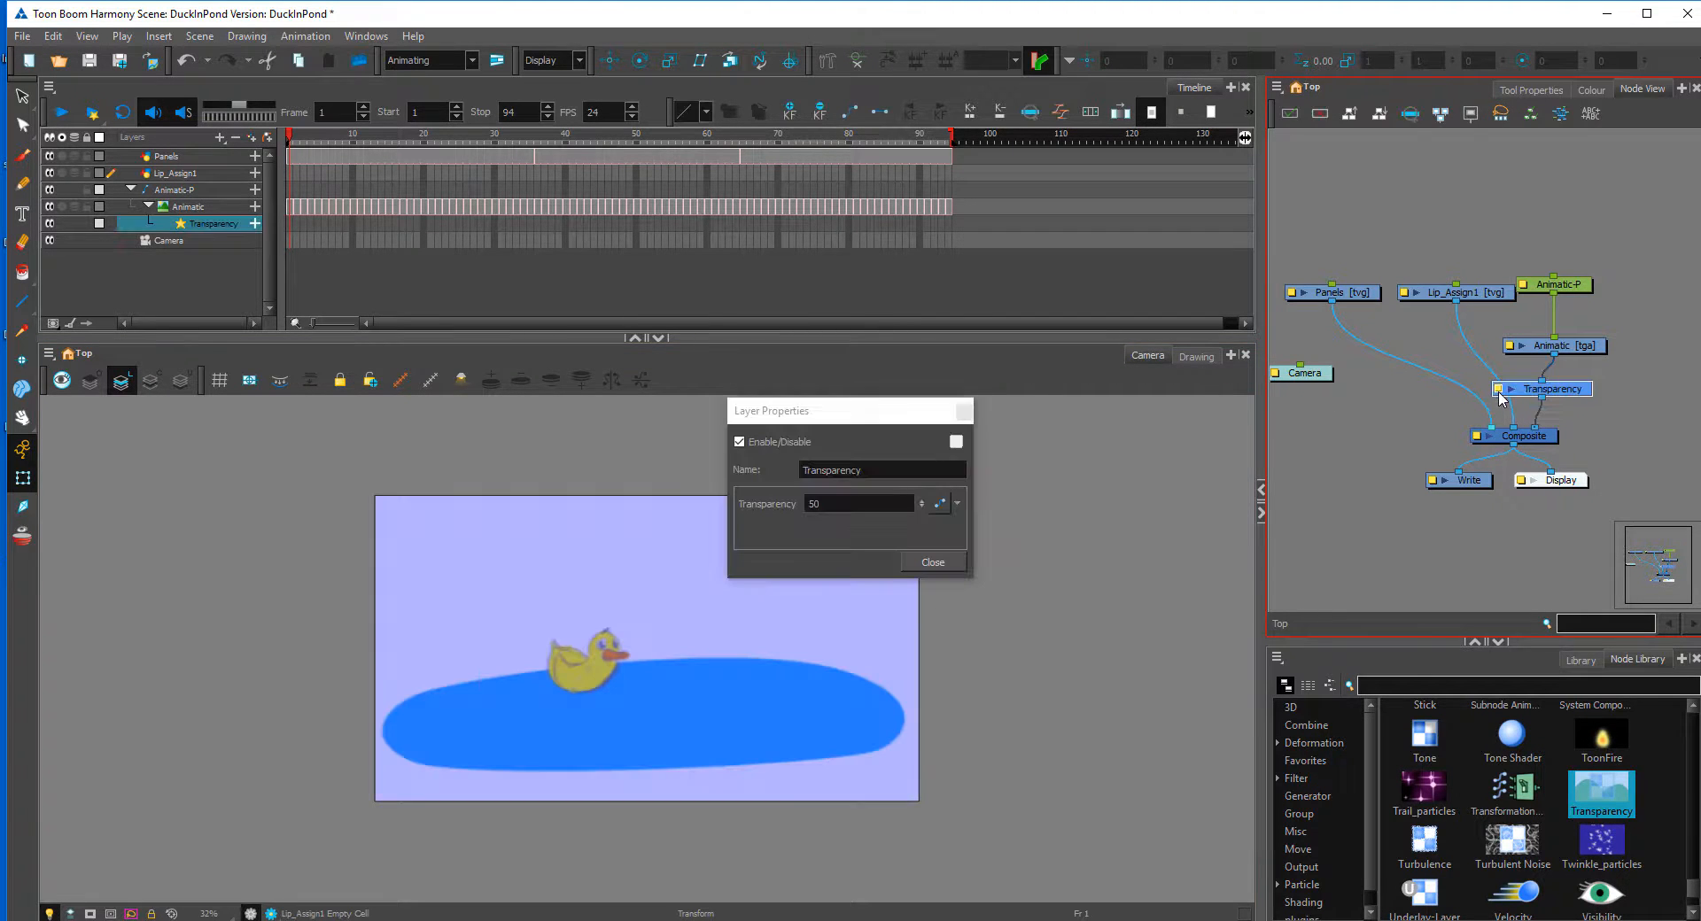
click(814, 503)
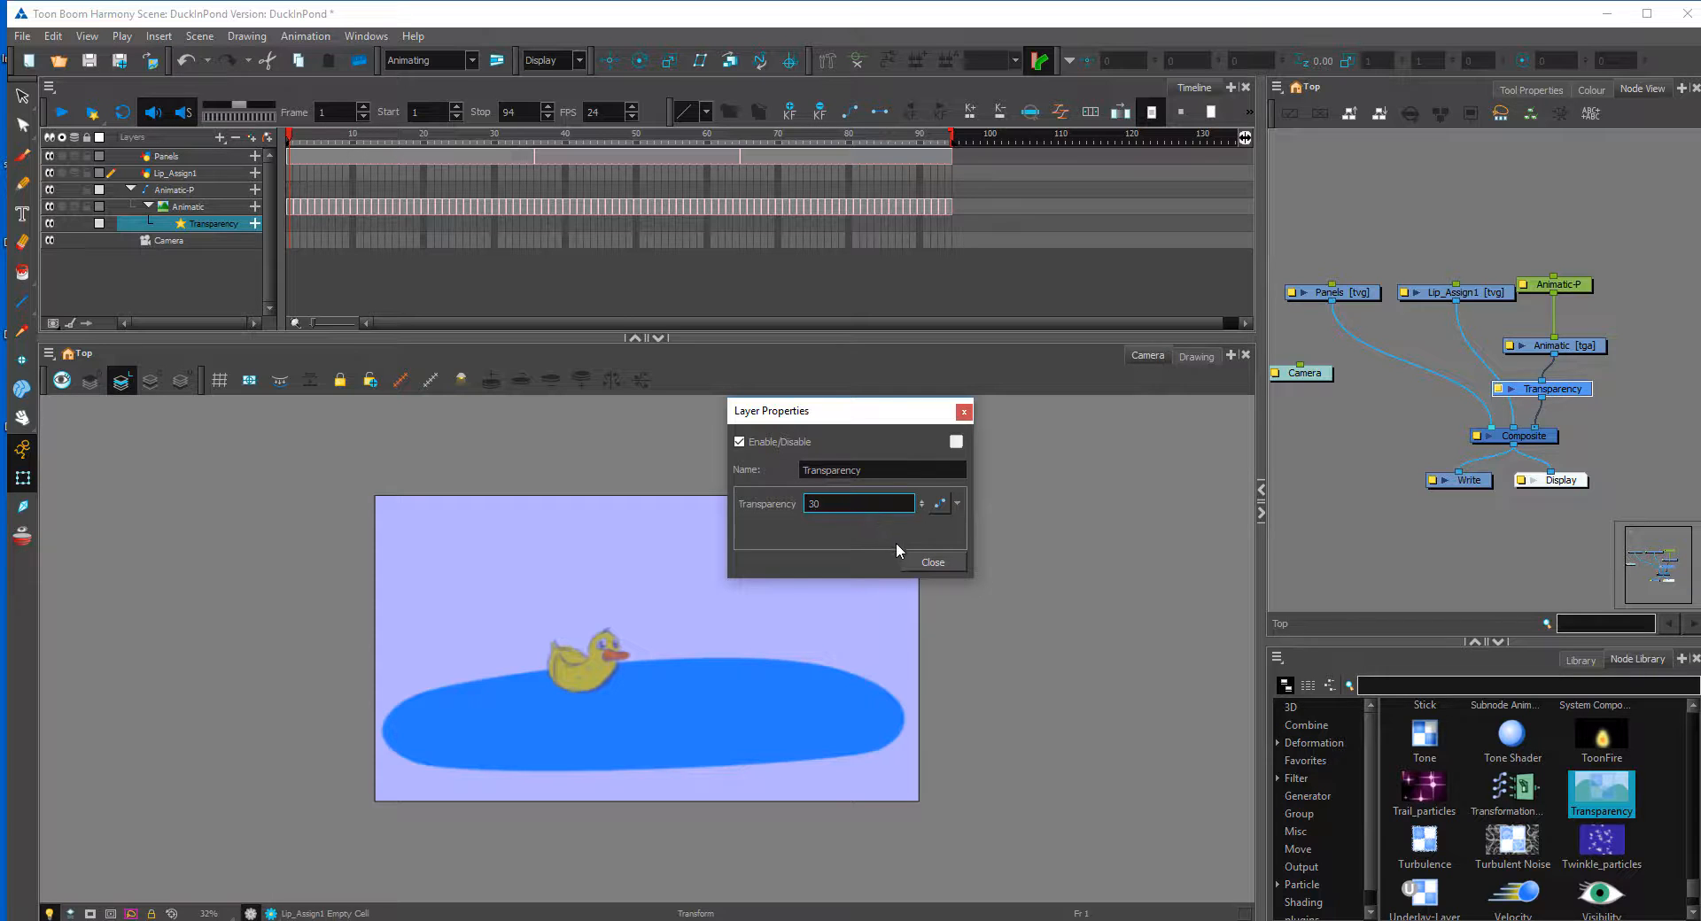
click(931, 563)
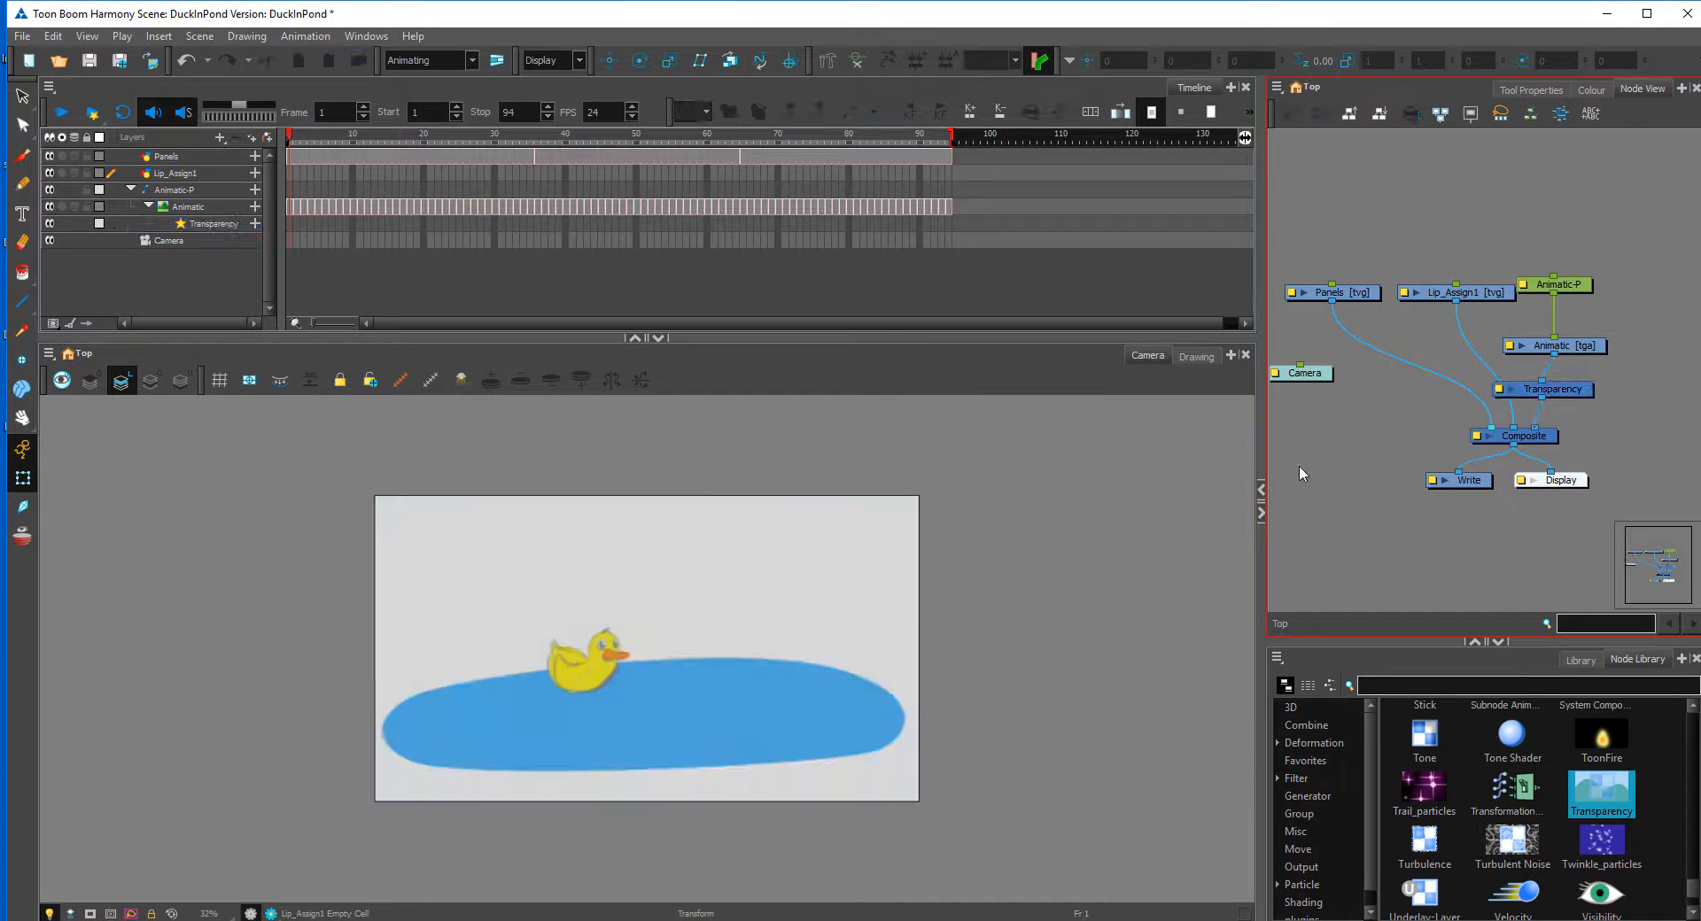
Step: Raise the animatic's transparency to 80 in the Transparency node's layer properties
click(1498, 389)
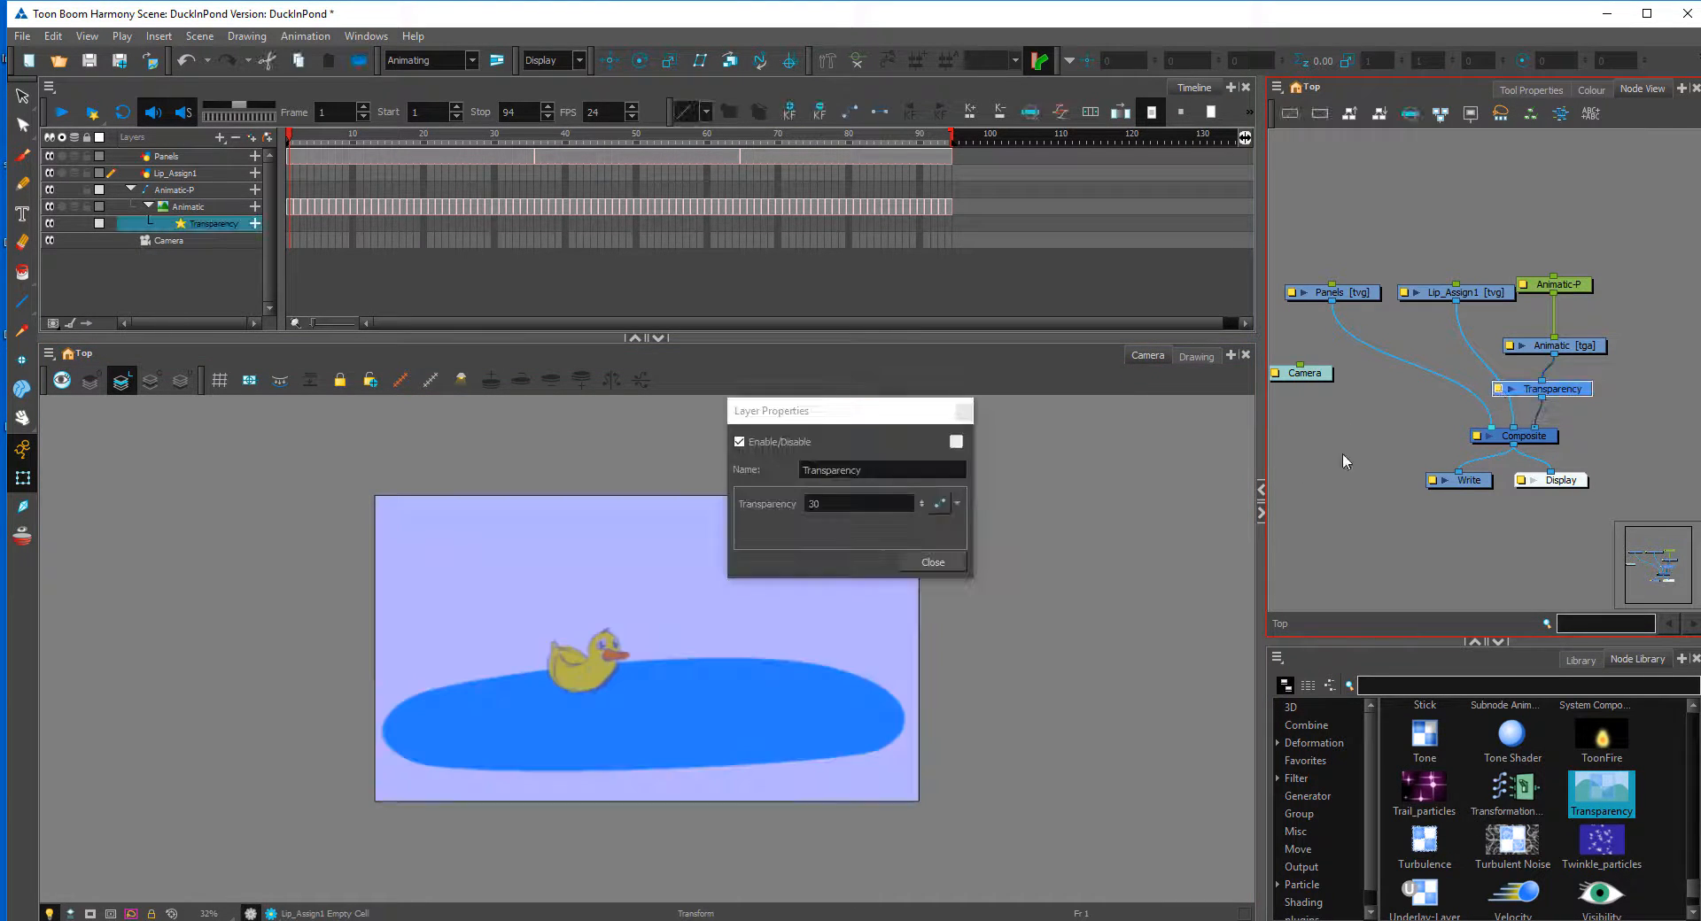
double_click(846, 503)
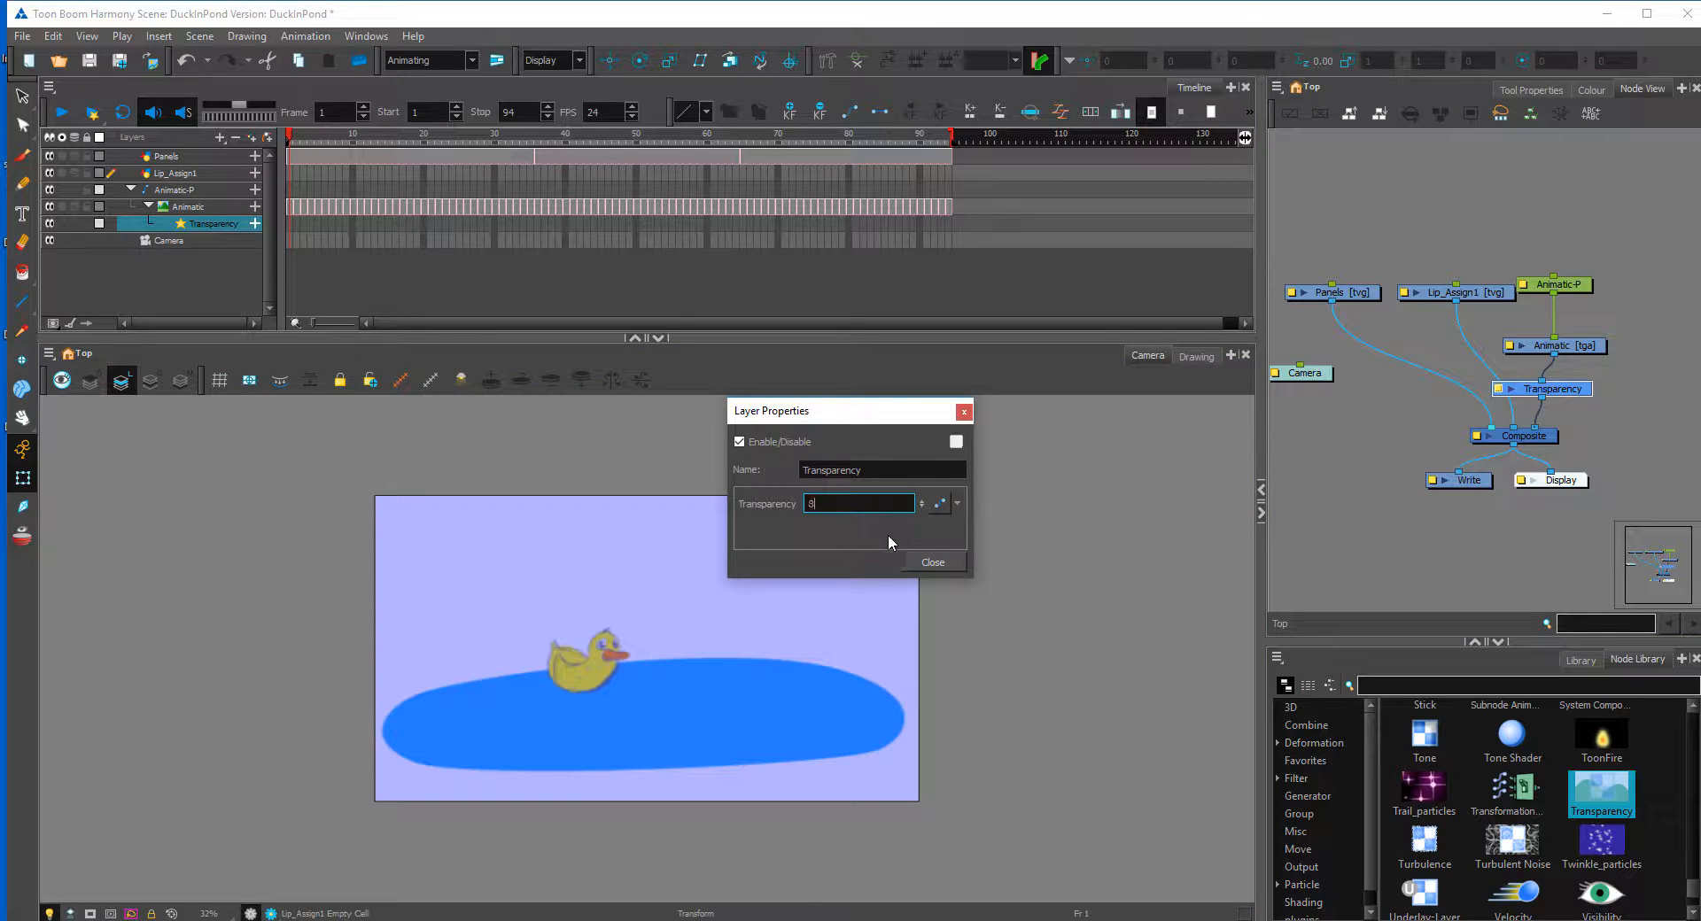
text(80)
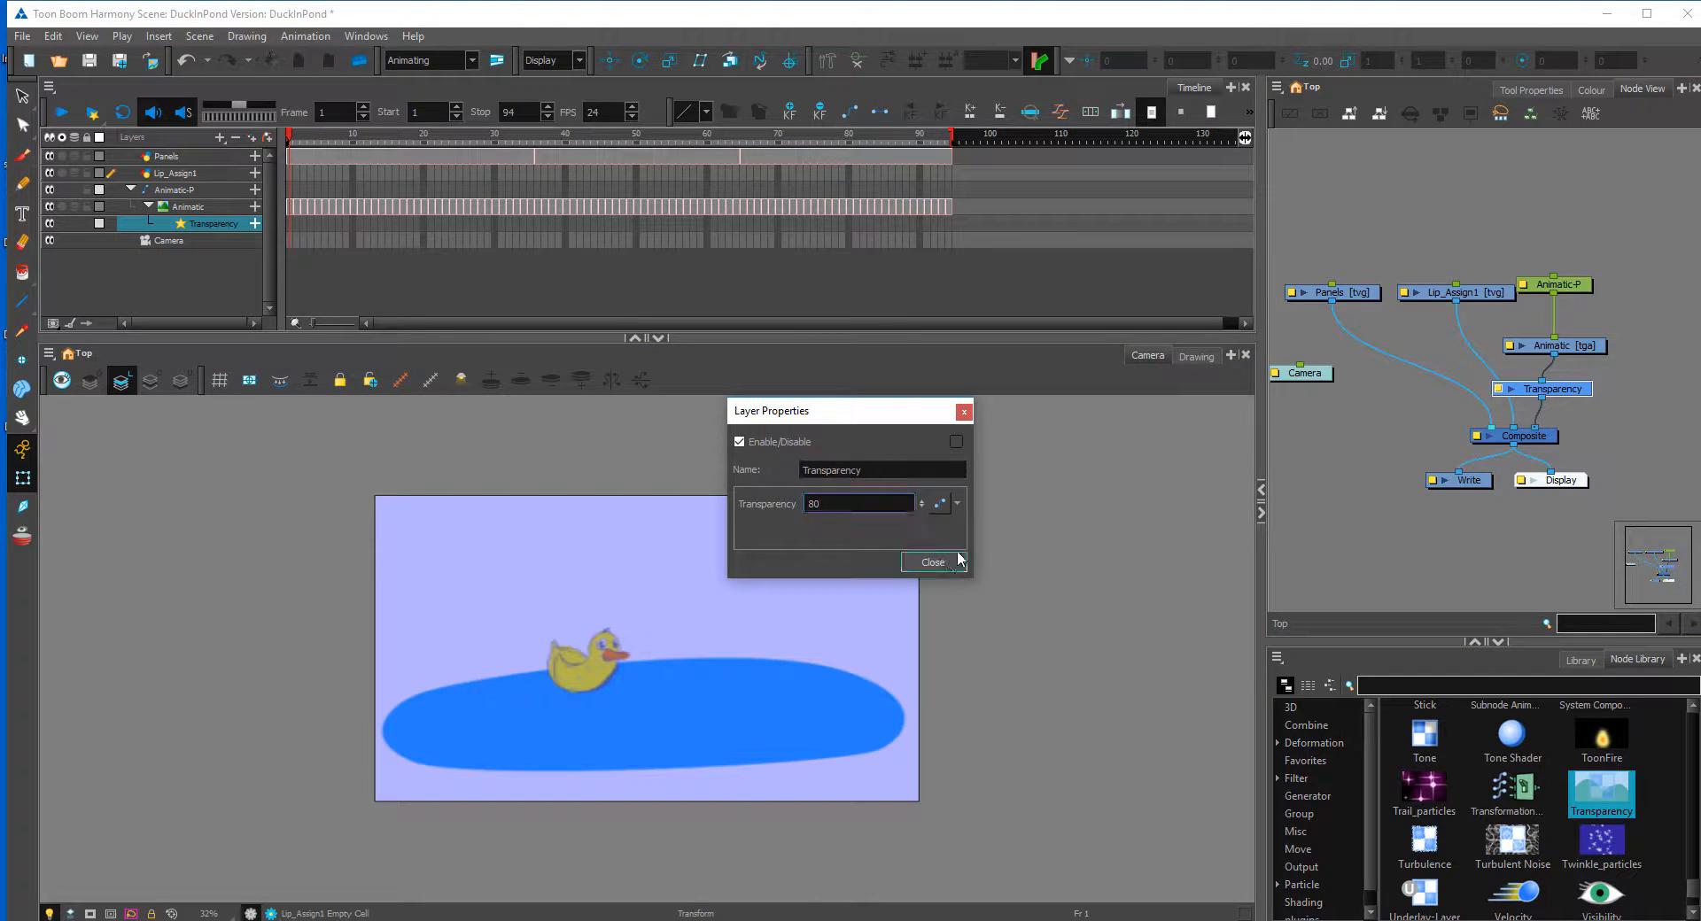
click(933, 562)
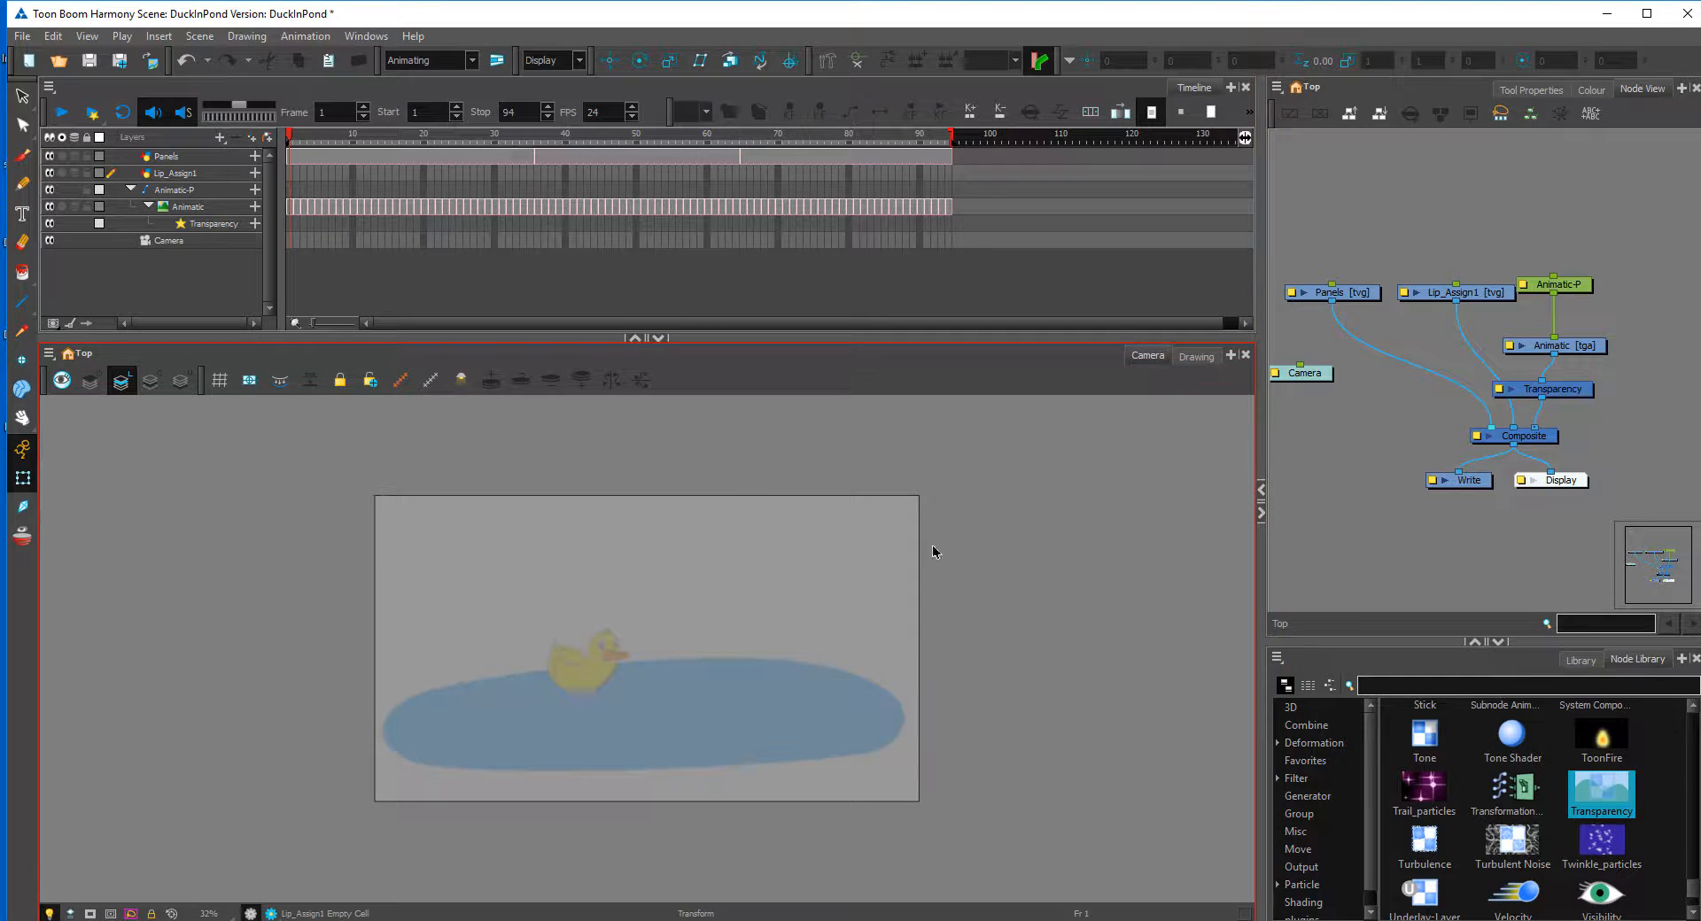
Step: Play the faded animatic through to its last frame and turn on the mask around the camera frame
click(1565, 287)
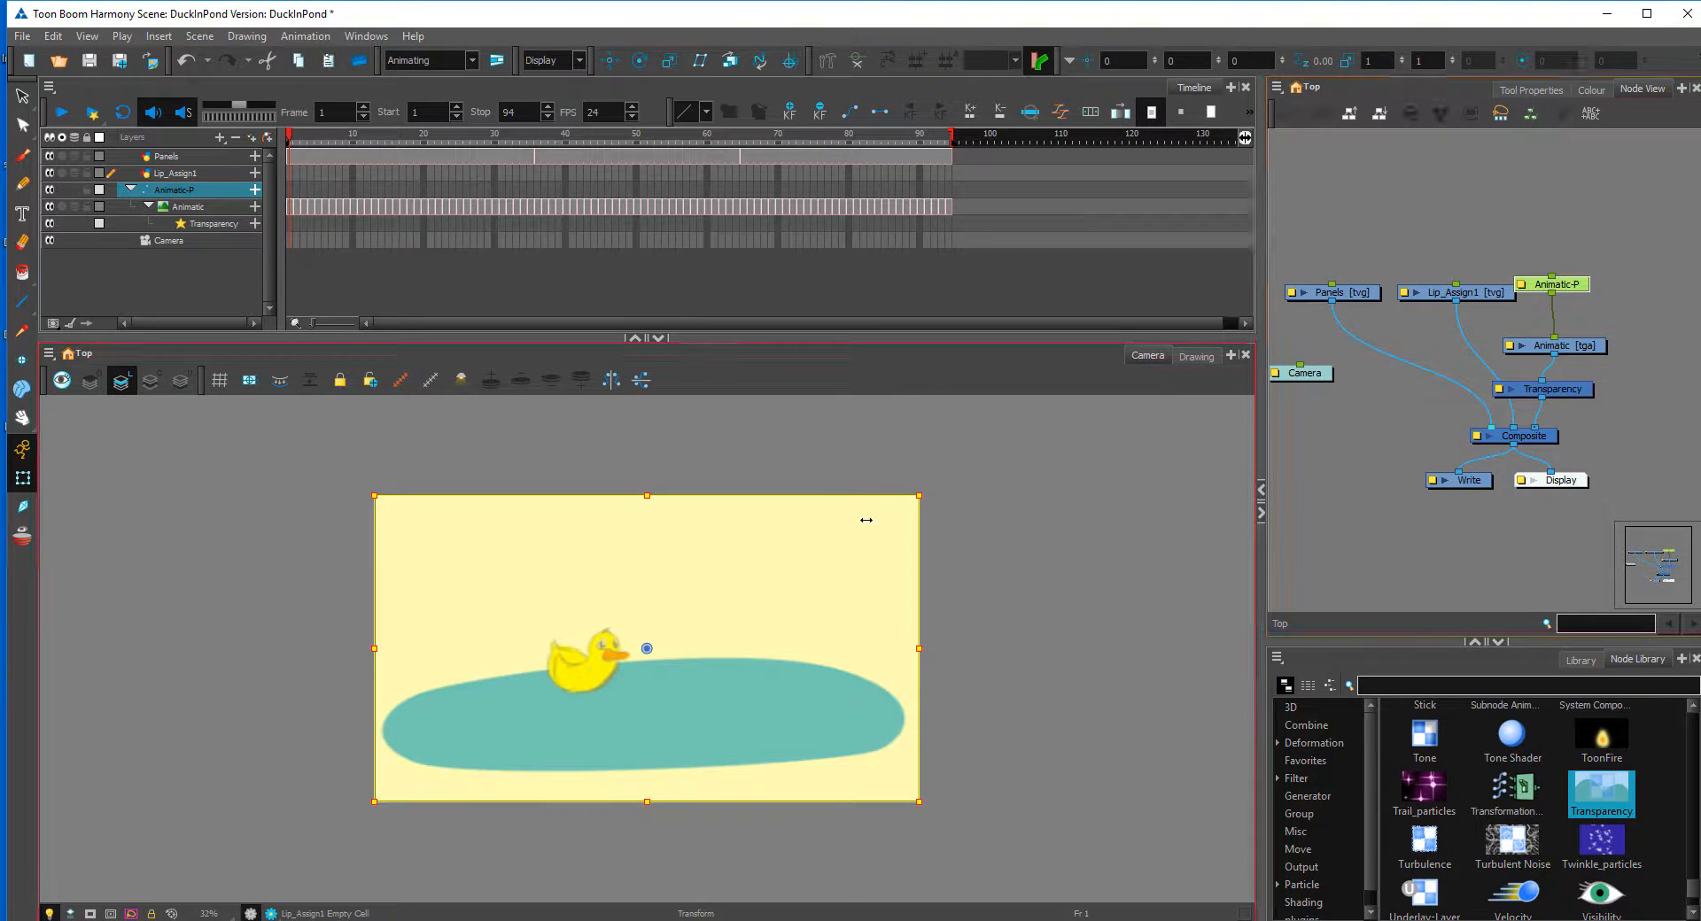
click(1006, 523)
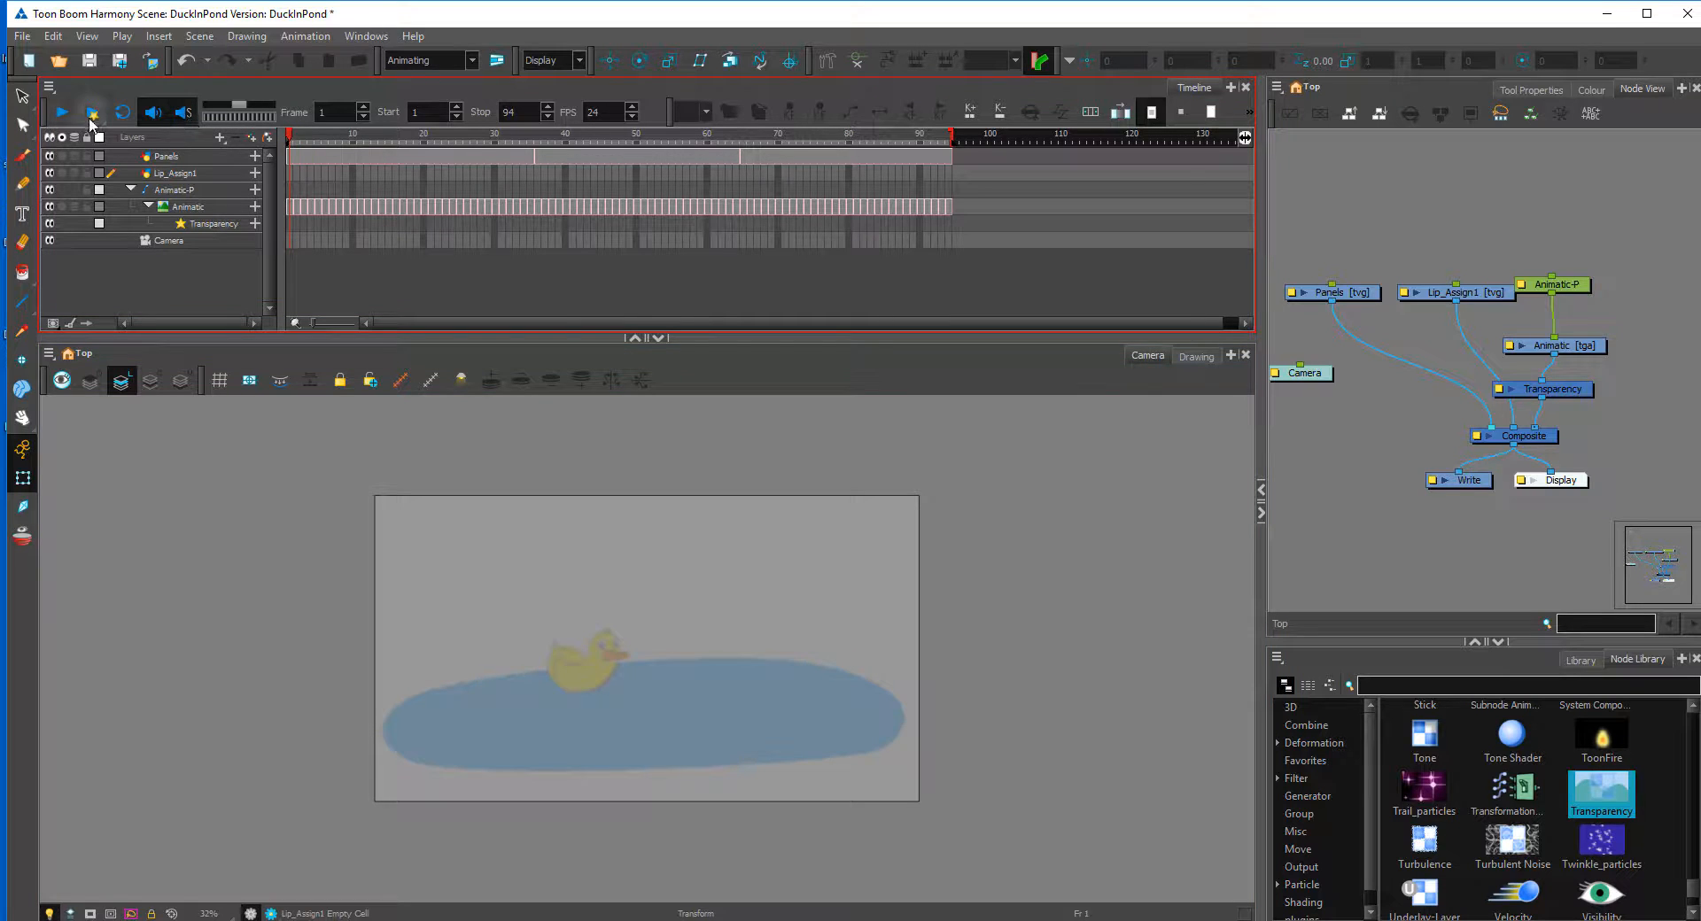
click(62, 112)
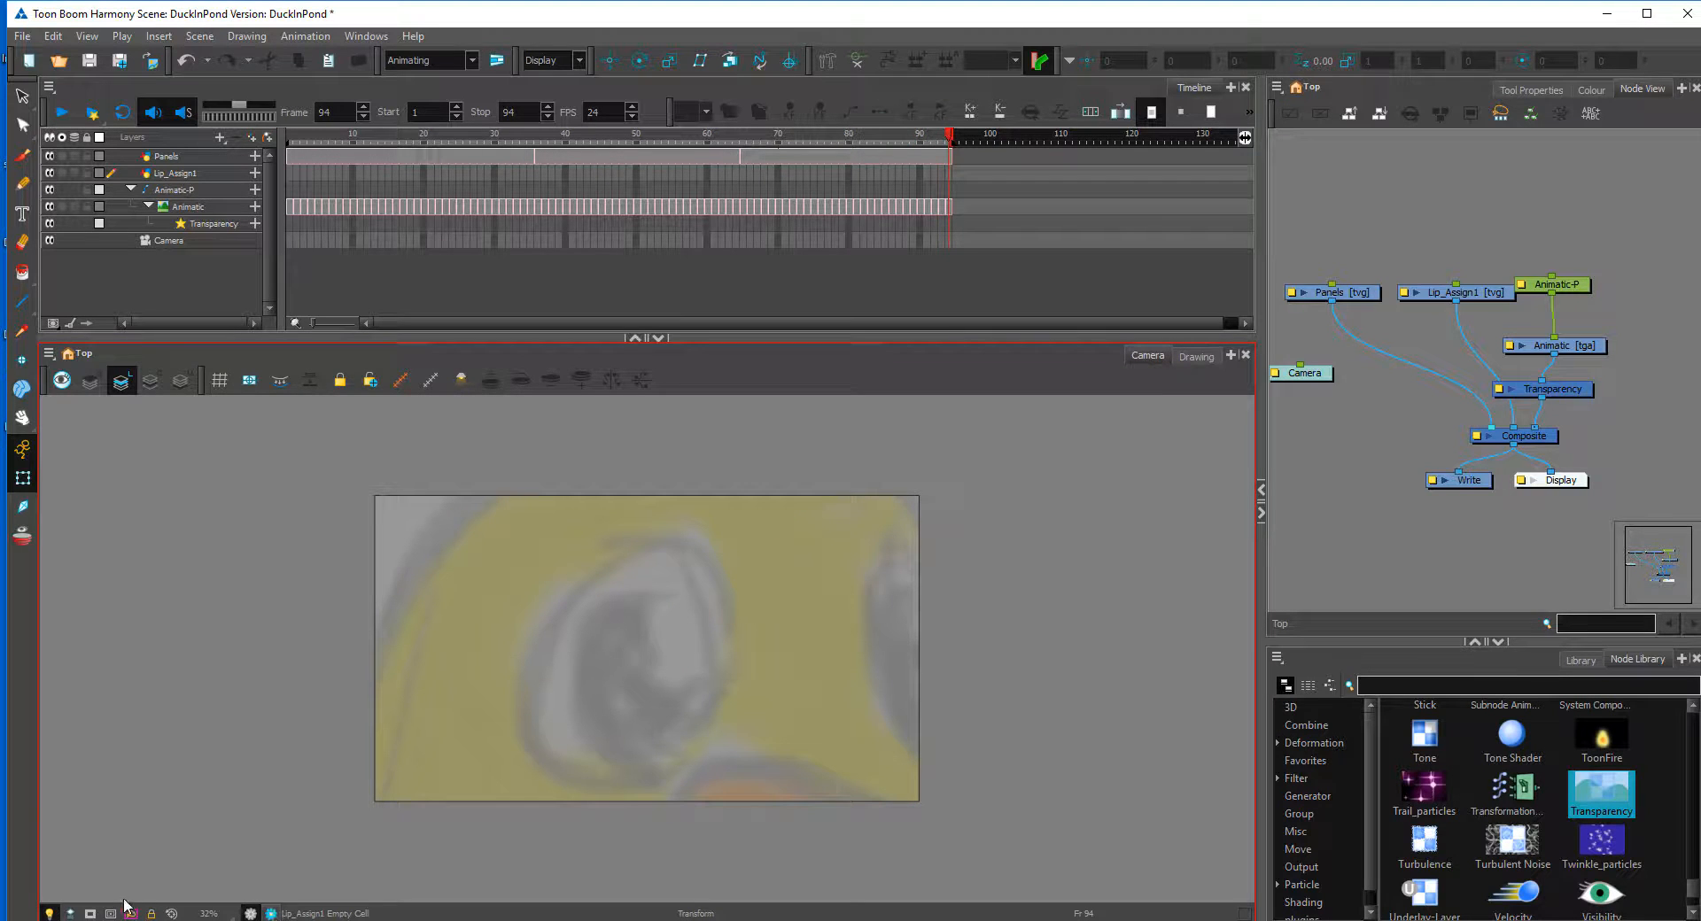
click(92, 913)
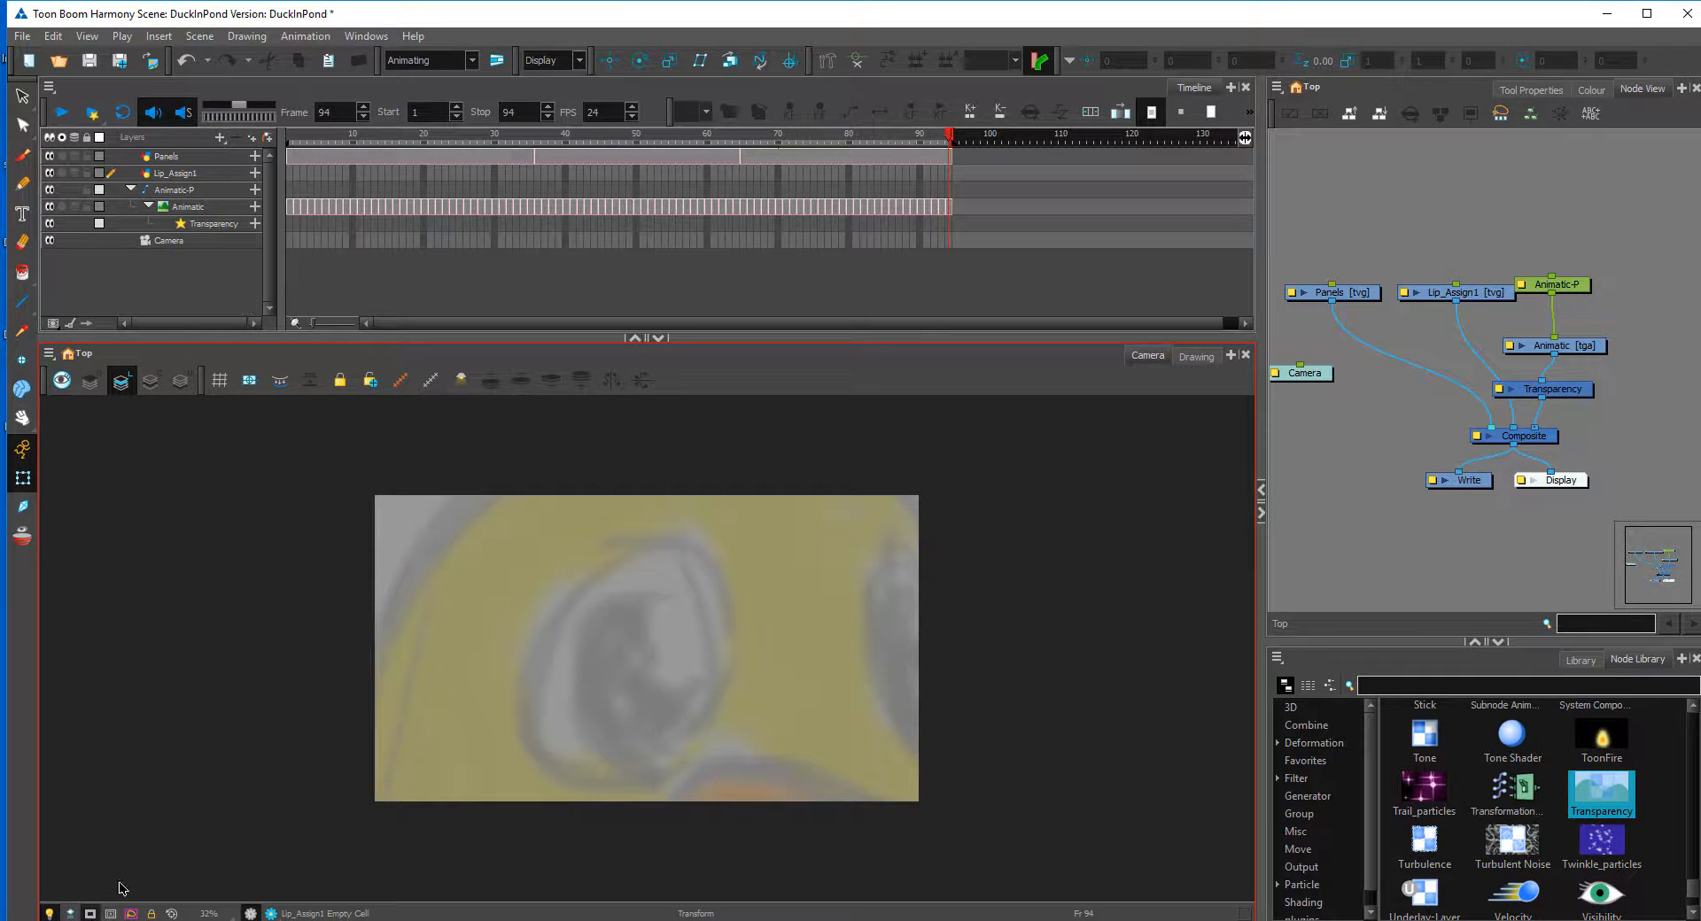
Step: Examine the Animatic layer's drawings at several frames along the timeline, from the opening shot to the close-up
click(131, 229)
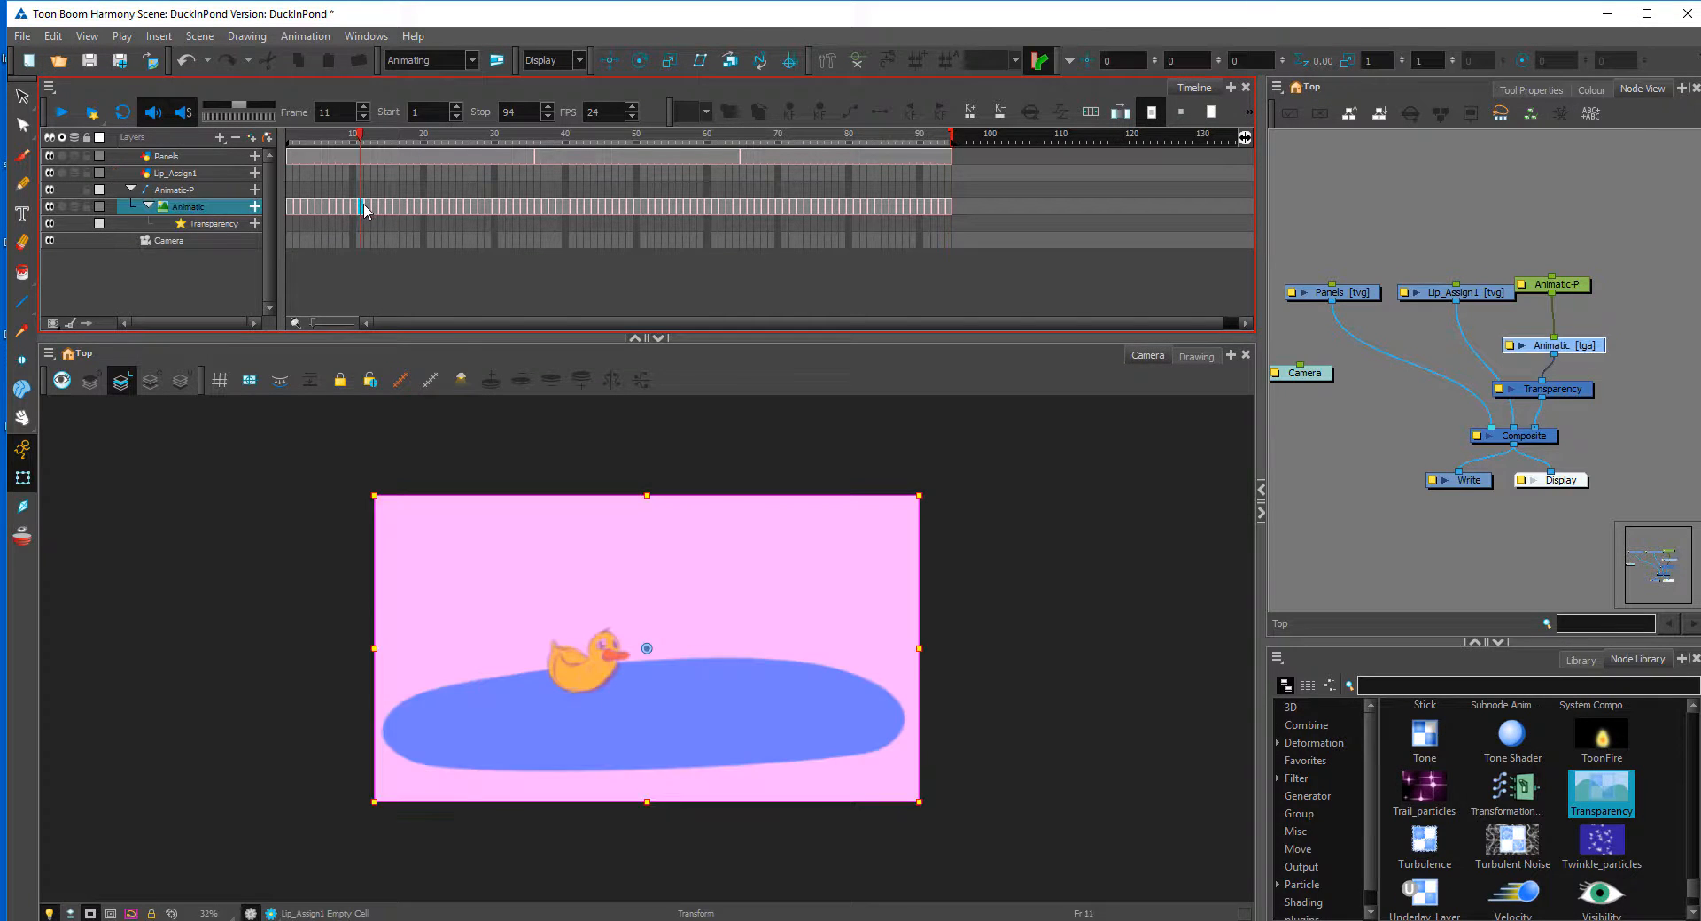
click(403, 206)
click(560, 208)
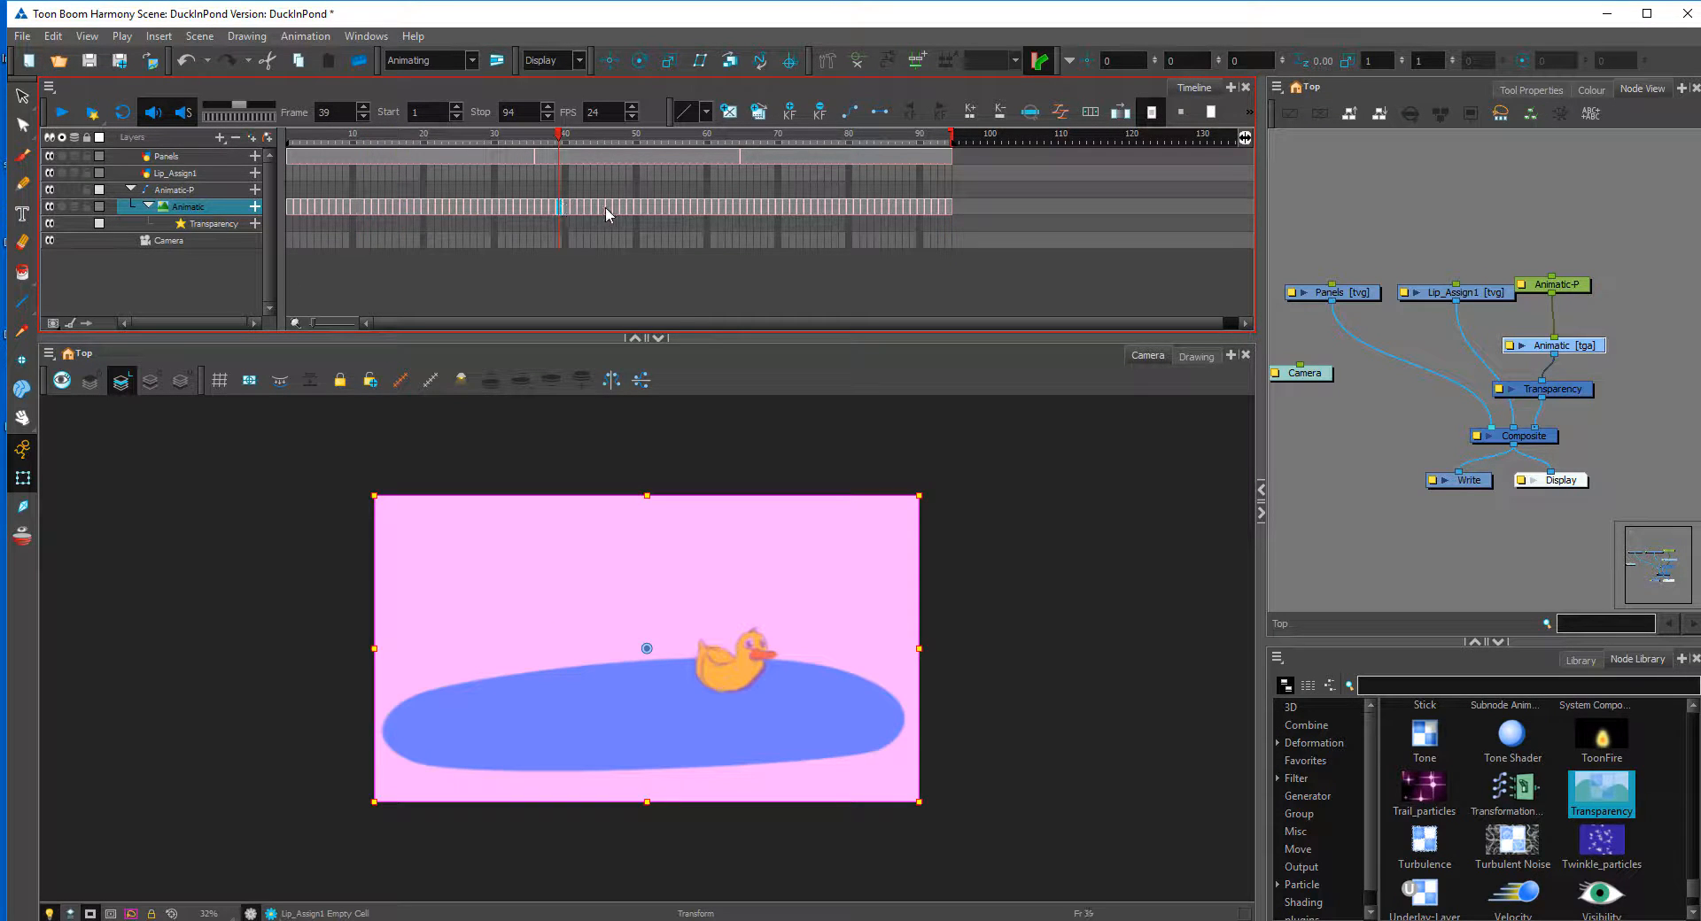
click(746, 206)
click(803, 206)
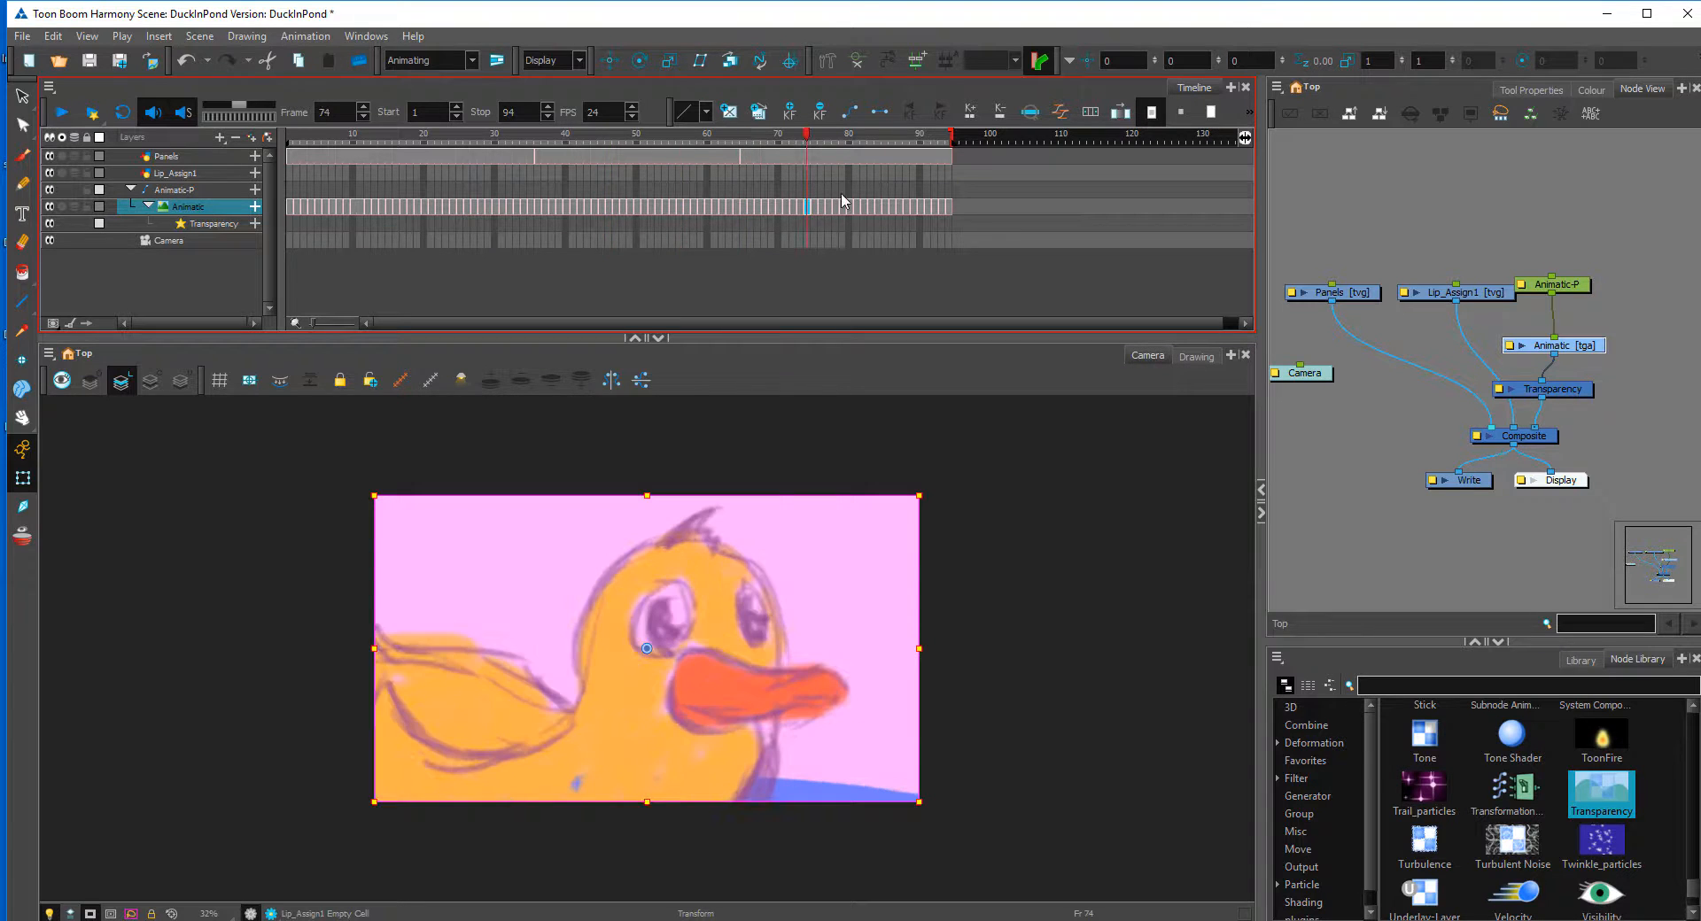
click(878, 207)
click(320, 206)
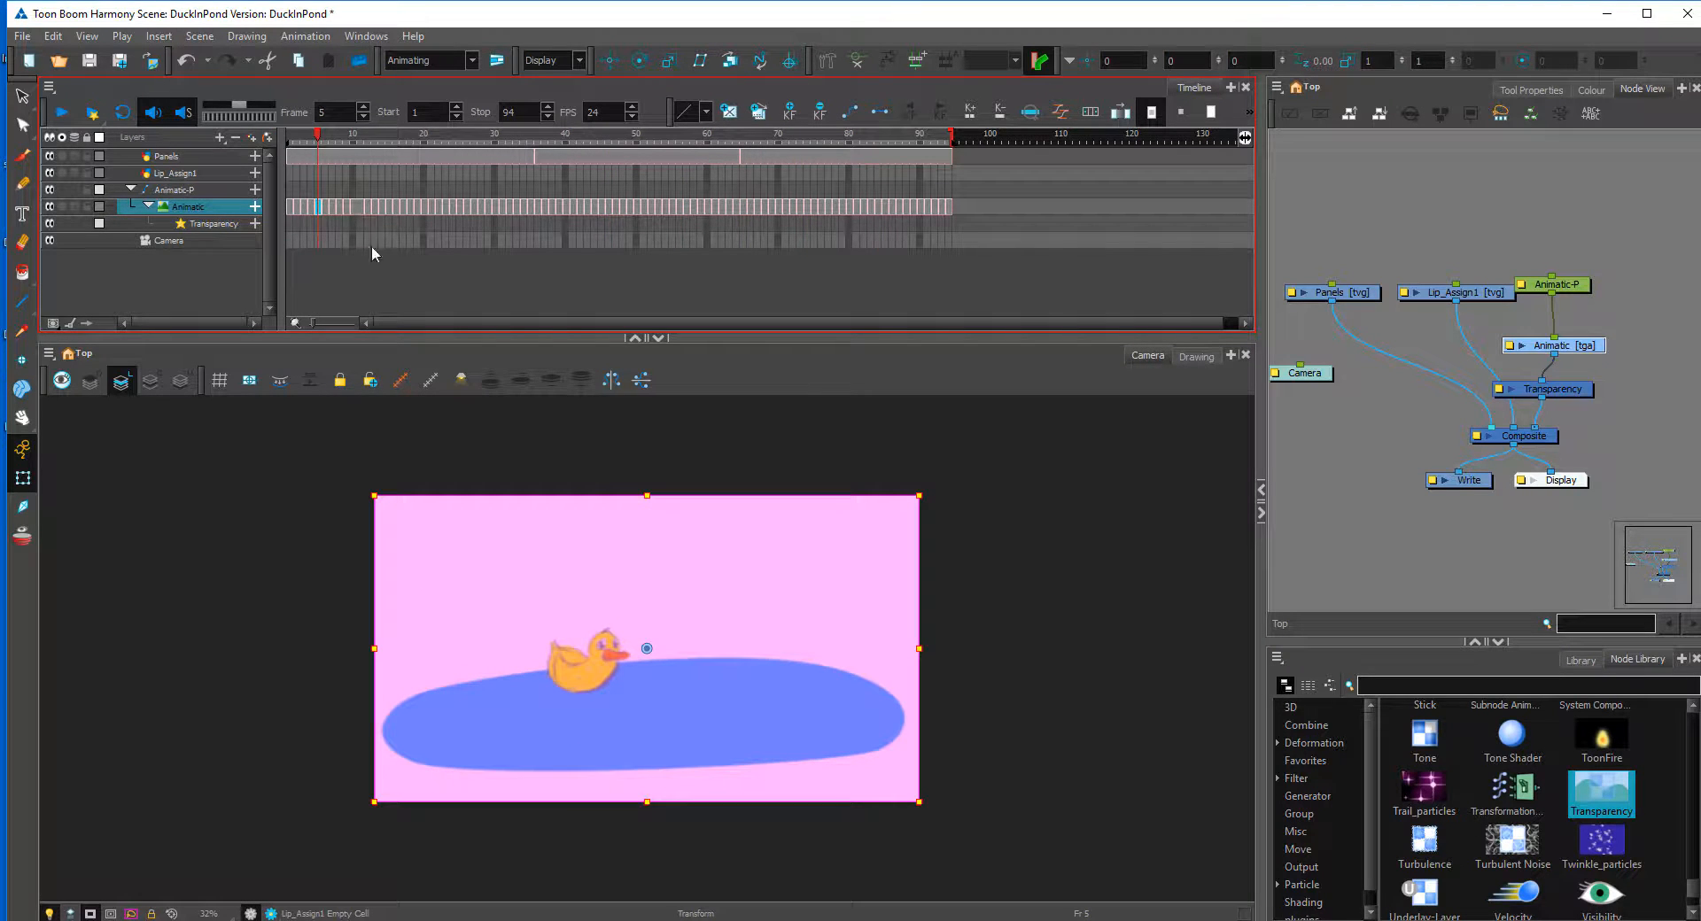
Step: Disable the Animatic-P peg and the Animatic layer in the timeline
key(ctrl+z)
click(49, 190)
click(51, 209)
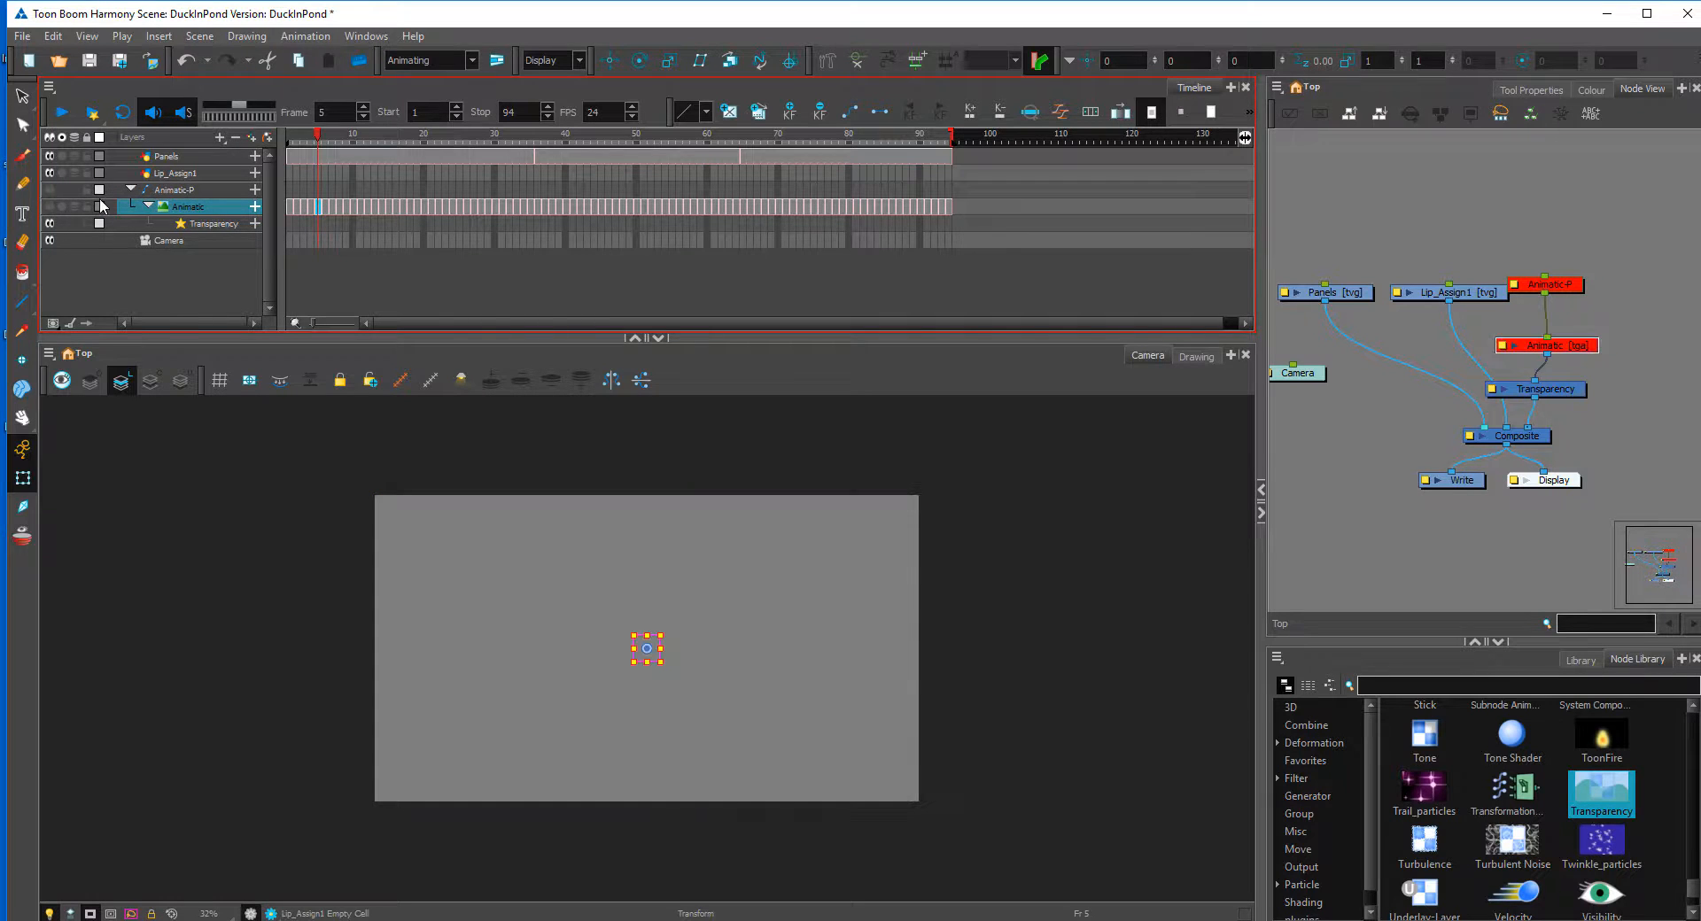
Step: Import the storyboard QuickTime movie from the Desktop as a single Toon Boom bitmap layer named Intro_to_storyboardPRO, with Vertical Fit alignment
click(22, 35)
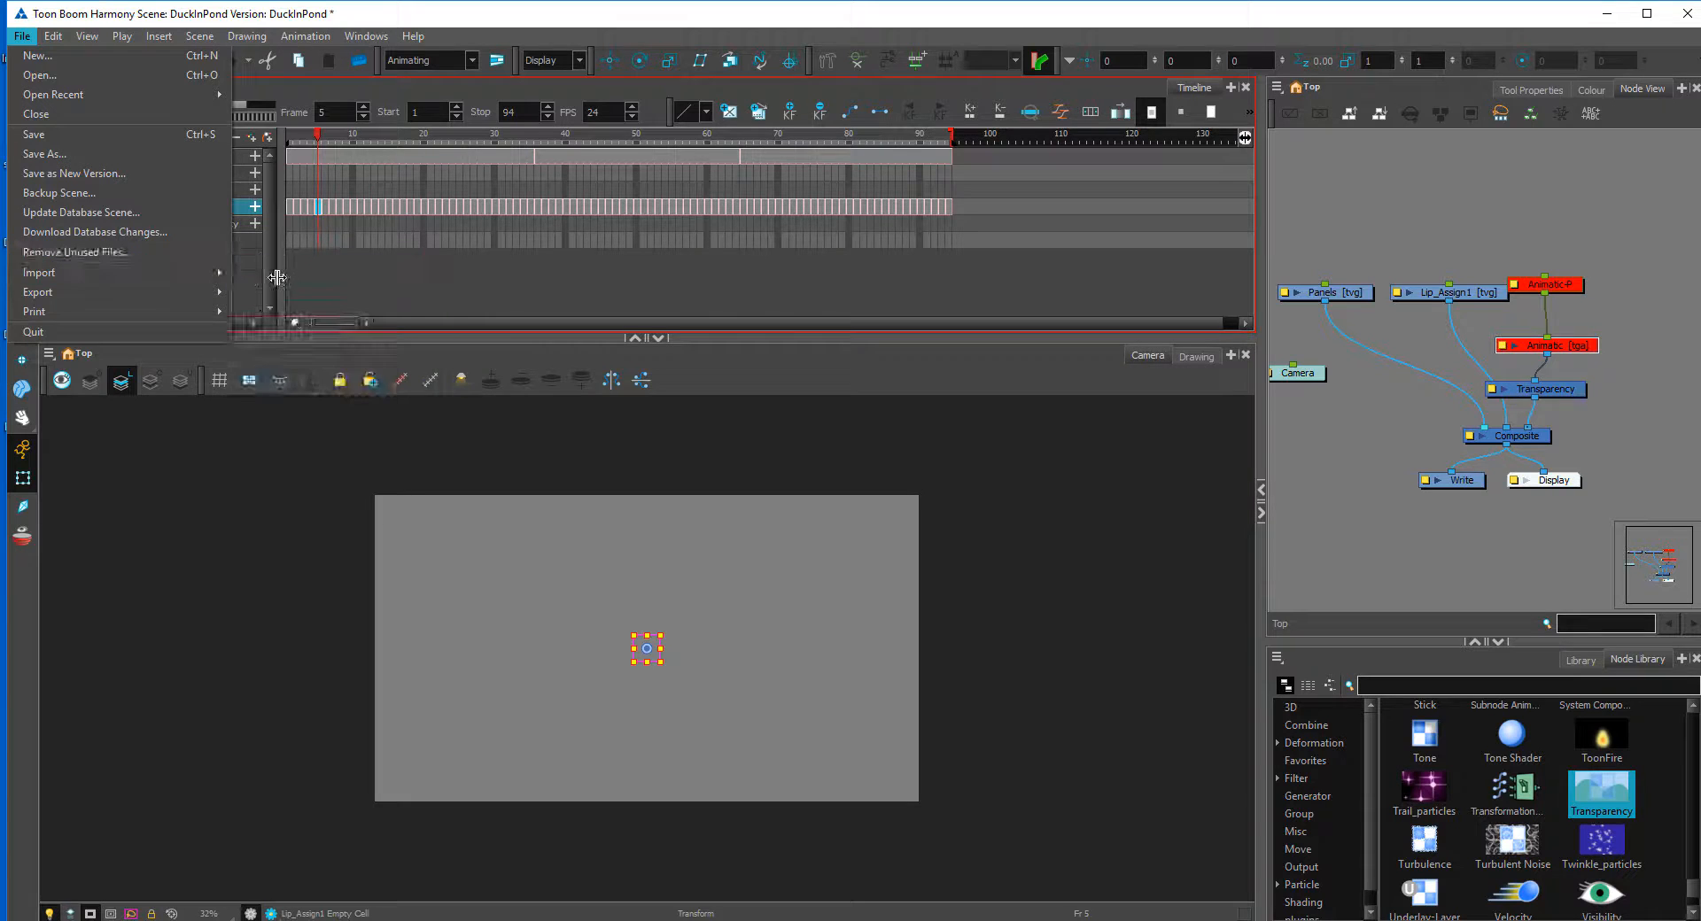
mouse_move(178, 274)
click(263, 331)
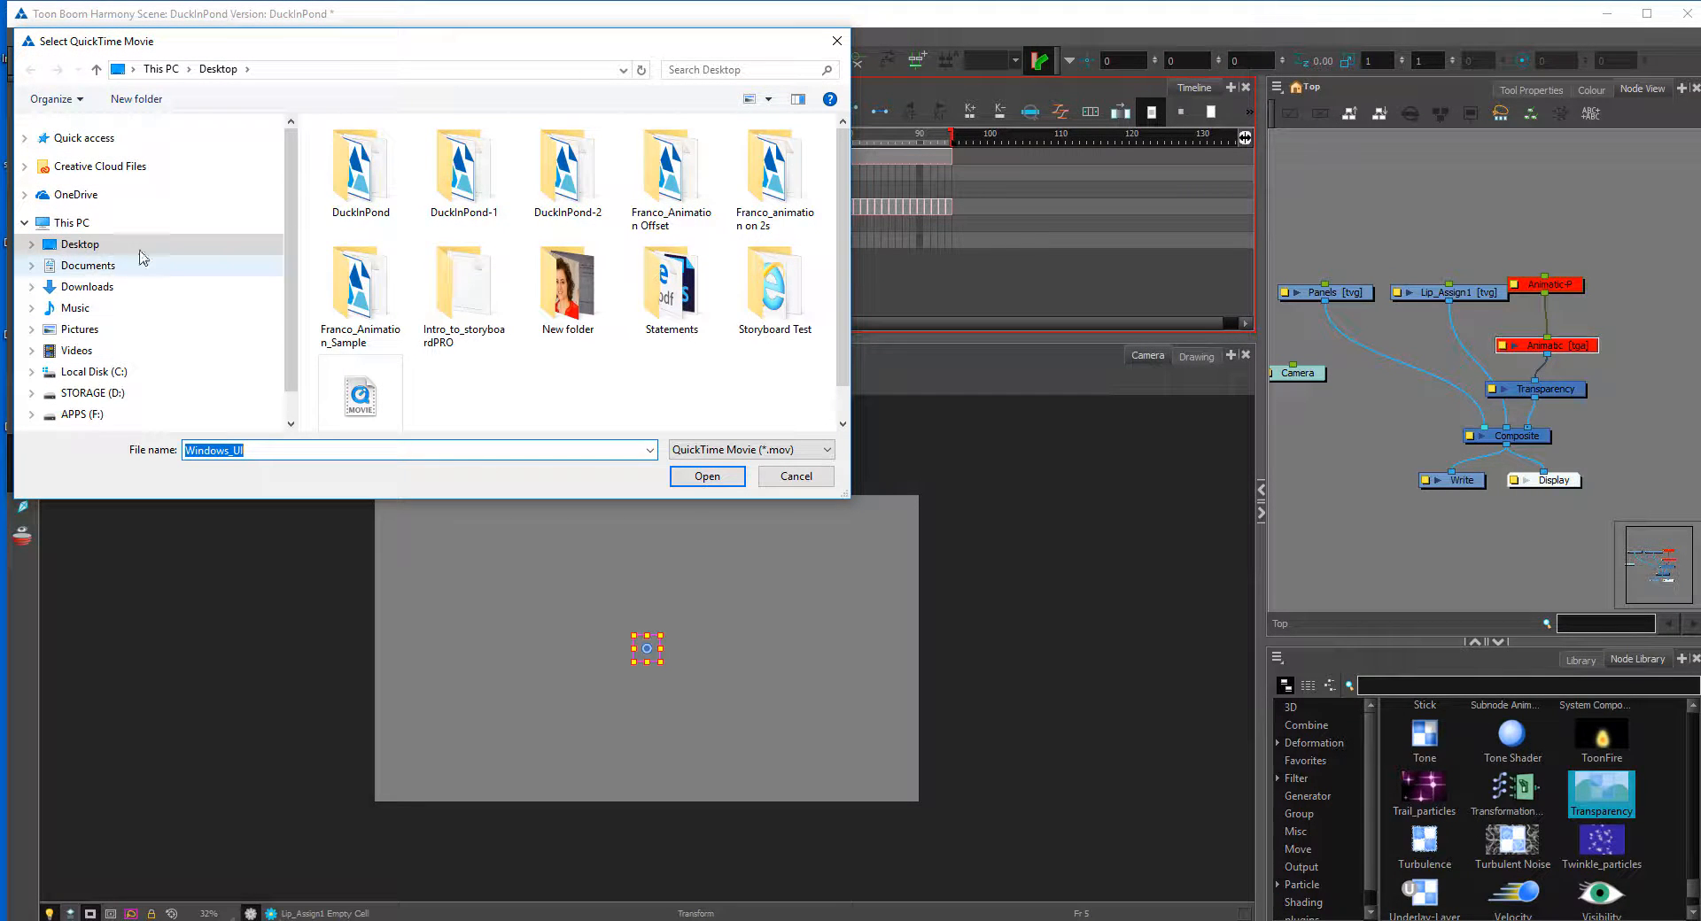
click(359, 394)
click(705, 478)
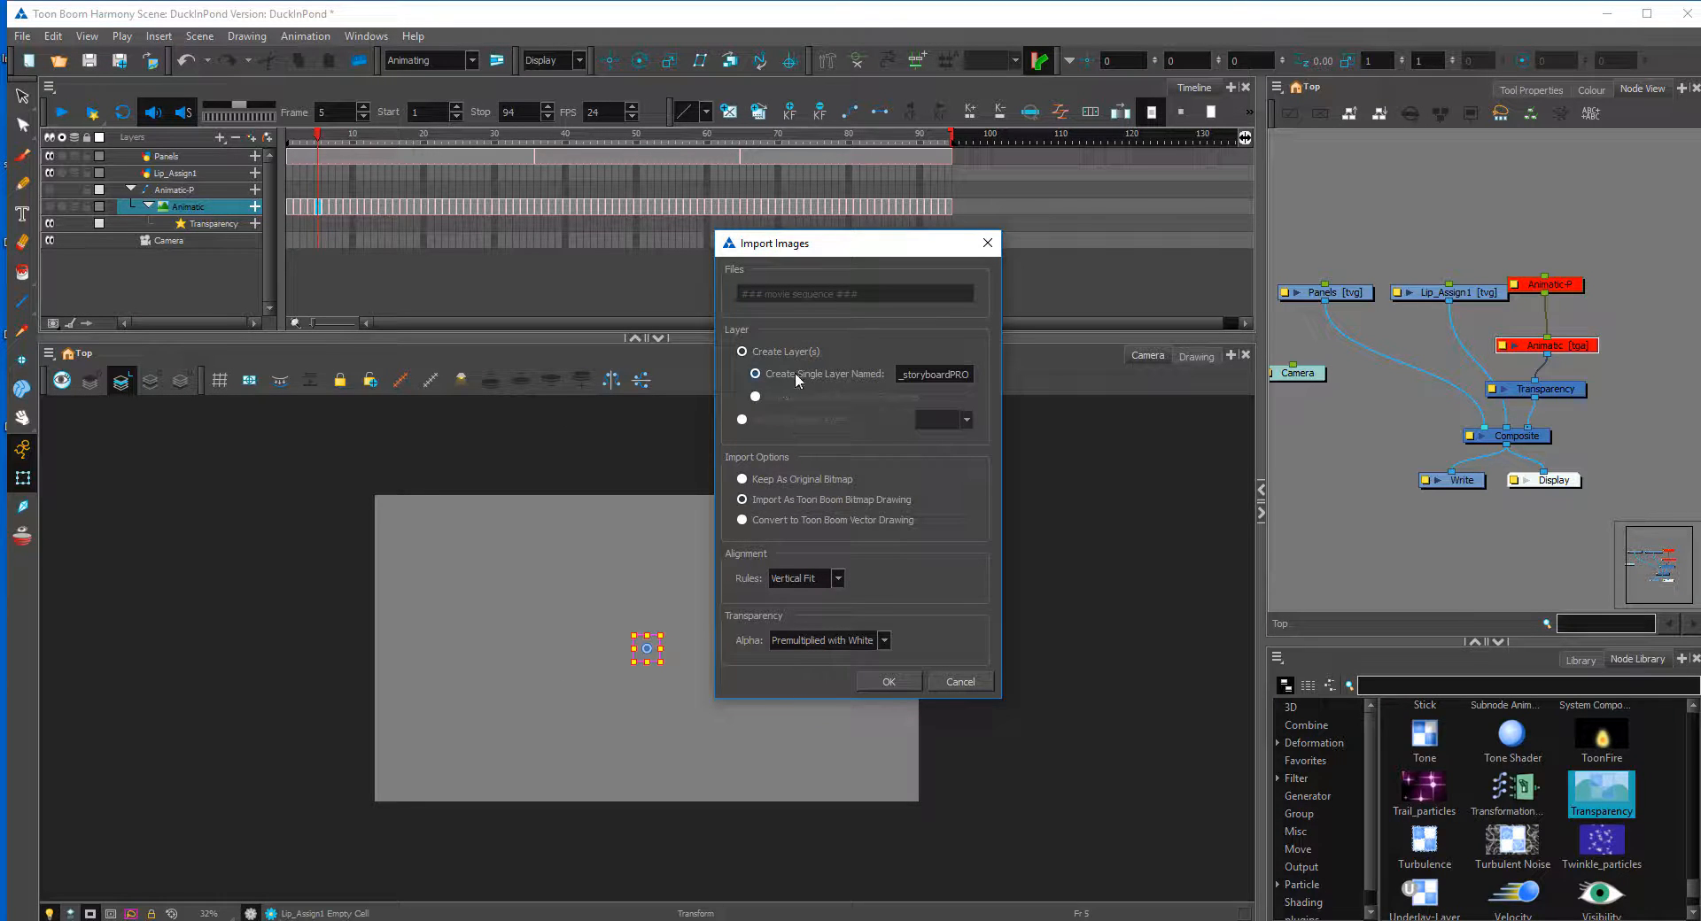
click(890, 684)
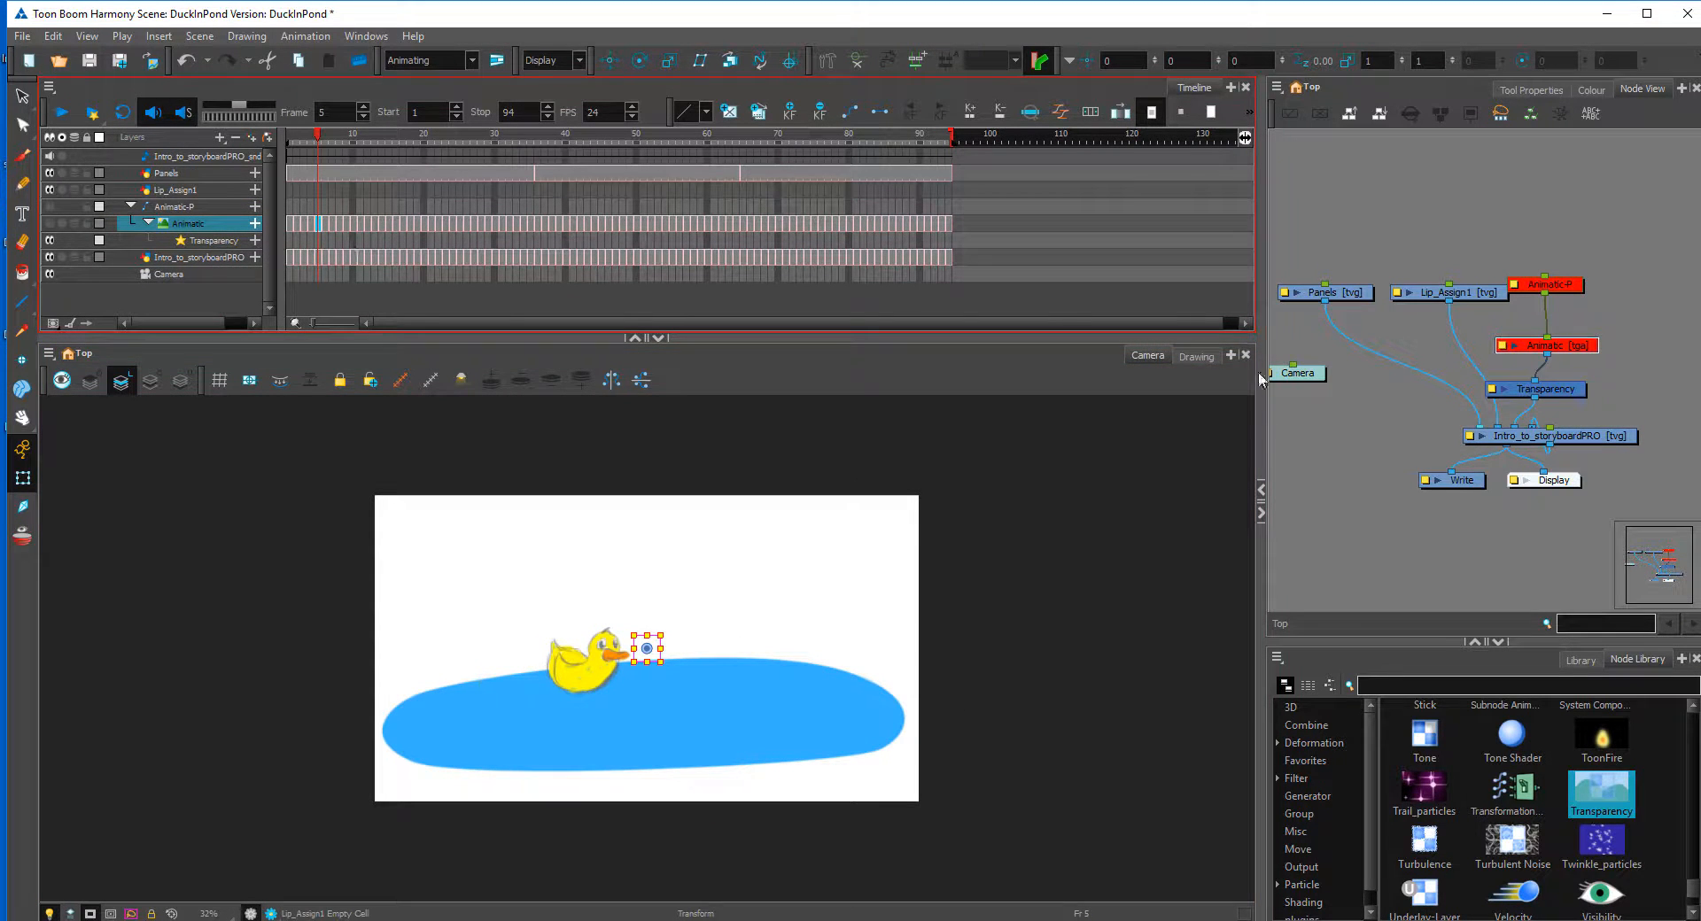
Step: Move the Intro_to_storyboardPRO node off the Composite to above the other nodes, and shift the Transparency node up beside its chain
click(1449, 305)
mouse_move(1575, 391)
mouse_down()
mouse_move(1618, 381)
mouse_move(1600, 374)
mouse_up()
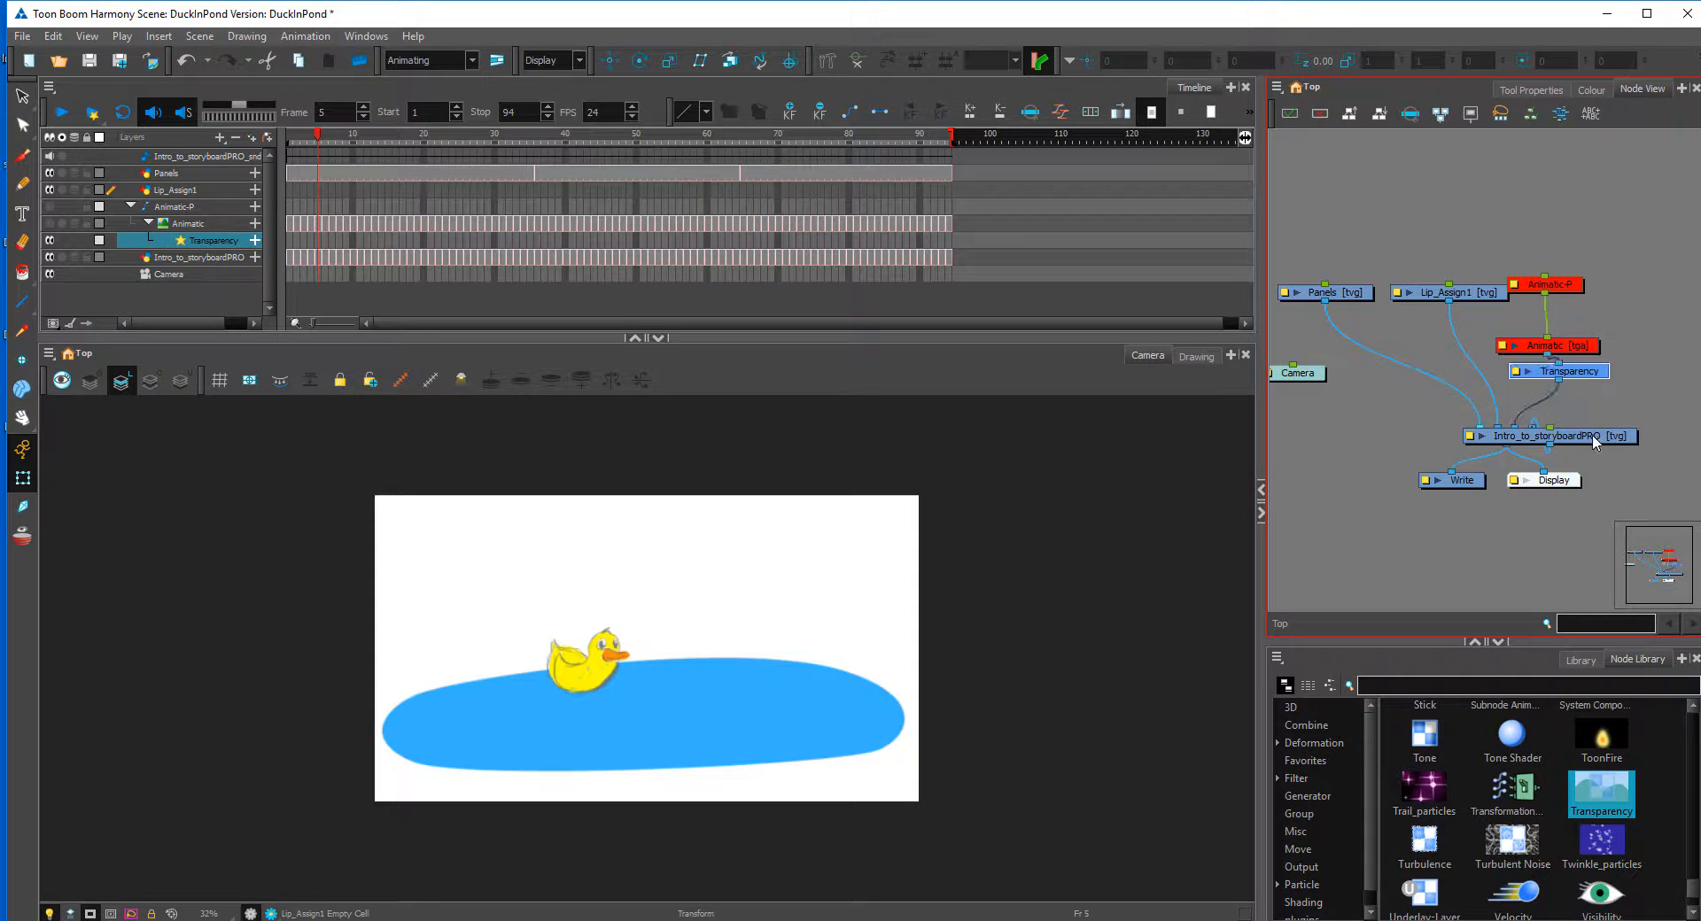
drag(1596, 436, 1532, 278)
click(297, 215)
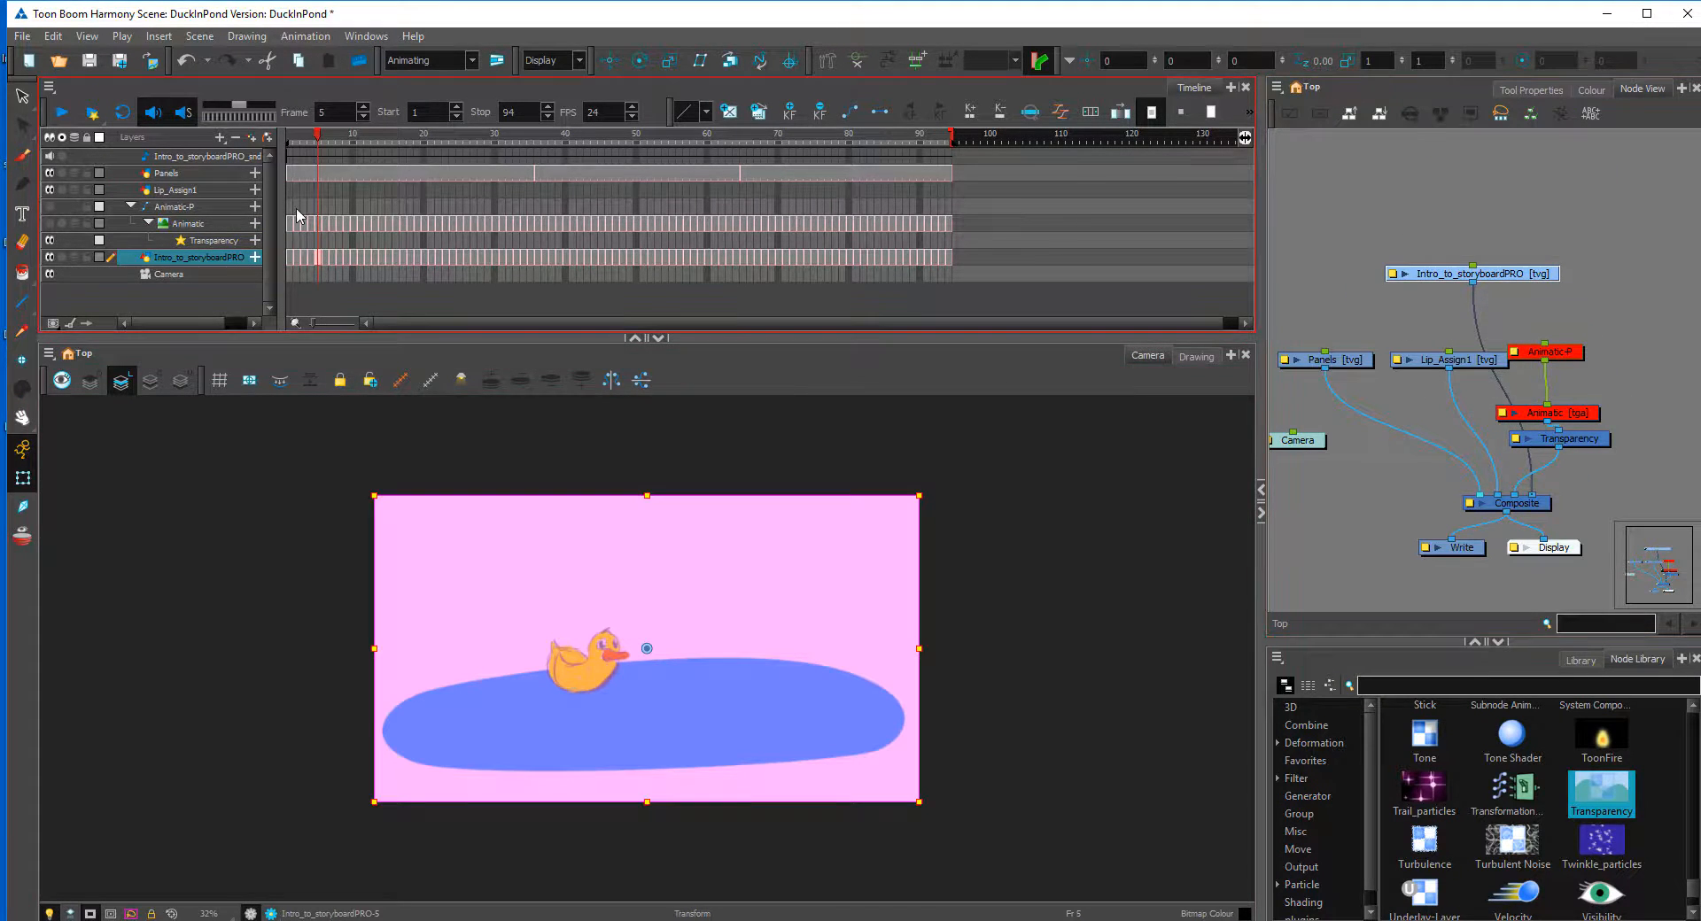
Step: Spread out the node network by moving the Animatic-P, Animatic and Transparency chain and the Lip_Assign1 node away from the imported movie's cable
click(1546, 357)
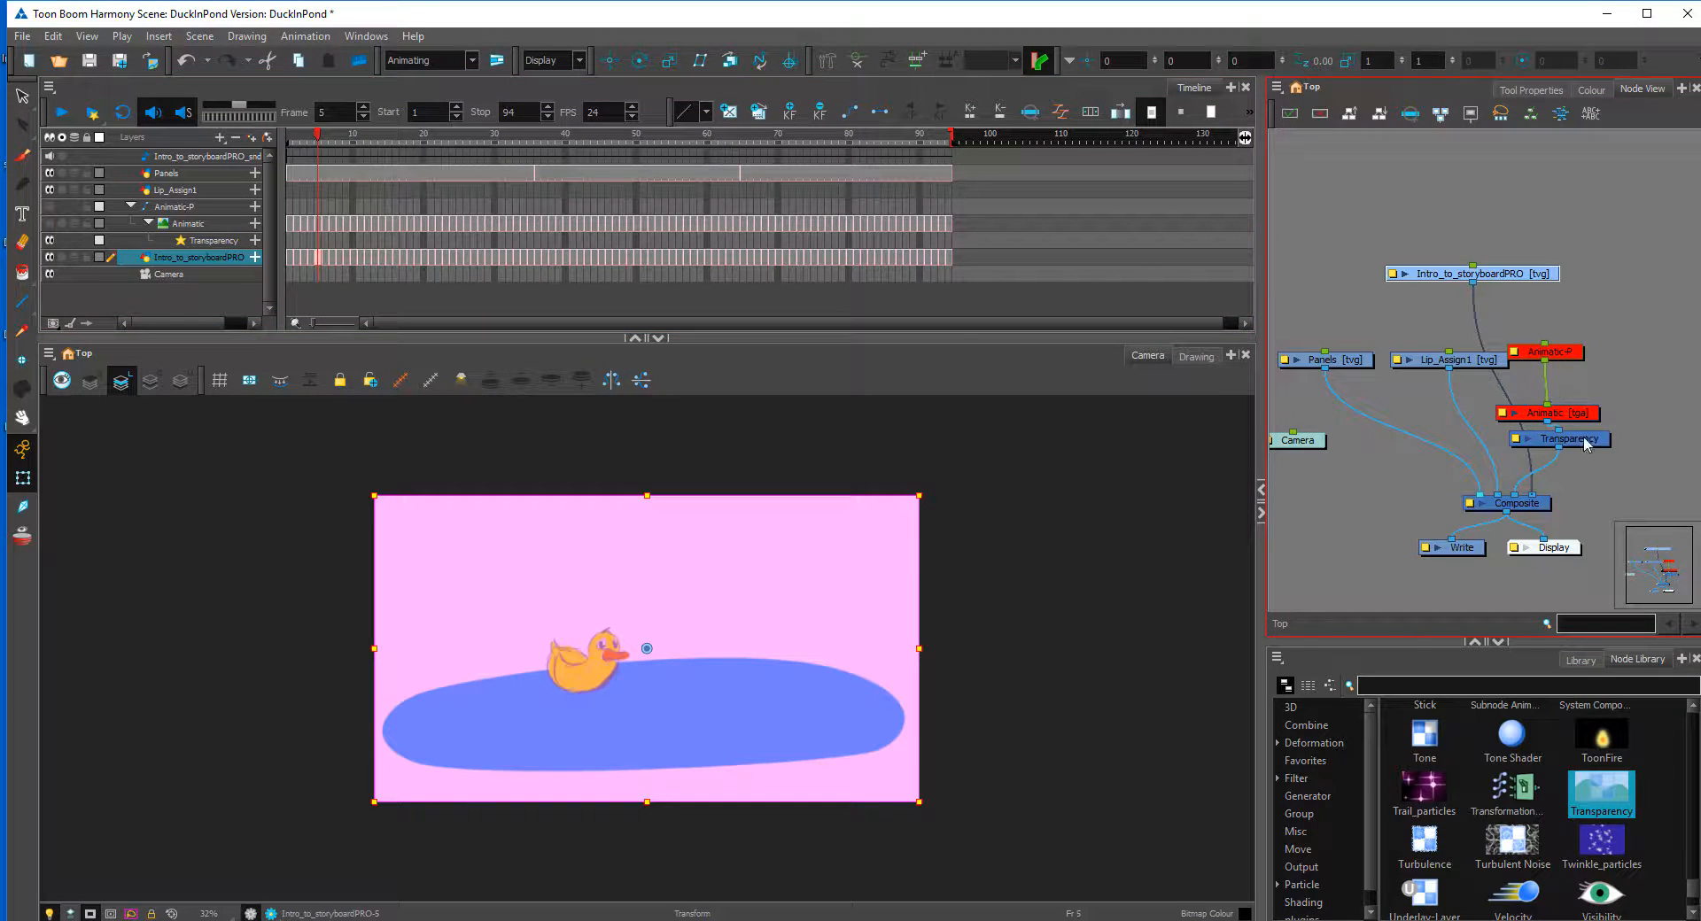
drag(1586, 445, 1658, 445)
click(1592, 384)
click(1345, 311)
click(289, 253)
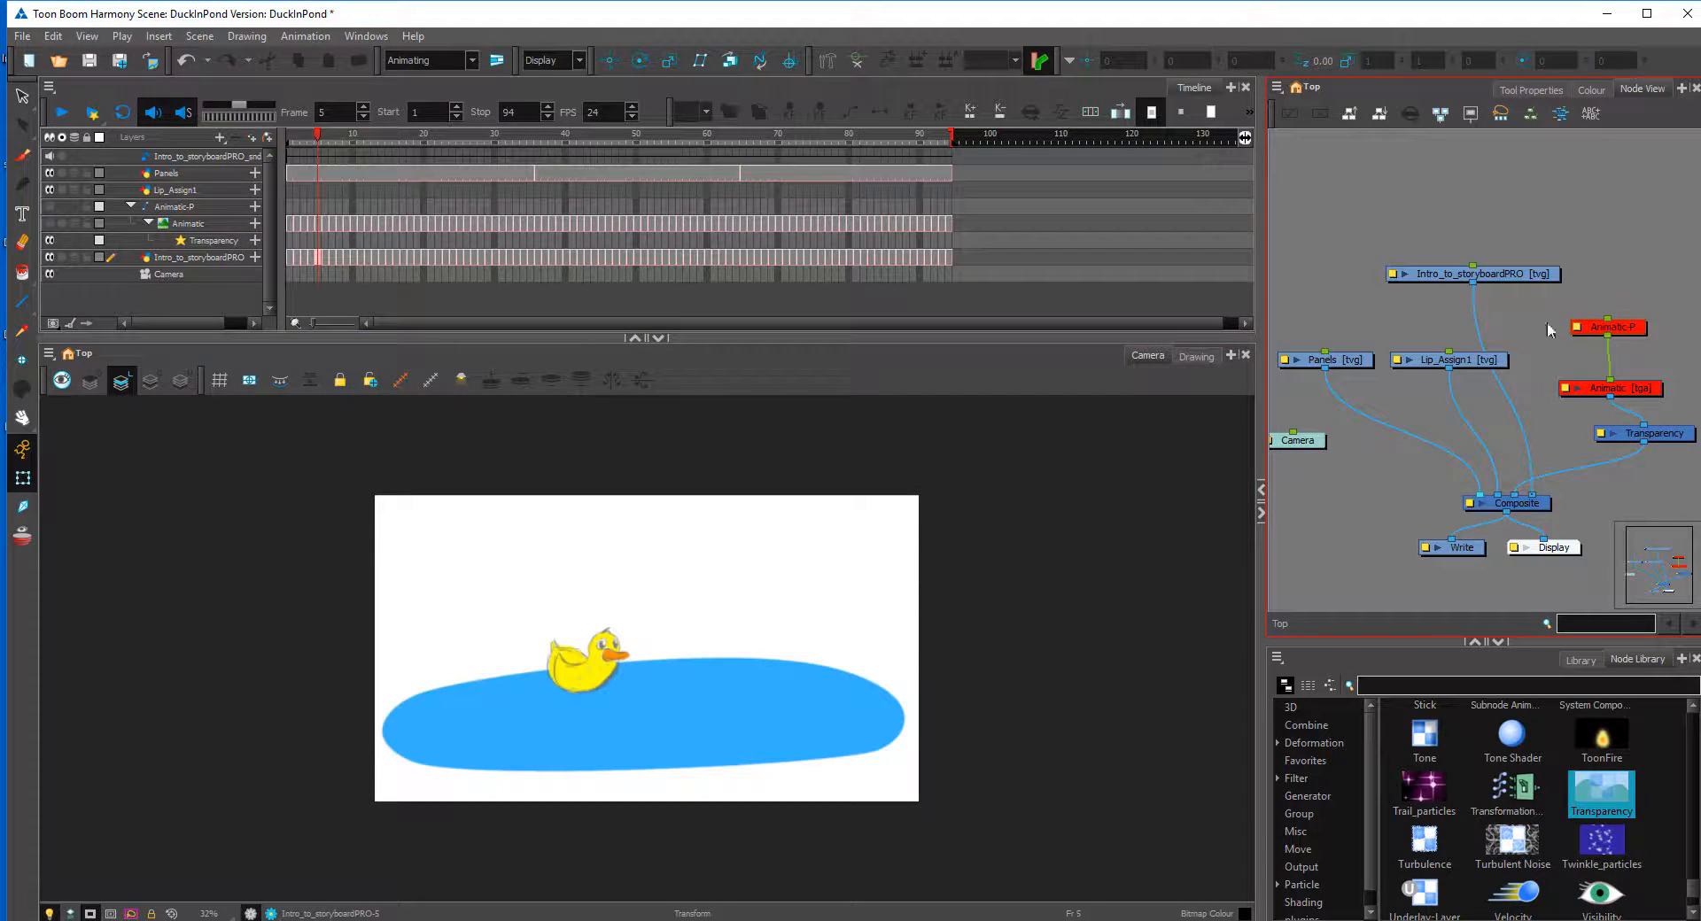
drag(1487, 366, 1459, 379)
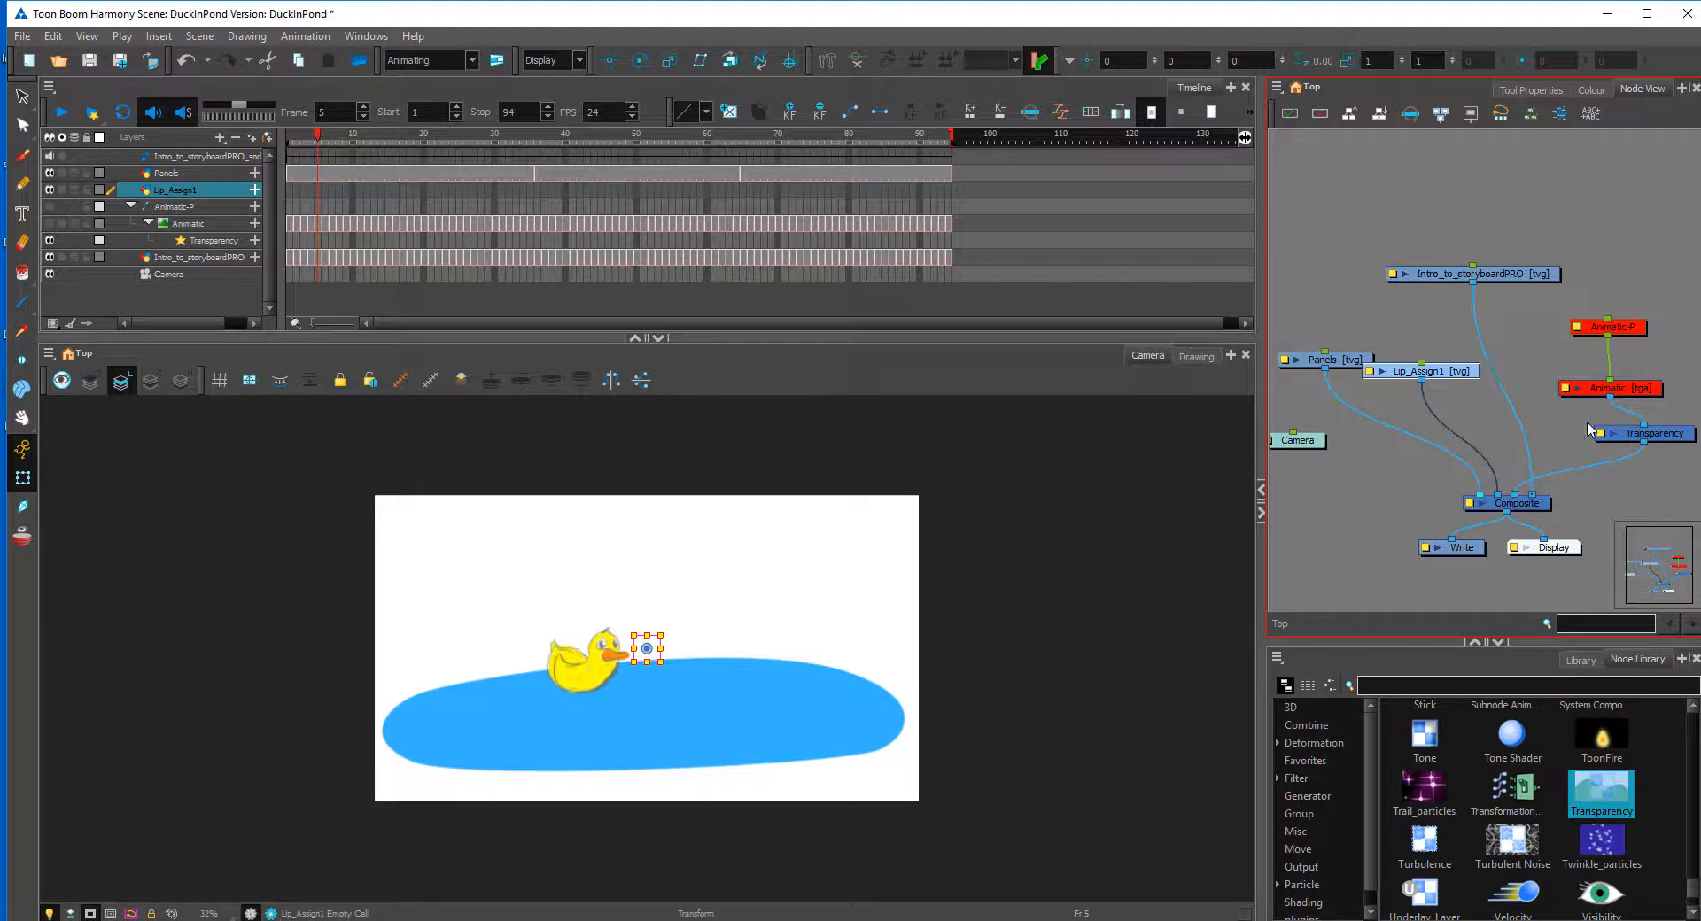
drag(1654, 440, 1633, 444)
click(1391, 500)
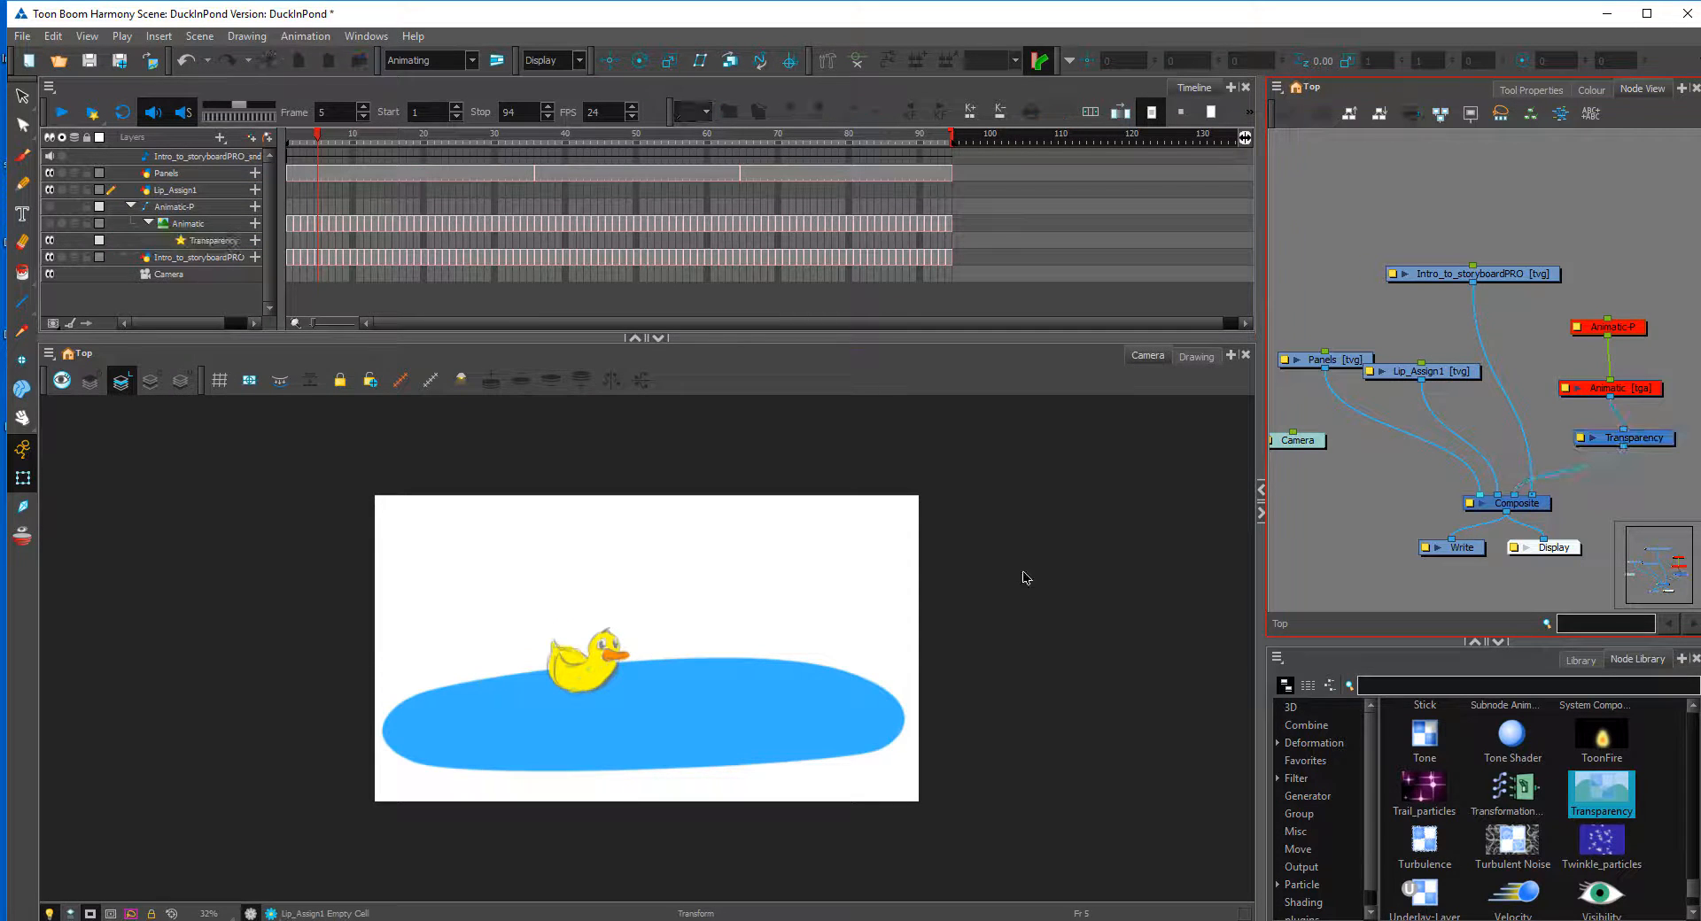
Step: Select the imported movie's drawing in the camera view, and shift the Transparency node slightly closer to the Composite
click(709, 675)
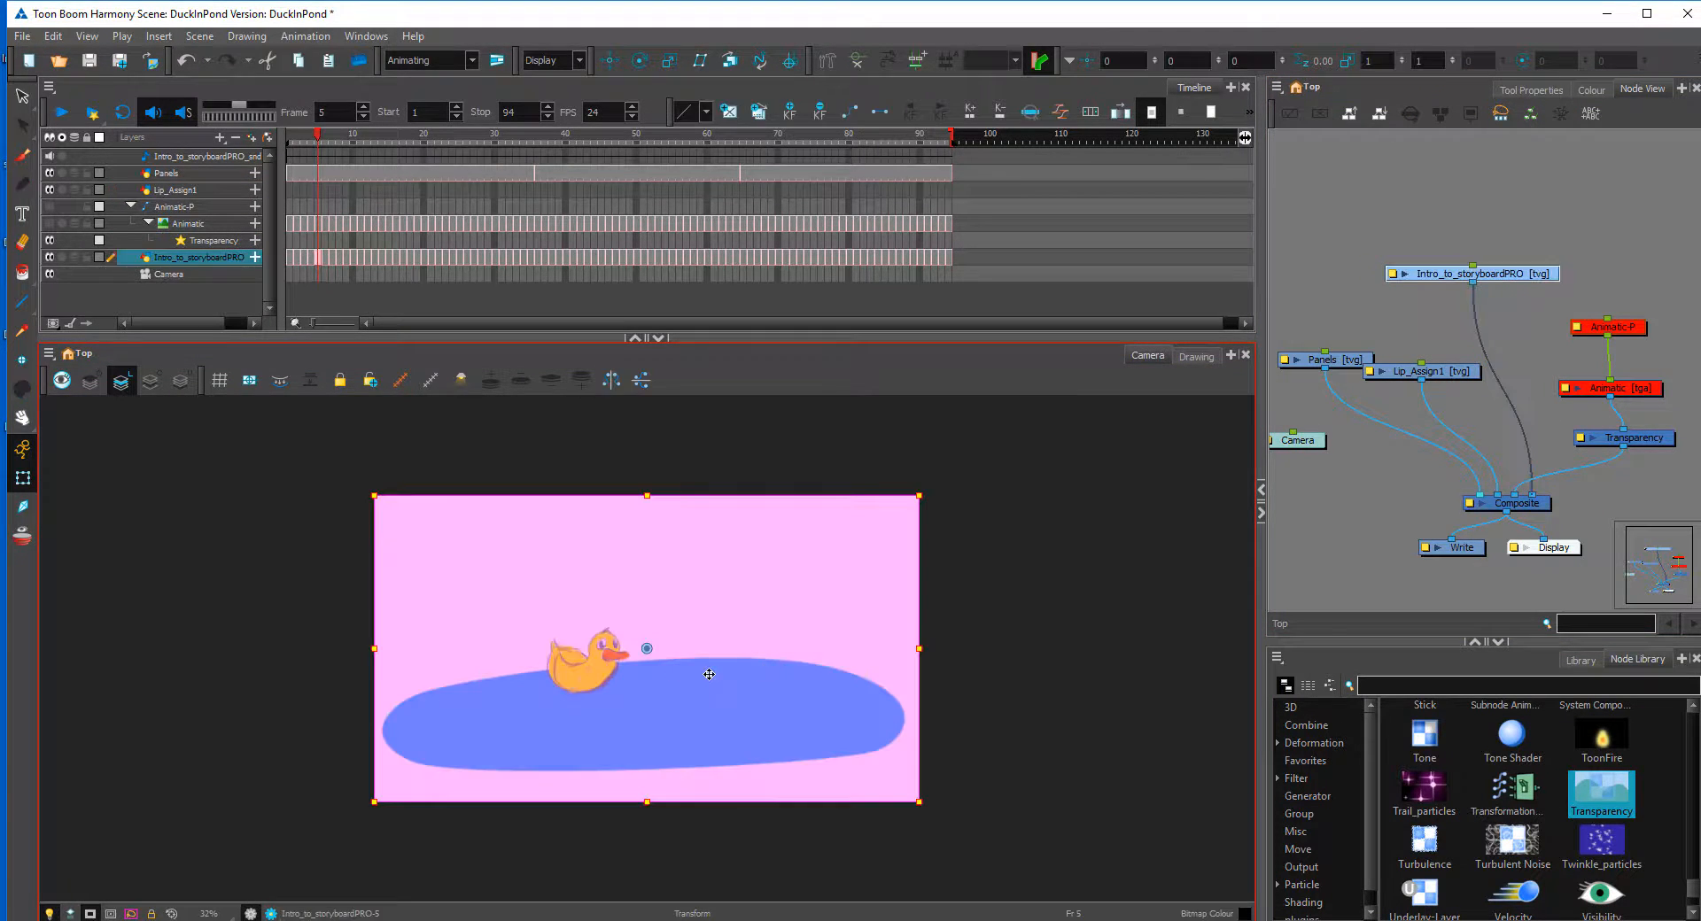
click(1624, 285)
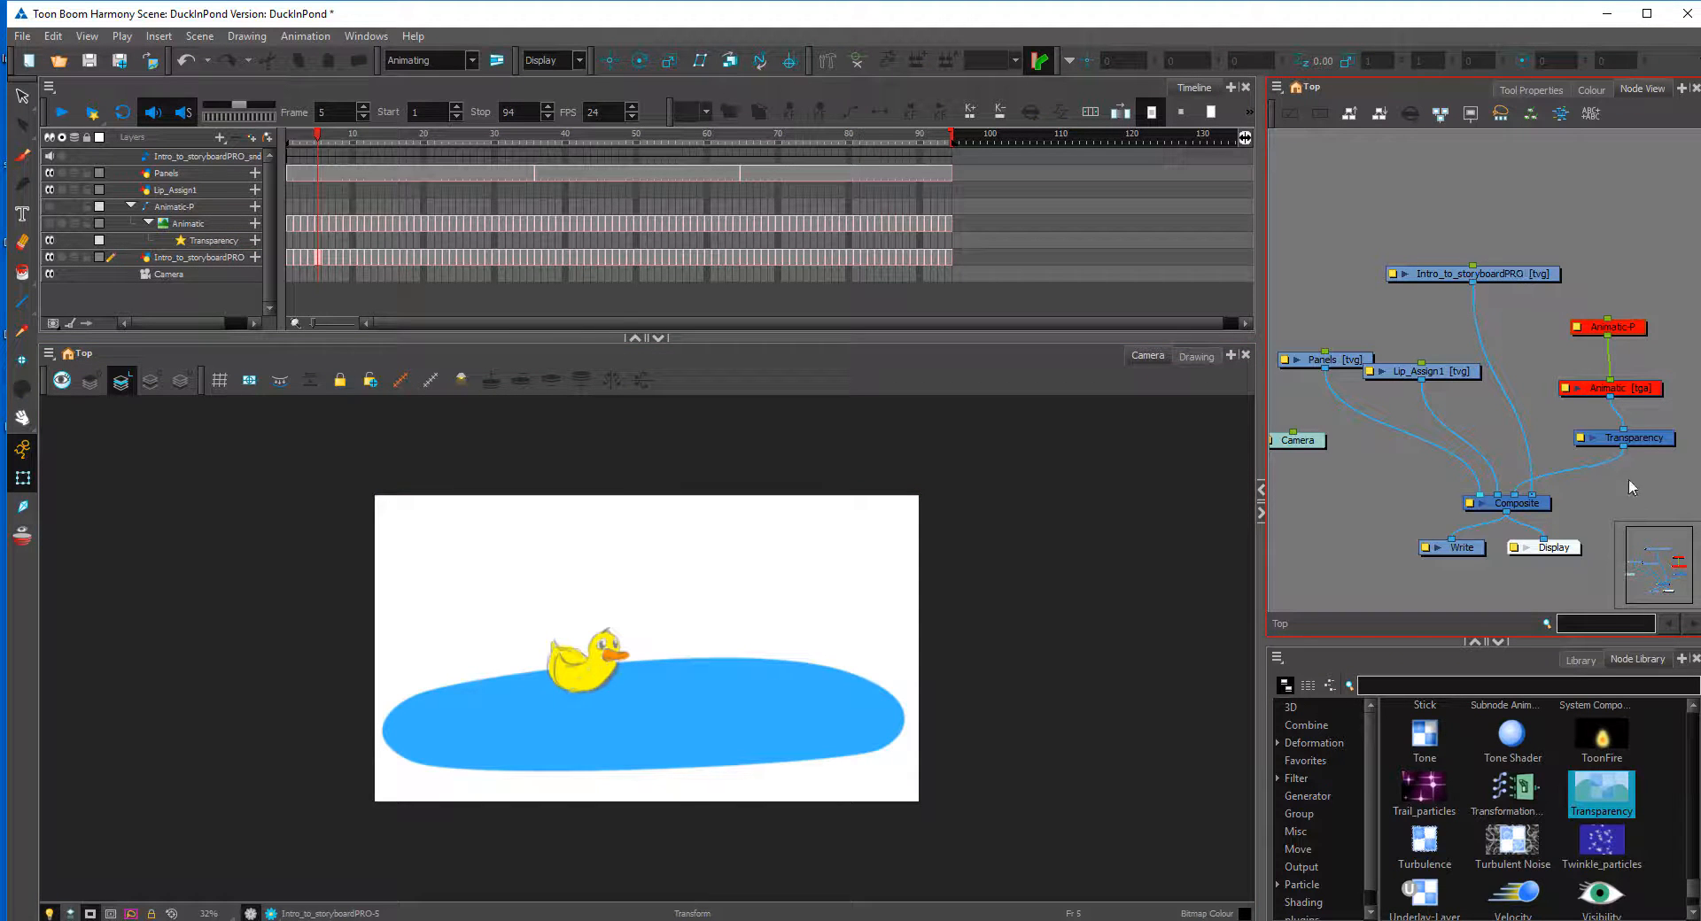
drag(1632, 449, 1602, 447)
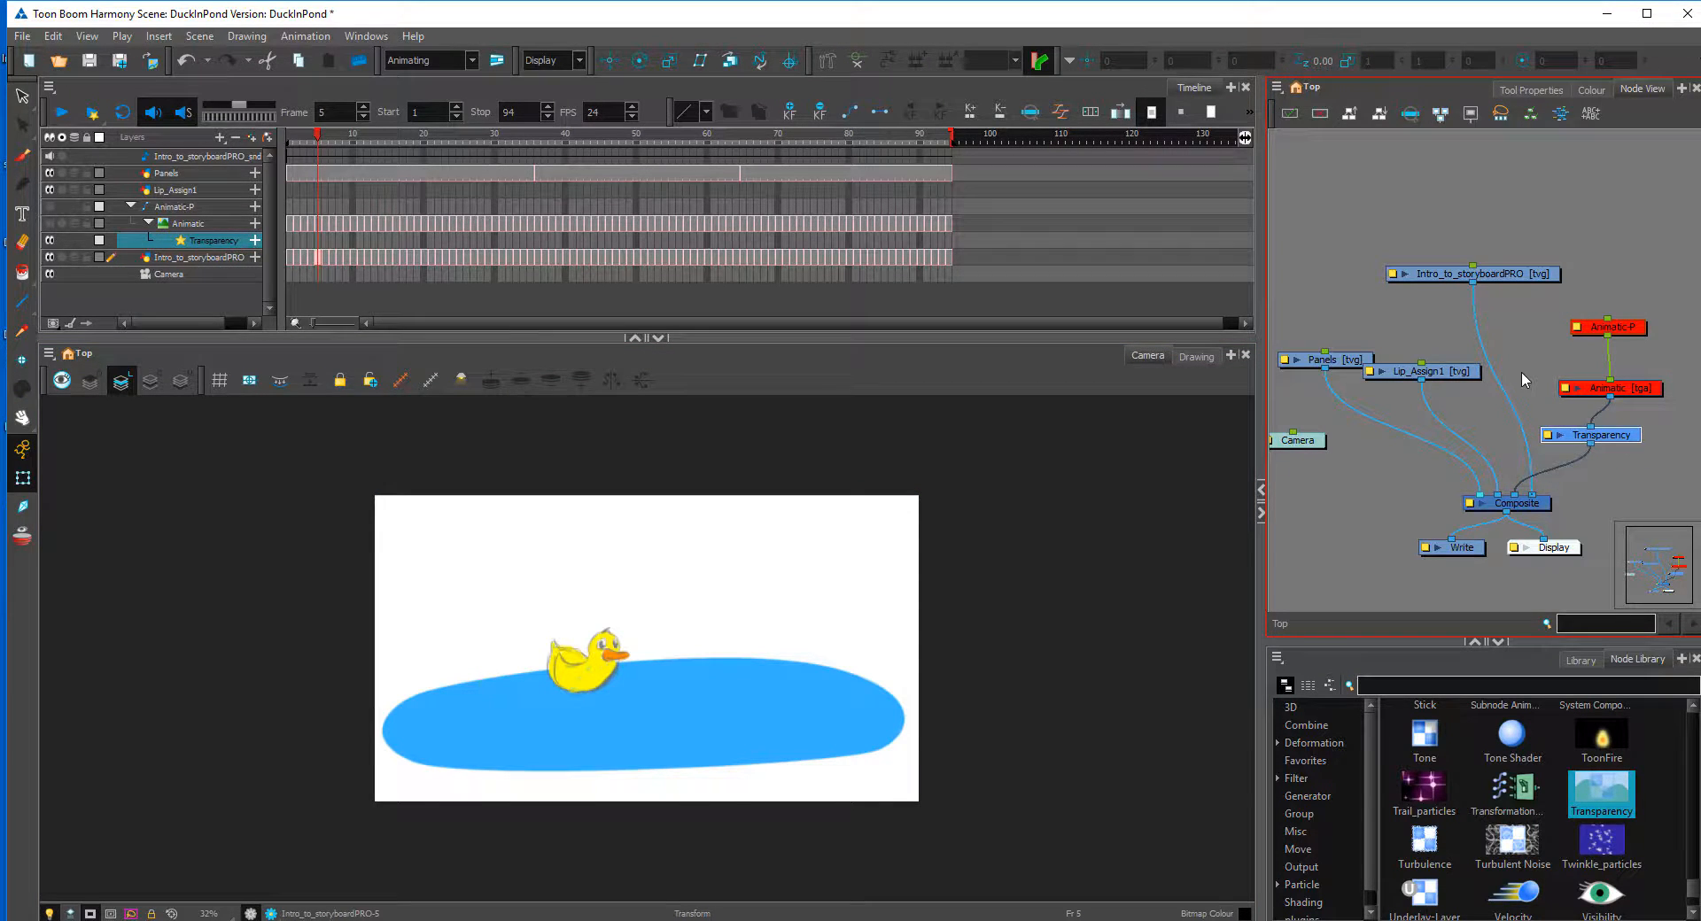
click(1420, 192)
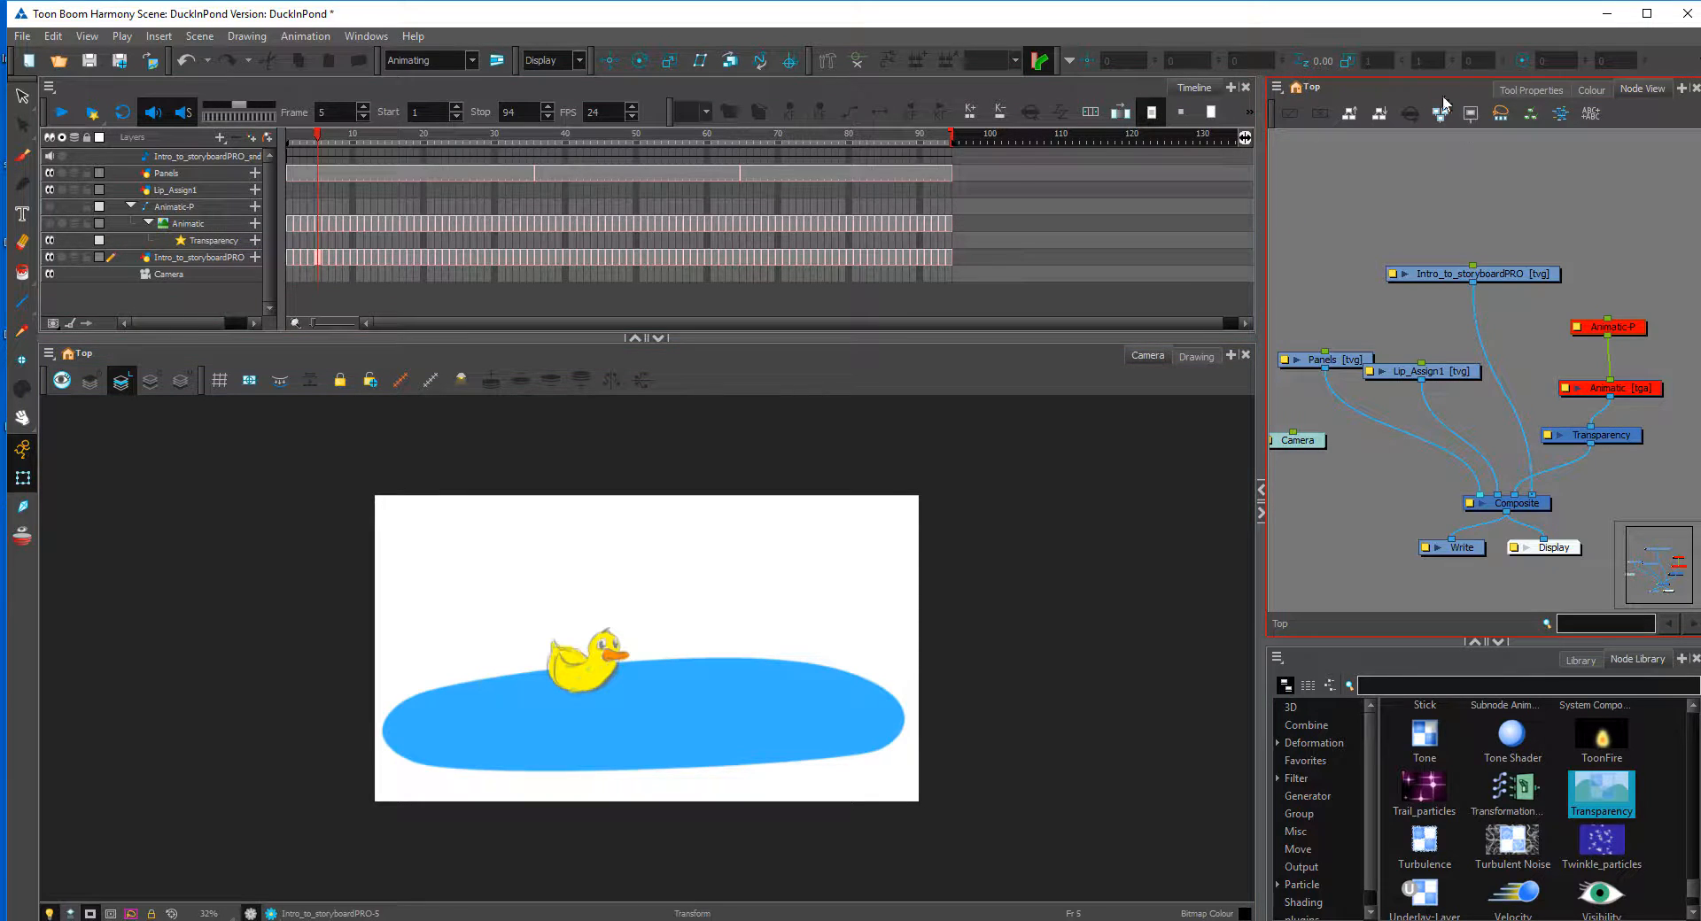
Step: Quit Harmony and return to the Intro_to_storyboardPRO project in Storyboard Pro
click(21, 37)
mouse_move(96, 298)
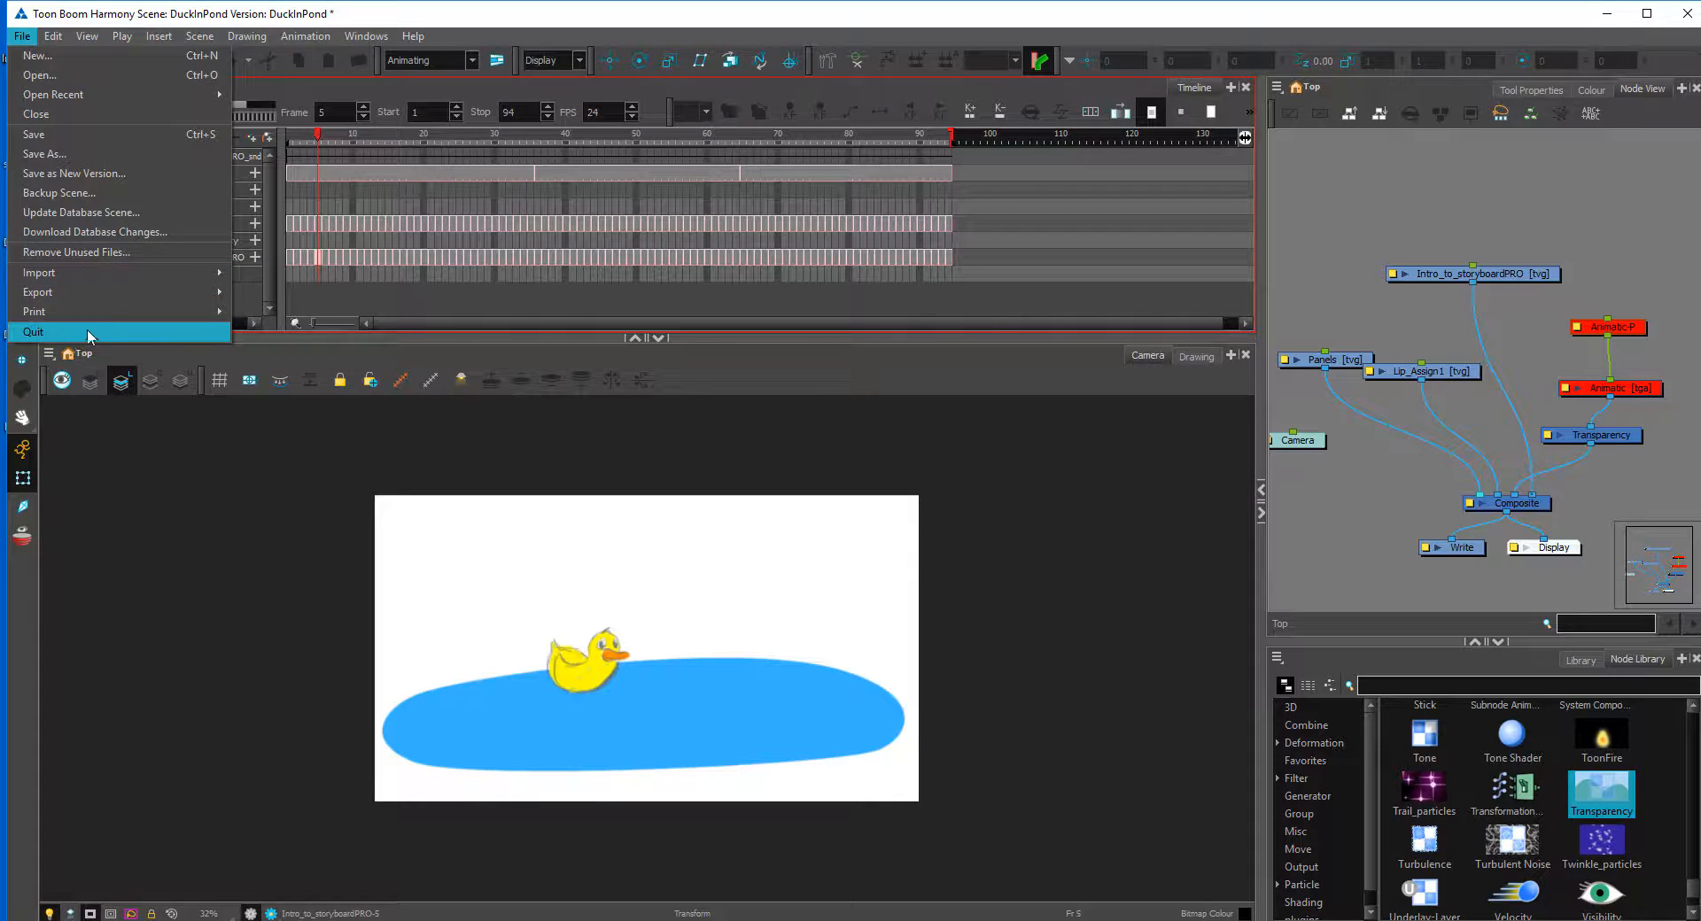
click(82, 334)
click(947, 498)
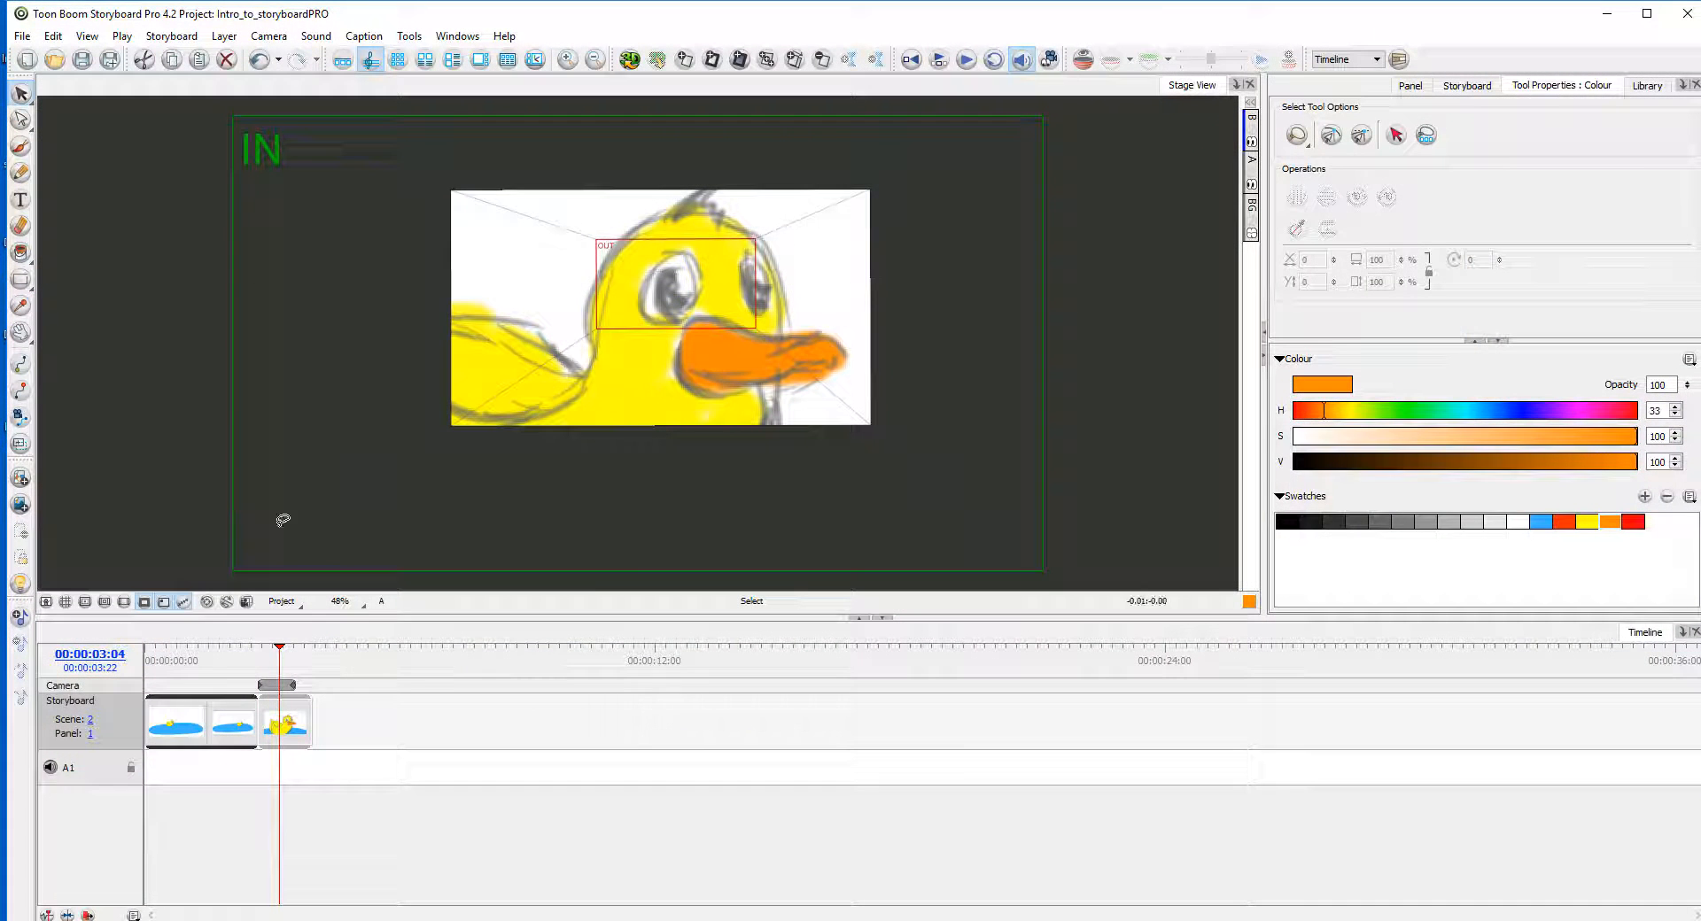
Step: Scrub through scene 2's camera move to 00:00:03:15 on the duck's eye, and minimise Storyboard Pro to show the desktop
mouse_move(273, 663)
mouse_down()
mouse_move(217, 663)
mouse_move(299, 663)
mouse_up()
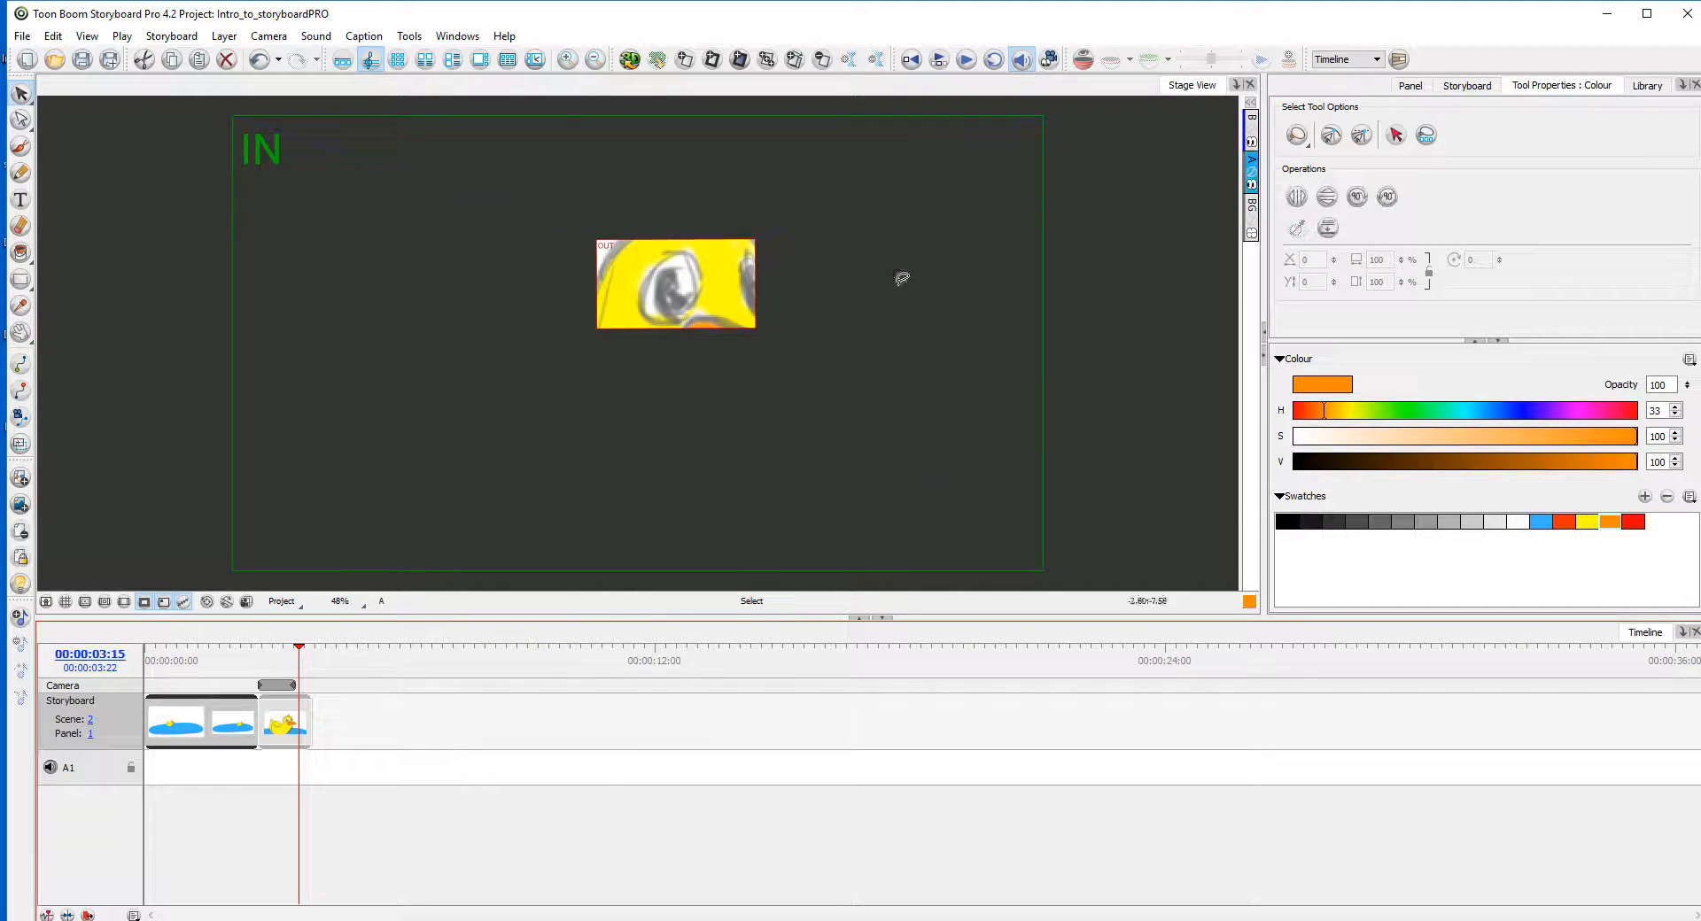
click(1605, 13)
click(1347, 72)
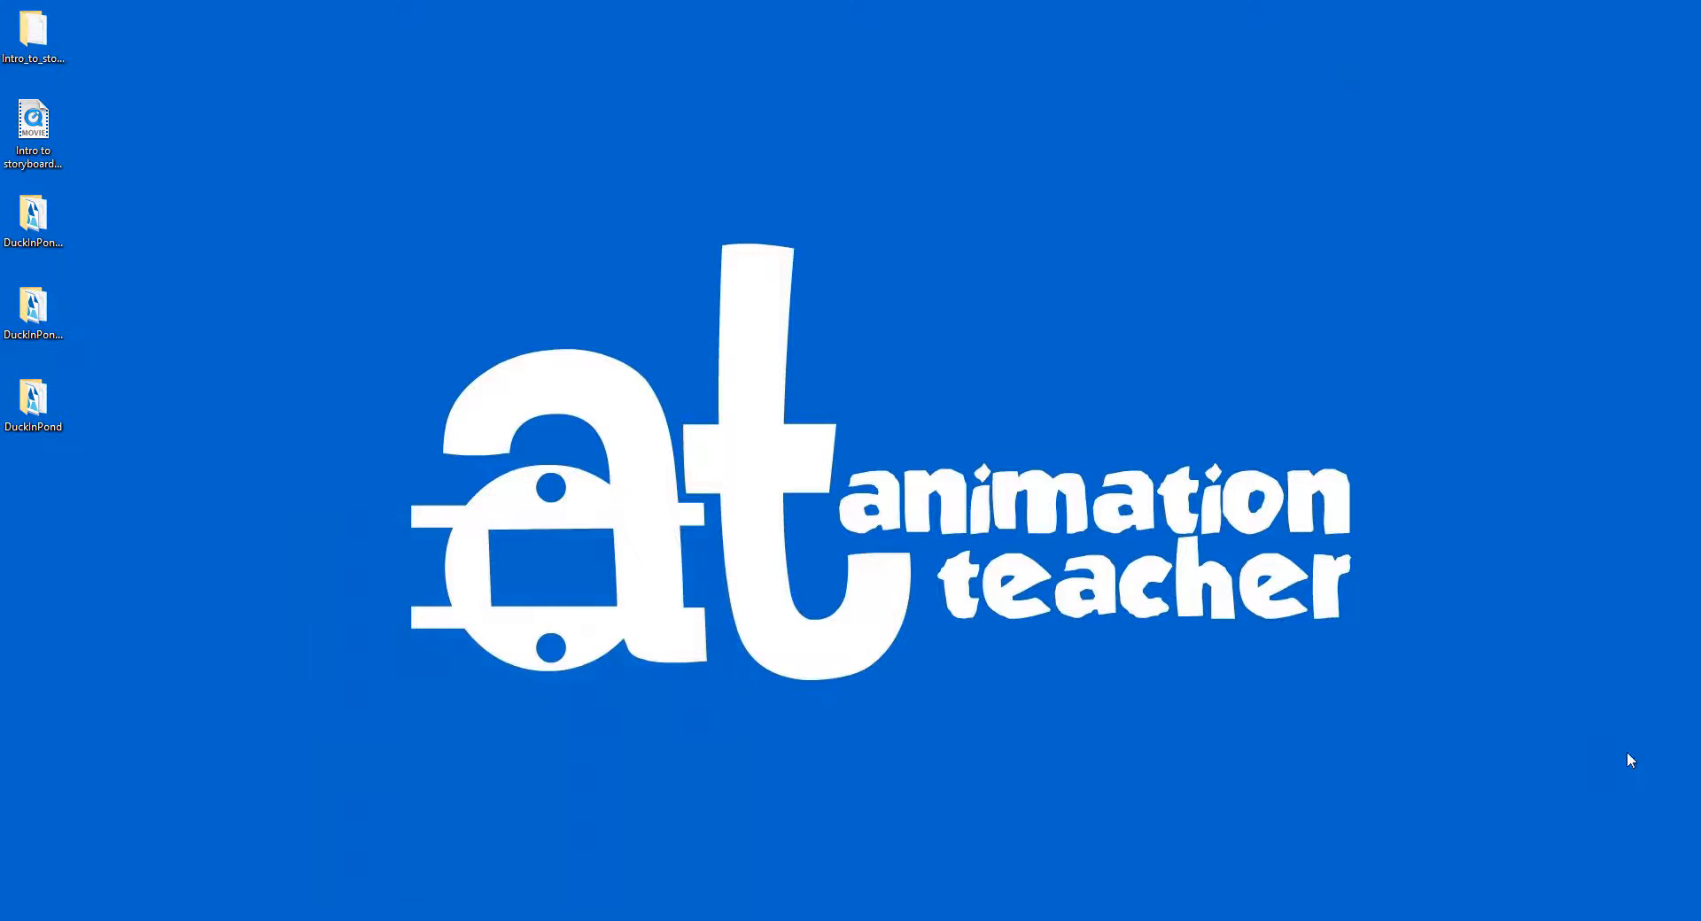